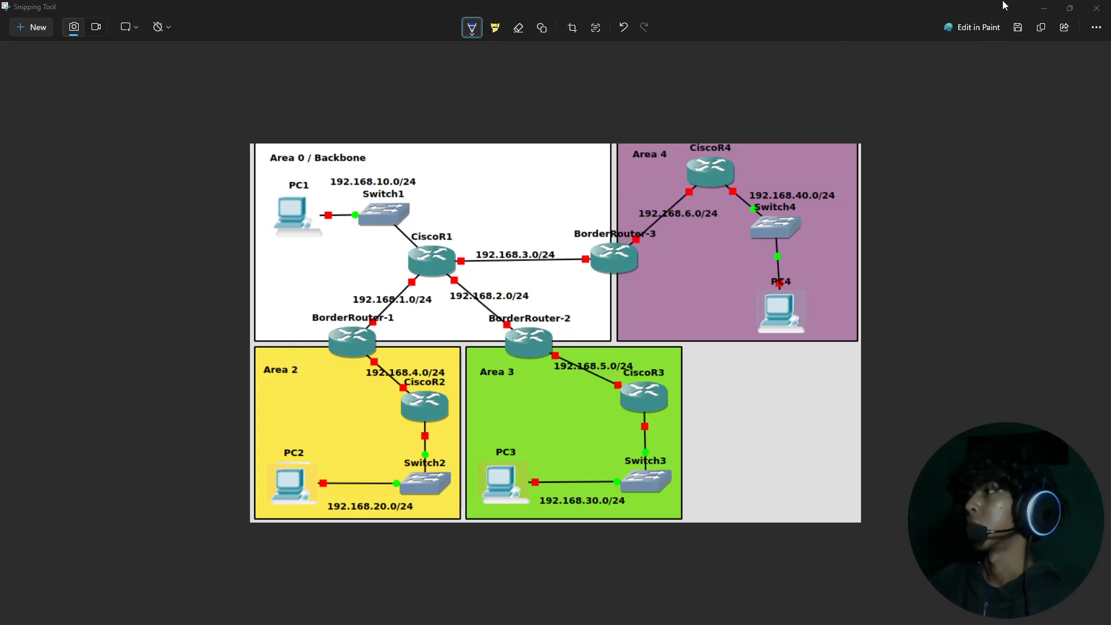
Step: Move the reference topology picture off this screen and return to Cisco Packet Tracer with the router models listed
click(1046, 7)
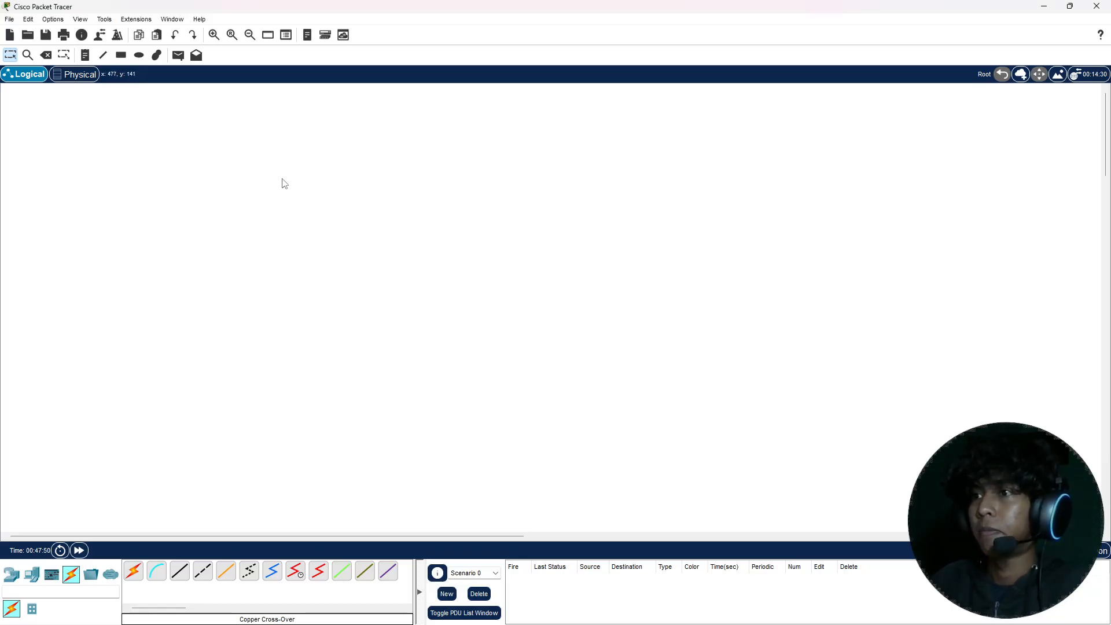
click(32, 574)
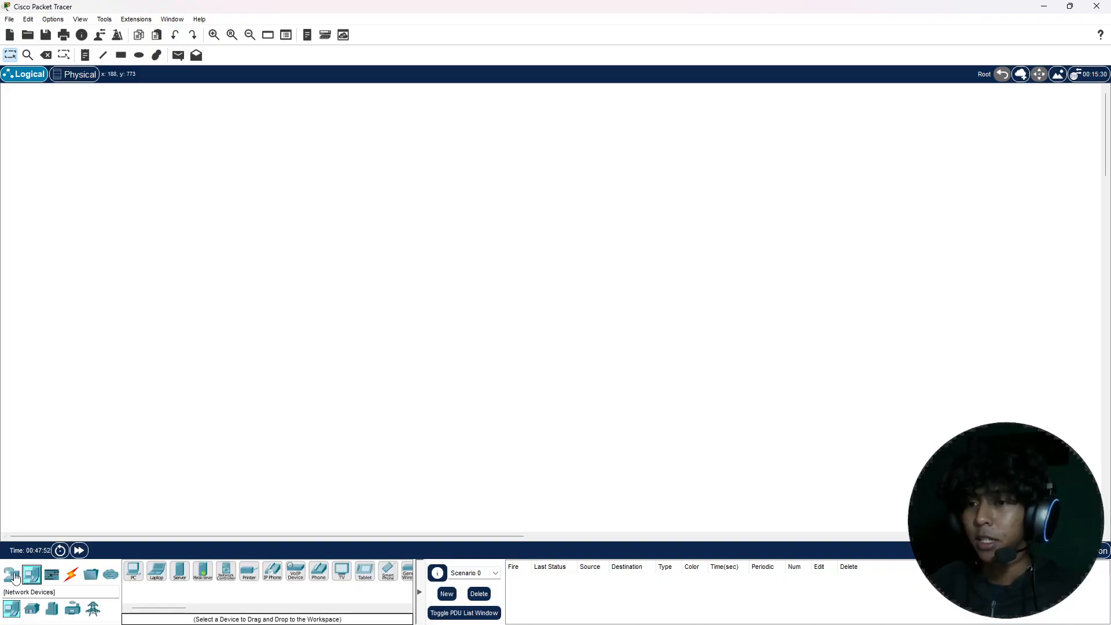
click(14, 577)
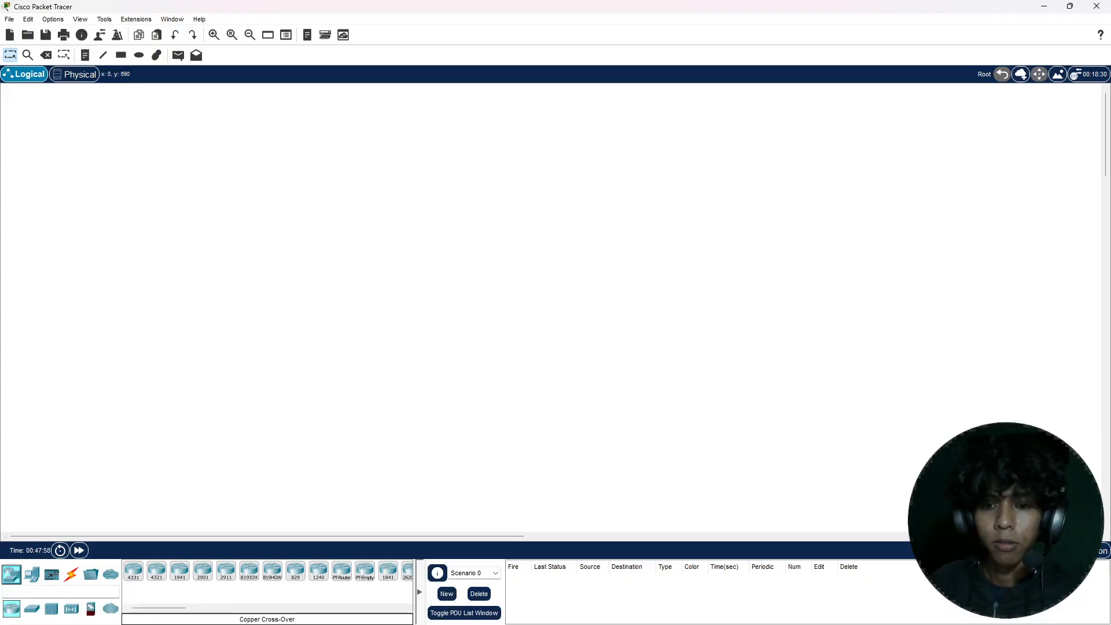
key(alt+Tab)
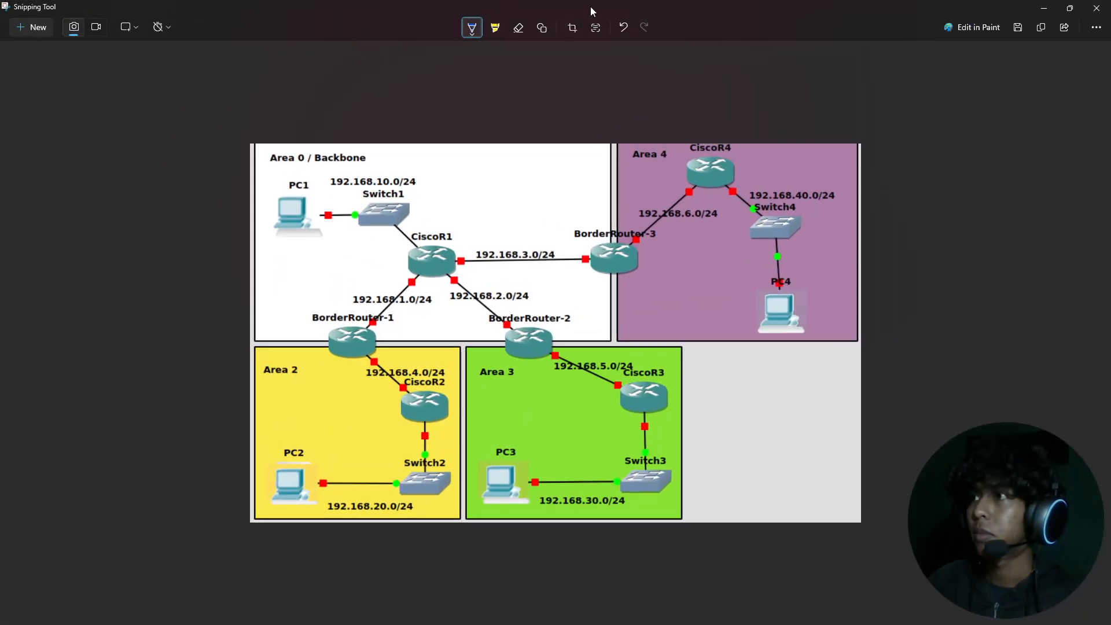
drag(590, 12, 0, 130)
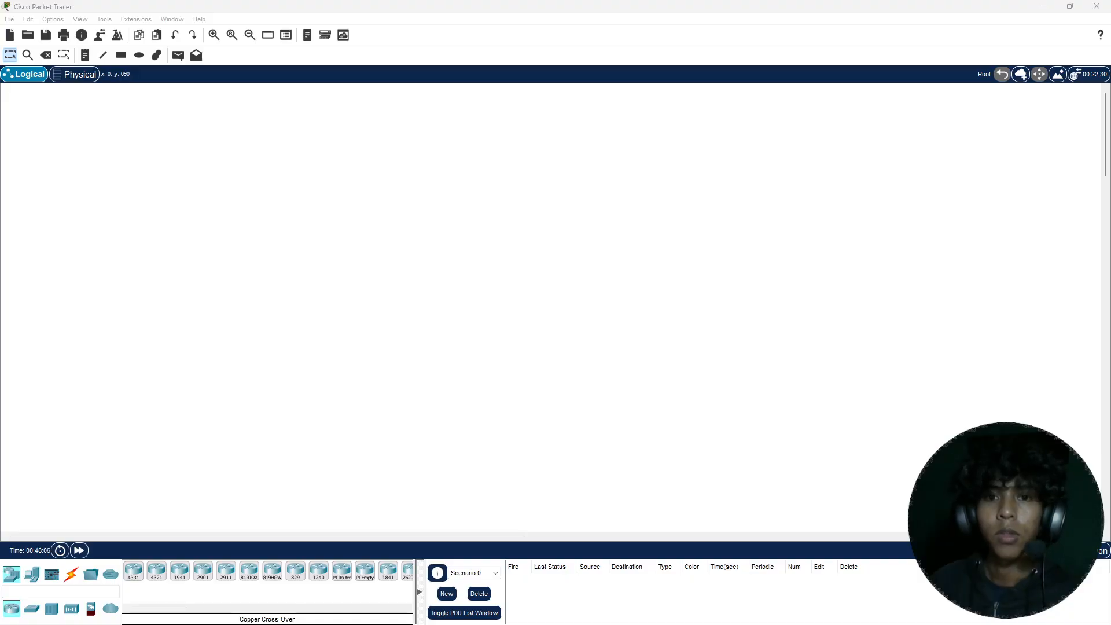
click(279, 268)
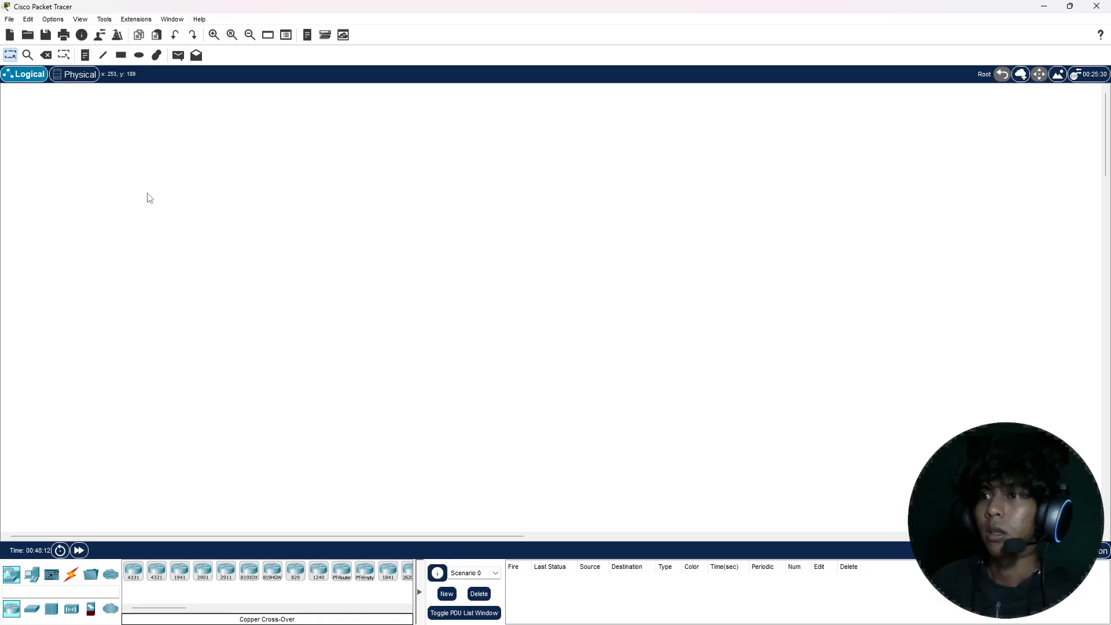
Step: Place seven PT-Router devices on the workspace, following the reference layout of CiscoR1 to CiscoR4 and the three border routers
click(346, 581)
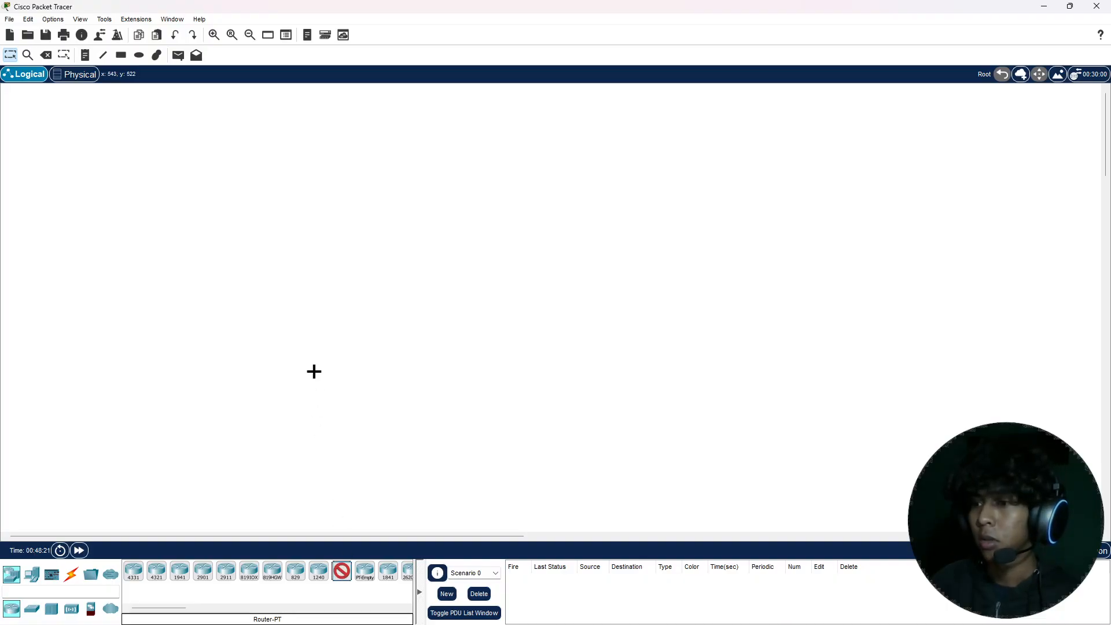
click(295, 200)
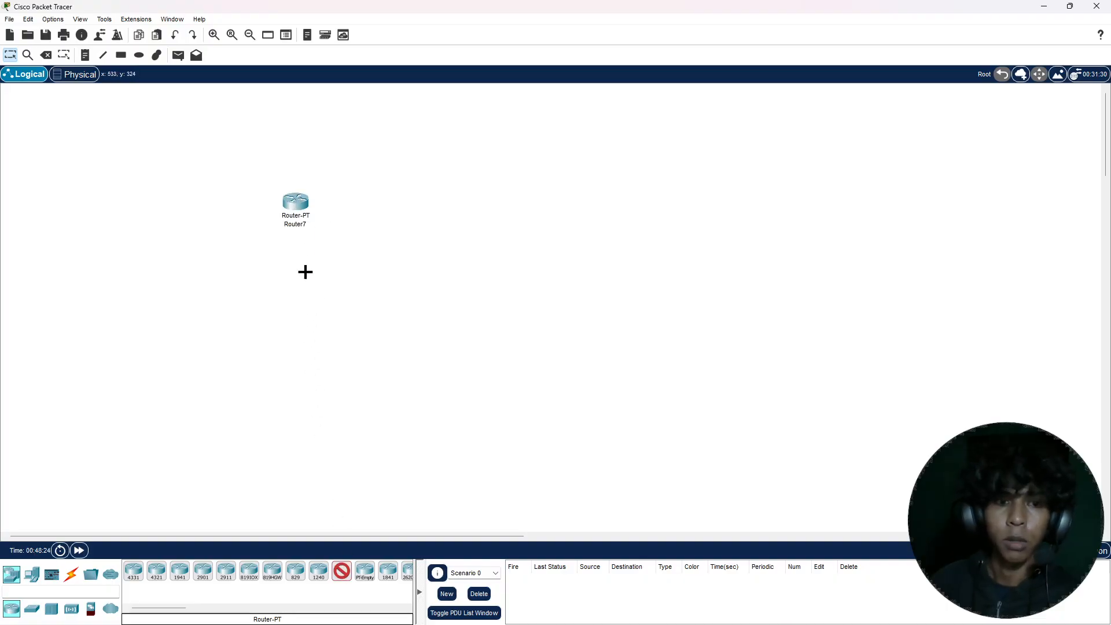
click(243, 286)
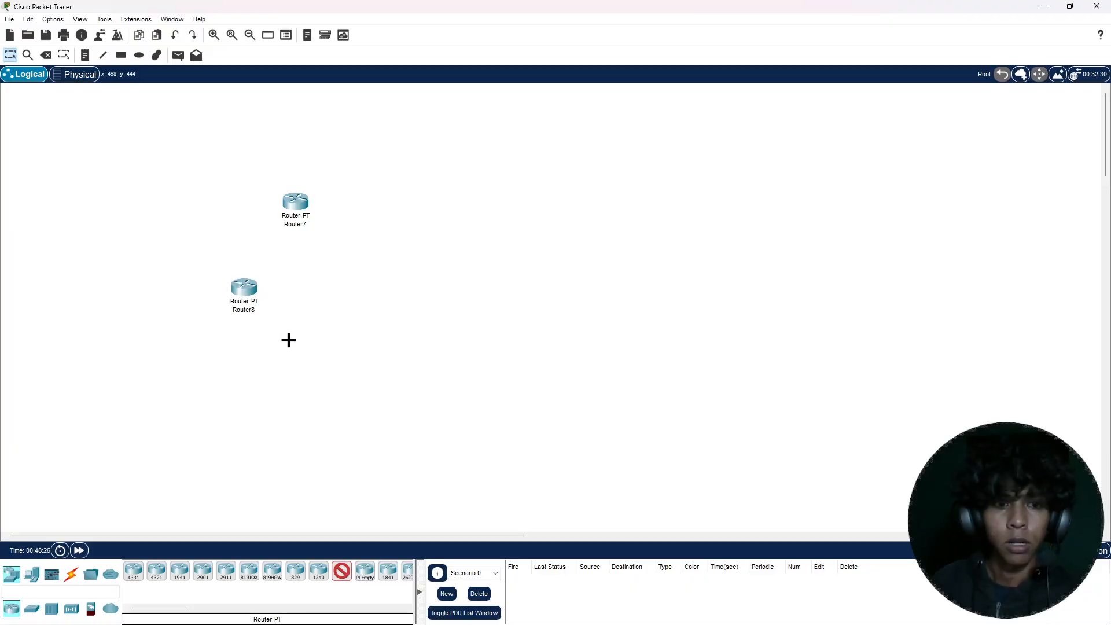
click(330, 356)
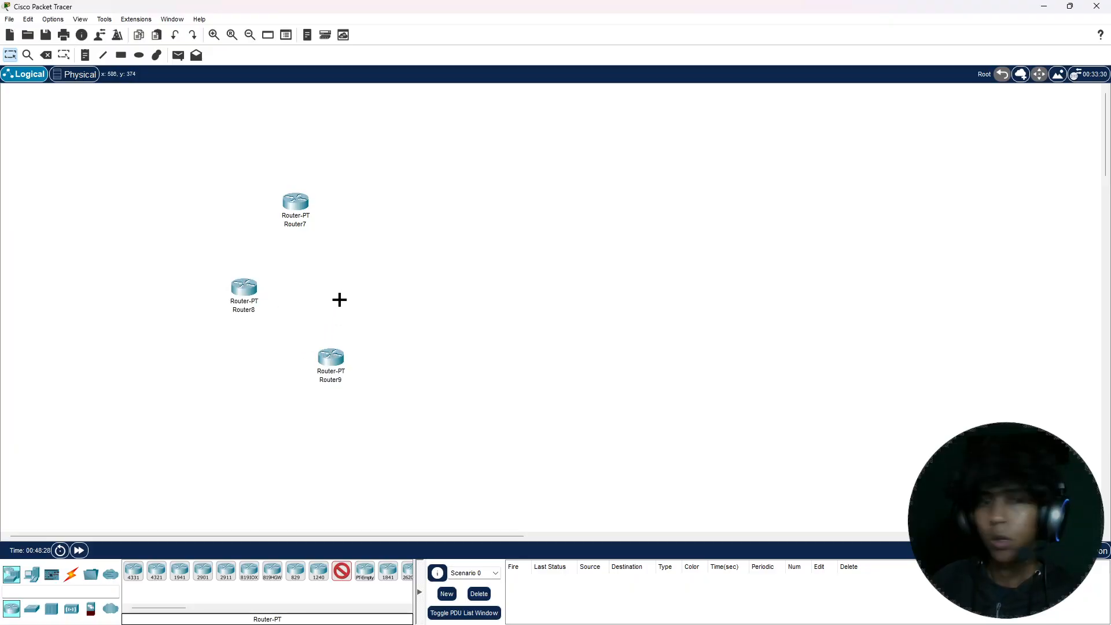
click(409, 278)
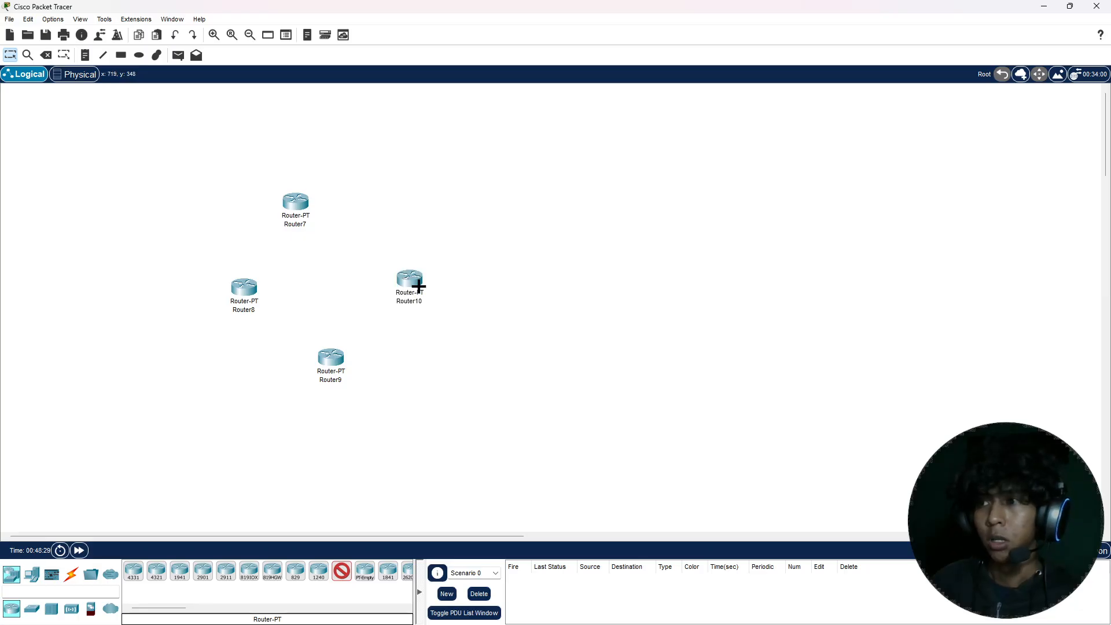
click(504, 350)
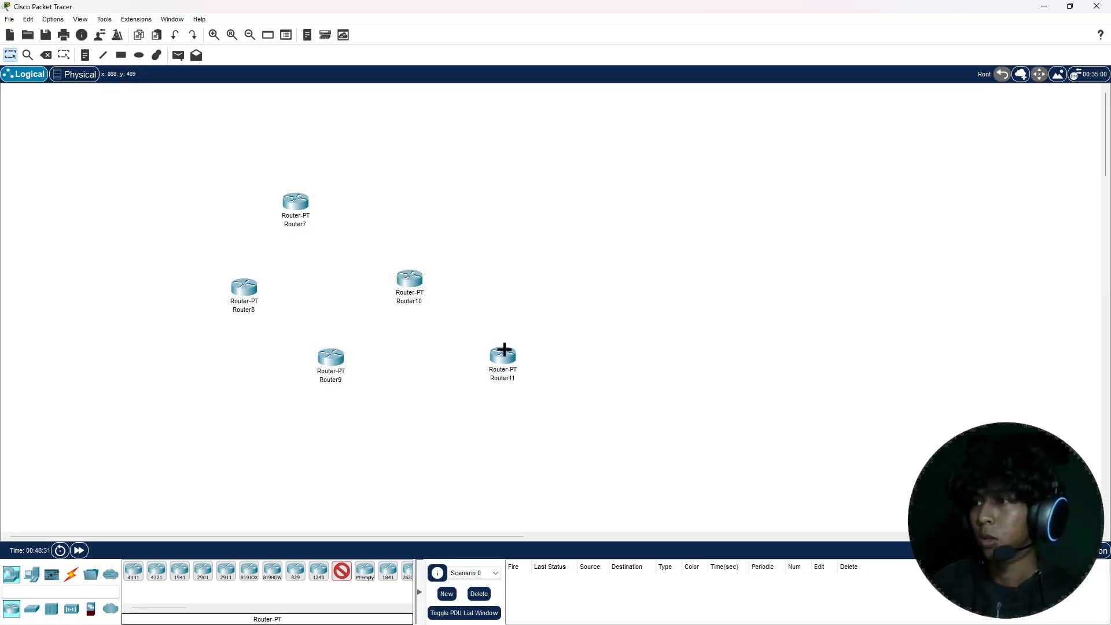
click(528, 217)
click(630, 167)
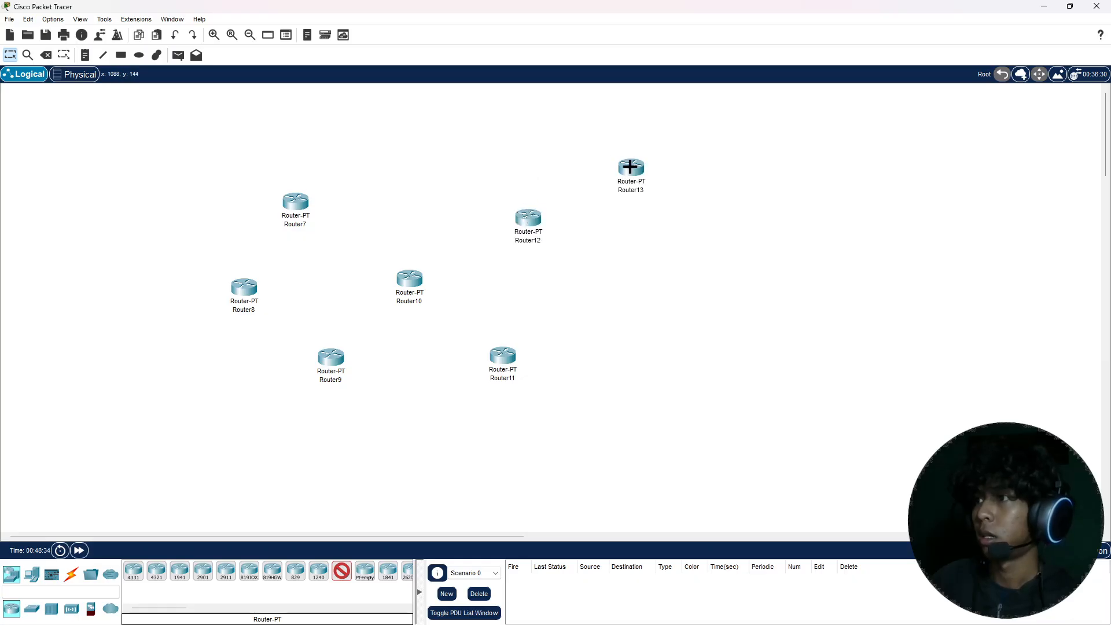
key(Escape)
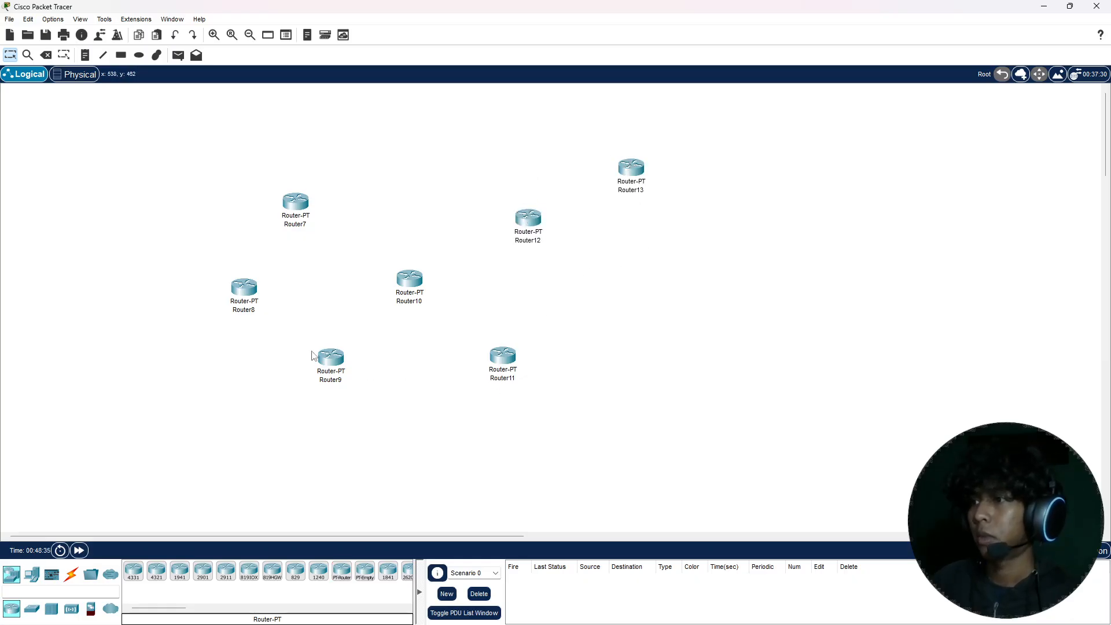
Step: Place four PT-Switch devices: one beside Router7 and one each below Router9, Router11 and Router13
click(31, 608)
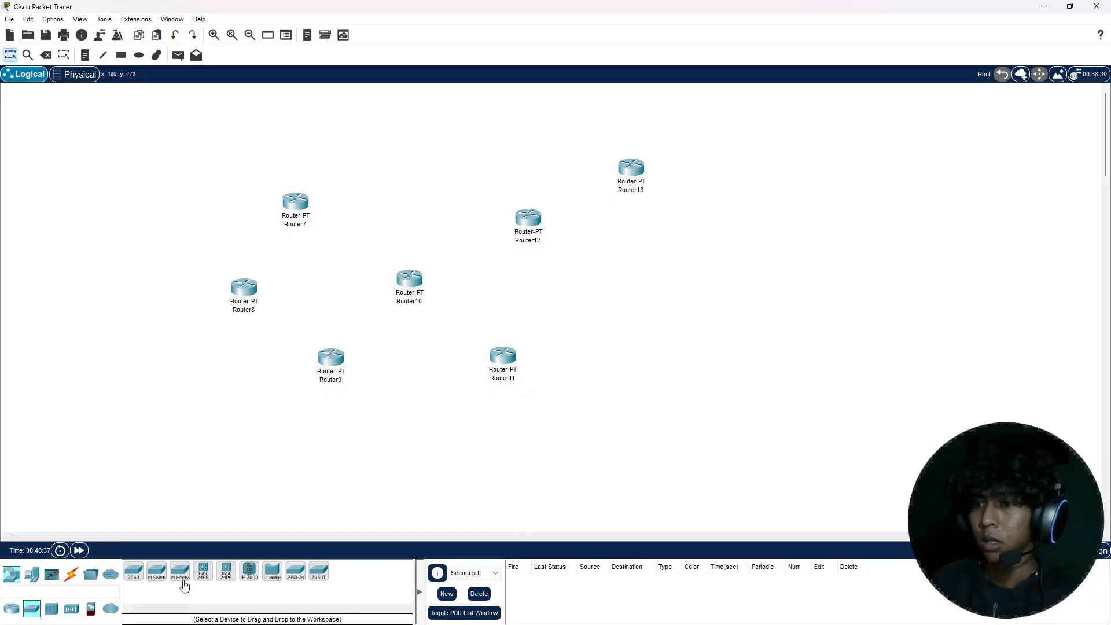
click(156, 572)
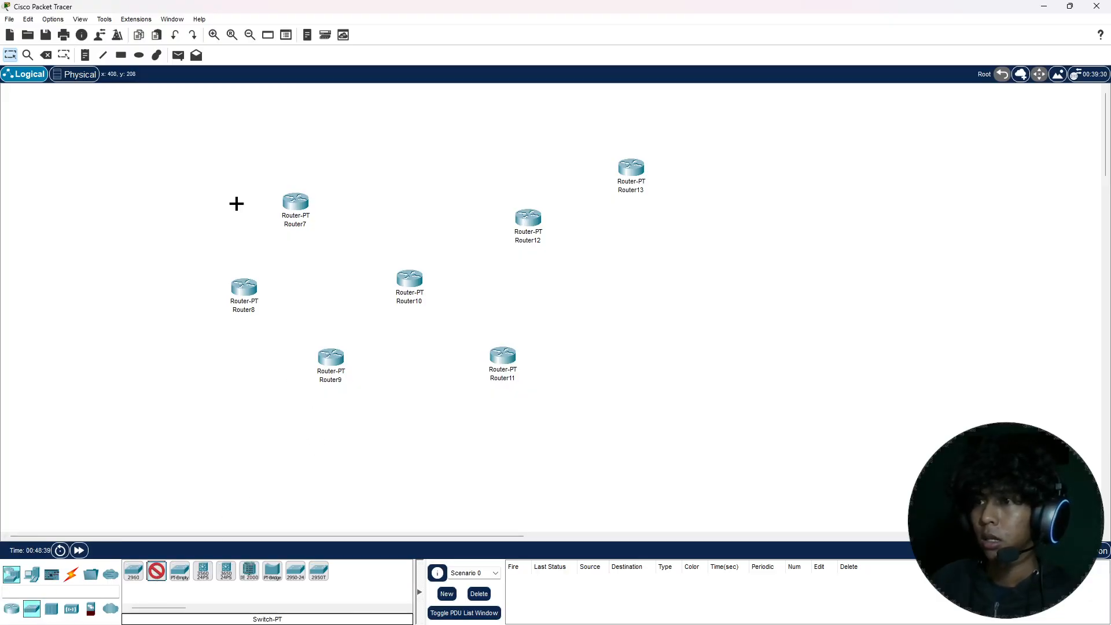
click(205, 199)
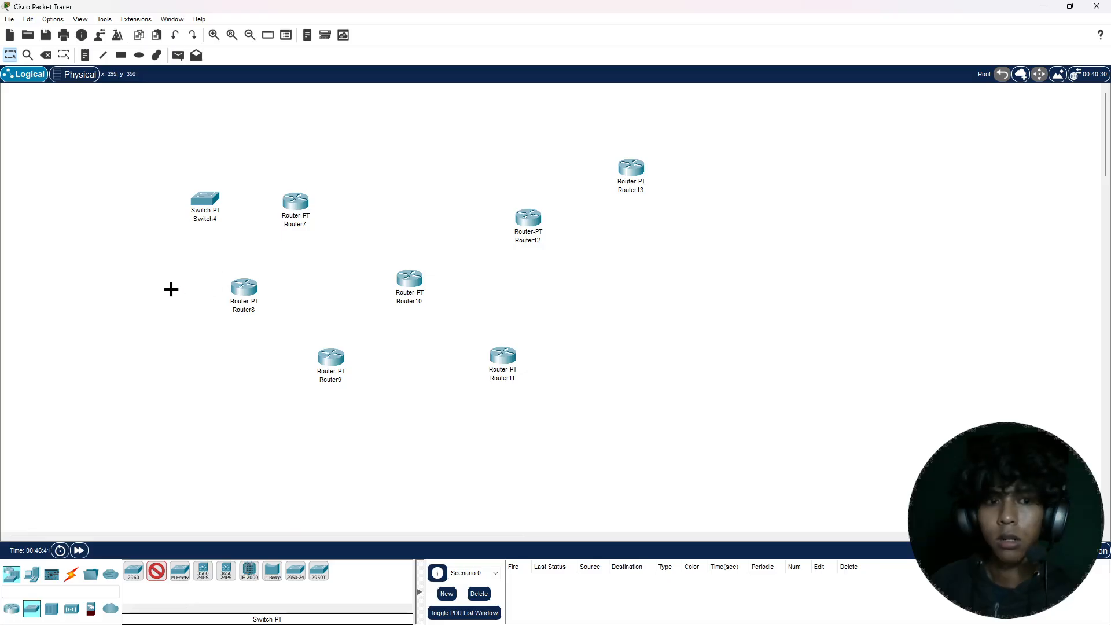
click(331, 446)
click(508, 446)
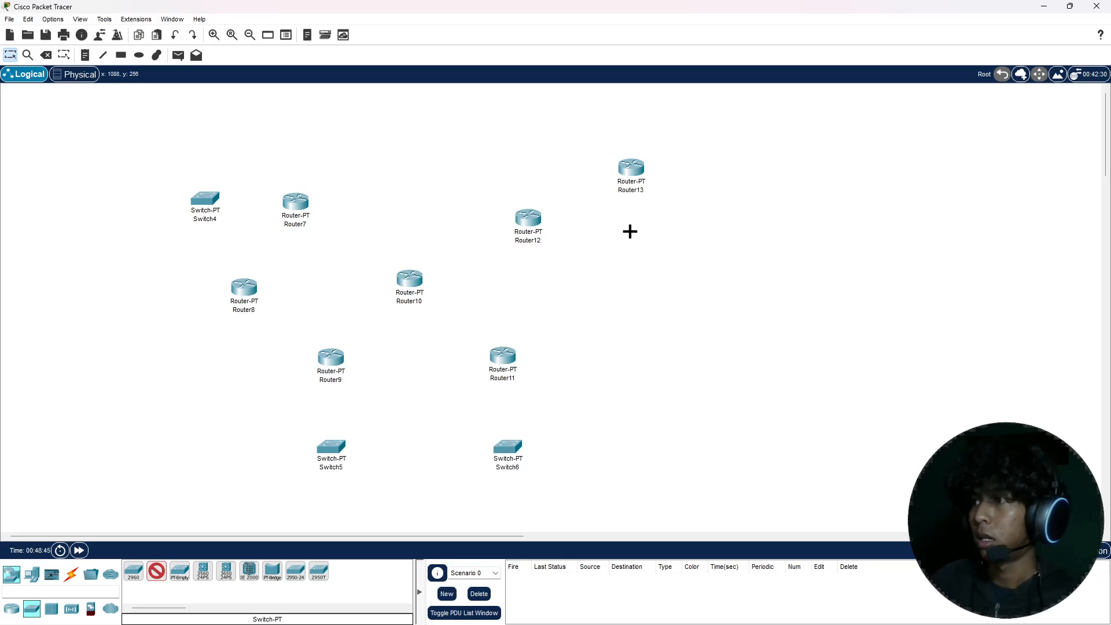
click(639, 245)
key(Escape)
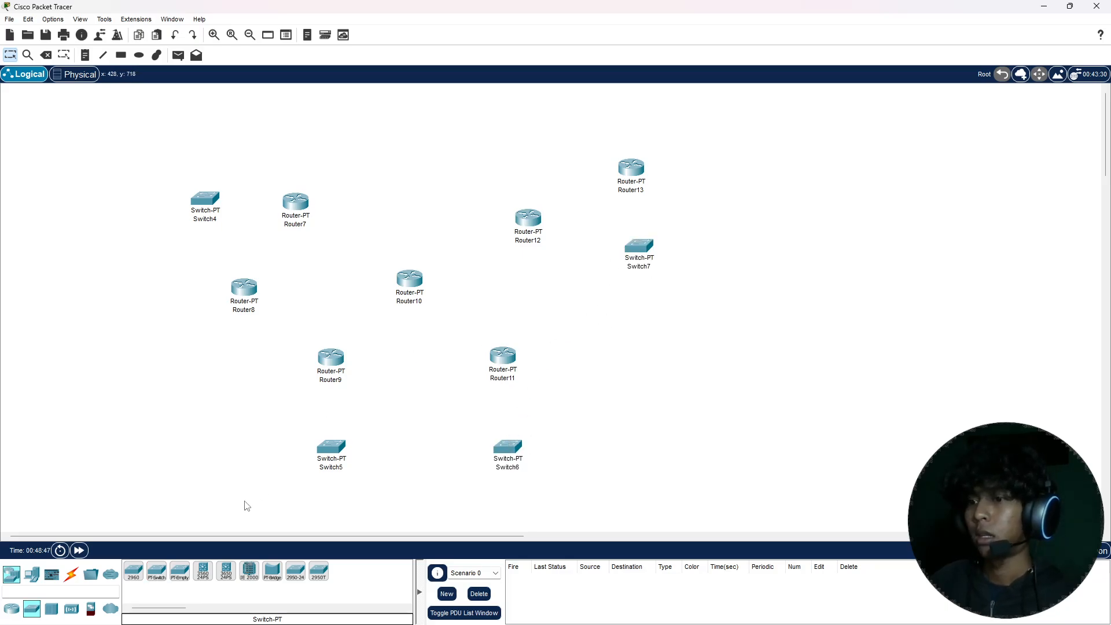
Step: Place four PCs: one each beside Switch4, Switch5 and Switch6, and one below Switch7
click(33, 573)
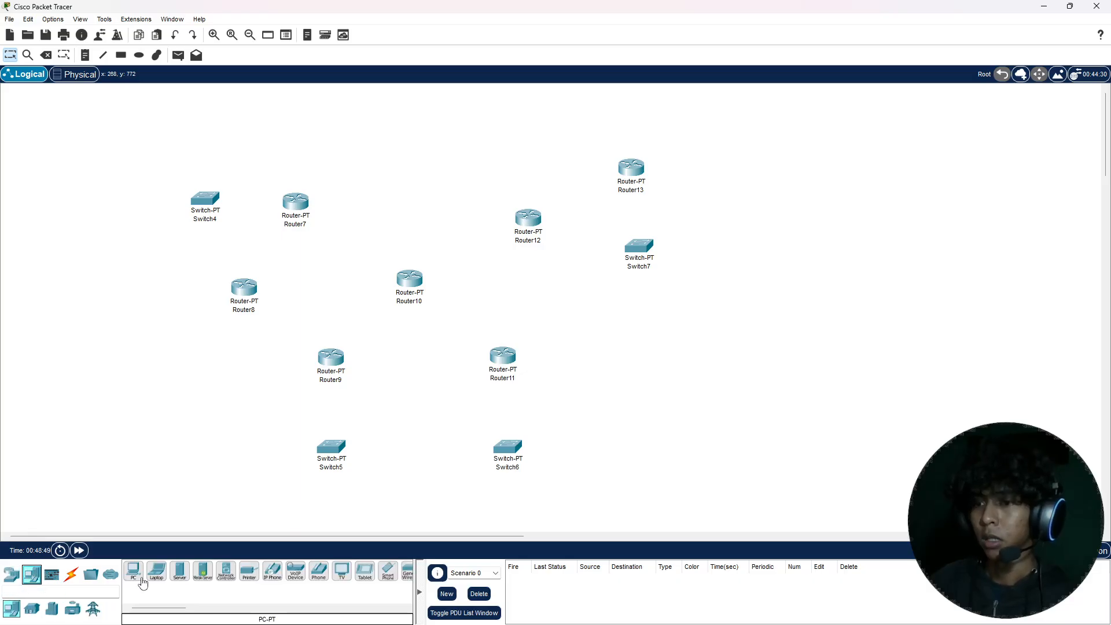
click(134, 570)
click(125, 207)
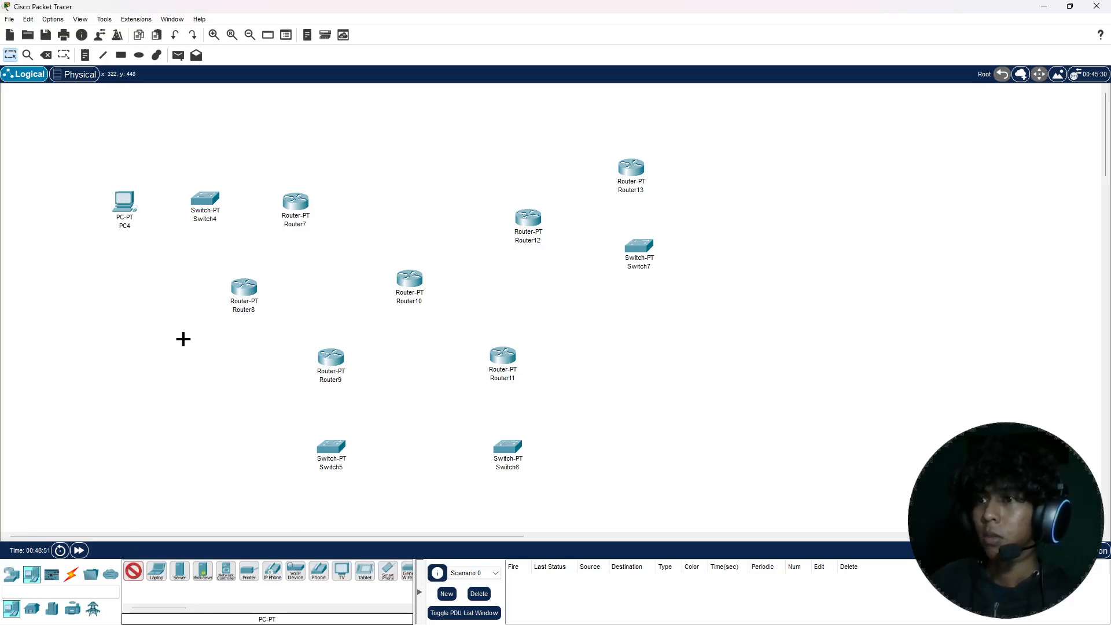
click(221, 457)
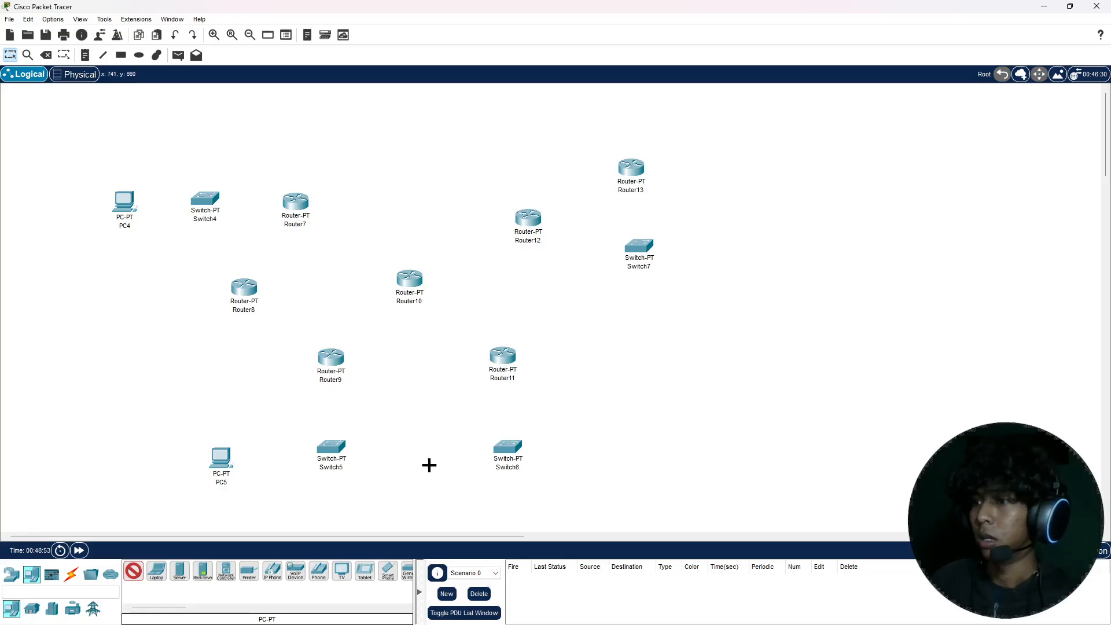
click(428, 461)
click(638, 329)
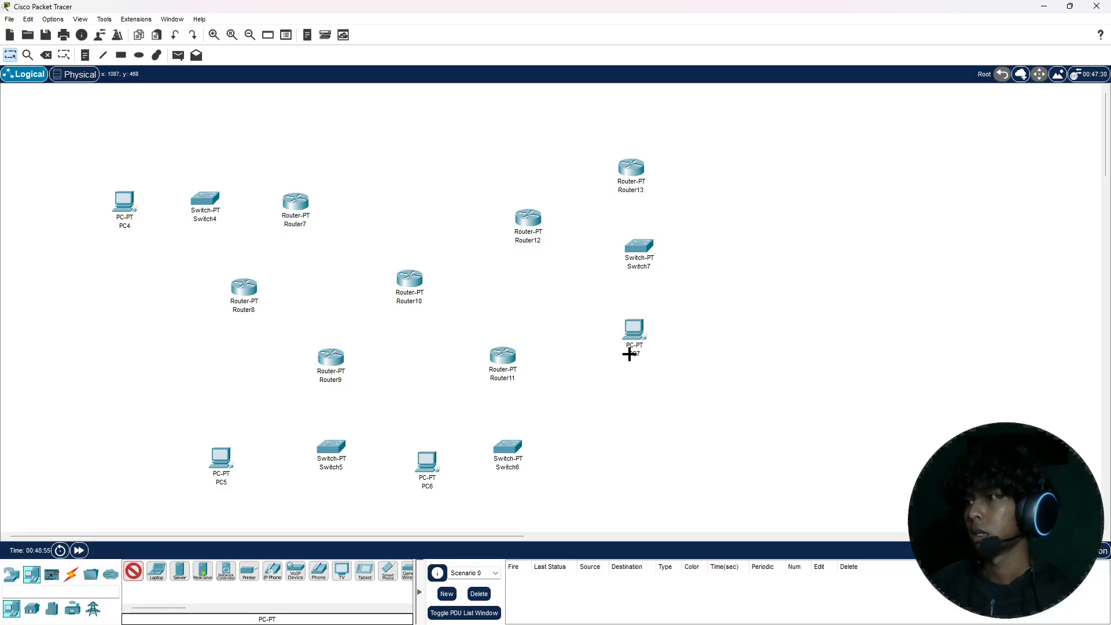
key(Escape)
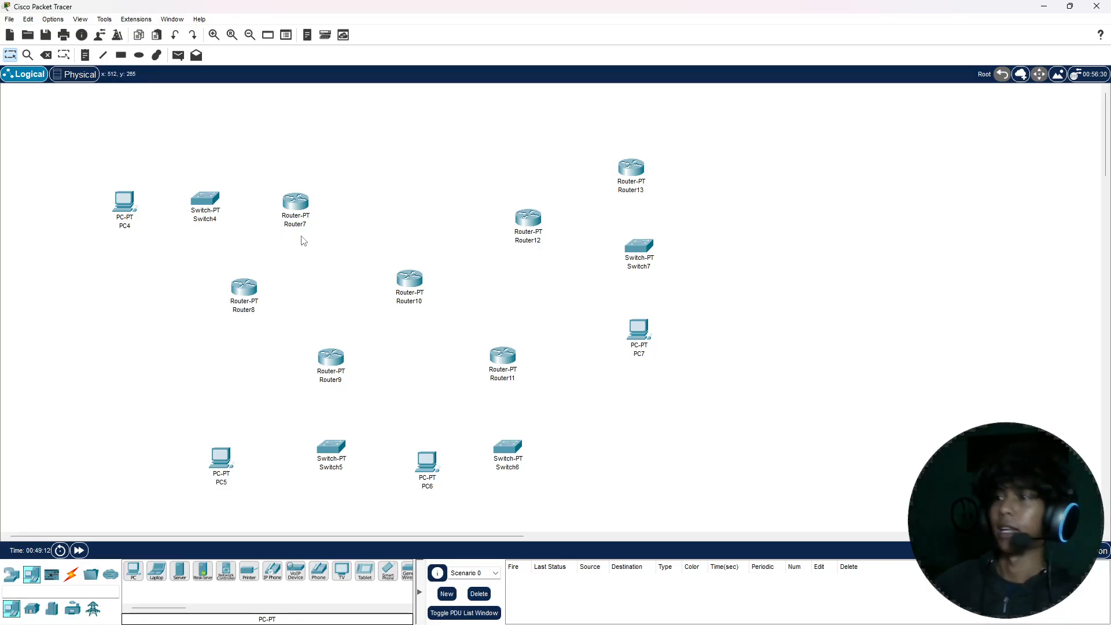
Step: Draw an unfilled, black-outlined rectangle around PC4, Switch4, Router7, Router8 and Router10, with its far edge crossing Router12
key(r)
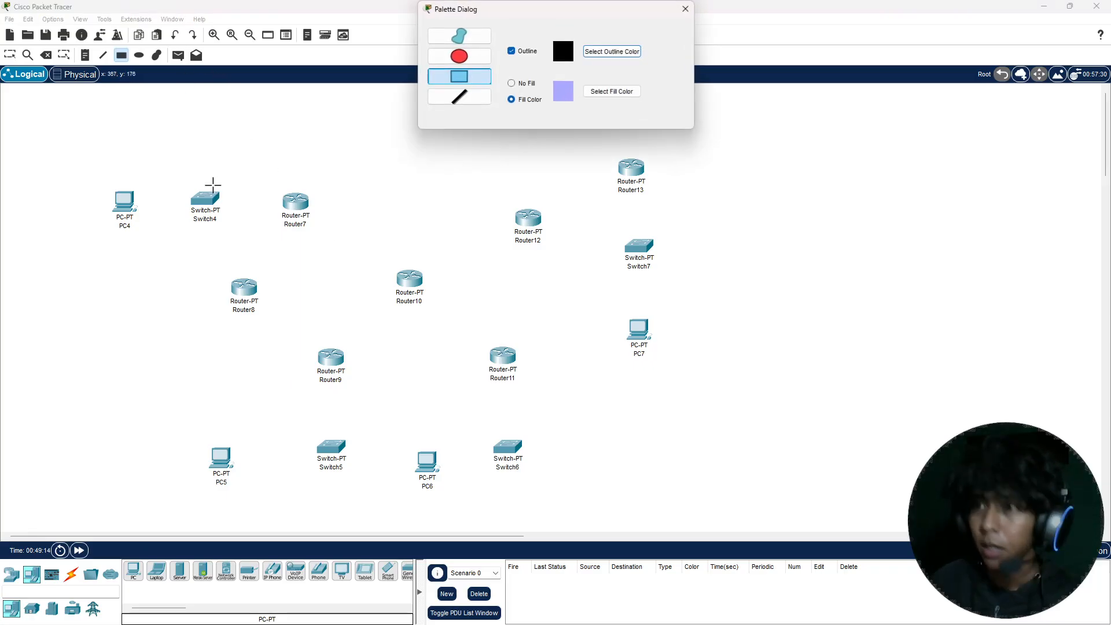
click(511, 83)
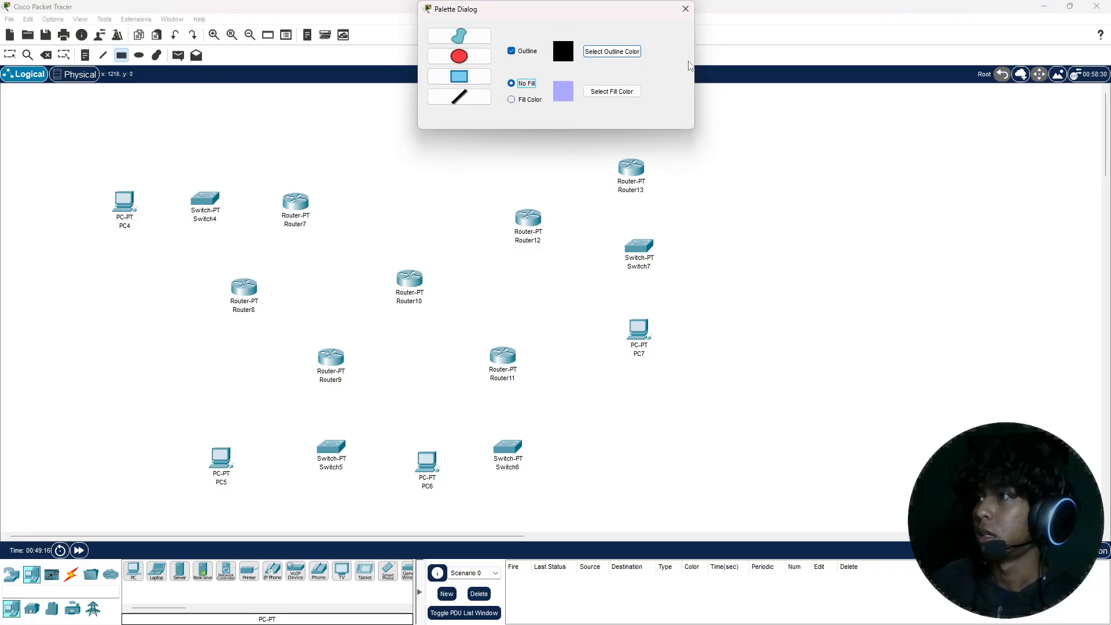
drag(69, 144, 518, 321)
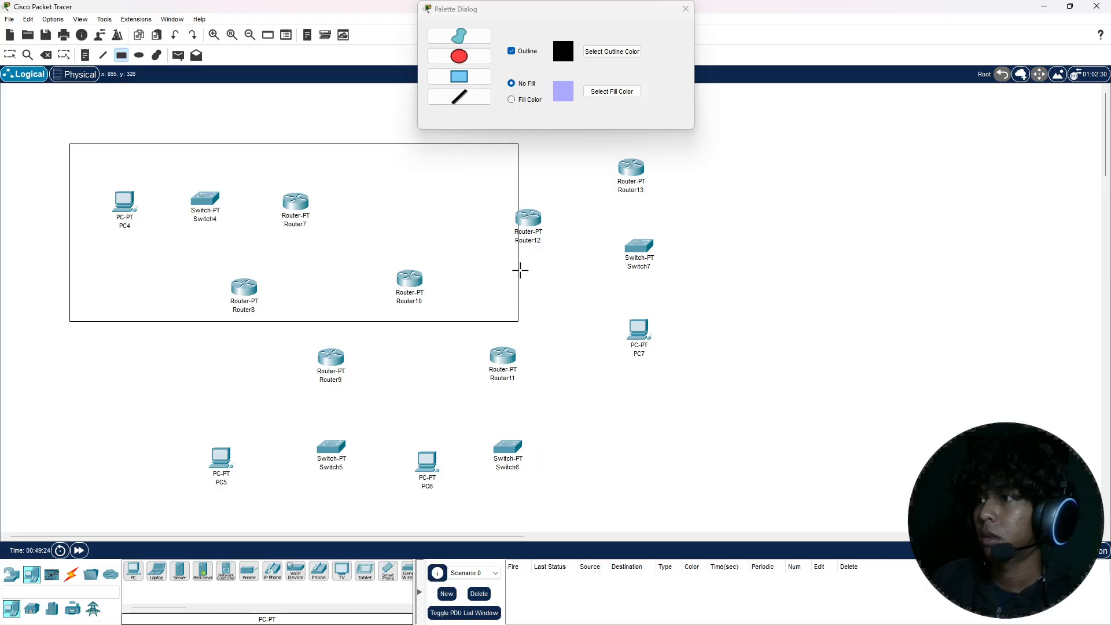
Step: Choose light yellow as the fill color for drawn shapes
click(611, 92)
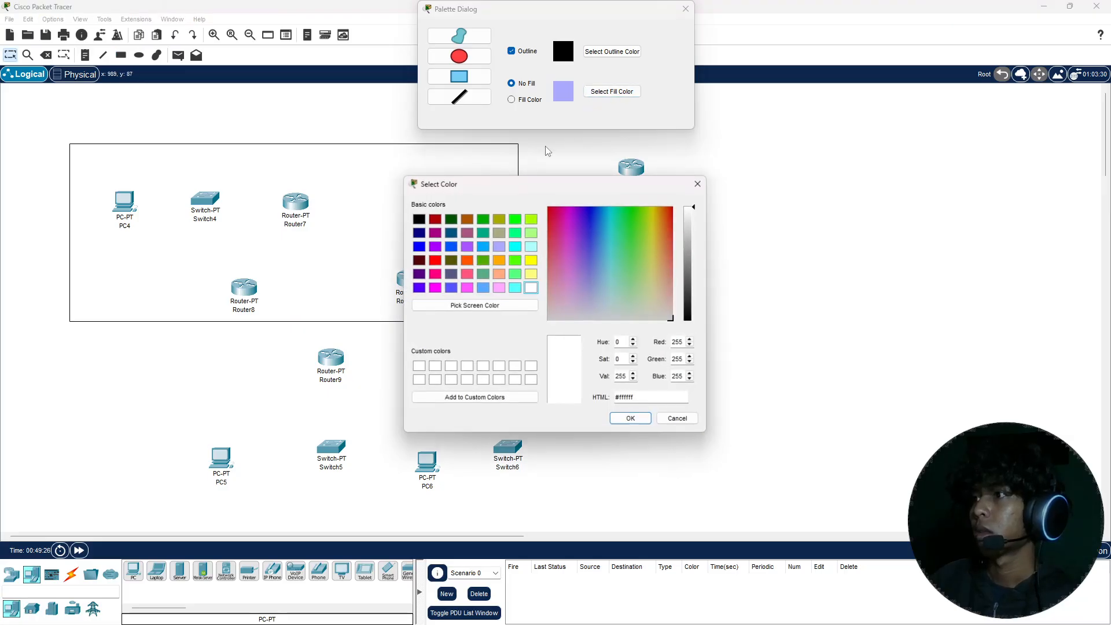
click(531, 274)
click(632, 420)
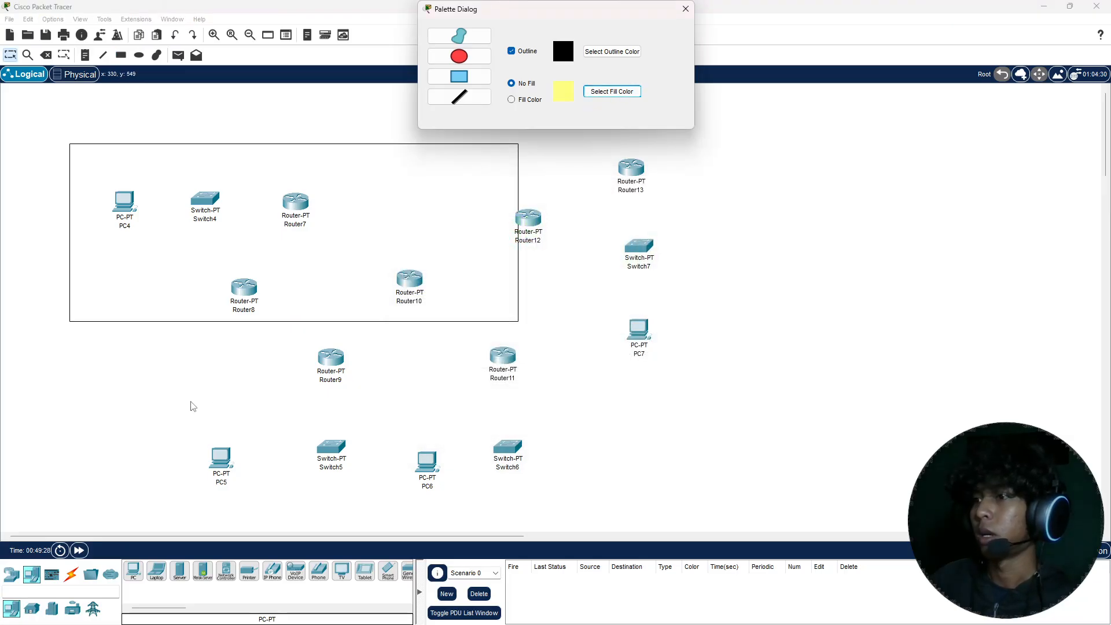
click(106, 344)
key(r)
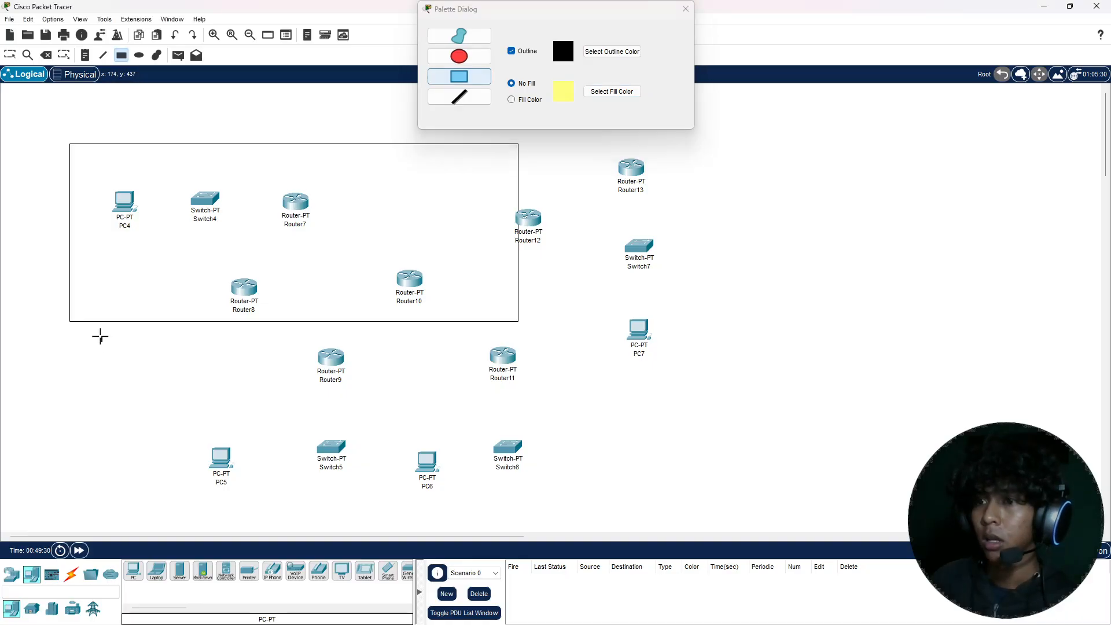
drag(101, 336, 103, 342)
key(Escape)
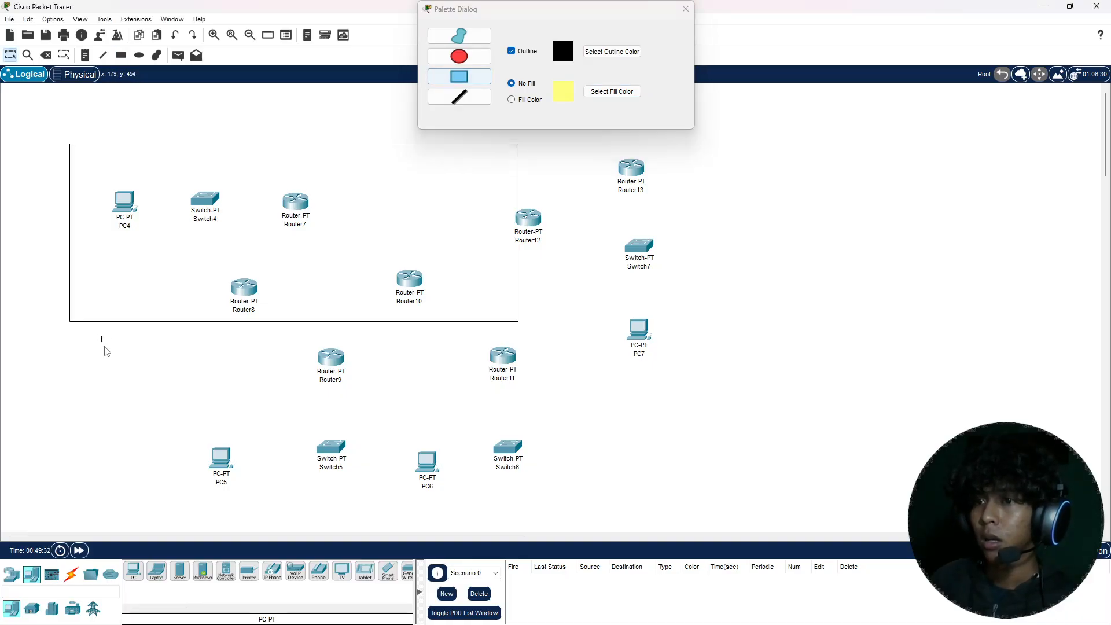
key(Delete)
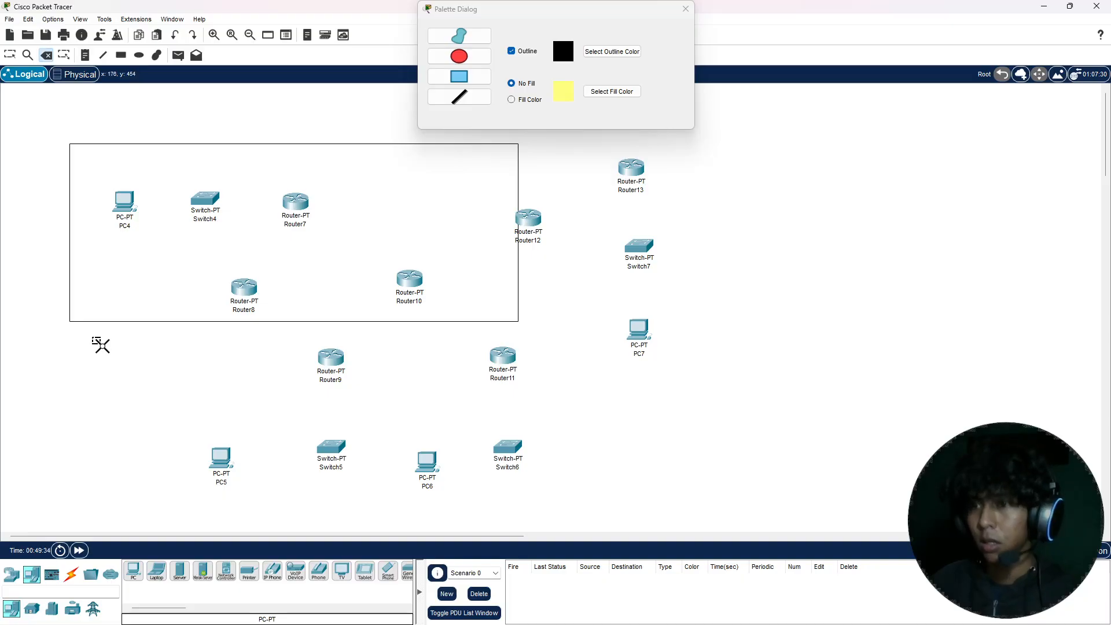
key(Escape)
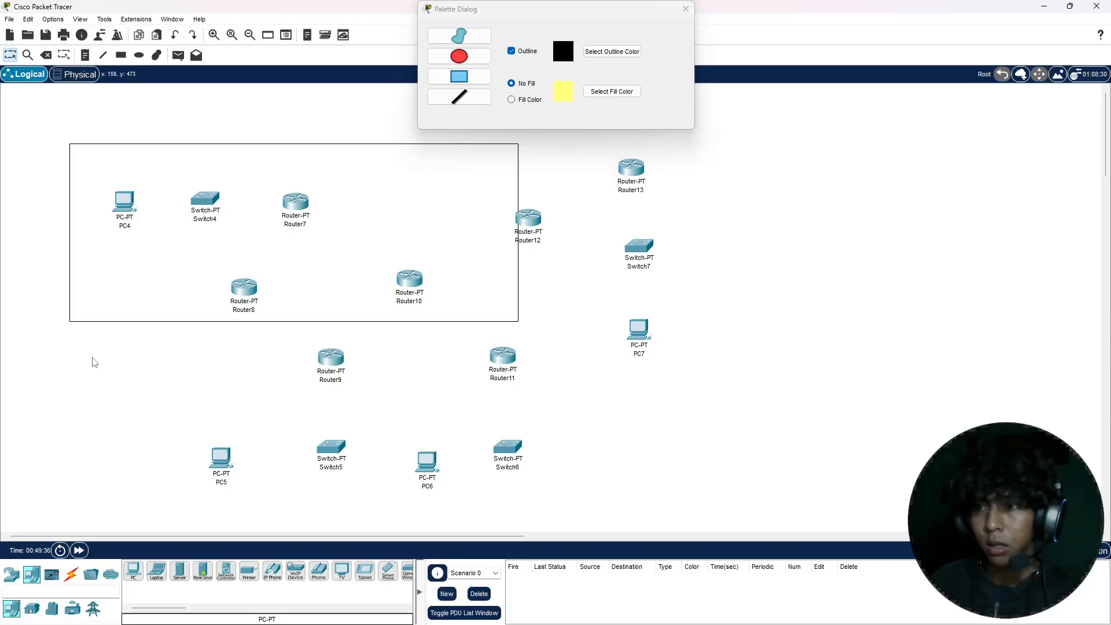
Step: Try outlining the area of Router9, Switch5 and PC5 with an unfilled rectangle, and delete that rectangle
key(r)
drag(71, 336, 389, 472)
key(Escape)
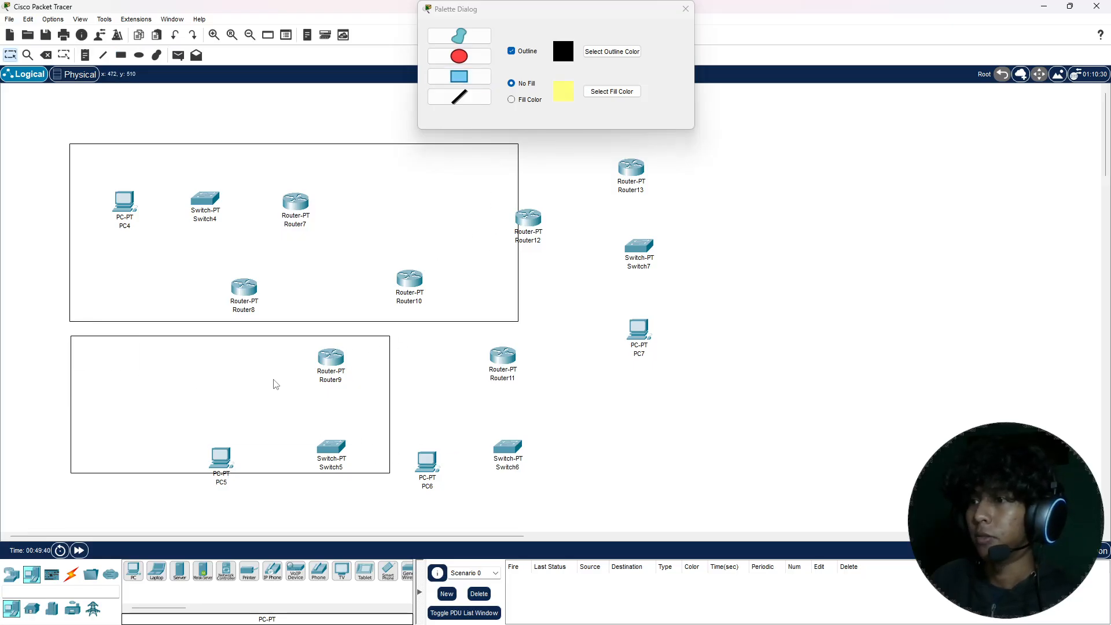
drag(272, 383, 207, 377)
key(Delete)
key(Return)
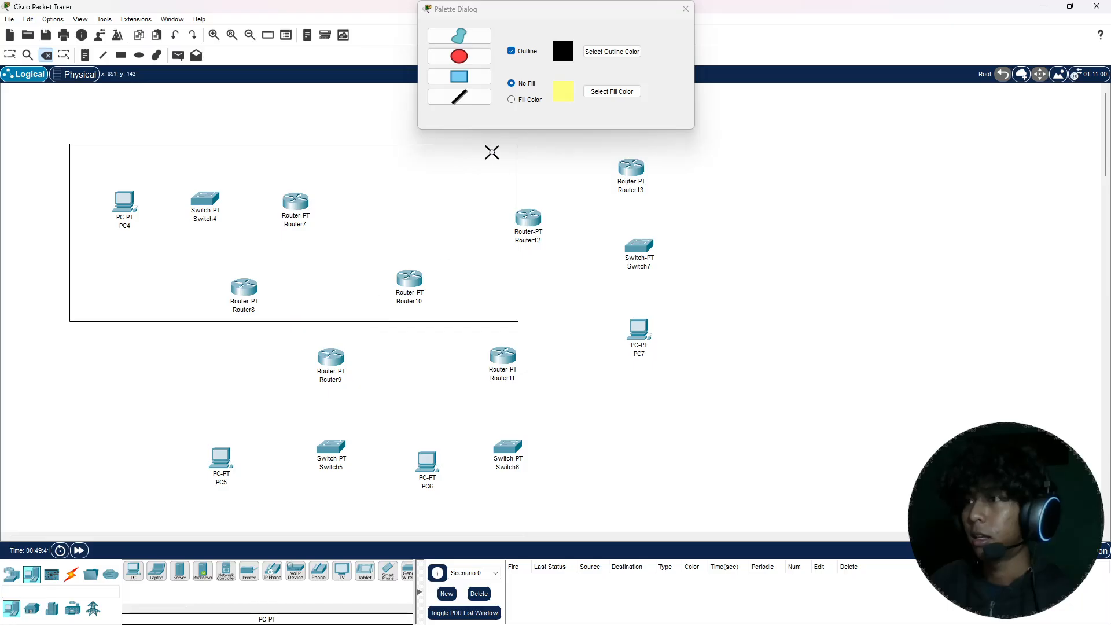
Step: Draw a light yellow, black-outlined rectangle around Router9, Switch5 and PC5, and shift it up close beneath the unfilled rectangle
click(512, 99)
key(r)
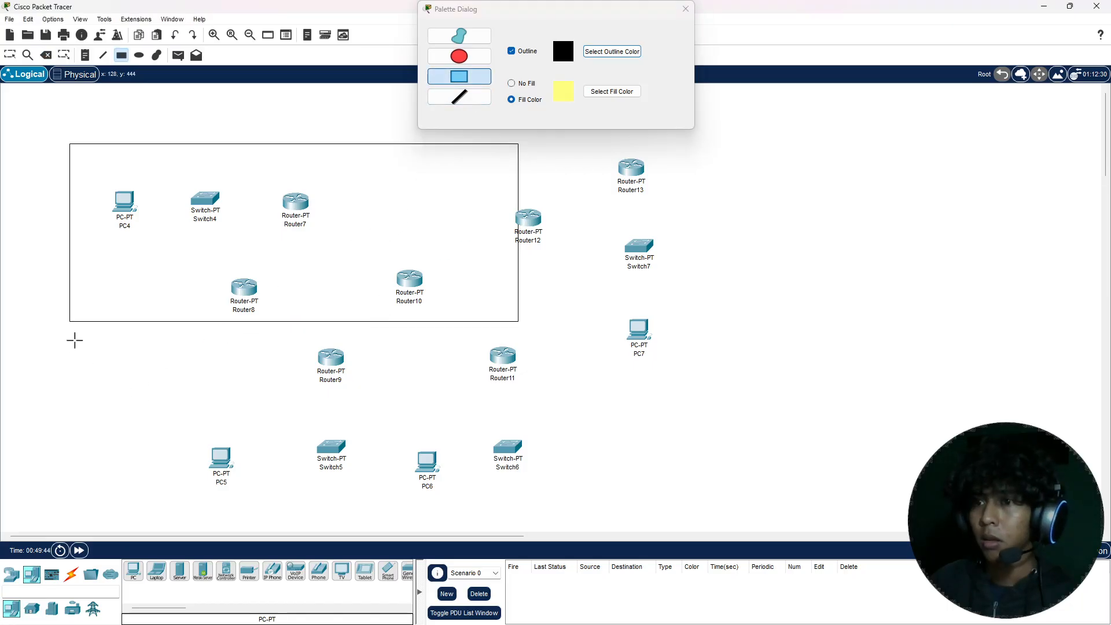
mouse_move(74, 339)
mouse_down()
mouse_move(367, 532)
mouse_move(363, 519)
mouse_up()
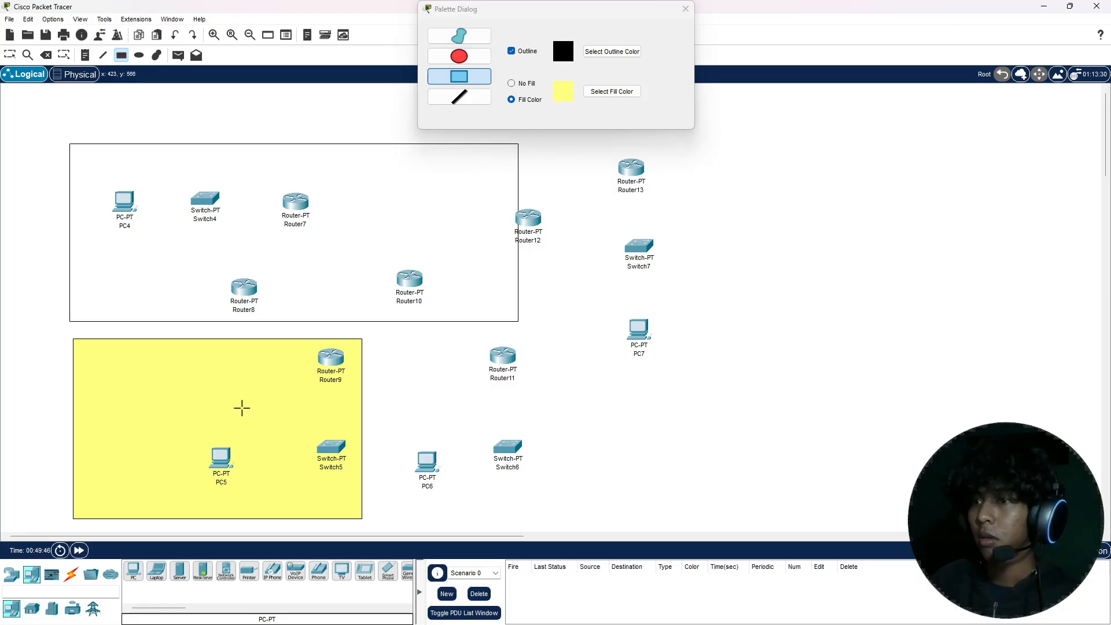
key(Escape)
mouse_move(242, 407)
mouse_down()
mouse_move(220, 392)
mouse_move(236, 396)
mouse_up()
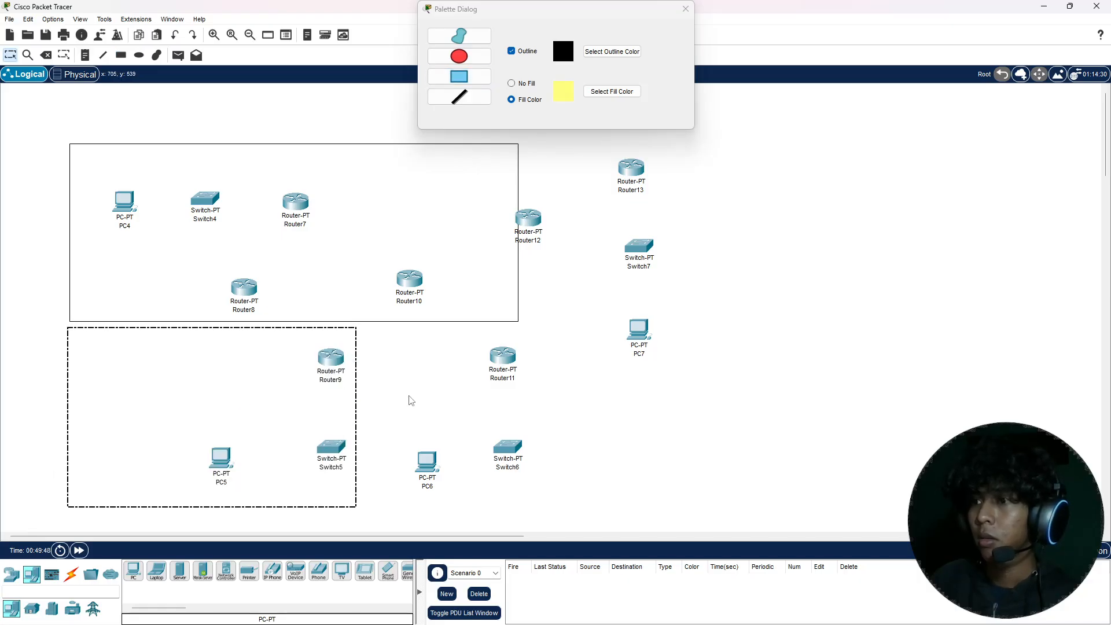
click(409, 397)
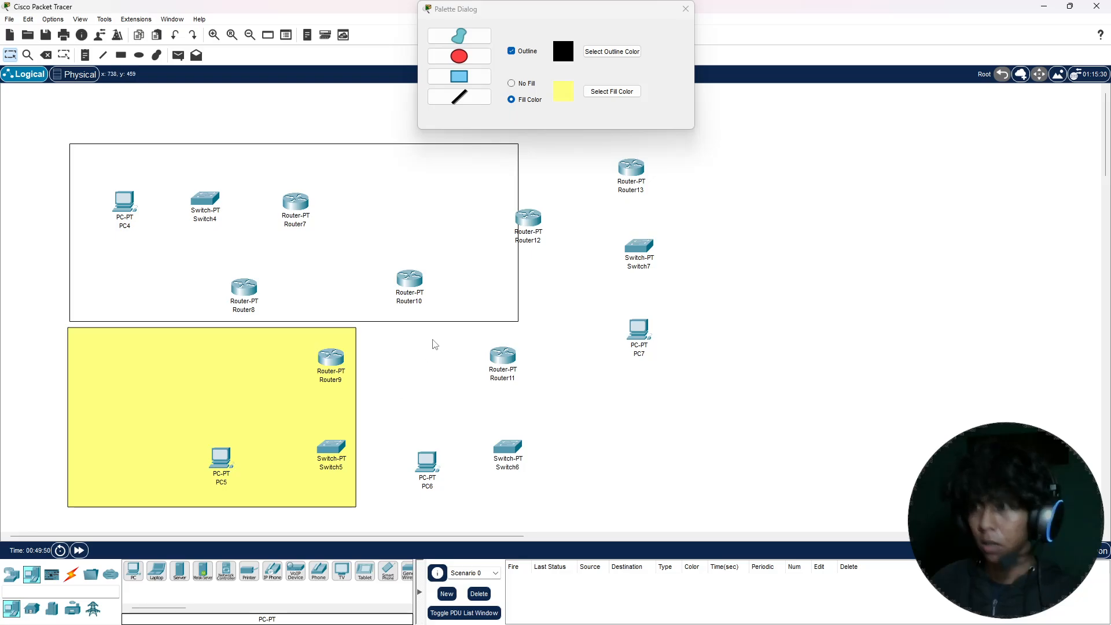
Step: Choose light green as the fill color and draw a rectangle around Router11, Switch6 and PC6, beside the yellow one
click(625, 93)
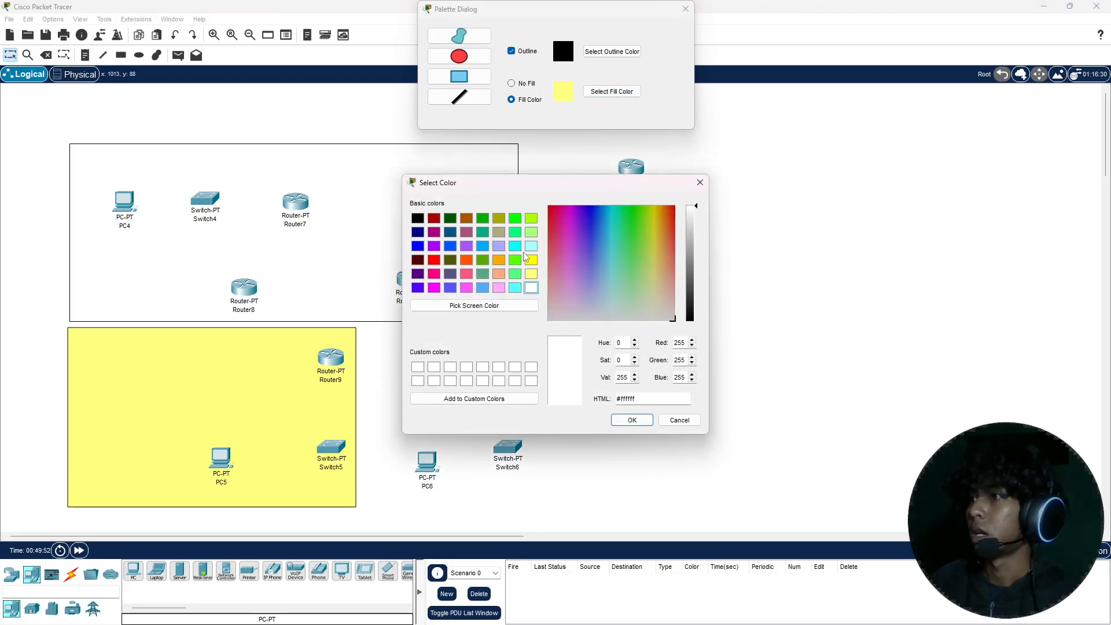
click(514, 275)
click(632, 420)
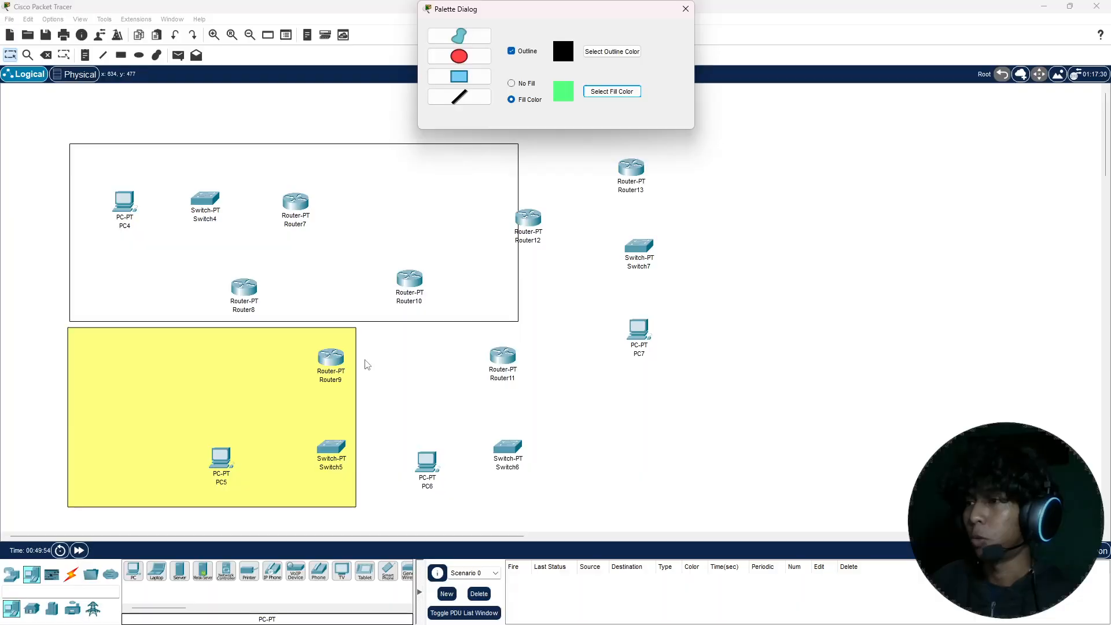
click(386, 352)
key(r)
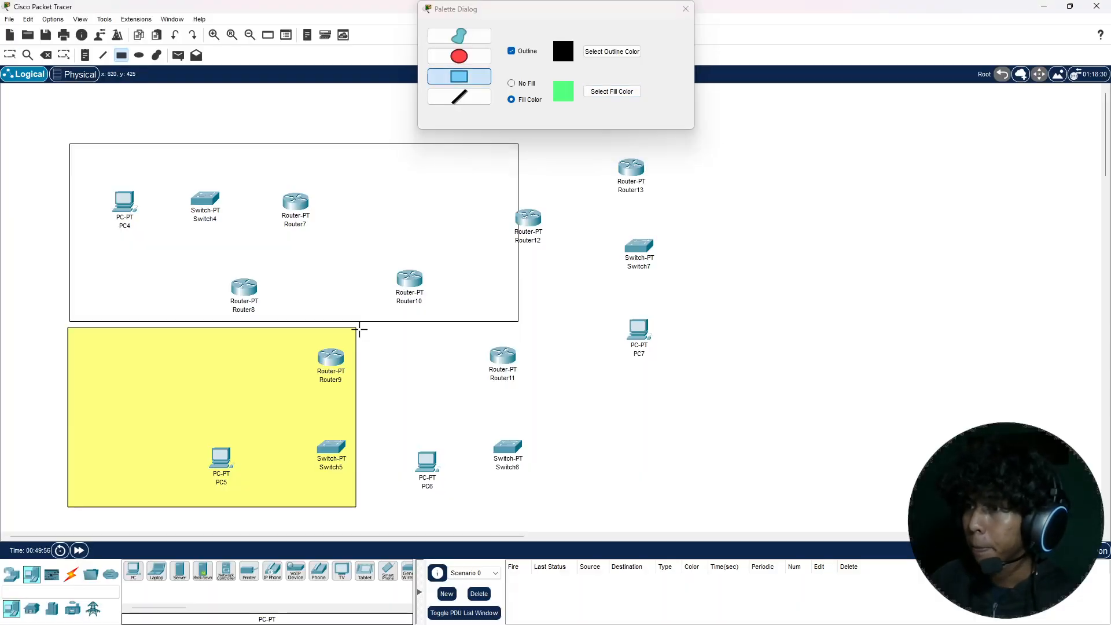
mouse_move(359, 329)
mouse_down()
mouse_move(483, 415)
mouse_move(557, 514)
mouse_move(604, 511)
mouse_move(587, 499)
mouse_move(582, 529)
mouse_move(582, 507)
mouse_up()
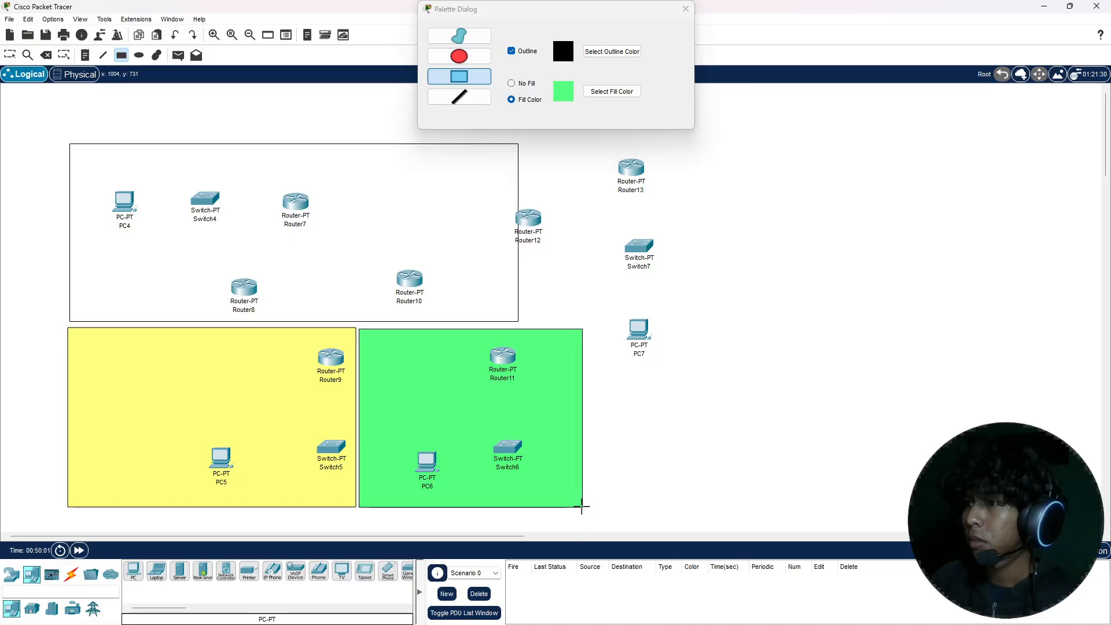
key(Escape)
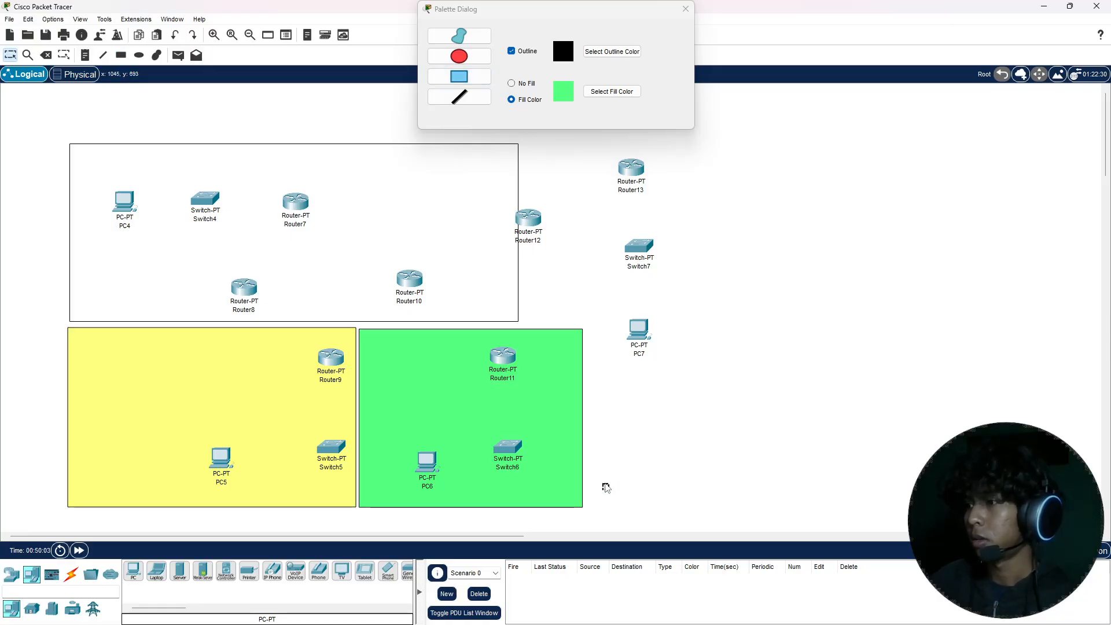
Step: Draw a lavender-filled (#aaaaff) rectangle around Router13 and Switch7, beside the unfilled one, and reposition Switch7 and PC7 inside it
click(602, 93)
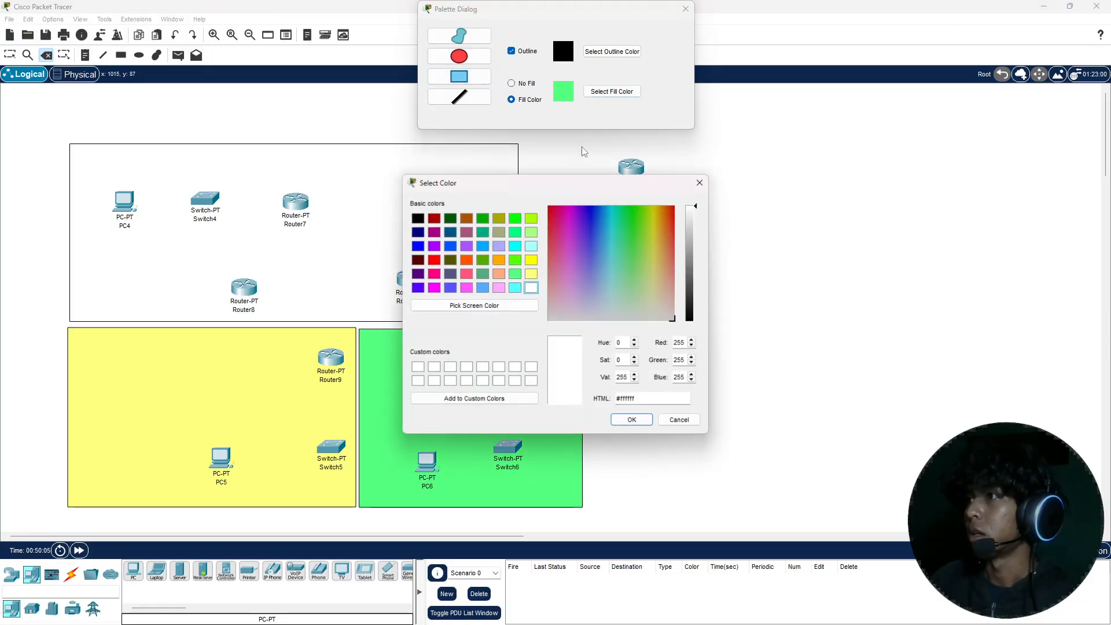
click(500, 247)
click(625, 420)
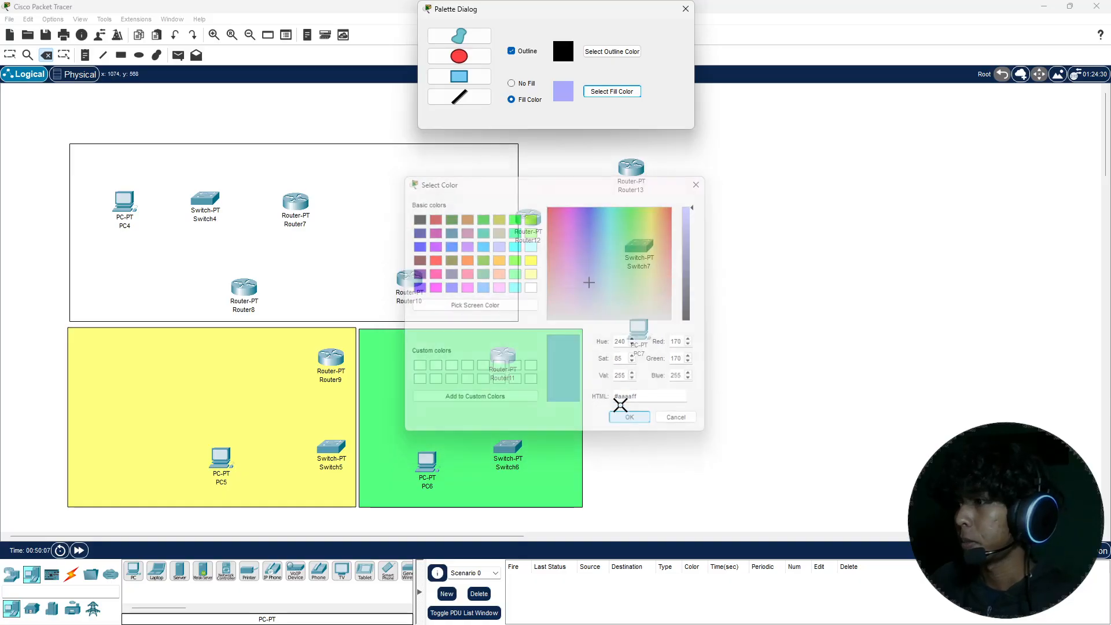
click(578, 213)
key(r)
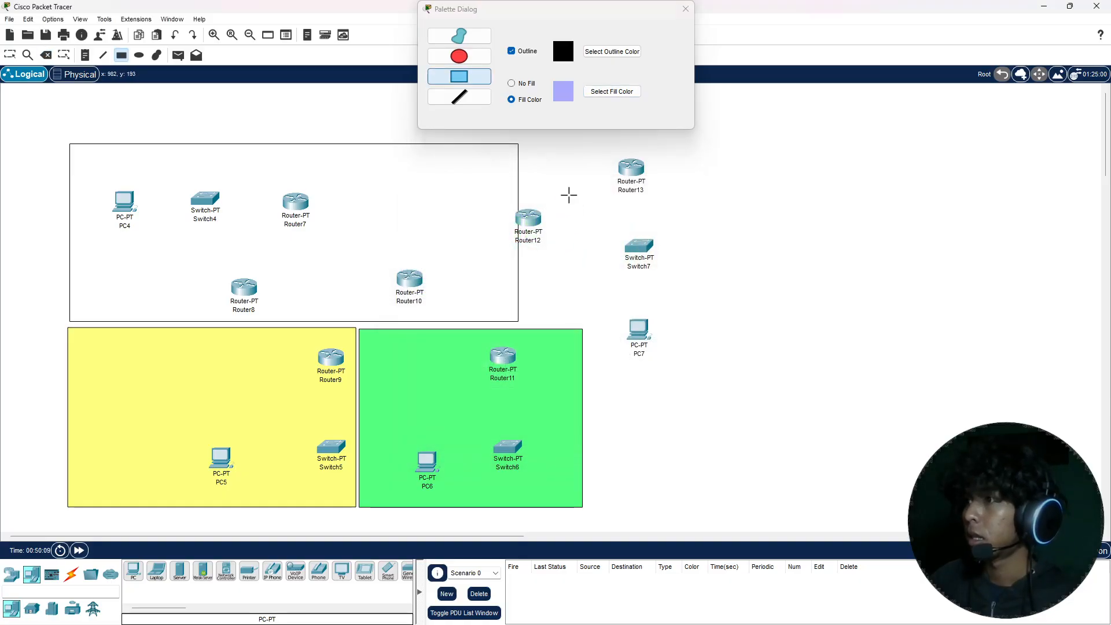
drag(525, 144, 763, 321)
key(Escape)
drag(640, 331, 661, 256)
click(685, 9)
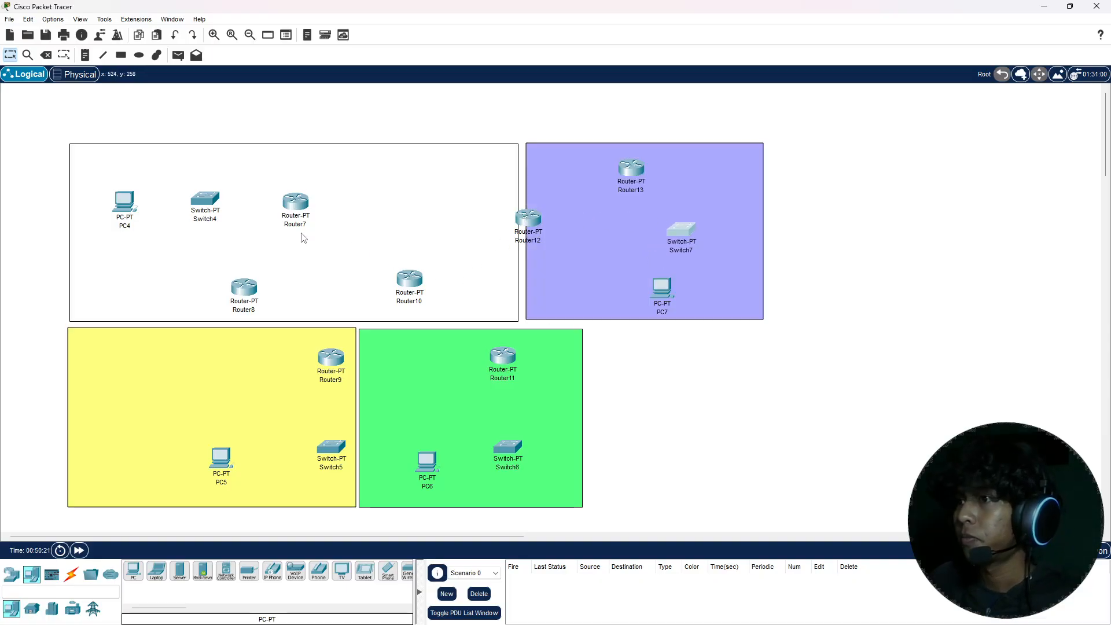
Step: Shift Router7 slightly left and move Switch4 and PC4 toward the upper-left corner of the unfilled area
drag(312, 200, 296, 212)
click(346, 124)
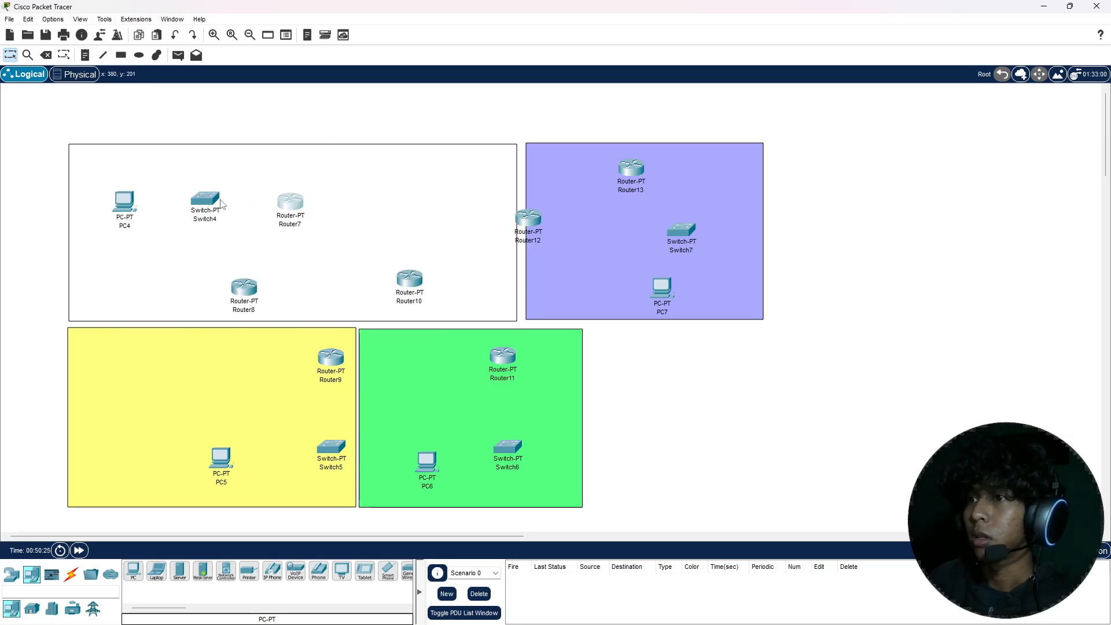
drag(221, 204, 189, 188)
drag(125, 202, 106, 185)
Step: Move Router8 and Router10 onto the unfilled area's lower edge, and shift Router9, Switch5, Router11 and Switch6 lower within their areas
drag(245, 290, 261, 322)
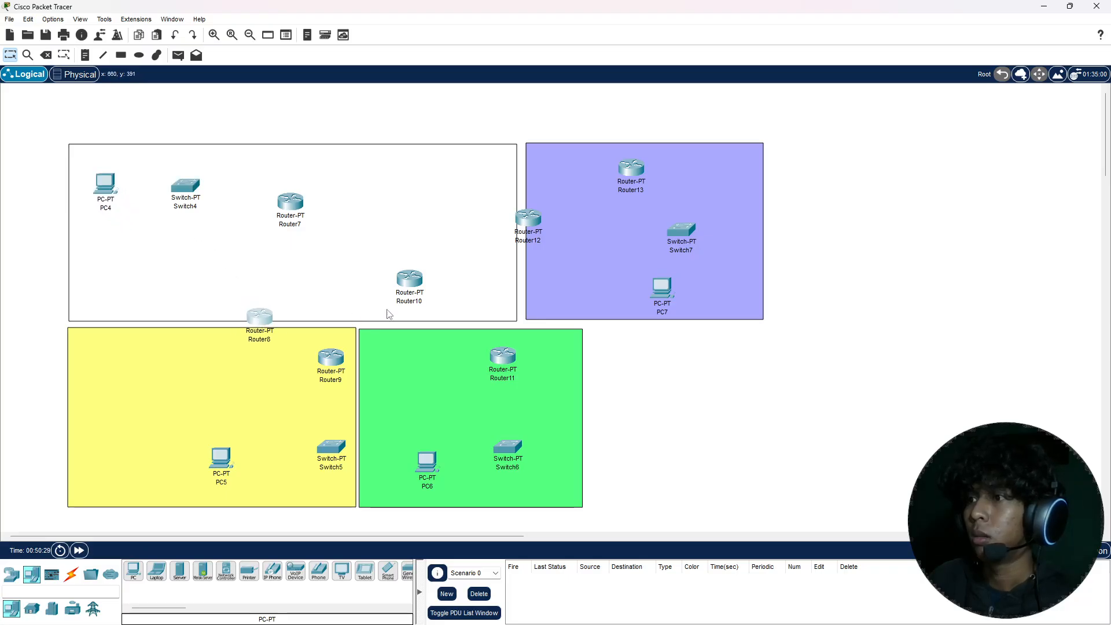
drag(412, 281, 426, 317)
drag(338, 364, 335, 388)
drag(324, 450, 322, 469)
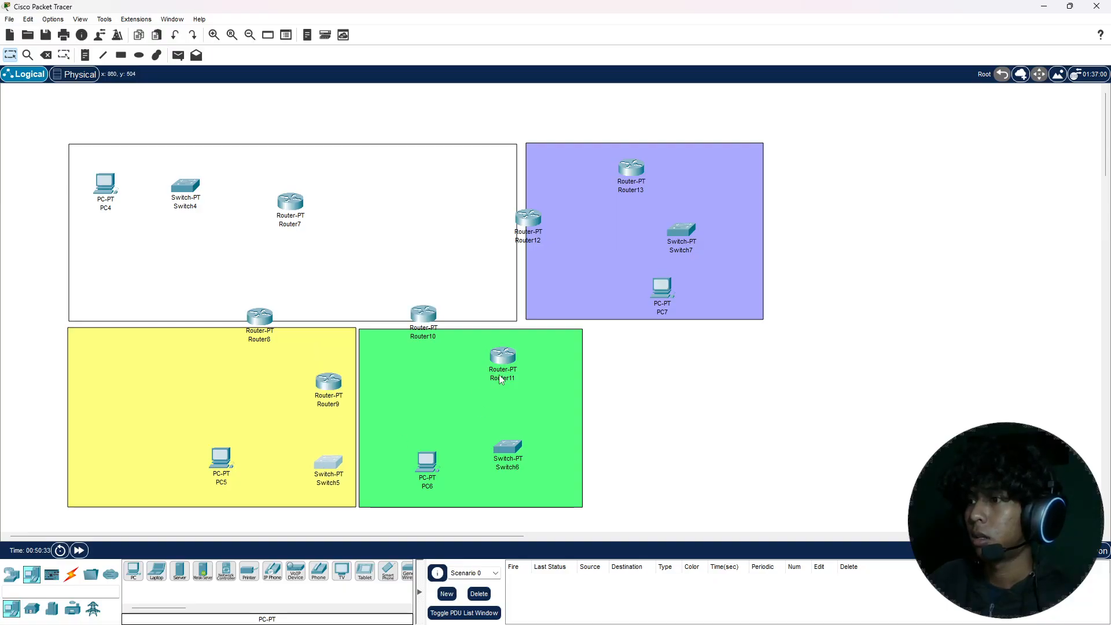
drag(501, 359, 509, 377)
drag(506, 447, 506, 458)
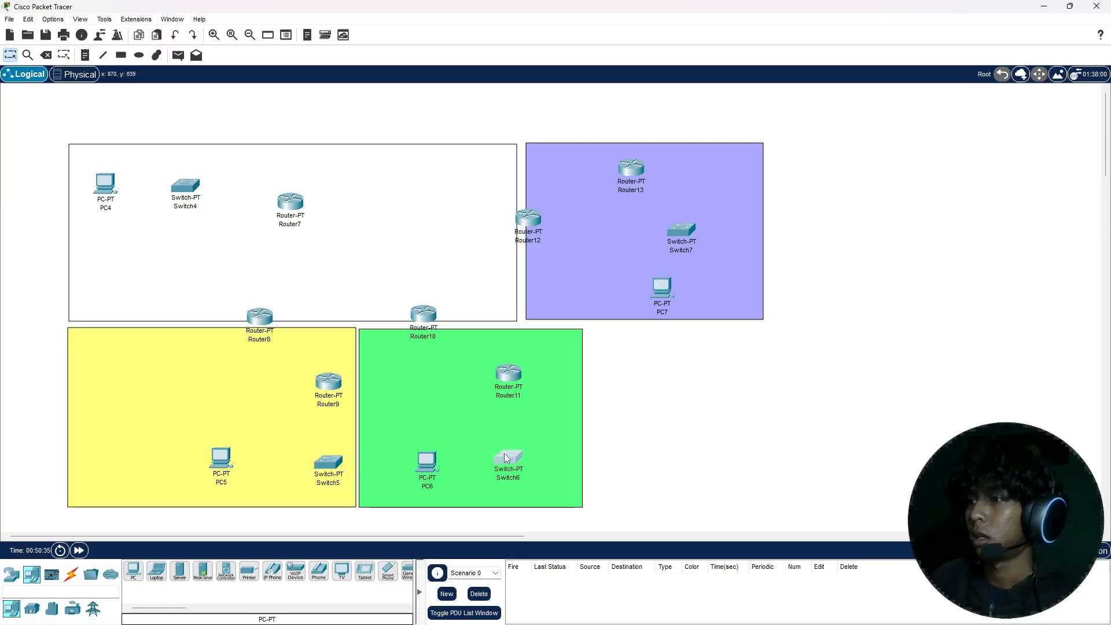
Step: Place Router12 on the unfilled area's right edge, and within the lavender area move Router13 toward it and PC7 beneath Switch7
drag(531, 227, 516, 231)
drag(635, 169, 612, 183)
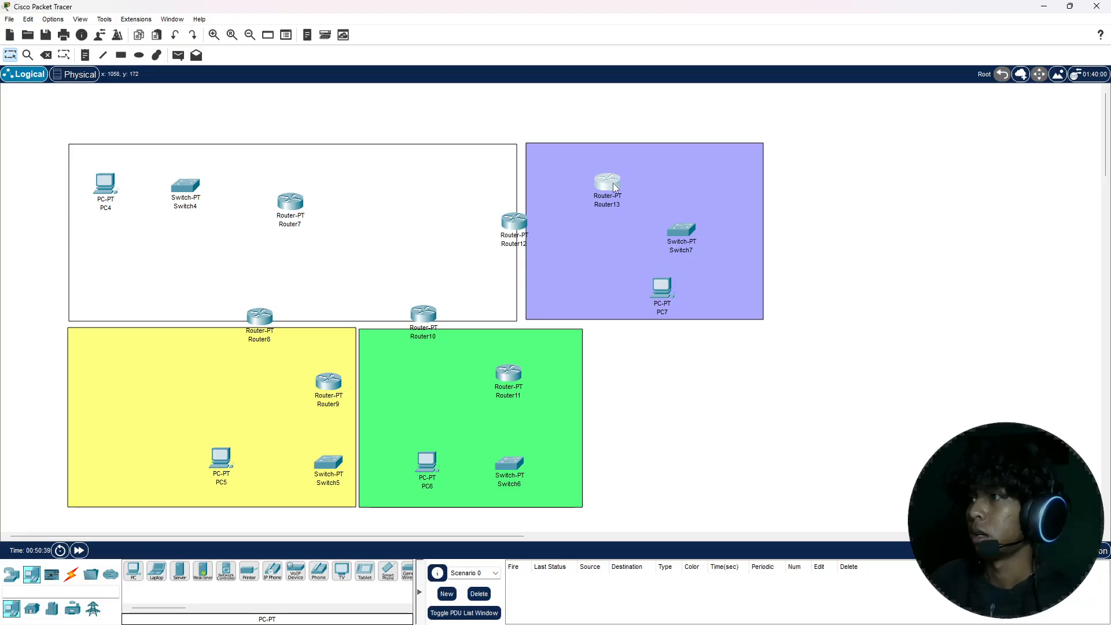
click(661, 288)
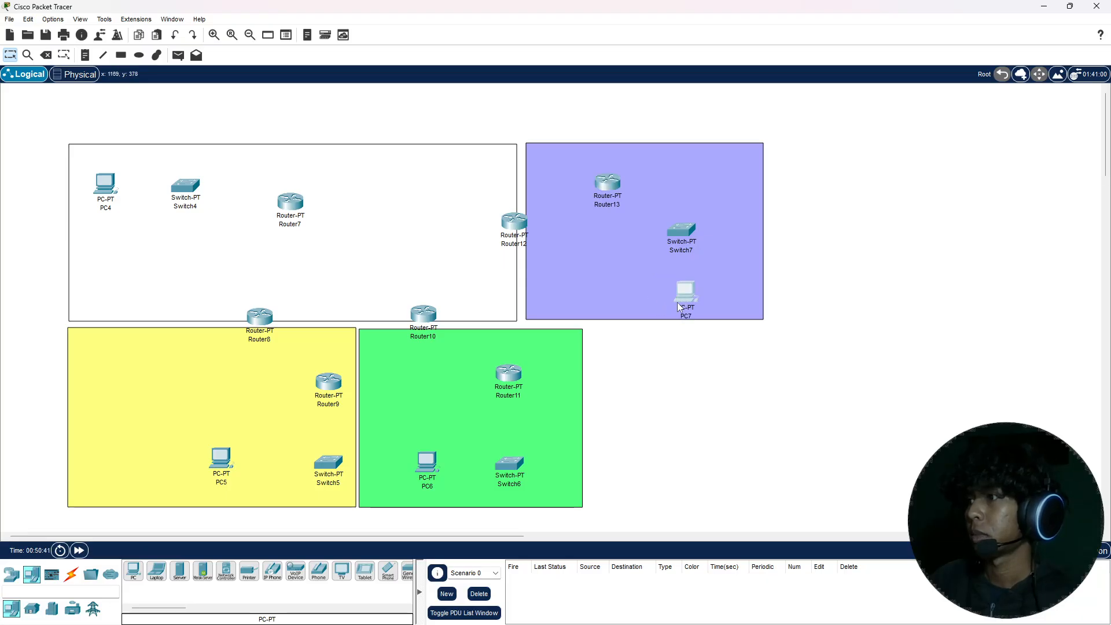
click(700, 358)
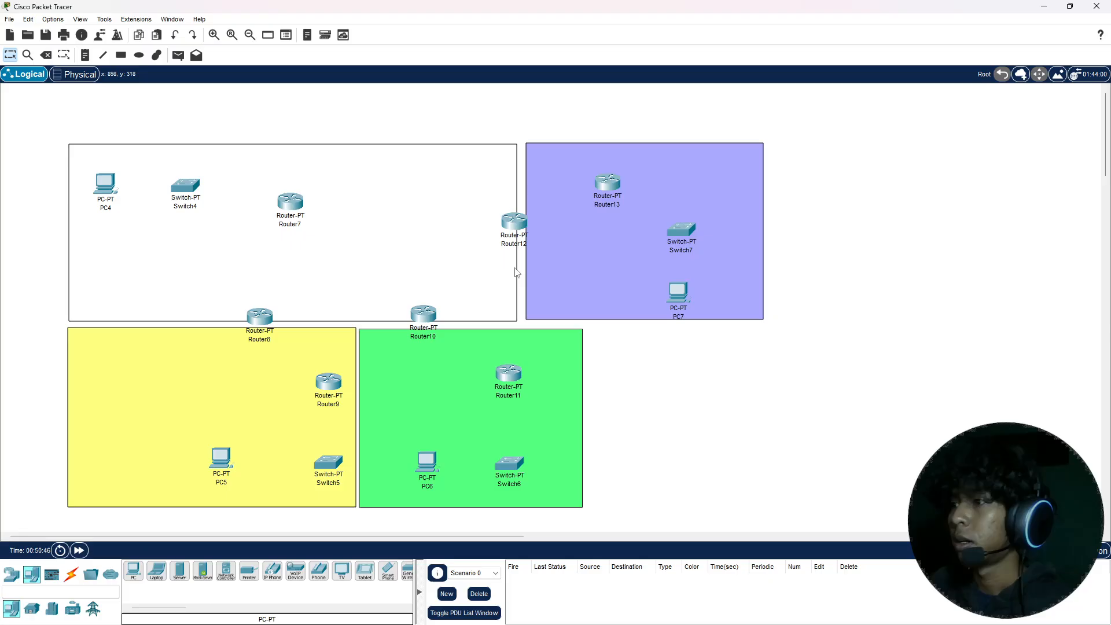
Step: Change the display name of PC4 to PC1
click(112, 189)
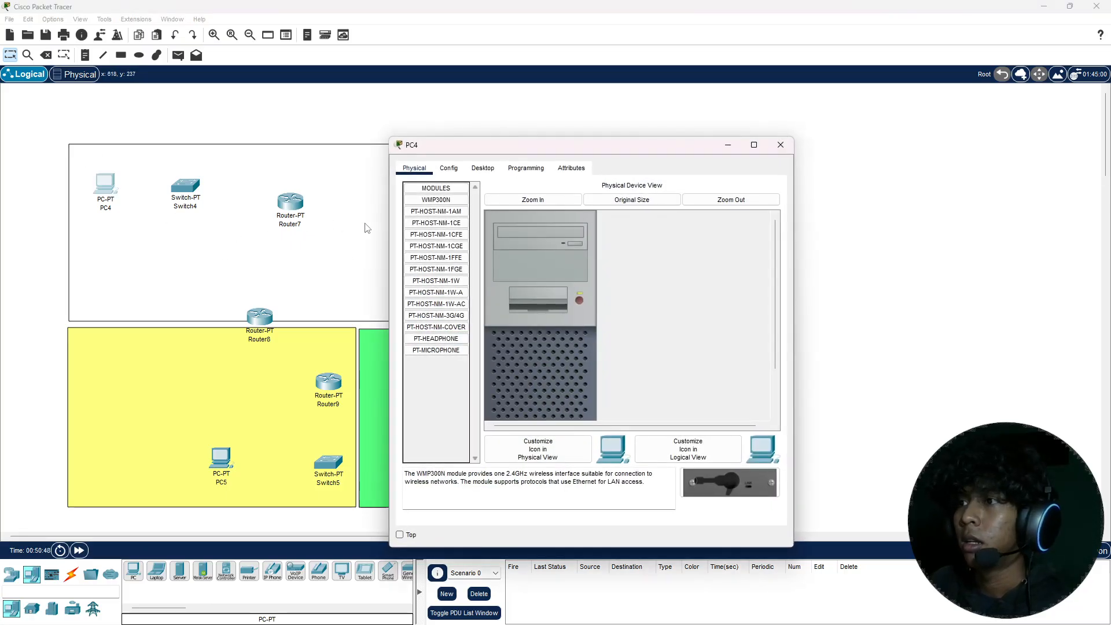
click(448, 168)
click(569, 222)
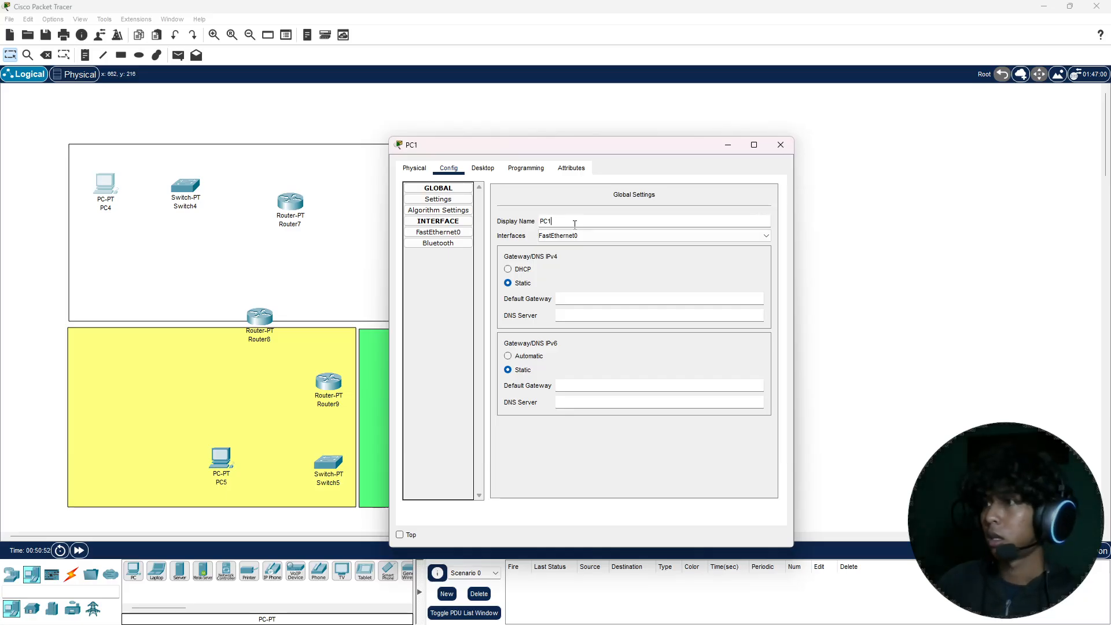
click(781, 145)
Step: Change the display name of Switch4 to Switch1
click(191, 194)
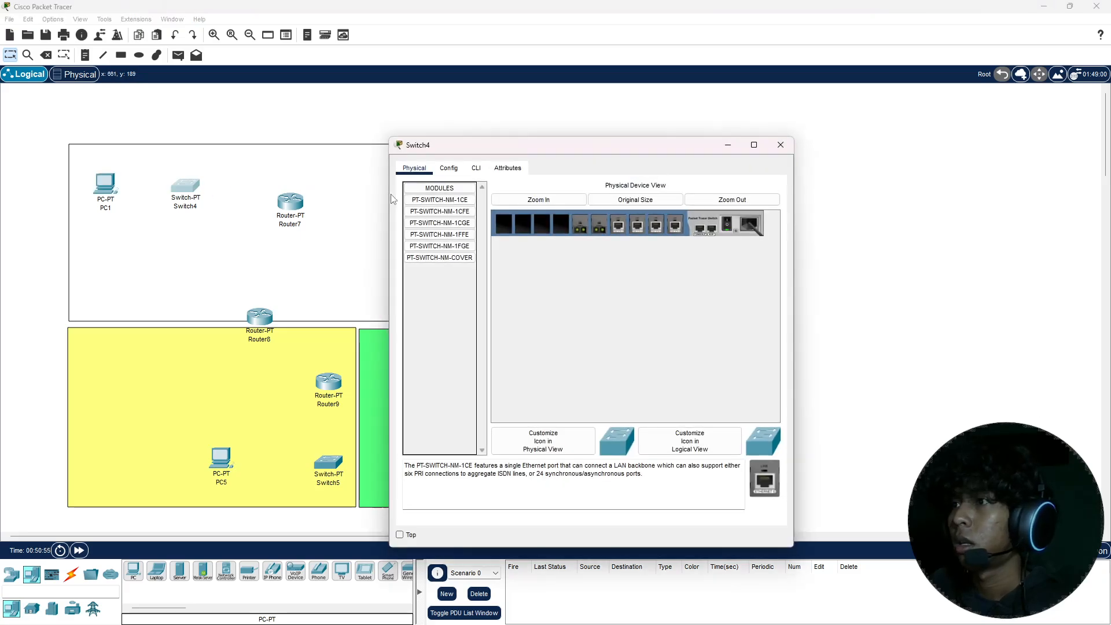
click(449, 168)
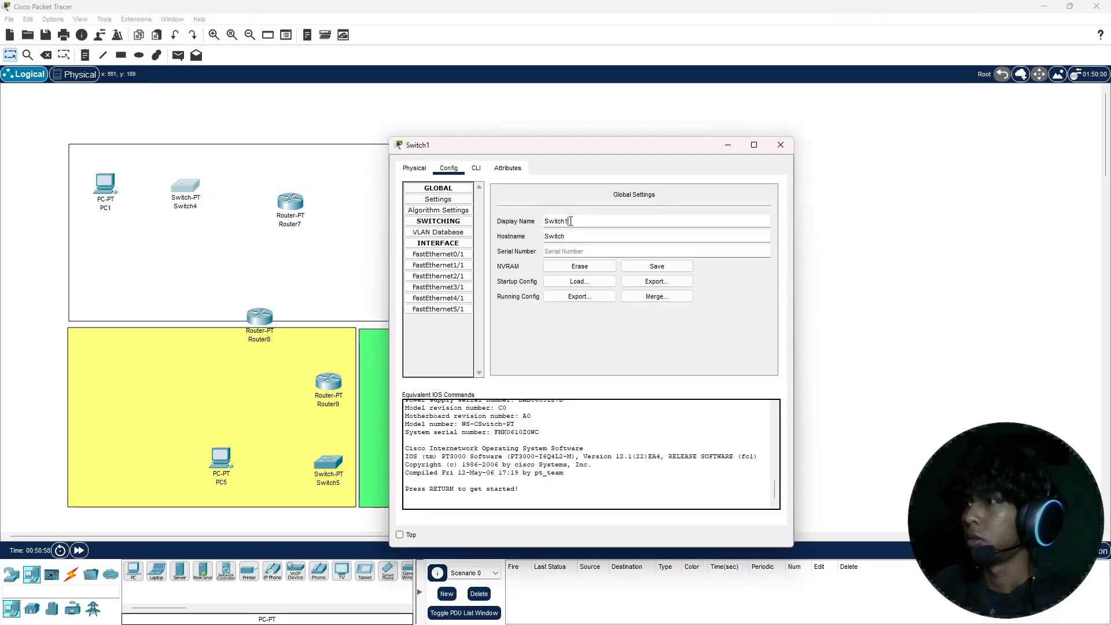
click(781, 145)
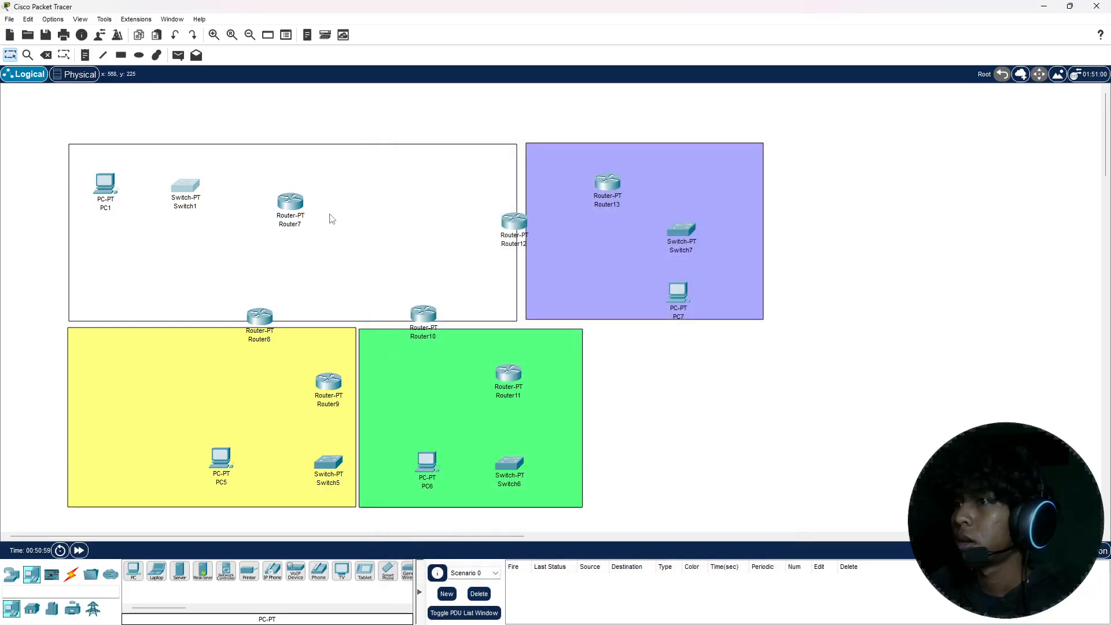
Step: Change the display name of Router7 to Router1
click(300, 209)
click(448, 168)
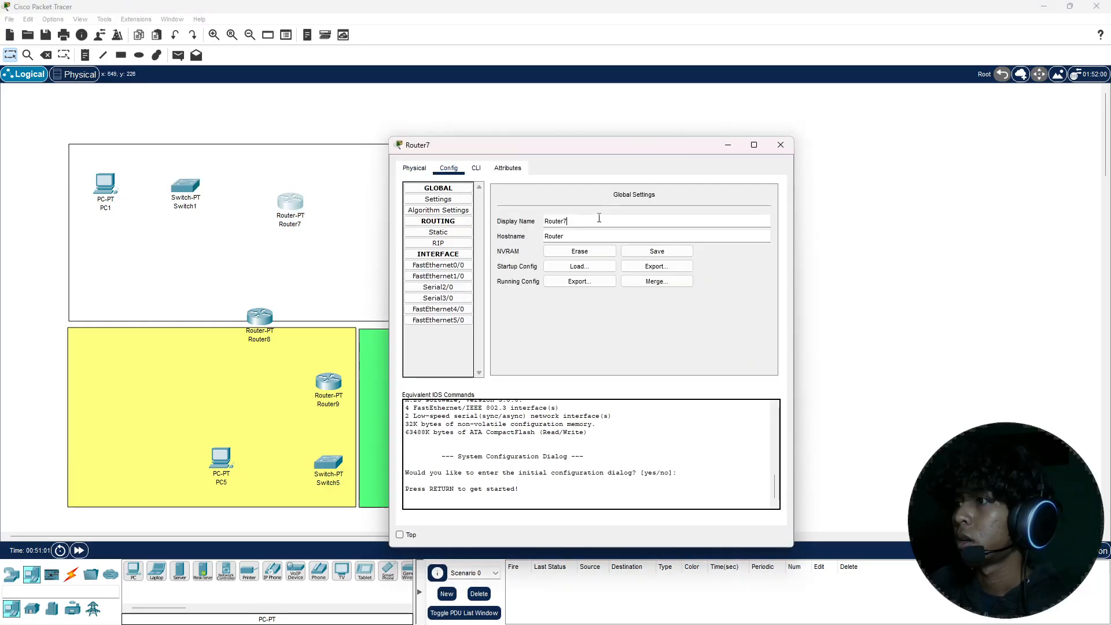
key(BackSpace)
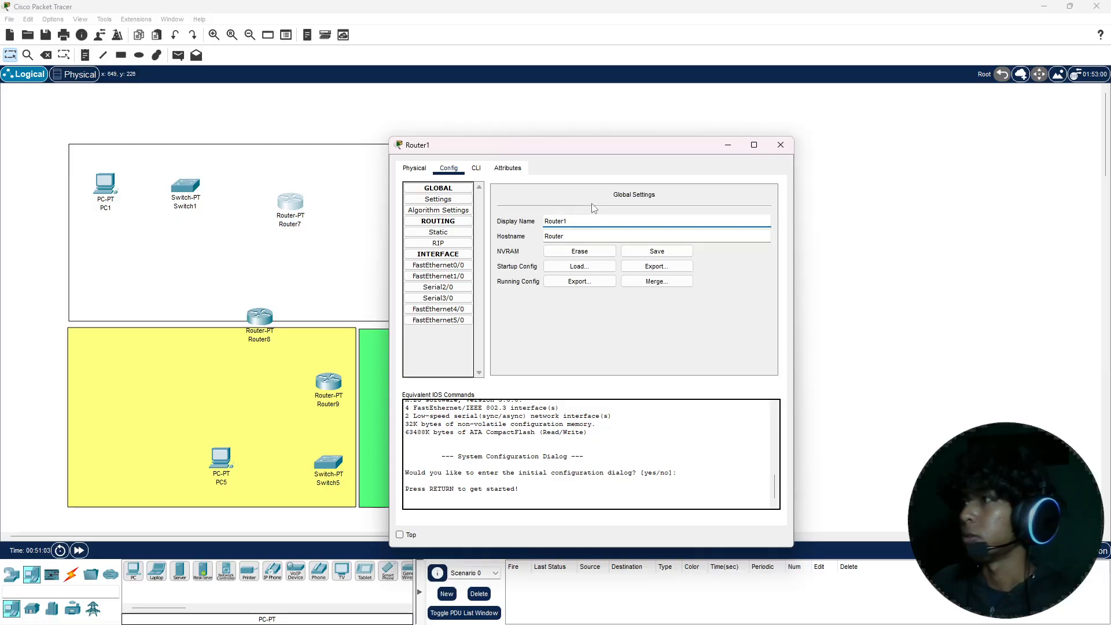
text(1)
click(780, 144)
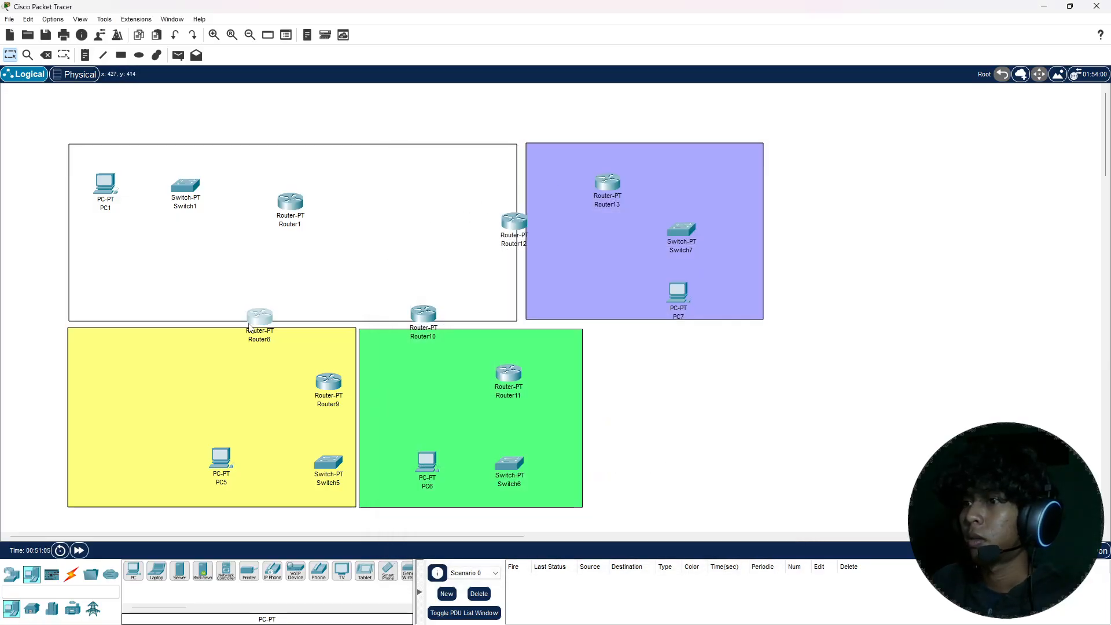
Step: Change the display name of Router8, on the border between the unfilled and yellow areas, to BorderRouter1
click(250, 328)
click(448, 168)
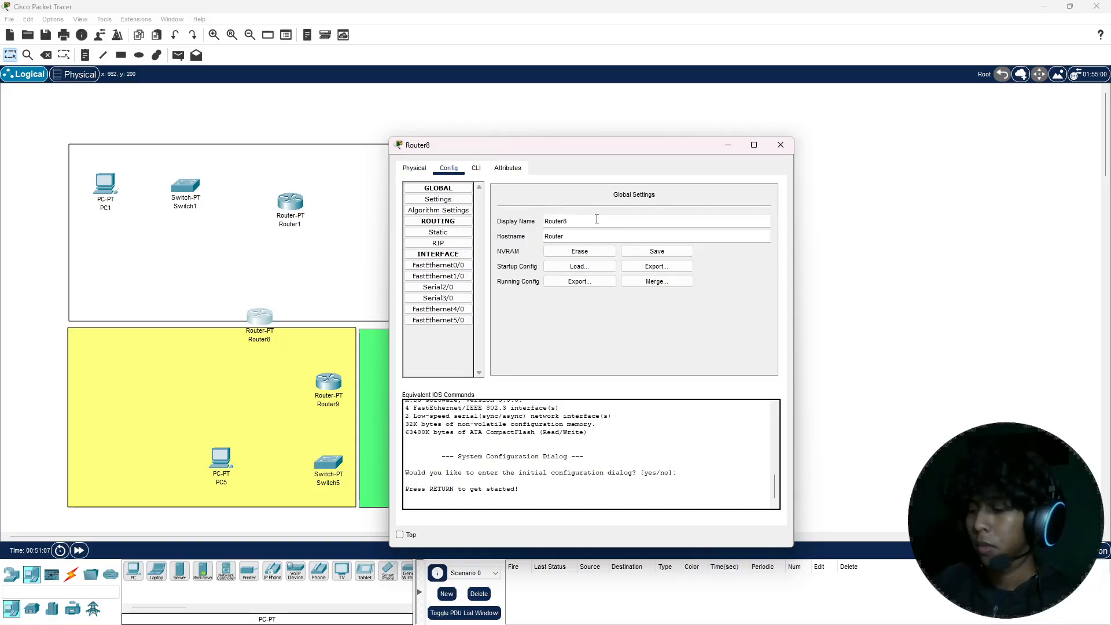
text(bru)
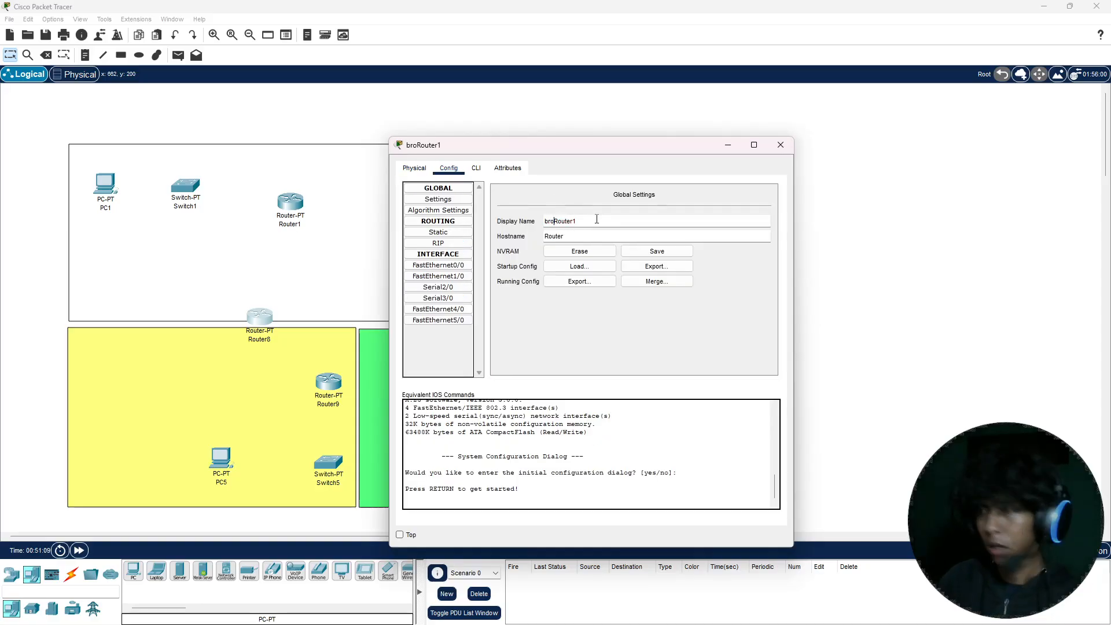
key(BackSpace)
key(BackSpace)
key(BackSpace)
text(Border)
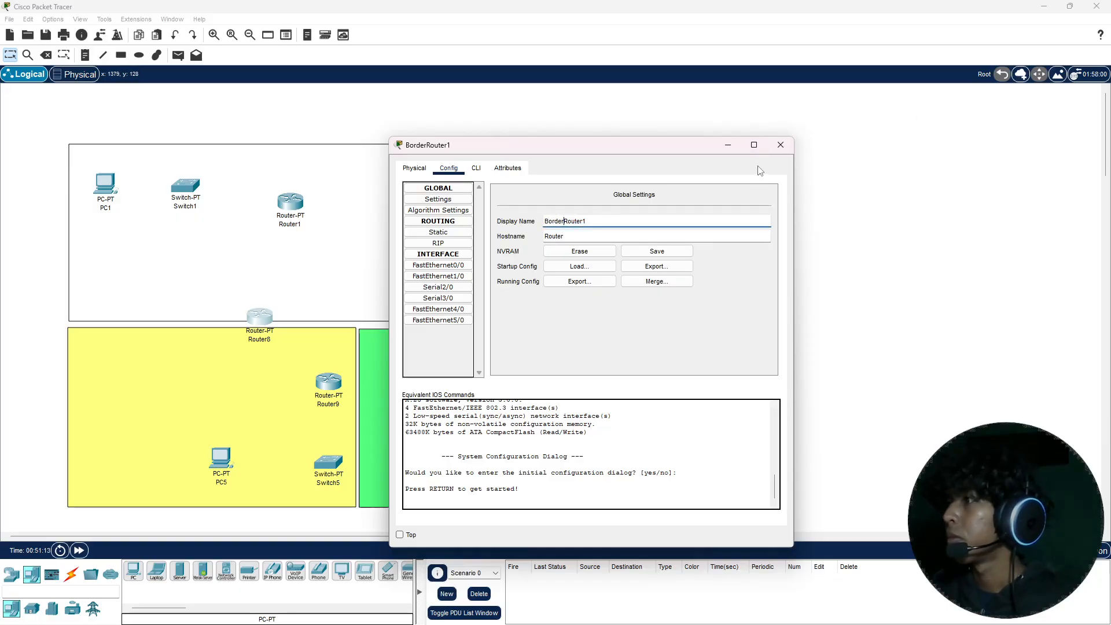
click(780, 145)
Step: Change the display name of Router9 in the yellow area to Router2
click(325, 380)
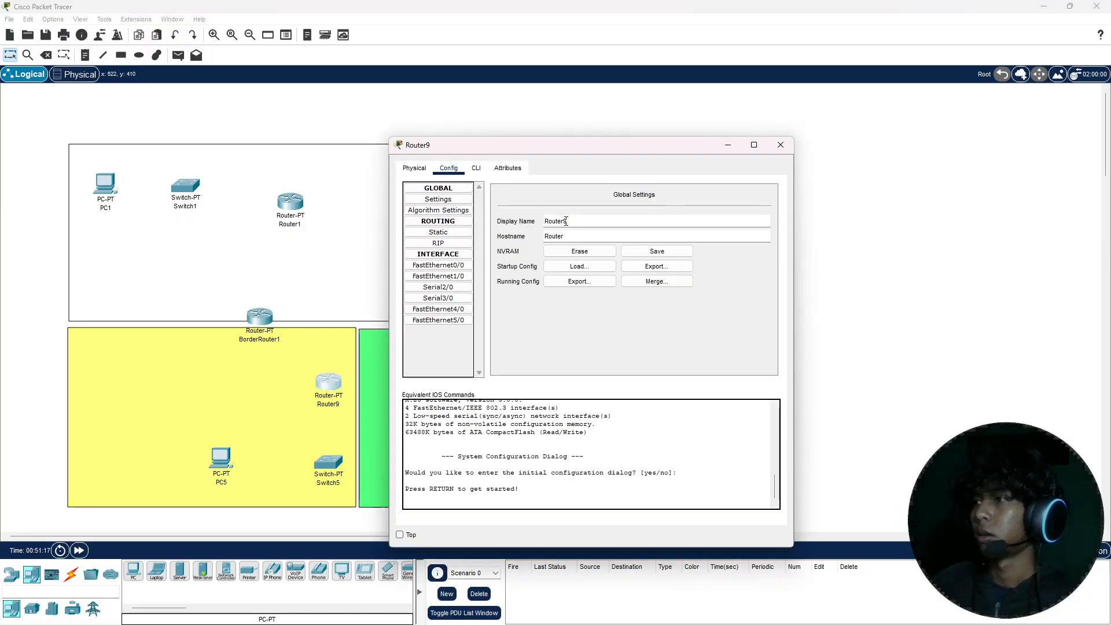
click(566, 221)
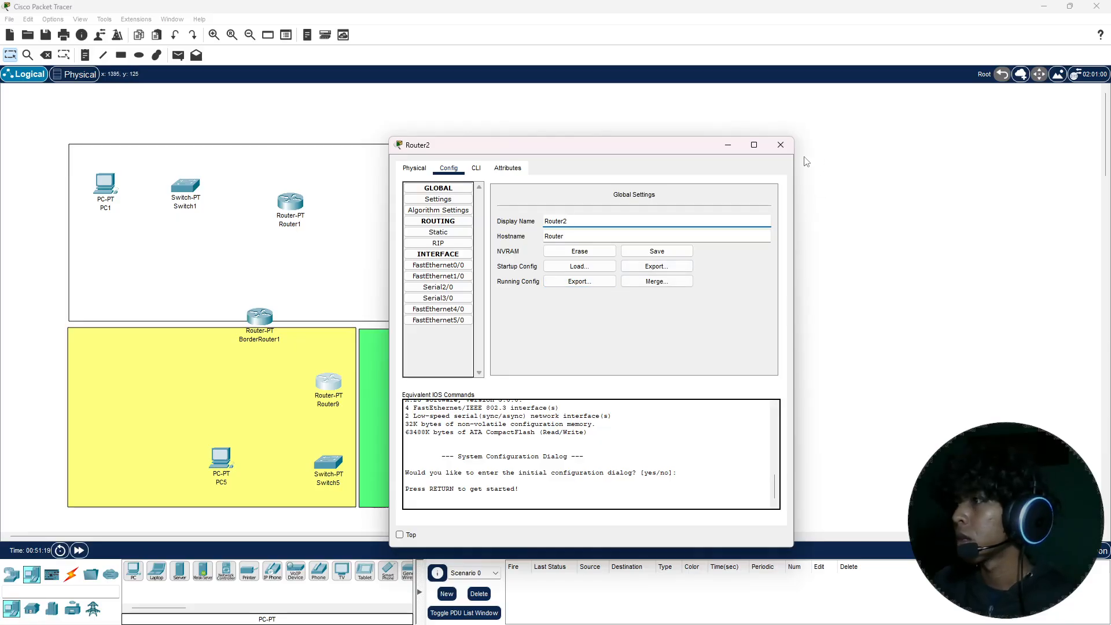
click(780, 144)
Step: Change the display name of the switch in the yellow area to Switch2
click(333, 466)
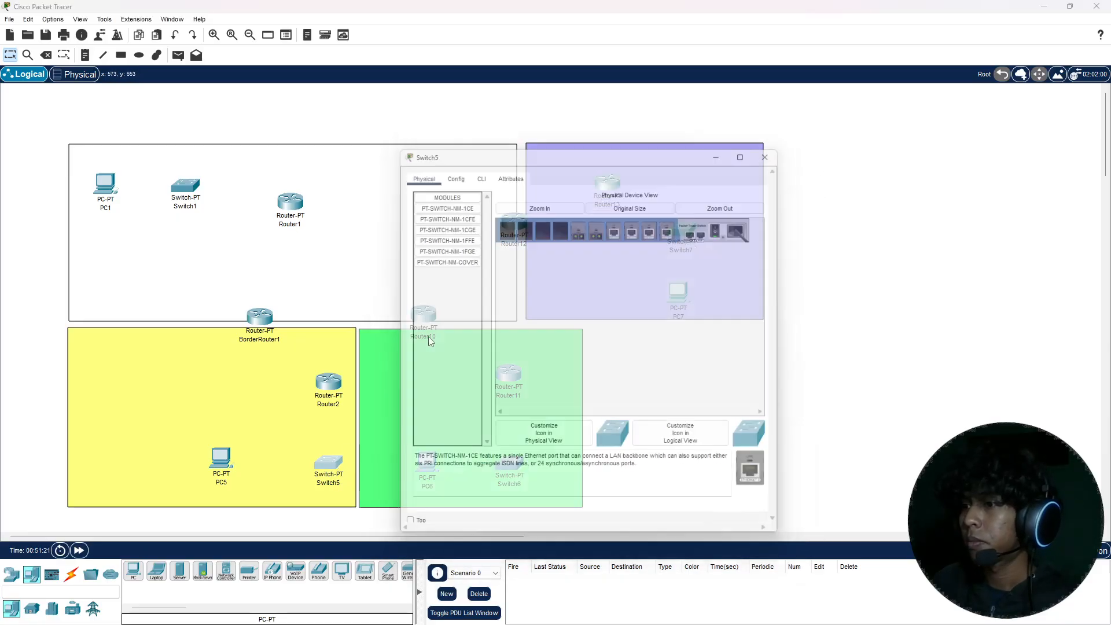
click(565, 219)
key(BackSpace)
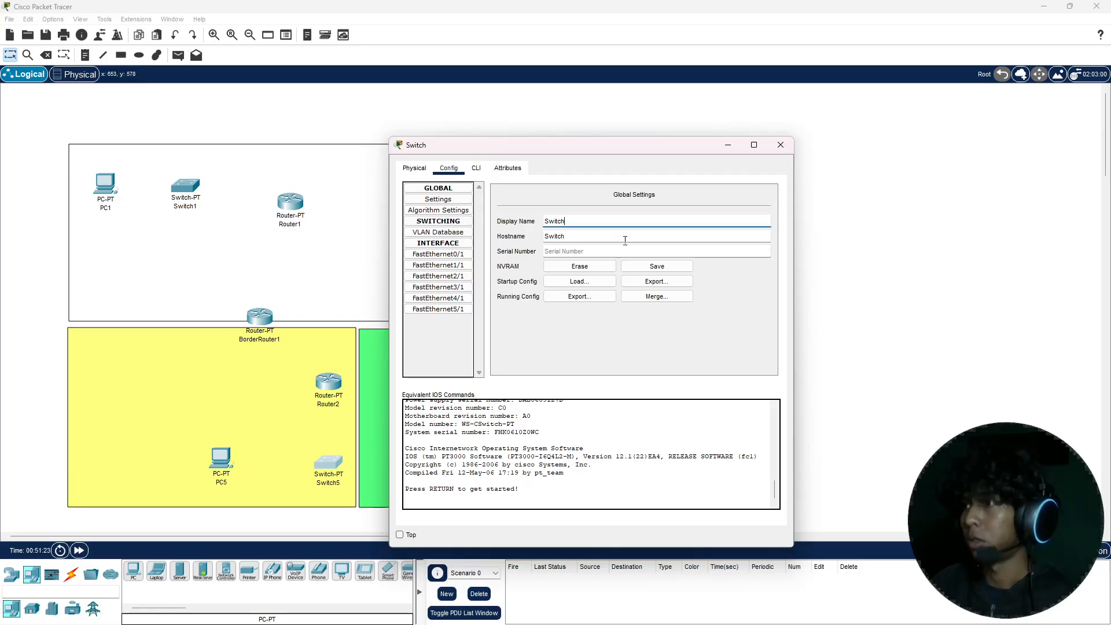
text(2)
click(781, 145)
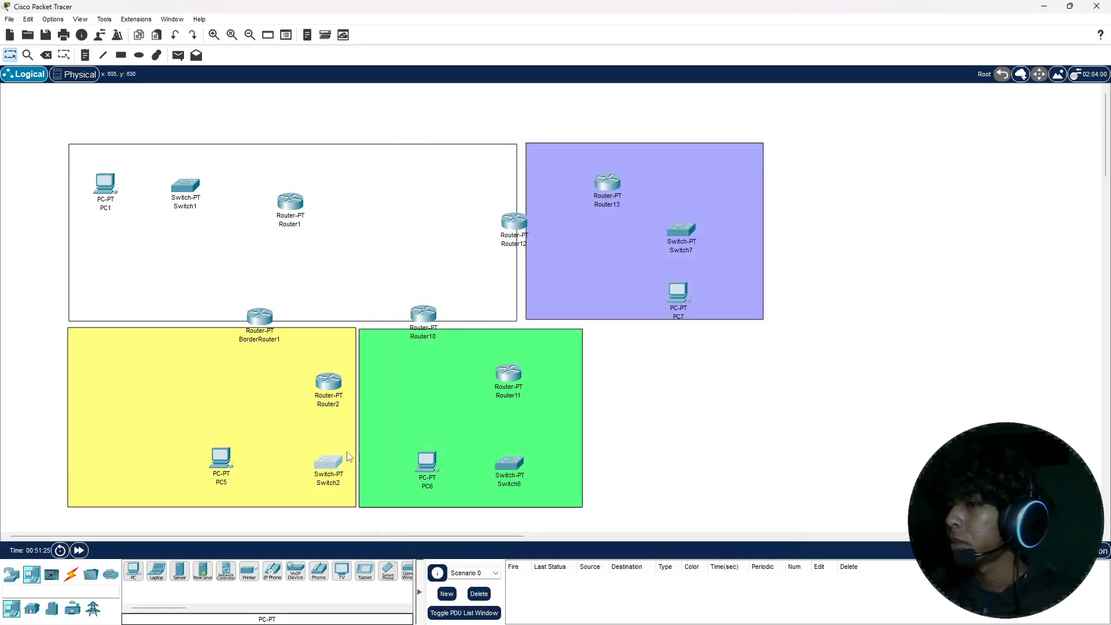
Step: Change the display name of the PC in the yellow area to PC2
click(223, 459)
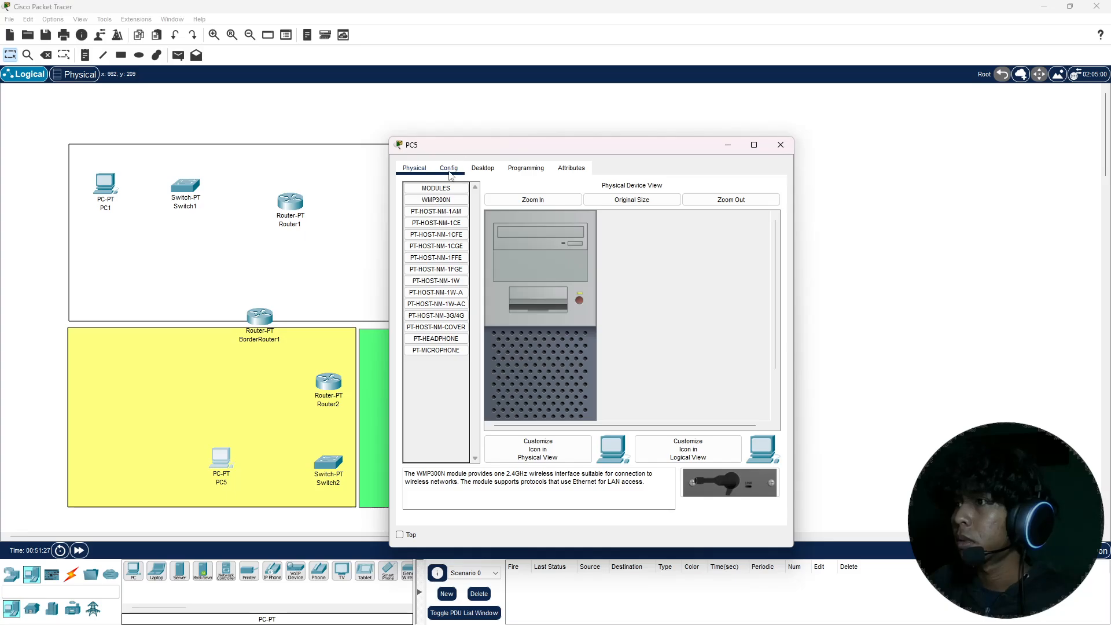
click(449, 167)
click(603, 219)
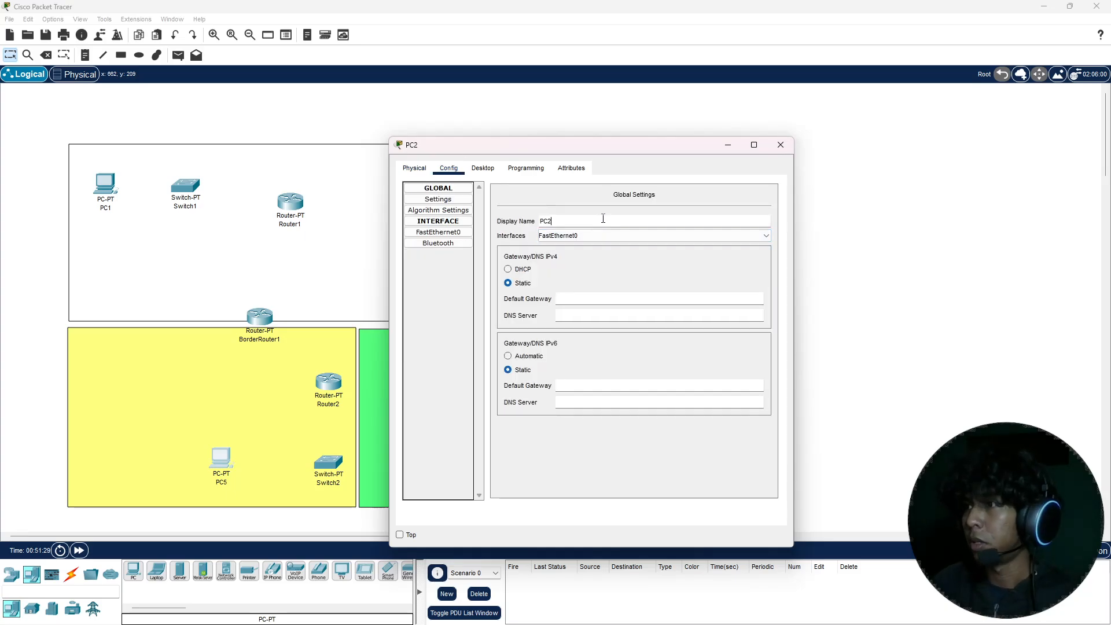
click(782, 142)
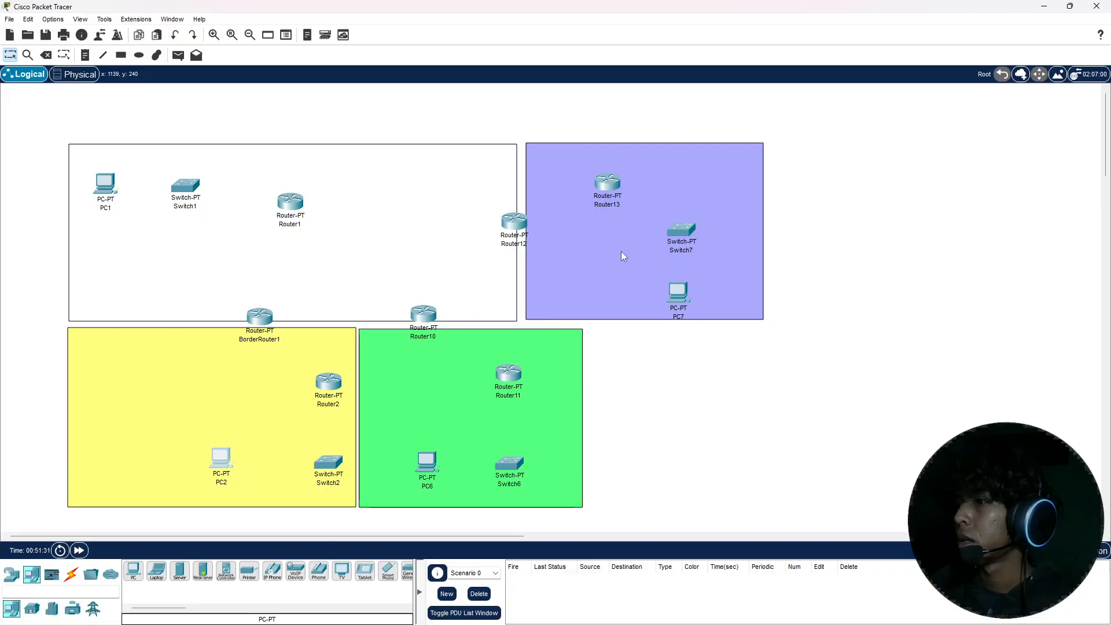
Step: Change the display name of the router on the border between the unfilled and green areas to BorderRouter2
click(421, 319)
click(448, 168)
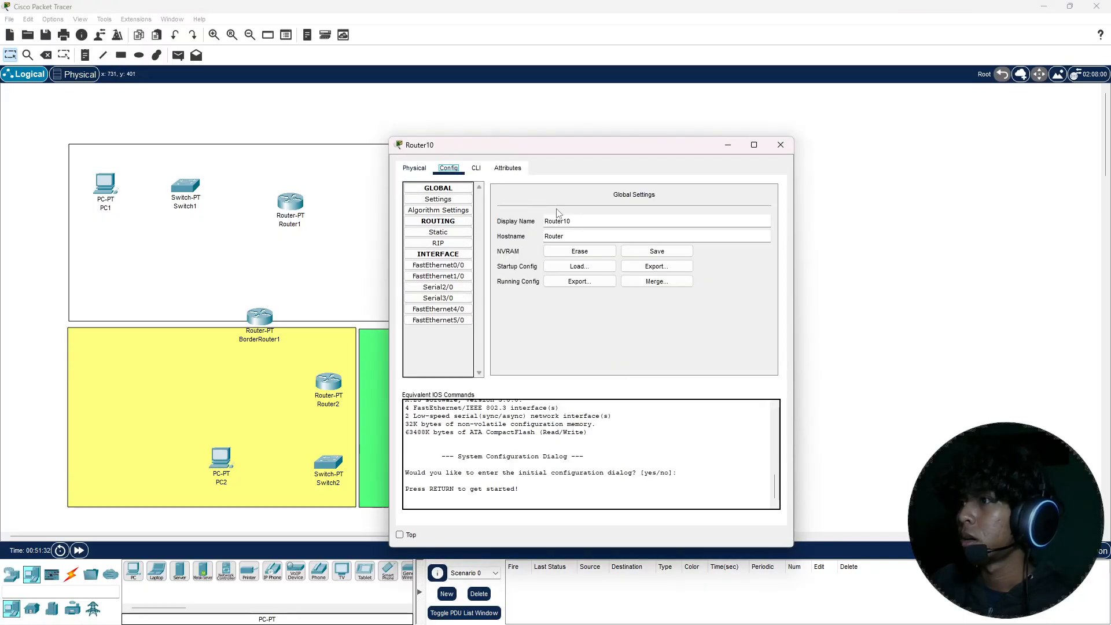
click(622, 220)
key(BackSpace)
key(BackSpace)
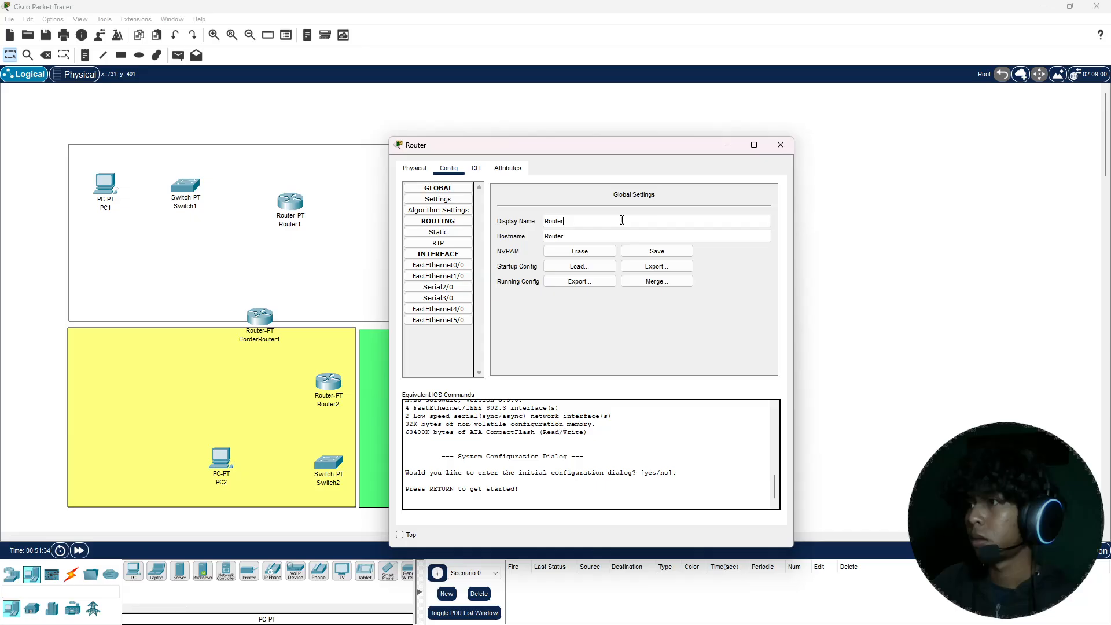
text(b)
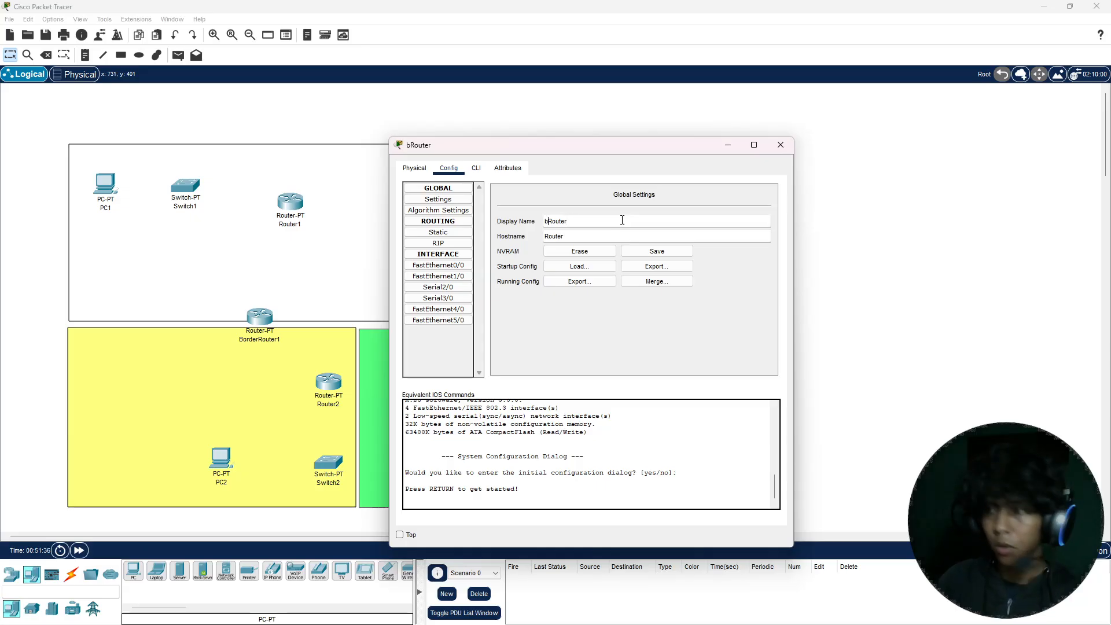
key(BackSpace)
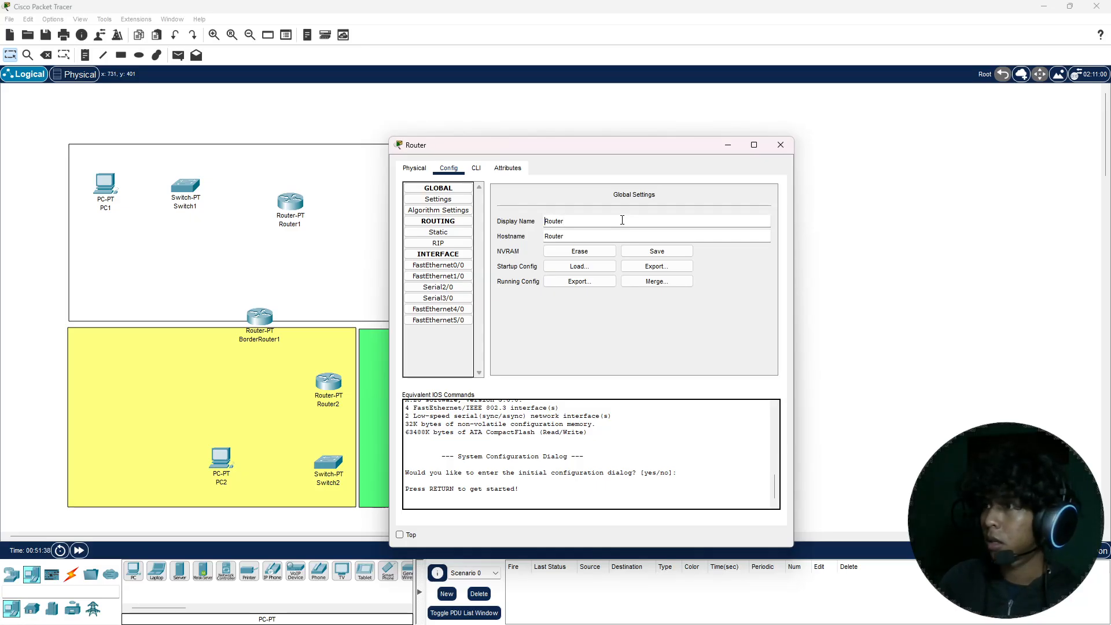
text(BorderRouter)
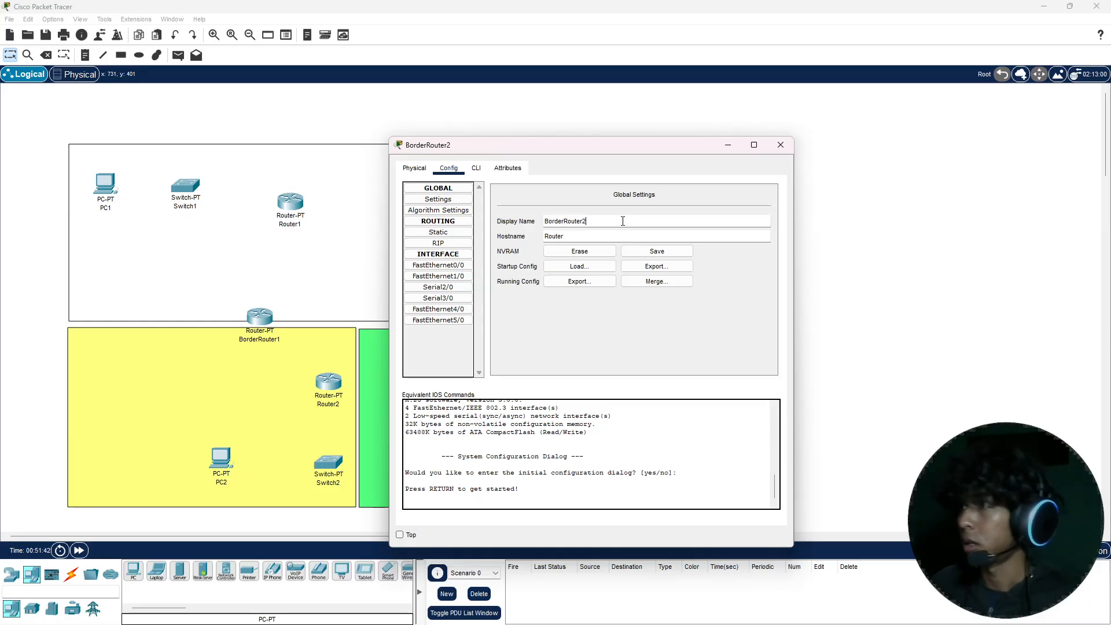
text(2)
click(780, 145)
Step: Change the display name of the router inside the green area to Router3
click(509, 375)
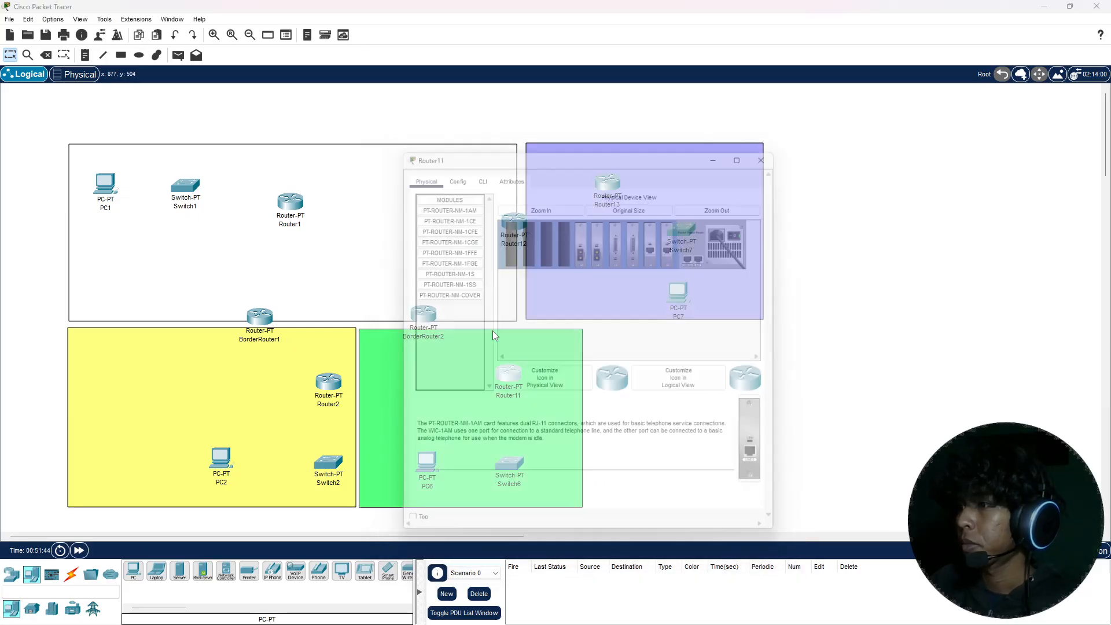
click(457, 171)
click(586, 225)
key(BackSpace)
key(BackSpace)
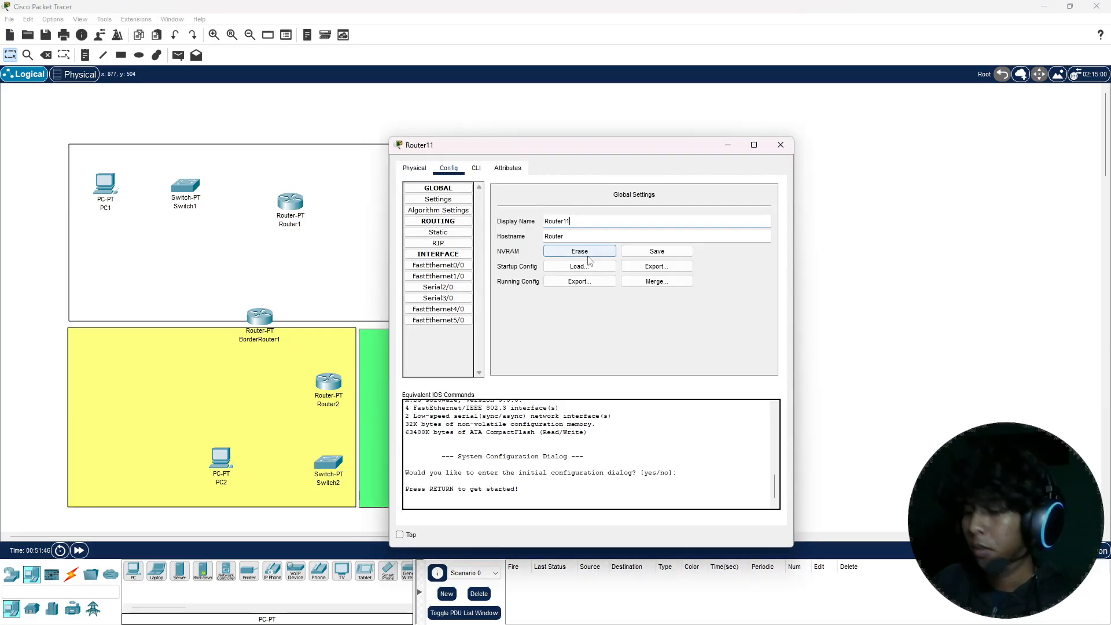
text(3)
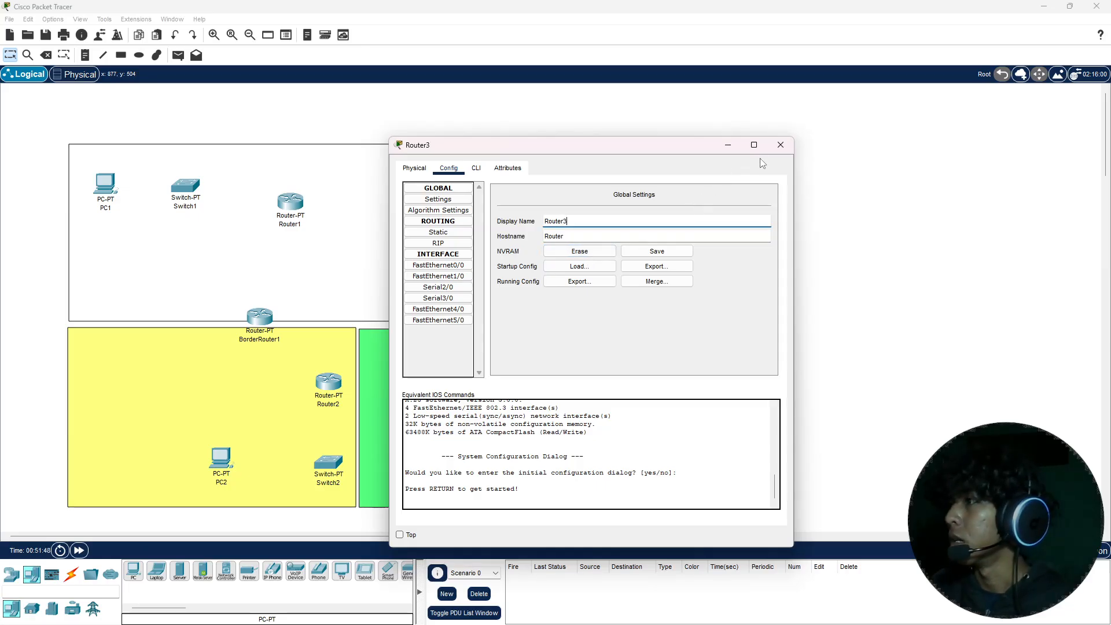
click(780, 145)
Step: Change the display name of the switch in the green area to Switch3
click(516, 463)
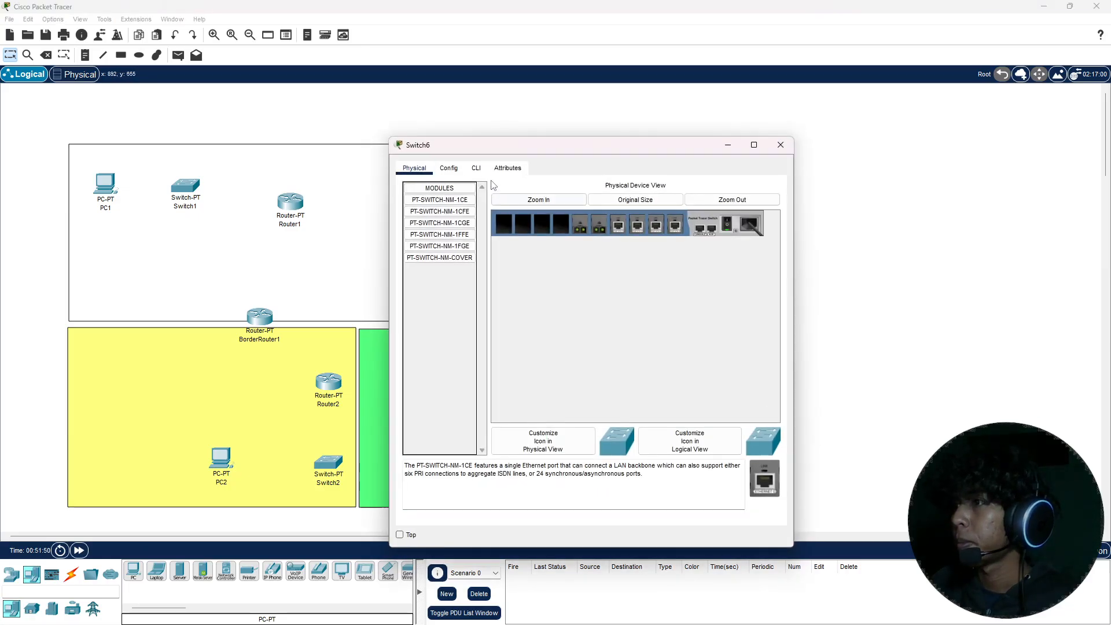
click(449, 168)
click(578, 222)
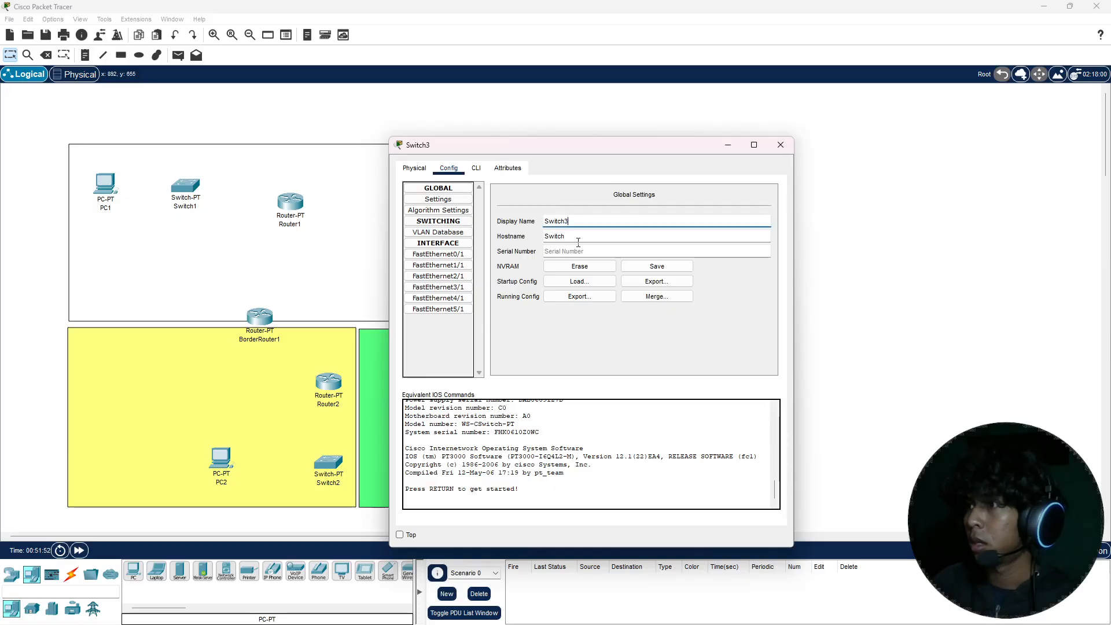
click(781, 145)
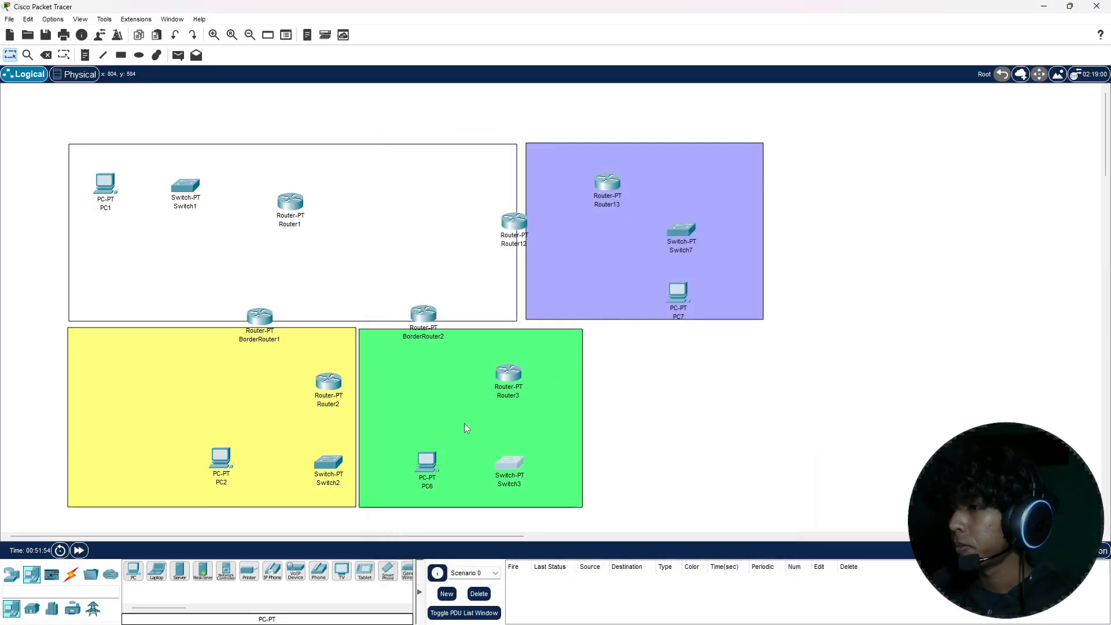
Step: Change the display name of the PC in the green area to PC3
click(418, 458)
click(448, 168)
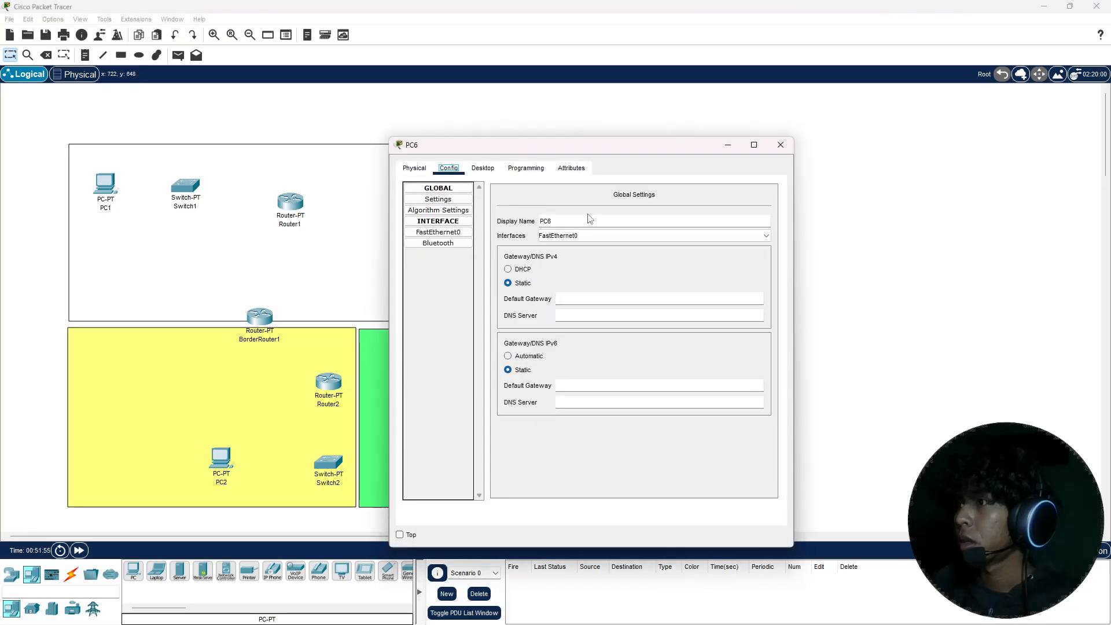
click(608, 221)
text(3)
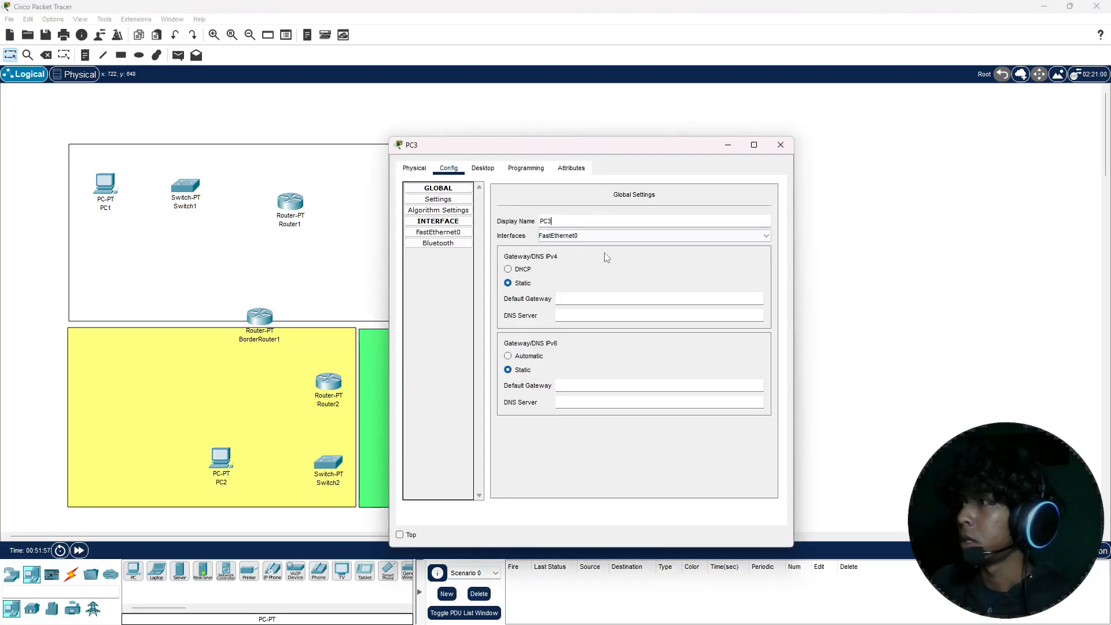
click(781, 145)
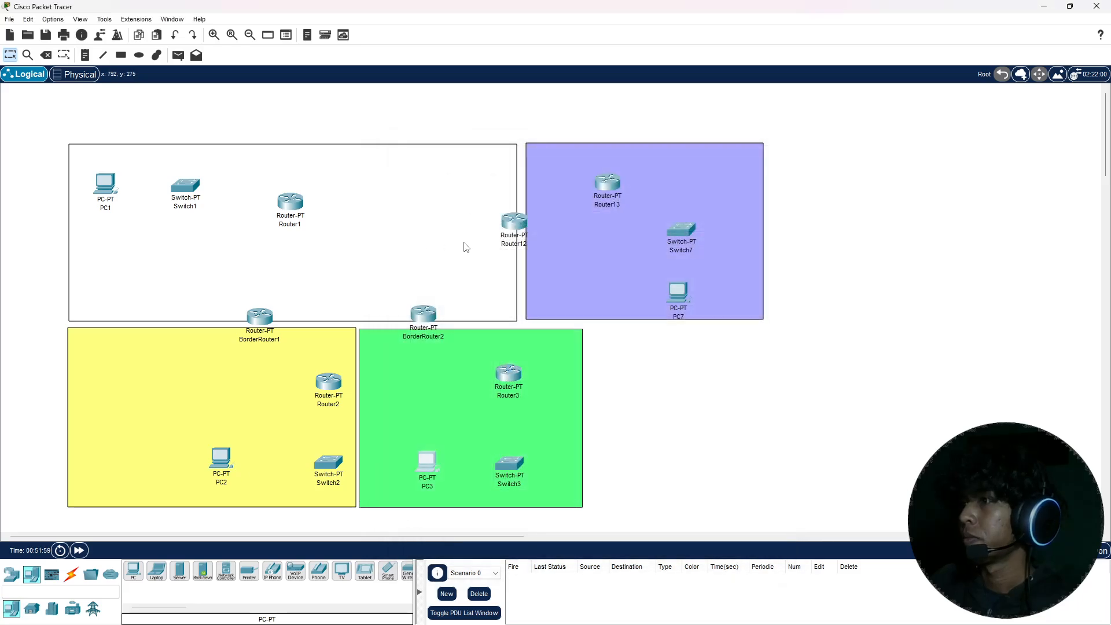
Step: Change the display name of the router on the border between the unfilled and purple areas to BorderRouter3
click(514, 222)
click(448, 168)
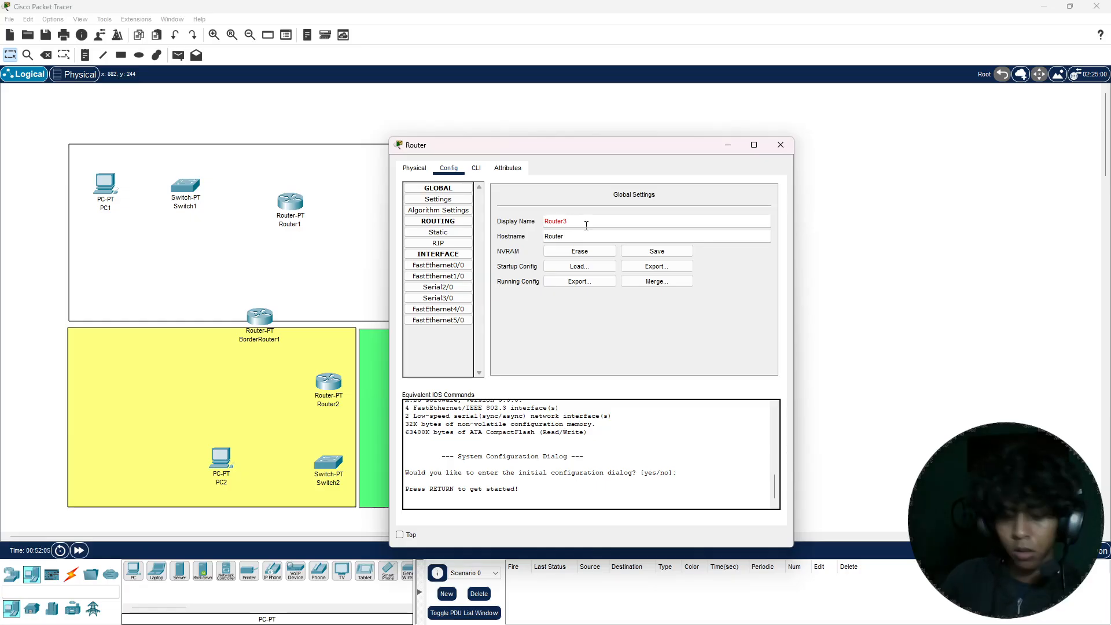
text(Border)
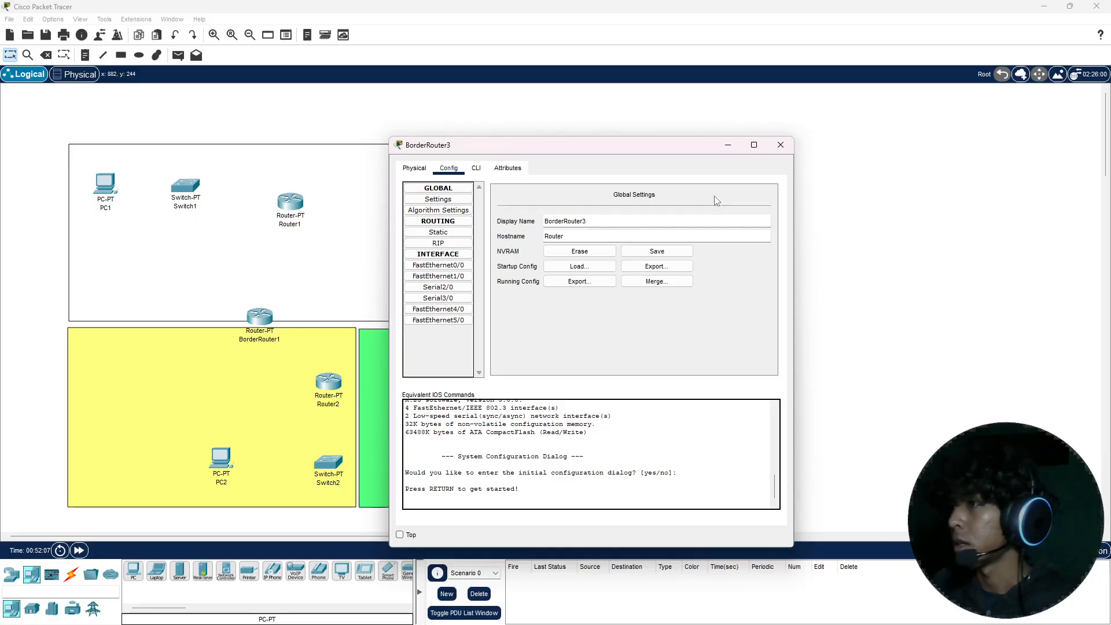
click(781, 144)
Step: Change the display name of the router inside the purple area to Router4
click(608, 186)
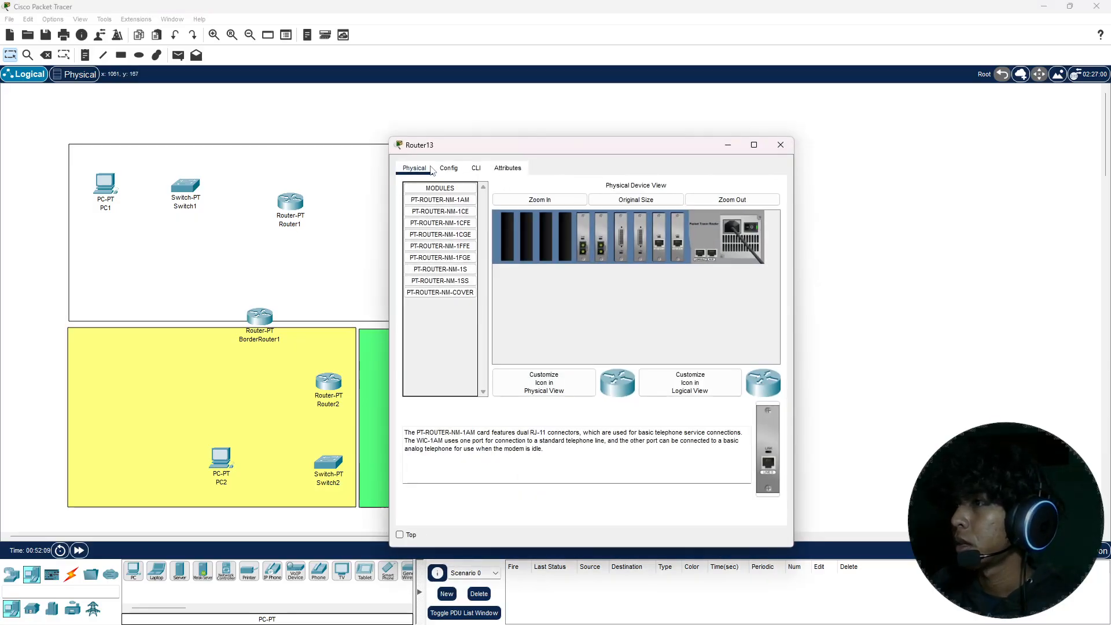
click(449, 168)
double_click(582, 221)
click(582, 222)
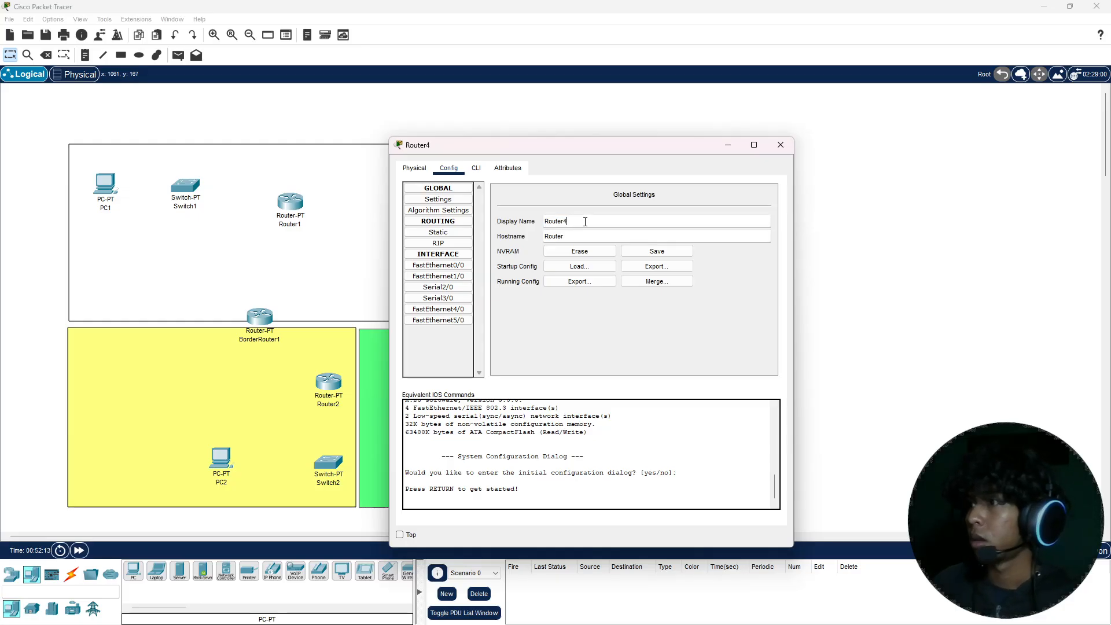
click(781, 145)
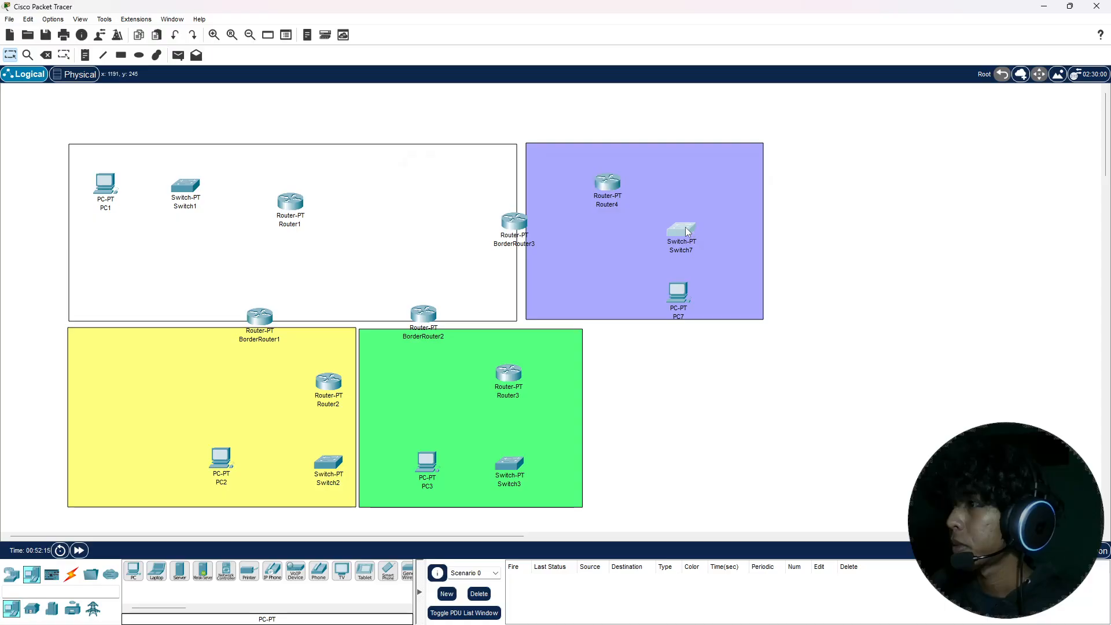
Step: Change the display name of the switch in the purple area to Switch4
click(687, 232)
click(449, 168)
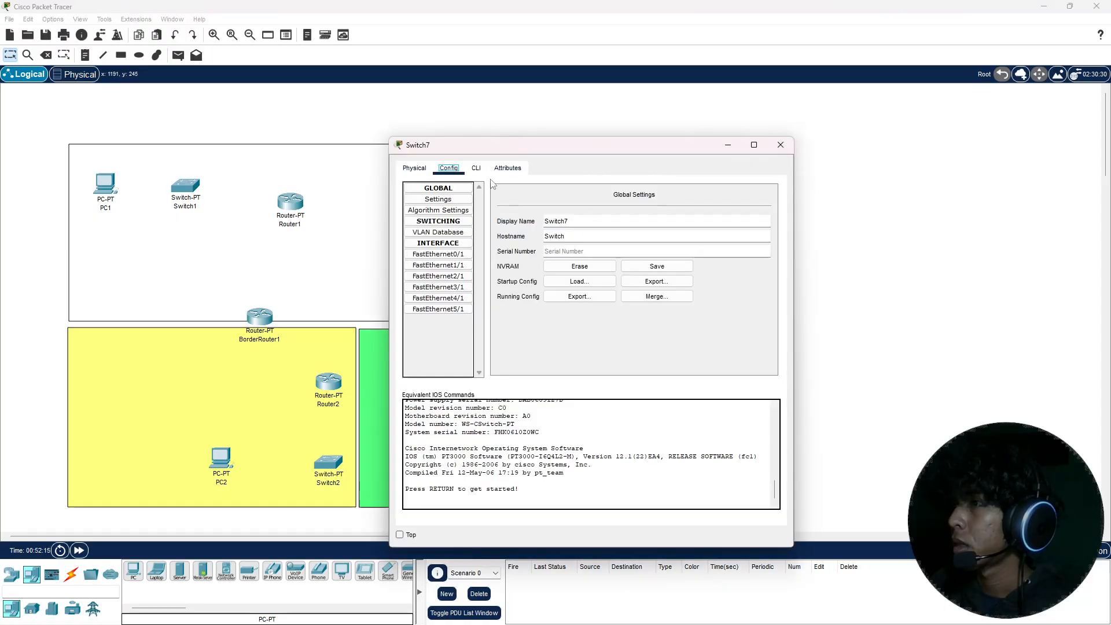
click(651, 265)
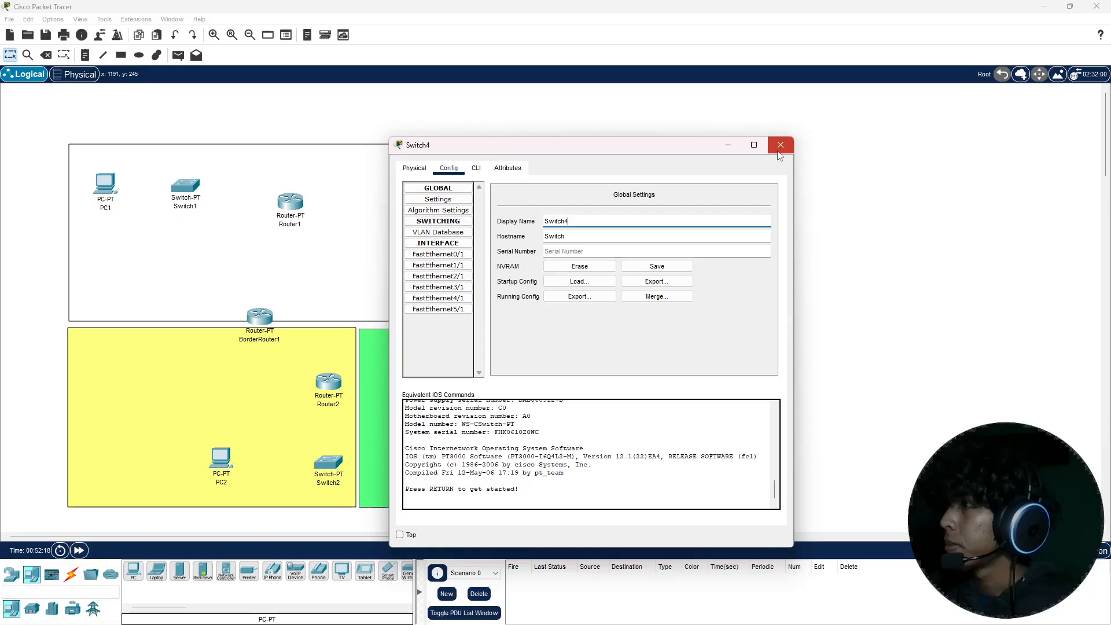
click(781, 144)
Step: Change the display name of the PC in the purple area to PC4
click(680, 292)
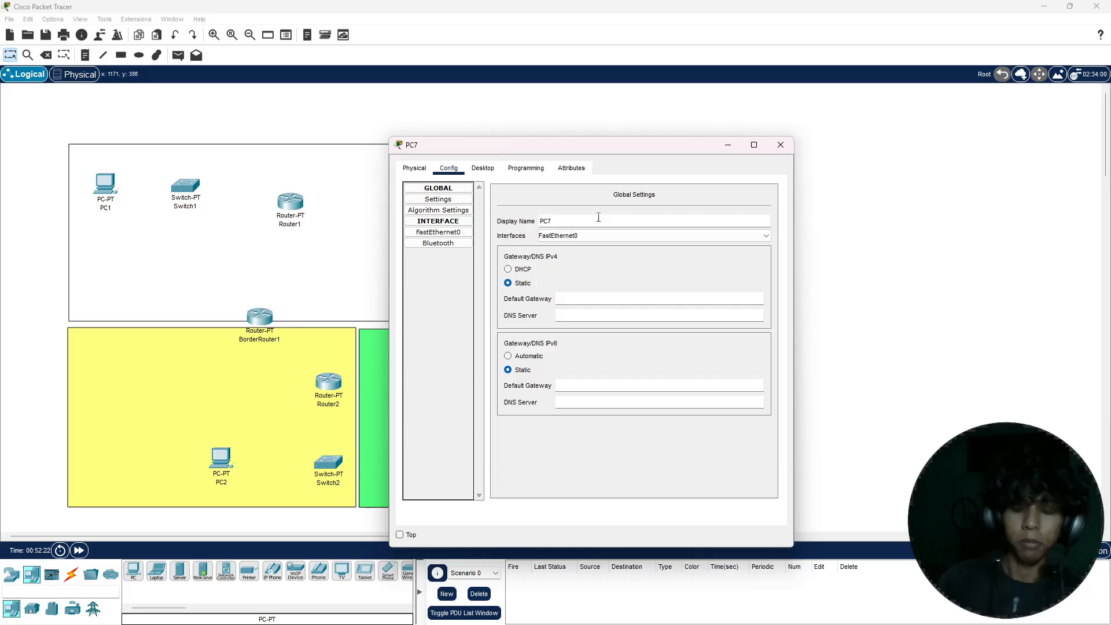
key(BackSpace)
text(4)
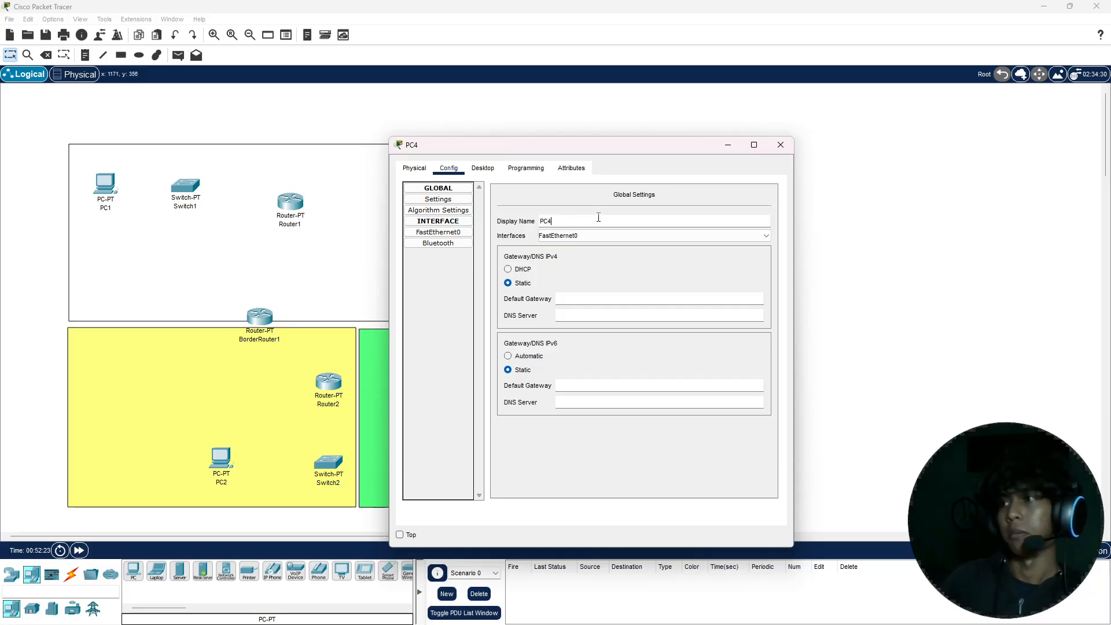
click(783, 143)
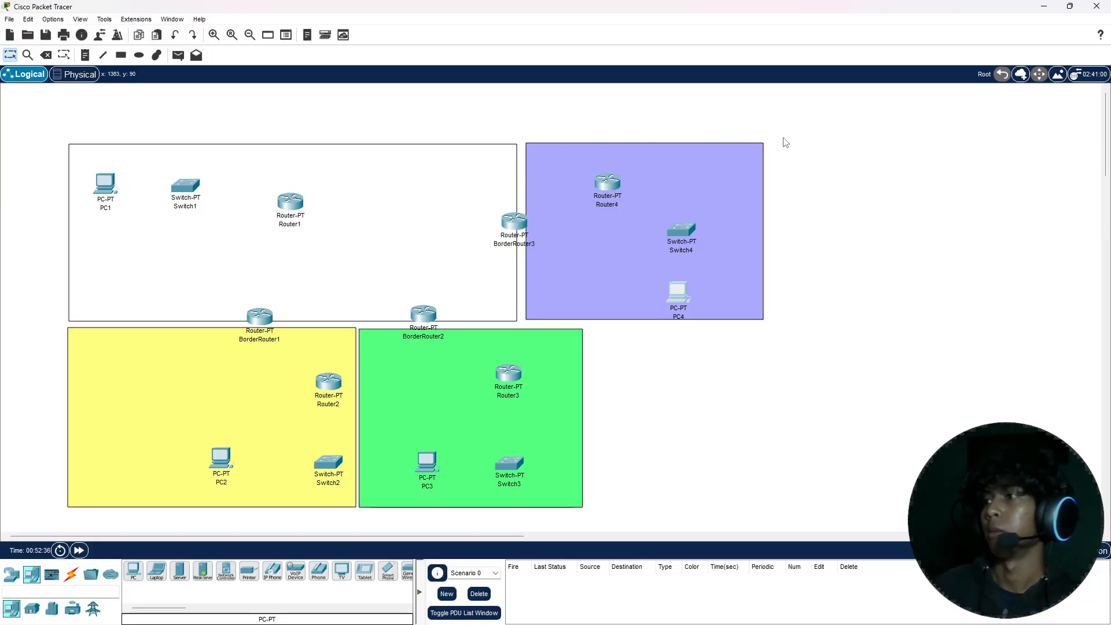
Step: Cable Router1 to Switch1 and Switch1 to PC1 using the automatically chosen connection type
click(71, 574)
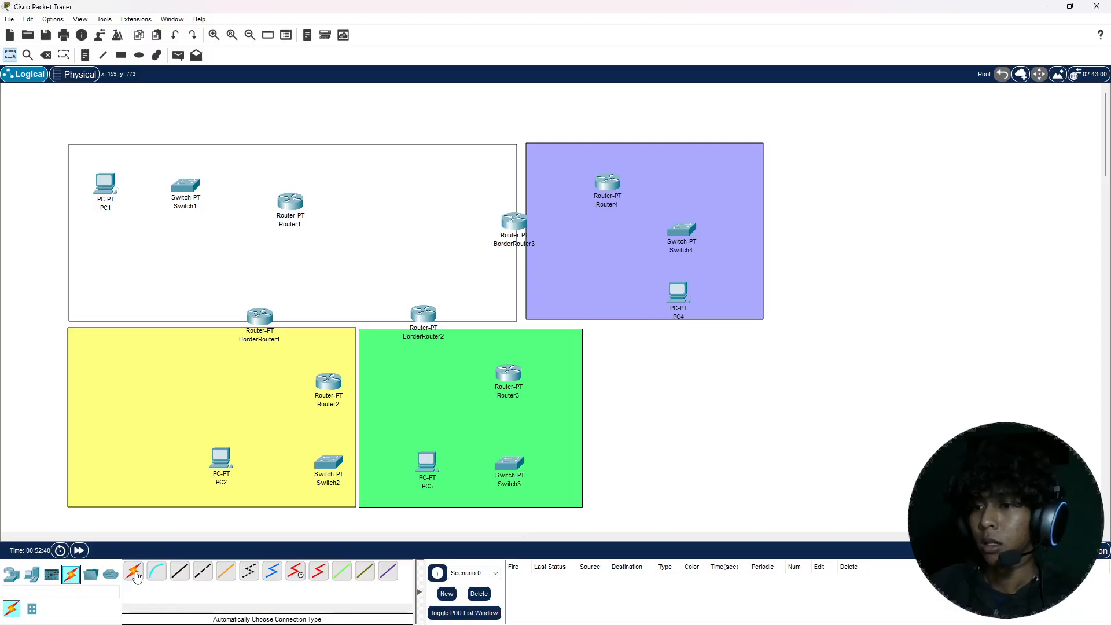
click(135, 571)
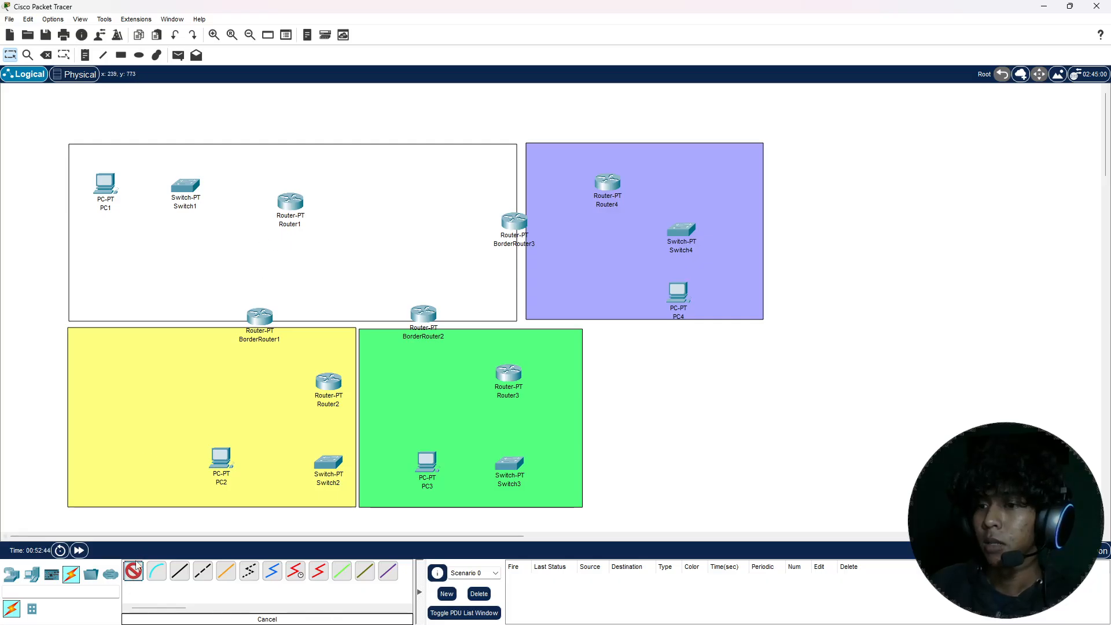
click(289, 200)
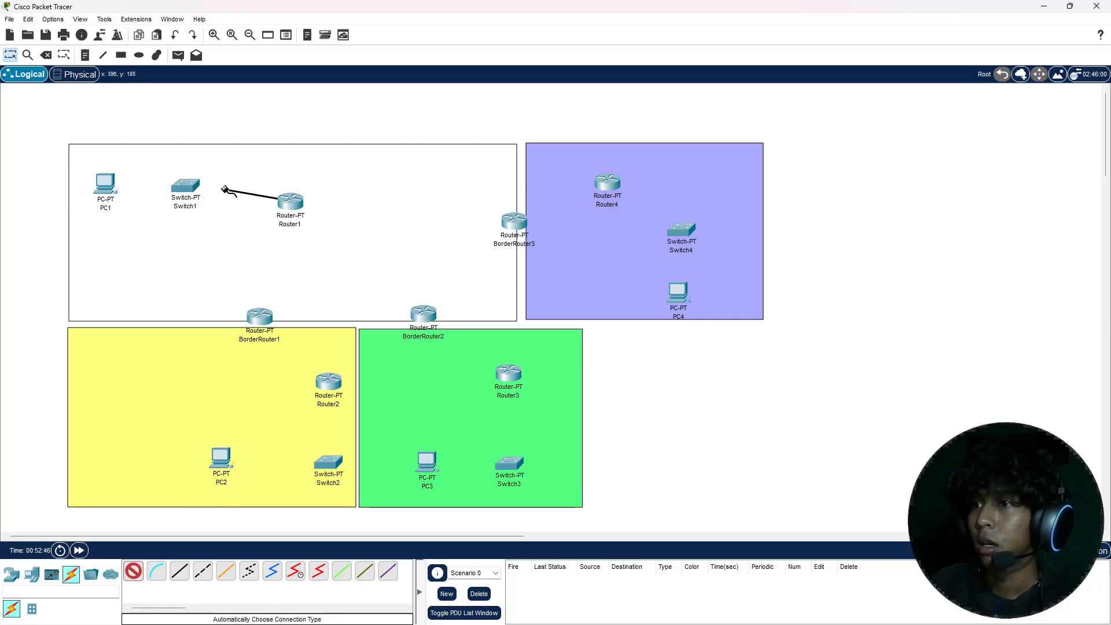
click(186, 186)
click(186, 185)
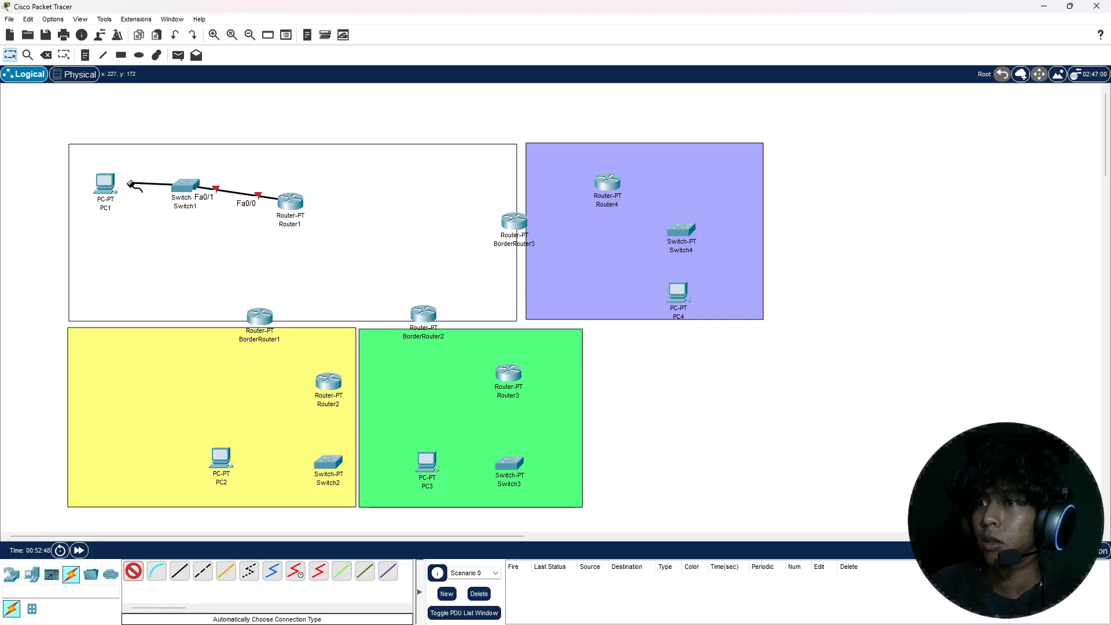
click(107, 184)
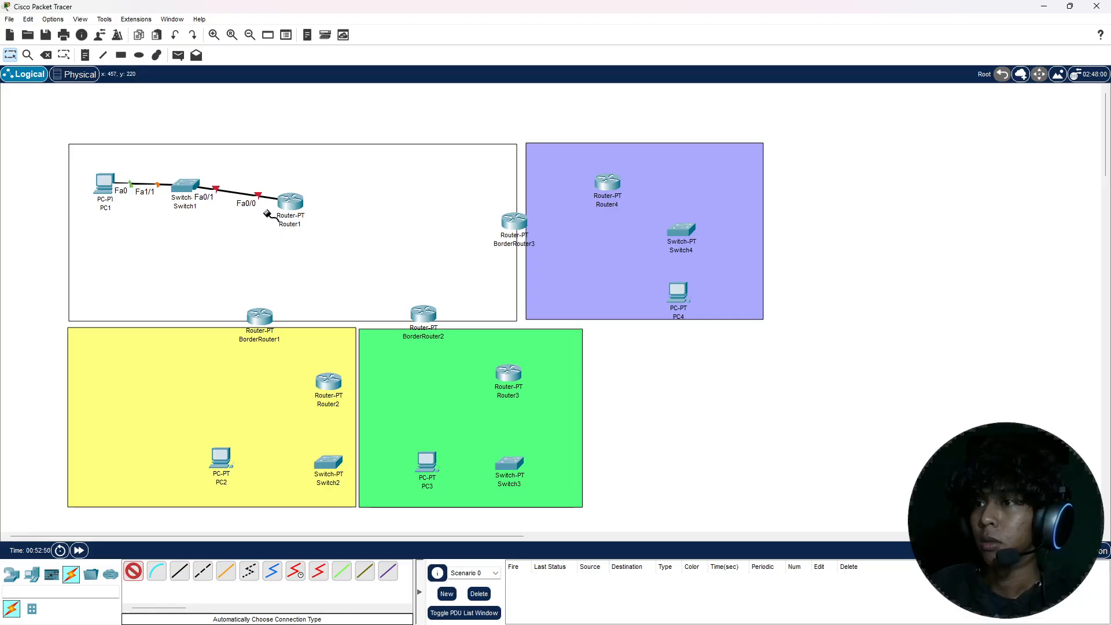
Step: Cable Router2 to Switch2 and Switch2 to PC2 in the yellow area with automatically chosen connections
click(328, 382)
click(332, 468)
click(330, 466)
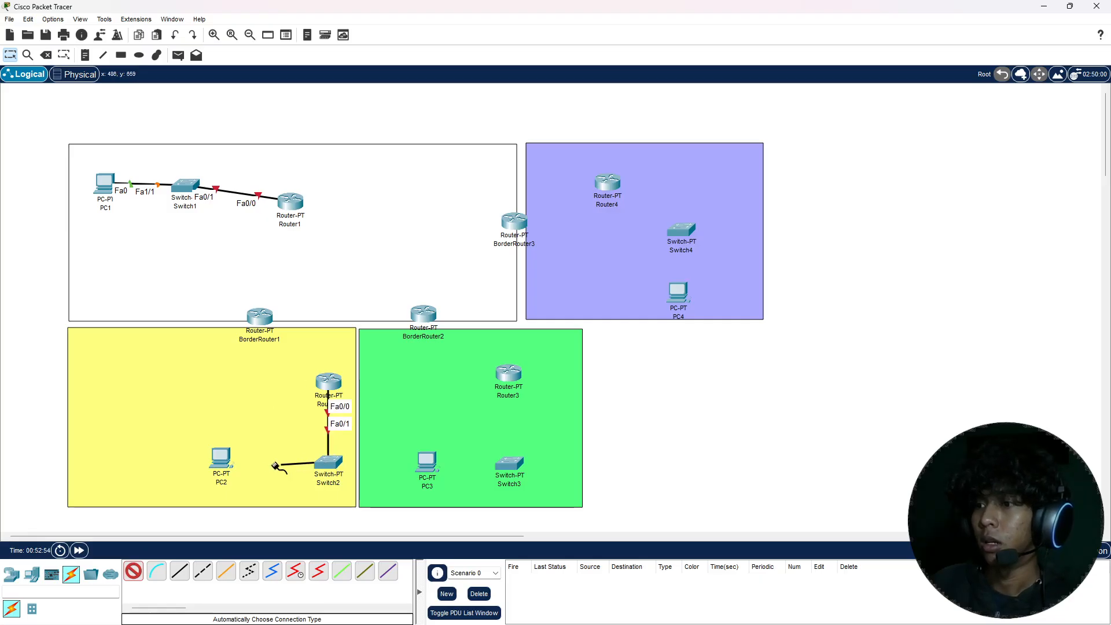
click(219, 466)
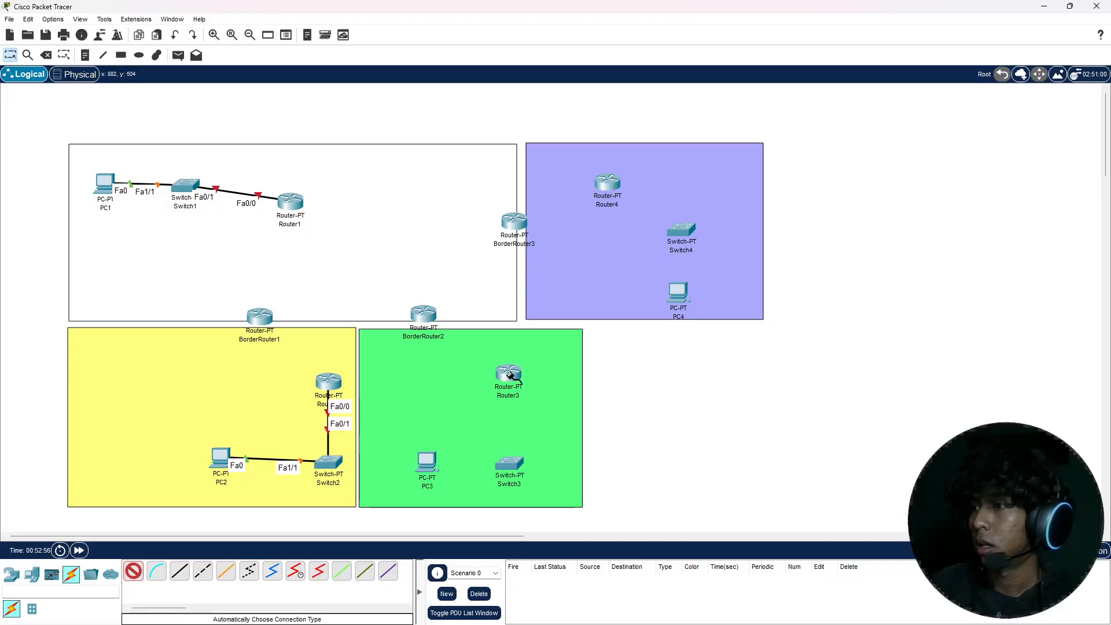
Step: Cable Router3 to Switch3 and Switch3 to PC3 in the green area with automatically chosen connections
click(508, 376)
click(509, 463)
click(426, 461)
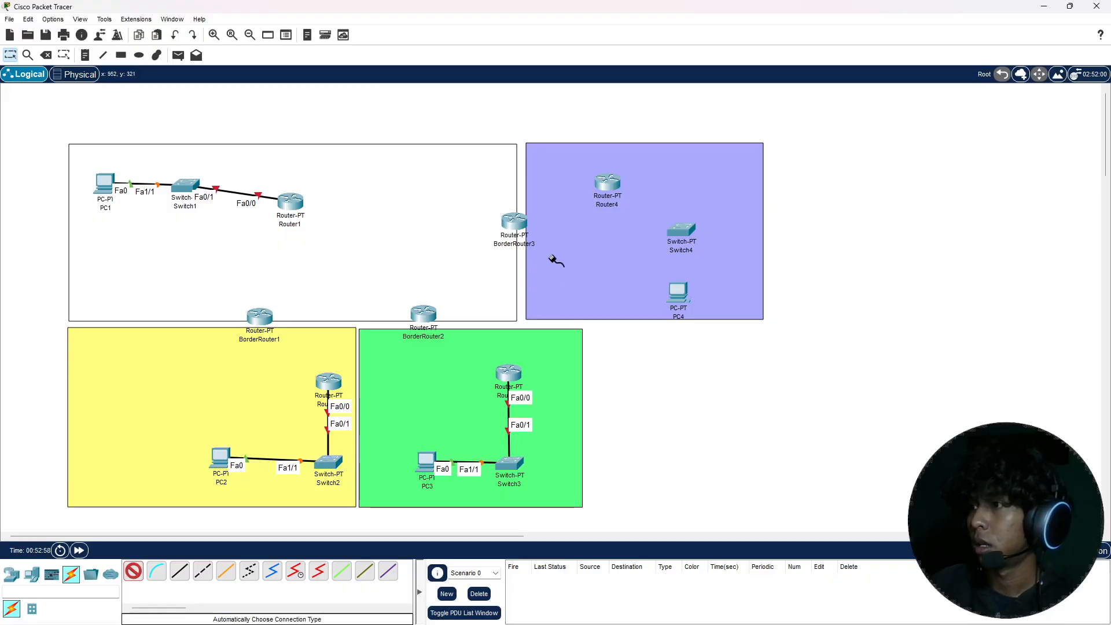
Step: Cable Router4 to Switch4 and Switch4 to PC4 in the purple area, and align PC4 directly below Switch4
click(609, 184)
click(682, 230)
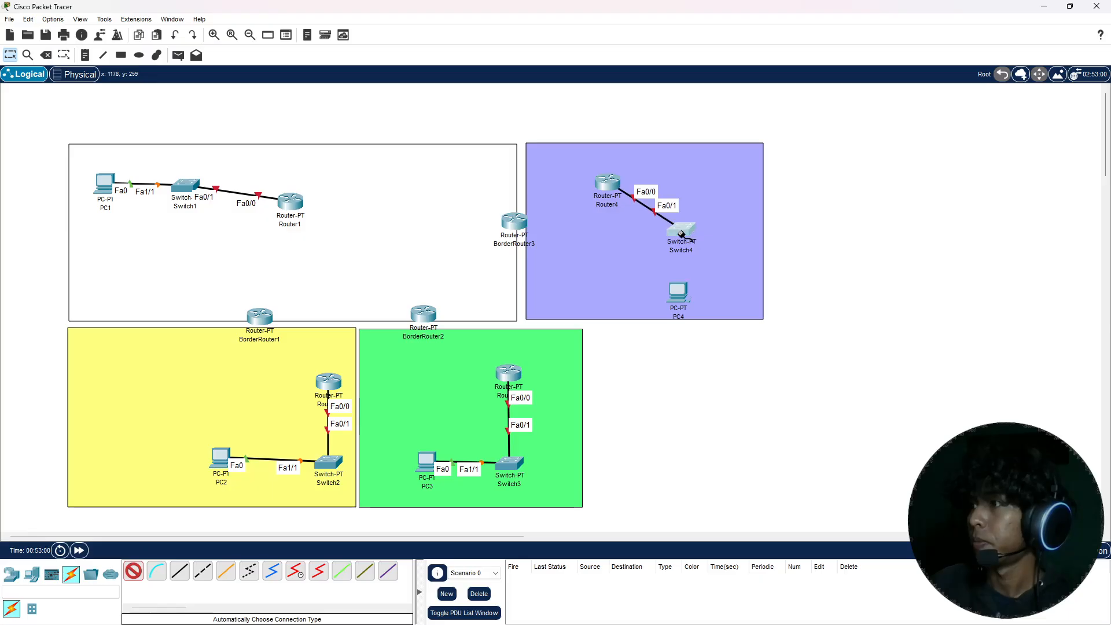
click(680, 232)
click(678, 292)
key(Escape)
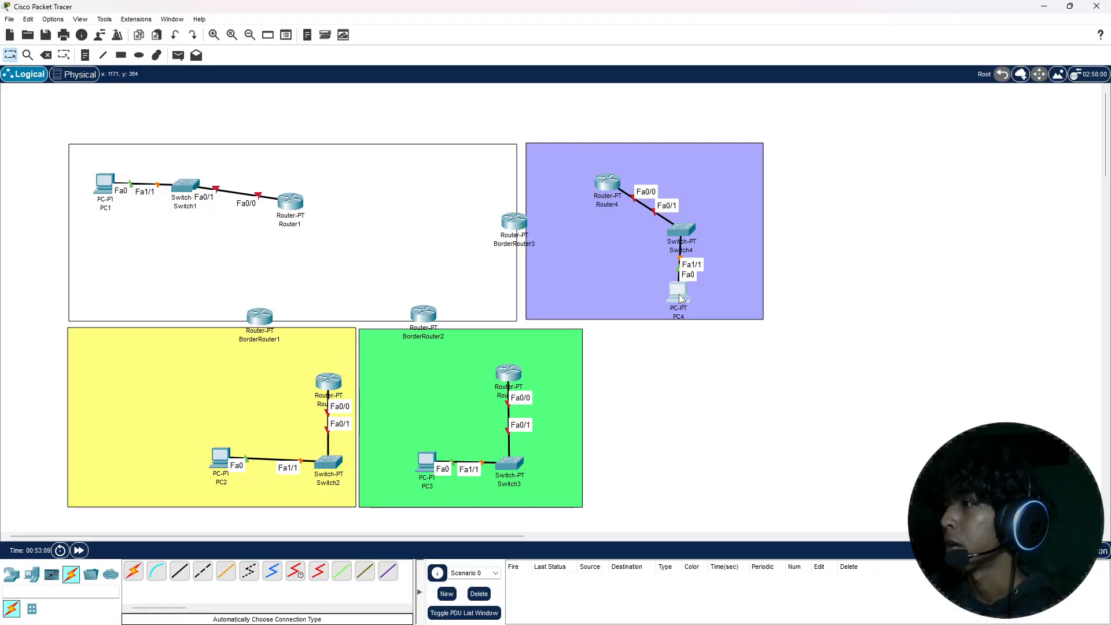
drag(679, 294, 682, 294)
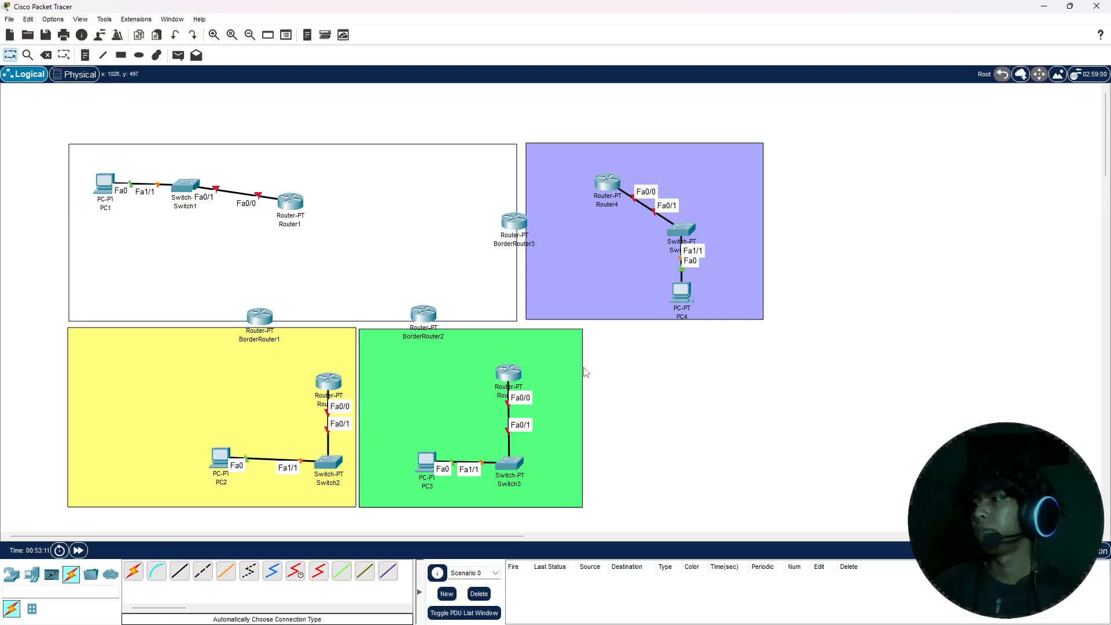
Step: Create a text note reading "Area 0 / Backbone" and position it above PC1 in the white area
key(n)
click(611, 371)
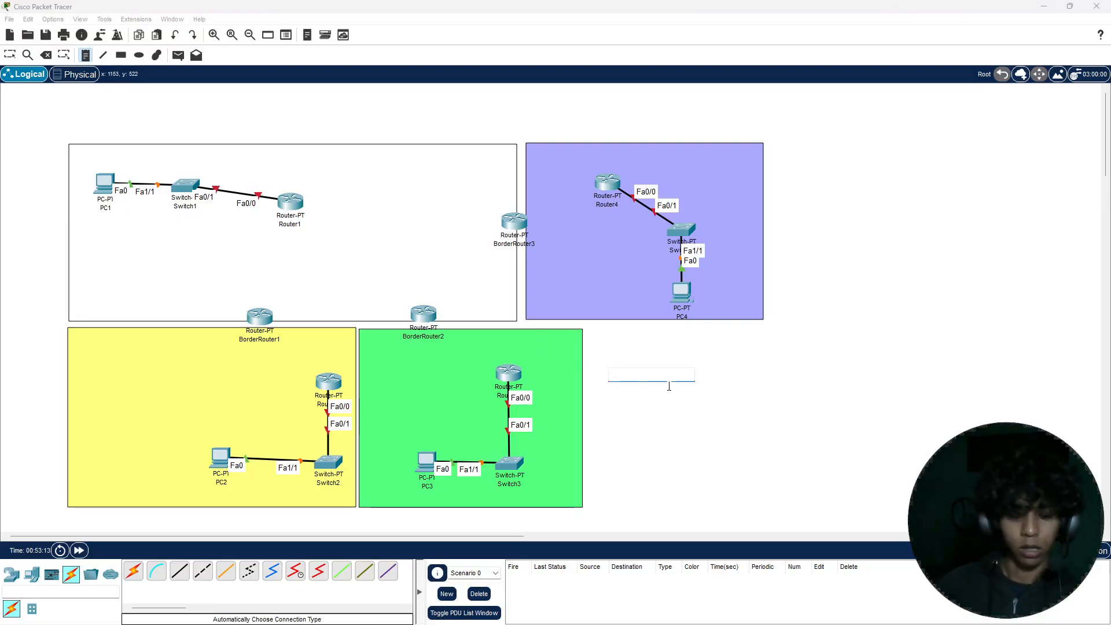
text(Area 0 /)
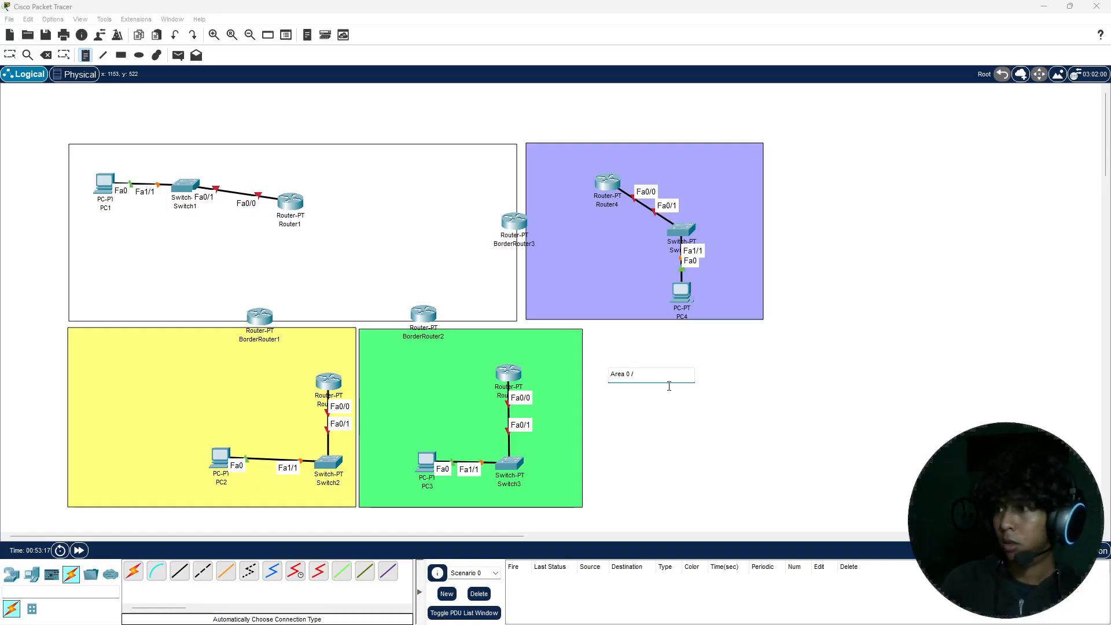
text(Bac)
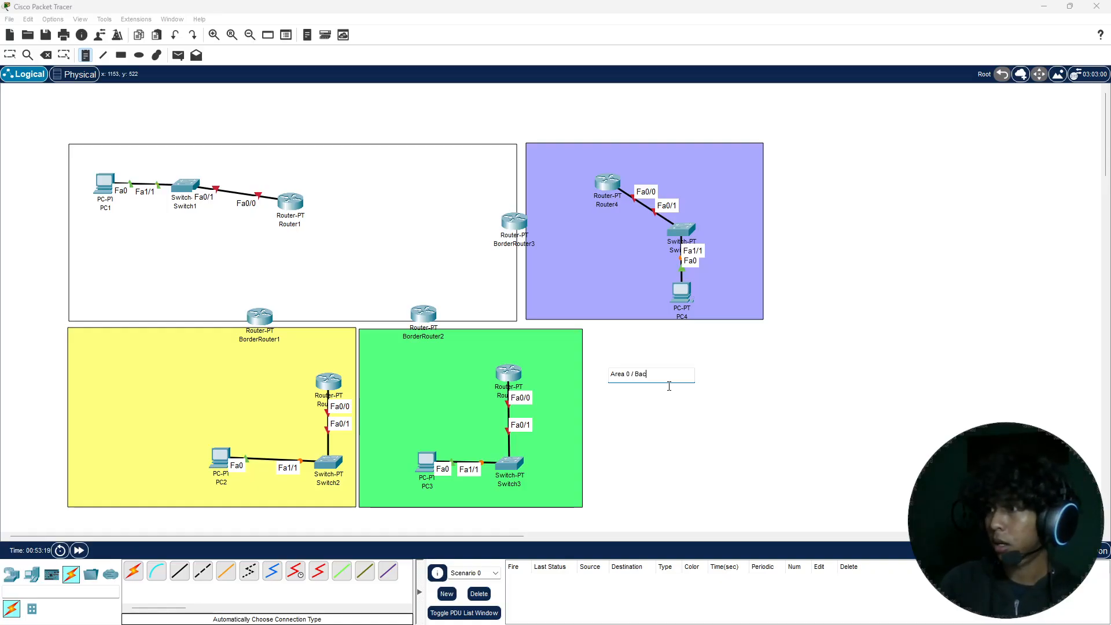
text(kbone)
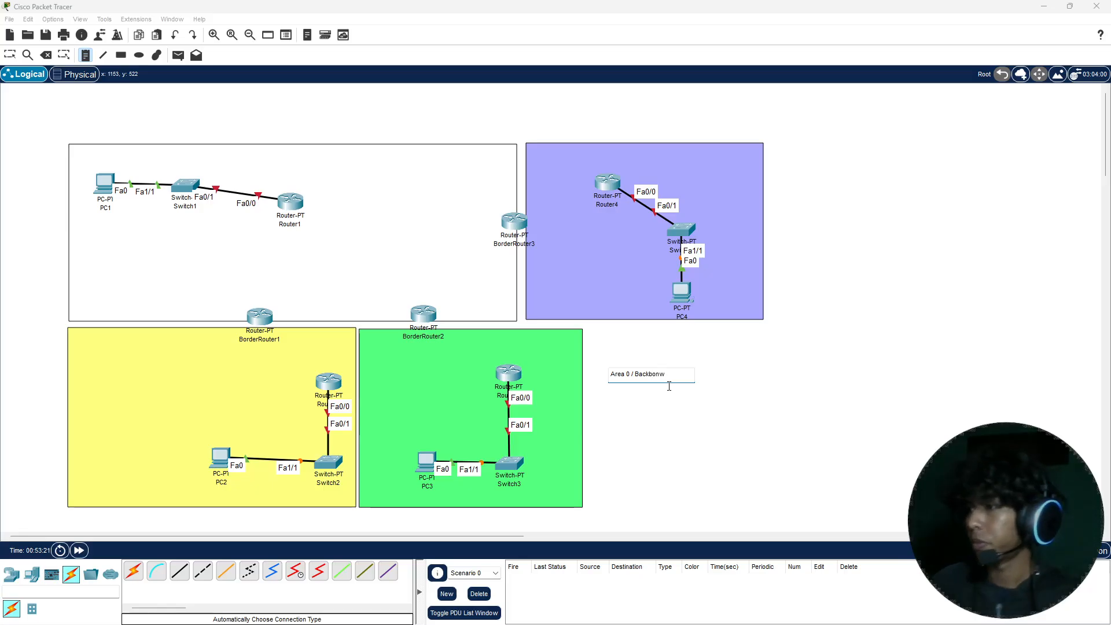
key(Escape)
drag(654, 377, 121, 161)
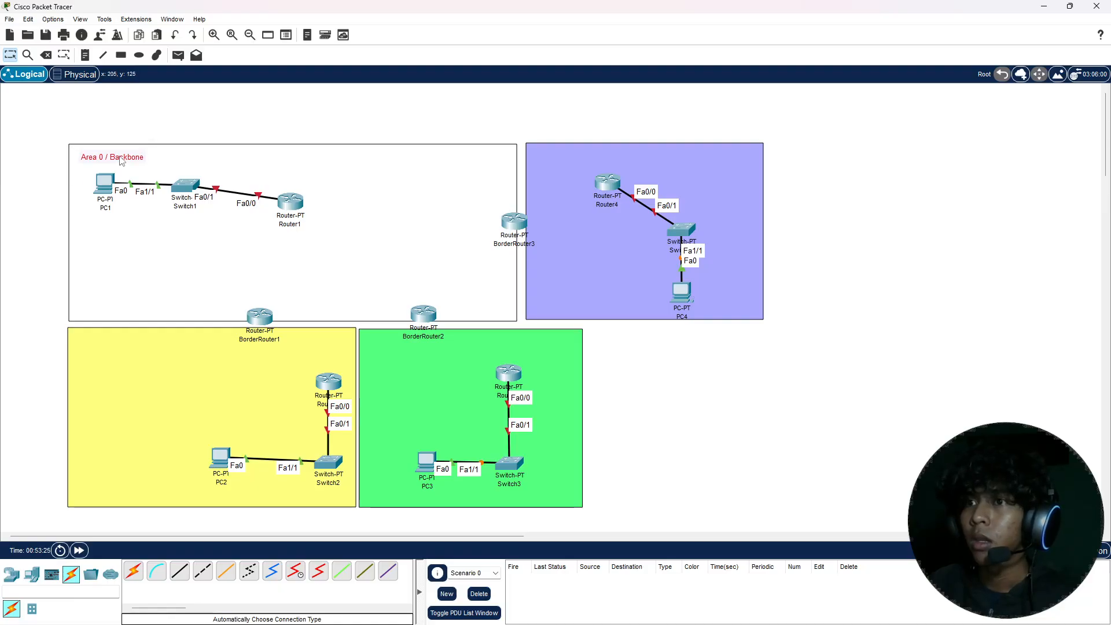
Step: Create a text note reading "Area 2" and move it to the upper-left corner of the yellow rectangle
key(n)
click(159, 132)
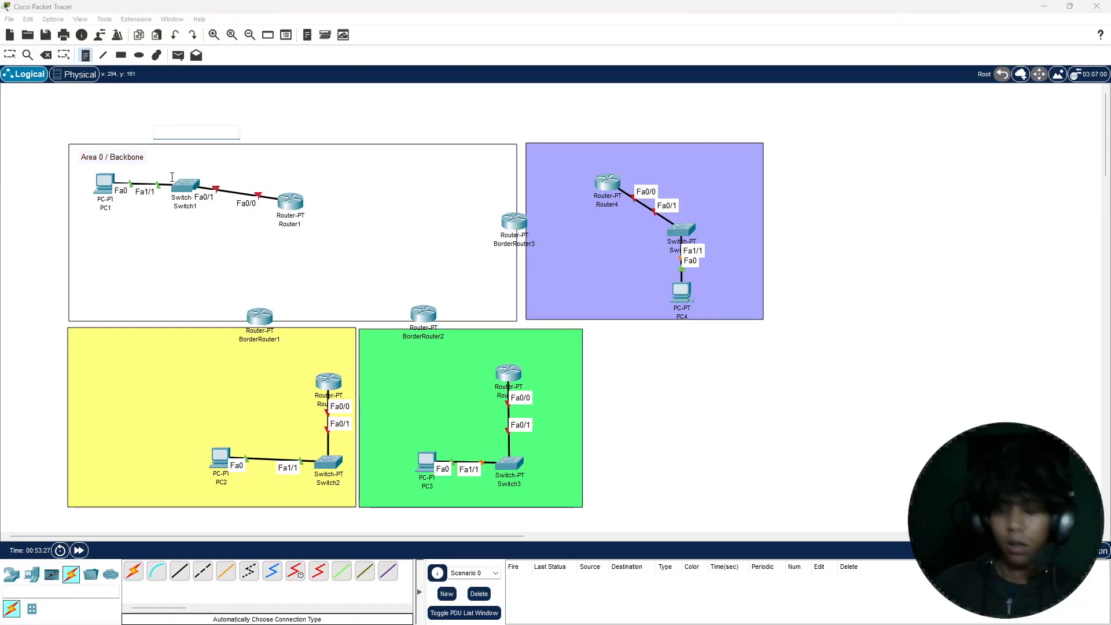
text(Area 2)
key(Escape)
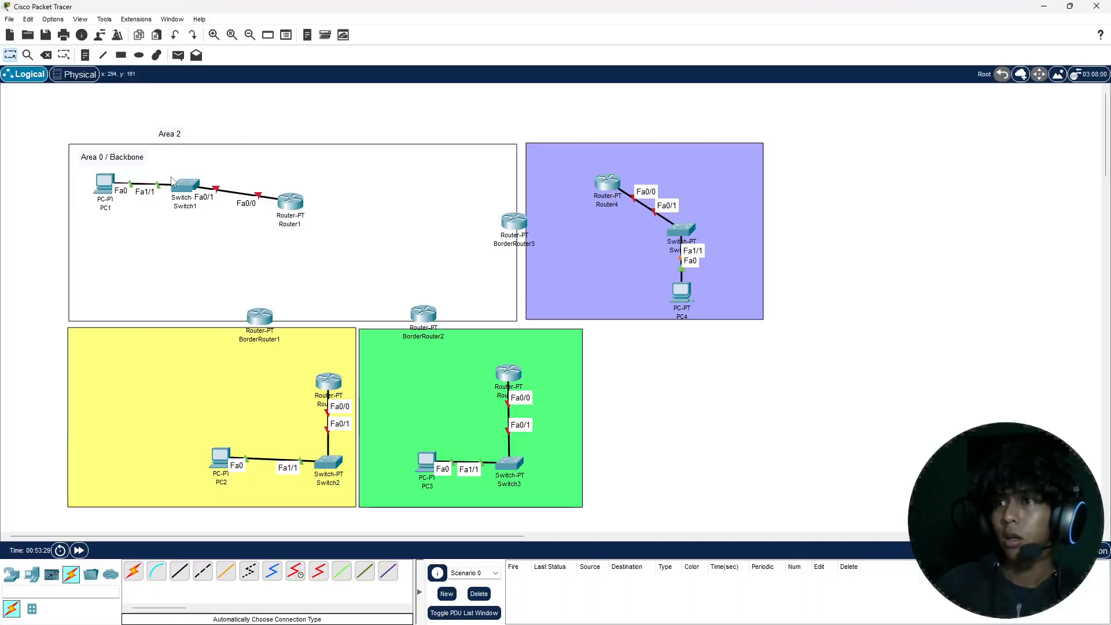
drag(162, 134, 83, 349)
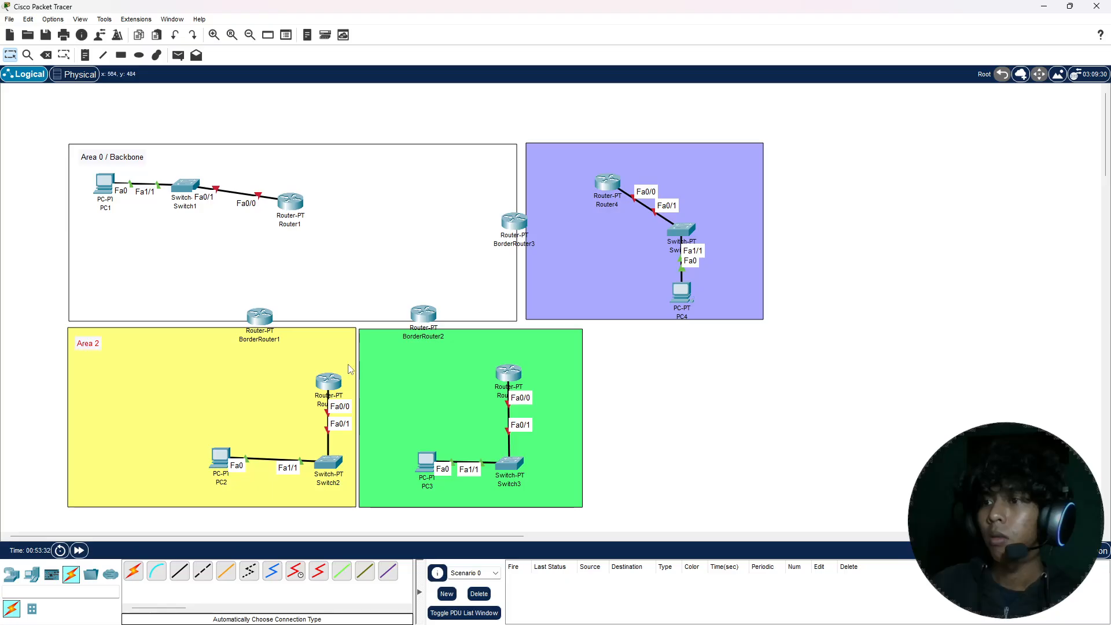
Step: Add a text note reading "Area 3" in the upper-left corner of the green rectangle
click(387, 366)
click(451, 373)
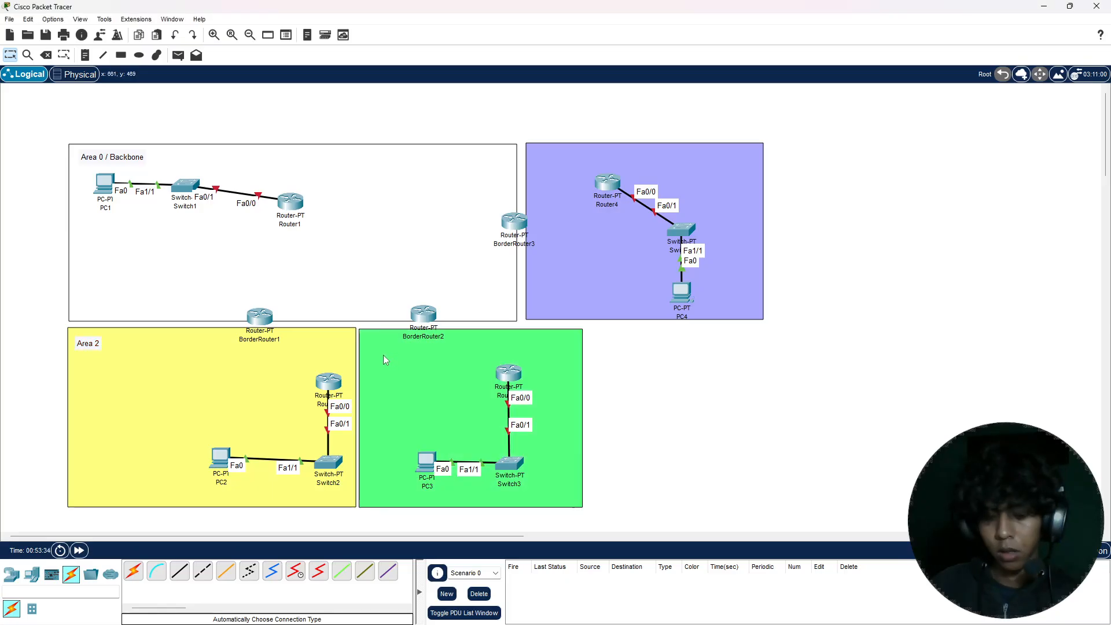
key(n)
click(374, 347)
text(ar)
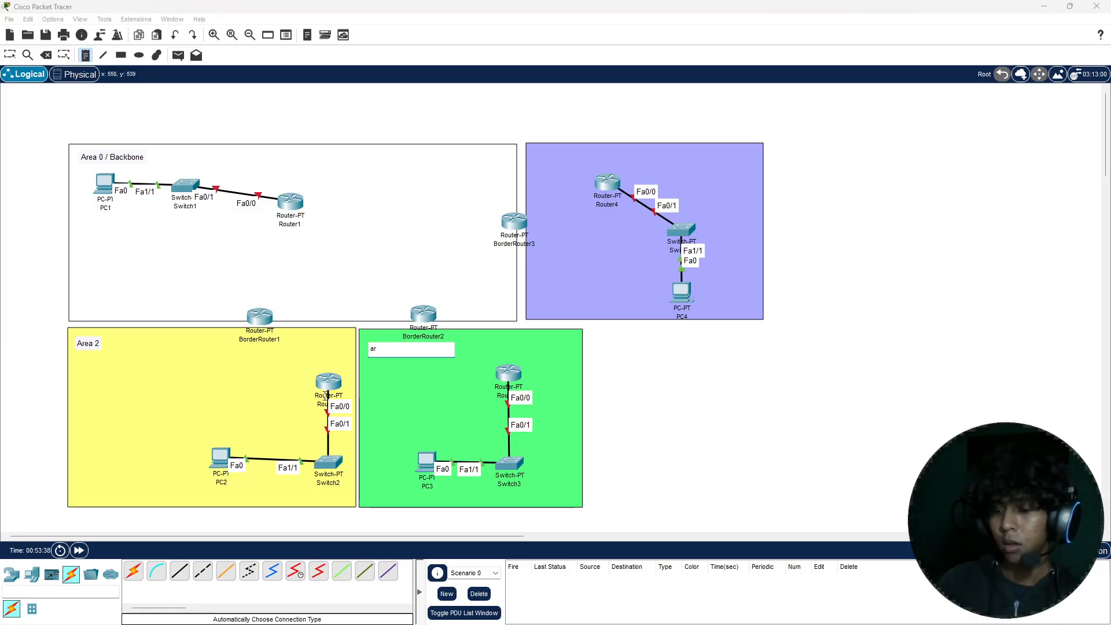
text(ea )
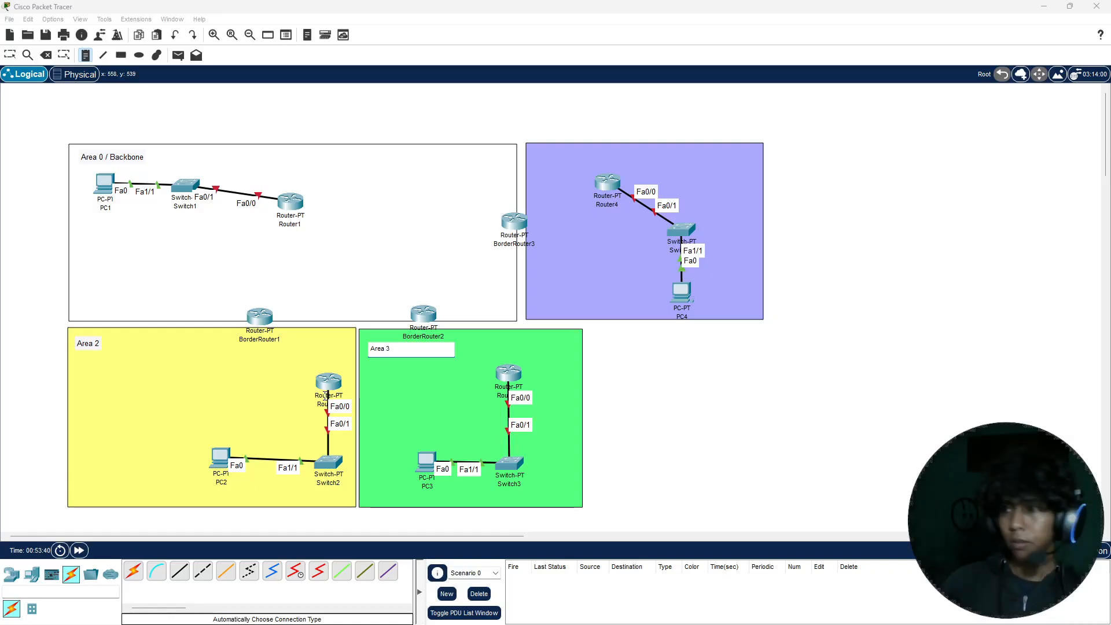
text(3)
key(Escape)
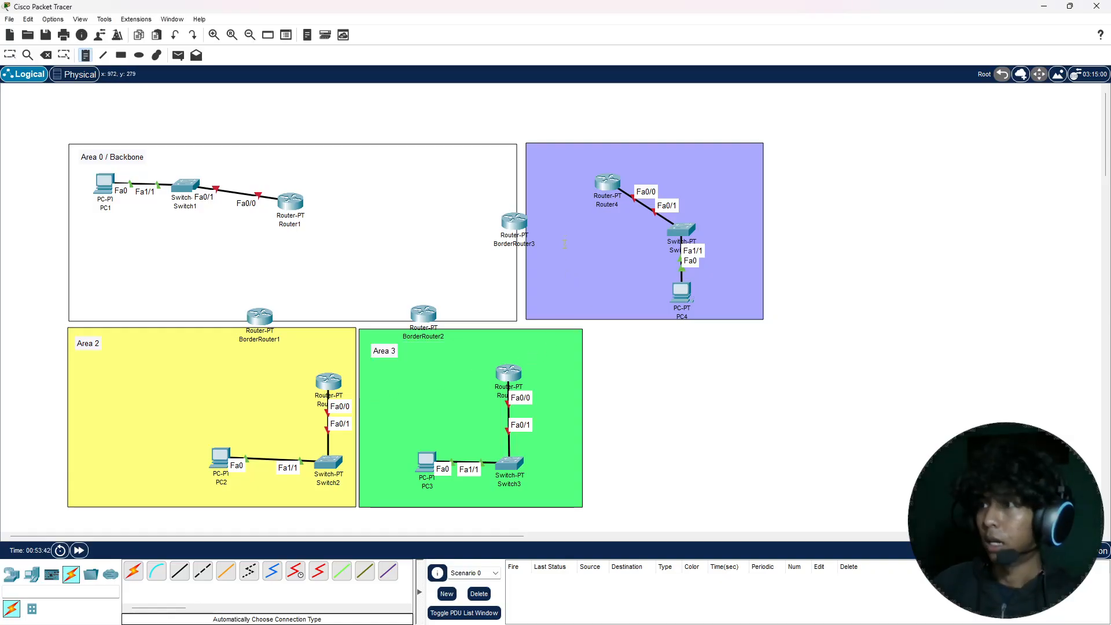
Step: Add a text note reading "Area 4" in the upper-left corner of the purple rectangle
click(539, 159)
text(Area 4)
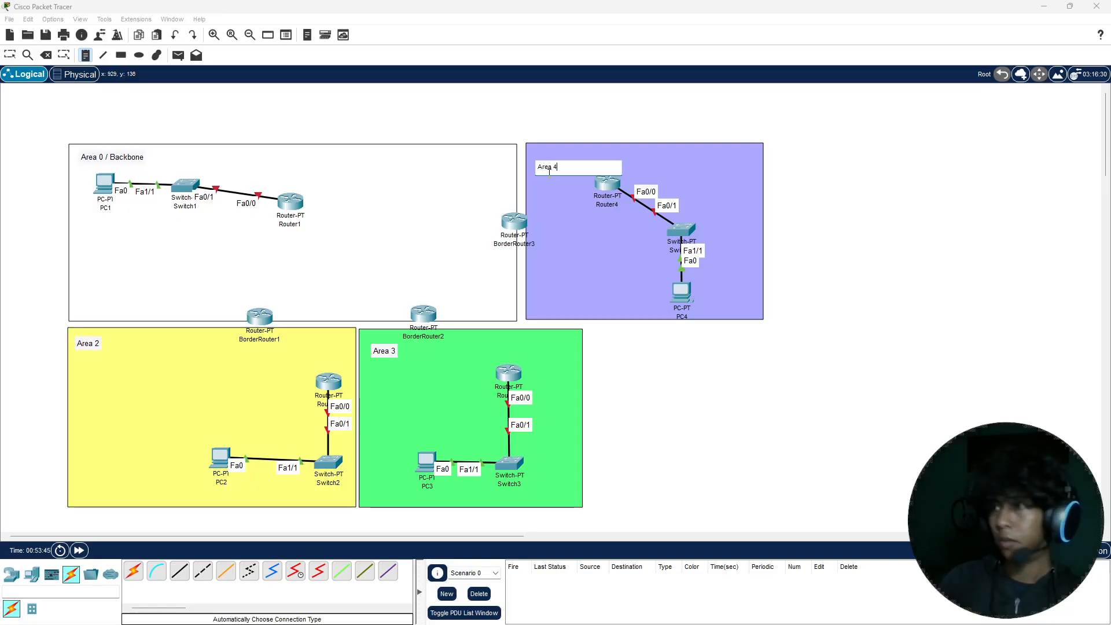
key(Escape)
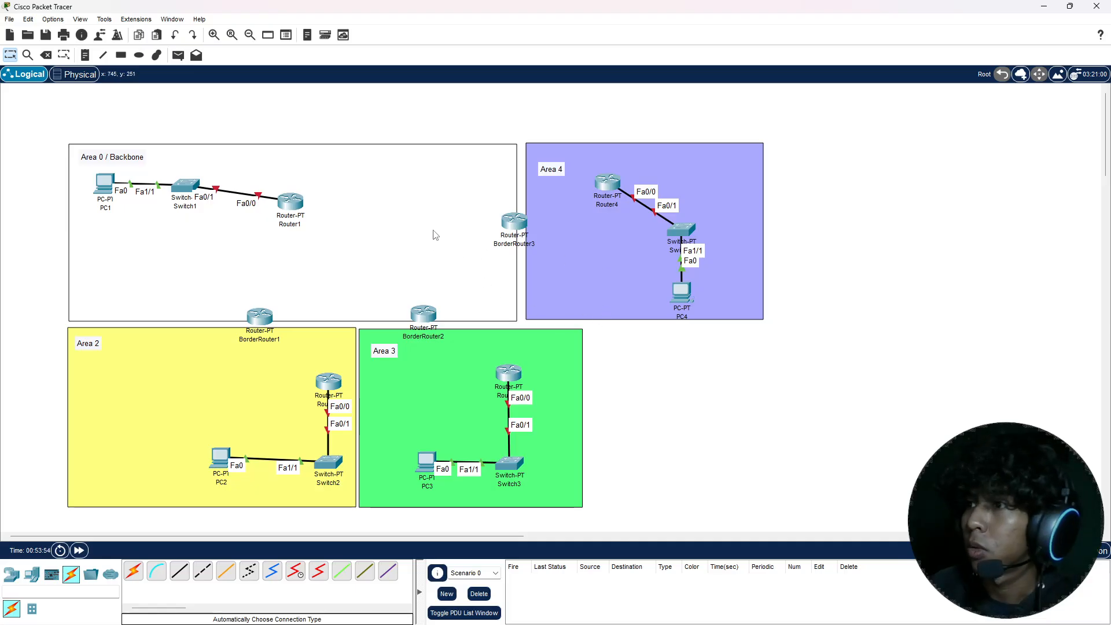
Step: Label the Switch1–Router1 network with a text note reading 192.168.10.0/24 above the link
key(n)
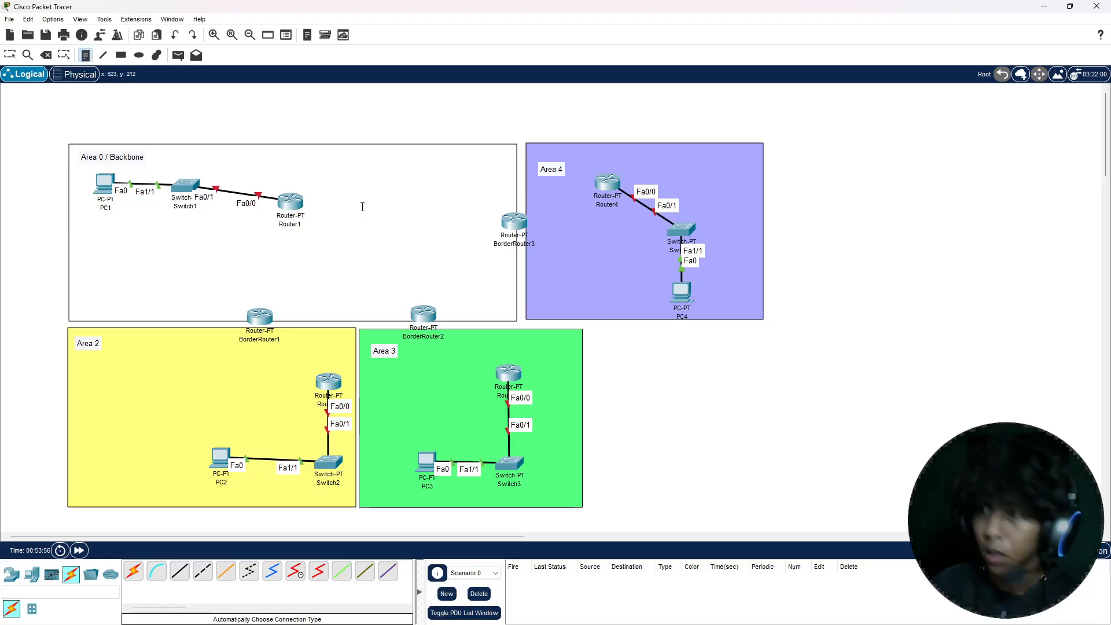
click(209, 163)
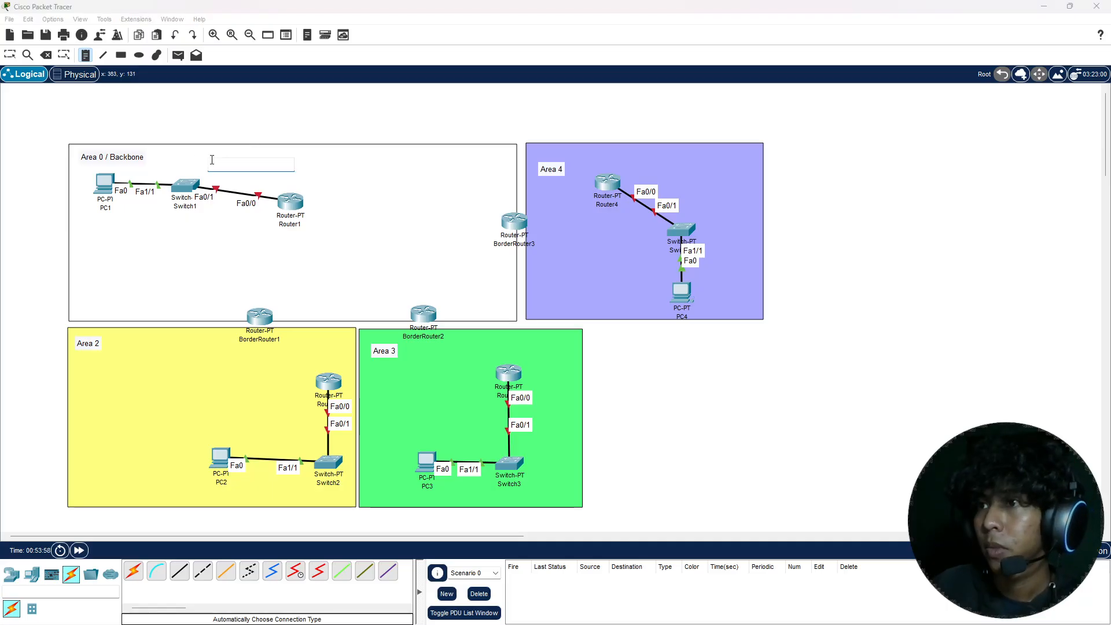
text(192.168)
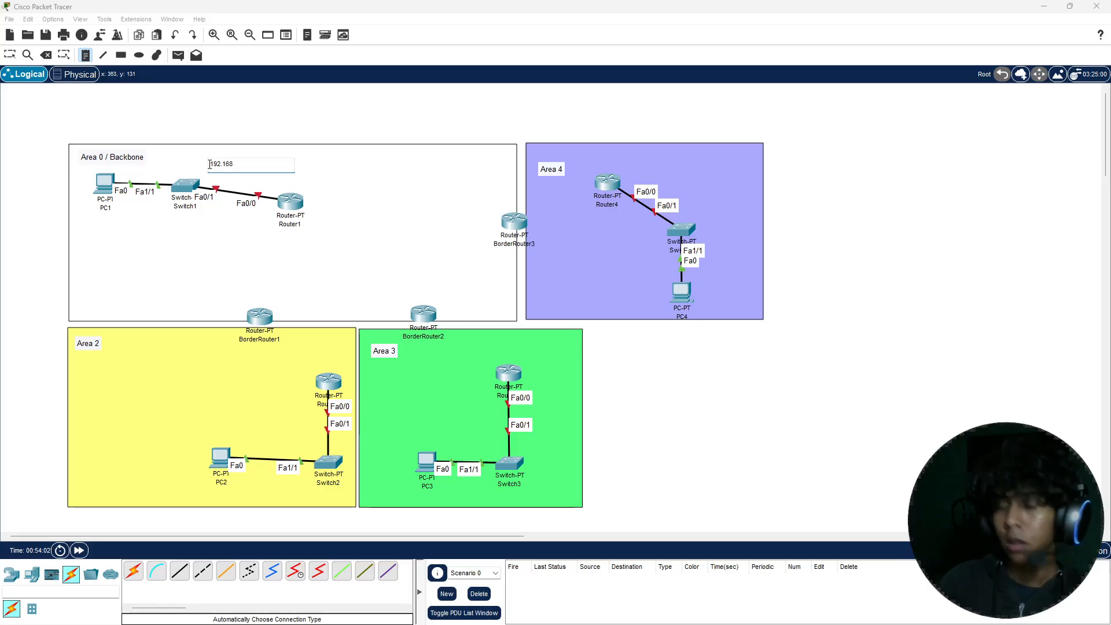
text(.)
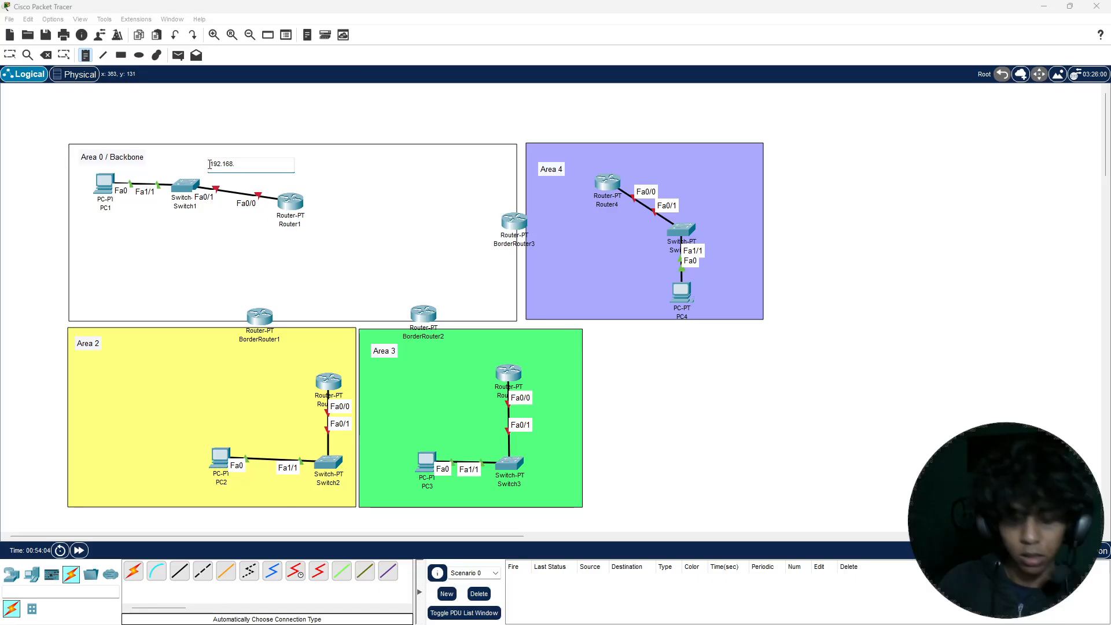
text(10.0/24)
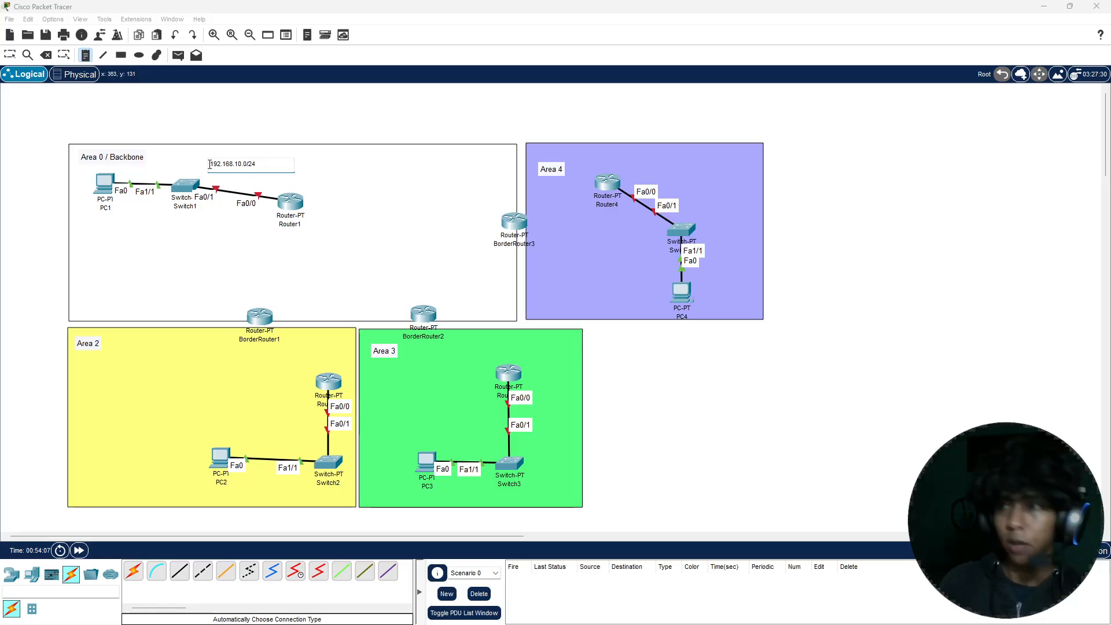
key(Escape)
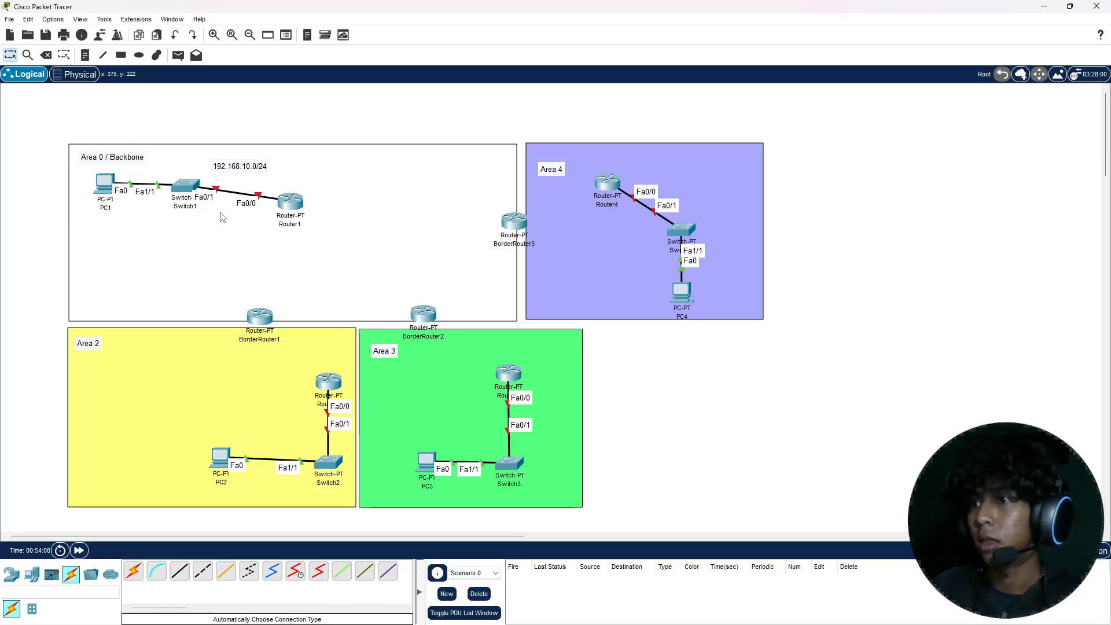
Step: Add a text note reading 192.168.1.0/24 between Router1 and BorderRouter1 in the white area
key(n)
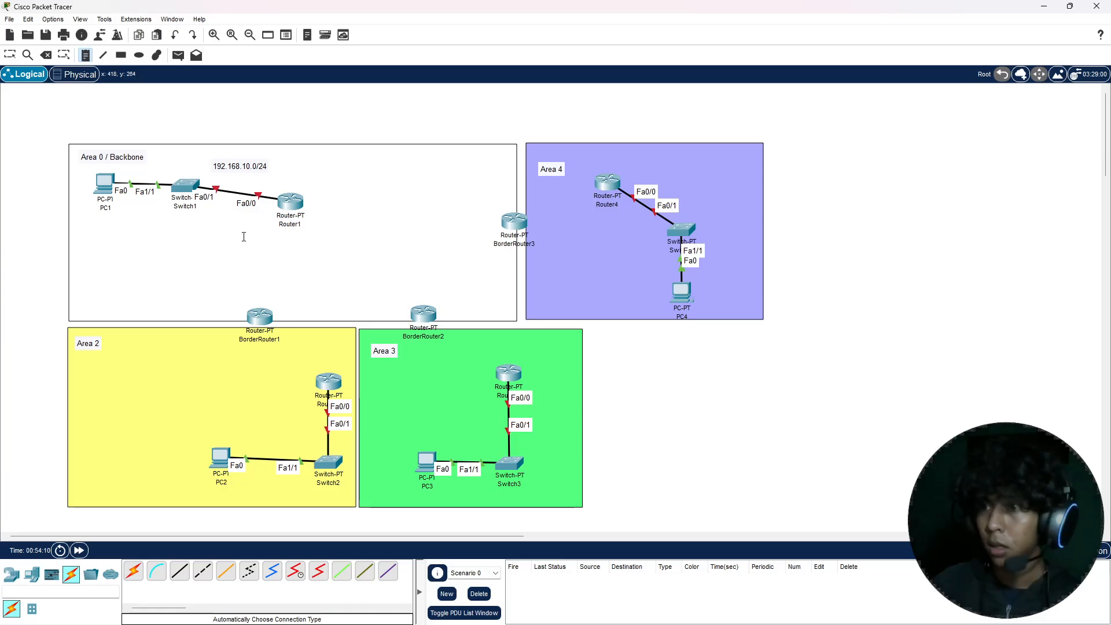
click(254, 262)
text(1)
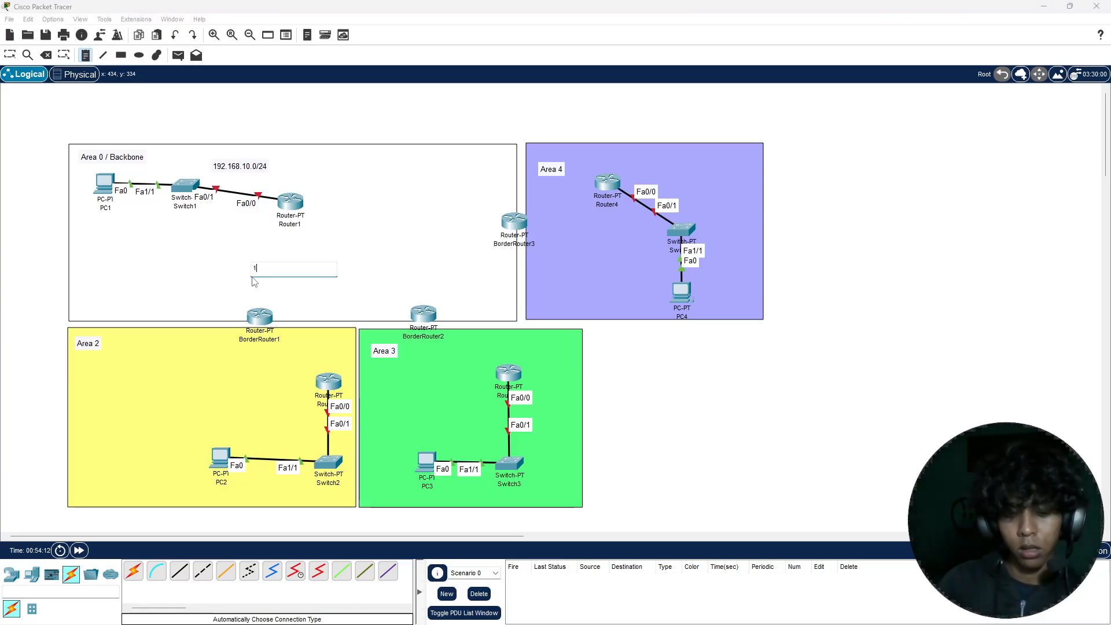
text(92.168)
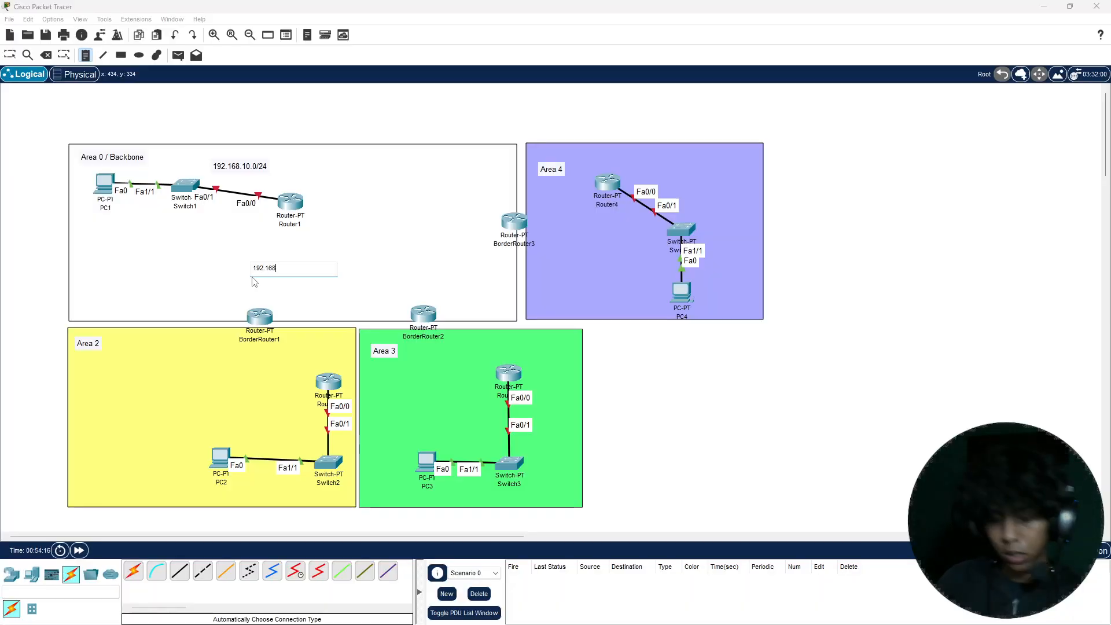
text(.)
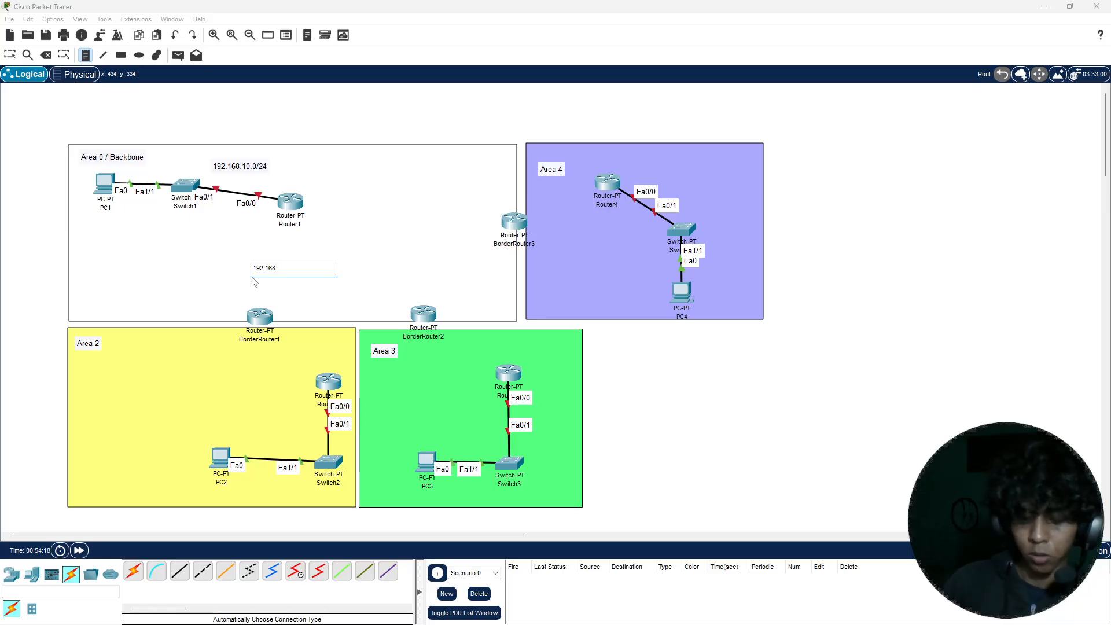
text(1.0)
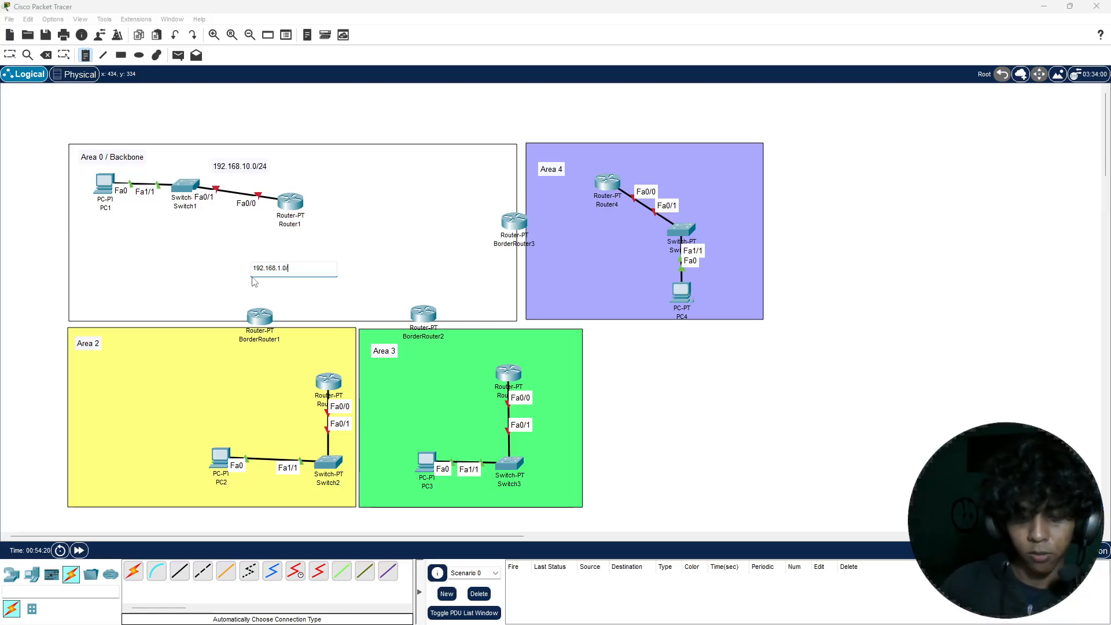
text(/24)
key(Escape)
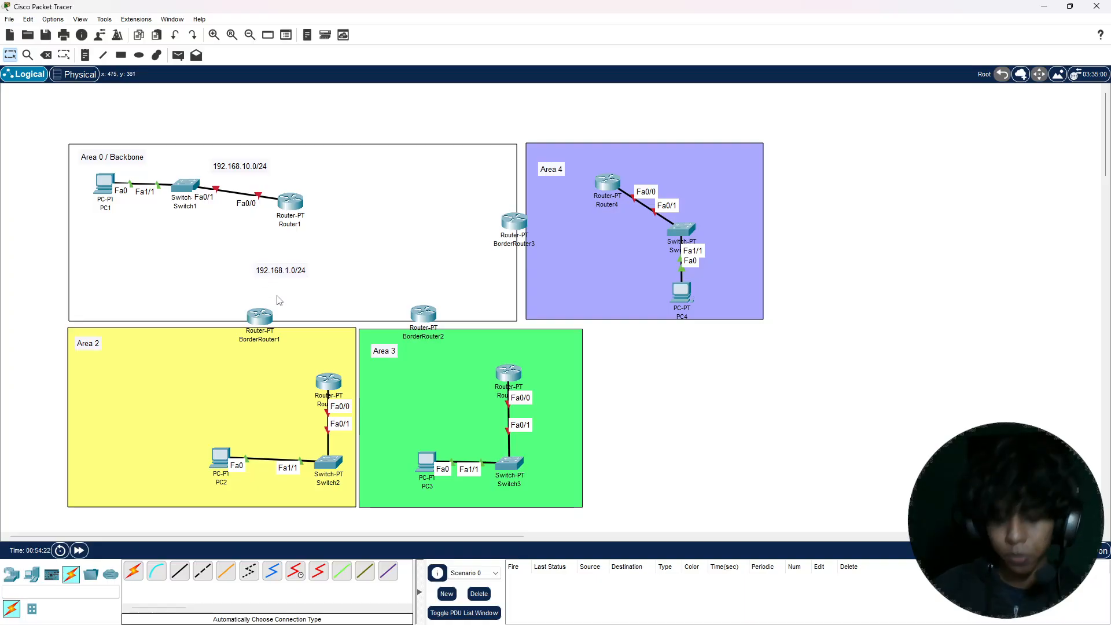
Step: Add a text note reading 192.168.4.0/24 in Area 2, between BorderRouter1 and the yellow area's inner router
key(n)
click(261, 370)
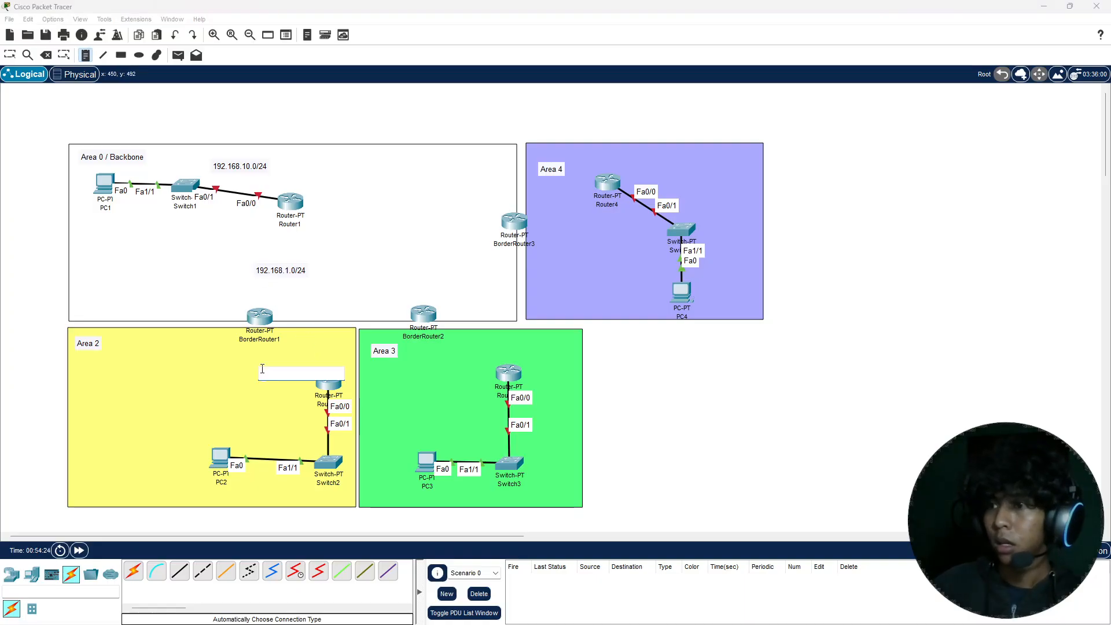
text(192.168)
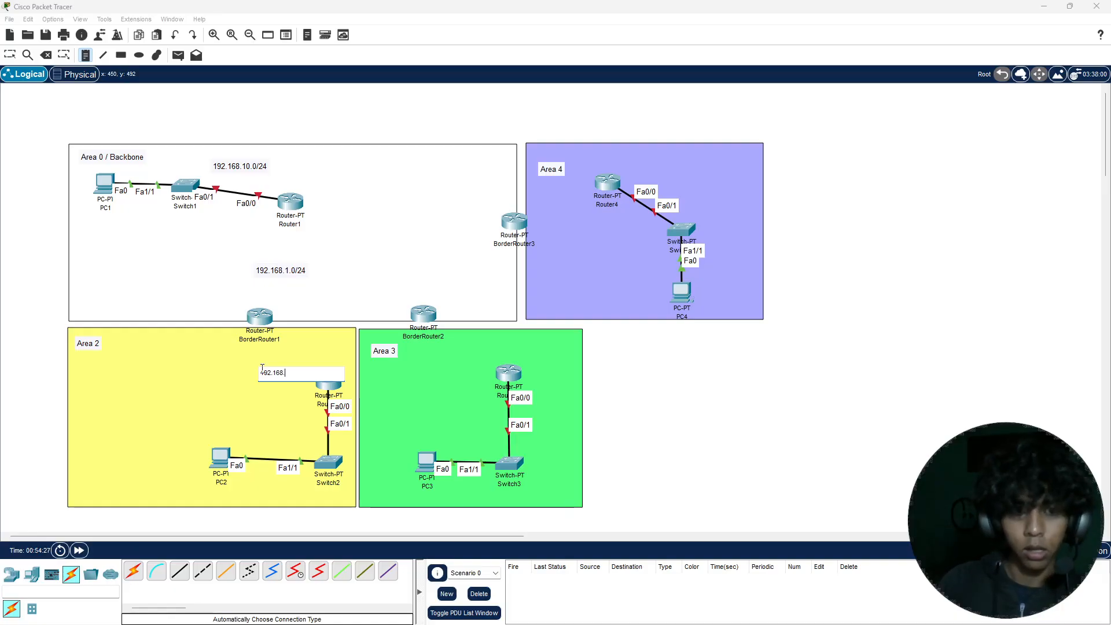
text(.4)
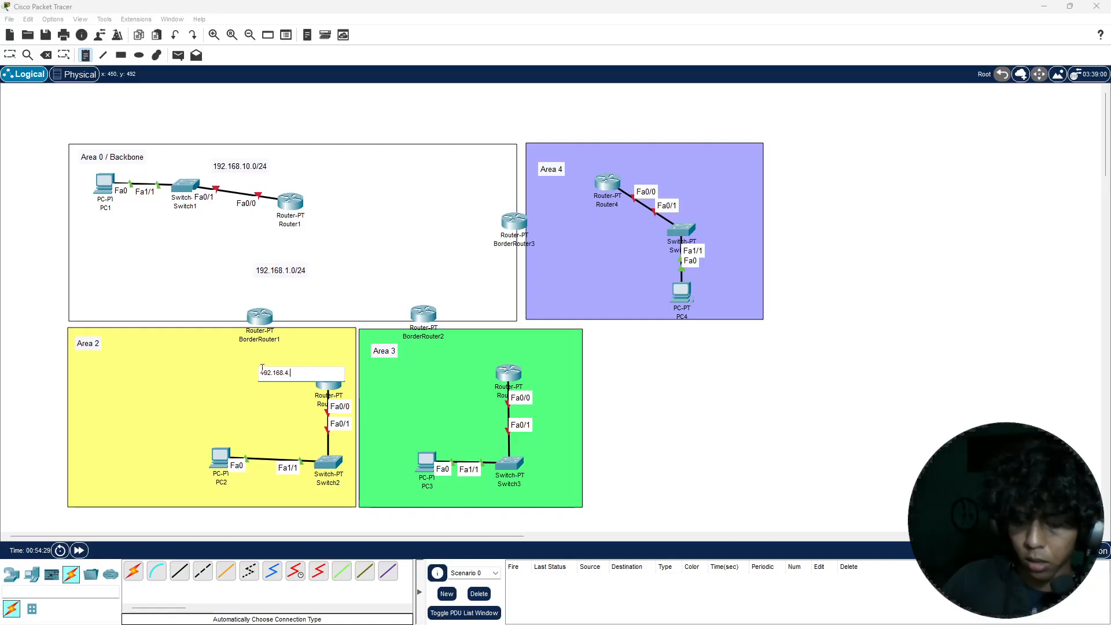
text(.0/24)
key(Escape)
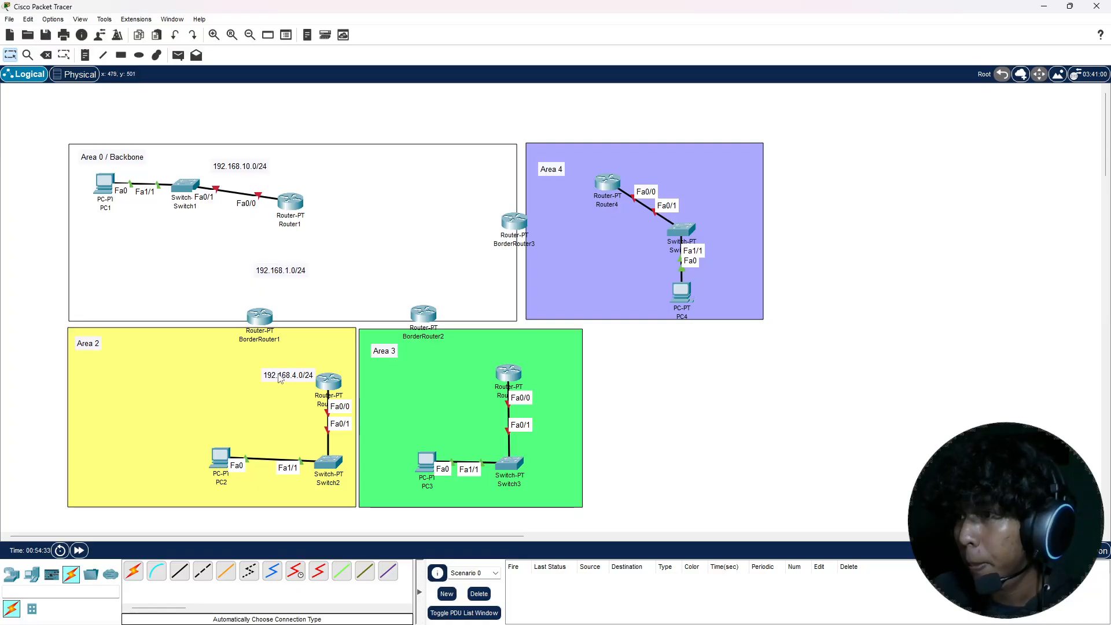
drag(280, 376, 262, 372)
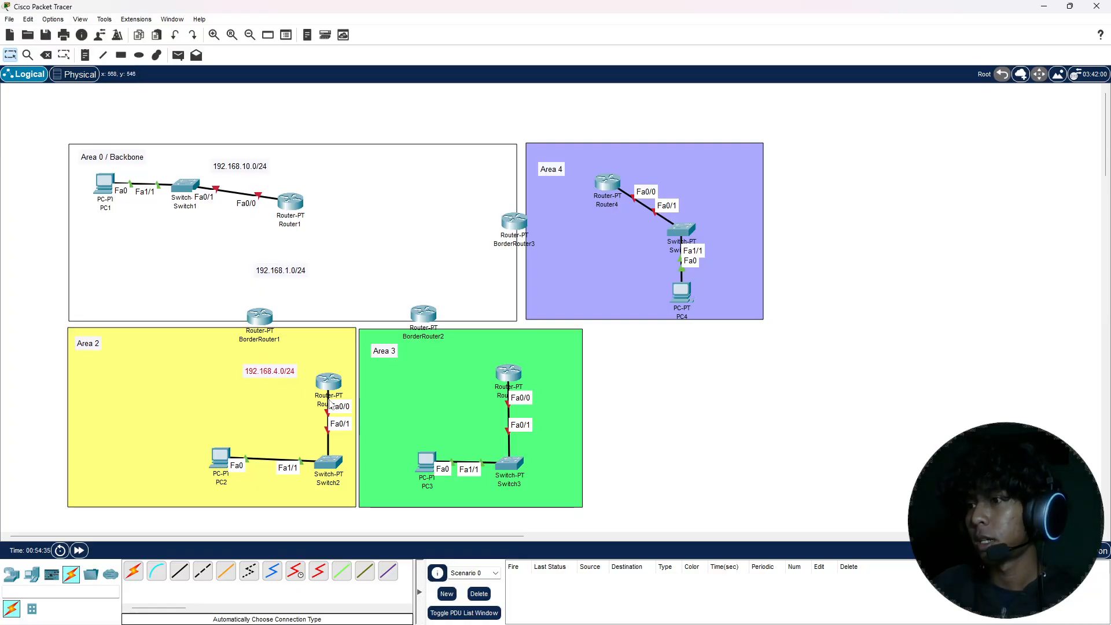
click(621, 417)
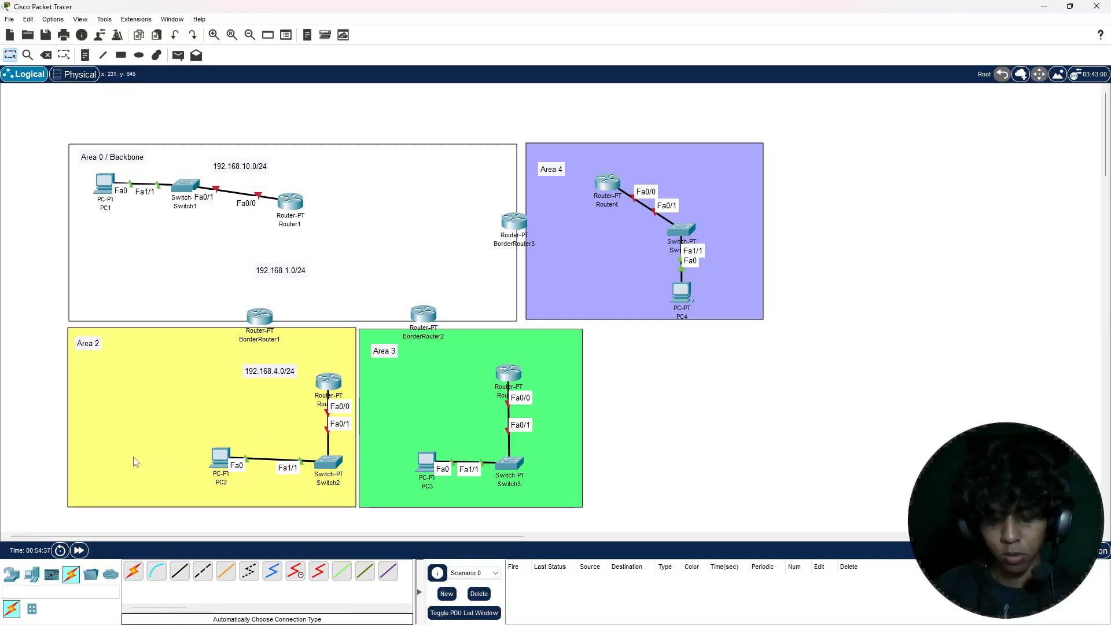
Step: Label the PC2–Switch2 network with a text note reading 192.168.20.0/24 just below the link
key(n)
click(254, 498)
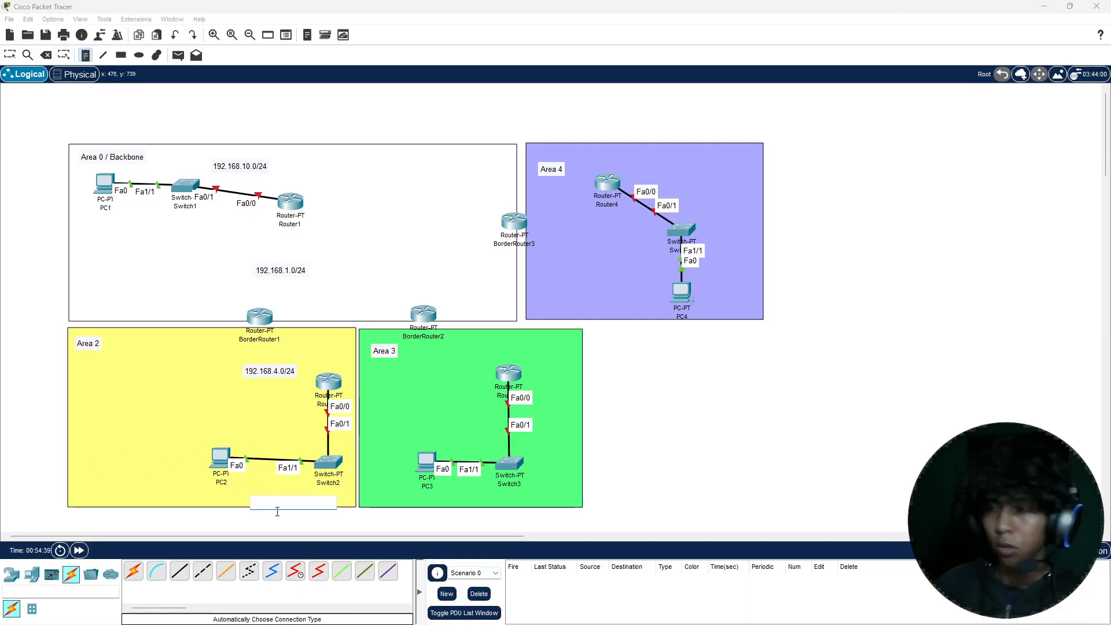
text(192.168.)
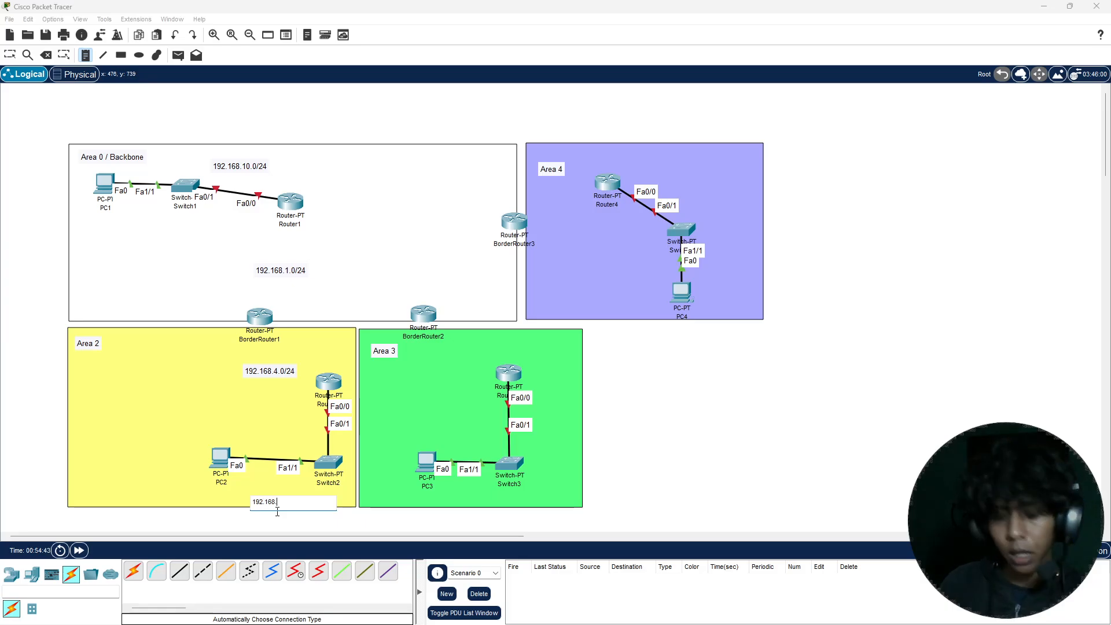
text(20.0)
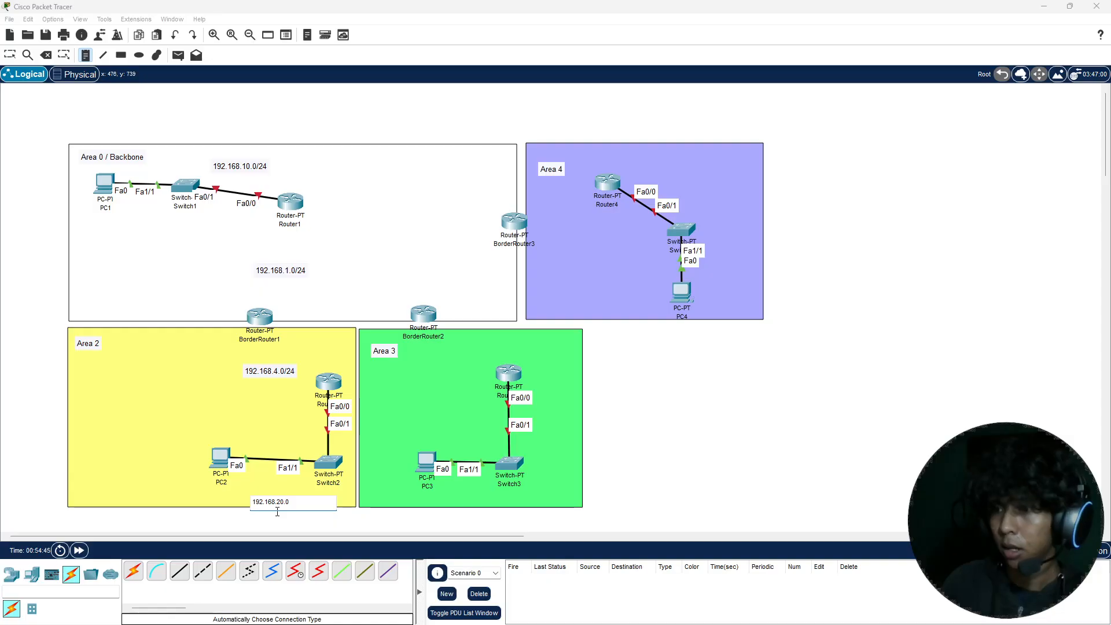
text(/24)
key(Escape)
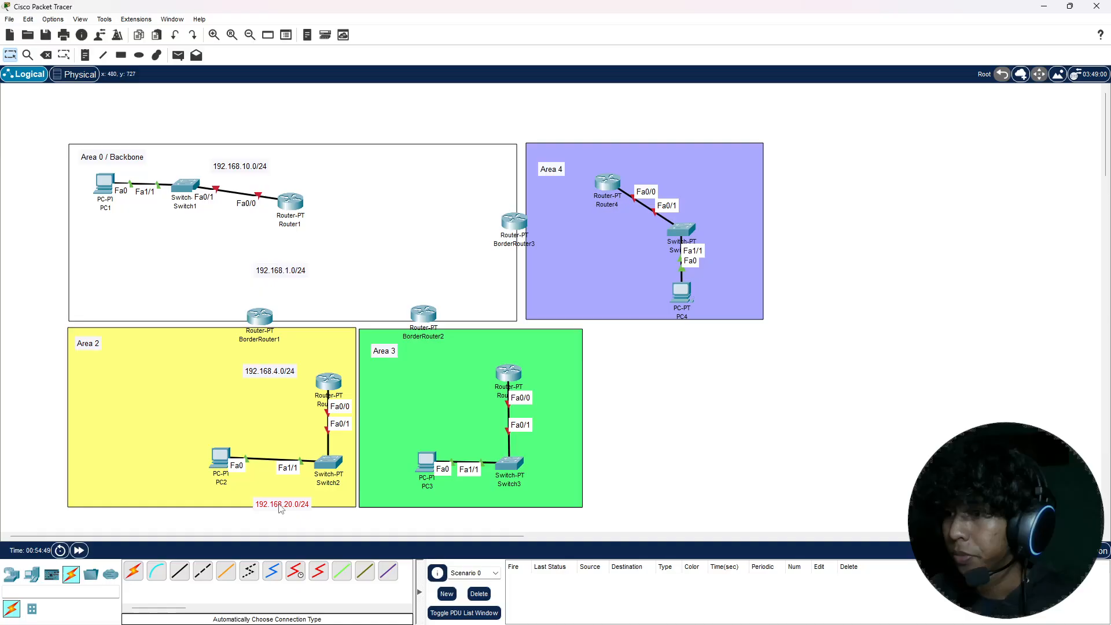
drag(280, 508, 272, 486)
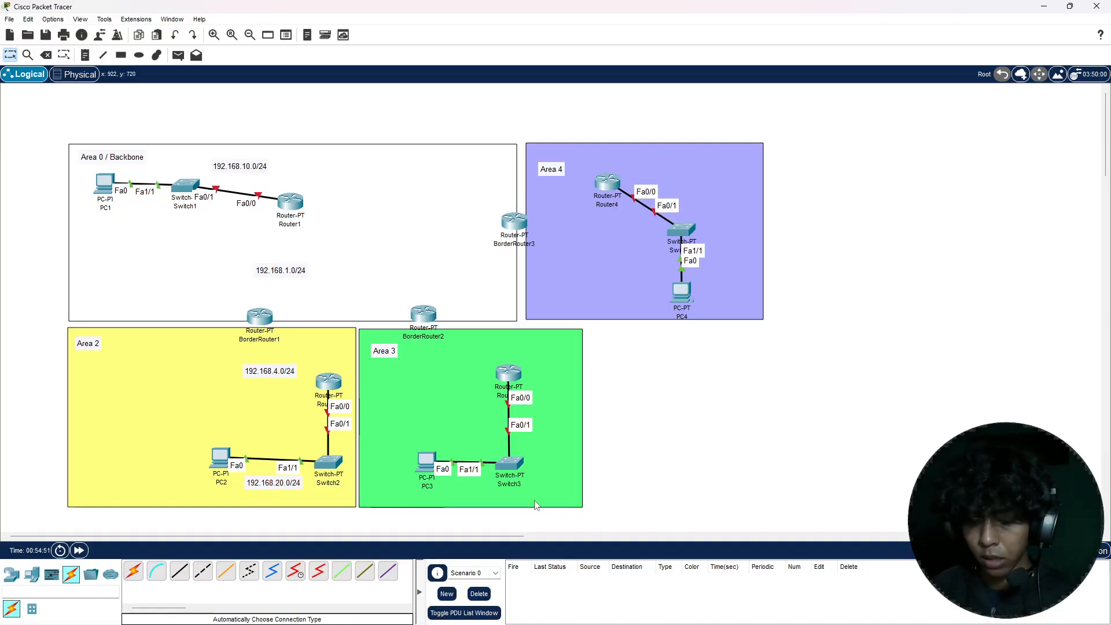
Step: Label the PC3–Switch3 network with a text note reading 192.168.30.0/24 below the link
key(n)
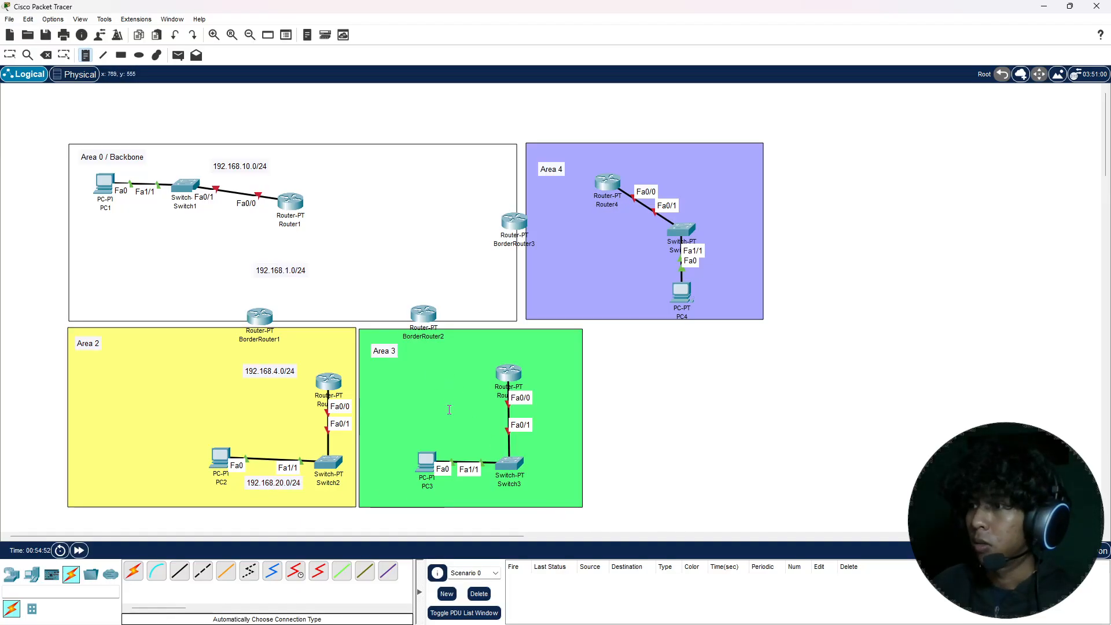
click(442, 487)
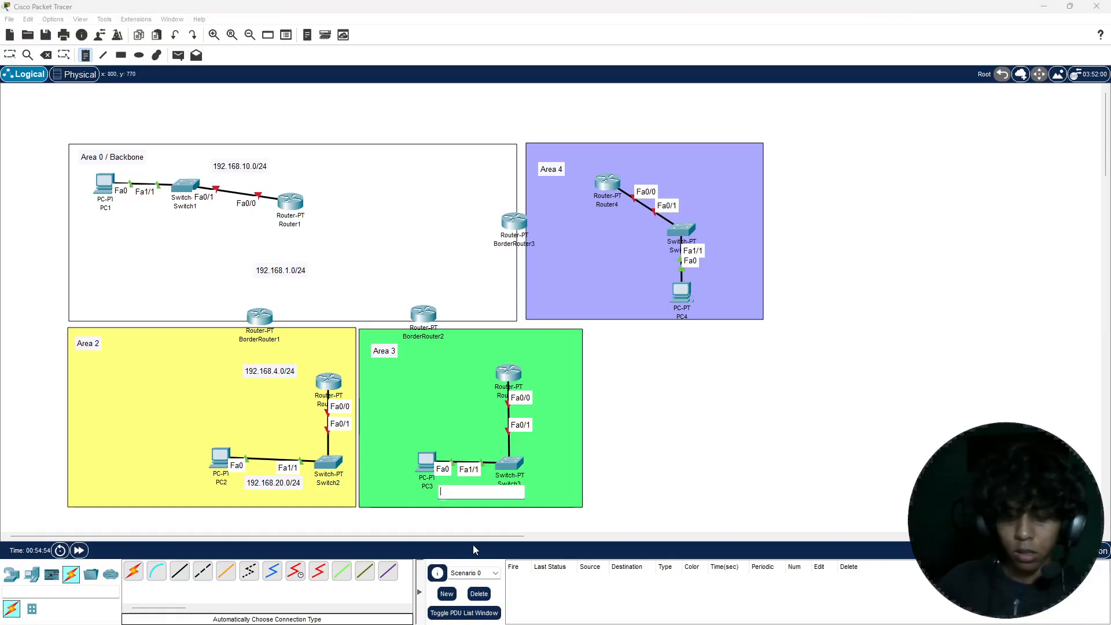
text(192.1)
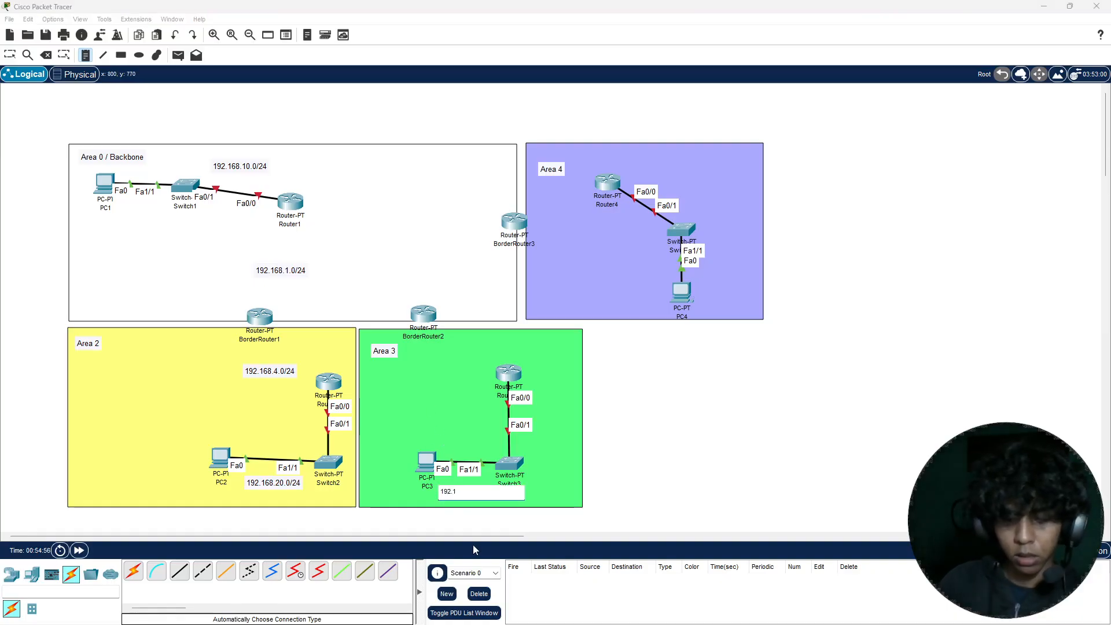
text(68.)
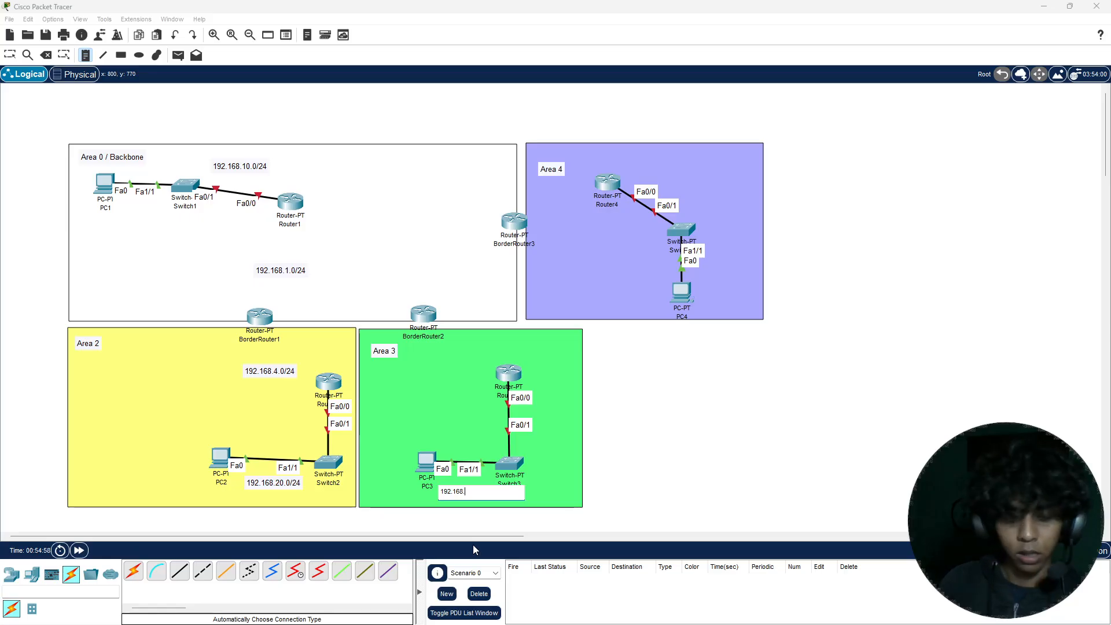
text(30.0/2)
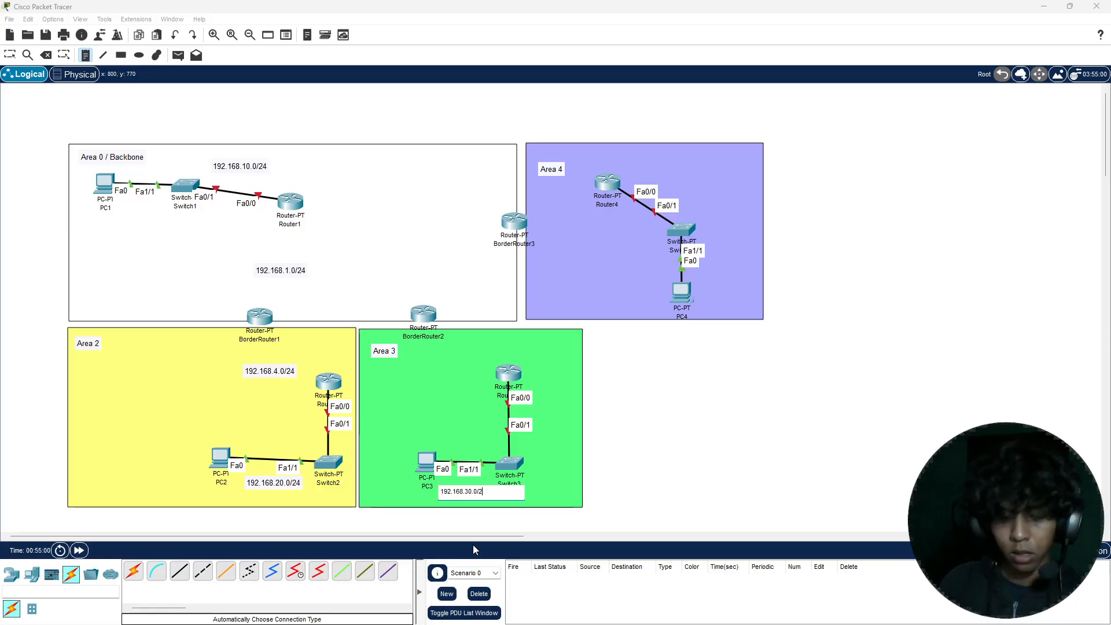
text(4)
key(Return)
Step: Add a text note reading 192.168.5.0/24 in Area 3, between BorderRouter2 and the green area's inner router
key(n)
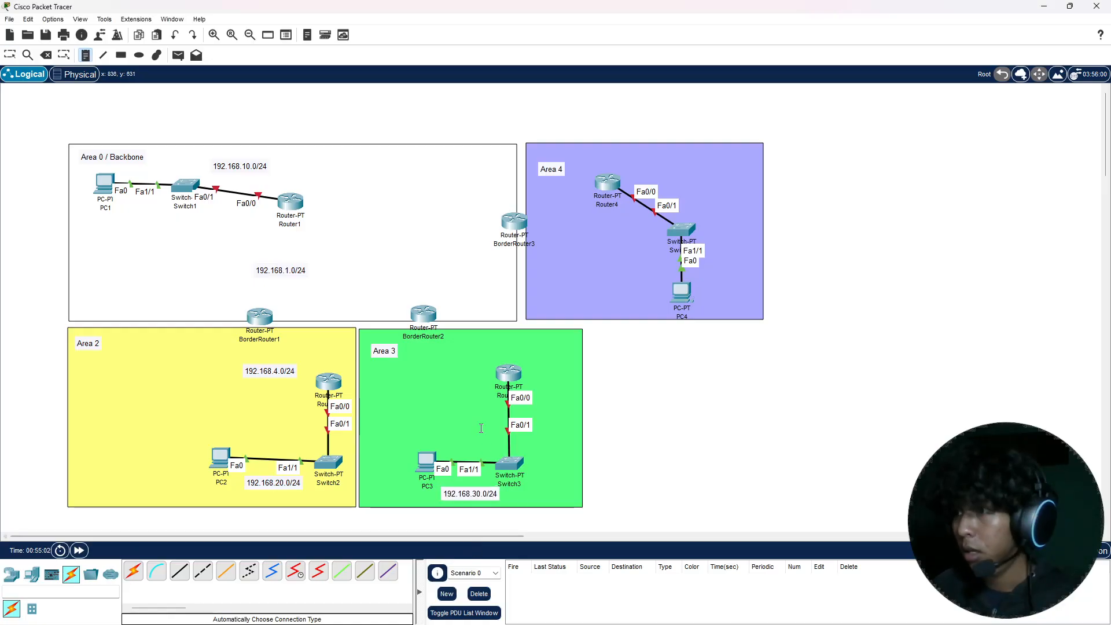
click(455, 364)
text(192)
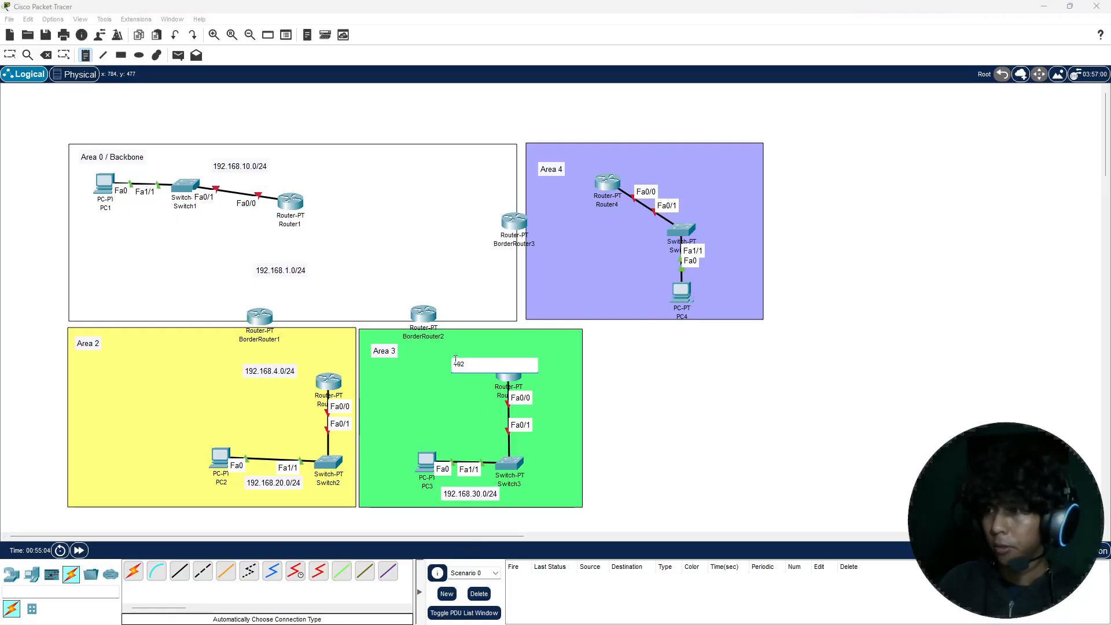
text(.168)
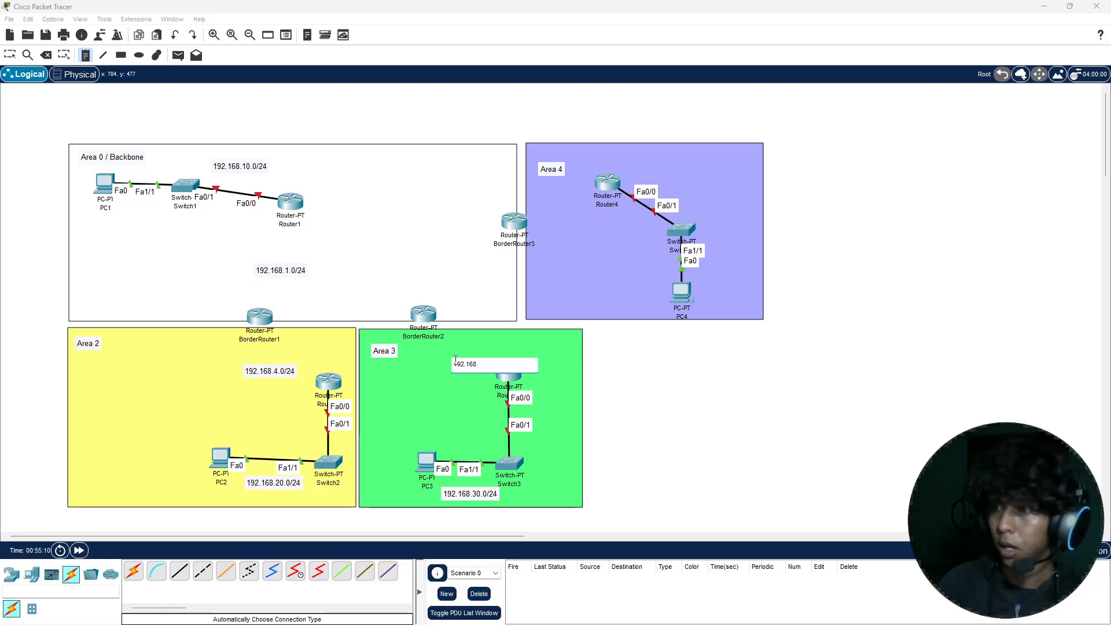
text(.5.0)
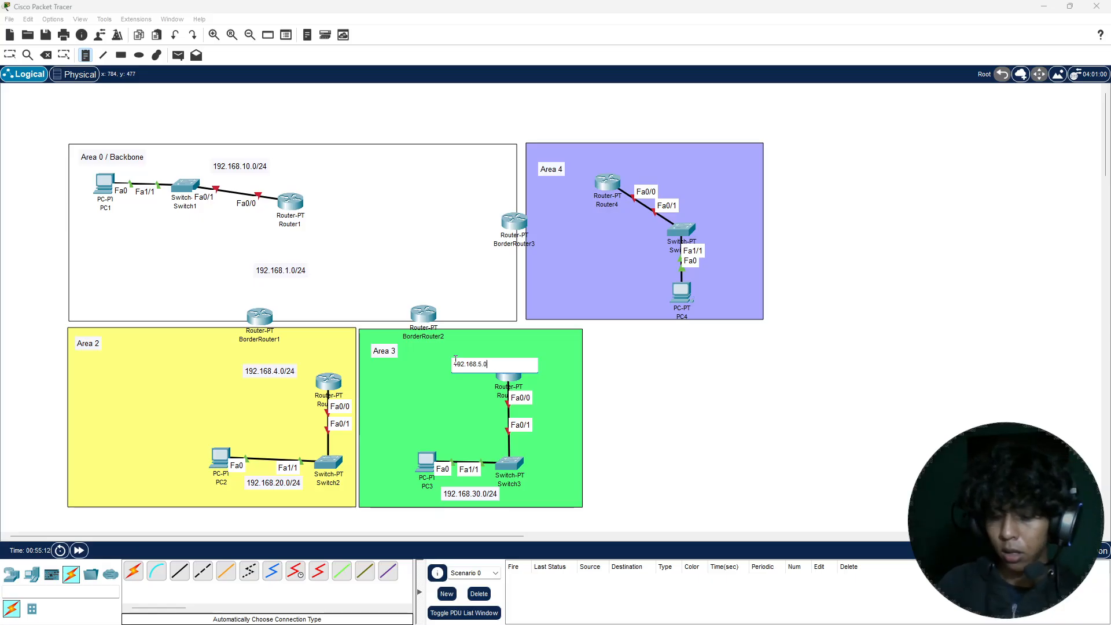
text(/24)
key(Escape)
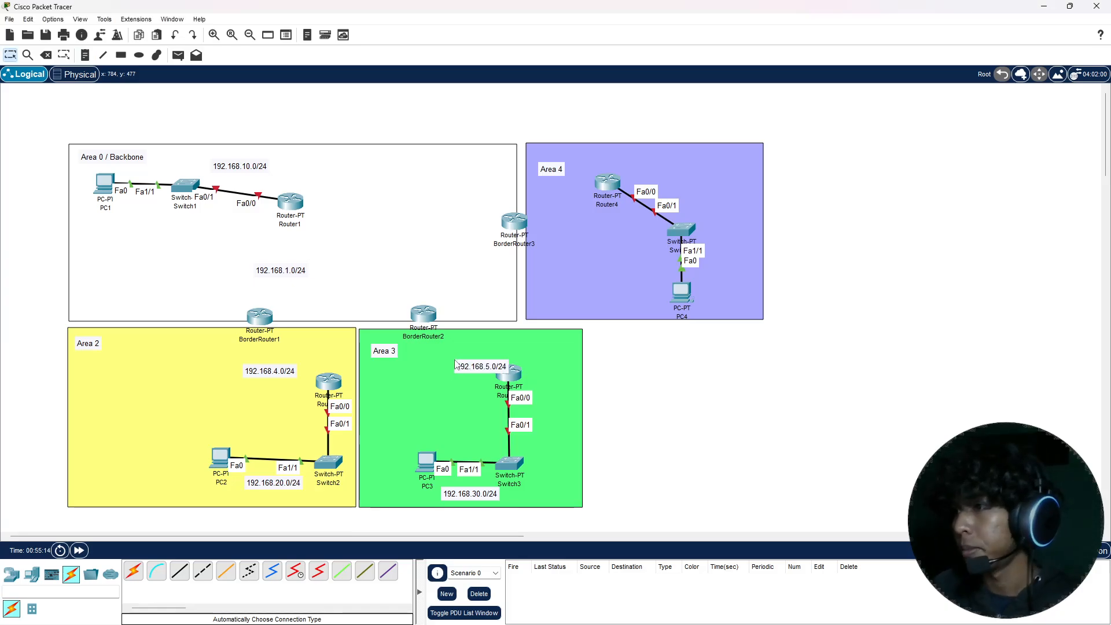
drag(456, 364, 421, 362)
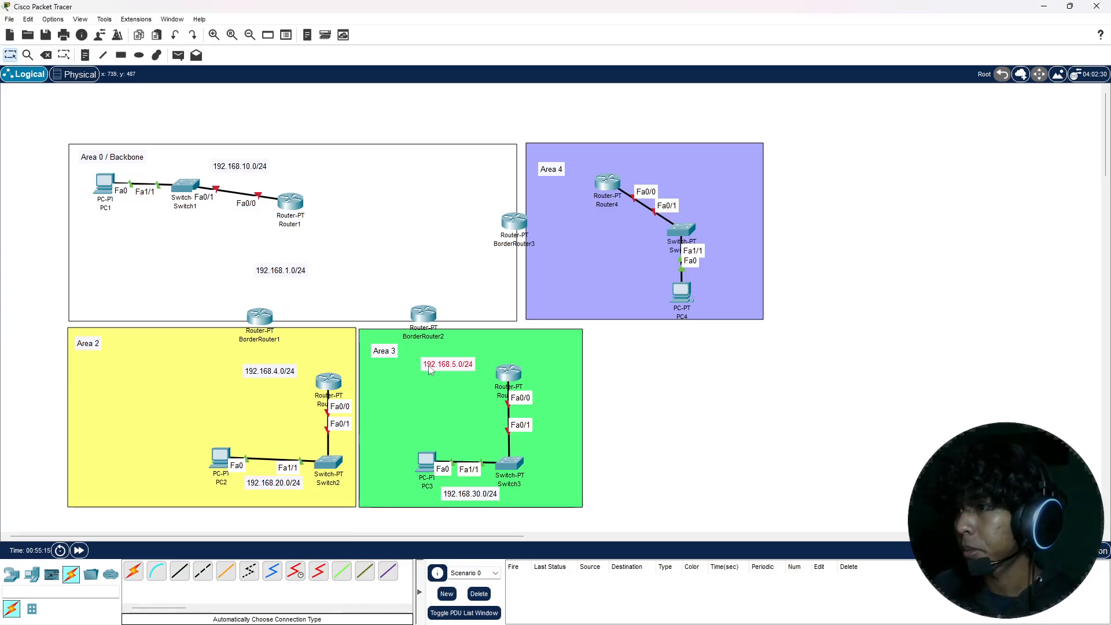
Step: Add a text note reading 192.168.40.0/24 and place it in Area 4 just left of PC4
key(n)
click(662, 413)
text(19)
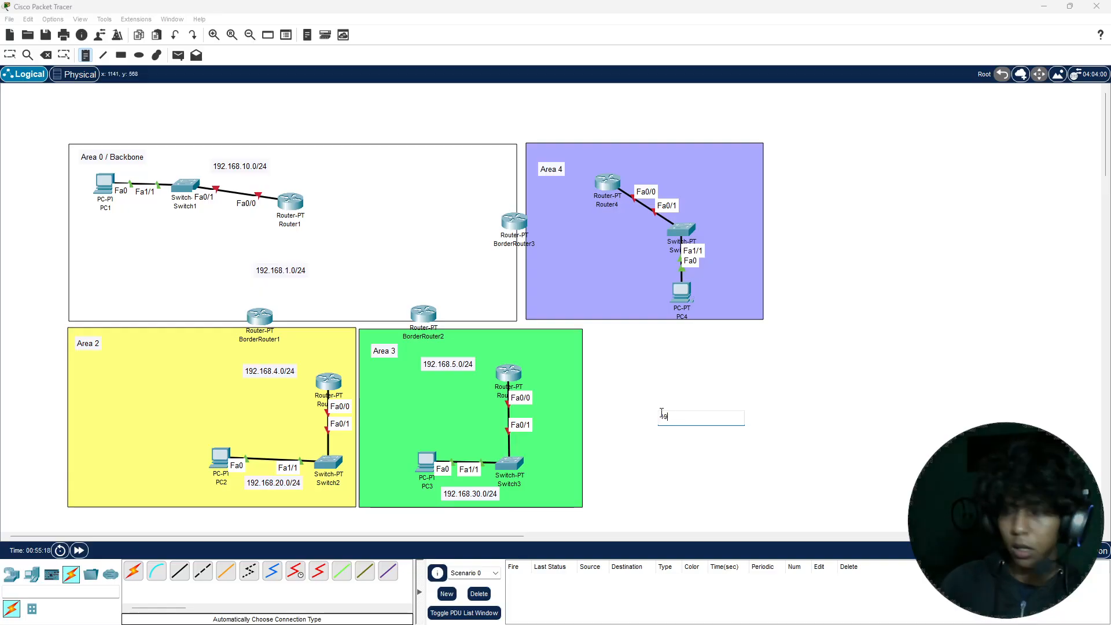
text(2.168)
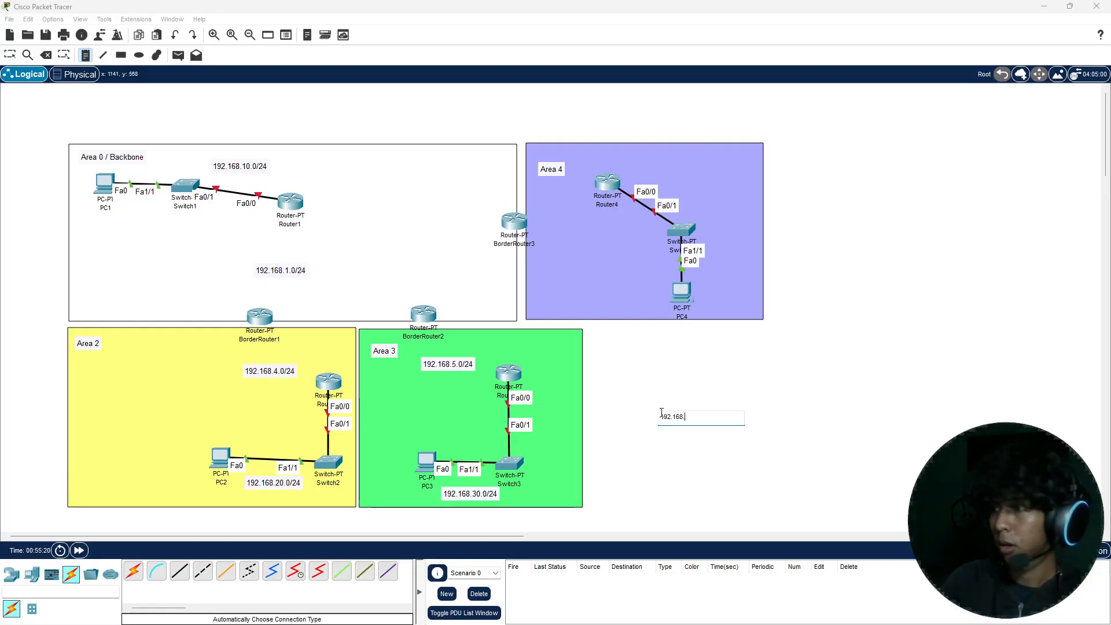
text(.40)
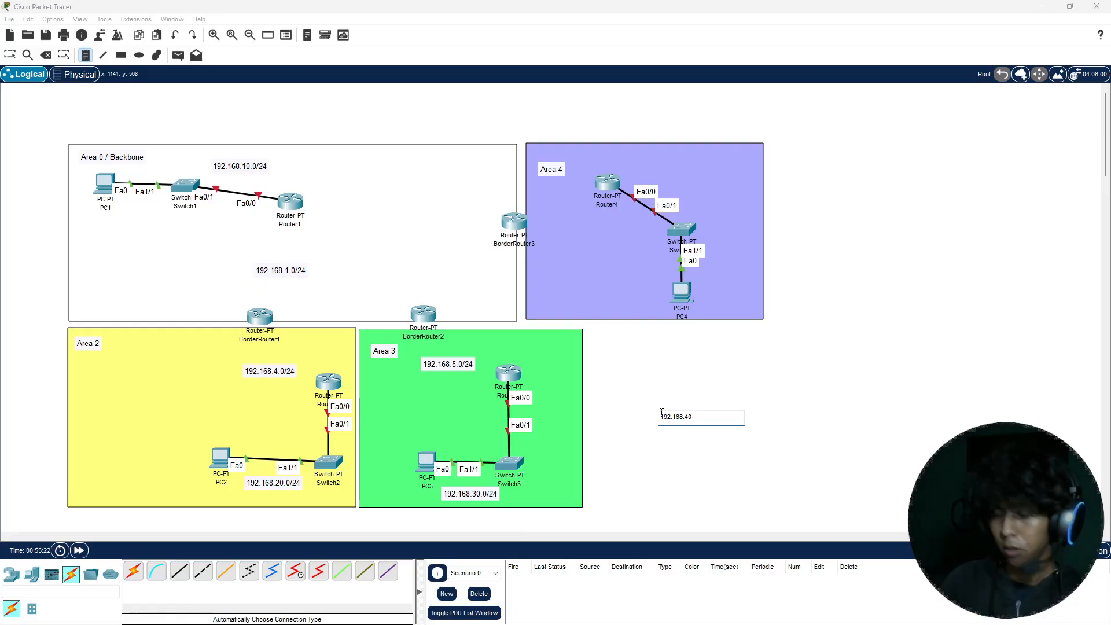
text(.0/24)
key(Escape)
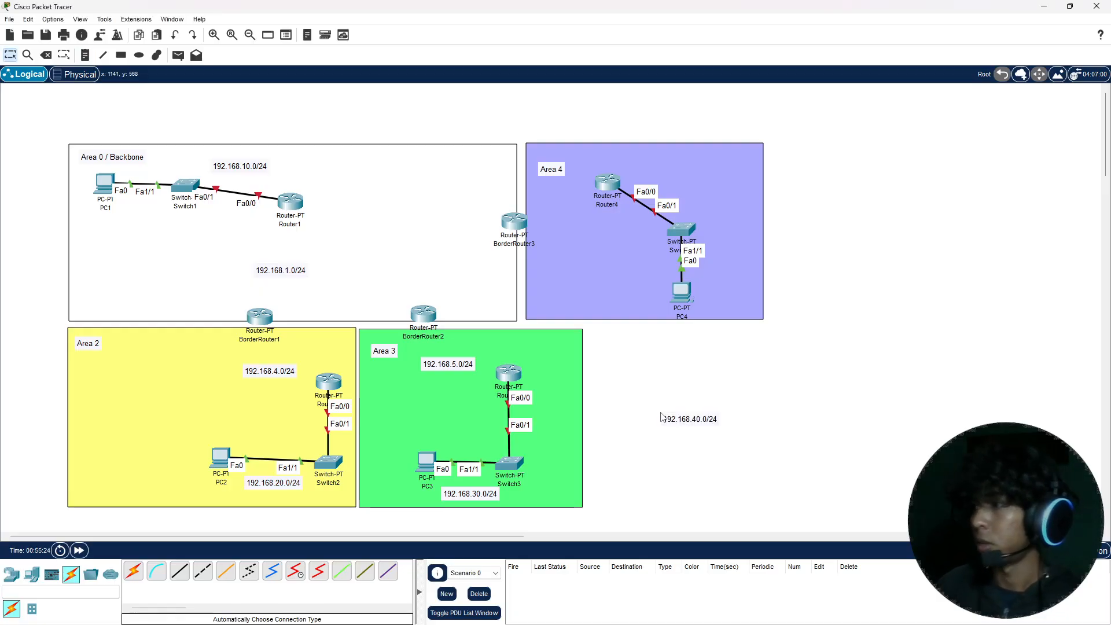
drag(687, 425, 625, 269)
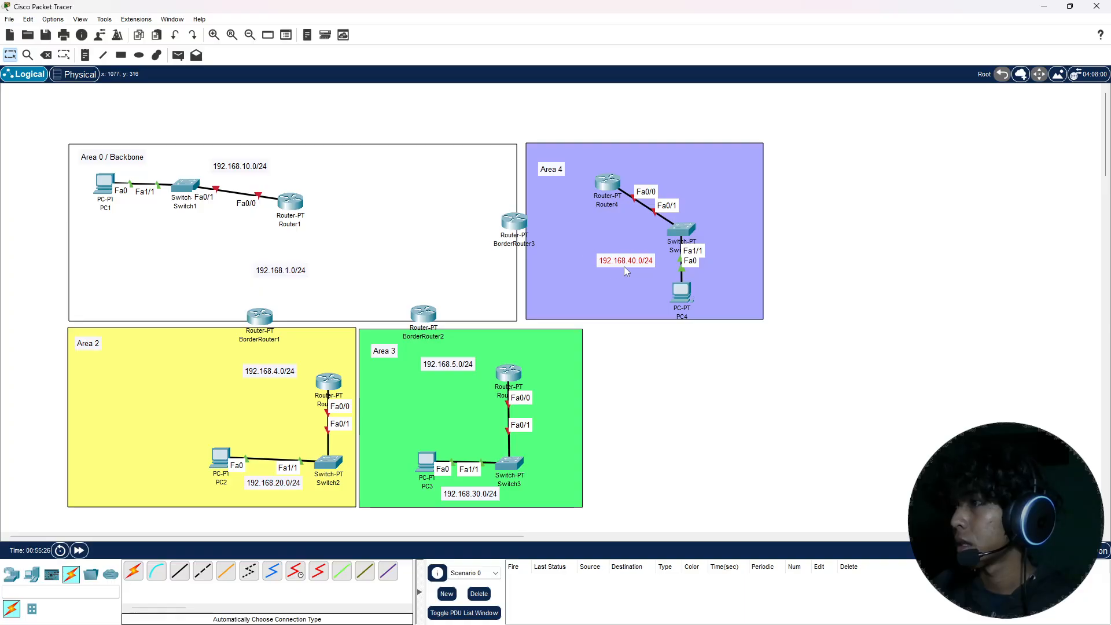
Step: Add a text note reading 192.168.6.0/24 in Area 4, between BorderRouter3 and Router4
key(n)
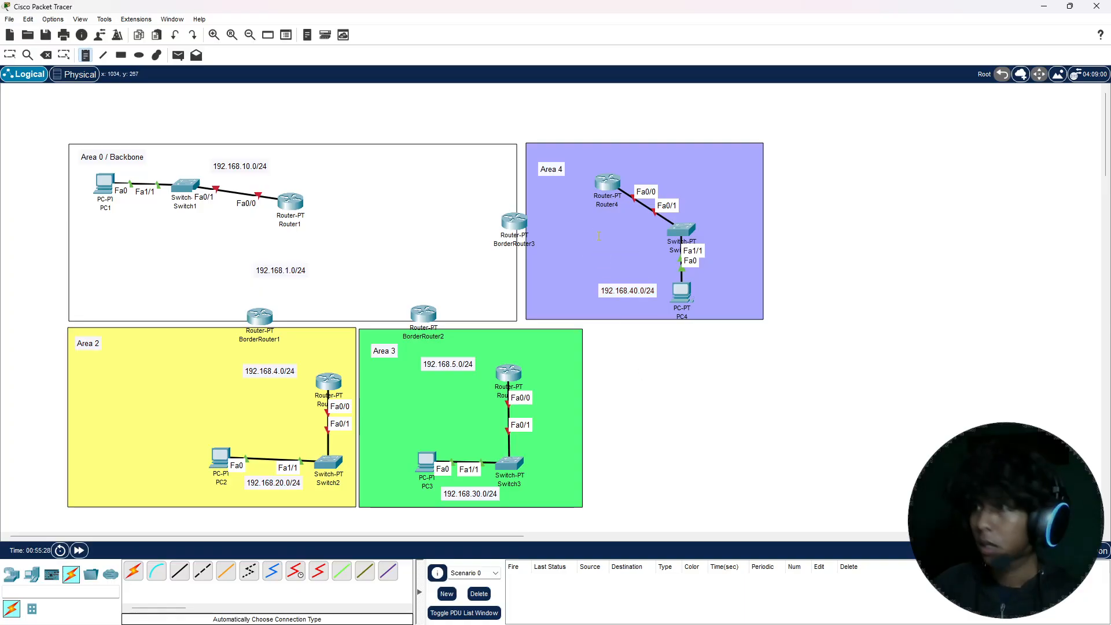
click(558, 219)
text(192)
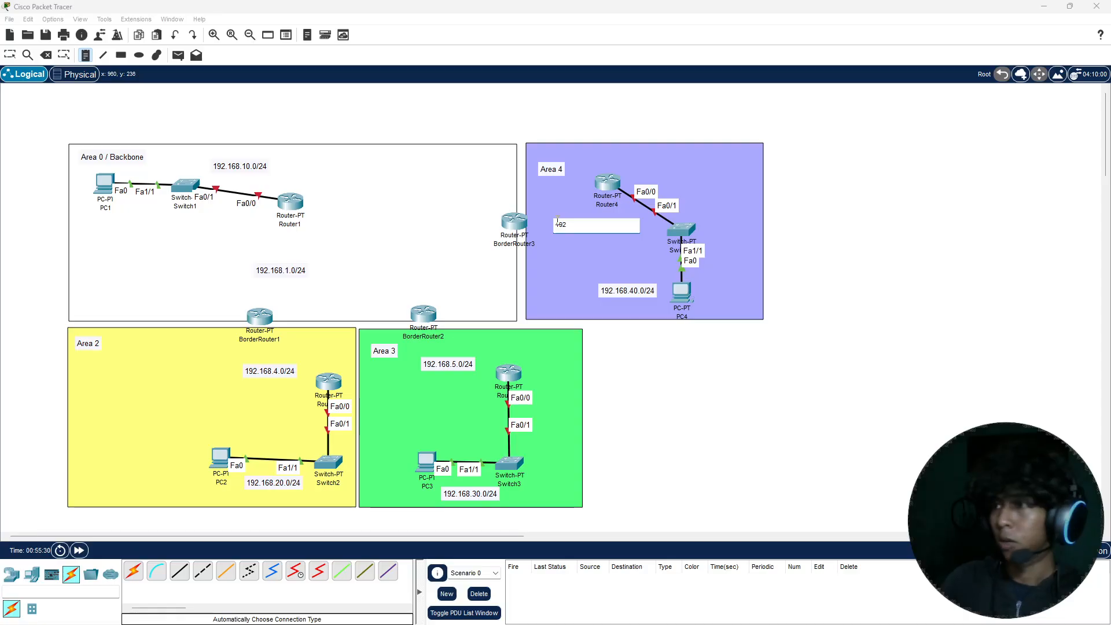
text(.168)
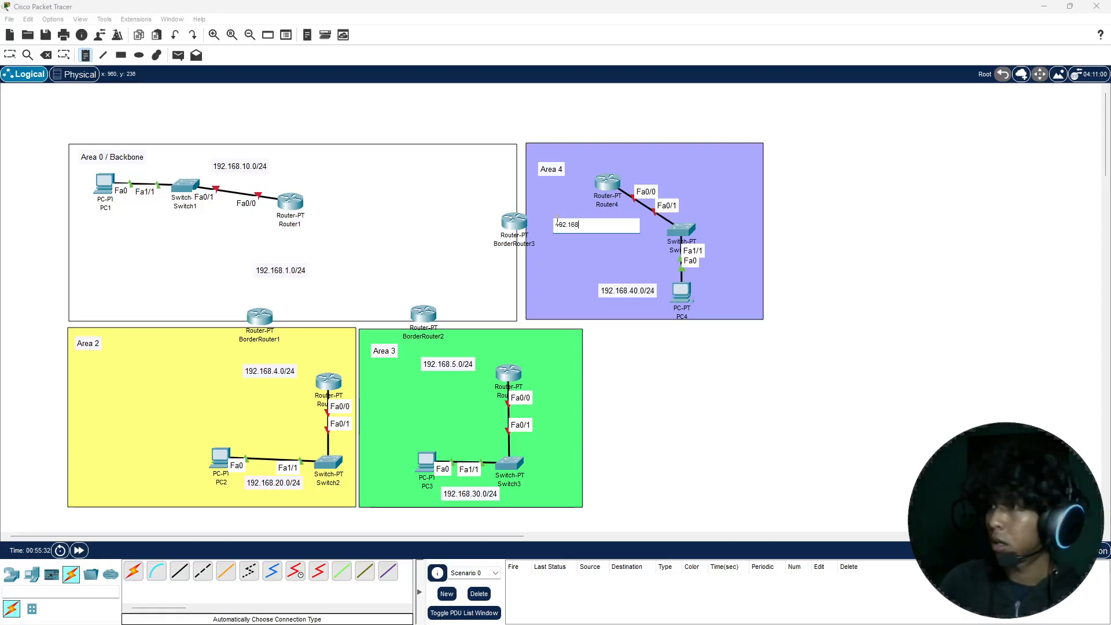
text(.)
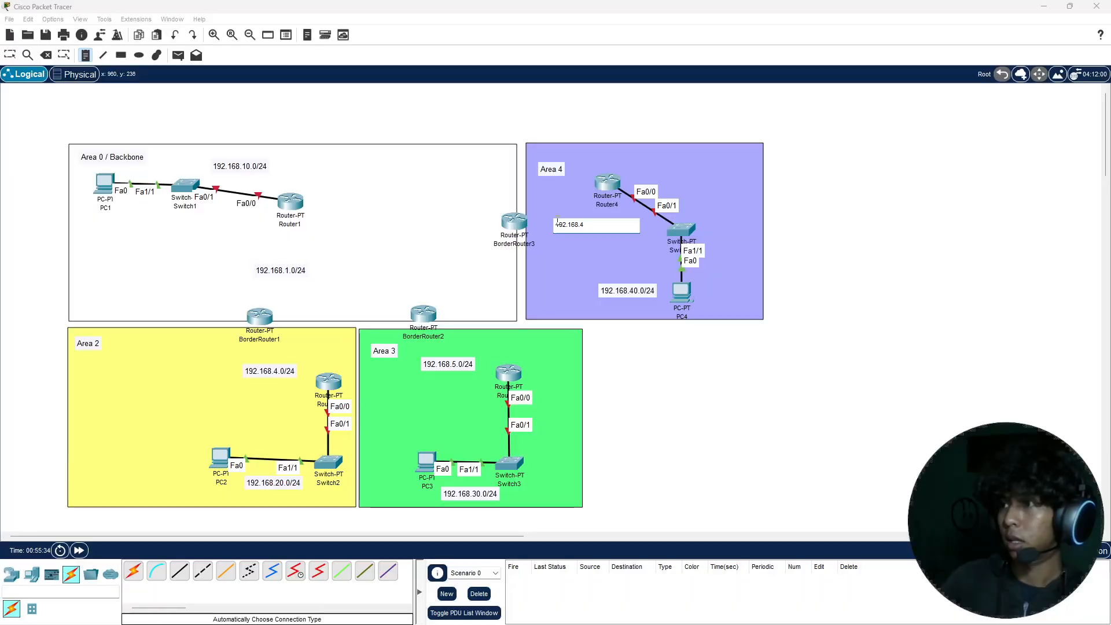
text(6.0)
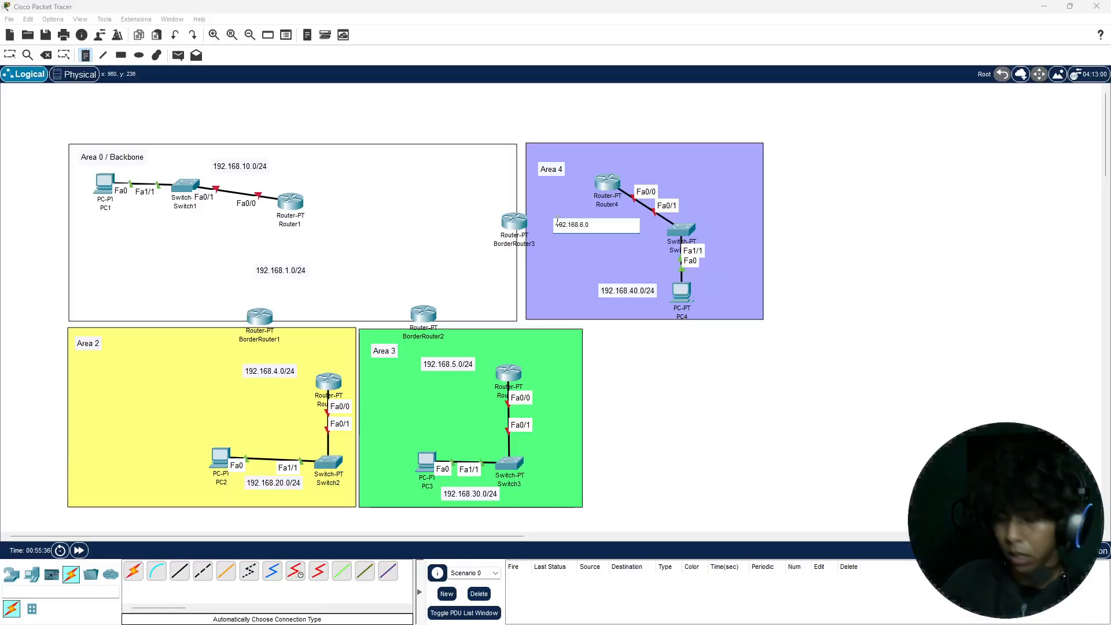
text(/24)
key(Escape)
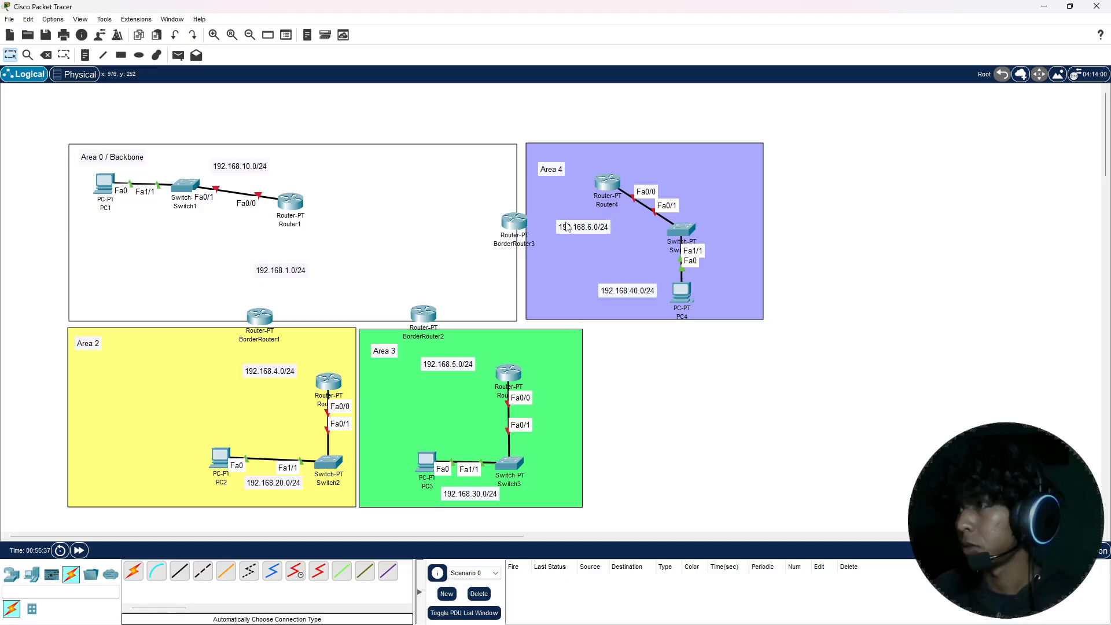
Step: Add a text note reading 192.168.3.0/24 in Area 0 and place it in the upper part, between Router1 and BorderRouter3
key(n)
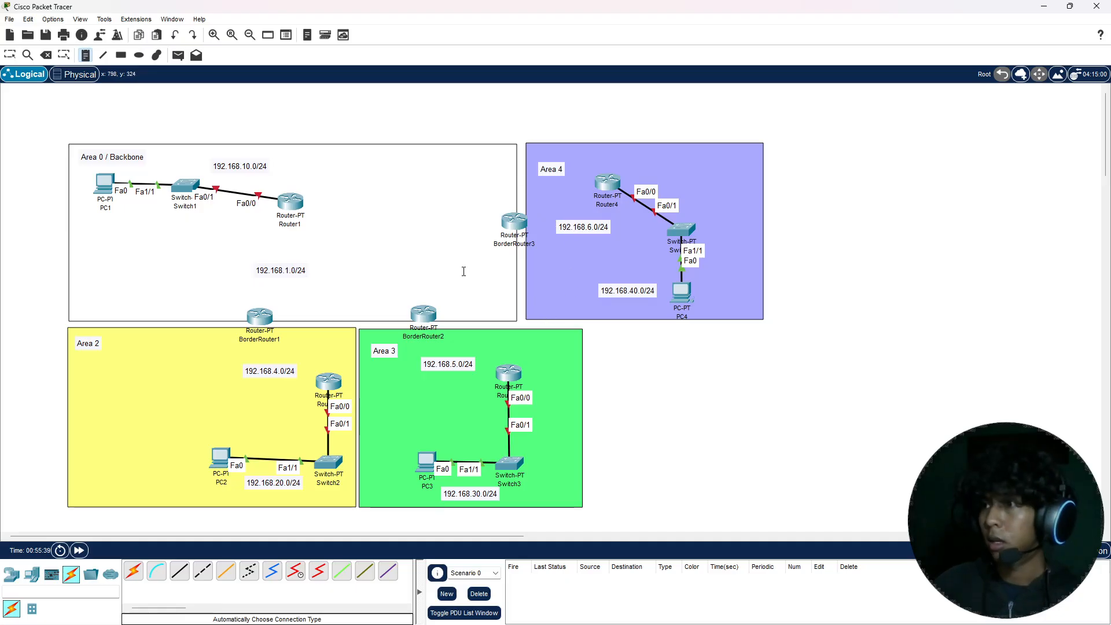
click(447, 264)
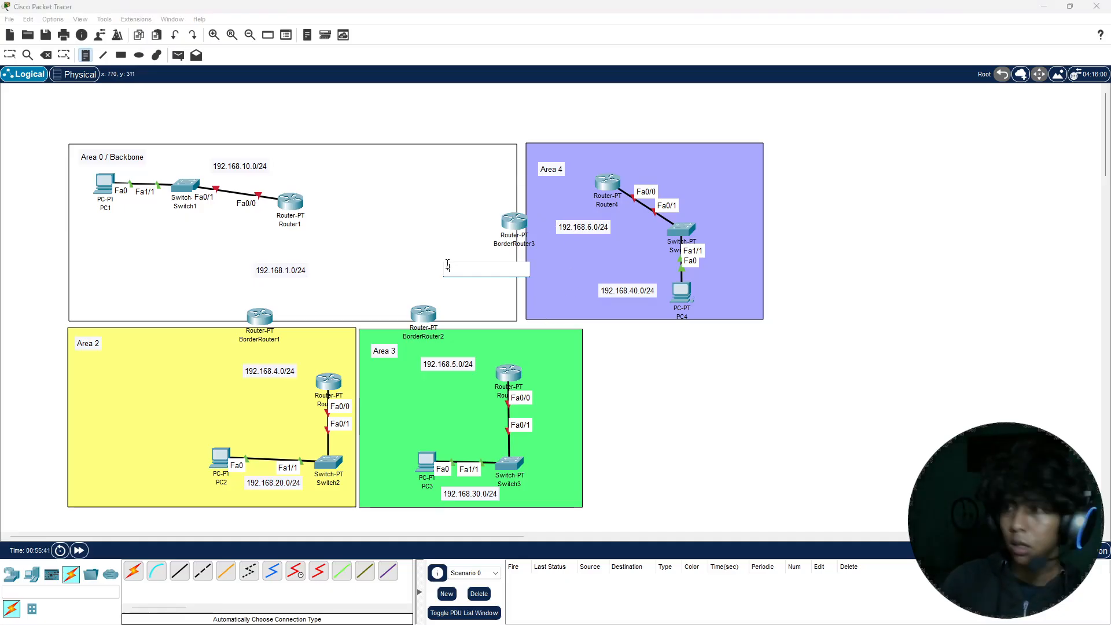
text(192.168)
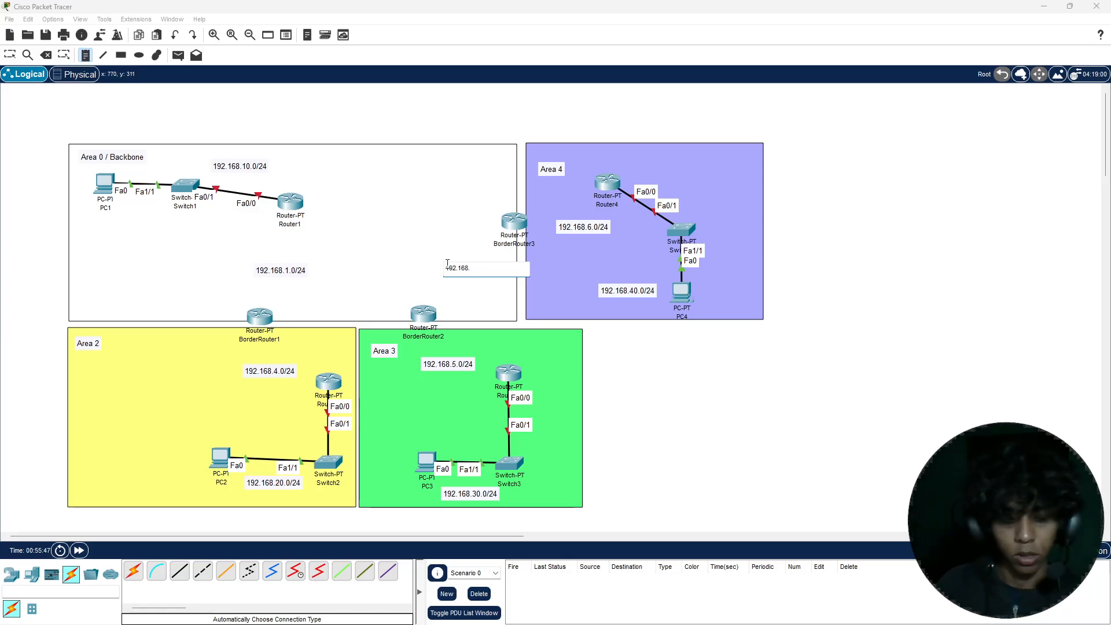
text(.3.)
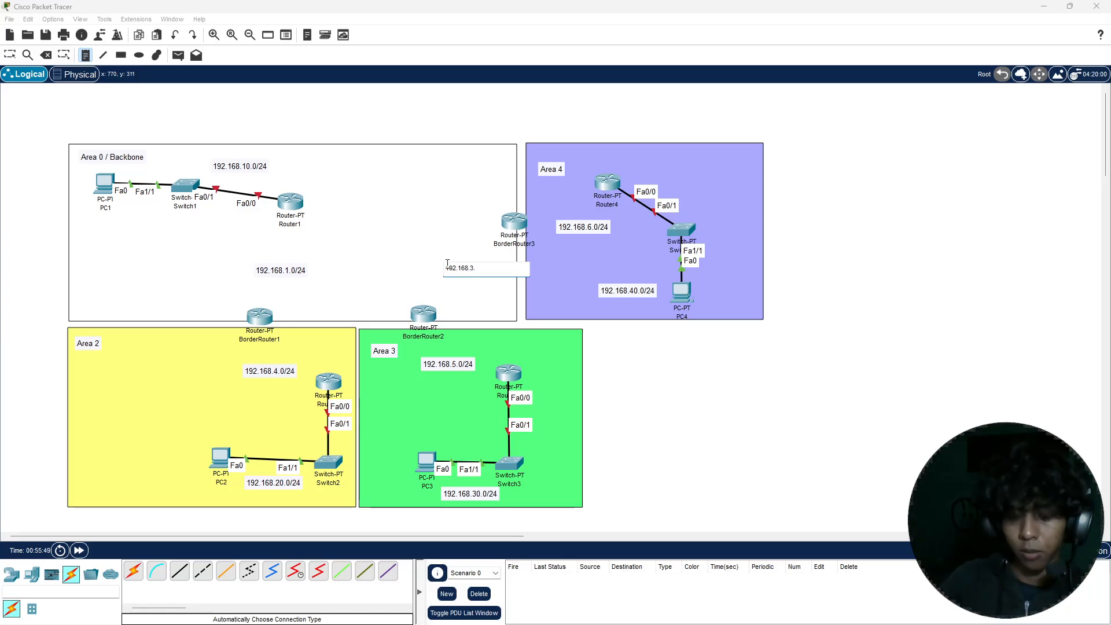
text(0/24)
key(Escape)
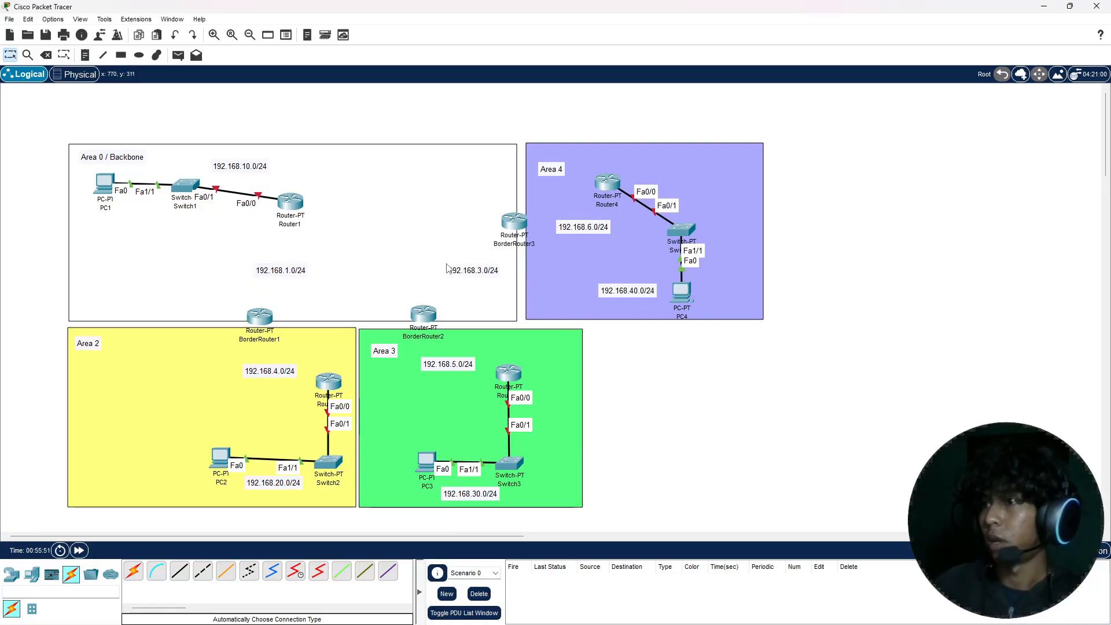
drag(459, 276, 408, 193)
Step: Add a text note reading 192.168.2.0/24 in Area 0 and place it just above BorderRouter2
key(n)
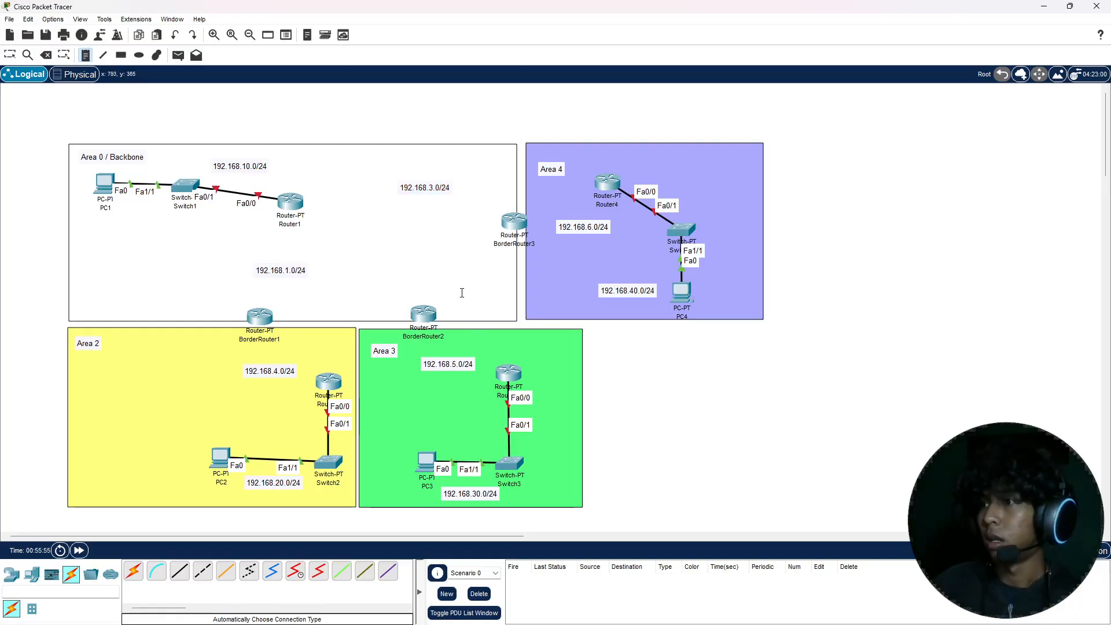
click(462, 289)
text(192)
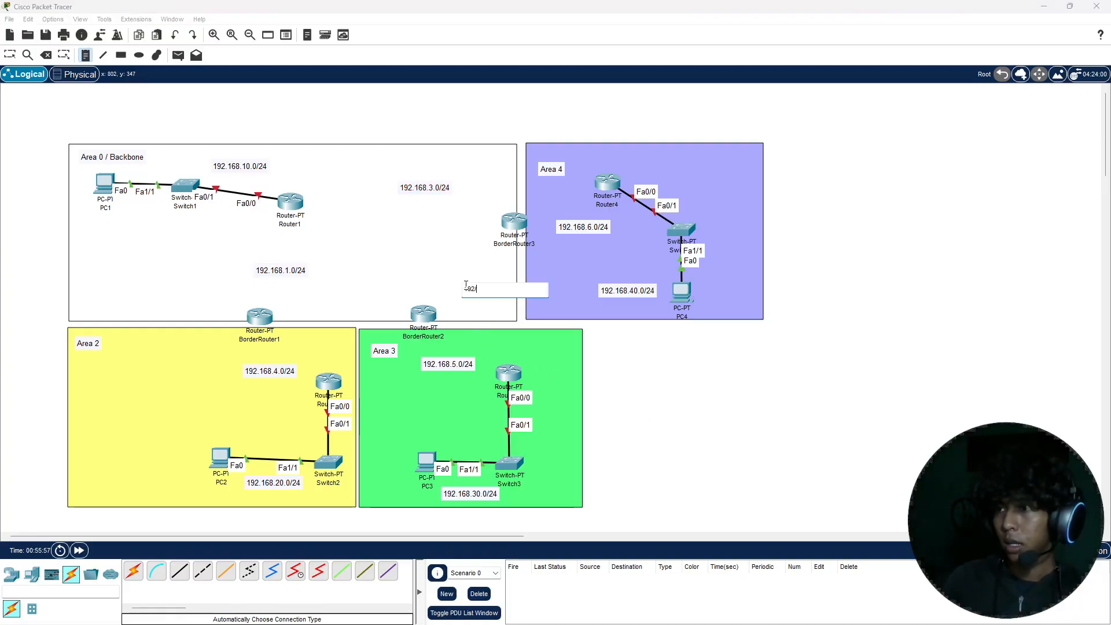
text(.168)
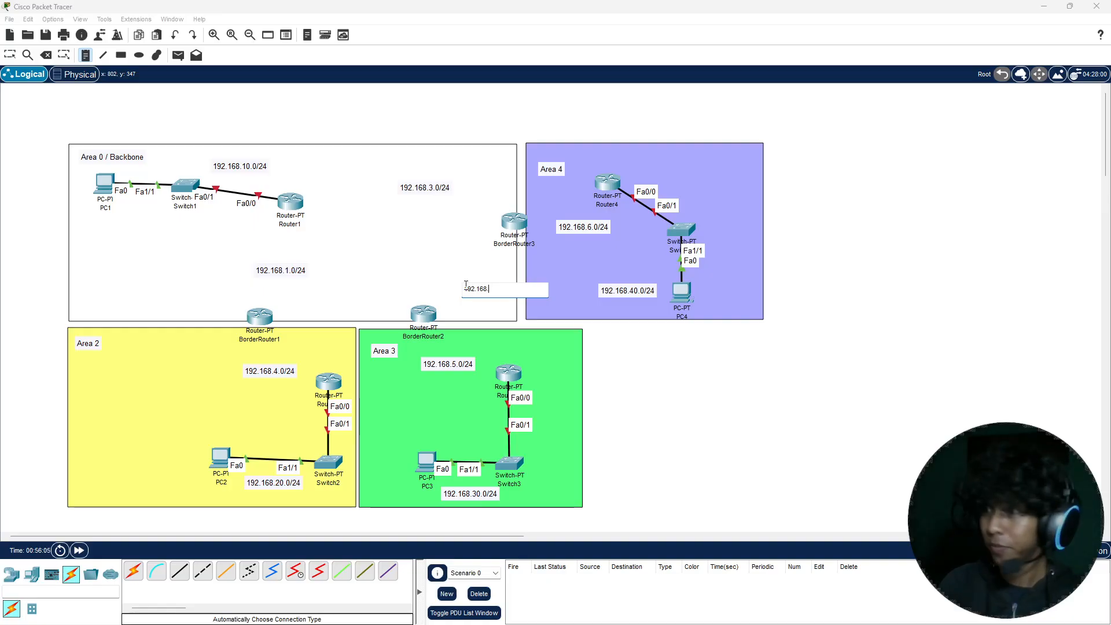
text(.2.0)
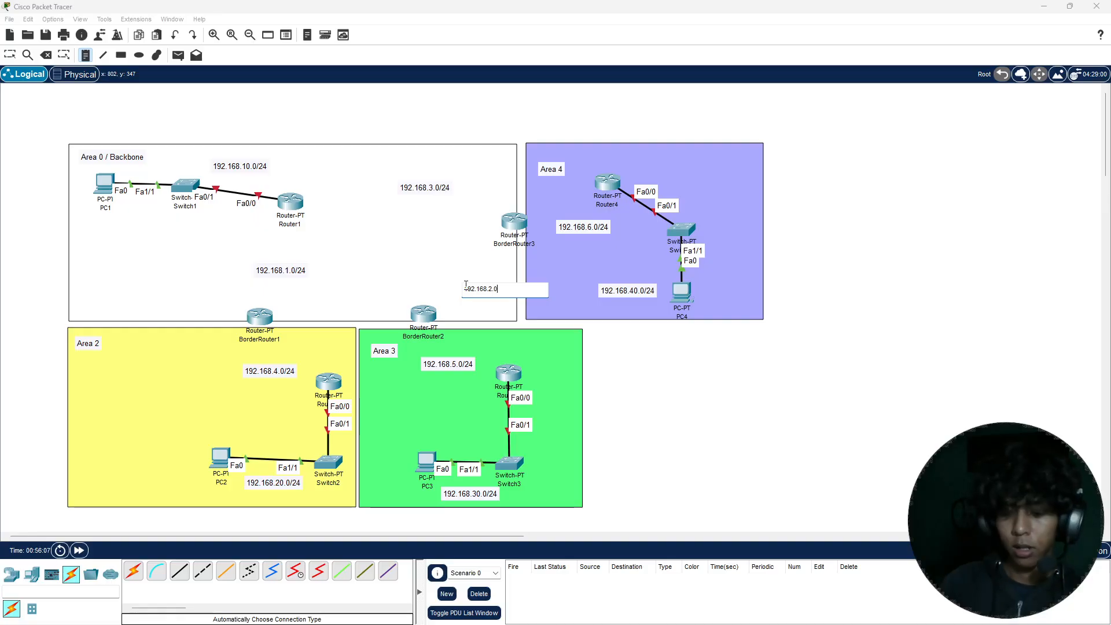
text(/24)
key(Escape)
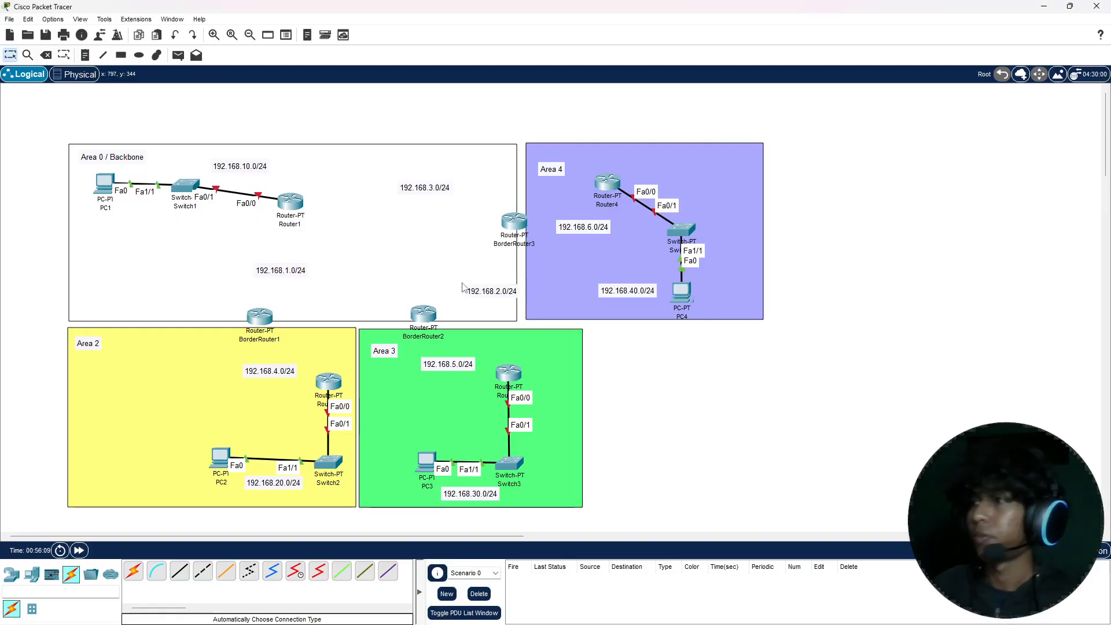
drag(479, 293, 418, 265)
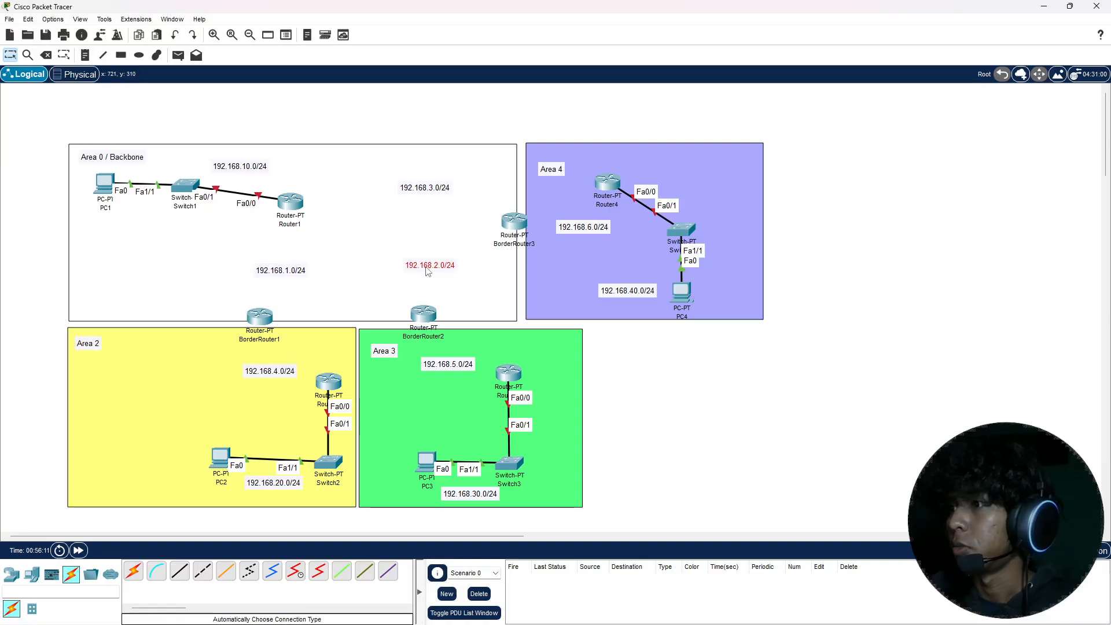
click(669, 372)
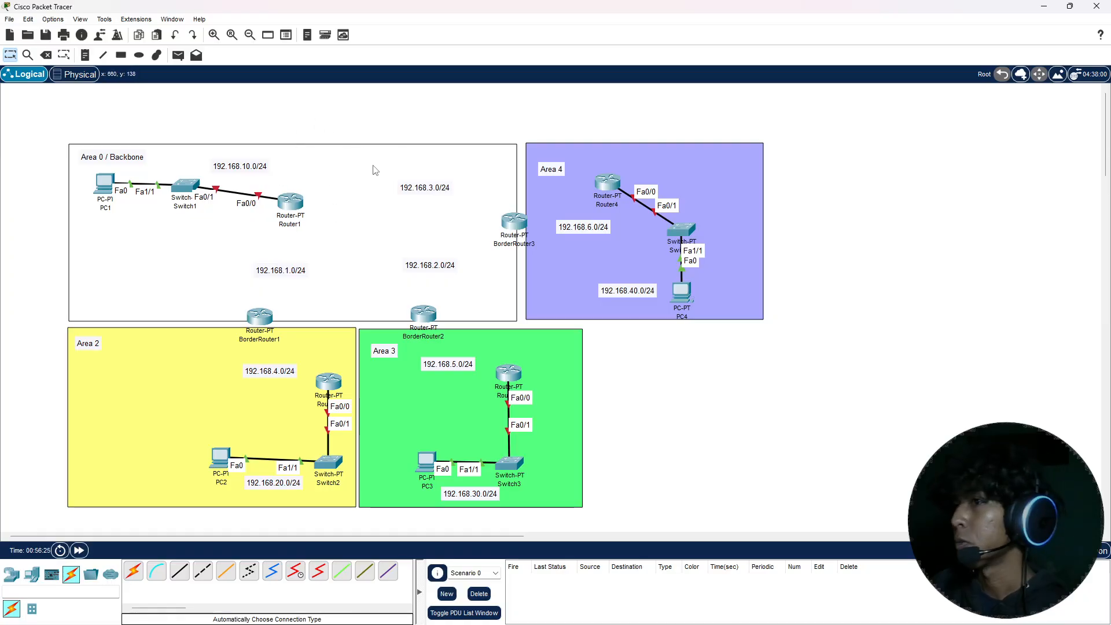
Step: Shift Router1 and the 192.168.10.0/24 note slightly toward Switch1, and turn on Router1's FastEthernet0/0 port
drag(293, 202, 248, 178)
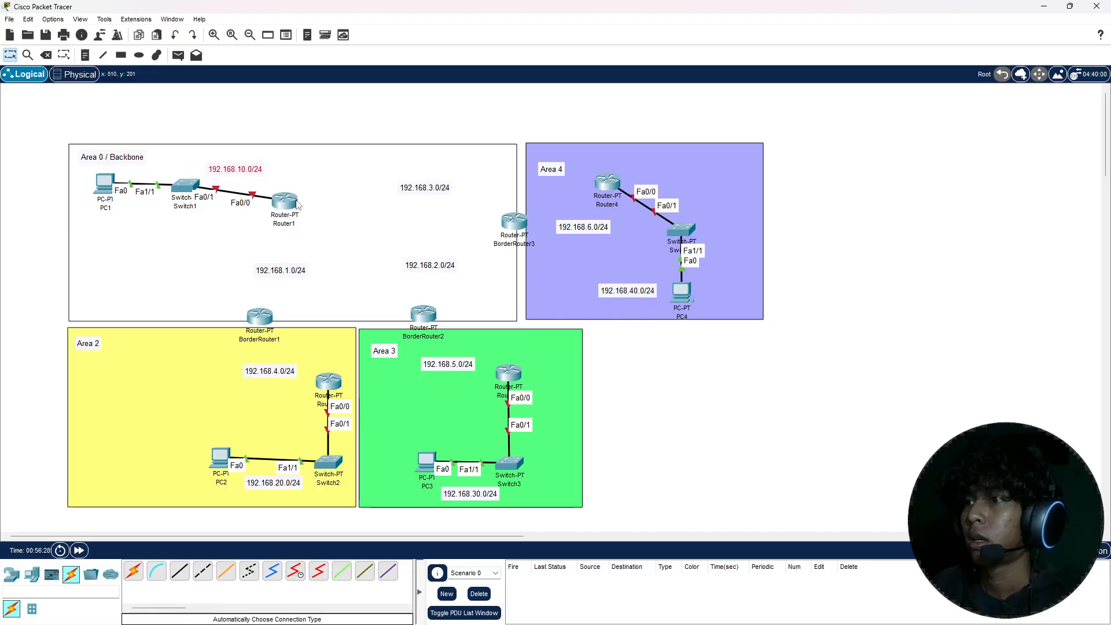
double_click(284, 201)
drag(496, 143, 422, 142)
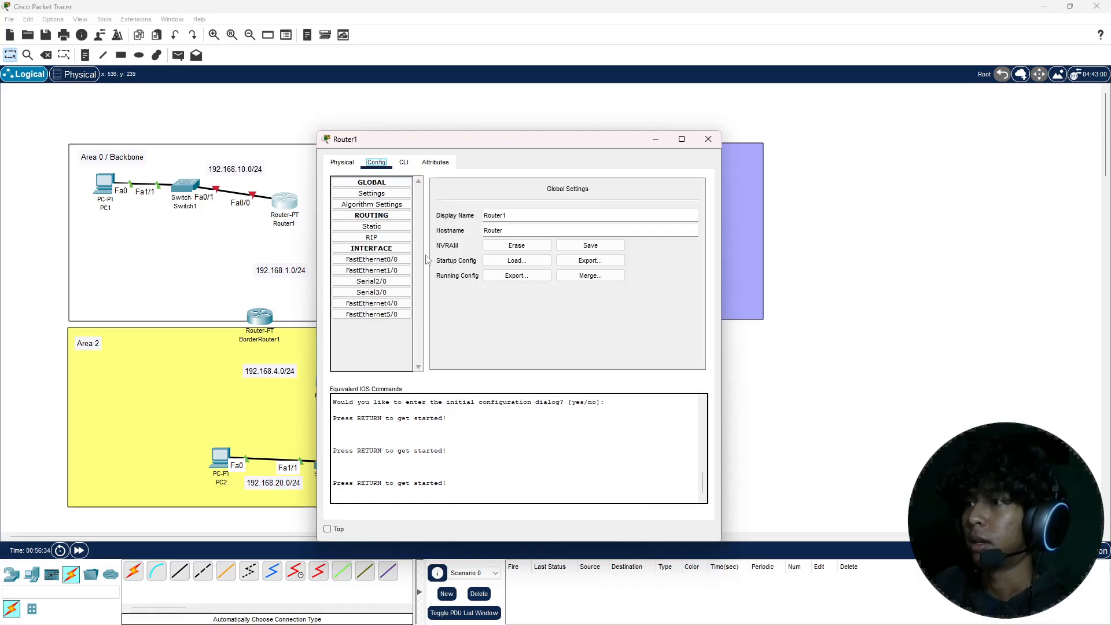
click(389, 260)
click(687, 202)
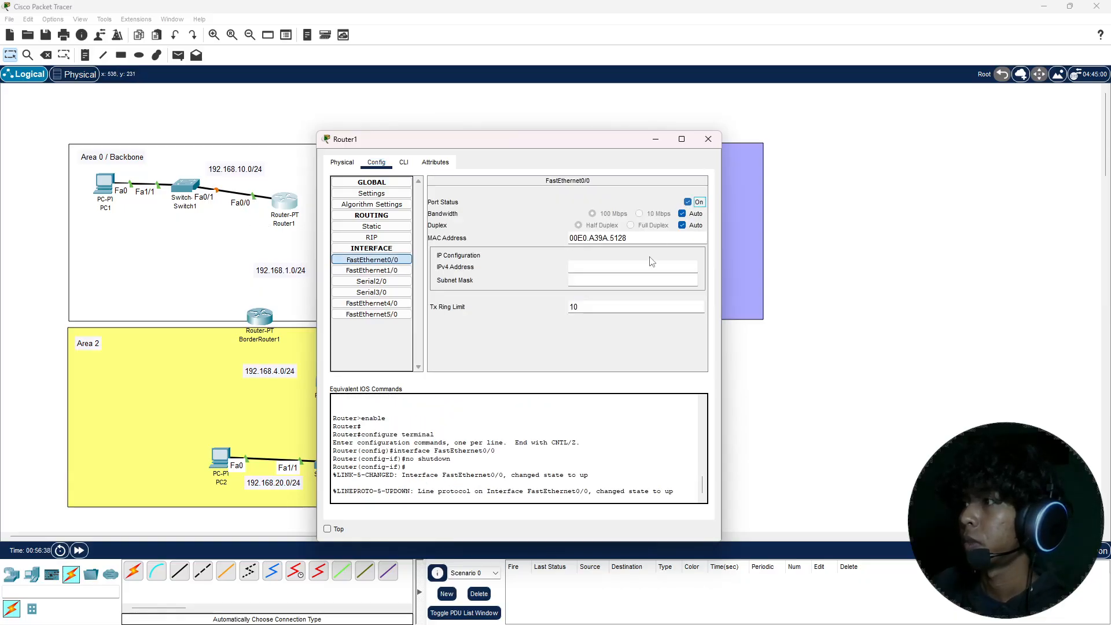
Step: Assign IPv4 address 192.168.10.1 with subnet mask 255.255.255.0 to Router1's FastEthernet0/0 and close its configuration
click(660, 266)
text(192)
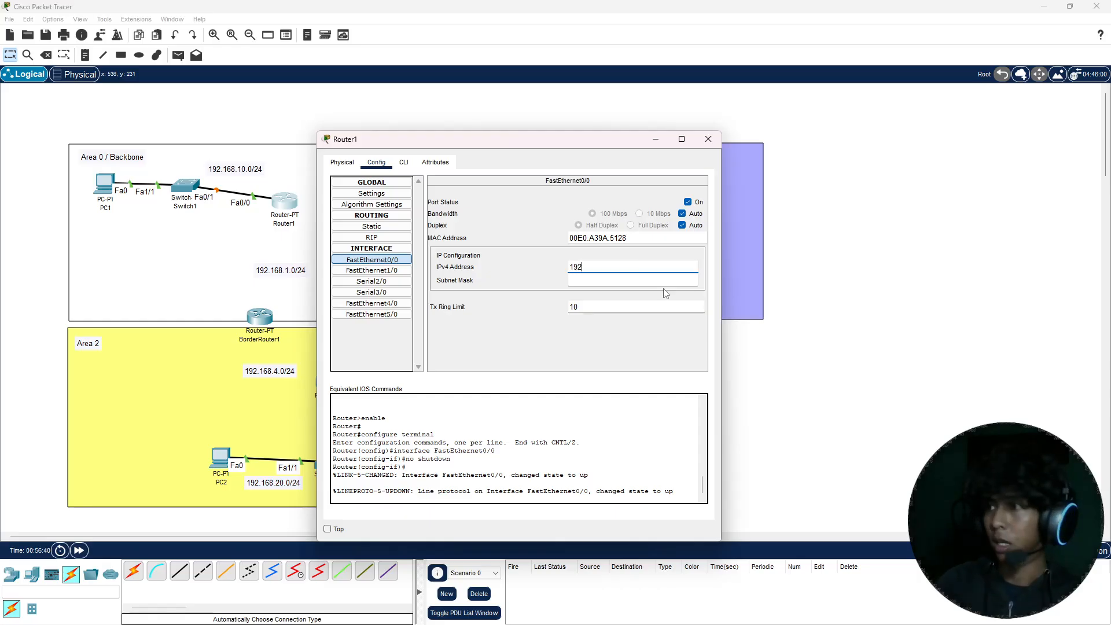
text(.168.)
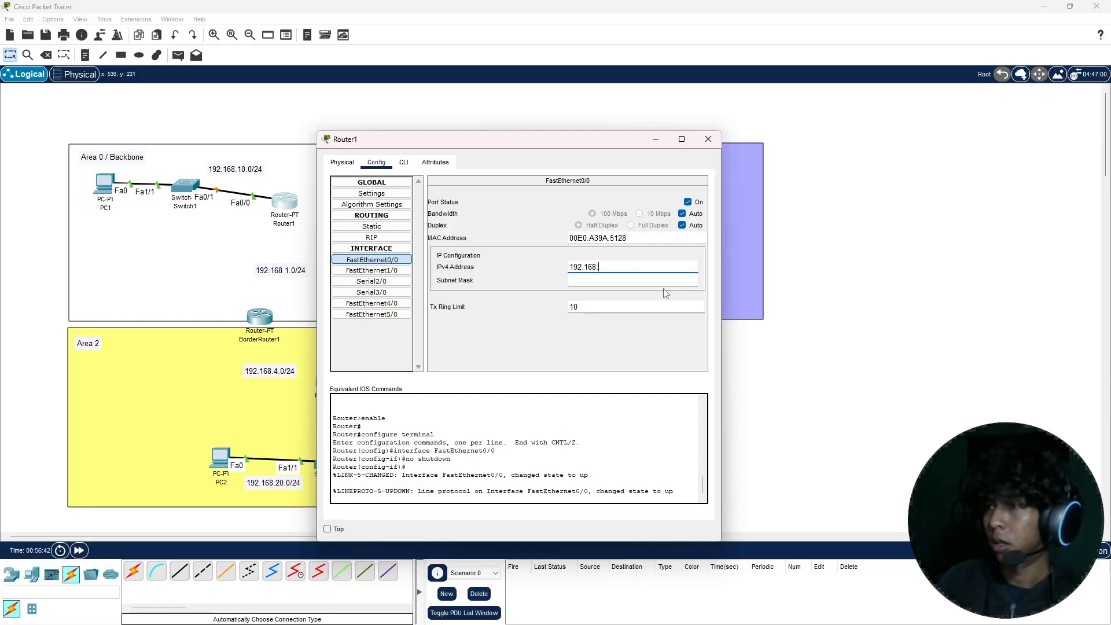
text(10.1)
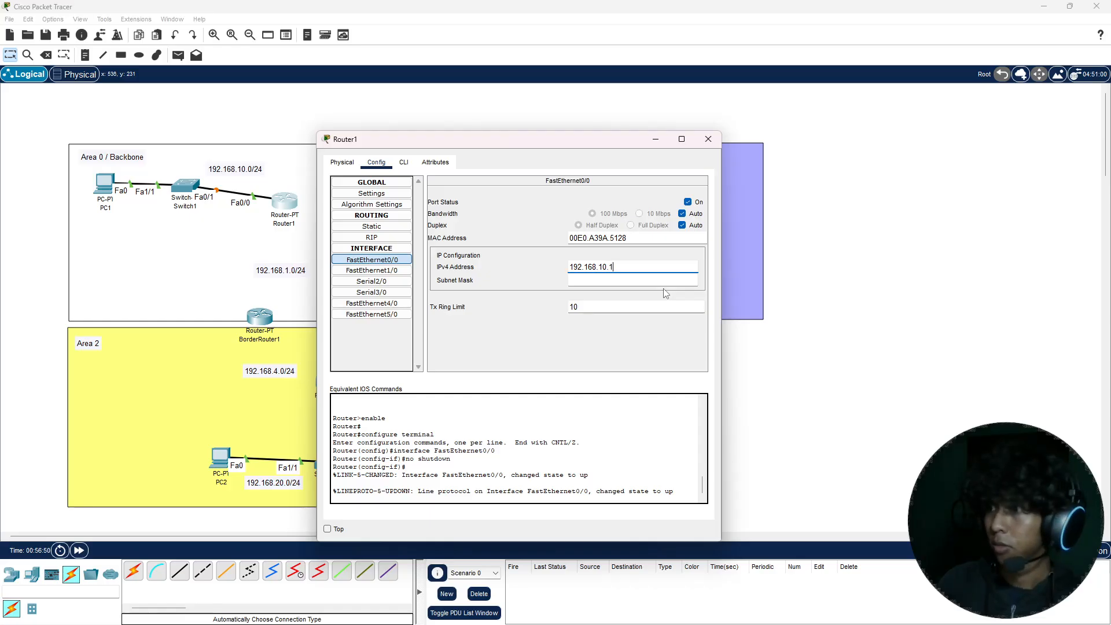
key(Return)
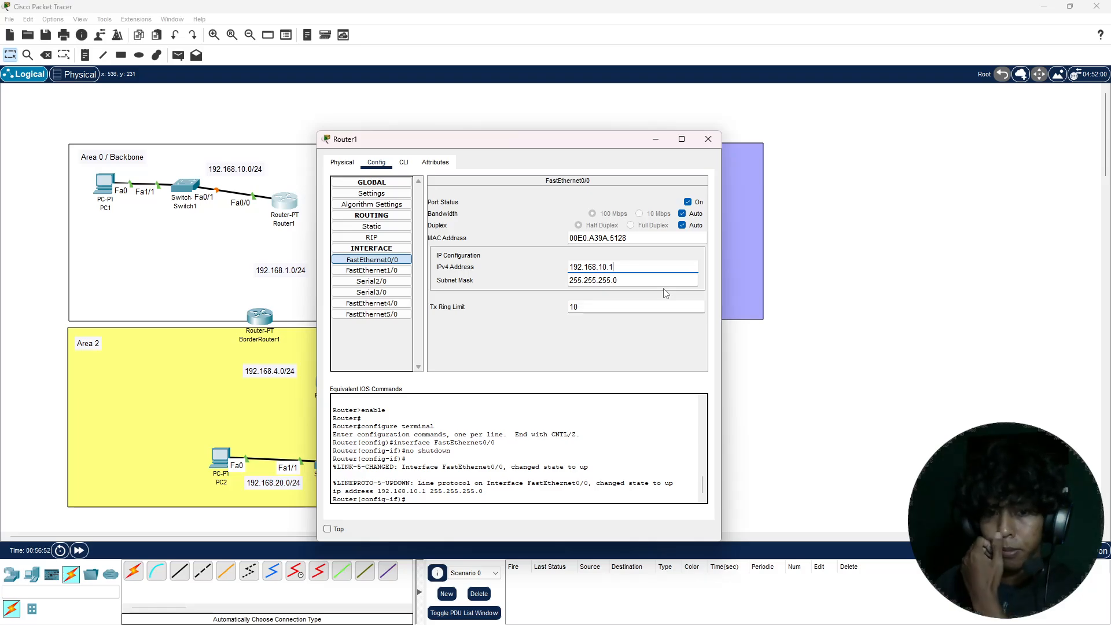
click(707, 139)
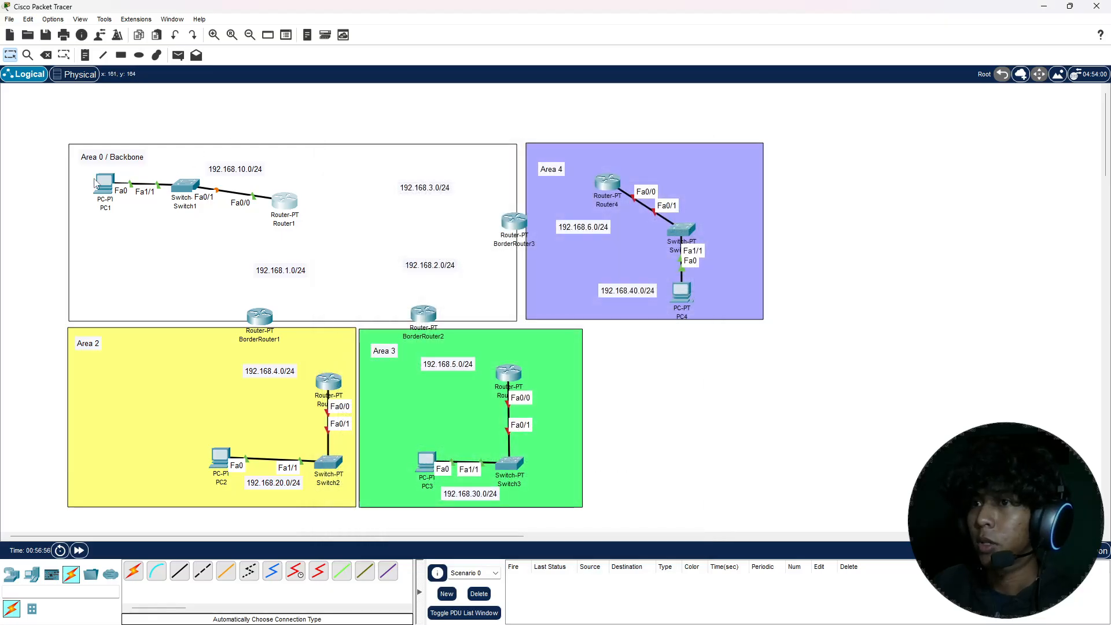
Step: Give PC1 the static IPv4 address 192.168.10.2 with subnet mask 255.255.255.0
click(116, 184)
click(113, 184)
click(483, 168)
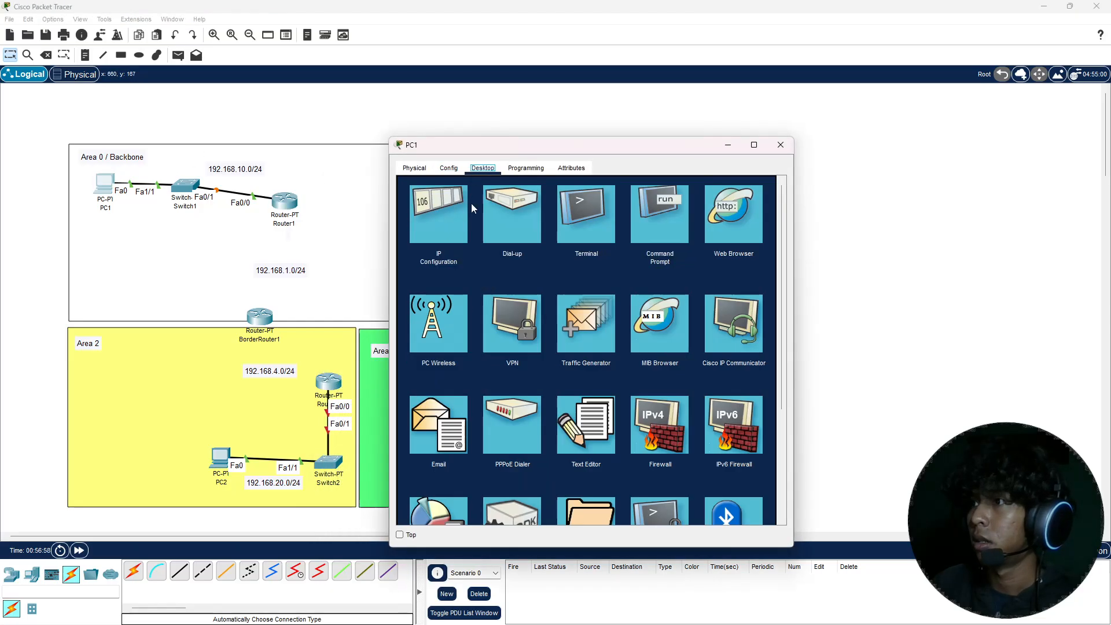
click(471, 203)
click(540, 252)
text(1)
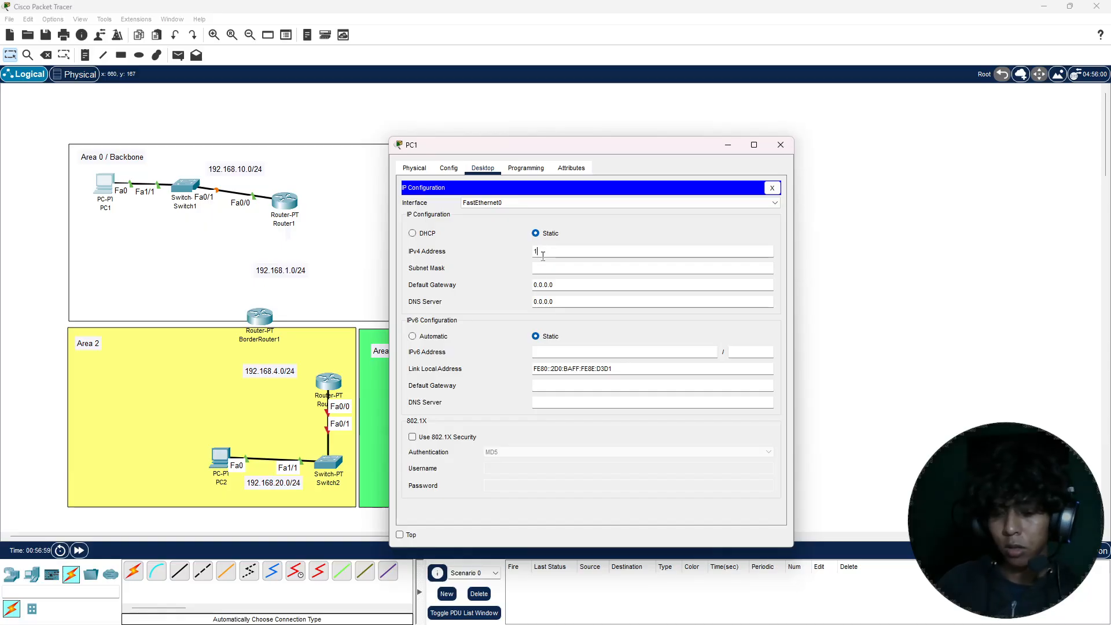
text(92.168)
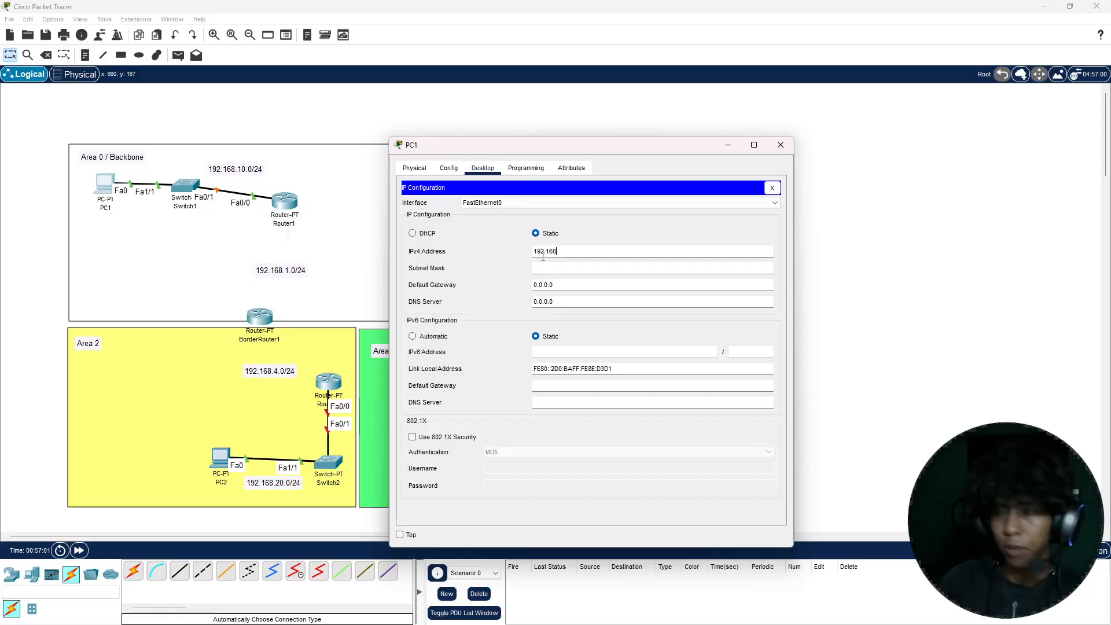
text(10.2)
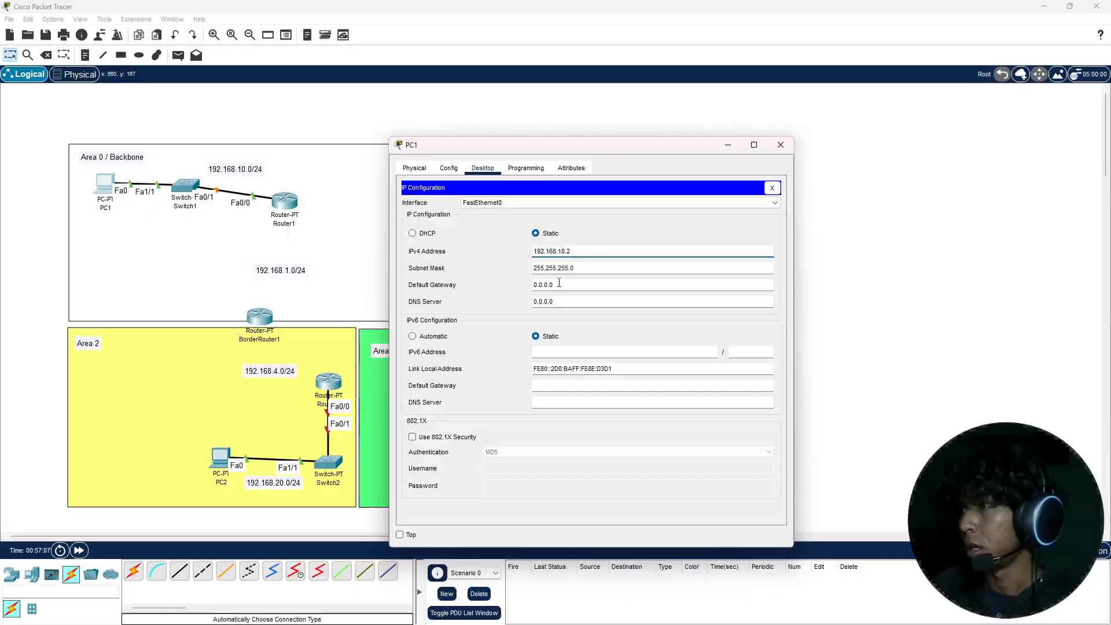
Step: Set PC1's default gateway to 192.168.10.1 and close its configuration
drag(555, 284, 527, 283)
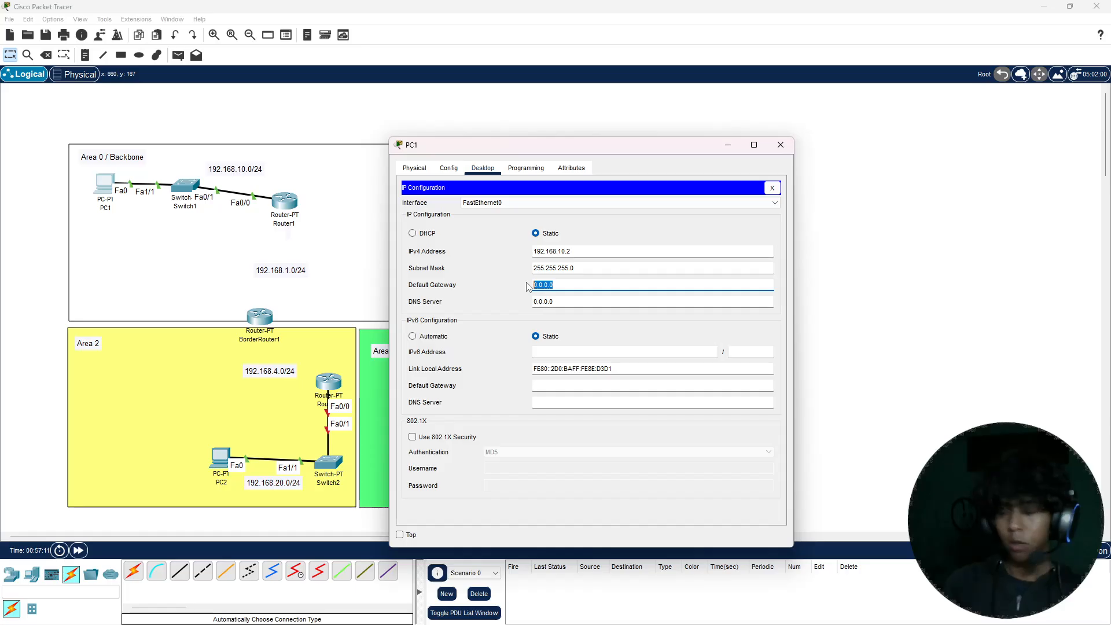
text(192)
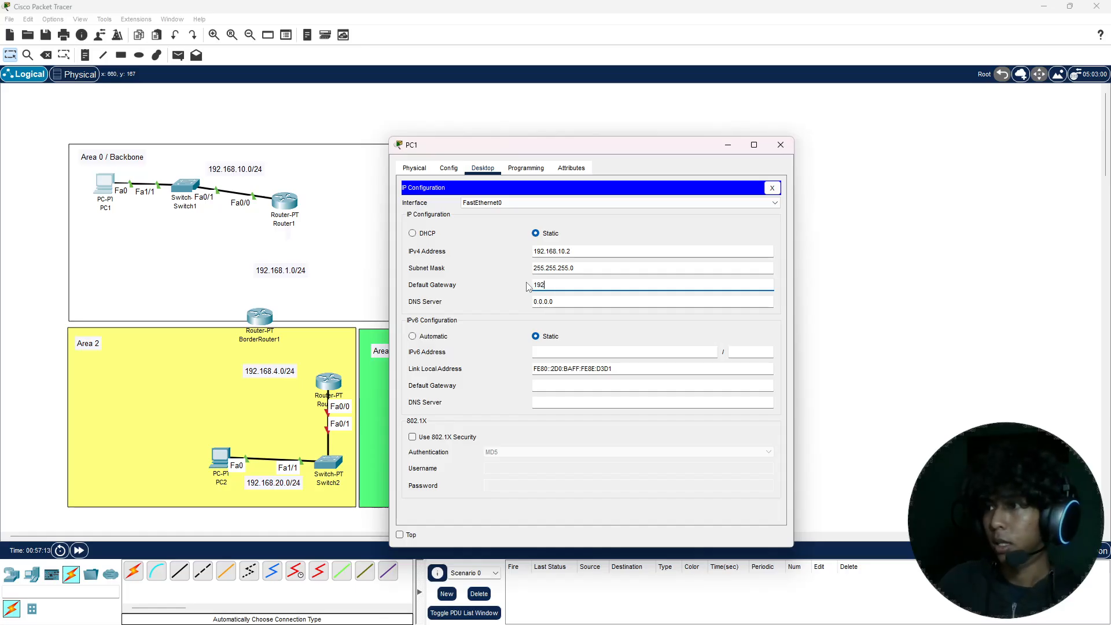
text(.168.10.1)
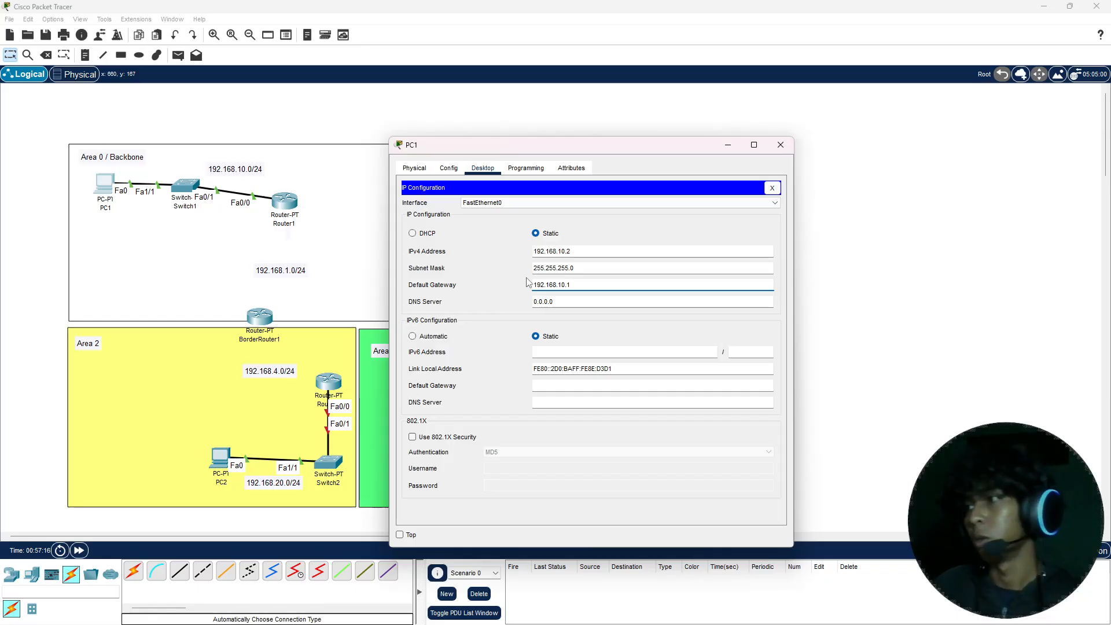
drag(576, 268, 531, 269)
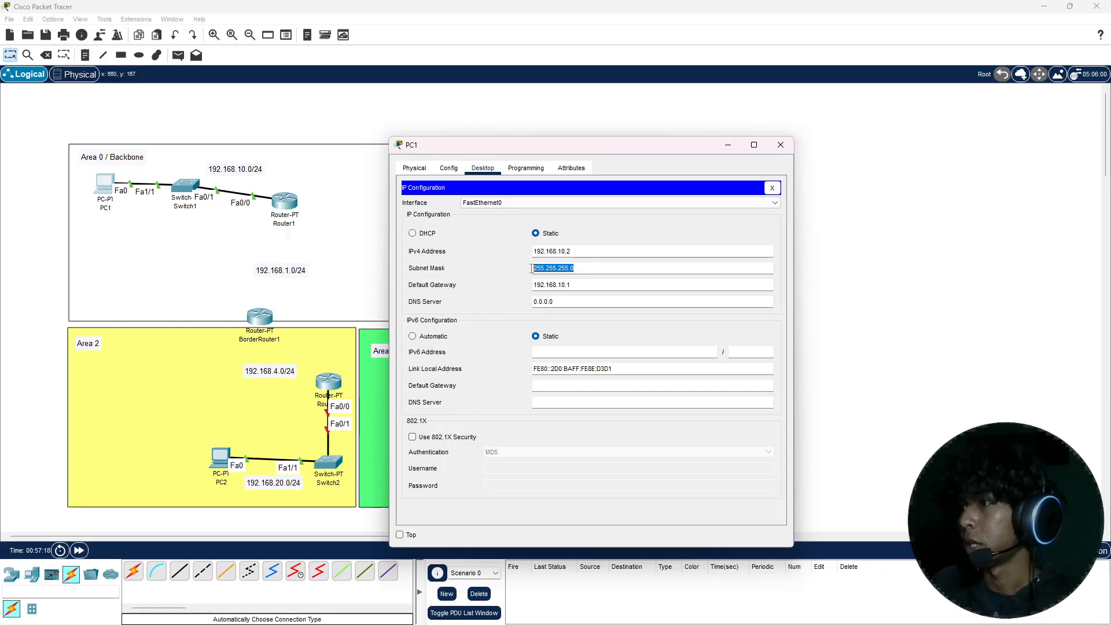
click(788, 145)
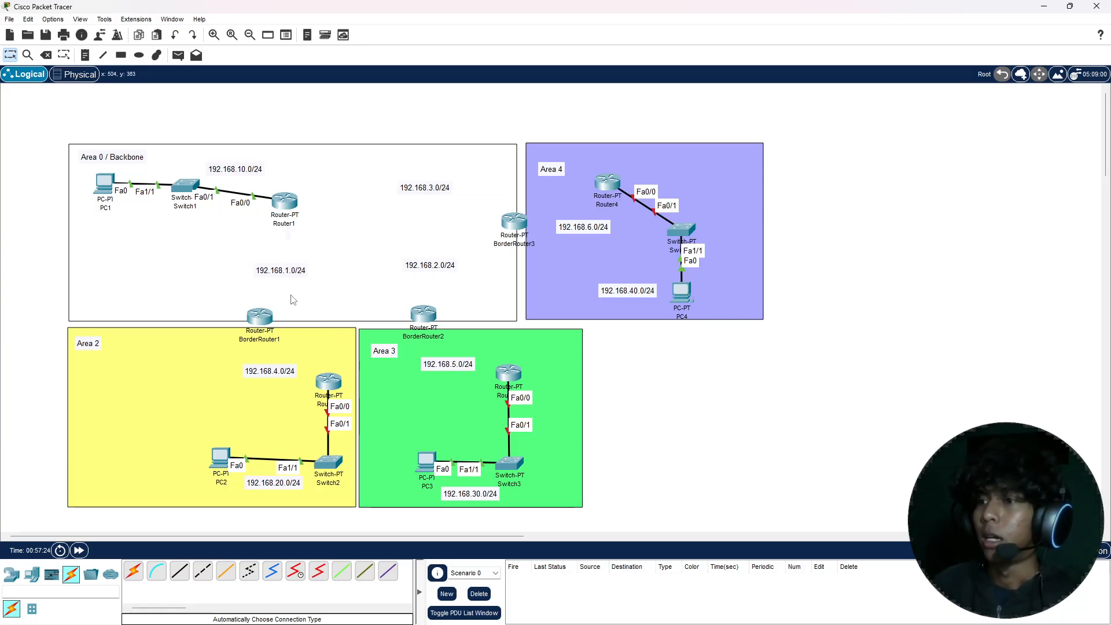
Step: Nudge PC2 slightly toward Switch2 in Area 2, and turn on Router2's FastEthernet0/0 port
mouse_move(230, 463)
mouse_down()
mouse_move(247, 465)
mouse_move(230, 467)
mouse_up()
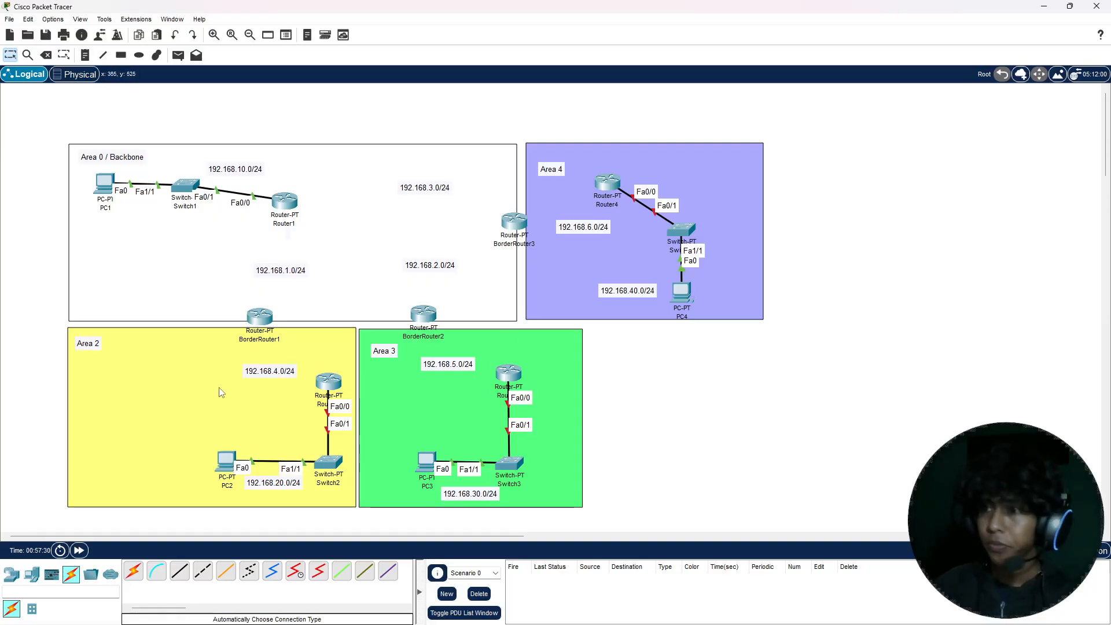
click(337, 382)
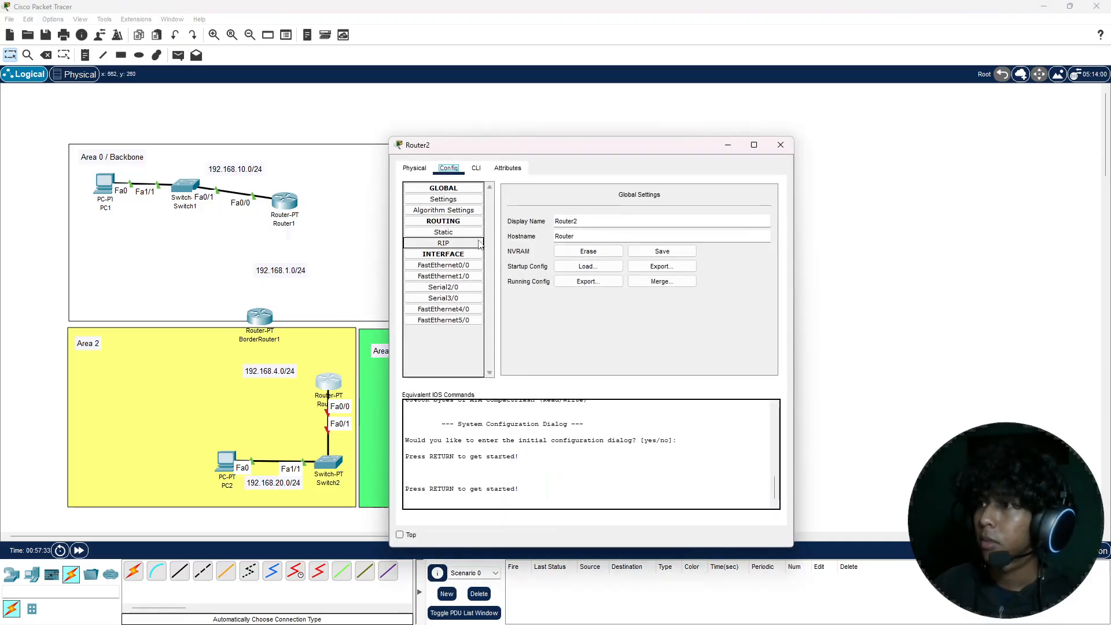
click(443, 265)
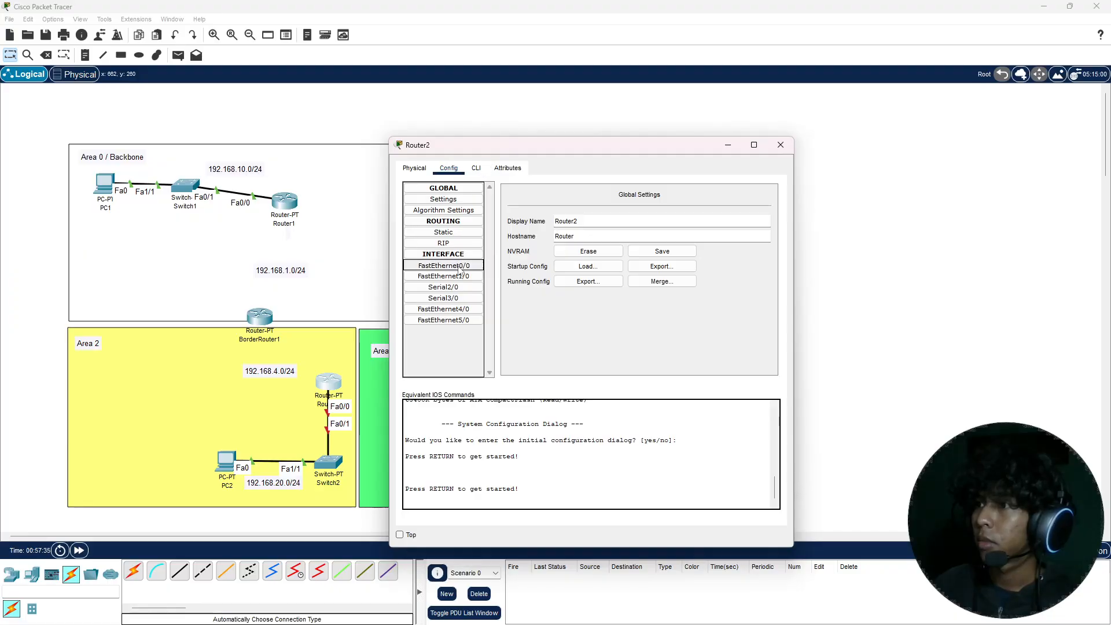
drag(574, 150, 630, 145)
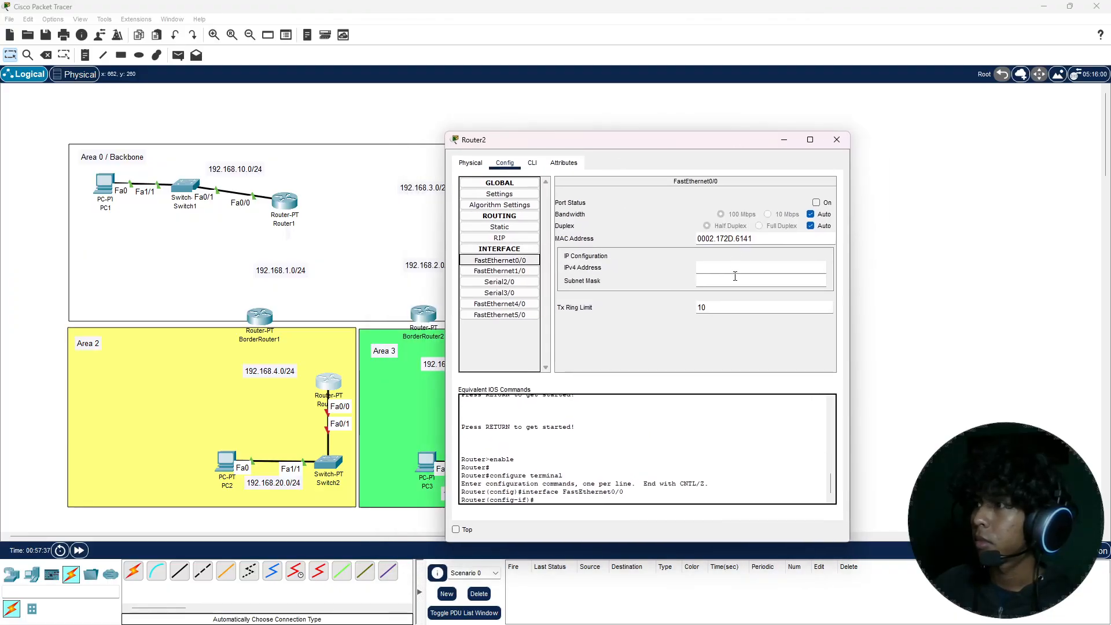
click(817, 202)
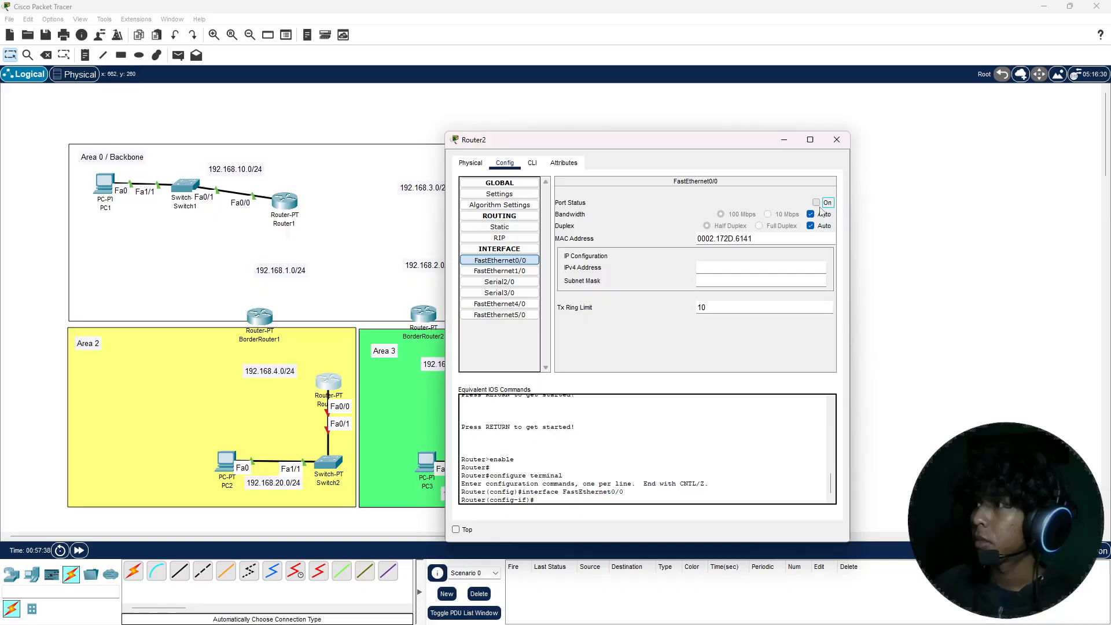
Step: Assign IPv4 address 192.168.20.1 with subnet mask 255.255.255.0 to Router2's FastEthernet0/0 and close its configuration
click(719, 269)
text(1982)
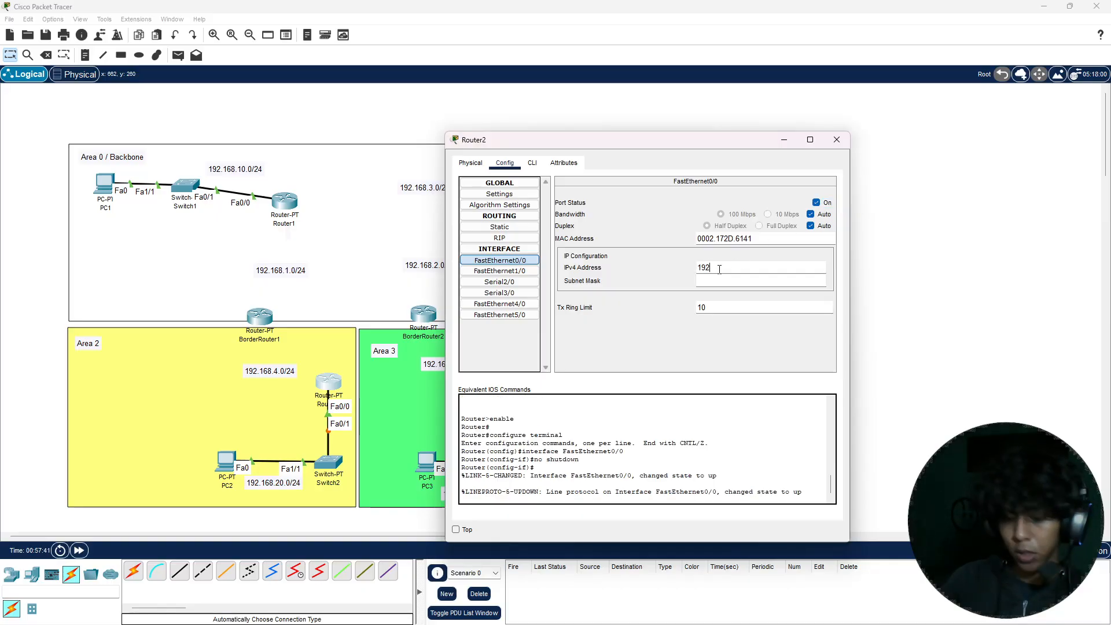
text(68.20)
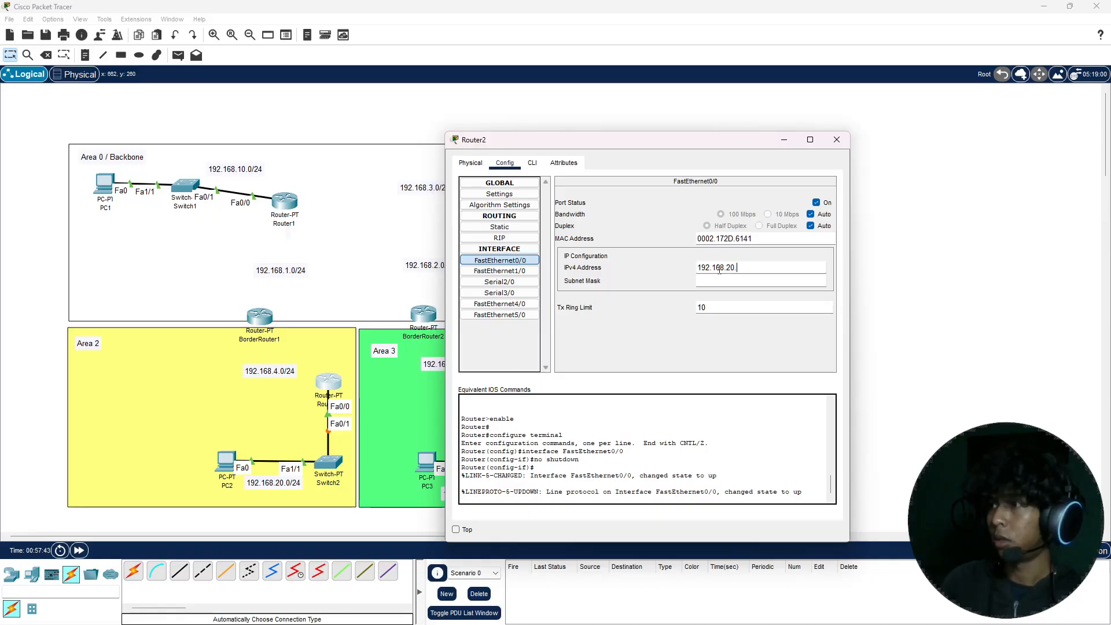
text(.1)
key(Tab)
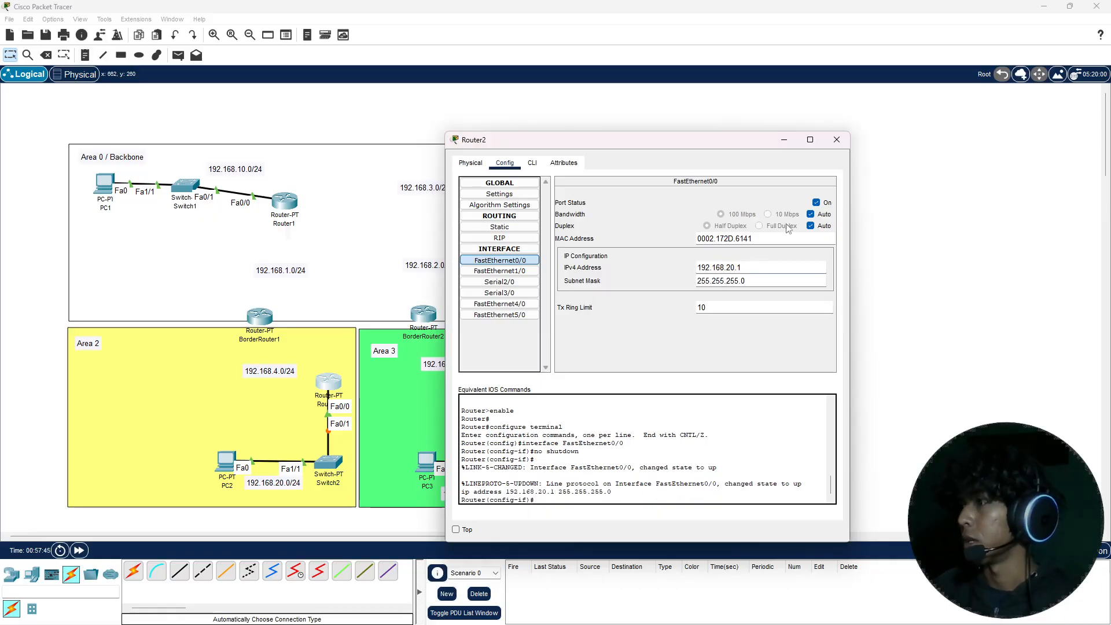
click(837, 140)
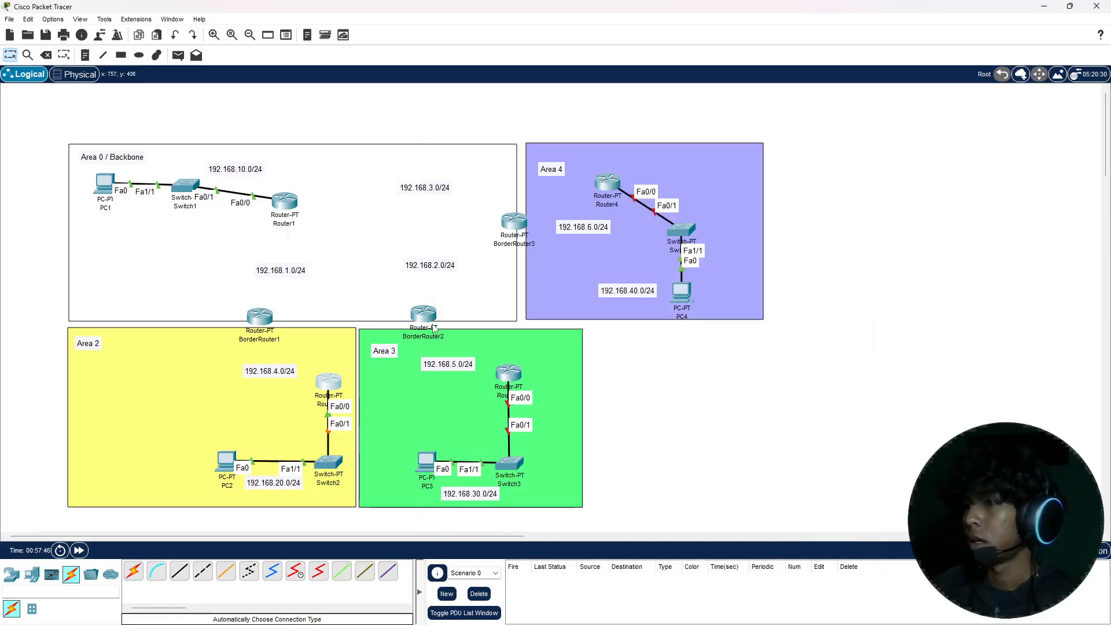
Step: Give PC2 the static IPv4 address 192.168.20.2 with subnet mask 255.255.255.0
click(226, 460)
click(483, 168)
click(449, 220)
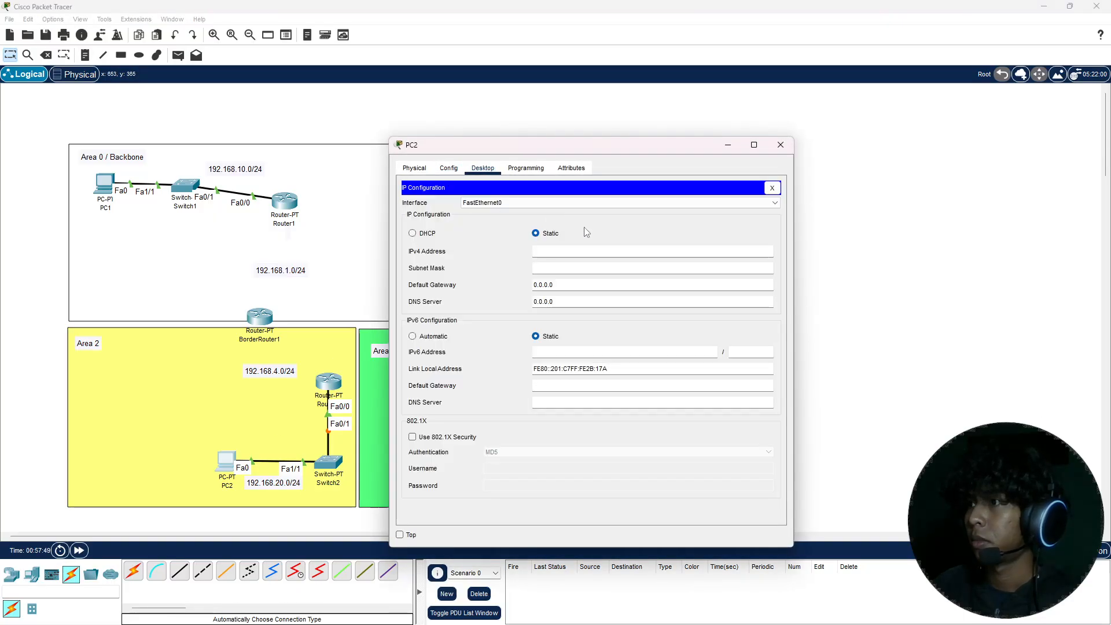
click(573, 249)
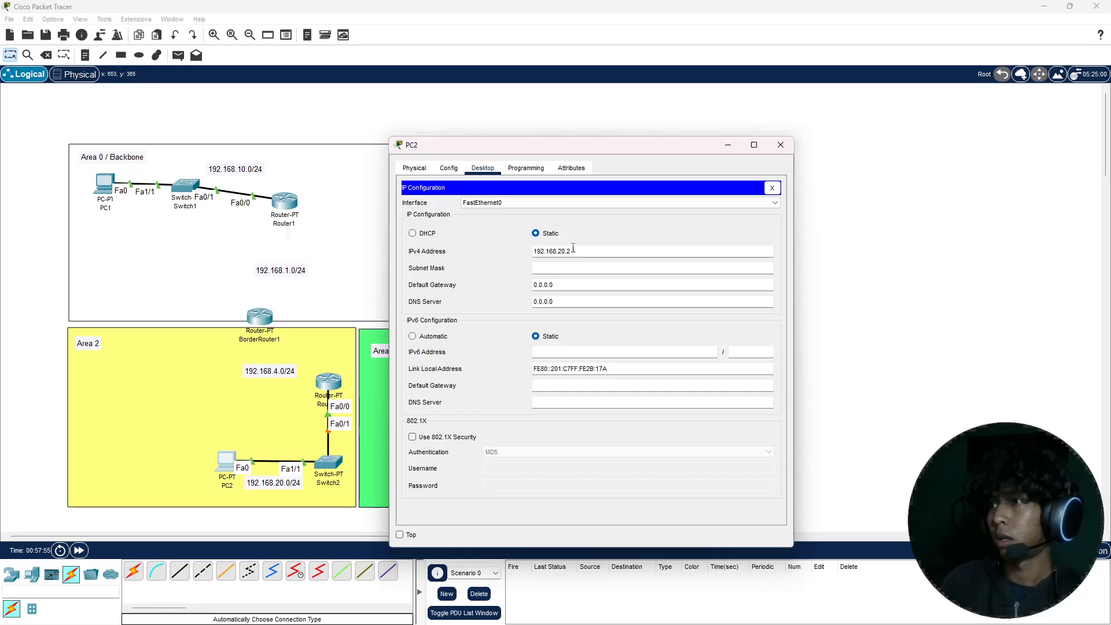
key(Return)
Step: Set PC2's default gateway to 192.168.20.1 and close its configuration
double_click(573, 250)
key(ctrl+c)
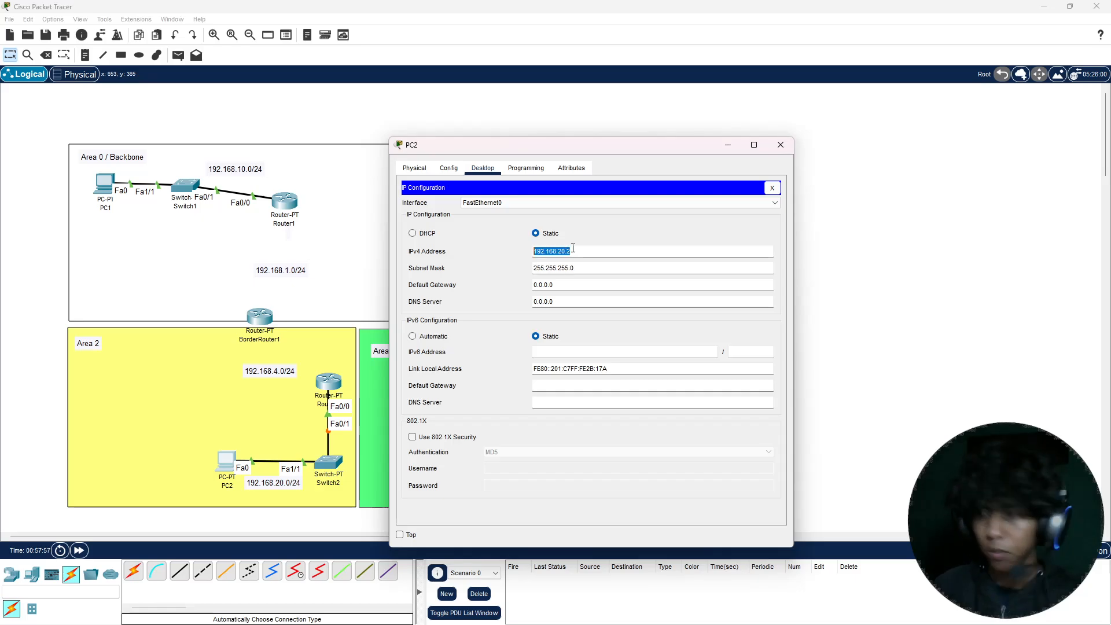
click(560, 284)
double_click(560, 285)
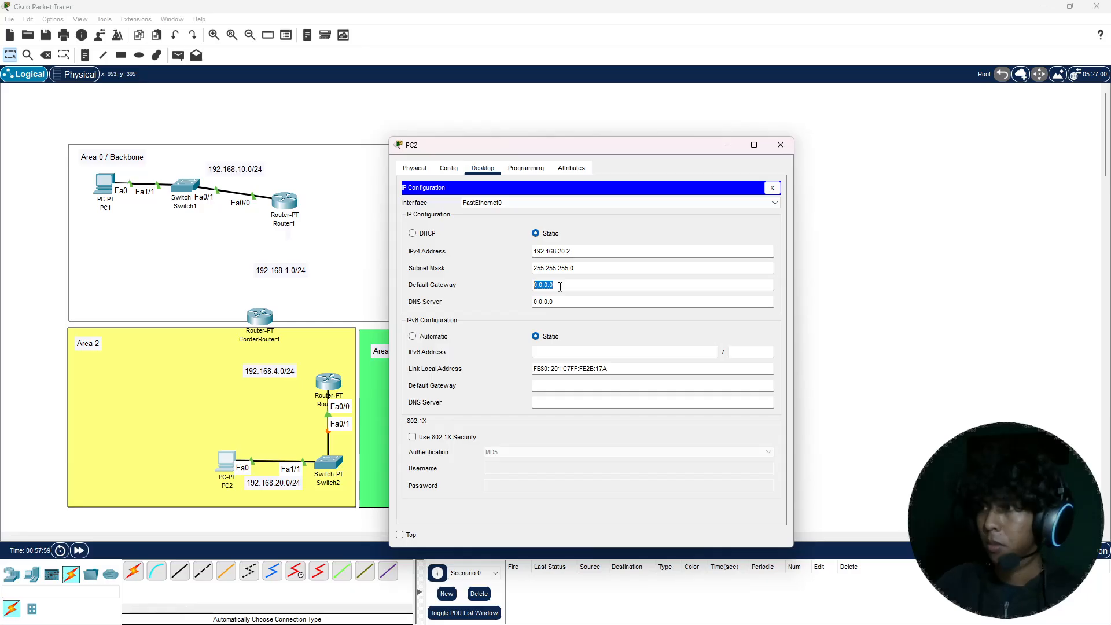
text(1)
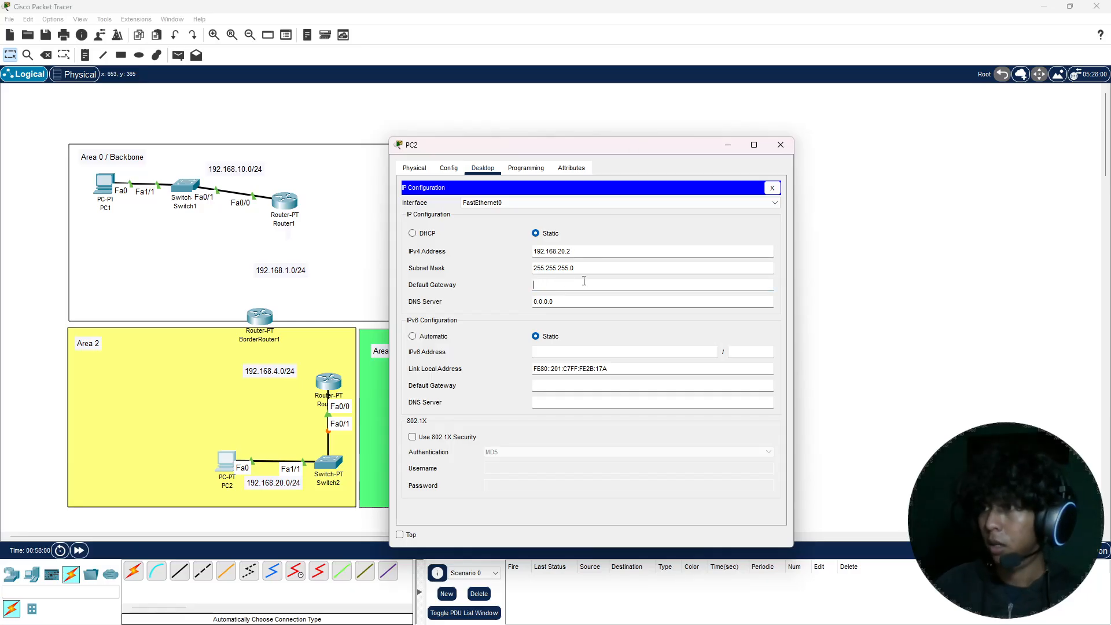
key(ctrl+v)
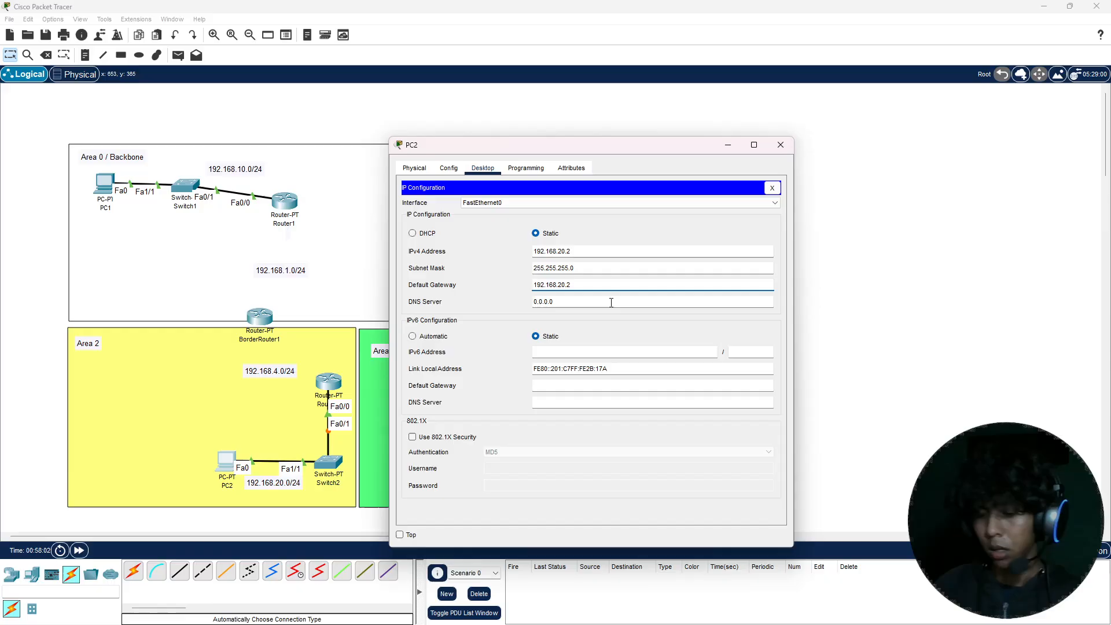
key(BackSpace)
text(1)
click(779, 145)
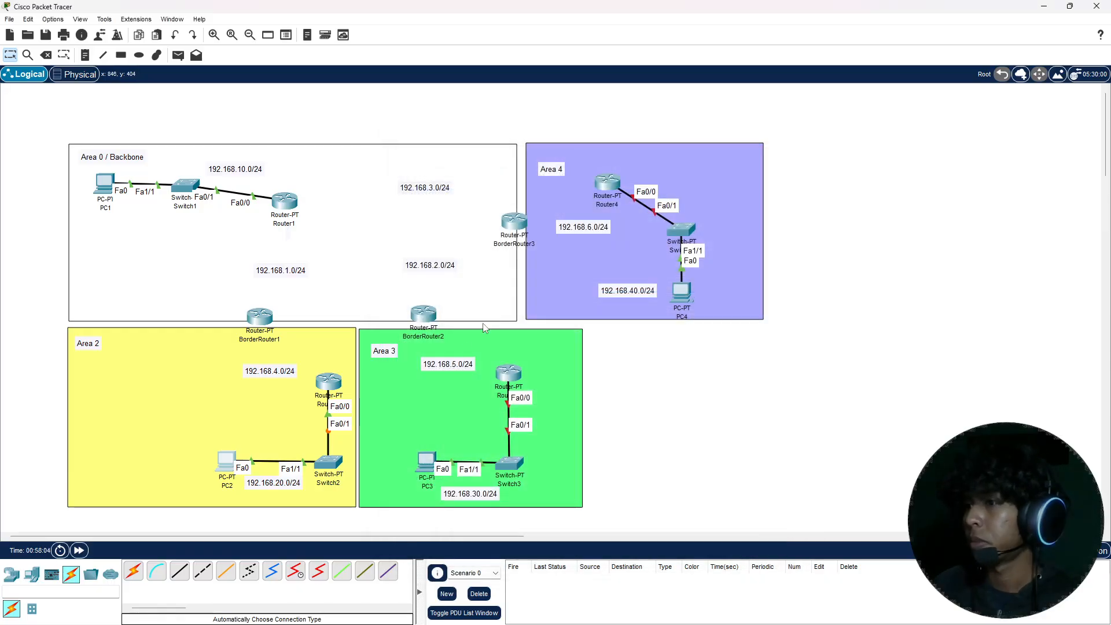
Step: Turn on Router3's FastEthernet0/0 port in Area 3
click(509, 372)
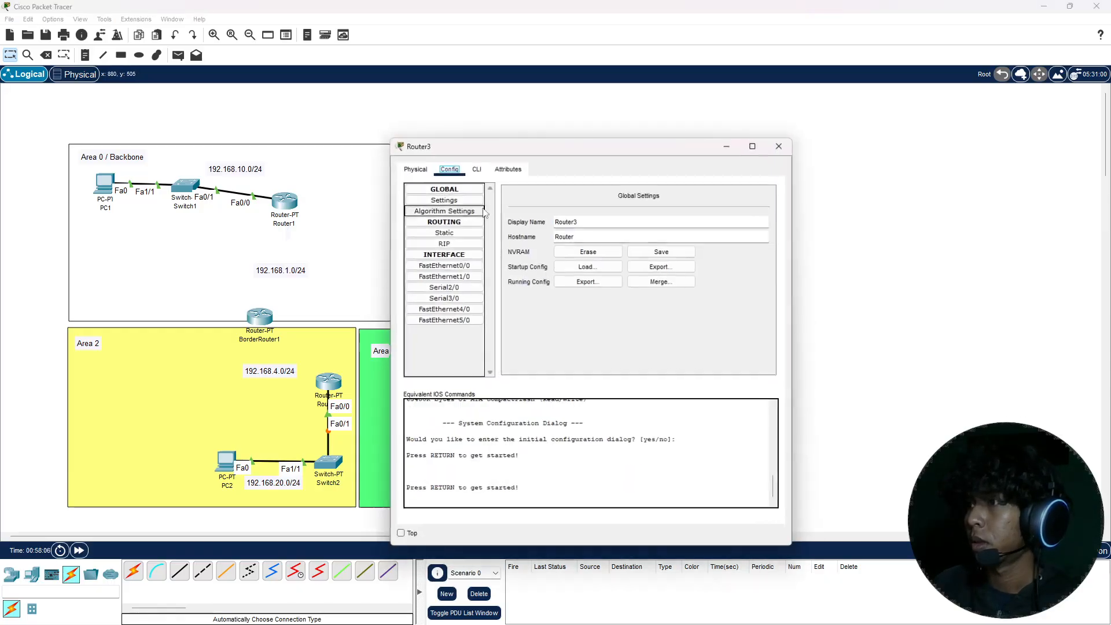
click(457, 266)
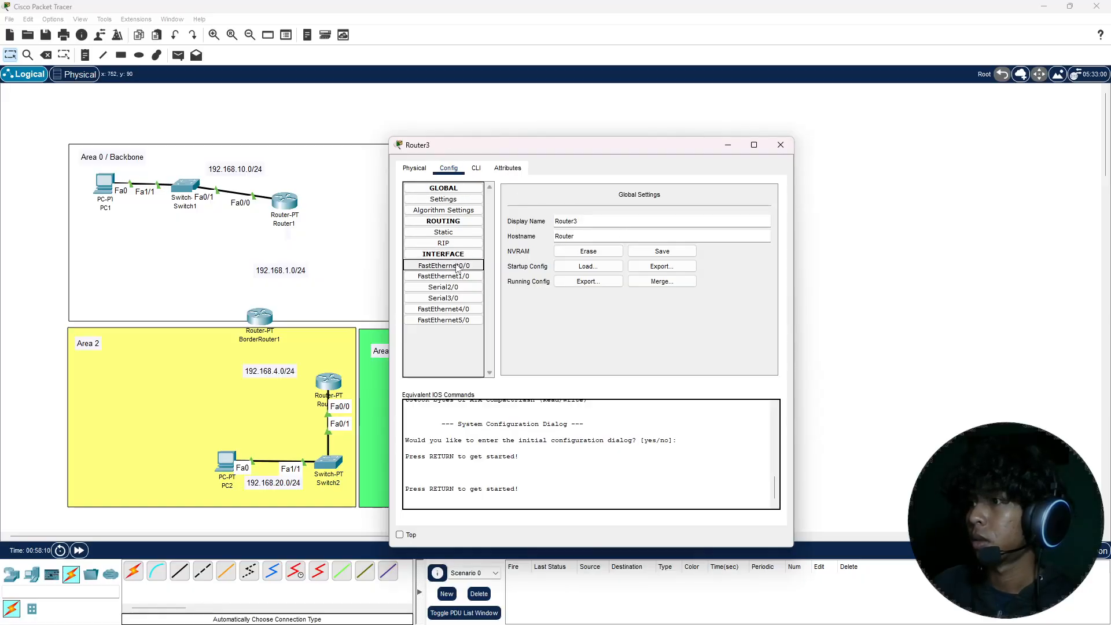
drag(615, 146, 826, 153)
click(971, 214)
Step: Assign IPv4 address 192.168.30.1 with subnet mask 255.255.255.0 to Router3's FastEthernet0/0 and close its configuration
click(903, 279)
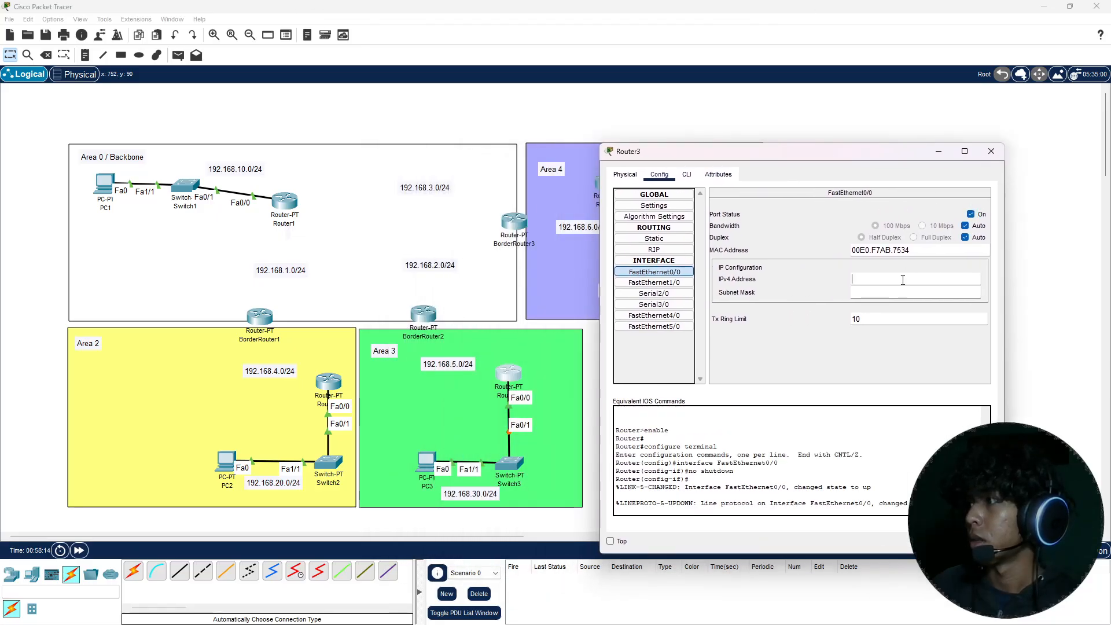
text(192)
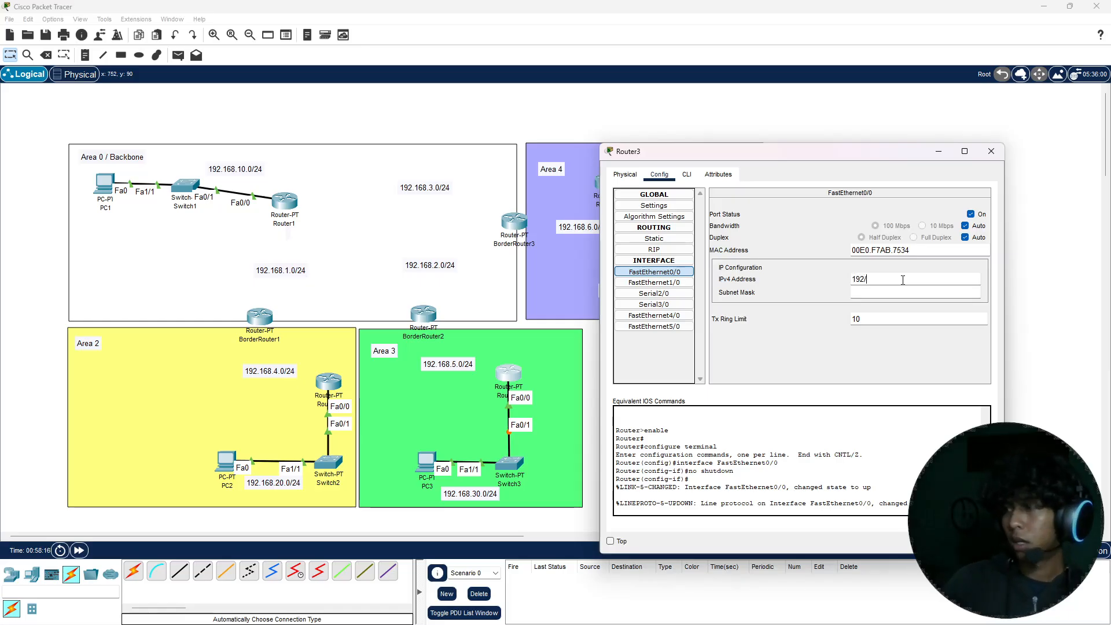
text(.168.)
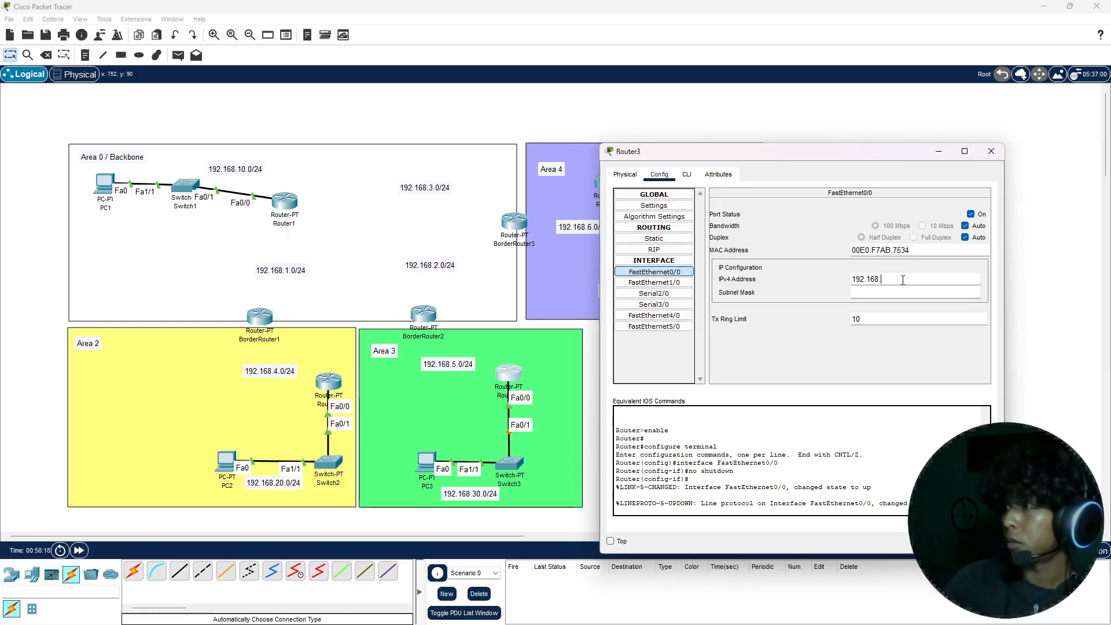
text(30)
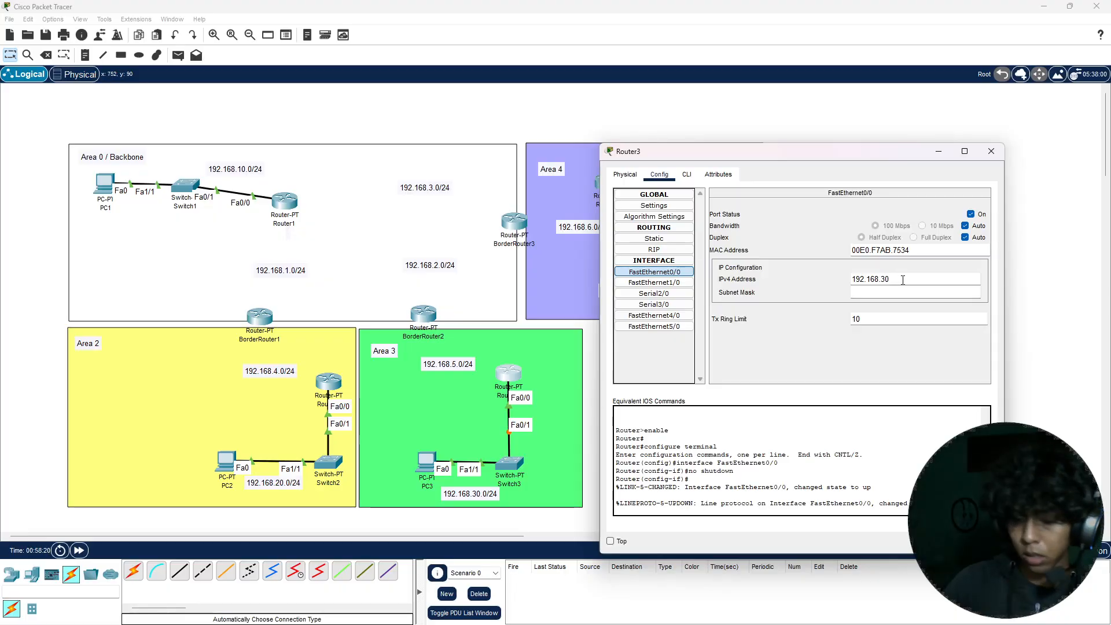
text(.1)
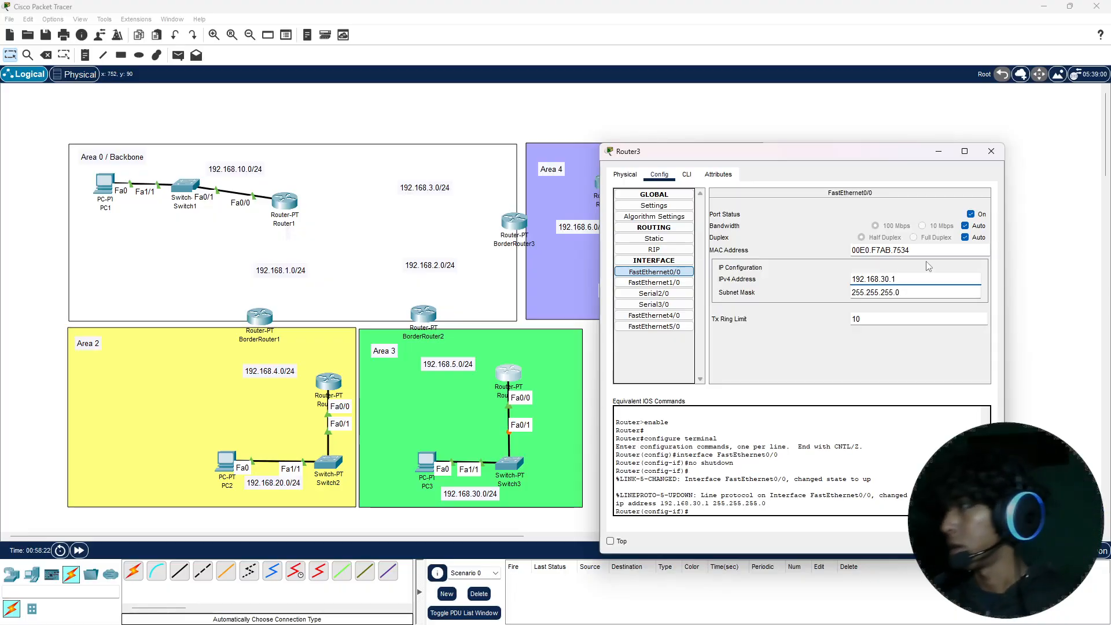
drag(918, 289, 878, 289)
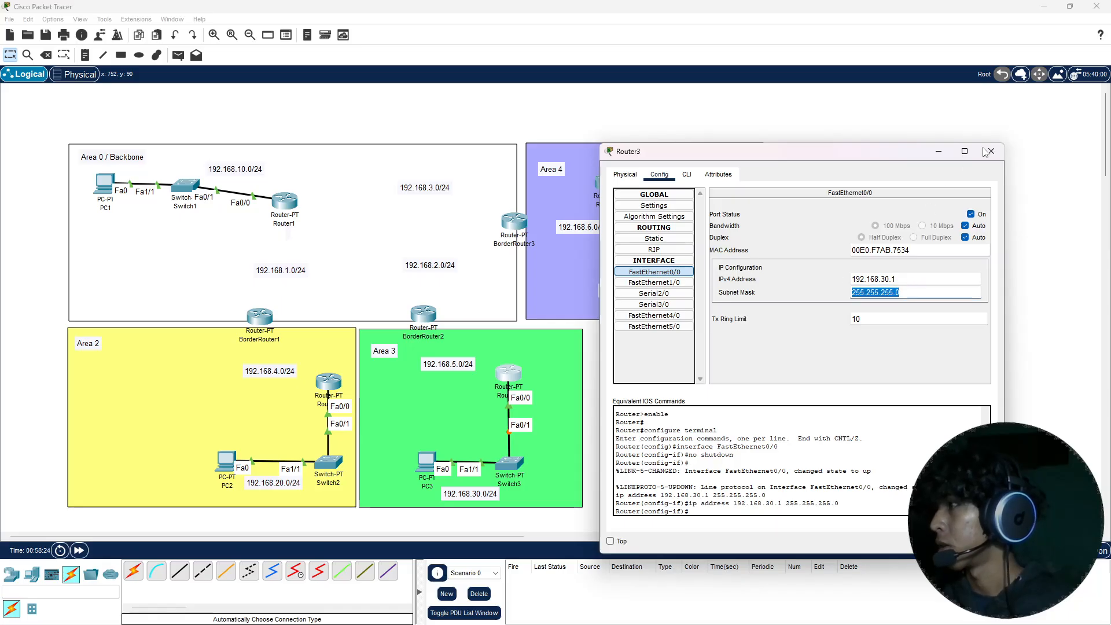
click(991, 151)
Step: Give PC3 the static IPv4 address 192.168.30.2 with subnet mask 255.255.255.0
click(431, 468)
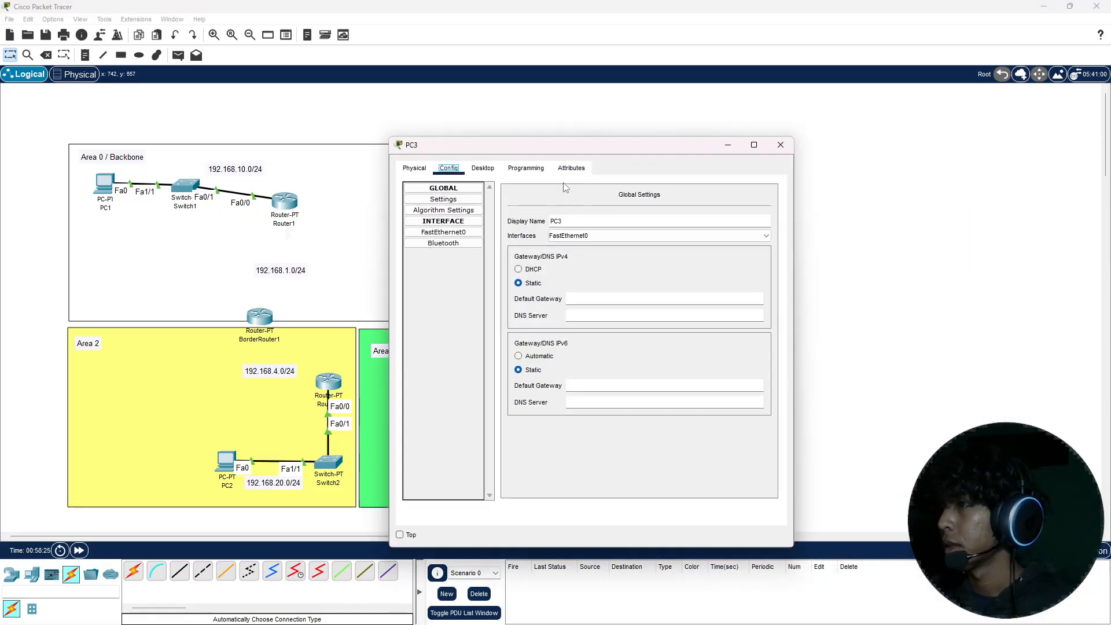
click(482, 167)
click(475, 210)
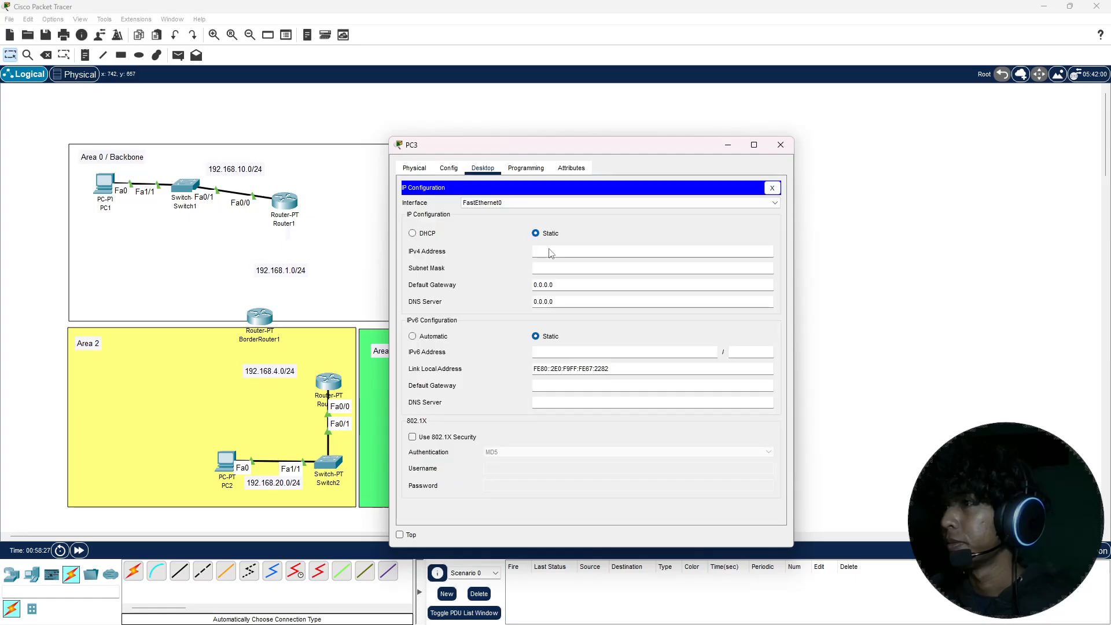
click(580, 256)
text(192.168.)
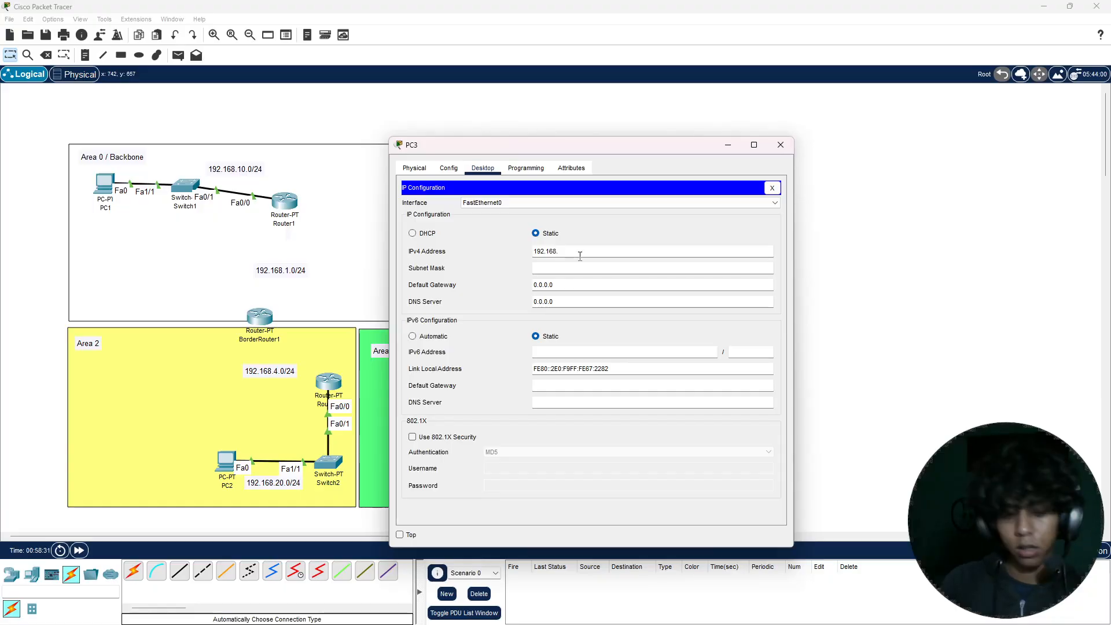
text(30.2)
key(ctrl+a)
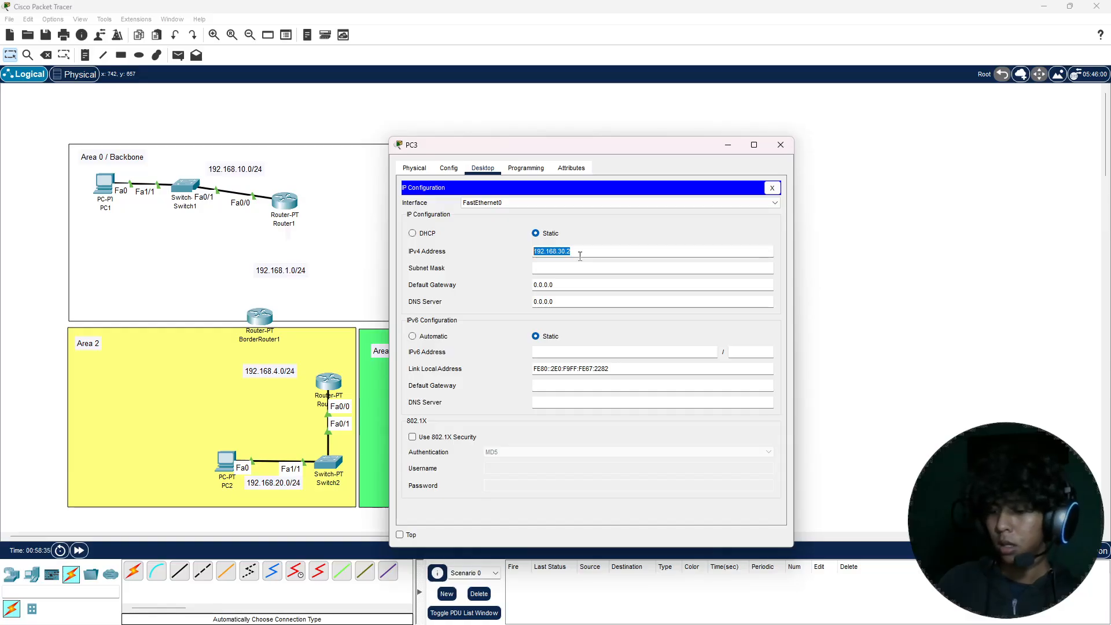
click(580, 256)
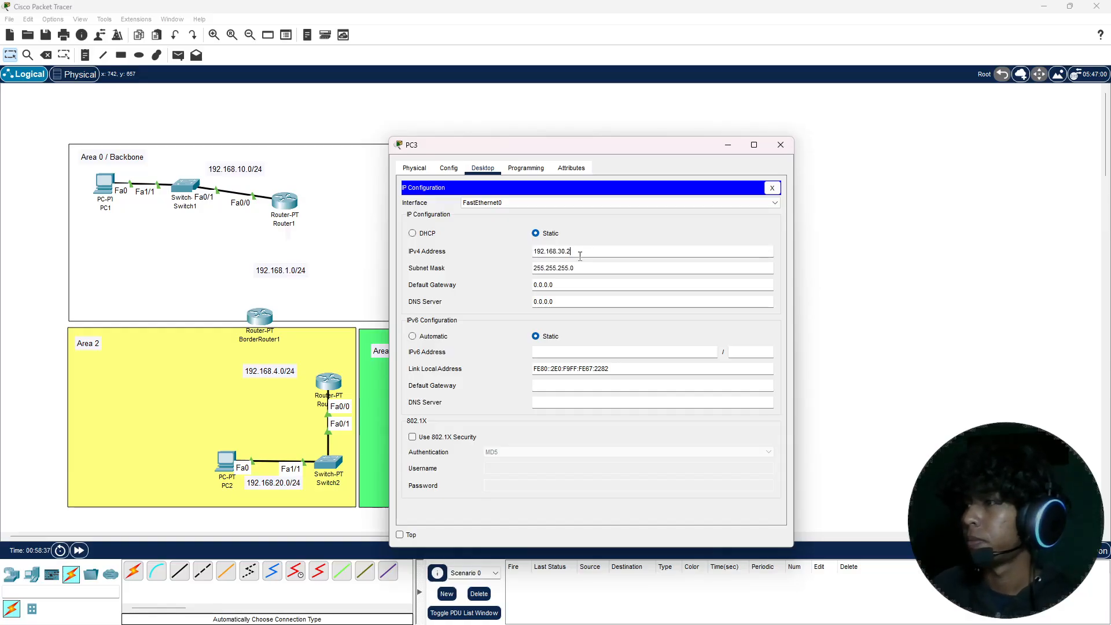
Step: Set PC3's default gateway to 192.168.30.1 and close its configuration
click(568, 289)
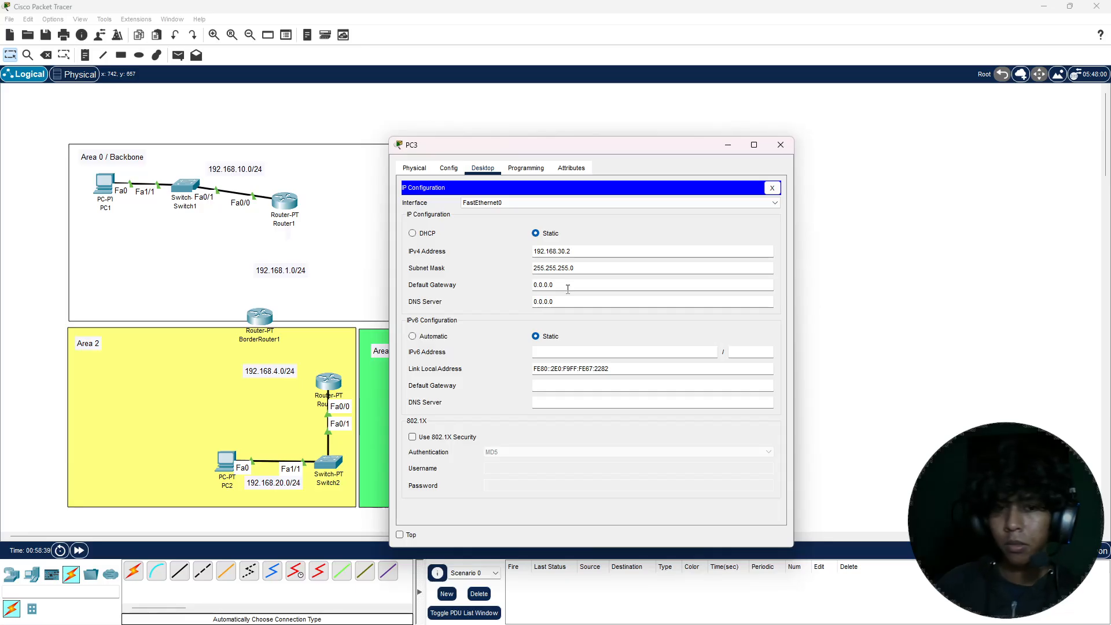
double_click(568, 289)
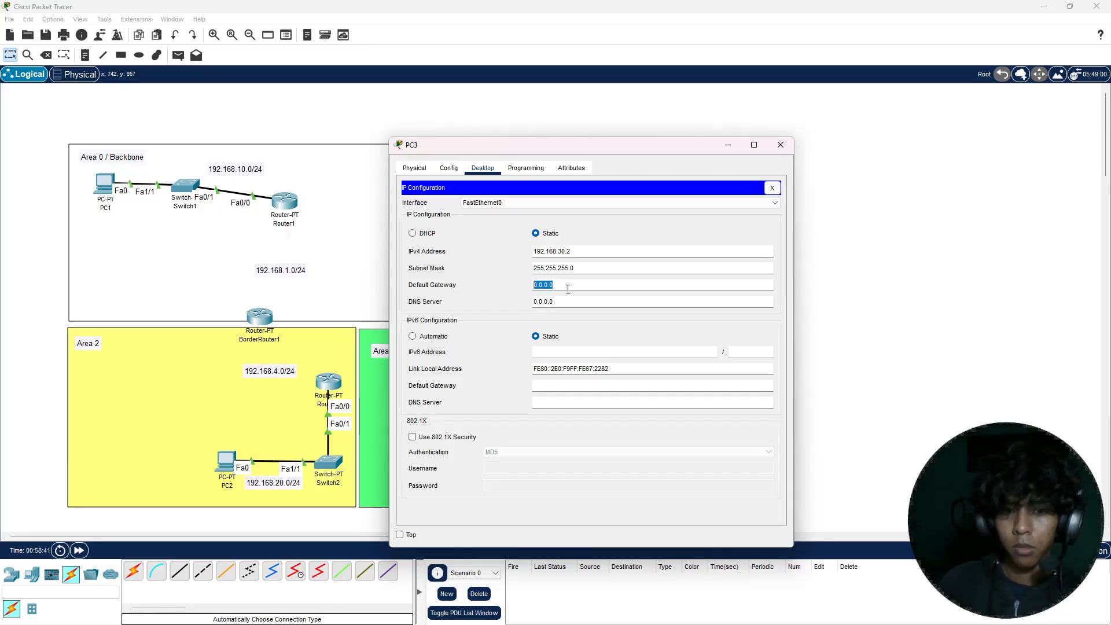
text(192.168.30.1)
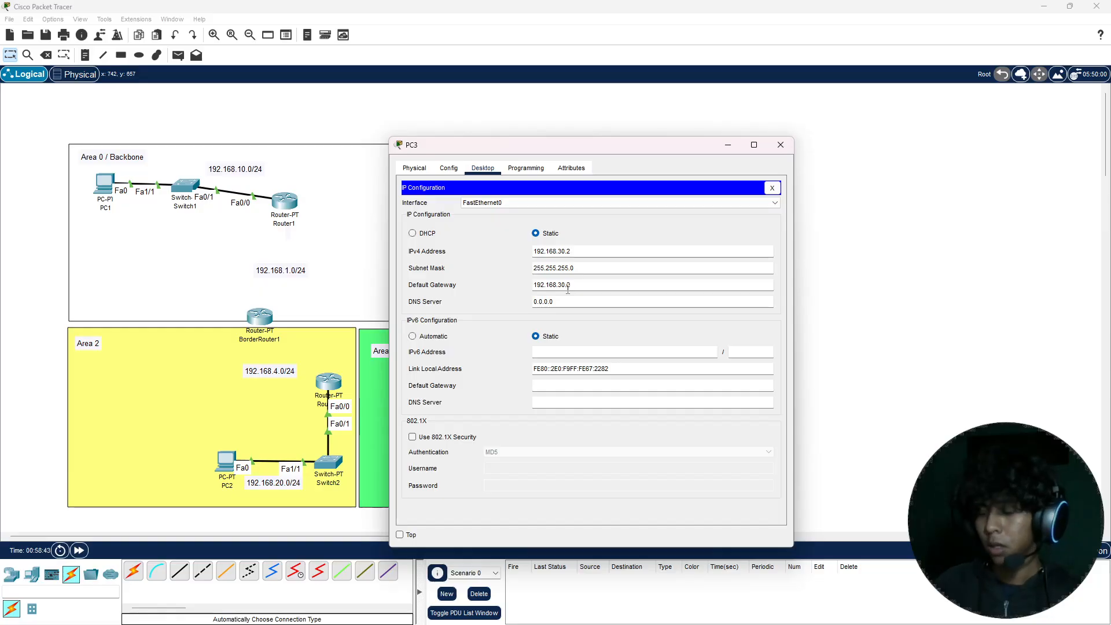
click(779, 144)
Step: Assign 192.168.40.1 with subnet mask 255.255.255.0 to Router4's FastEthernet0/0, turn the port on, and close its configuration
double_click(610, 182)
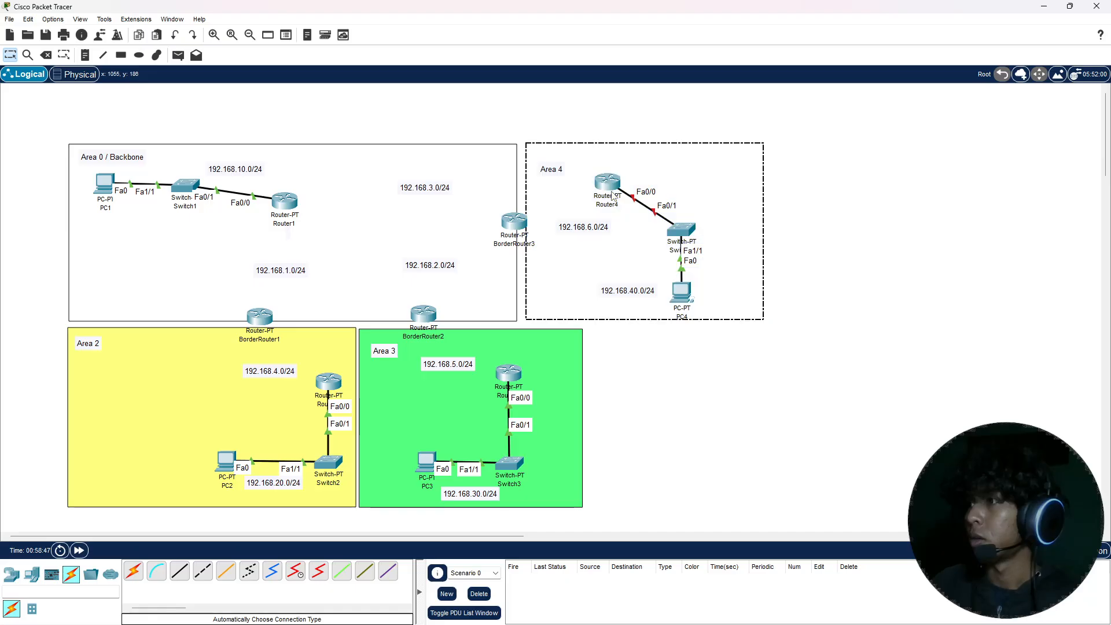
click(610, 183)
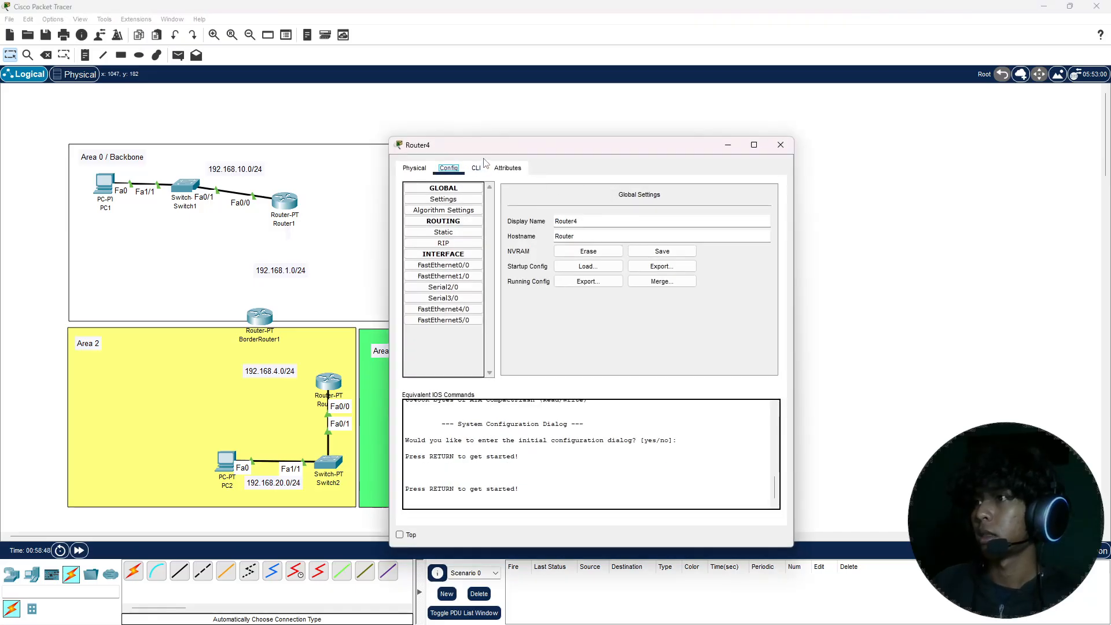
drag(492, 150, 304, 129)
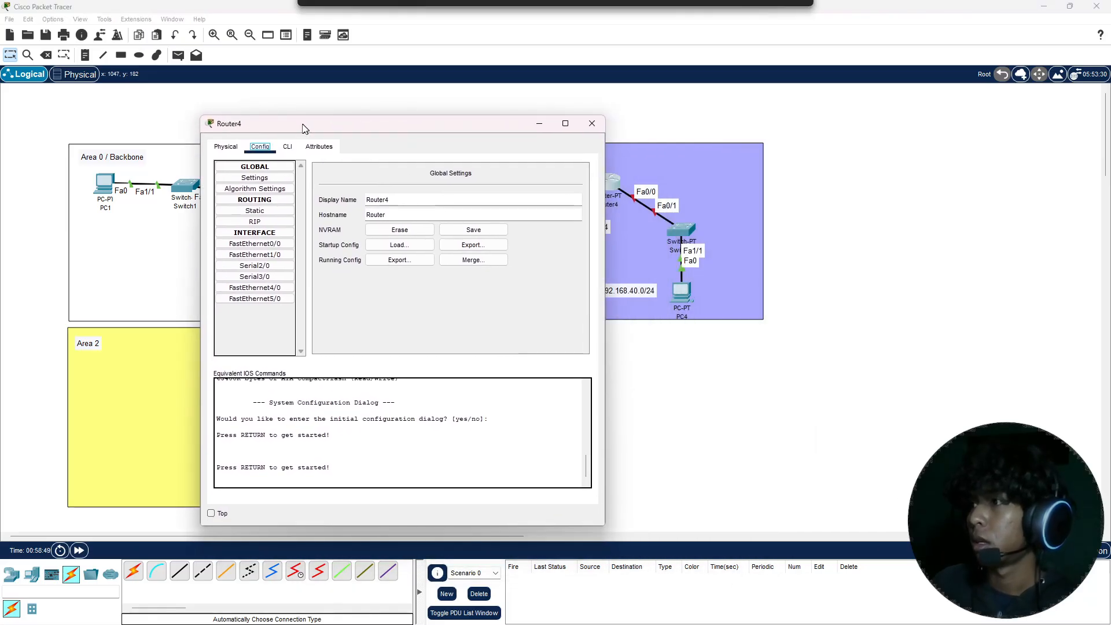
click(272, 245)
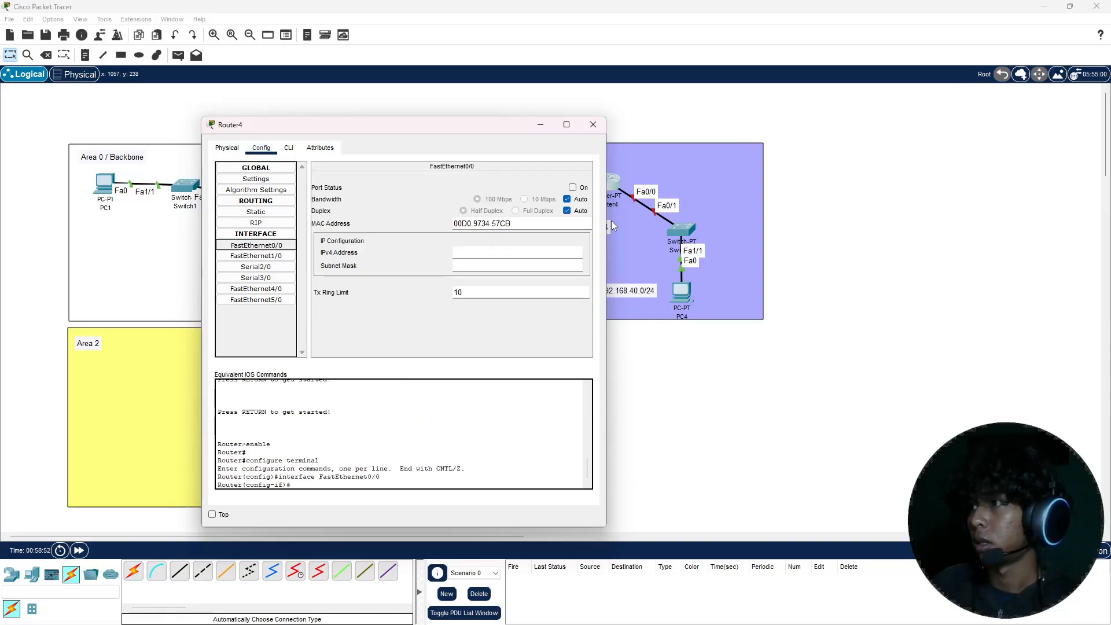
click(507, 252)
text(192)
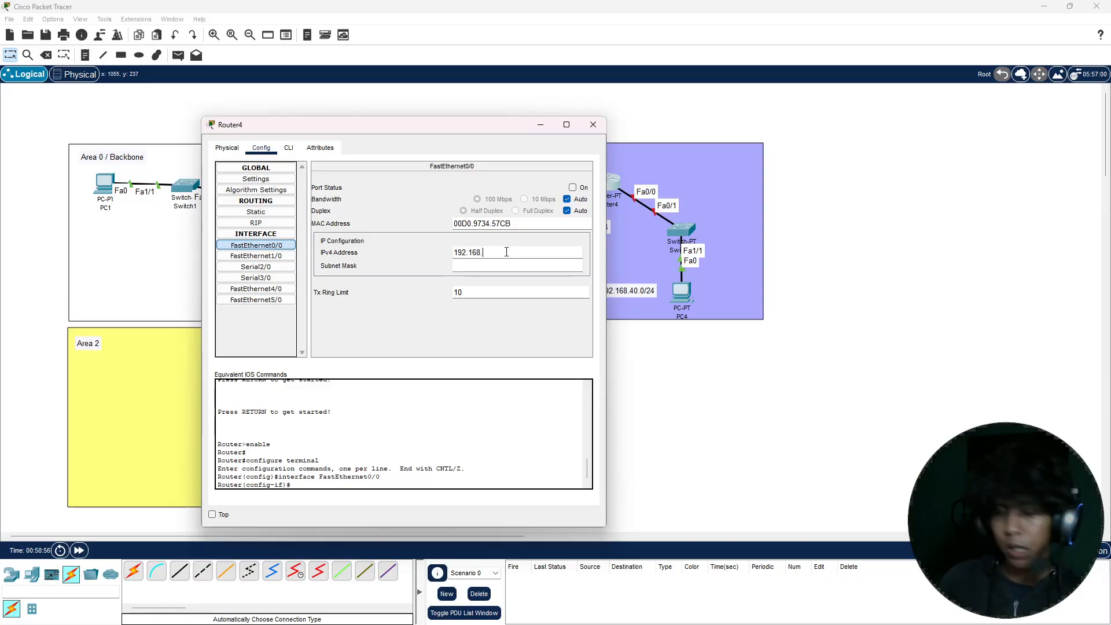
text(.168.40.1)
key(Tab)
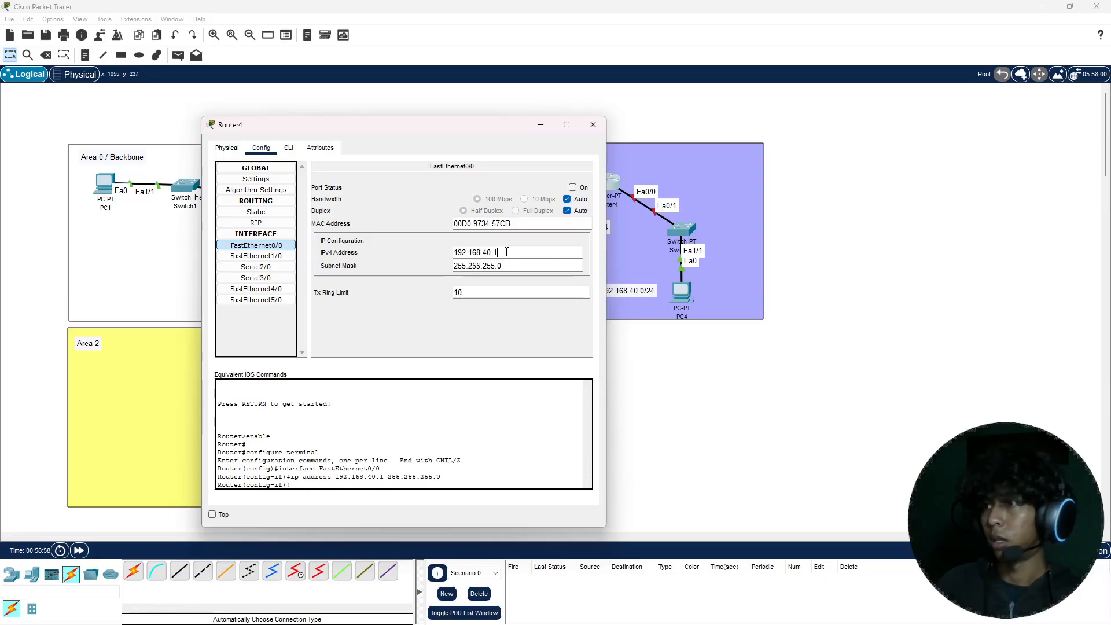
click(577, 189)
click(593, 124)
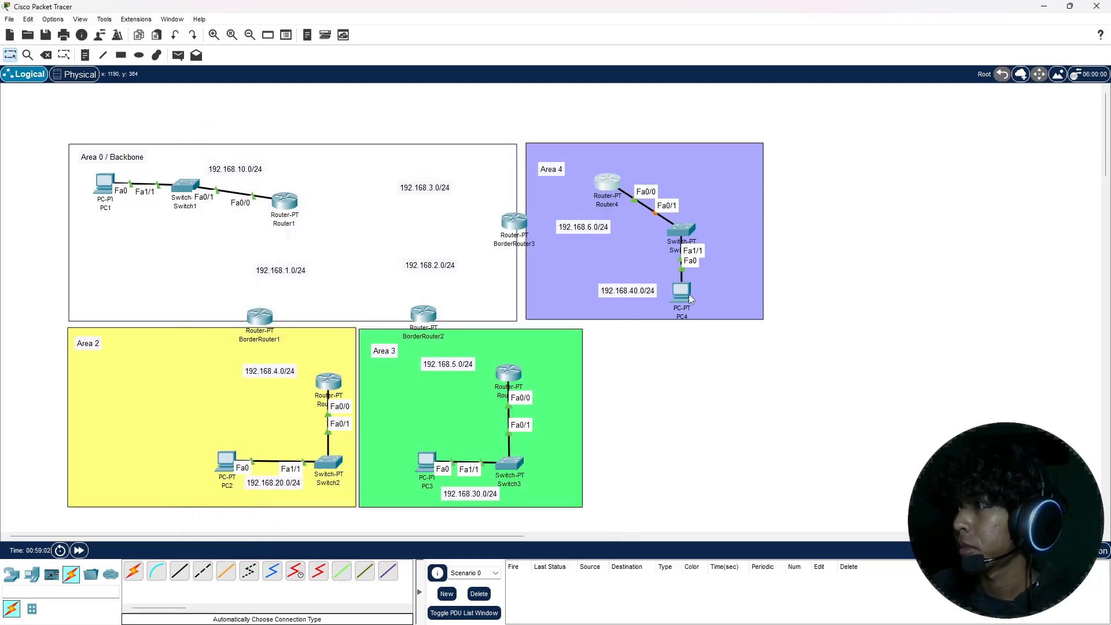
Step: Give PC4 the static IPv4 address 192.168.40.2 with subnet mask 255.255.255.0
click(688, 293)
click(474, 169)
click(441, 206)
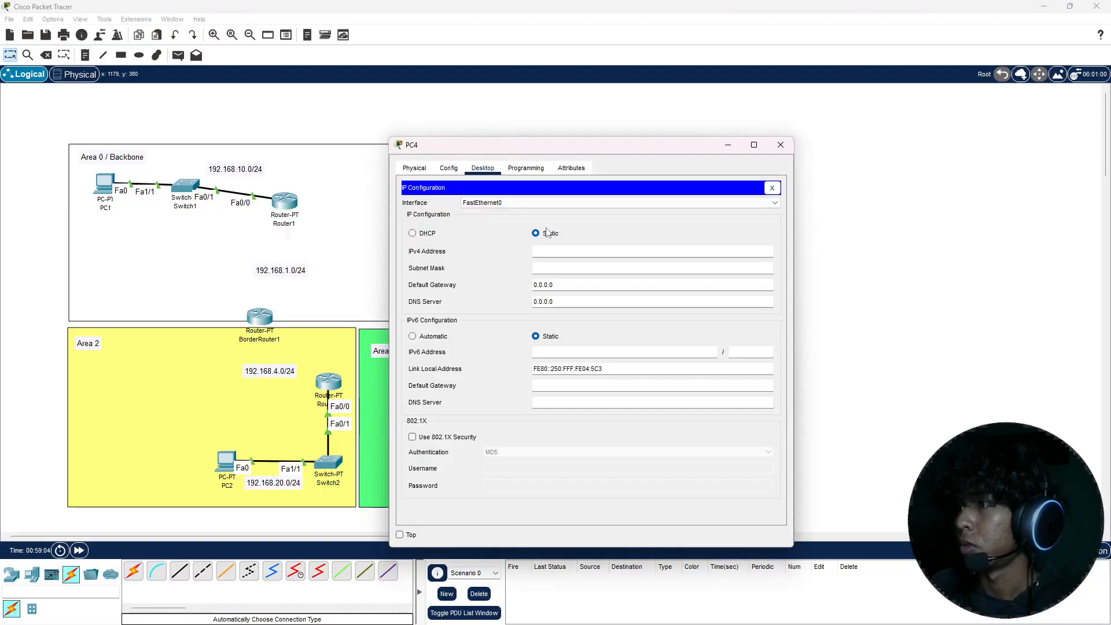
click(561, 249)
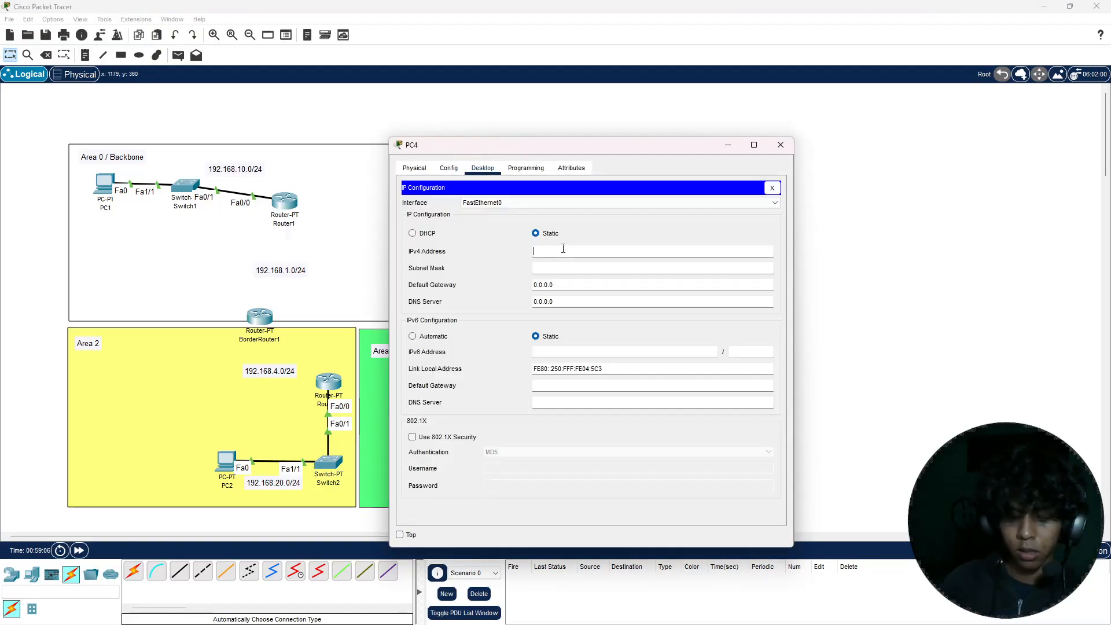
text(192.168.30.2)
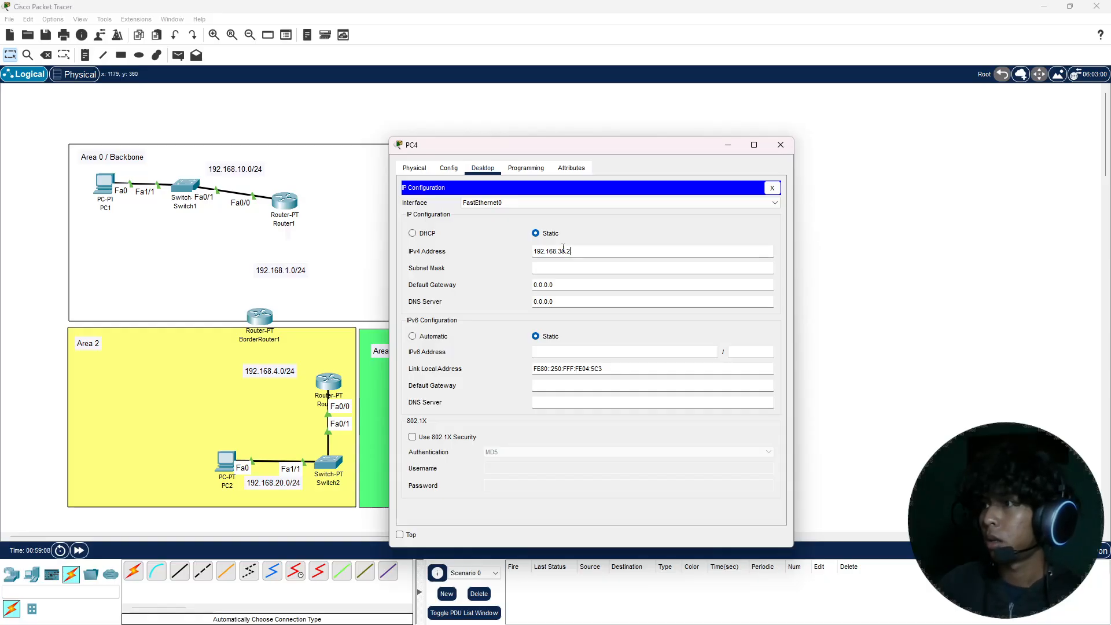
key(Tab)
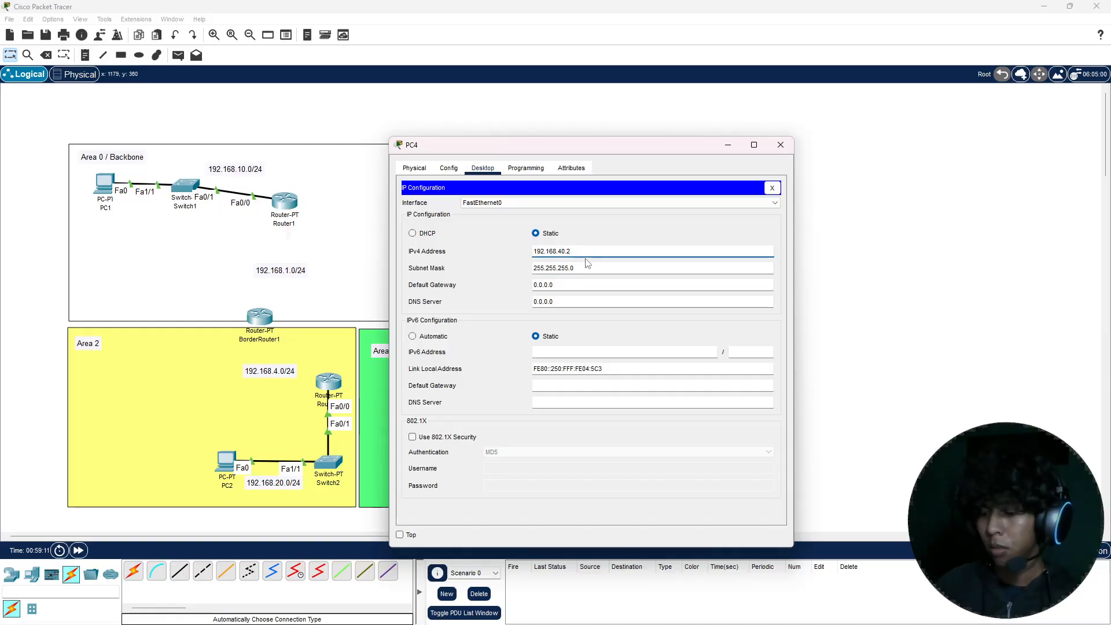
Step: Set PC4's default gateway to 192.168.40.1 and close its configuration
double_click(564, 250)
key(ctrl+c)
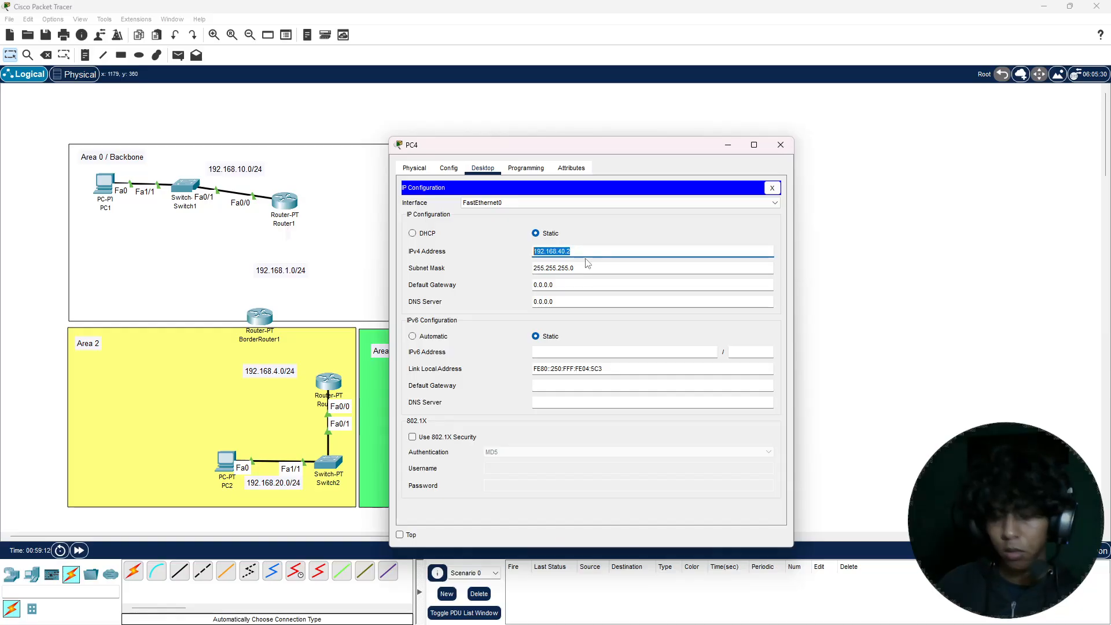
click(563, 285)
double_click(562, 284)
key(ctrl+v)
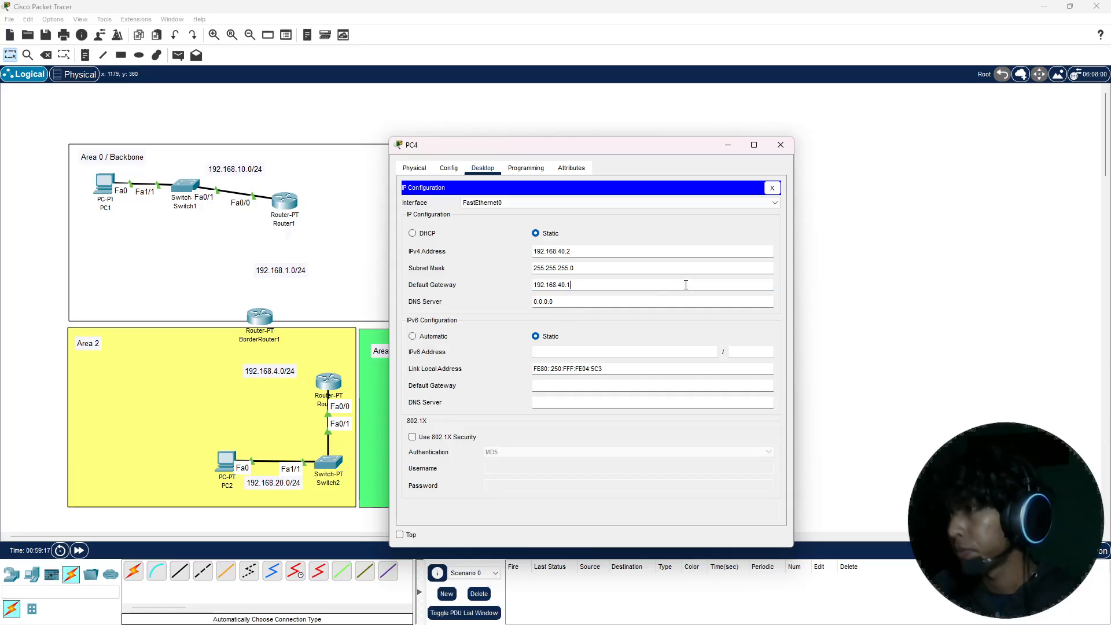
click(779, 145)
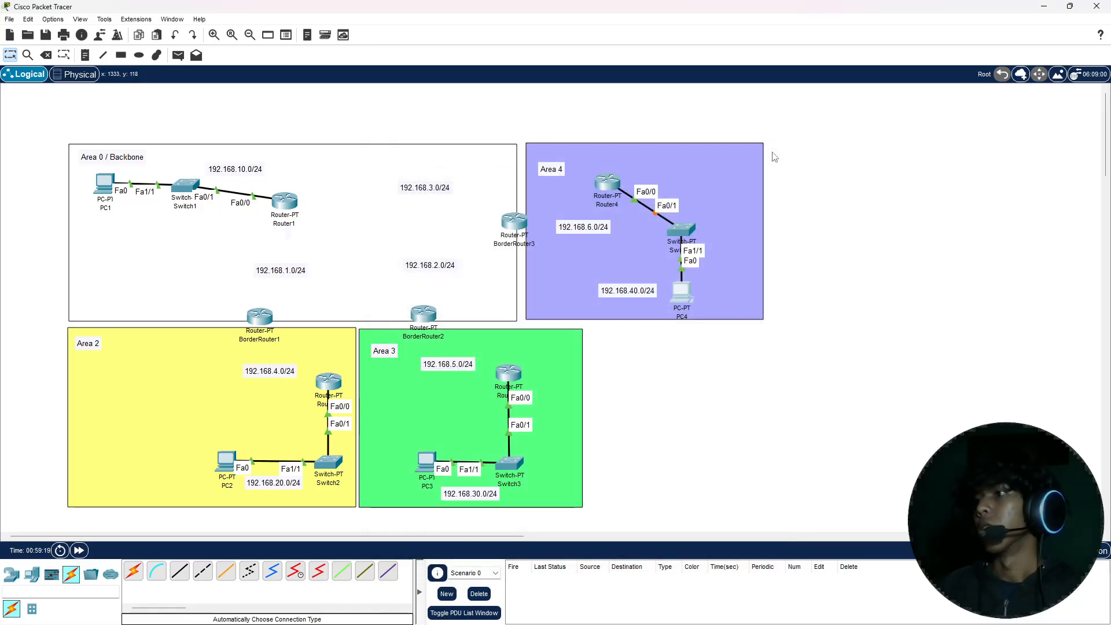
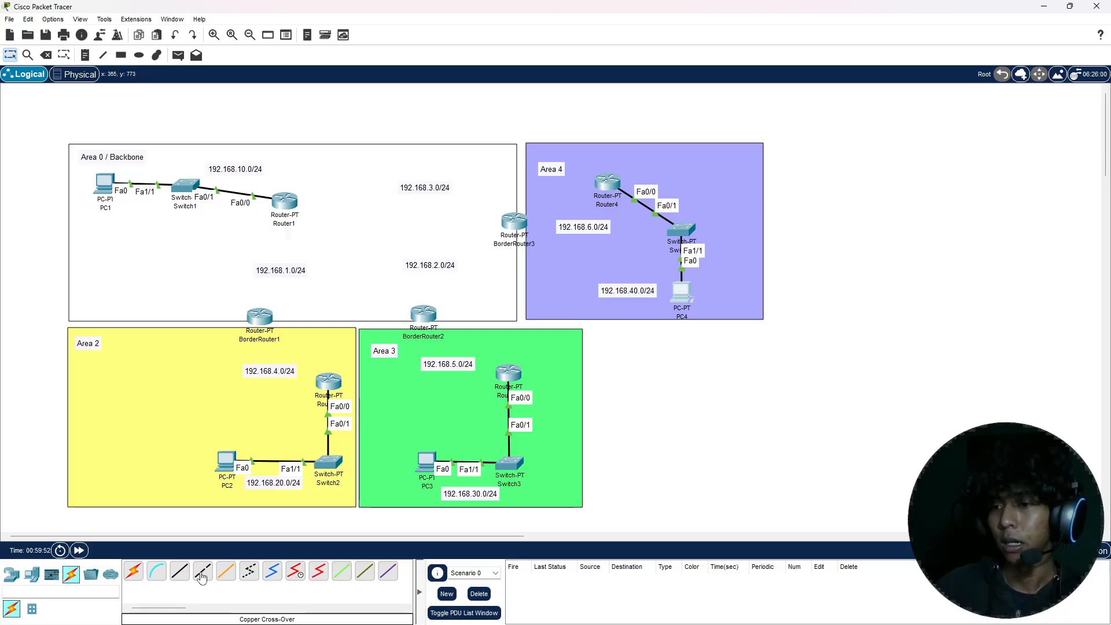
Step: Connect Router2's FastEthernet1/0 to BorderRouter1's FastEthernet0/0 with a copper cross-over cable
click(202, 574)
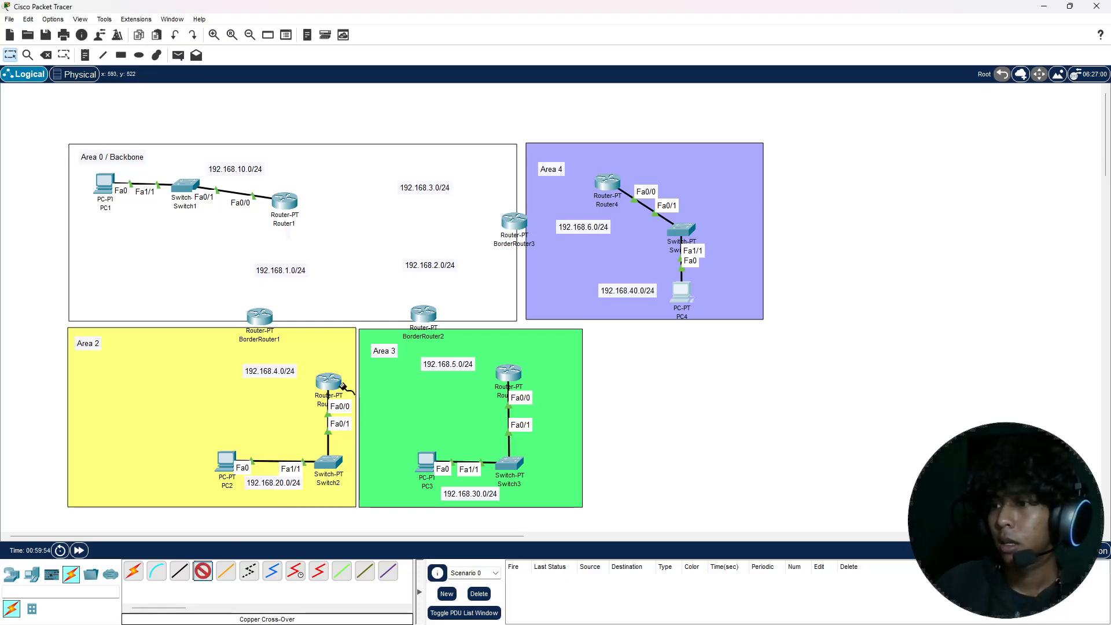
click(330, 383)
click(343, 415)
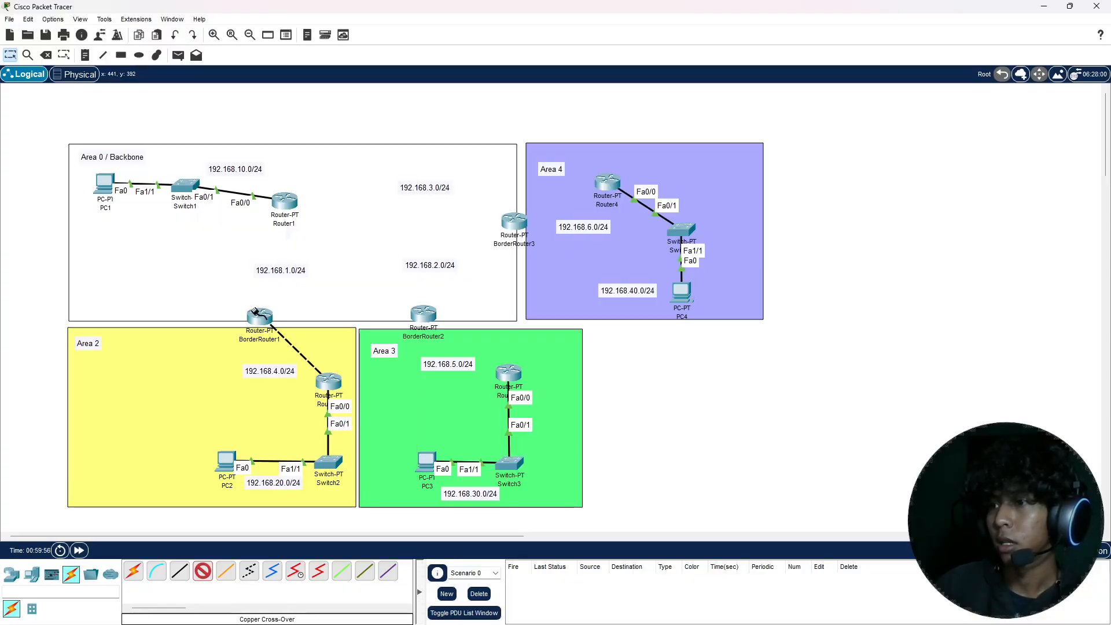
click(259, 320)
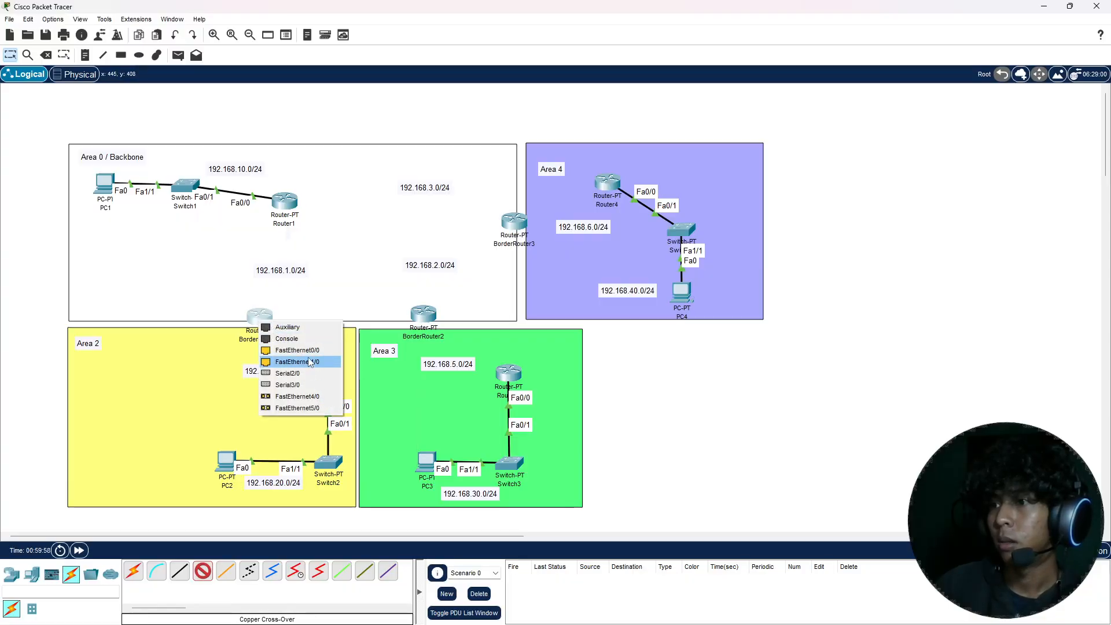
click(312, 350)
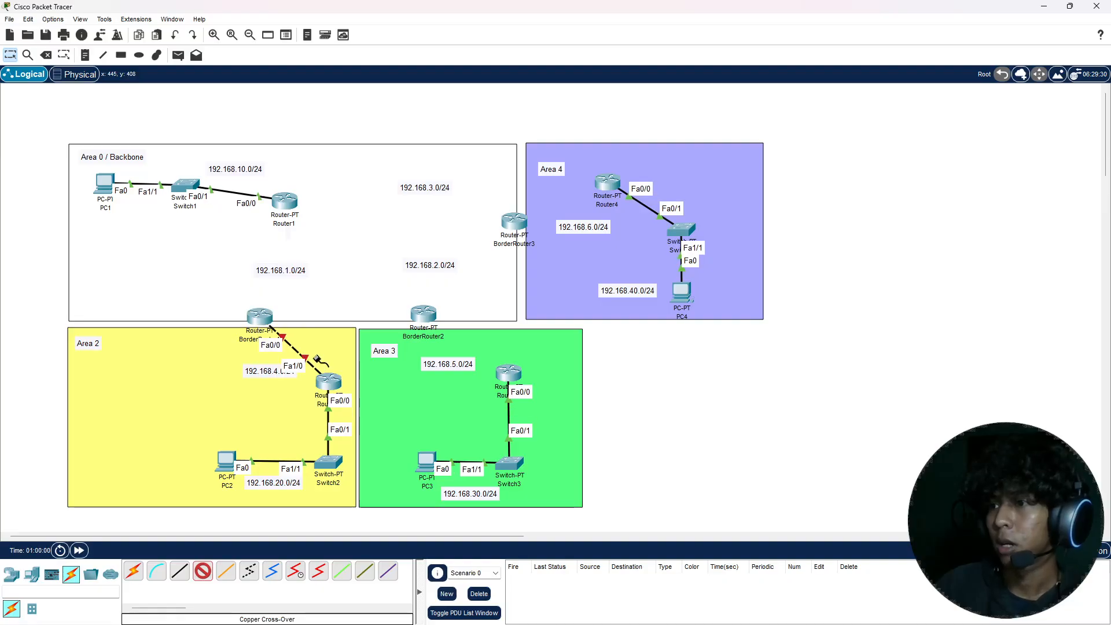
Step: Connect Router3's FastEthernet1/0 to BorderRouter2's FastEthernet0/0 with a copper cross-over cable
click(512, 375)
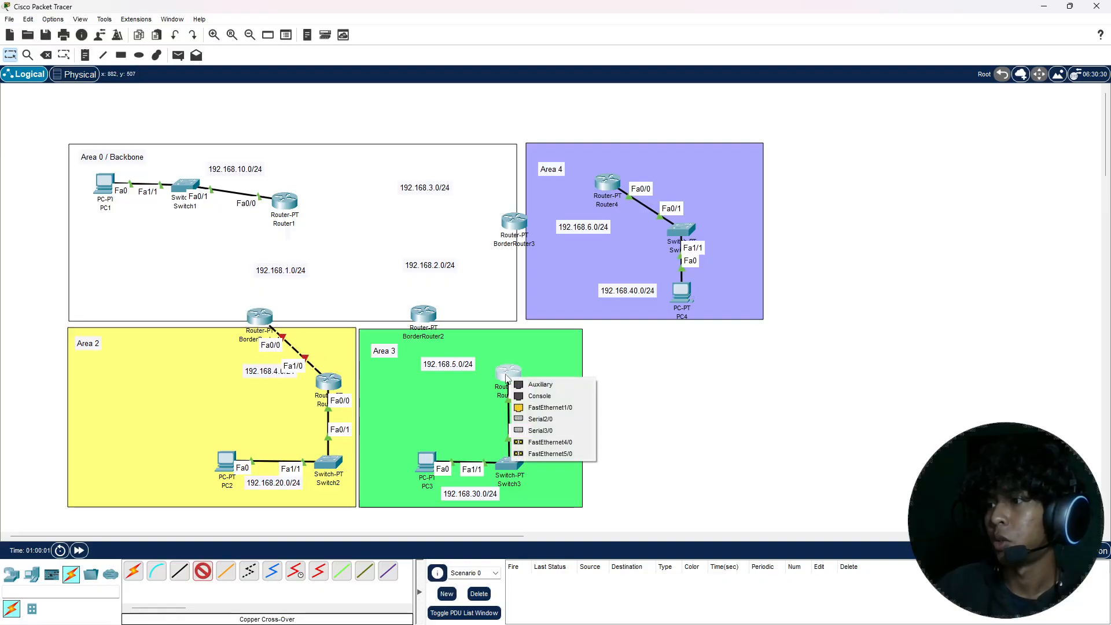
click(537, 408)
click(423, 315)
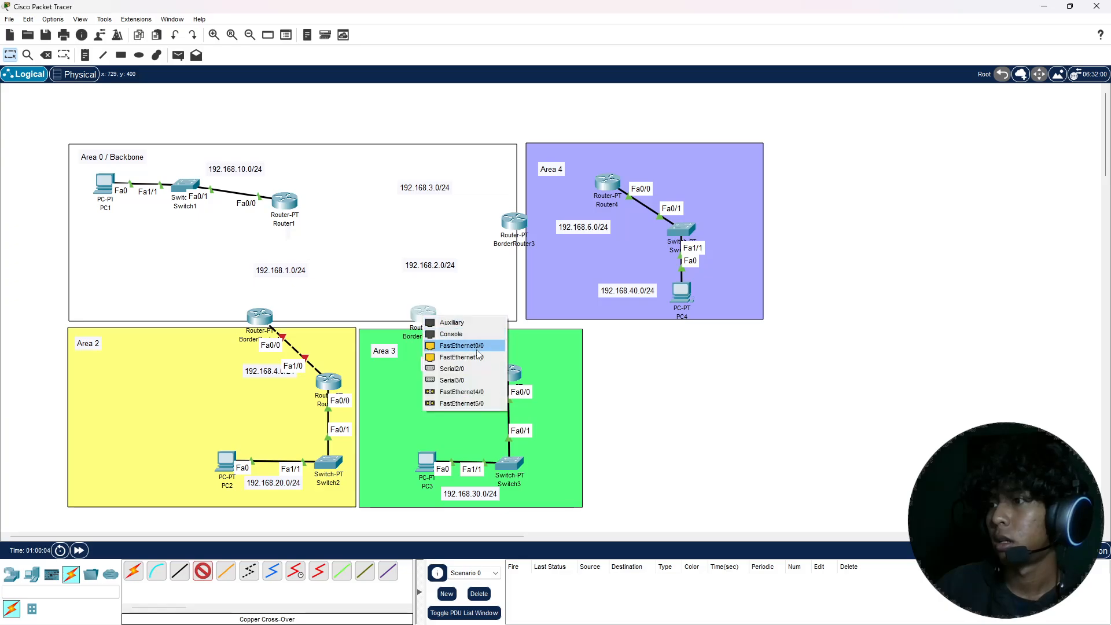
click(471, 345)
Step: Connect Router4's FastEthernet1/0 to BorderRouter3's FastEthernet0/0 with a copper cross-over cable
click(607, 183)
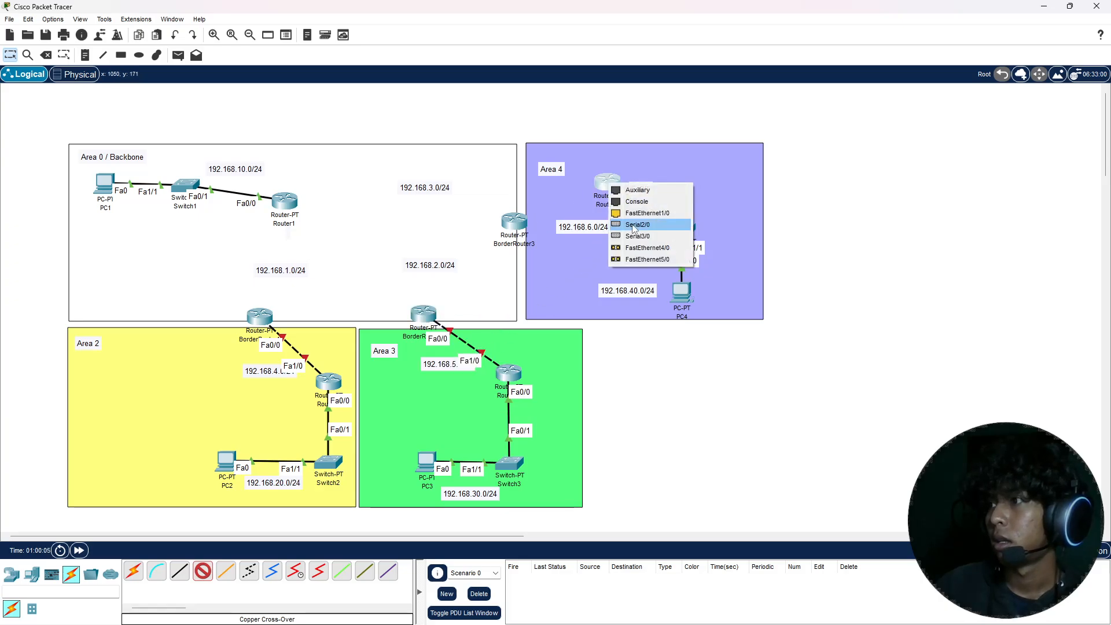
click(647, 213)
click(517, 224)
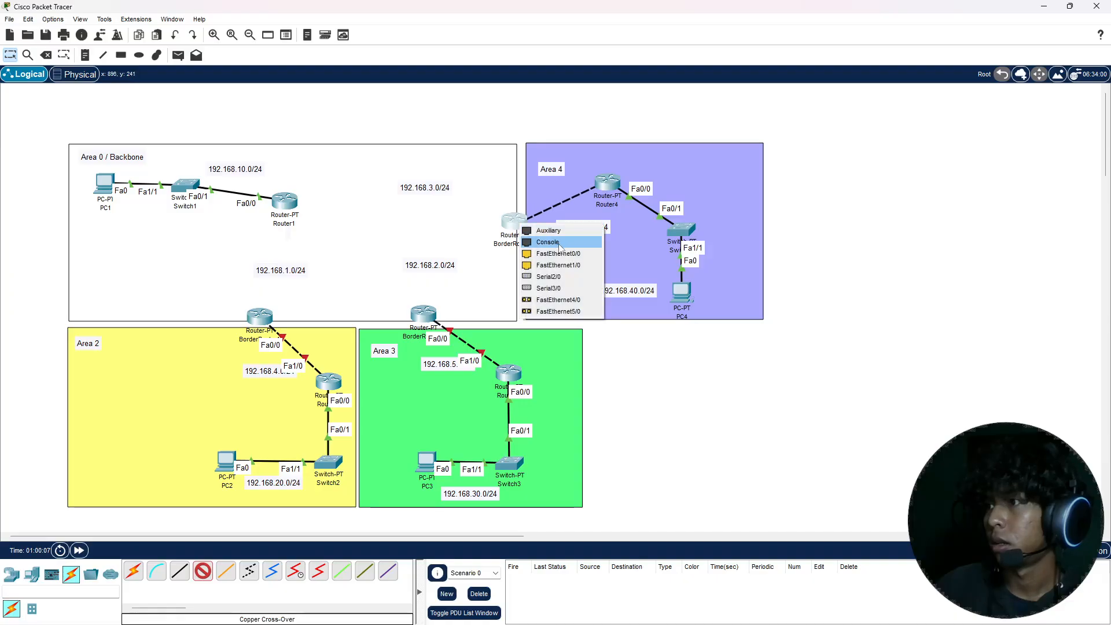
click(562, 249)
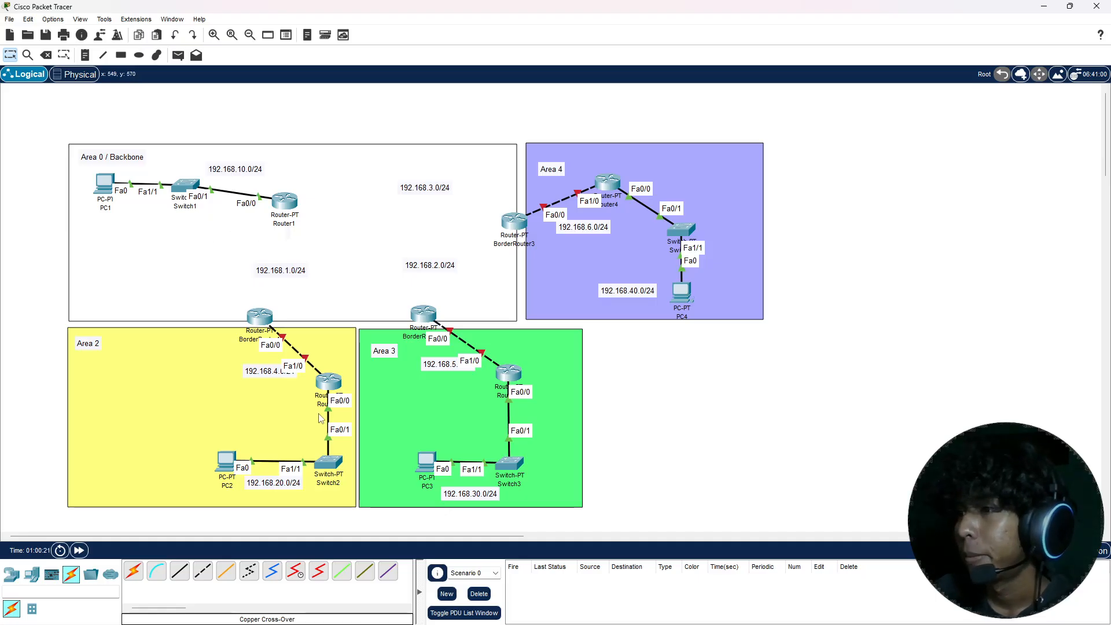
Step: Open Router2's configuration and move the 192.168.4.0/24 label clear of the cable labels in Area 2
click(331, 383)
drag(463, 157, 620, 122)
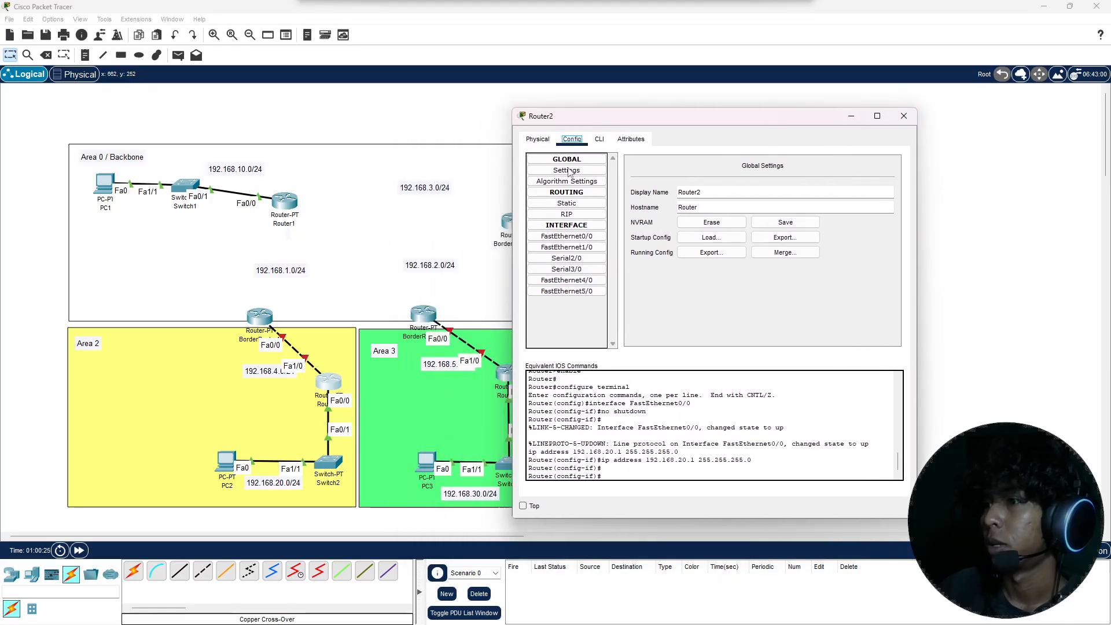
click(269, 379)
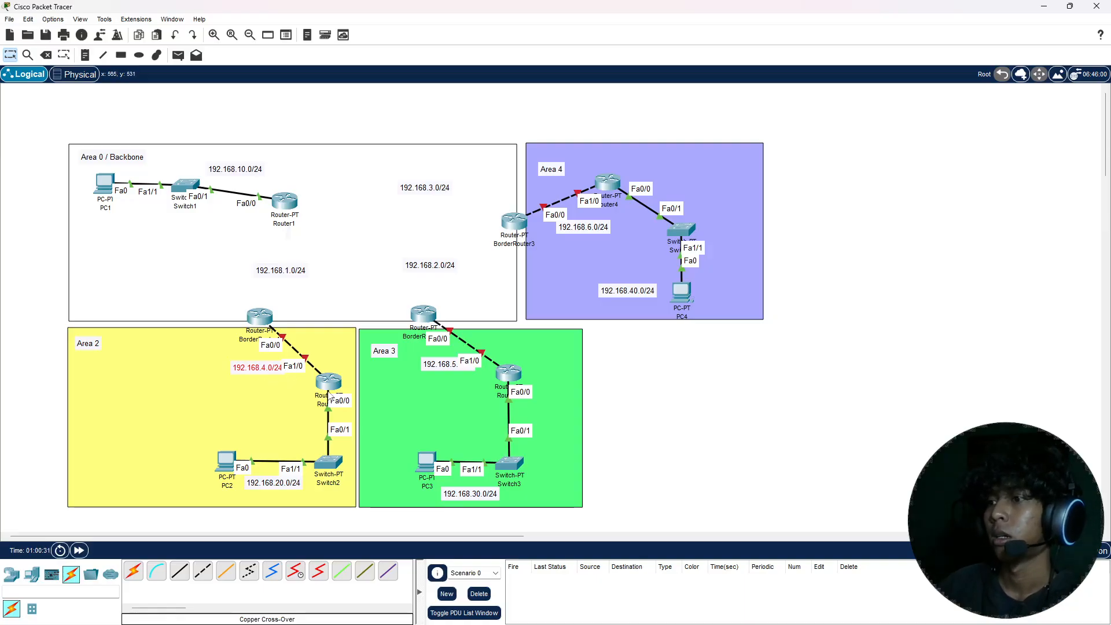
Step: Turn on Router2's FastEthernet1/0, assign it 192.168.4.1 with subnet mask 255.255.255.0, and close its configuration
mouse_move(331, 389)
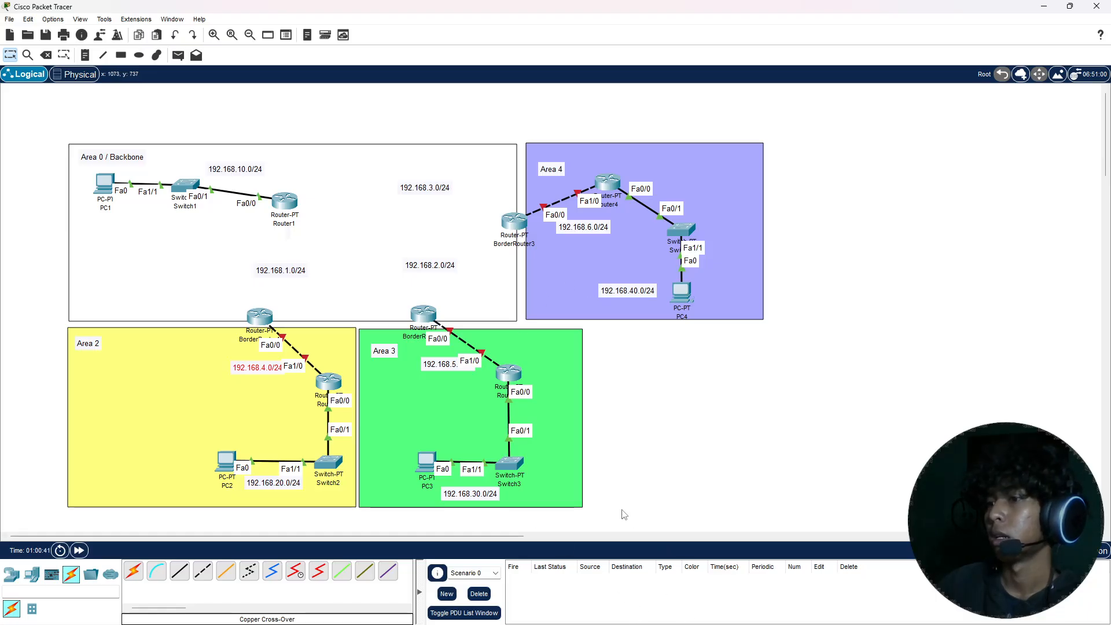
mouse_move(760, 611)
click(815, 549)
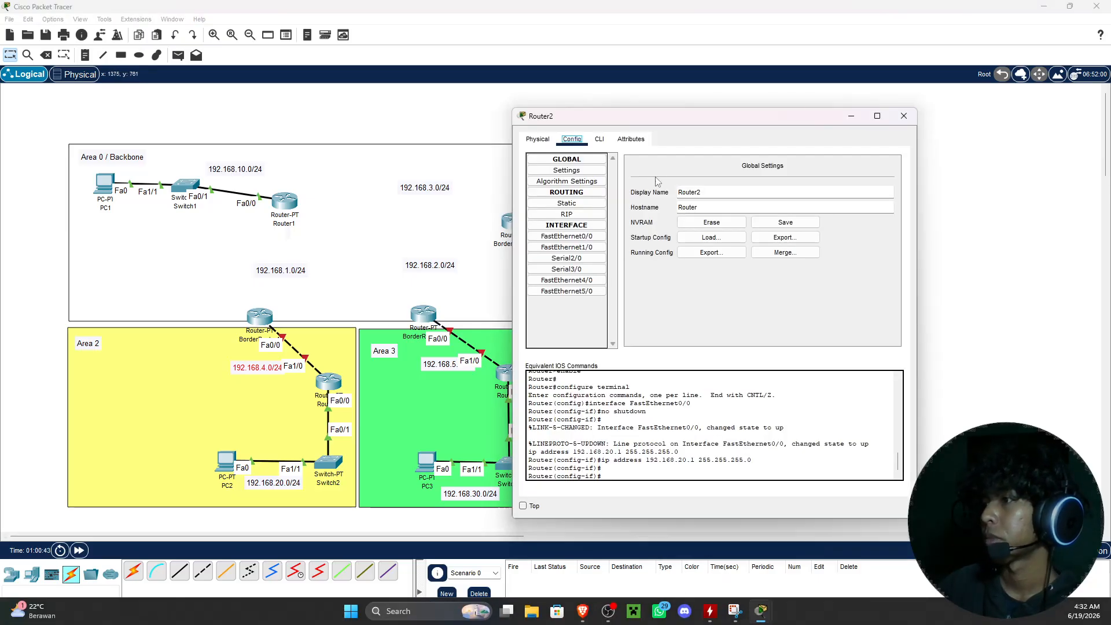
drag(678, 127, 628, 122)
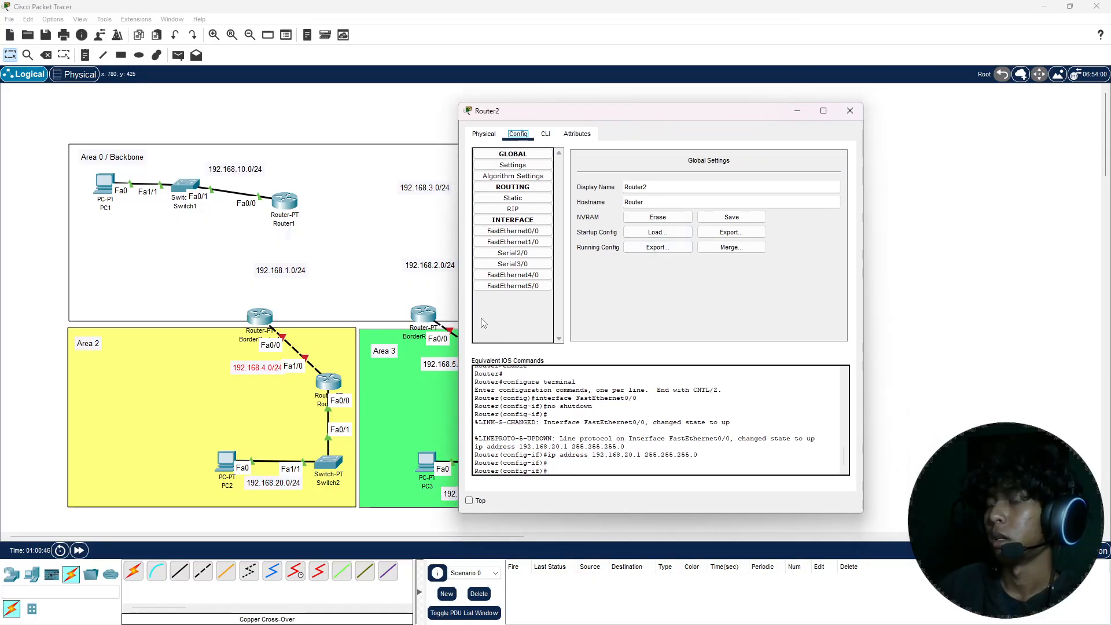
click(513, 242)
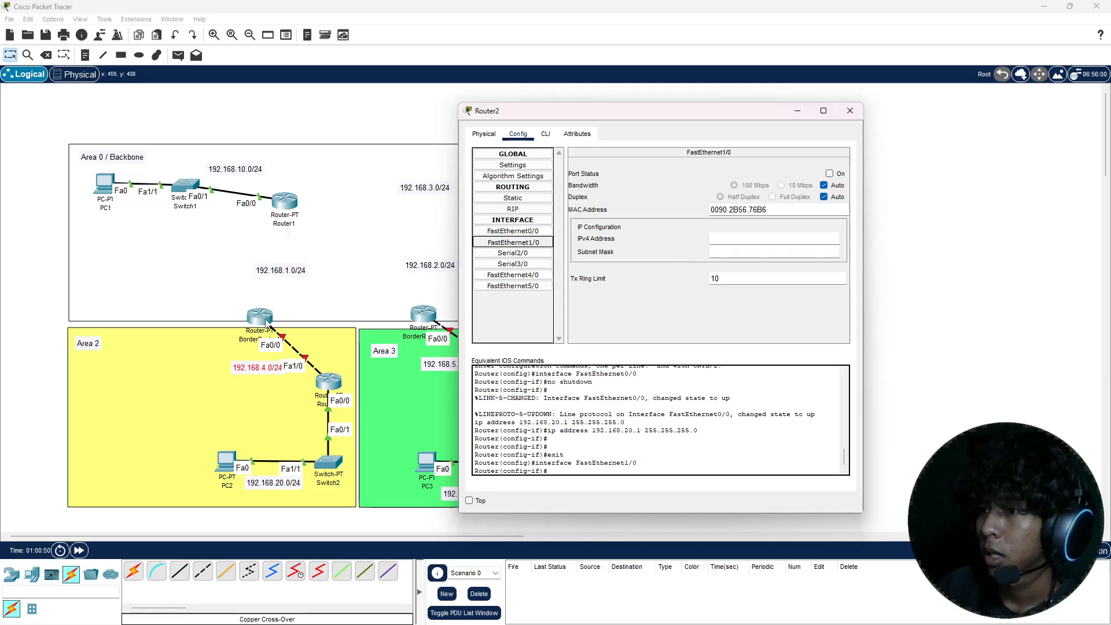
click(830, 174)
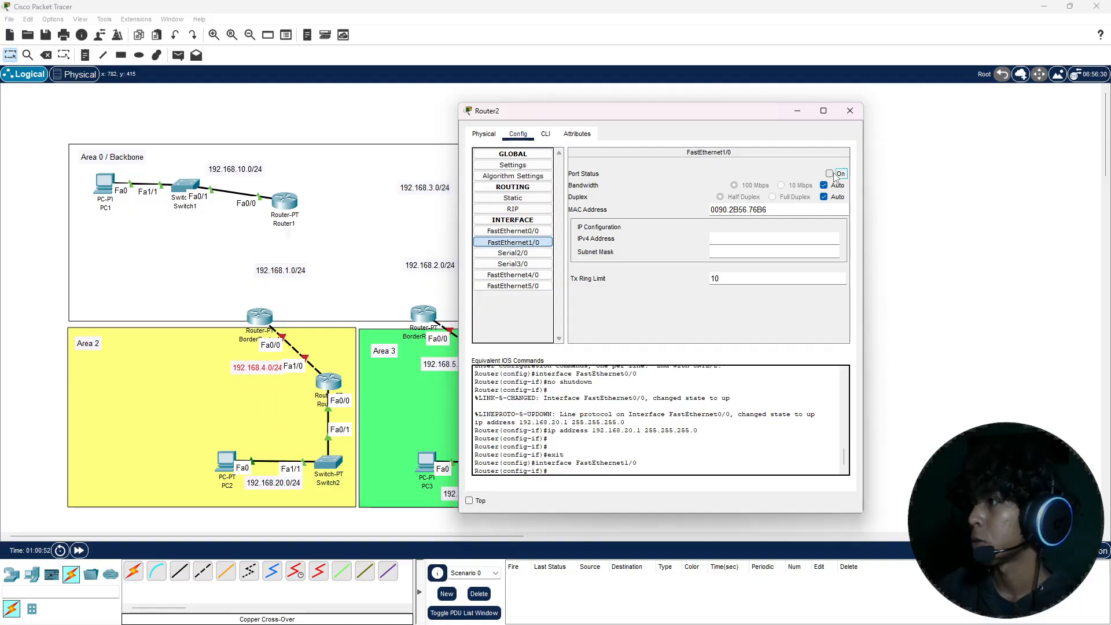
click(767, 243)
text(192.168)
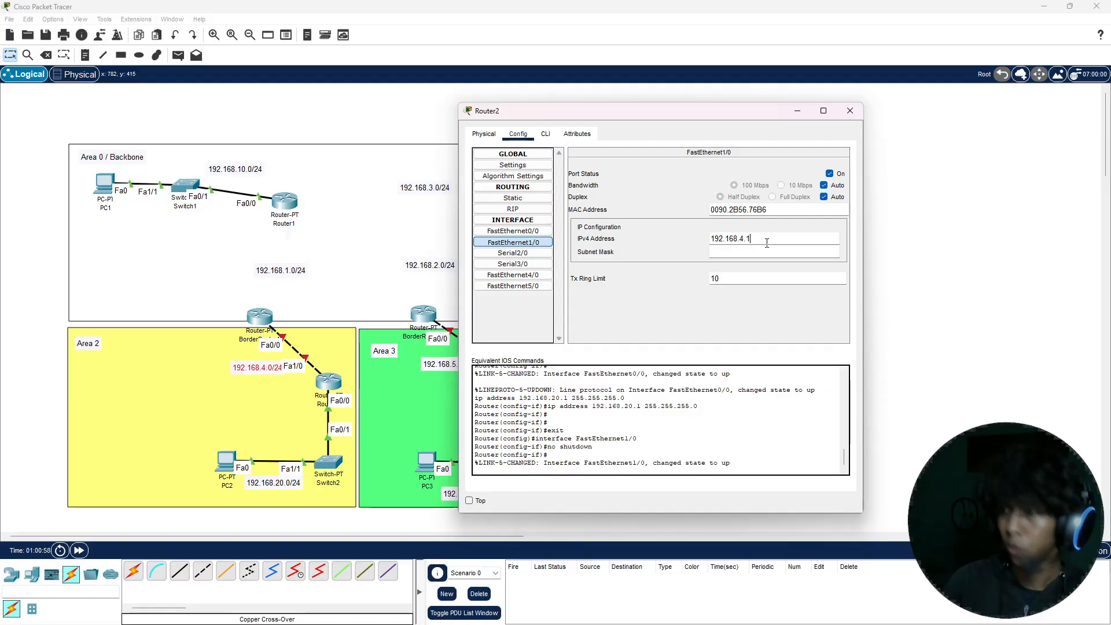
text(.4.1)
key(Tab)
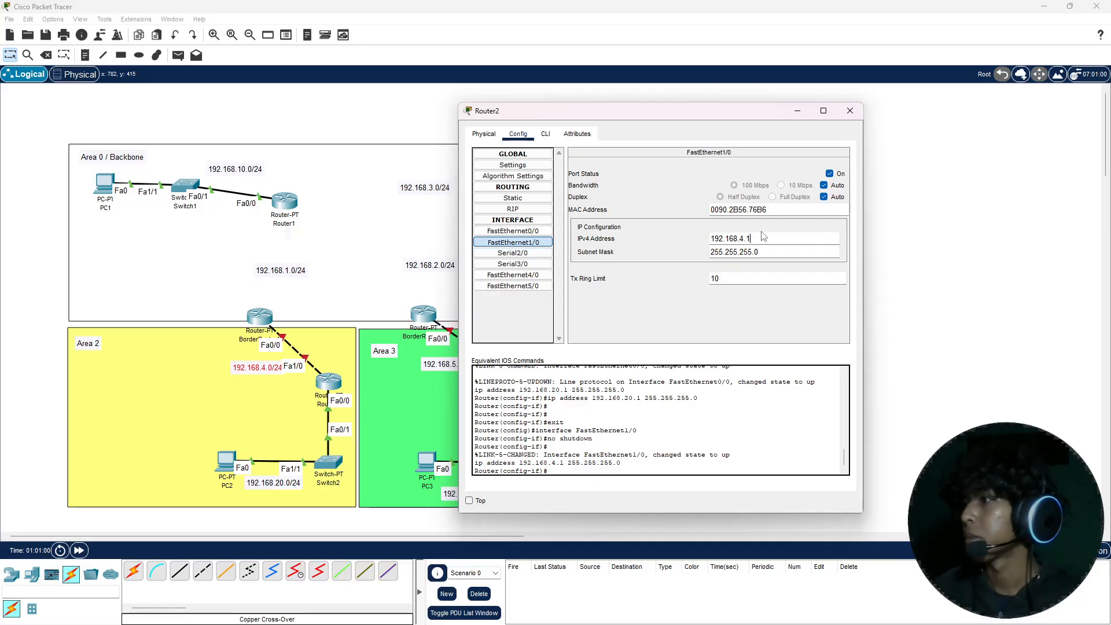
click(763, 242)
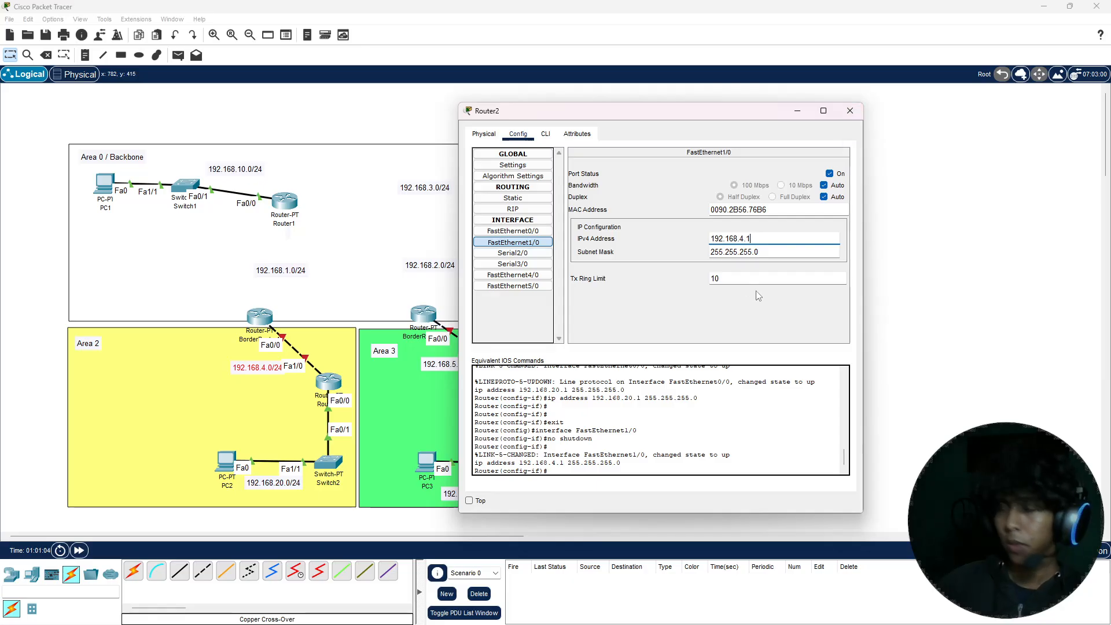
key(ctrl+a)
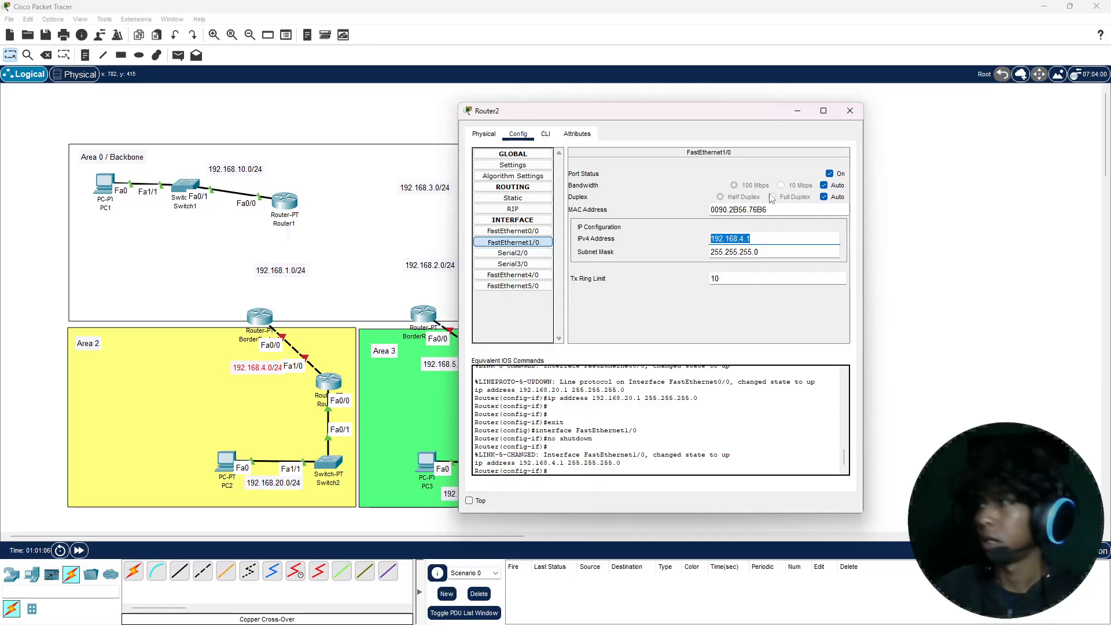
click(850, 110)
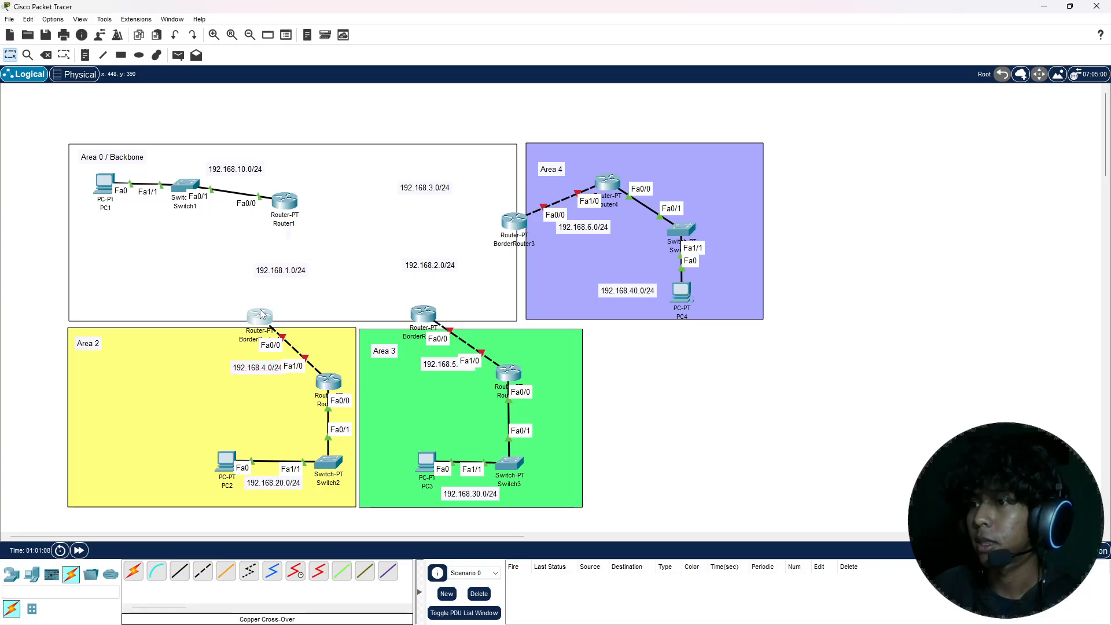
Step: Turn on BorderRouter1's FastEthernet0/0, assign it 192.168.4.2 with subnet mask 255.255.255.0, and close its configuration
click(259, 315)
click(450, 267)
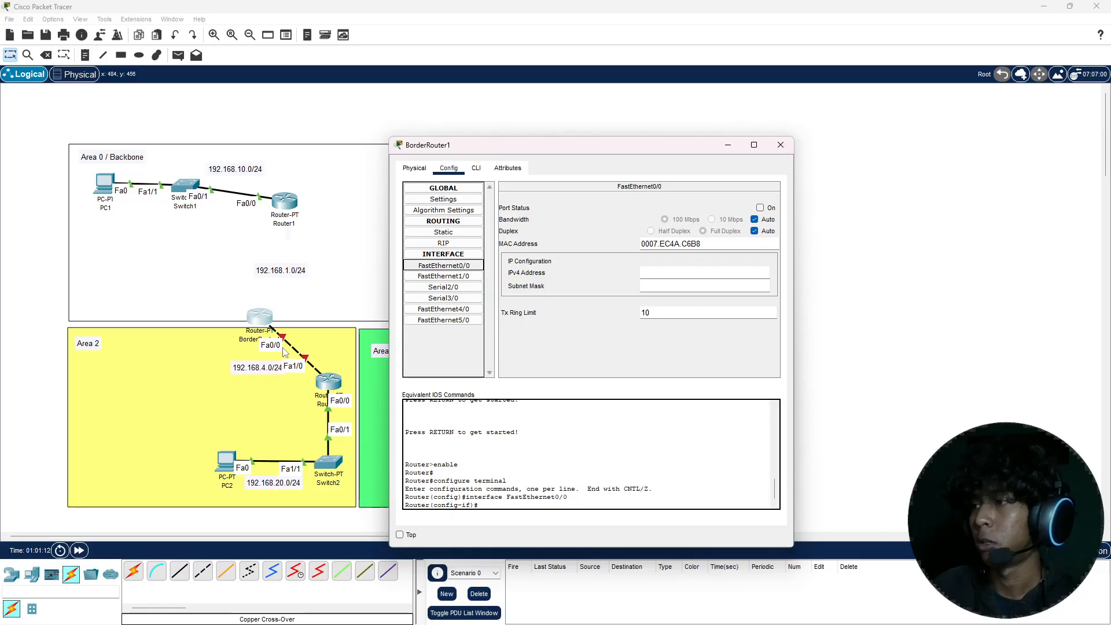
click(760, 208)
click(705, 271)
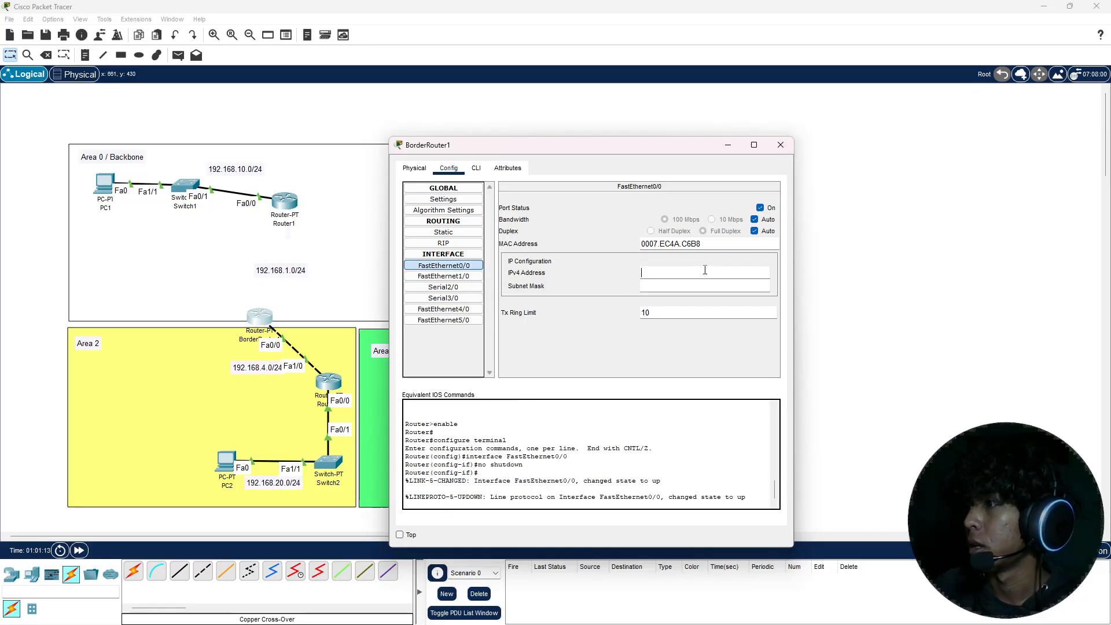
text(192.168.4.)
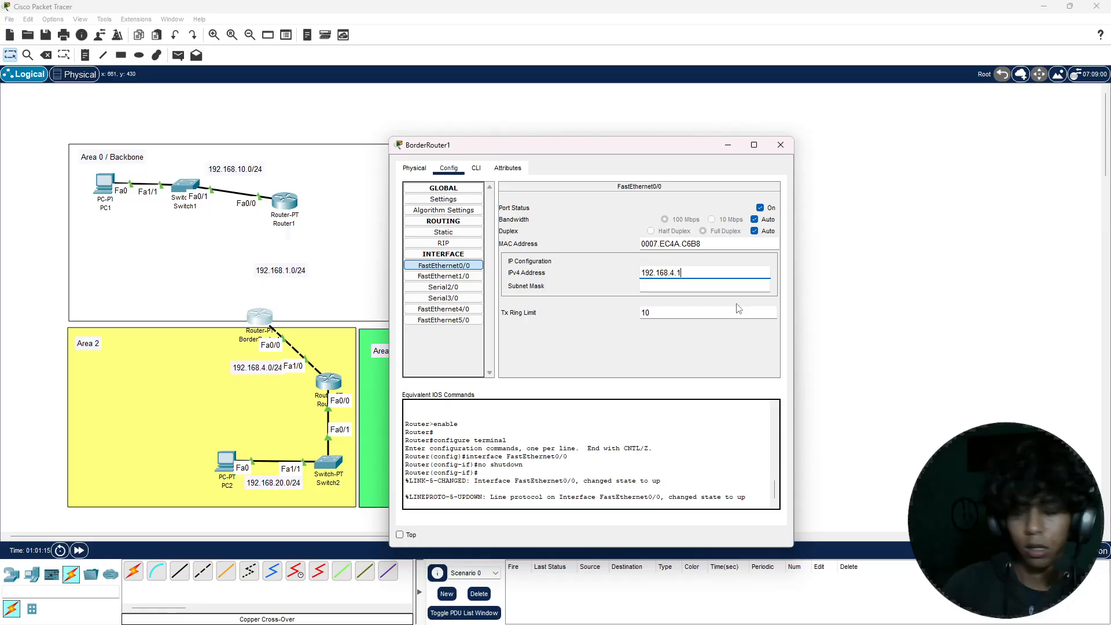
text(2)
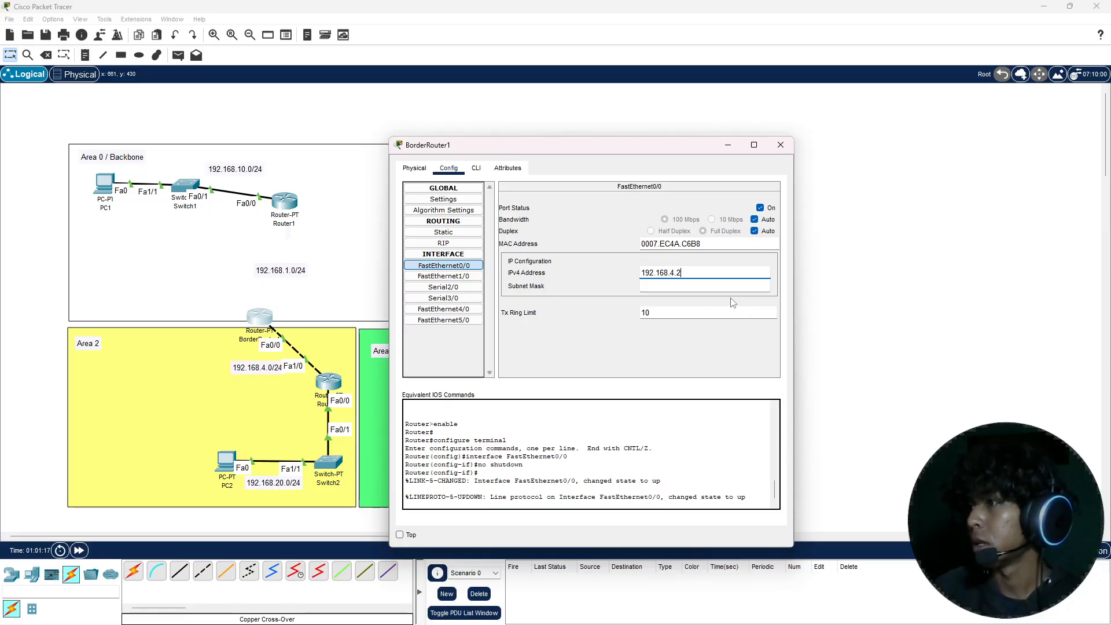
key(Tab)
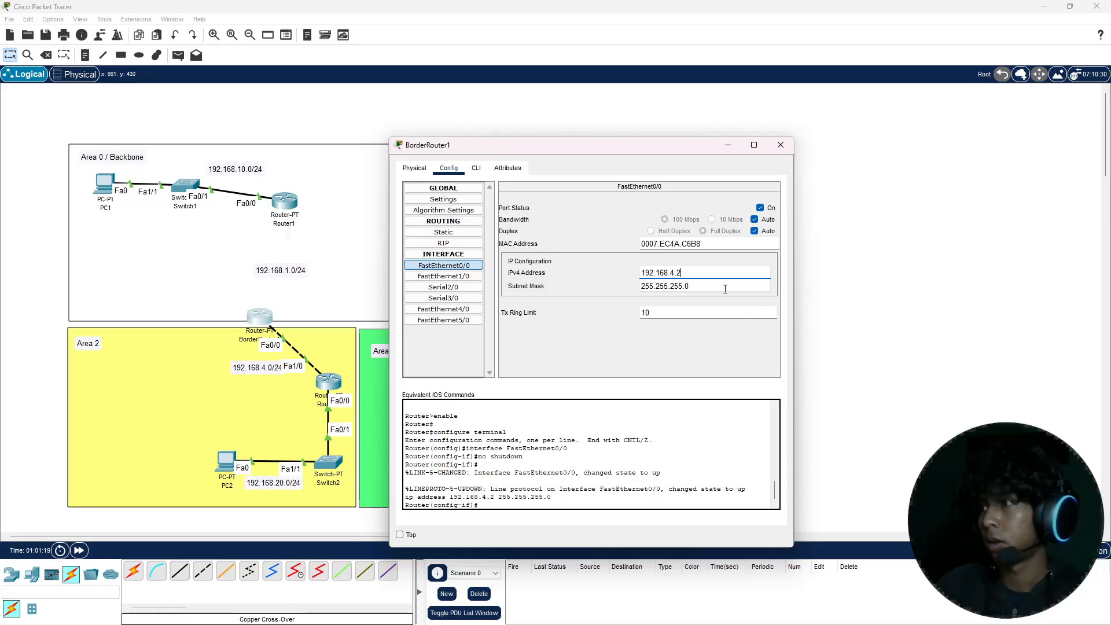
click(781, 145)
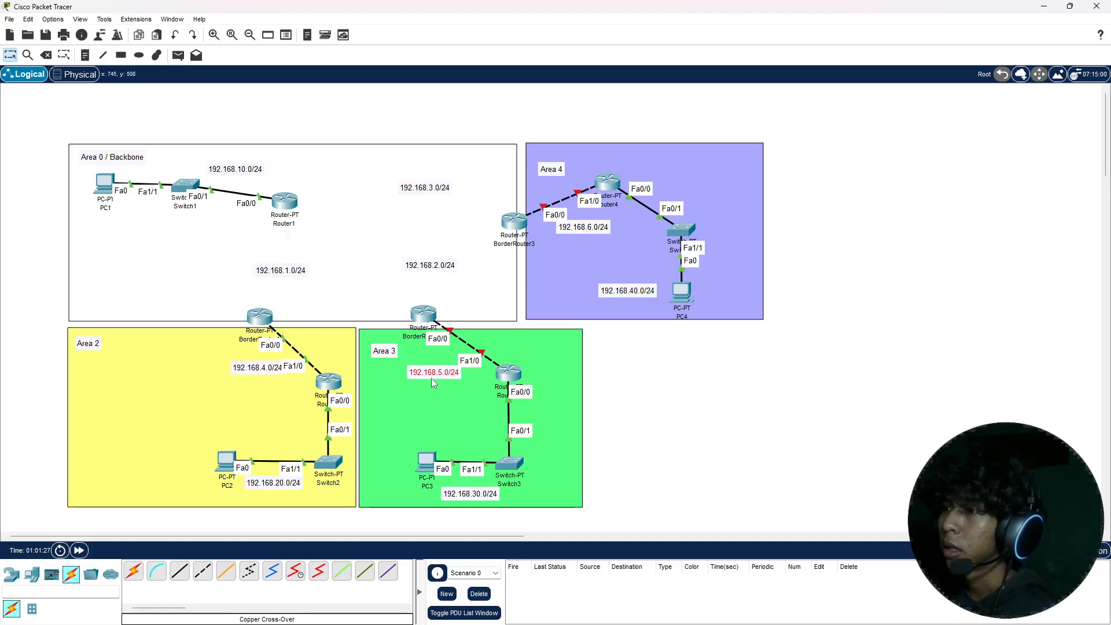
Step: Move the 192.168.5.0/24 label clear of its link, and turn on Router3's FastEthernet1/0 with address 192.168.5.1 and subnet mask 255.255.255.0
drag(432, 377, 427, 374)
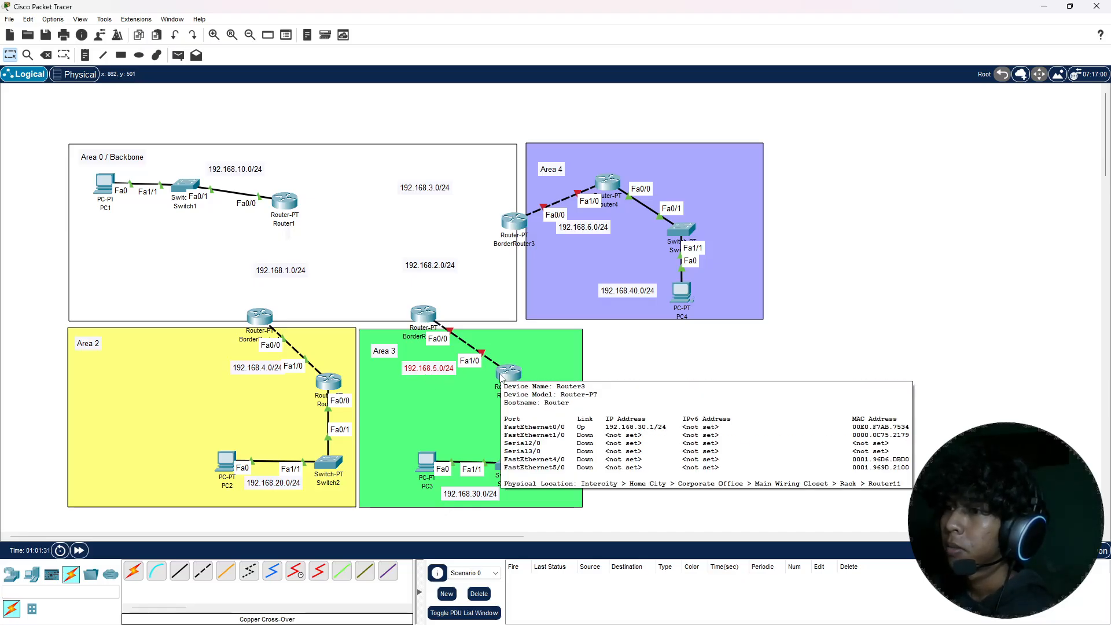
click(501, 376)
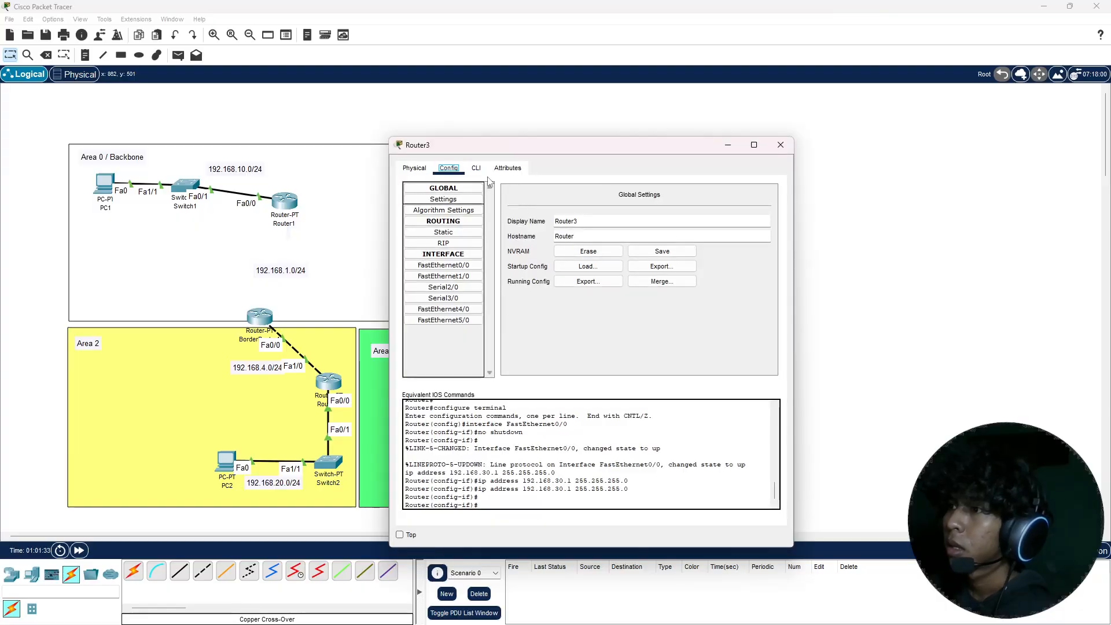
drag(509, 150, 731, 161)
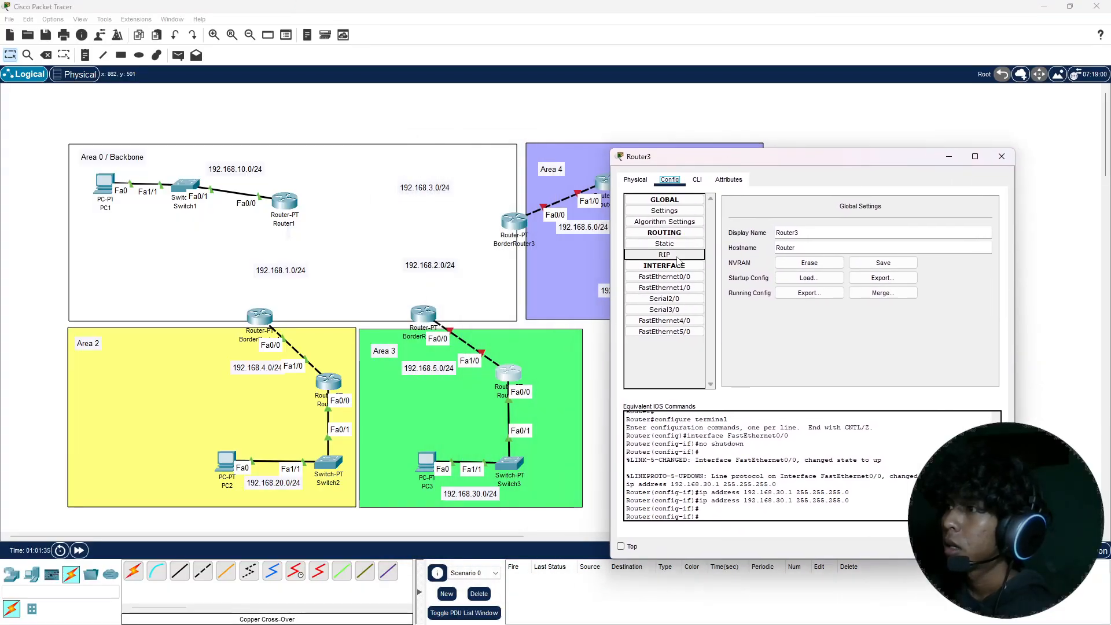
click(676, 288)
click(981, 219)
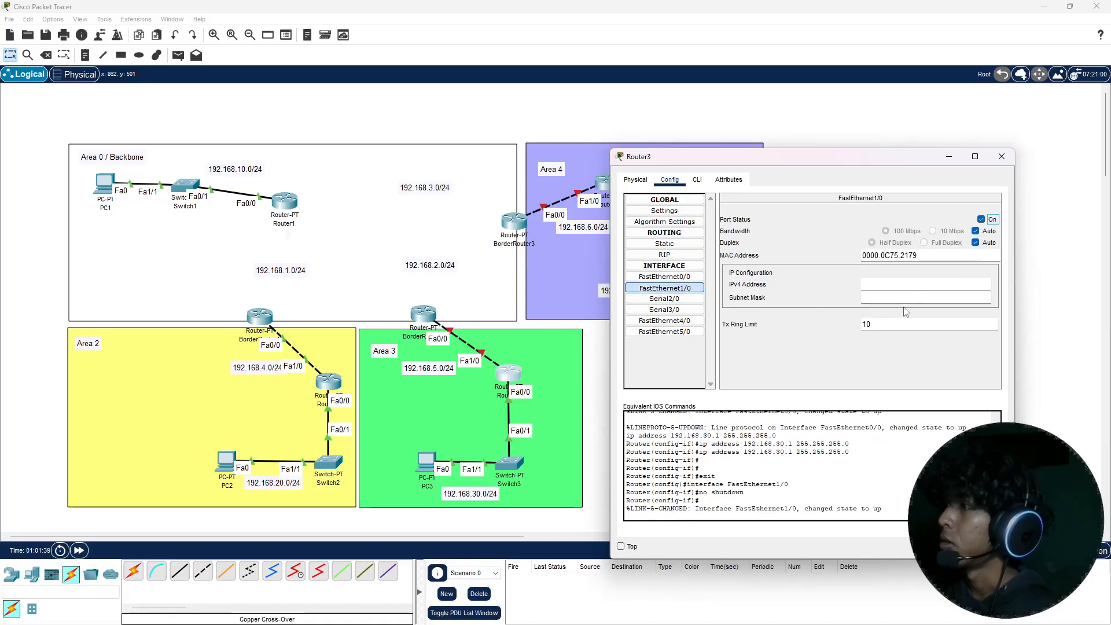
click(907, 283)
text(192.168.4.1)
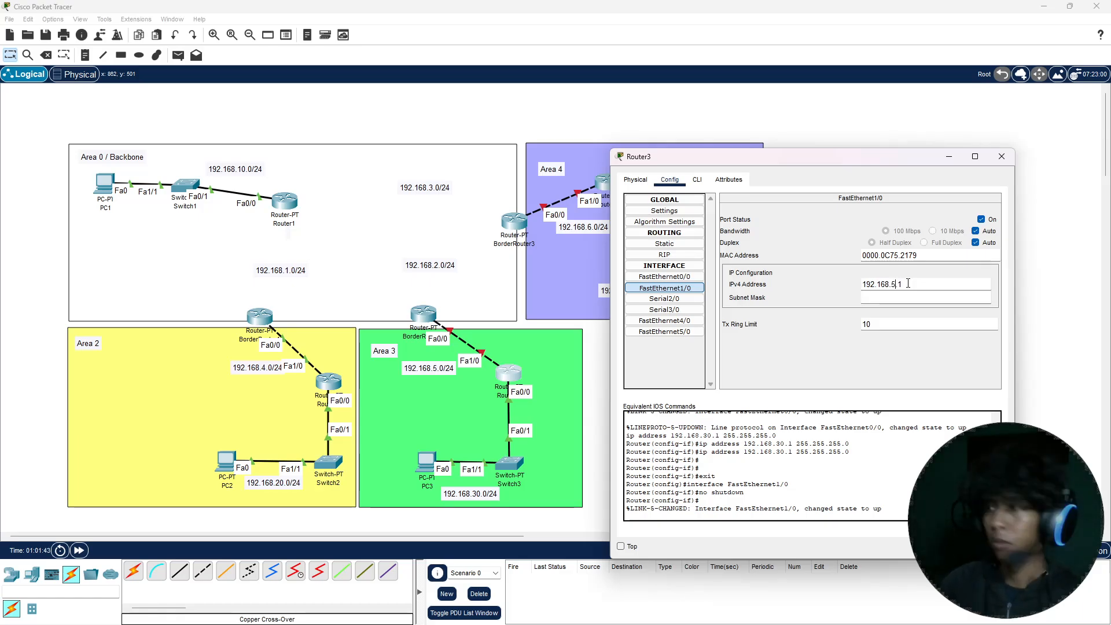
key(Tab)
key(shift+Tab)
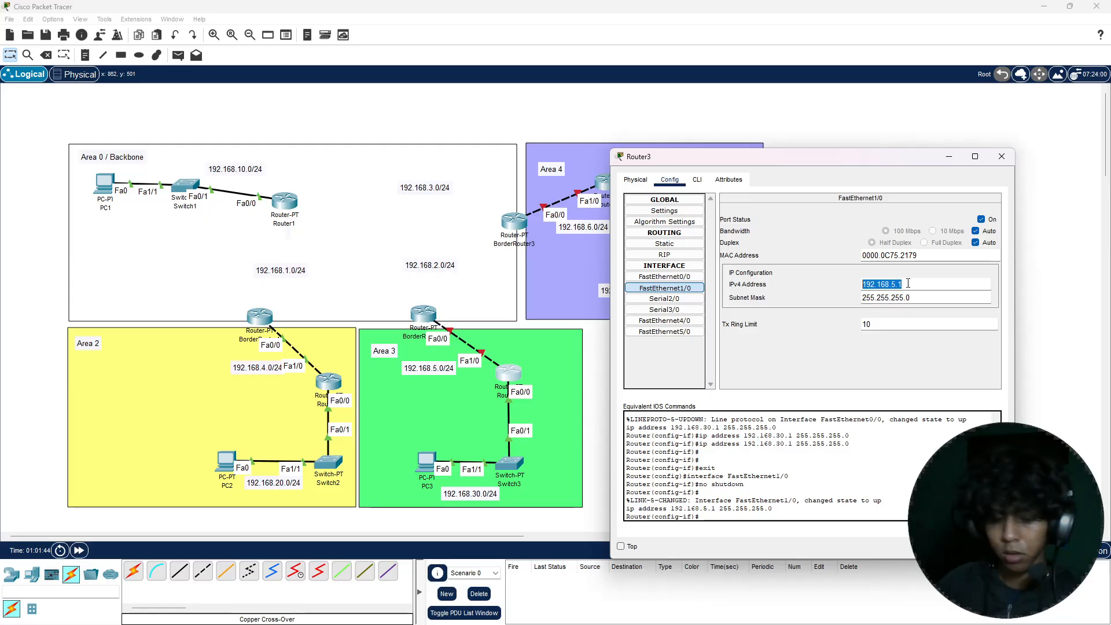
text(192.168.4.1)
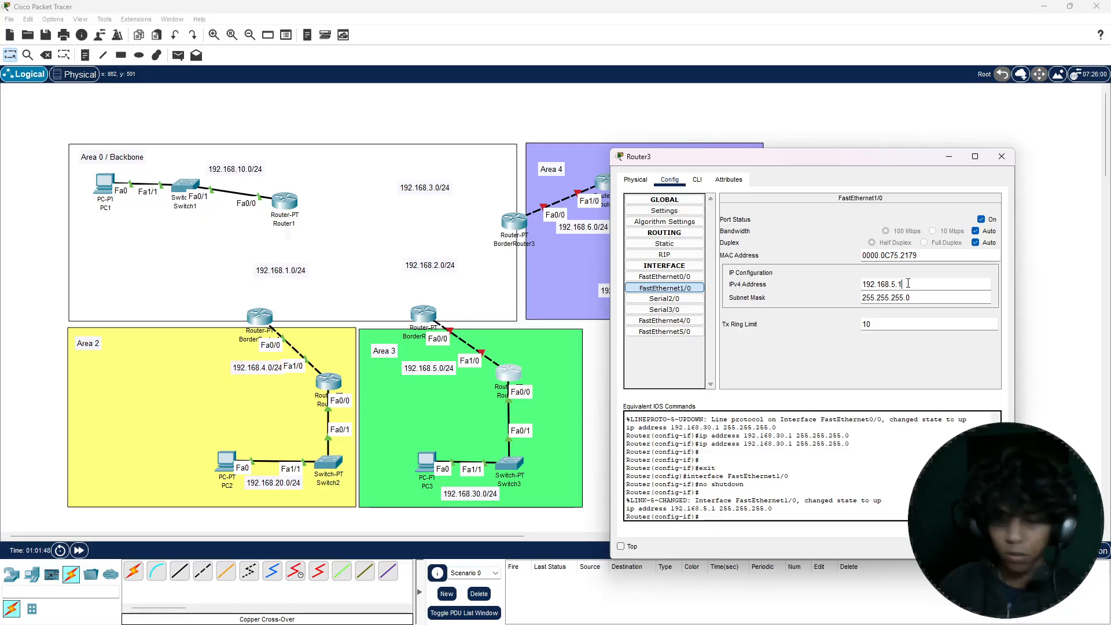
triple_click(908, 283)
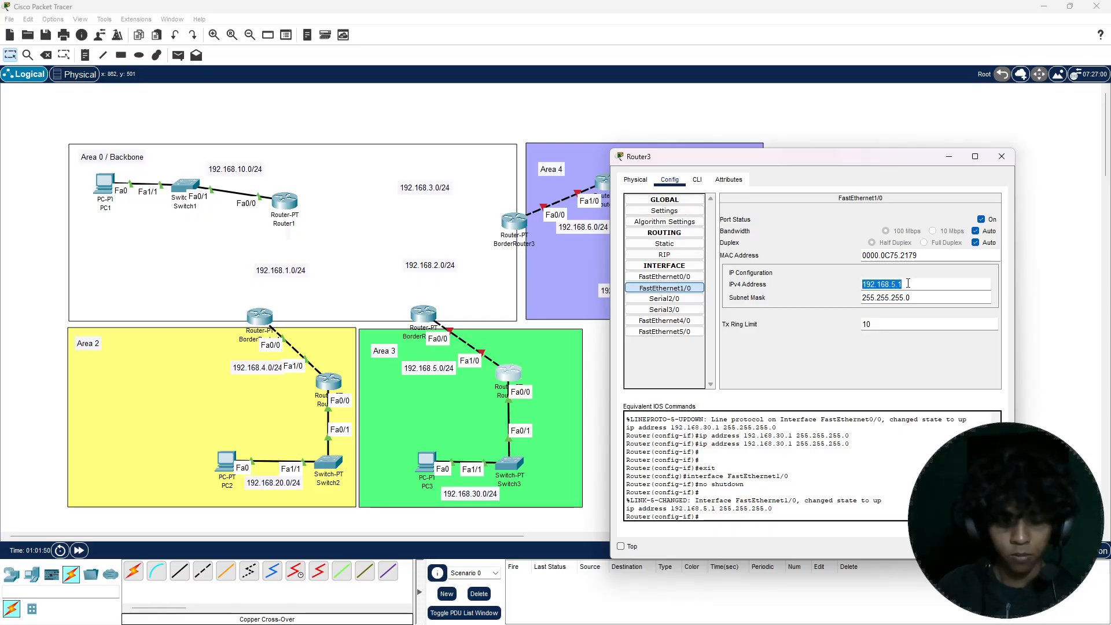
Step: Close Router3's configuration, and turn on BorderRouter2's FastEthernet0/0 with address 192.168.5.2 and subnet mask 255.255.255.0
click(1001, 156)
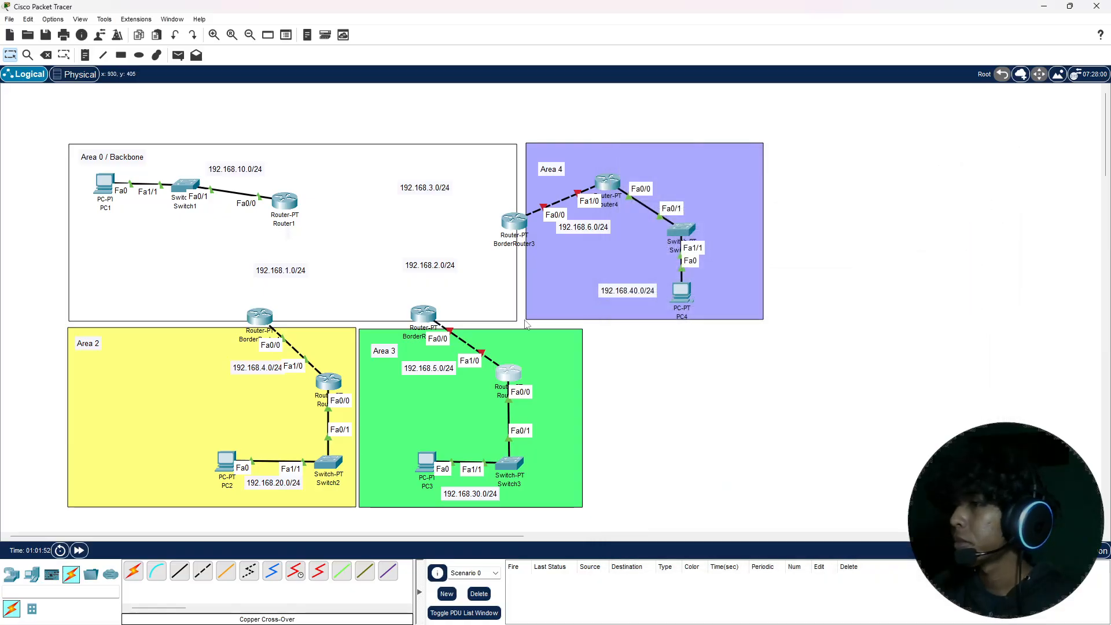
click(427, 313)
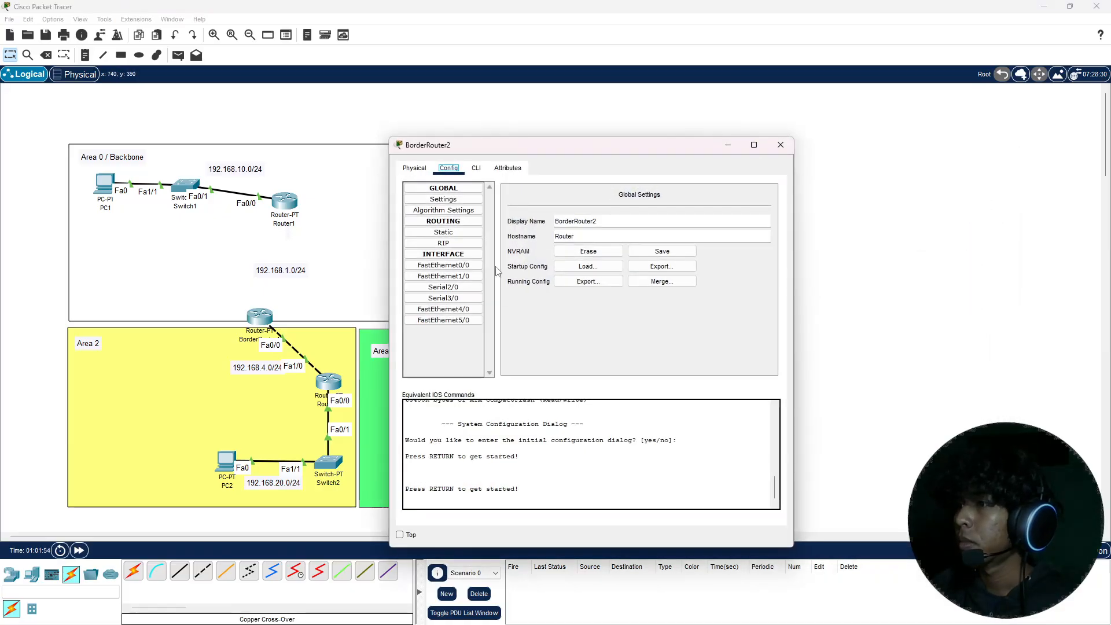
click(463, 276)
click(443, 265)
click(760, 207)
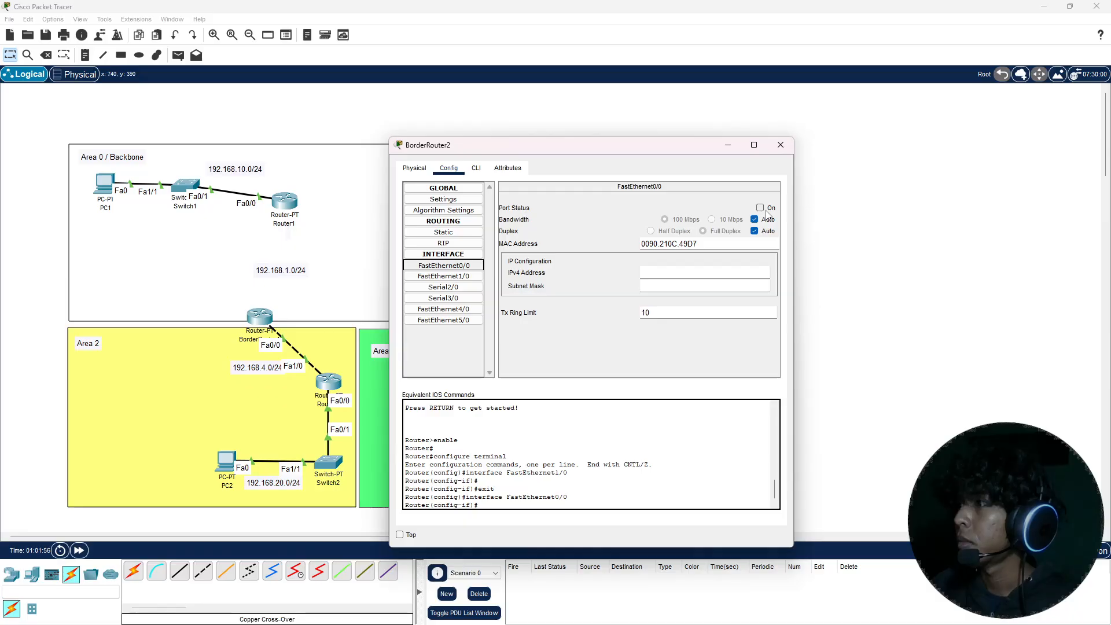
click(708, 272)
text(192.168.5.1)
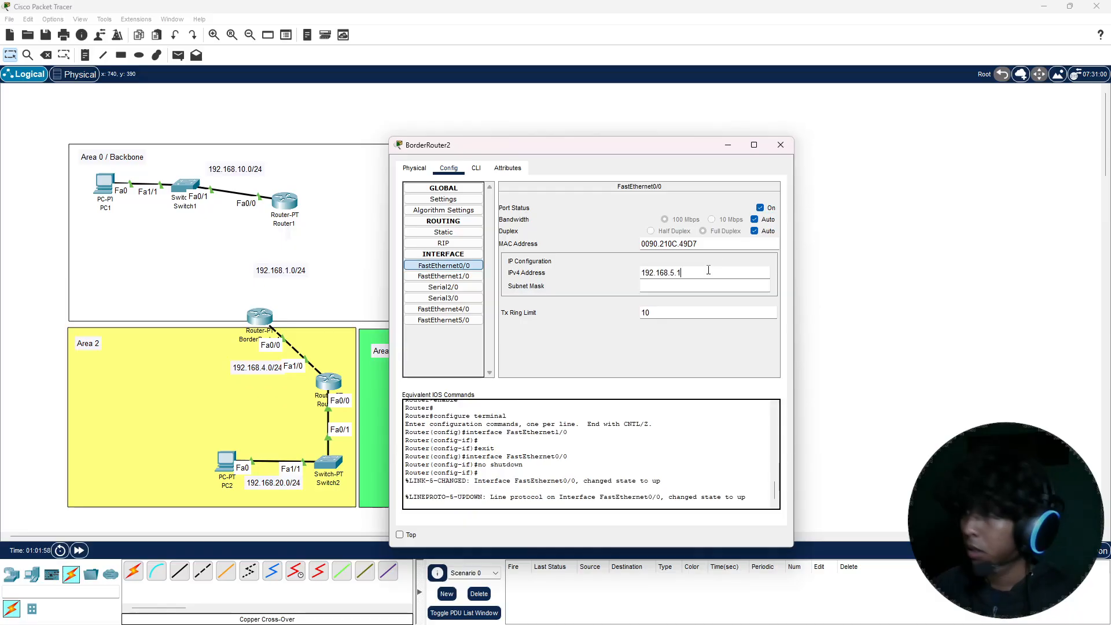
text(2)
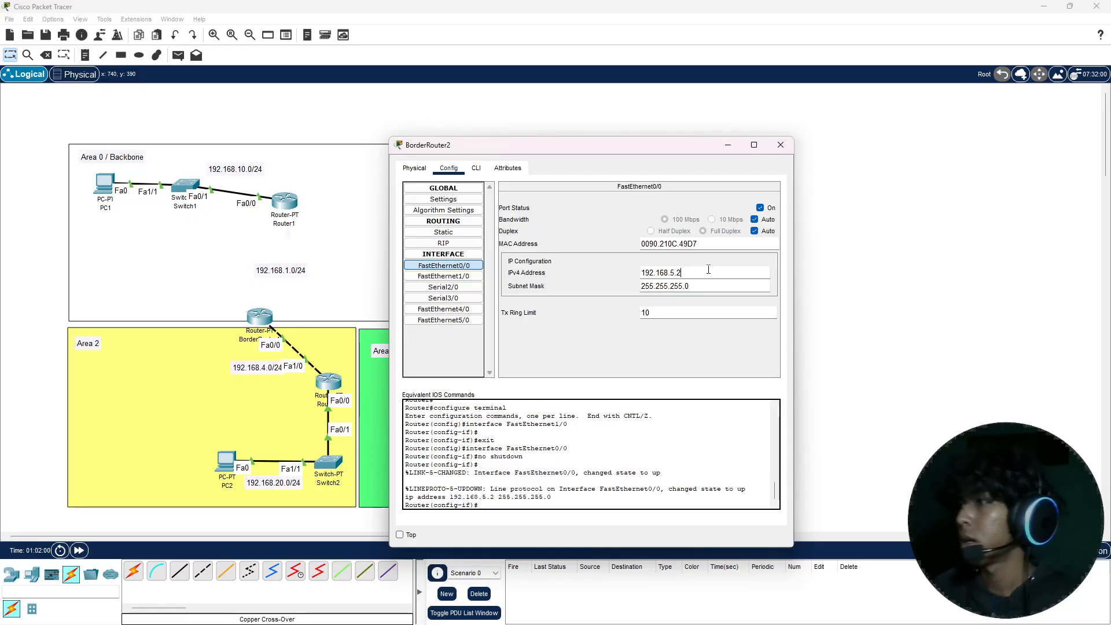
click(781, 145)
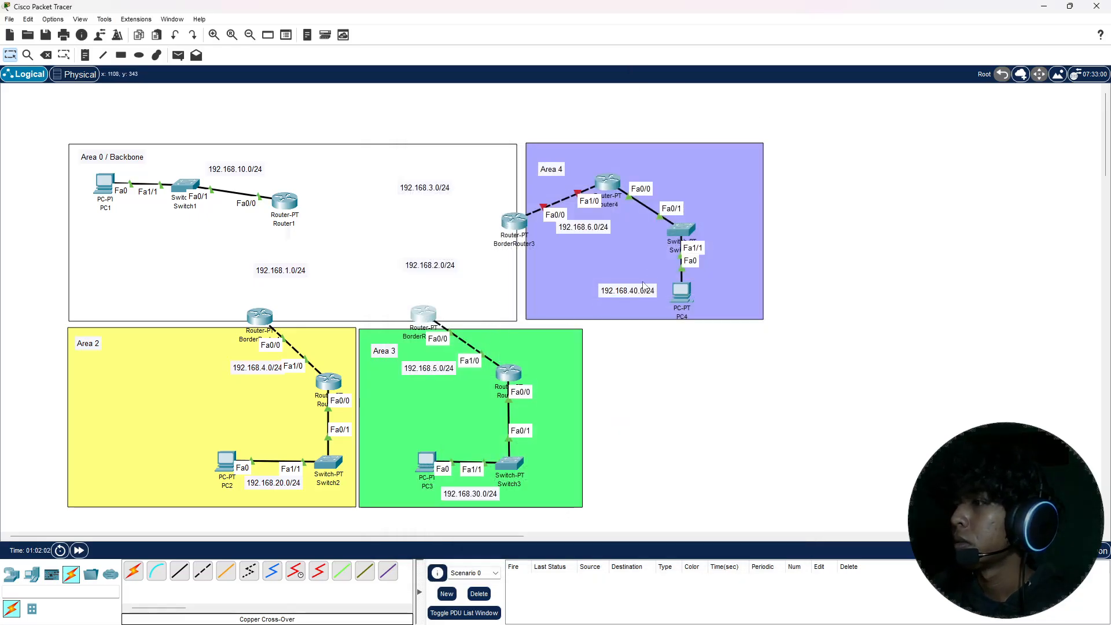
Step: Turn on Router4's FastEthernet1/0, assign it 192.168.6.1 with subnet mask 255.255.255.0, and close its configuration
click(605, 184)
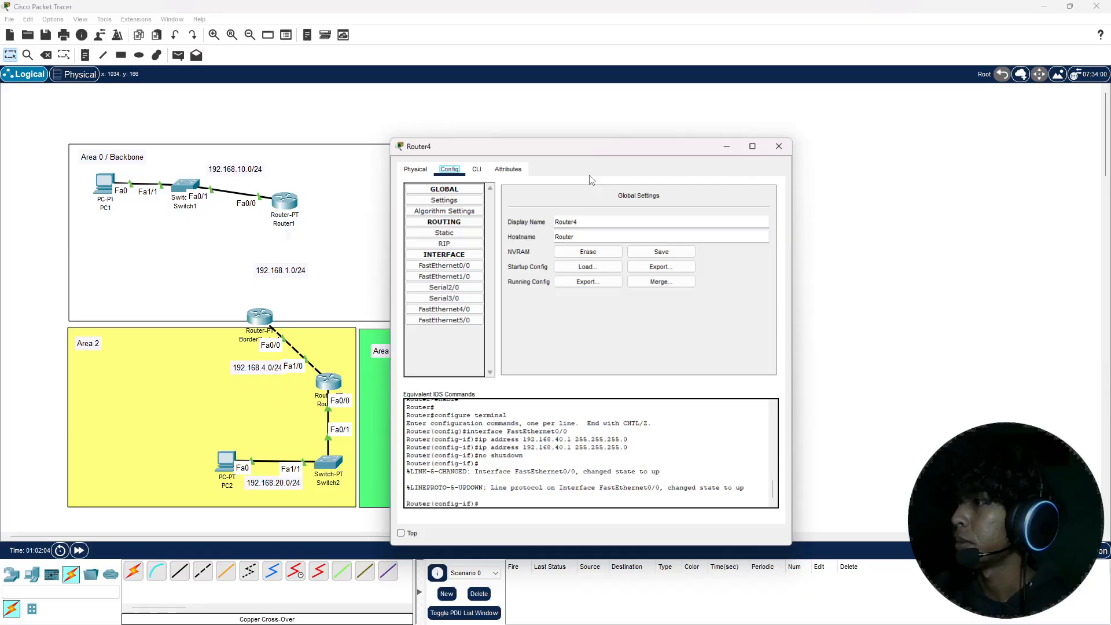
drag(517, 159, 231, 165)
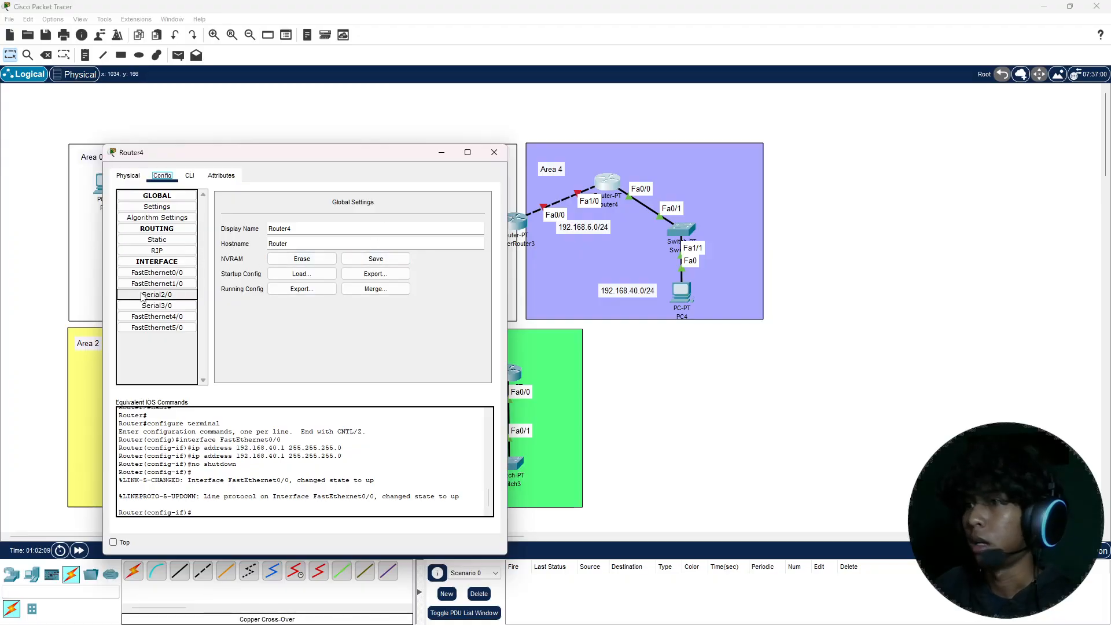
click(157, 284)
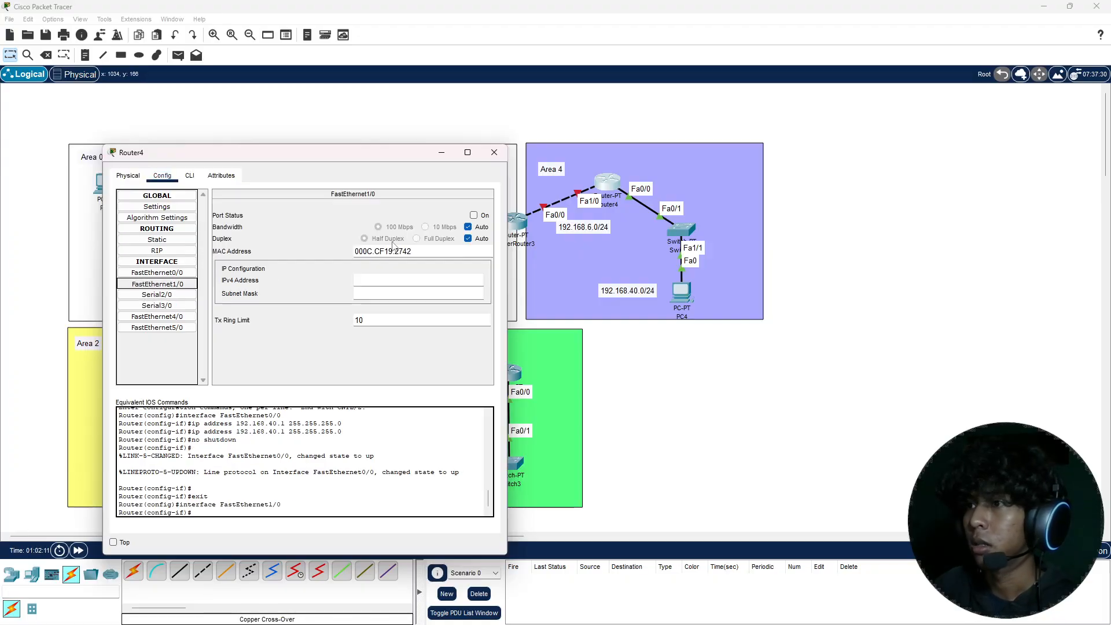
click(474, 215)
click(431, 278)
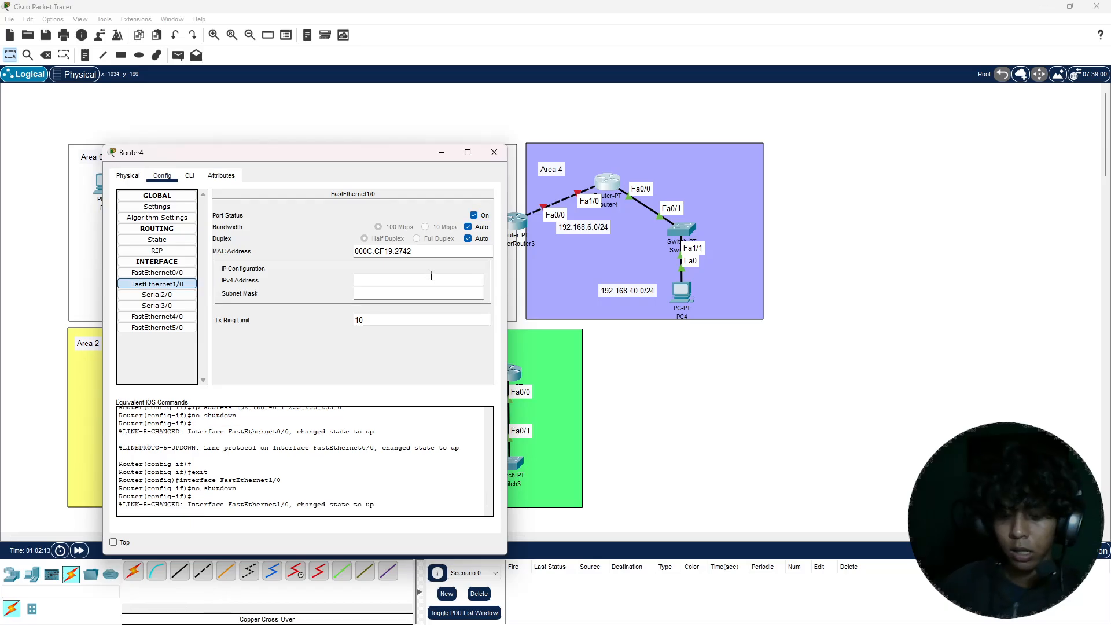
text(192.168.5.1)
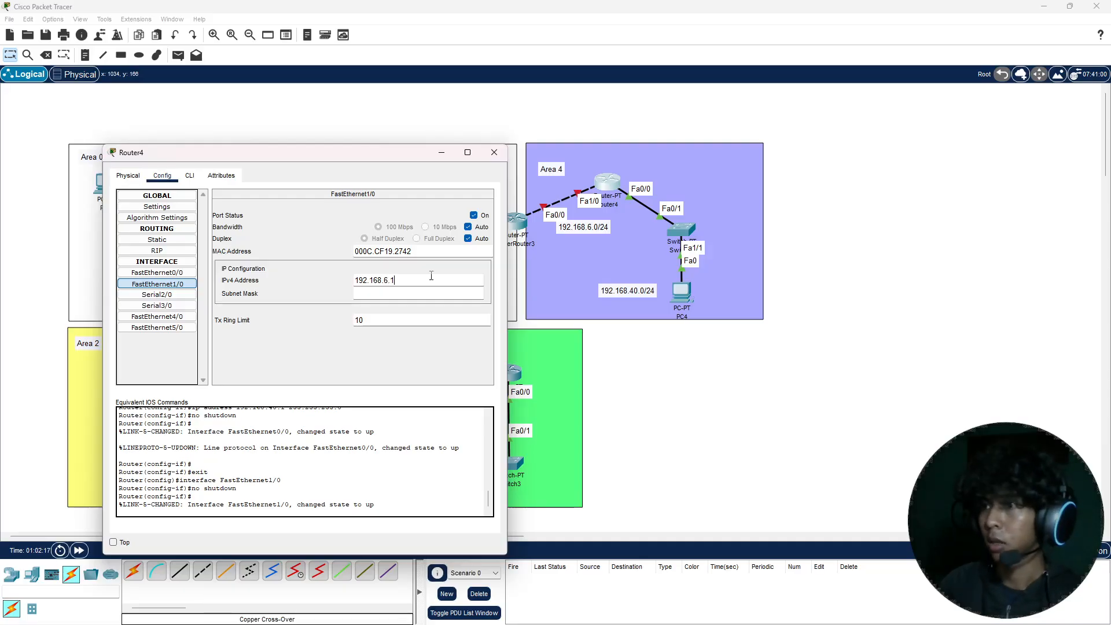
key(Return)
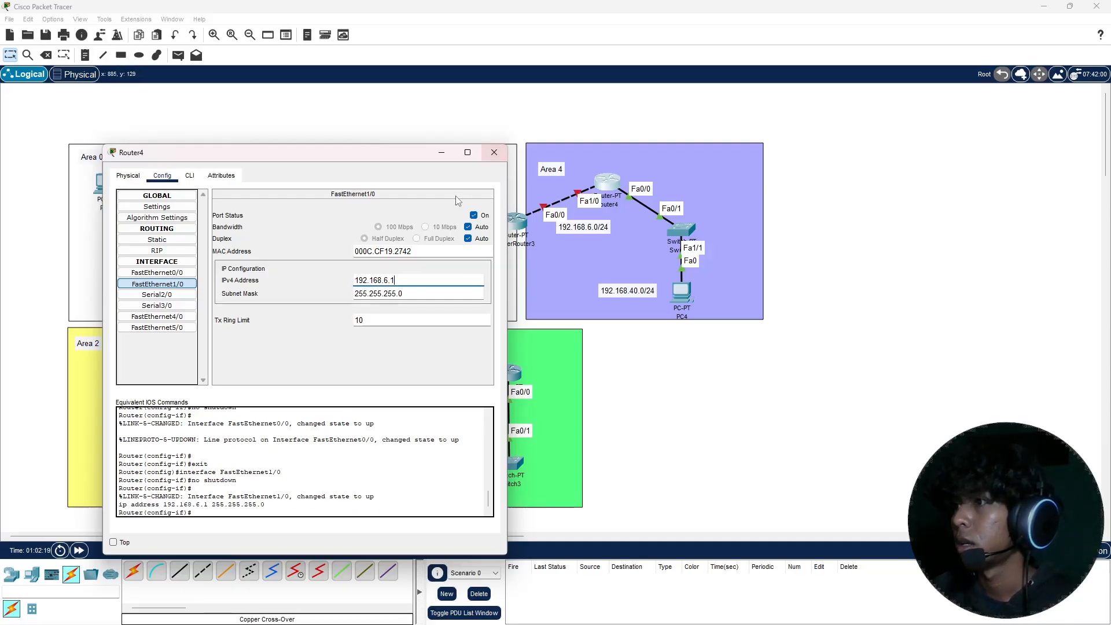
key(ctrl+a)
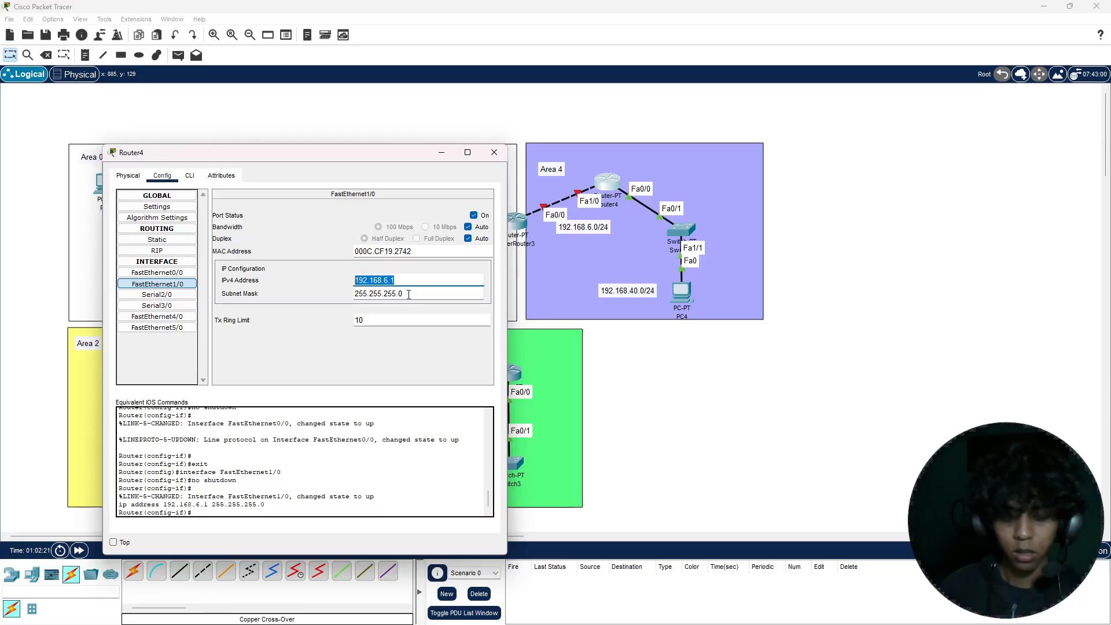
click(494, 152)
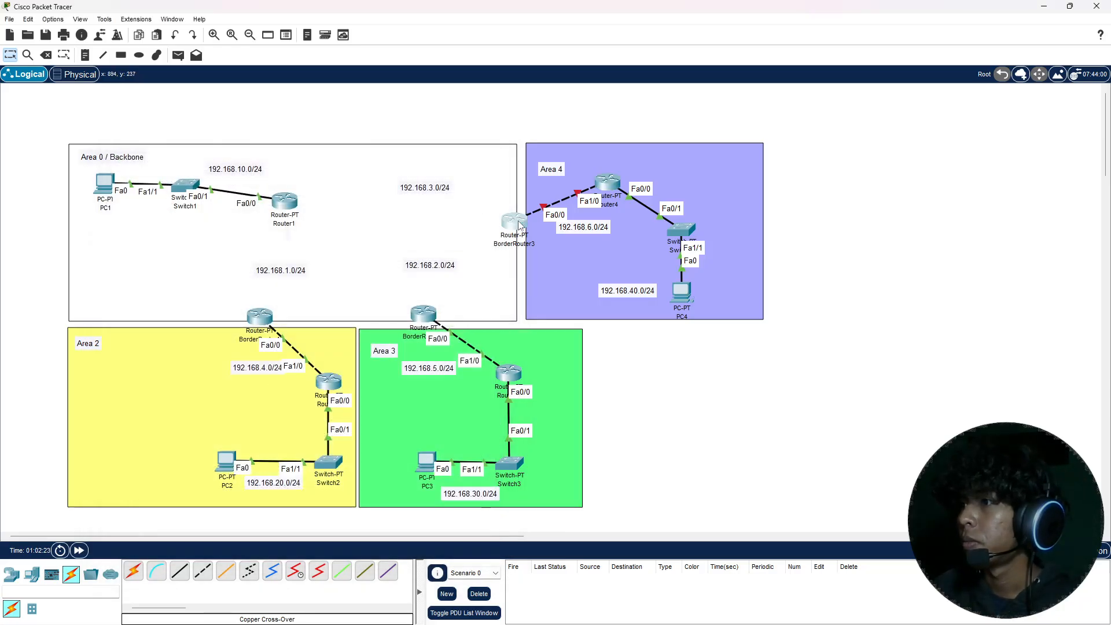
Step: Turn on BorderRouter3's FastEthernet0/0, assign it 192.168.6.2 with subnet mask 255.255.255.0, and close its configuration
click(517, 222)
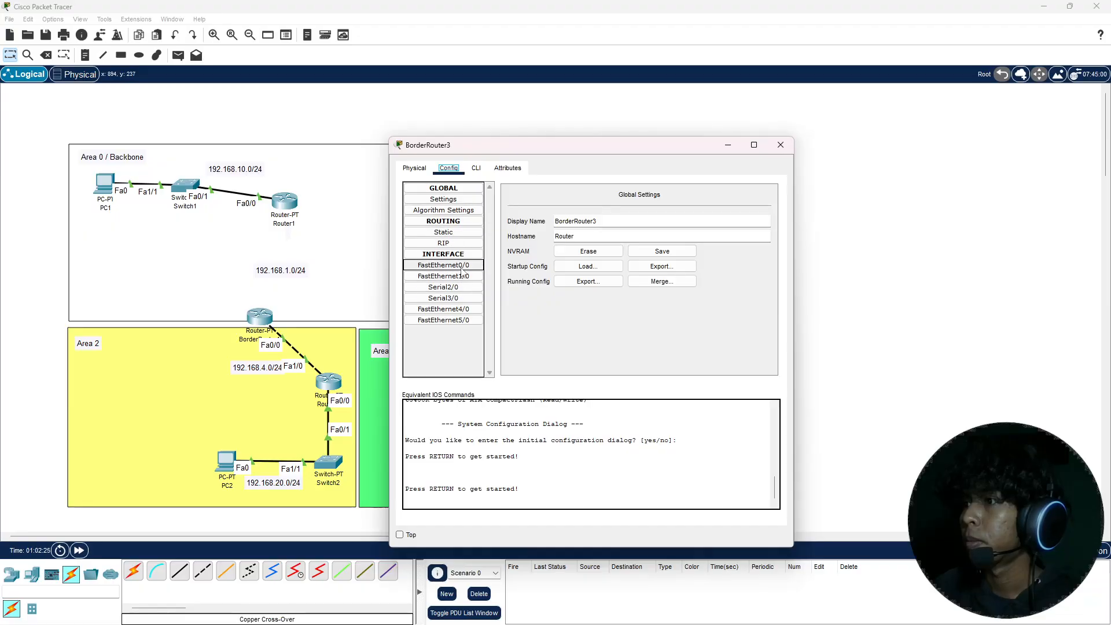
click(444, 265)
drag(640, 145, 915, 154)
click(1035, 215)
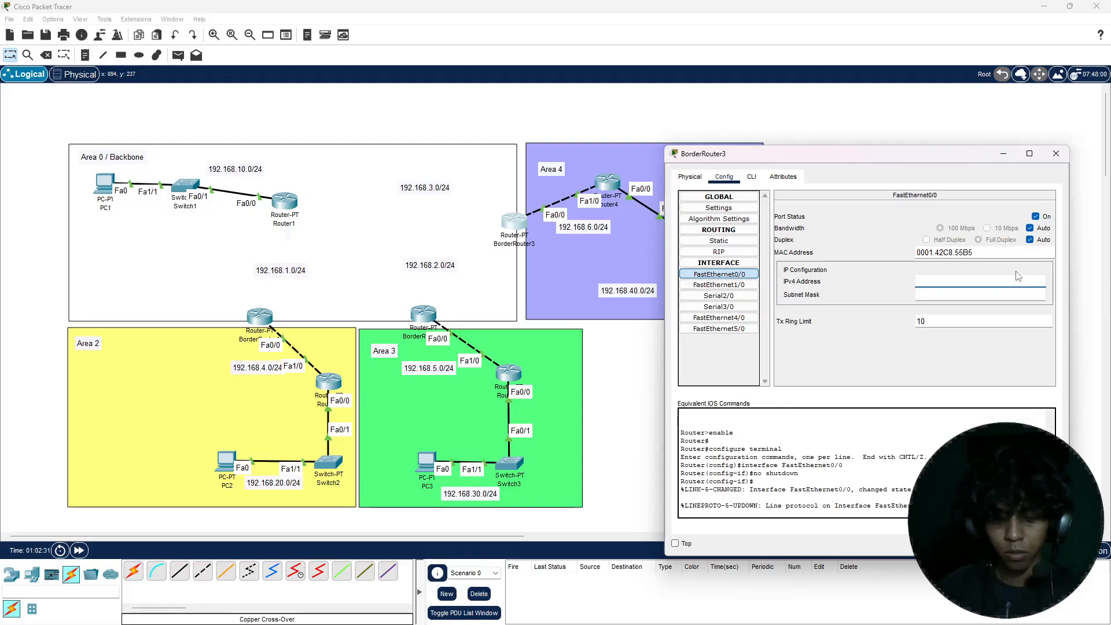
text(192.168.6.2)
key(Return)
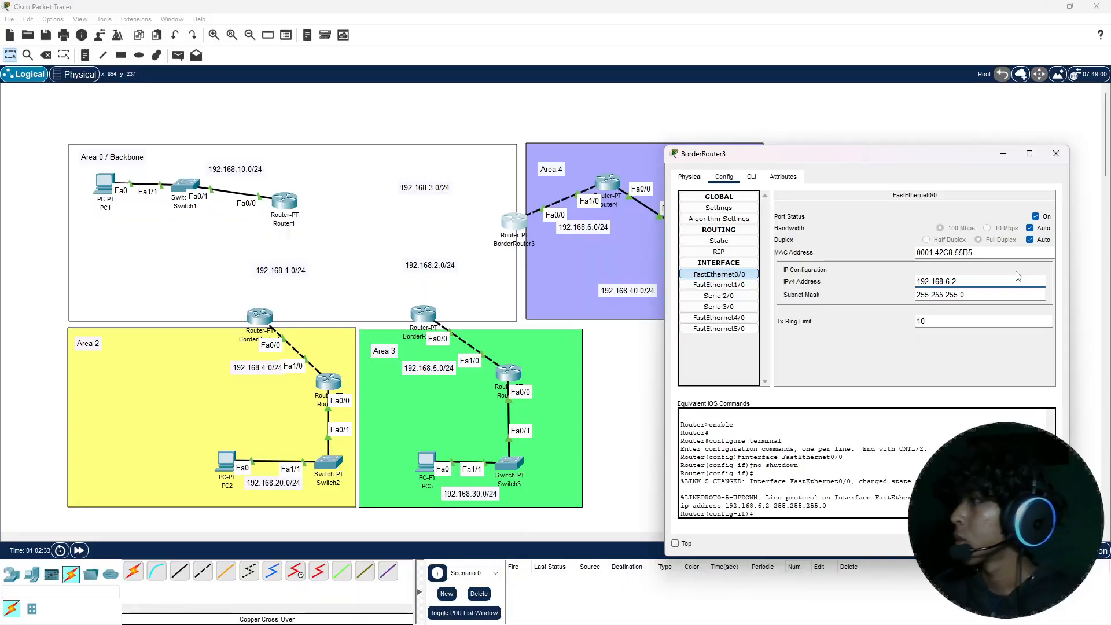
click(1055, 153)
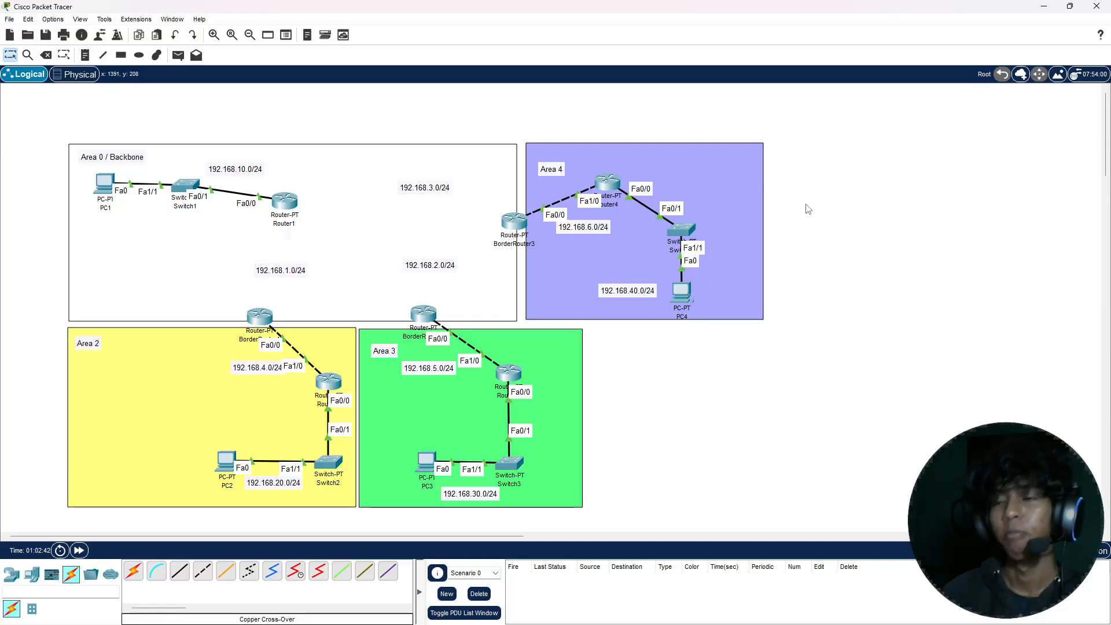
Step: Open Router2's command line and exit the interface and configuration modes back to the user-level prompt
click(329, 381)
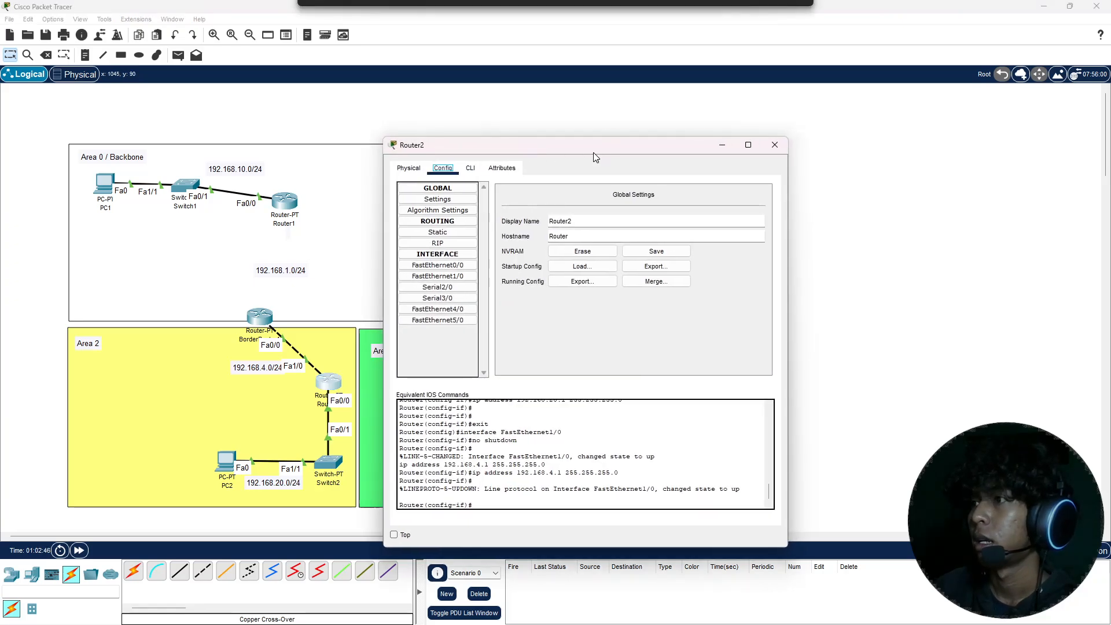
drag(592, 151, 684, 142)
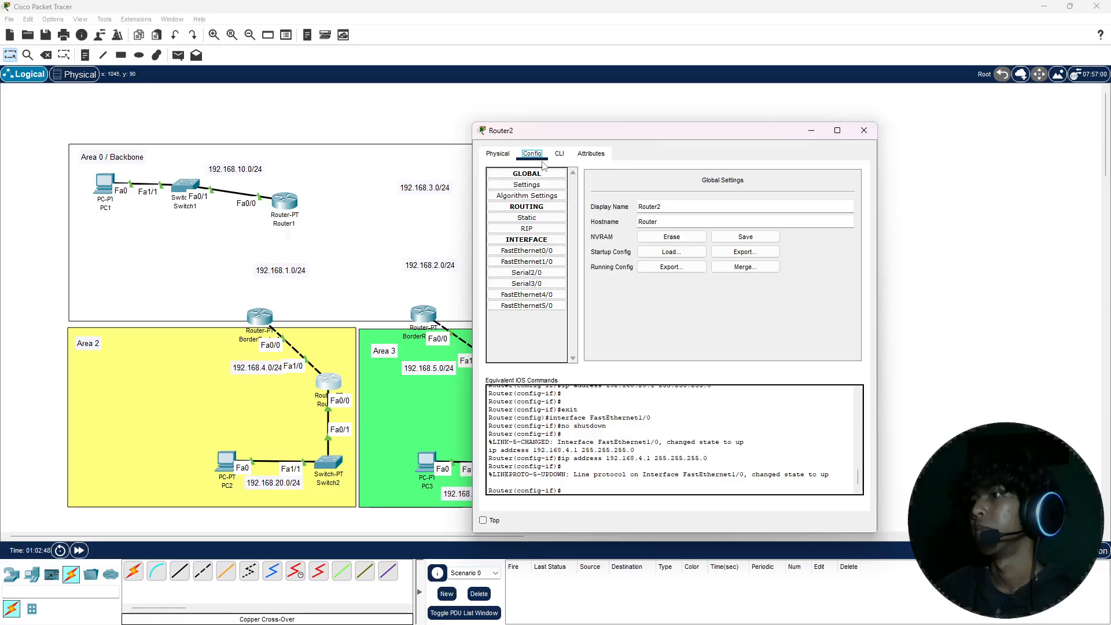
click(559, 154)
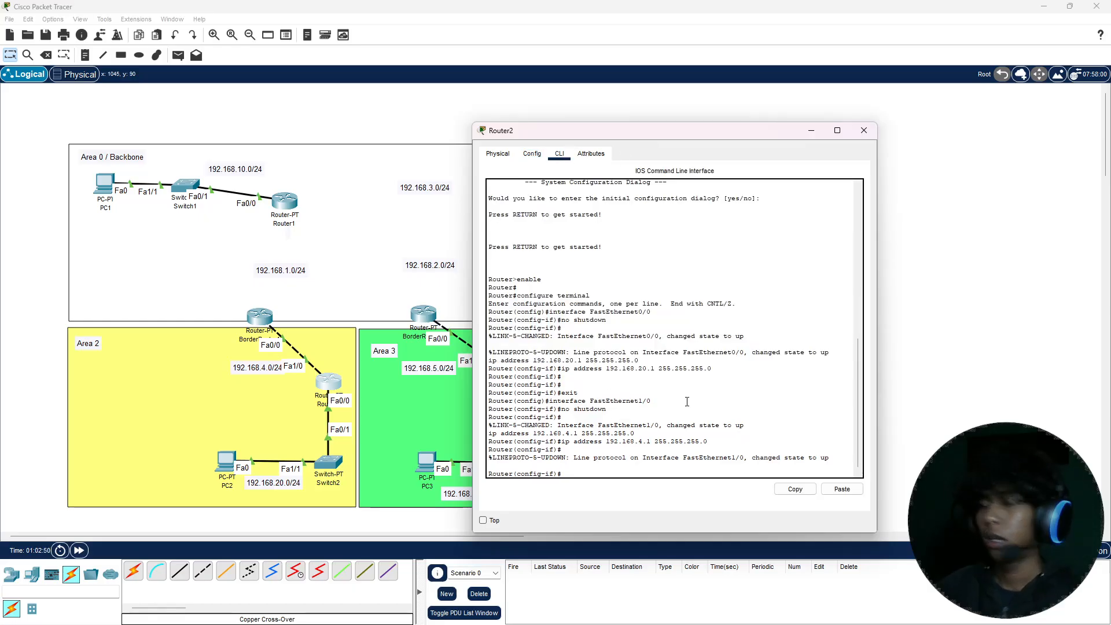
text(EX)
key(Return)
text(EX)
key(Return)
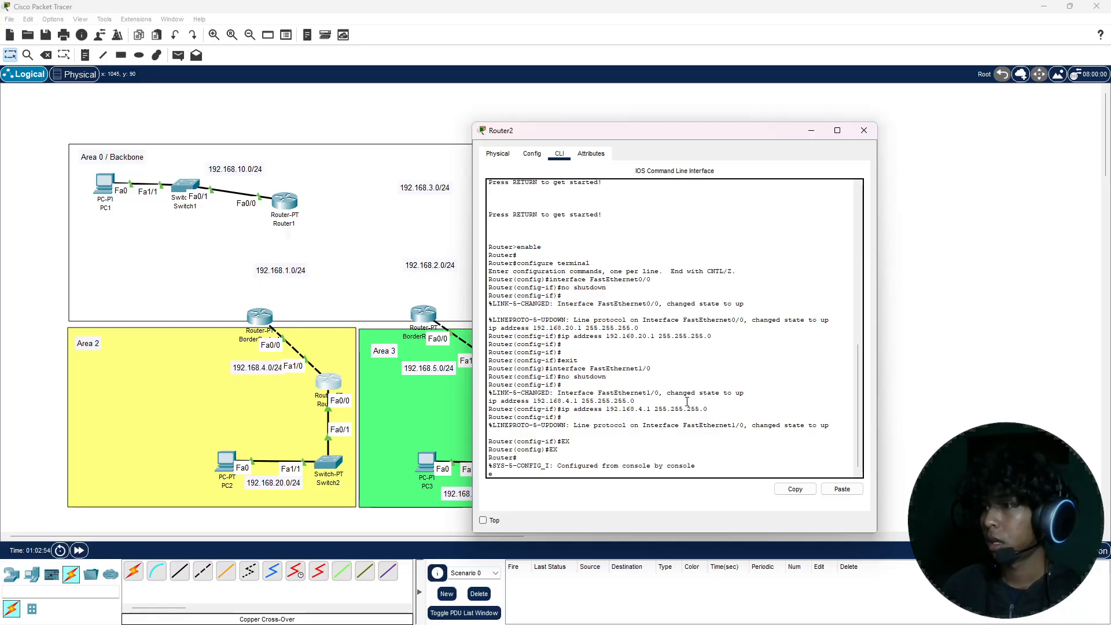
text(ex)
key(Return)
key(Return)
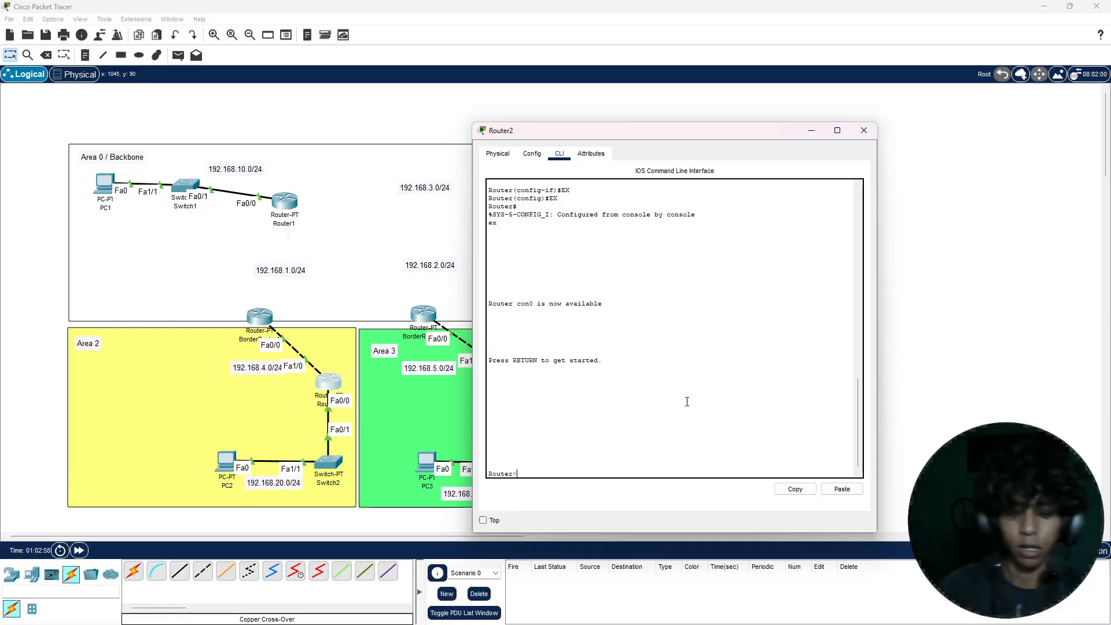
Step: Enter privileged and global configuration mode on Router2 and start OSPF process 1
text(en)
key(Return)
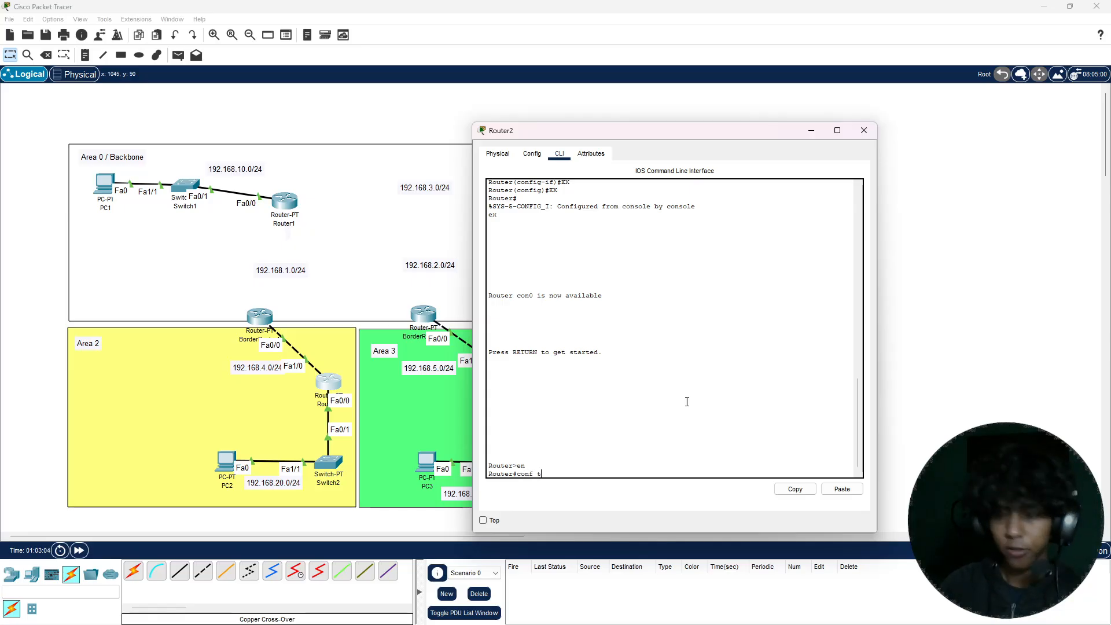
text(conf t)
key(Return)
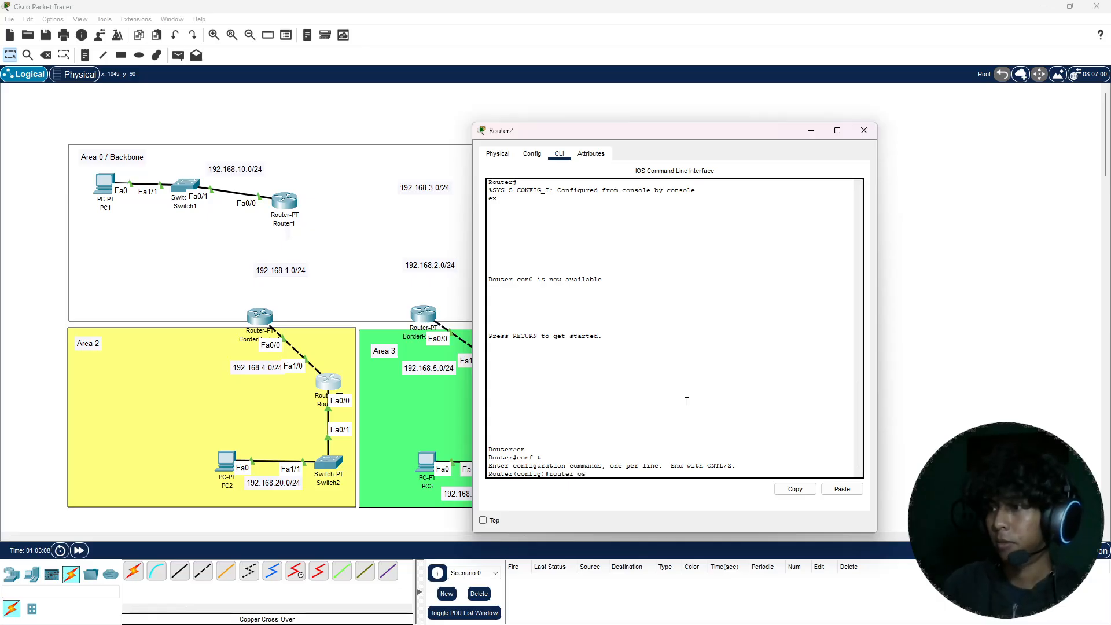
text(router ospf)
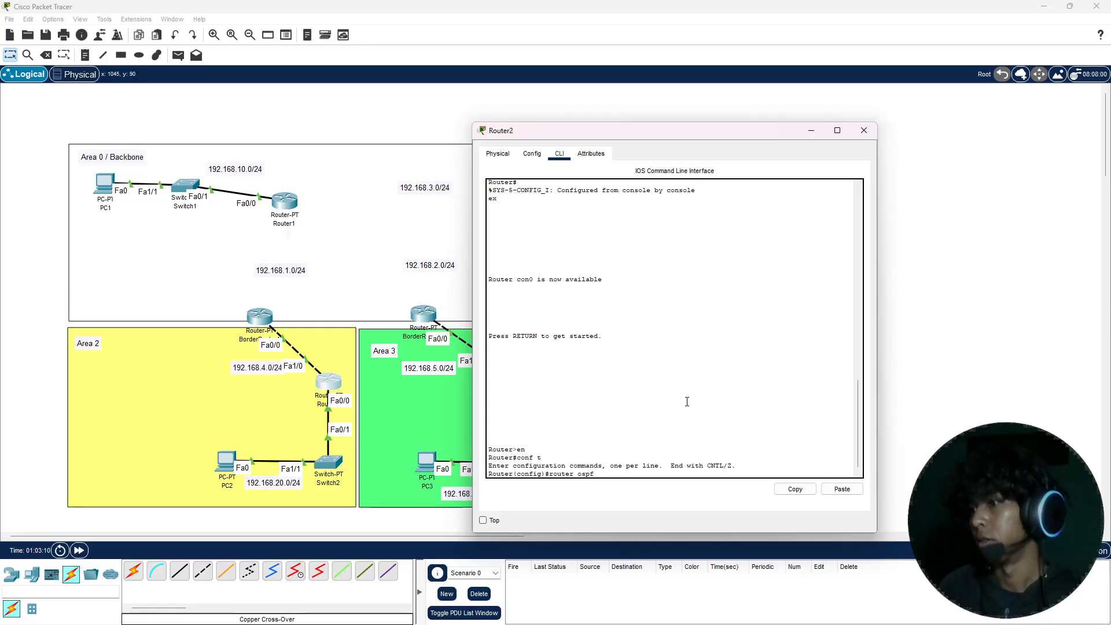
text( 1)
key(Return)
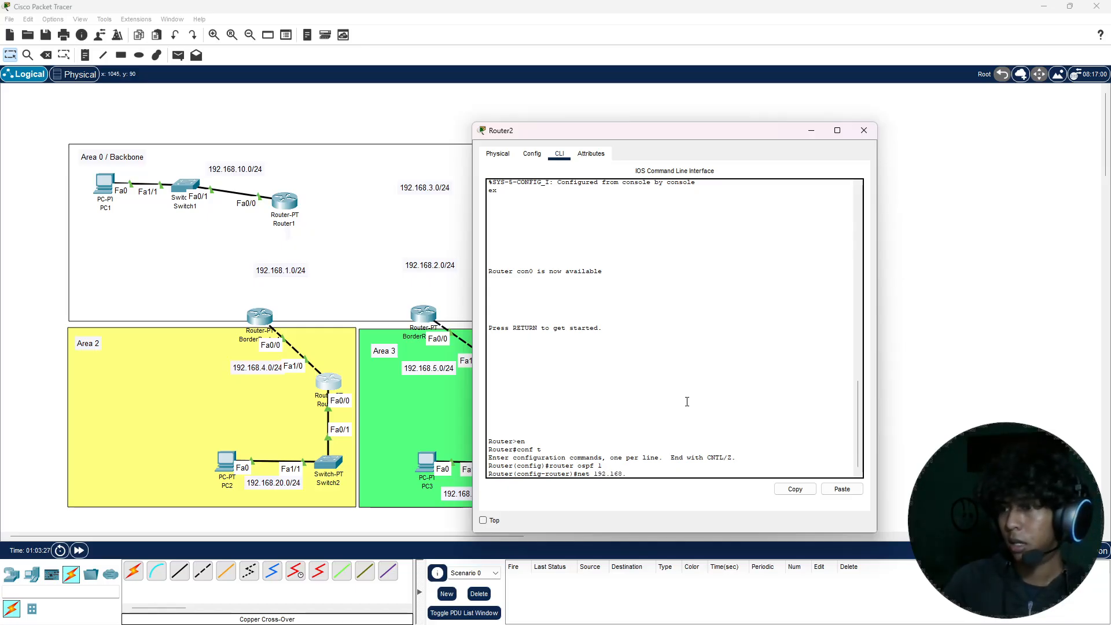
Step: Add network 192.168.20.0 with wildcard mask 0.0.0.255 to area 2 in Router2's OSPF process
text(.0)
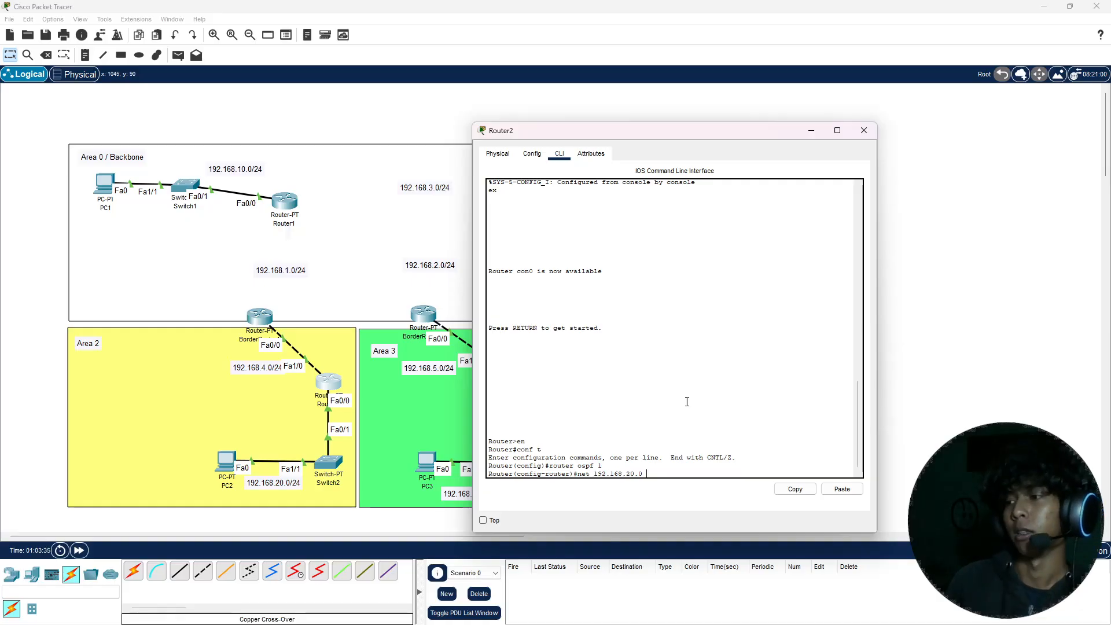
text( 0.)
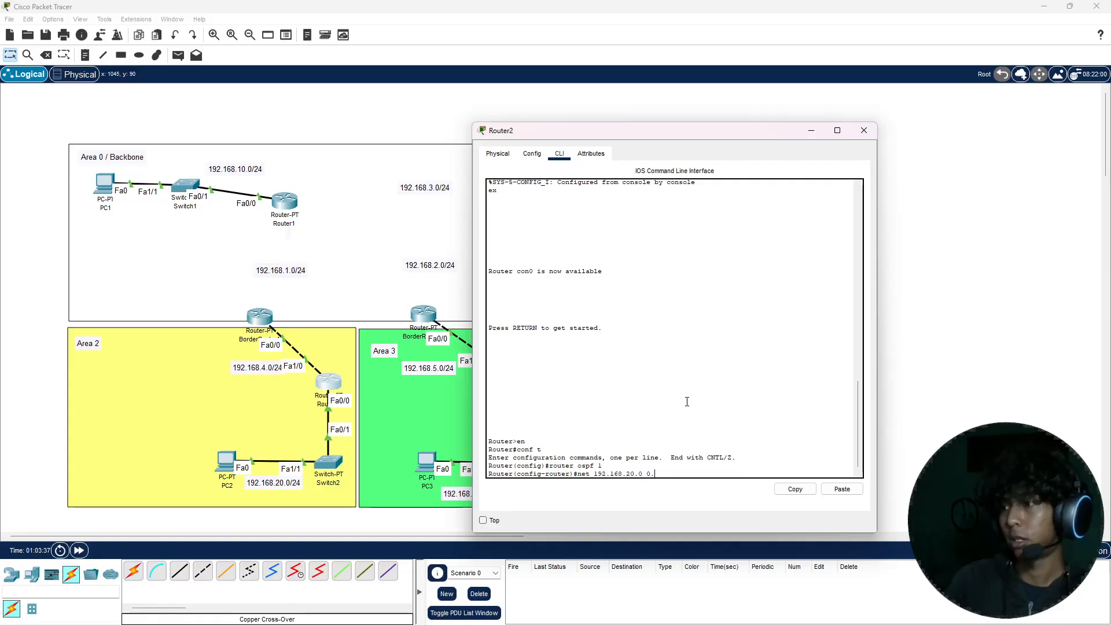
text(0.0.)
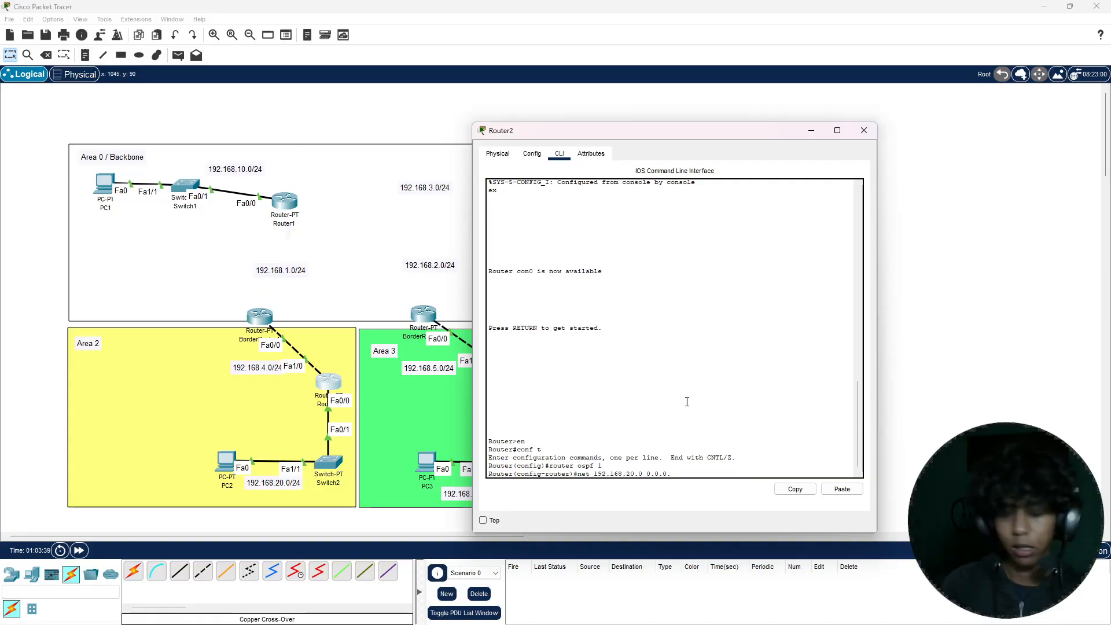
text(255 area 2)
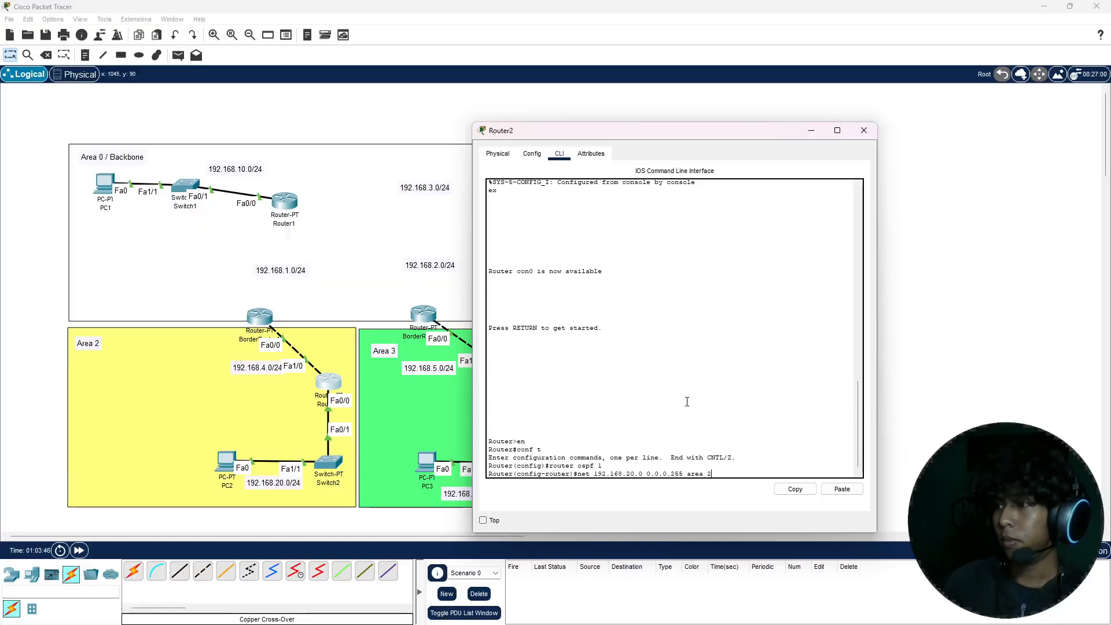
key(Return)
Step: Add network 192.168.4.0 with wildcard mask 0.0.0.255 to area 2 in Router2's OSPF process
text(net)
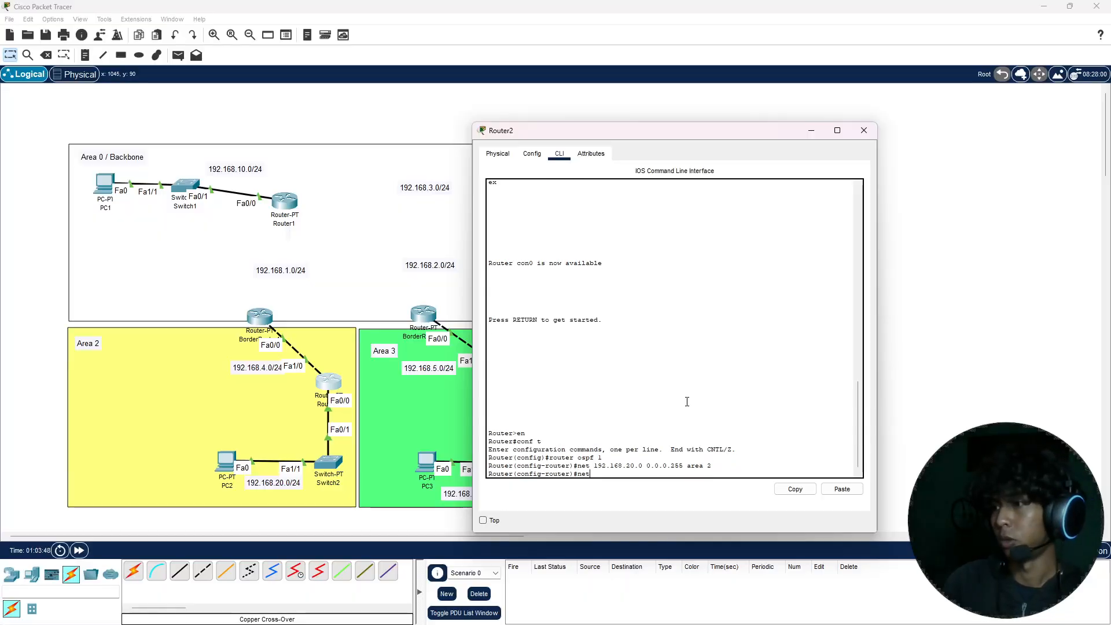
text( 192.16)
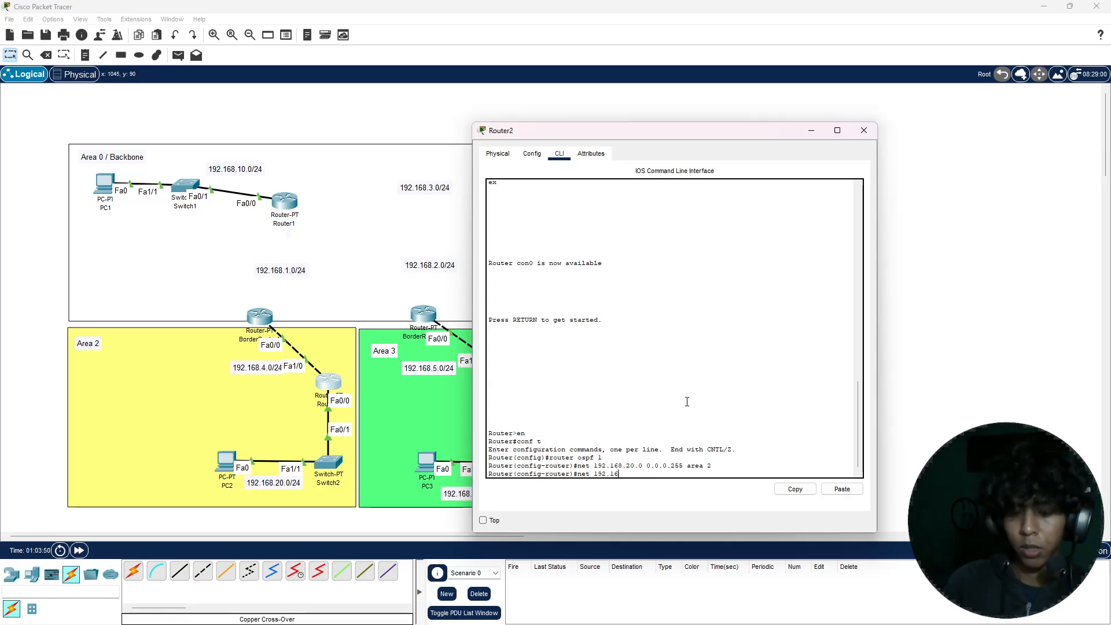
text(8.3)
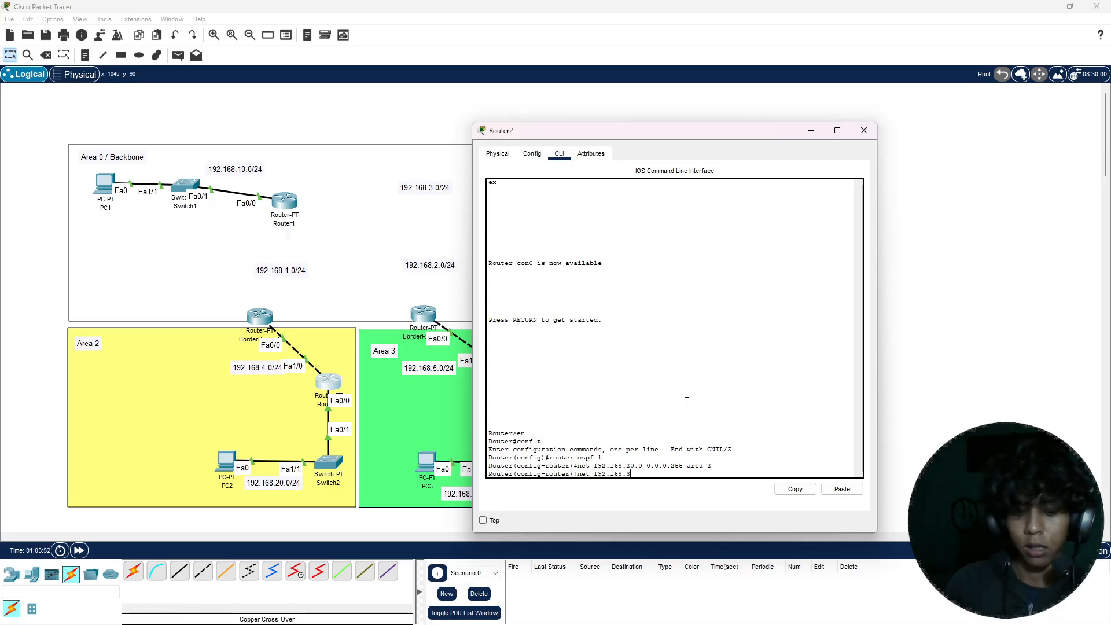
key(BackSpace)
text(4.0)
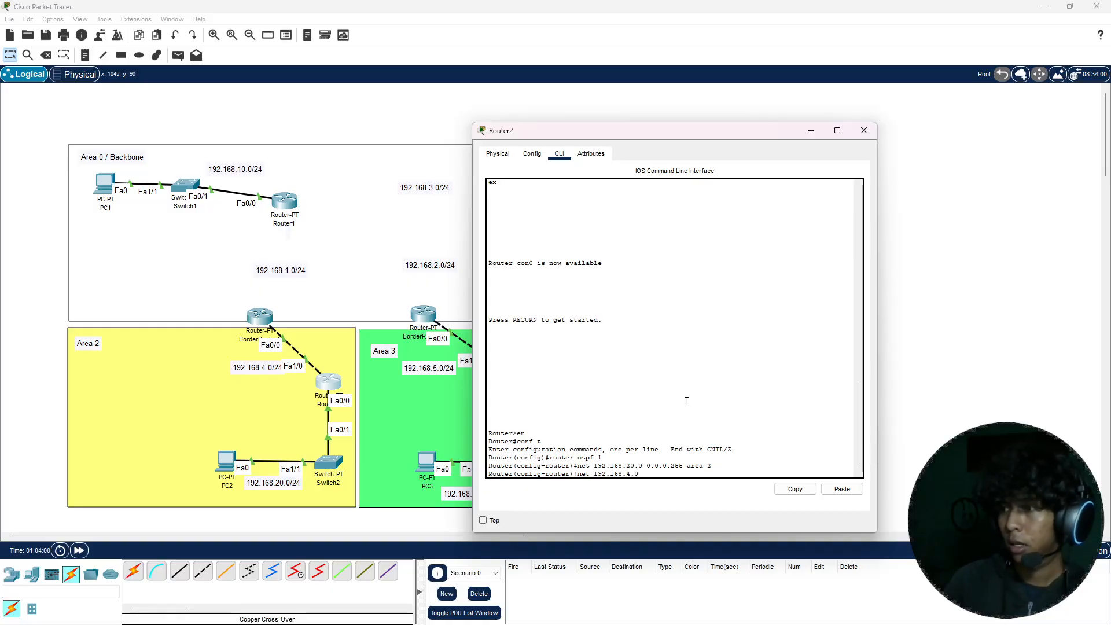
text(0.0.0.)
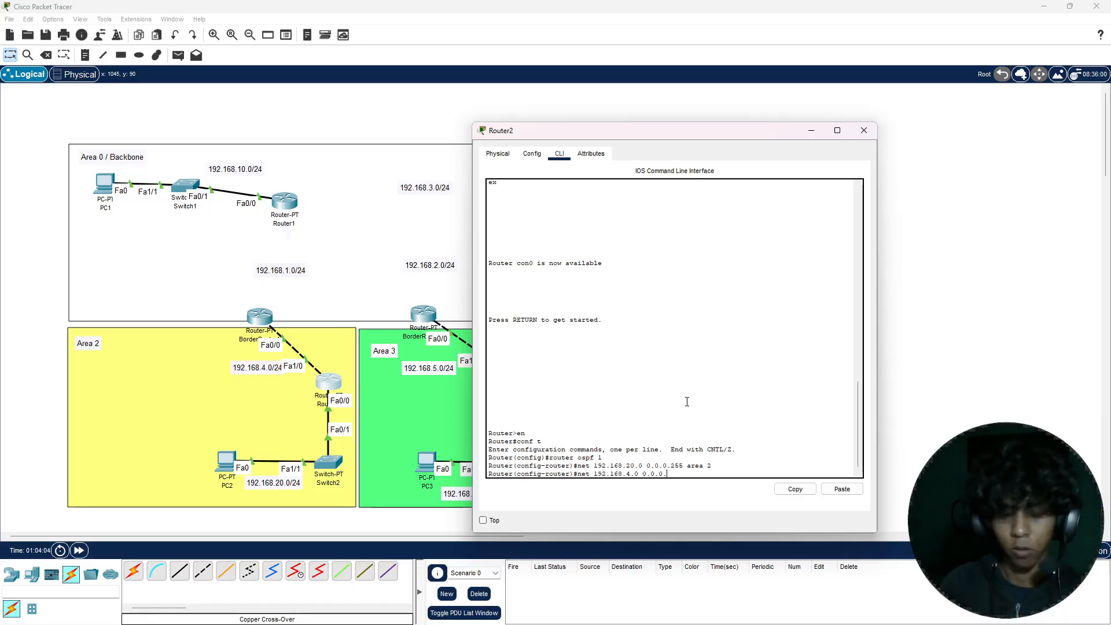
text(255 are)
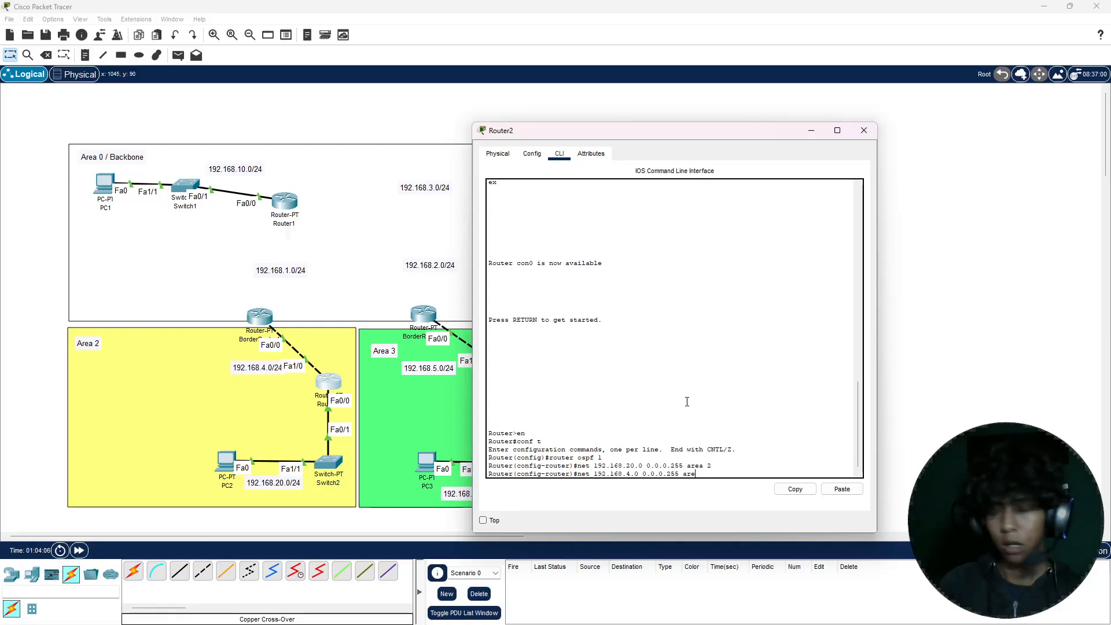
text(a 2)
key(Return)
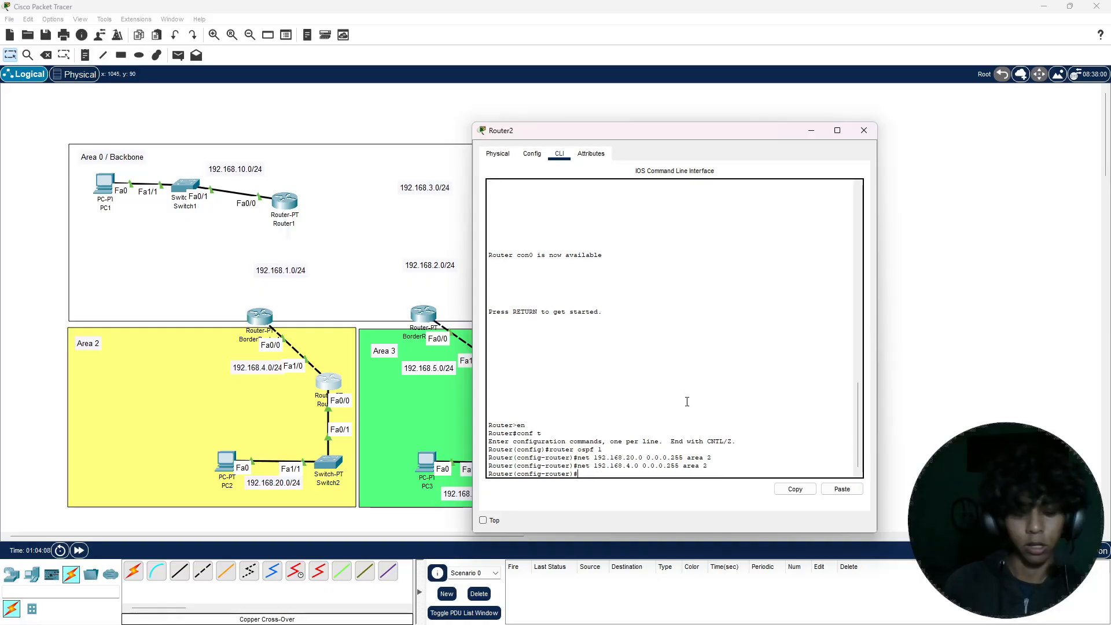
Step: Leave configuration mode on Router2, save its configuration with the write command, and close the router's window
key(ctrl+z)
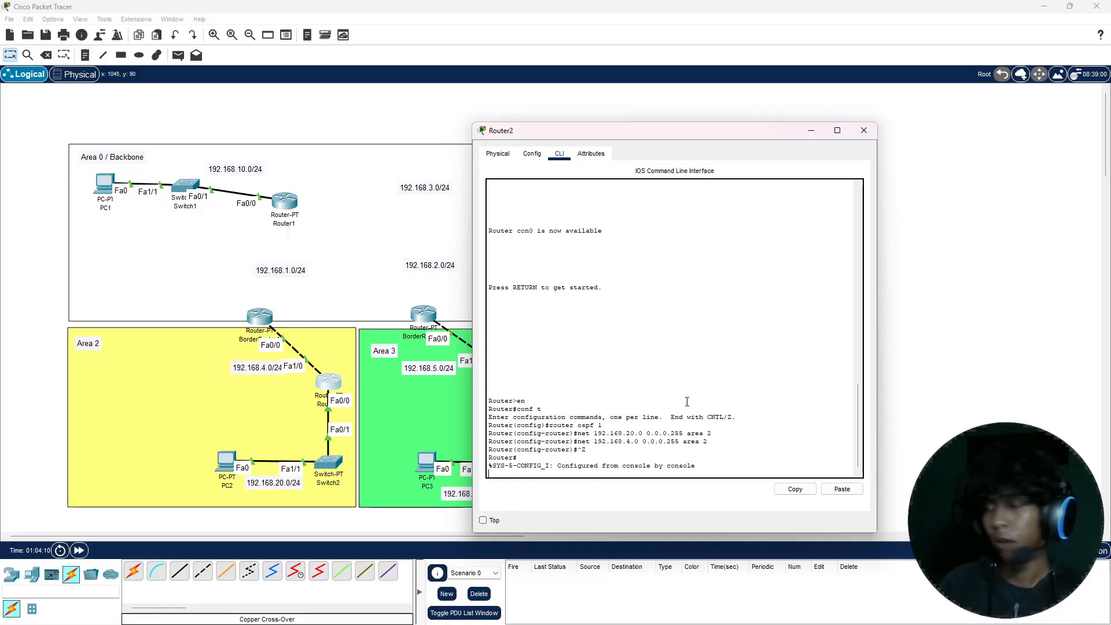
text(write)
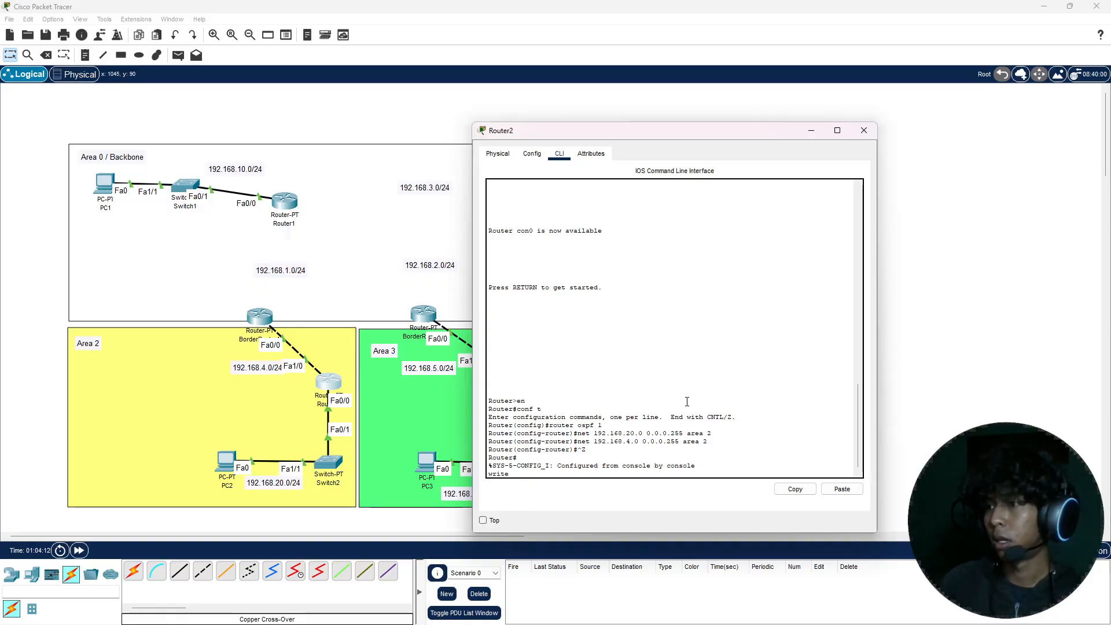
key(Return)
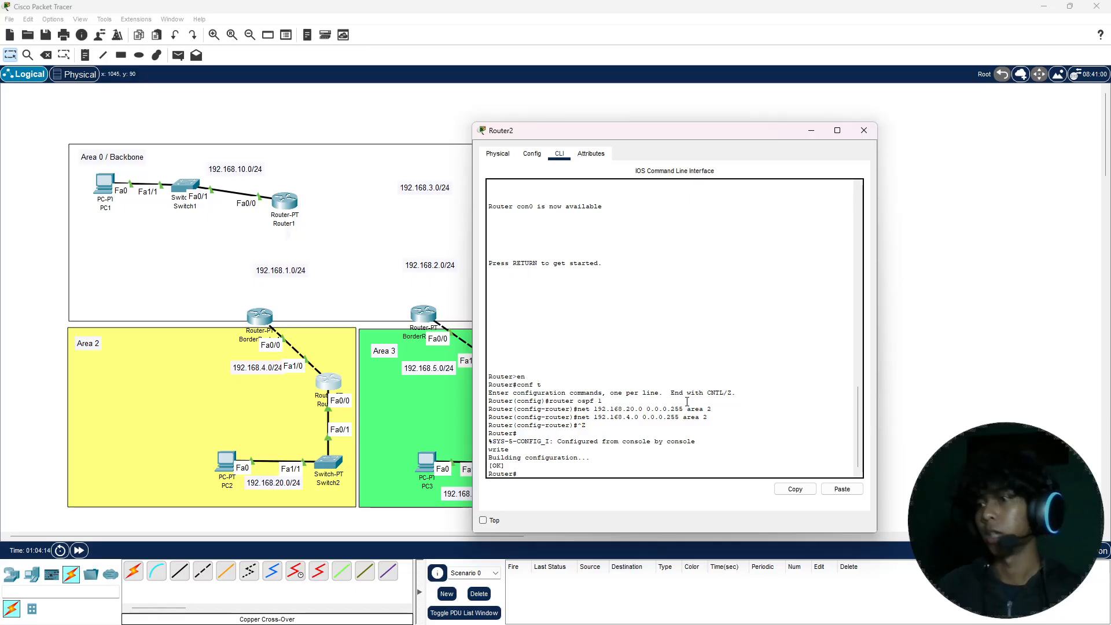
click(864, 131)
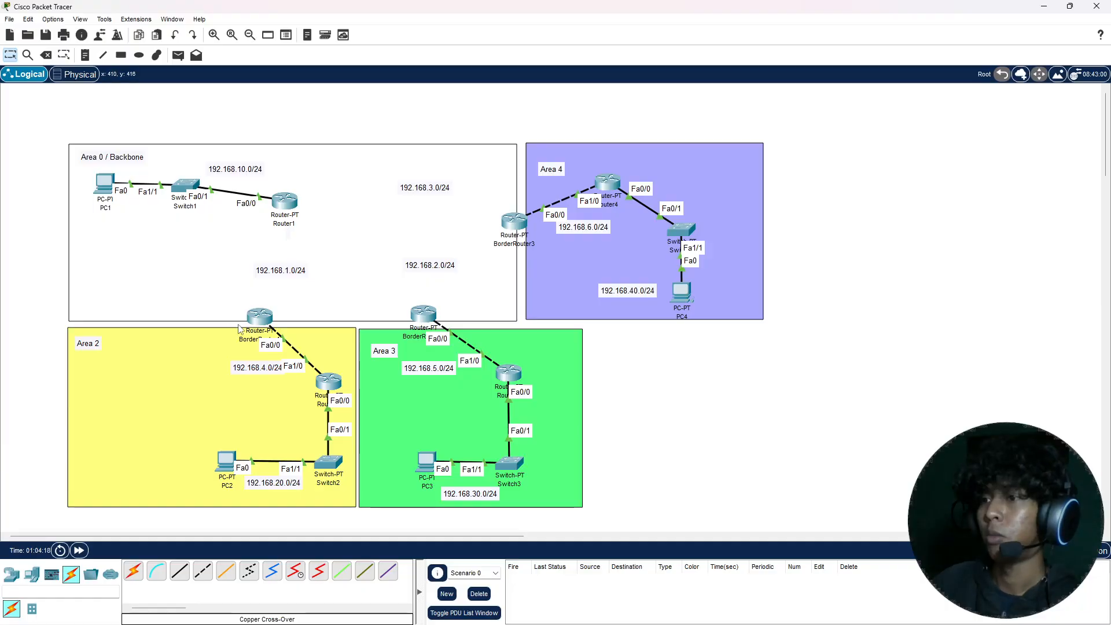
Step: In BorderRouter1's command line, exit interface configuration mode and start OSPF process 1
click(260, 316)
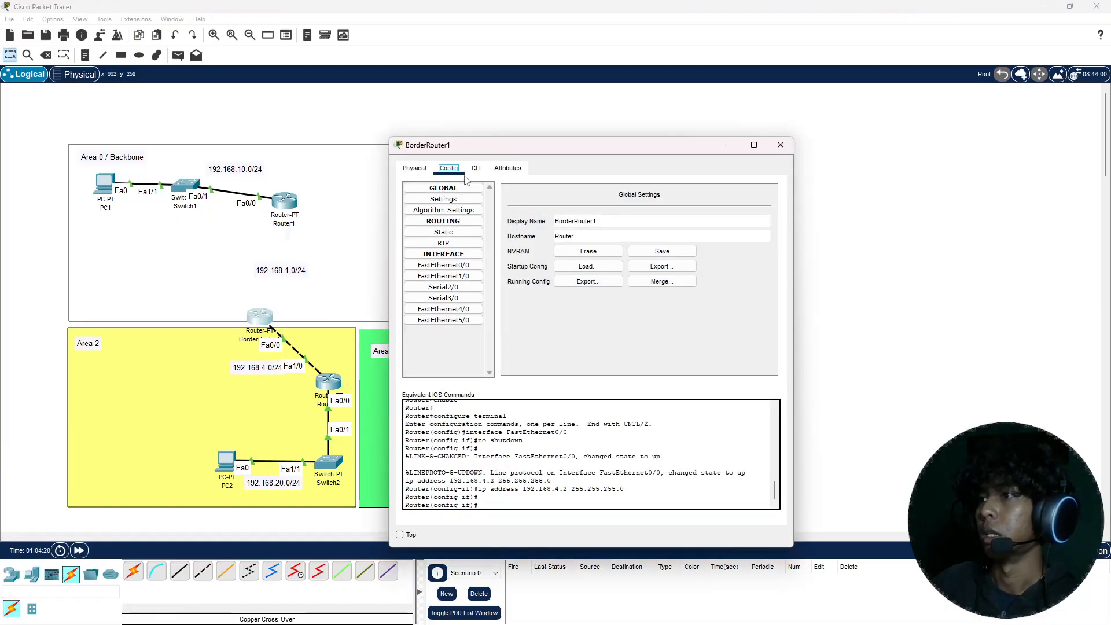
click(474, 169)
click(485, 134)
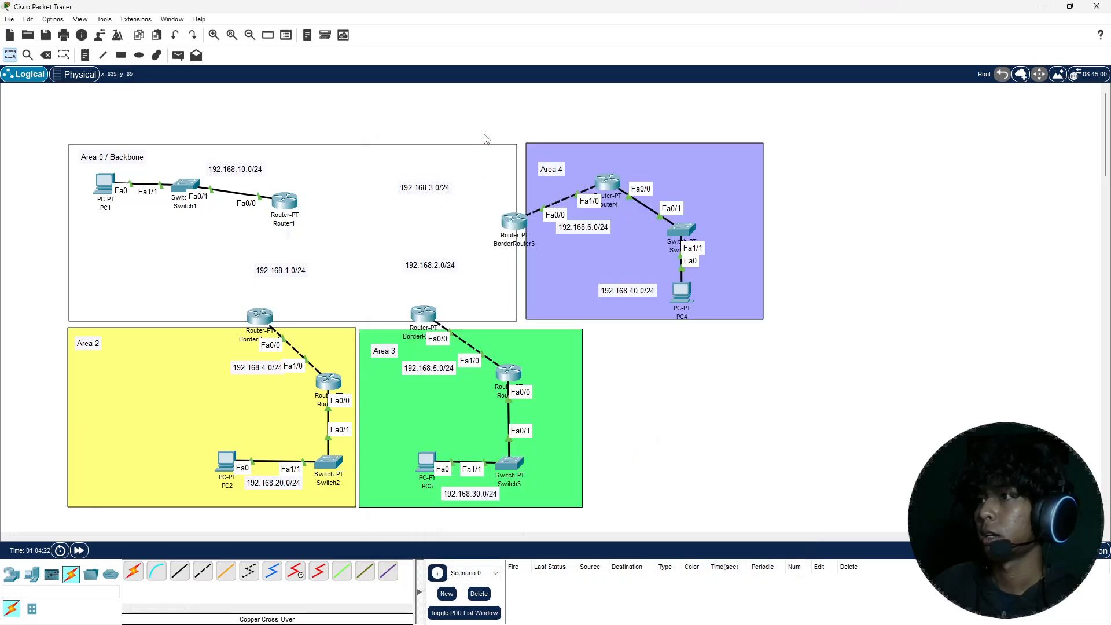
click(270, 321)
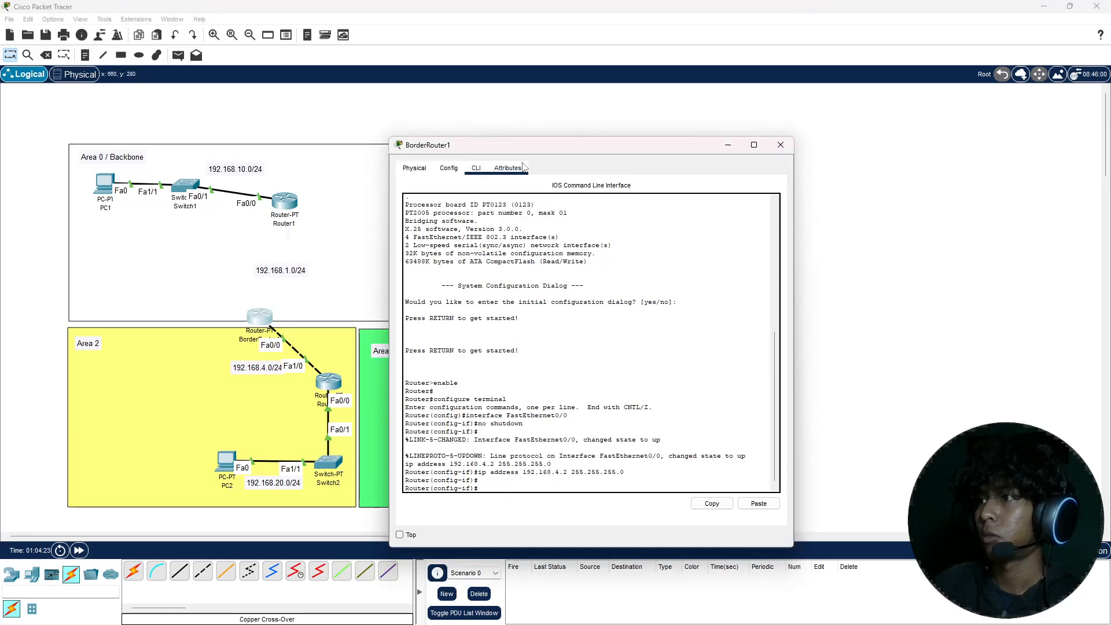
drag(539, 149, 582, 134)
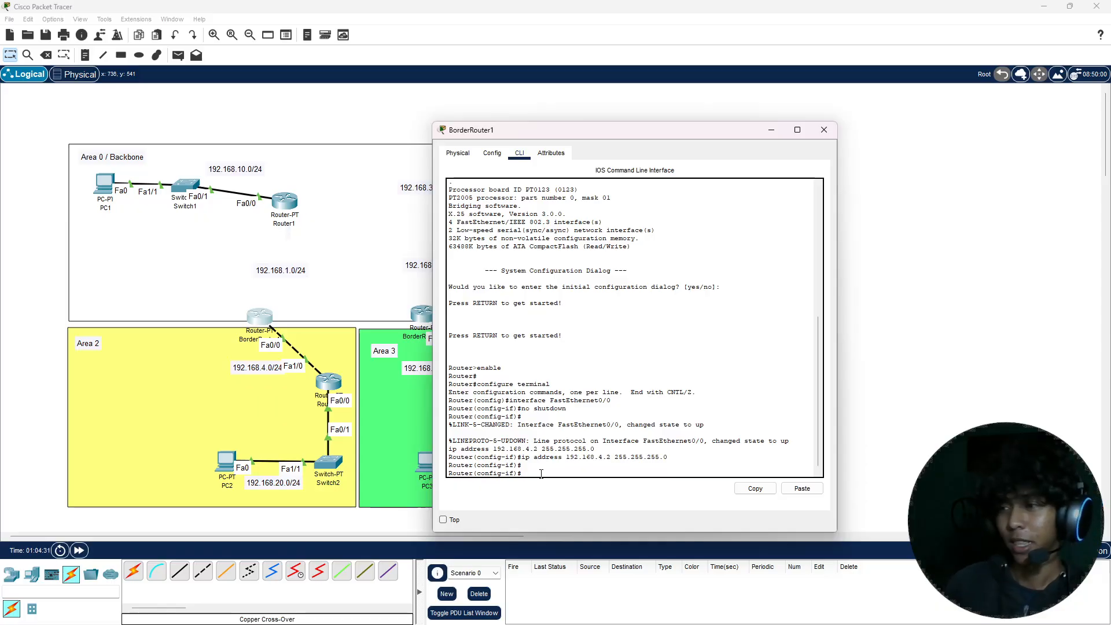
text(x)
key(Return)
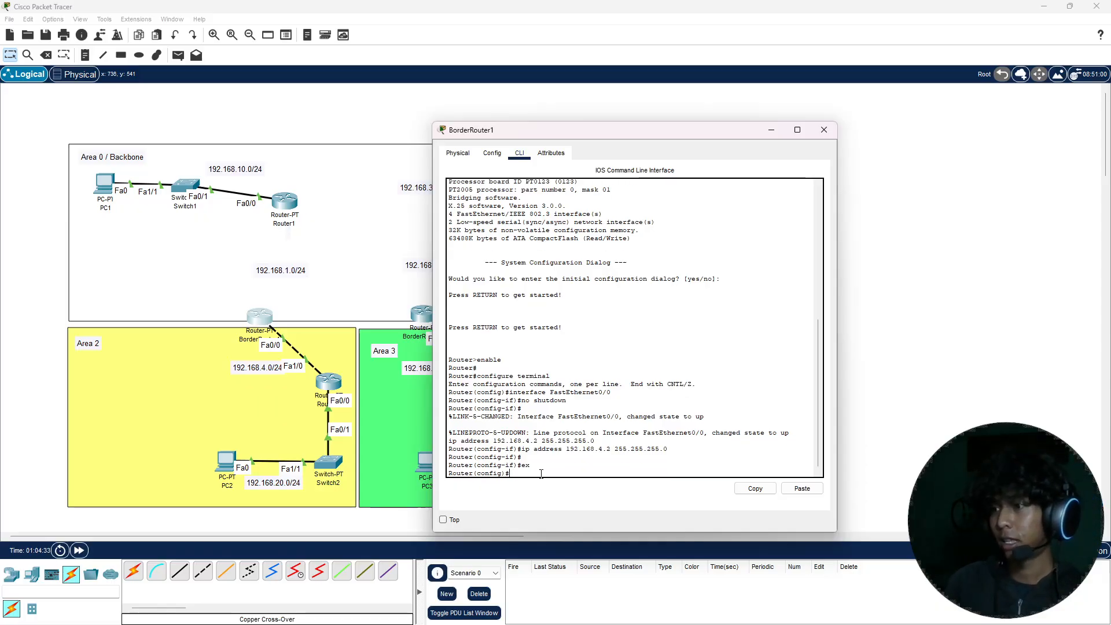
text(router )
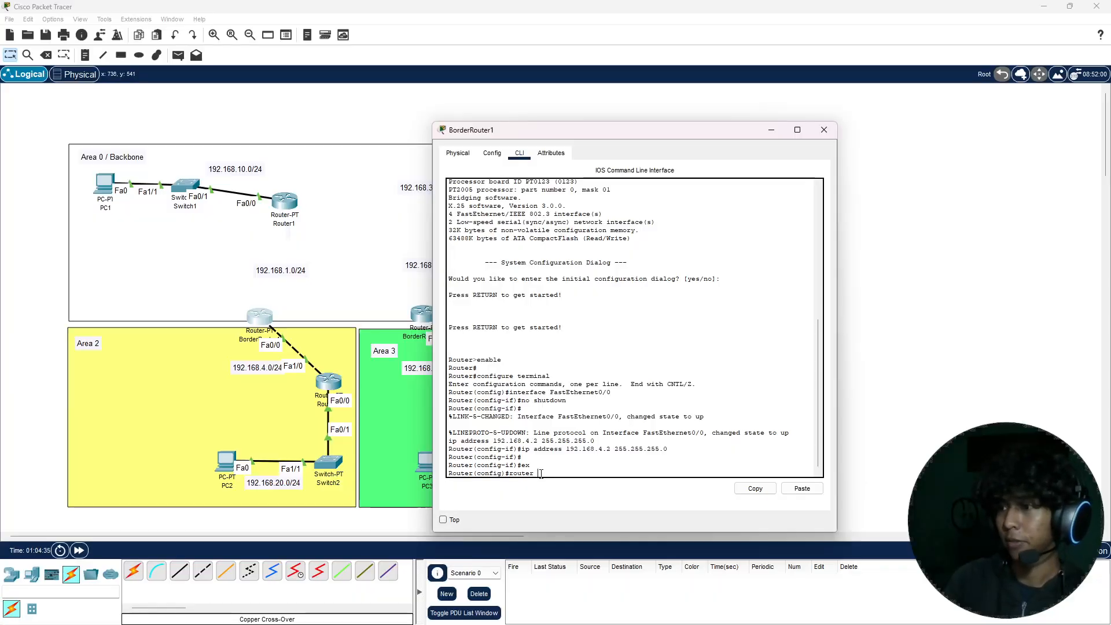
text(ospf )
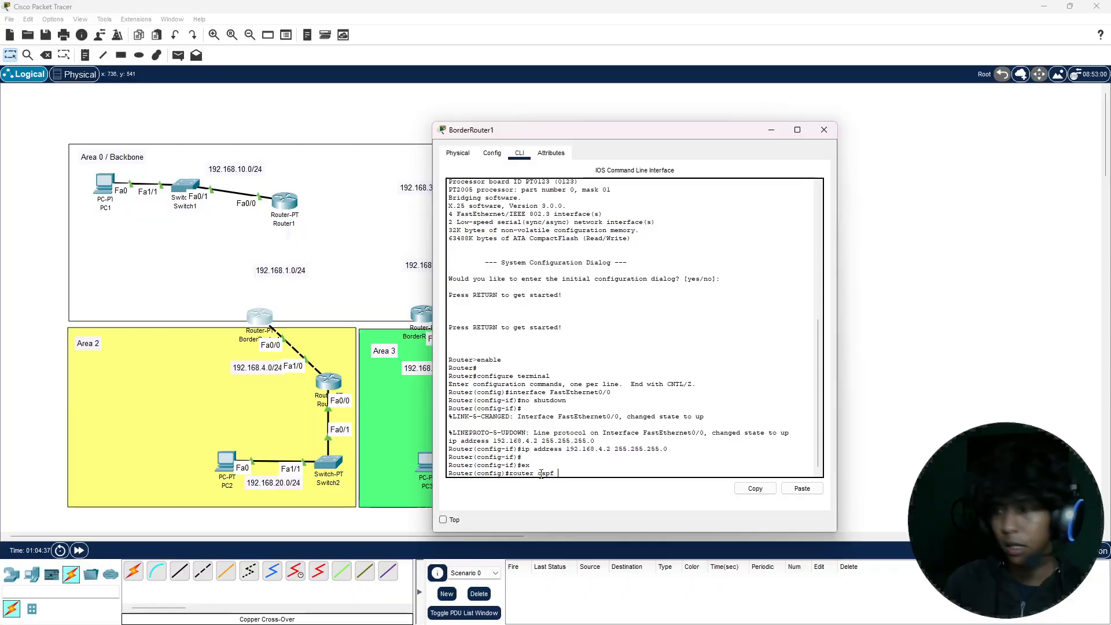
text(1)
key(Return)
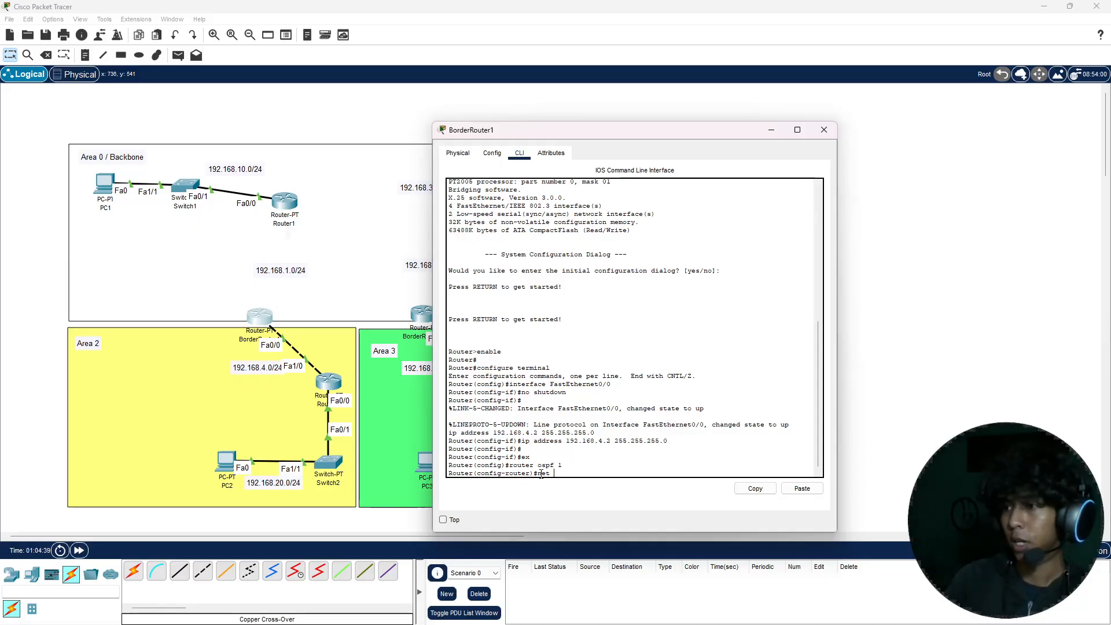
Step: Add network 192.168.4.0 with wildcard mask 0.0.0.255 to area 2 in BorderRouter1's OSPF process
text(net 192.168)
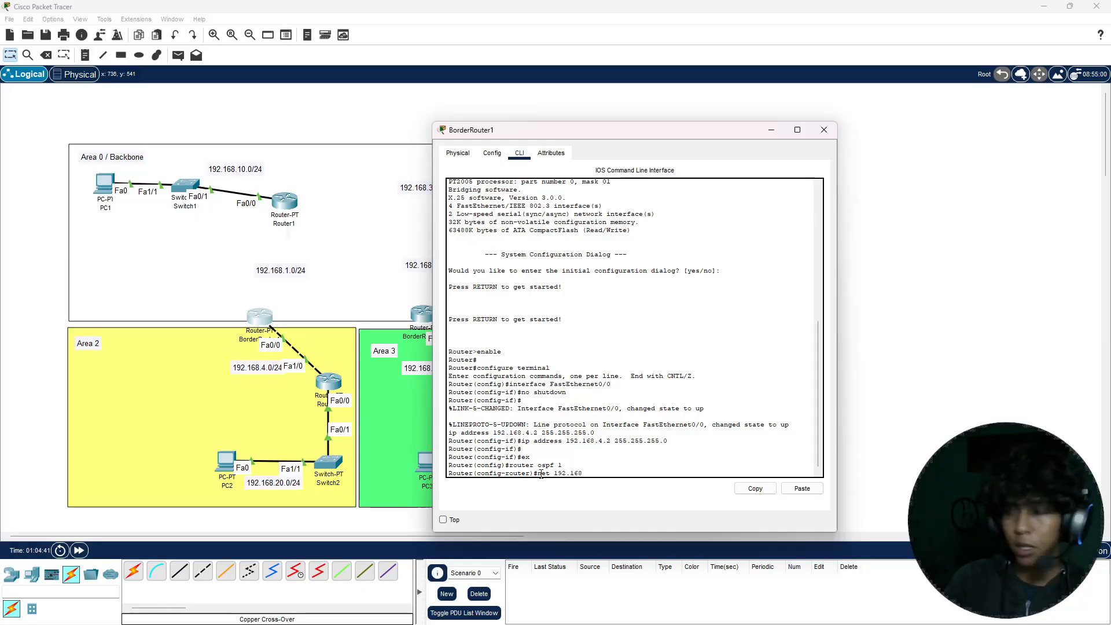
text(.4.0 0.0.0)
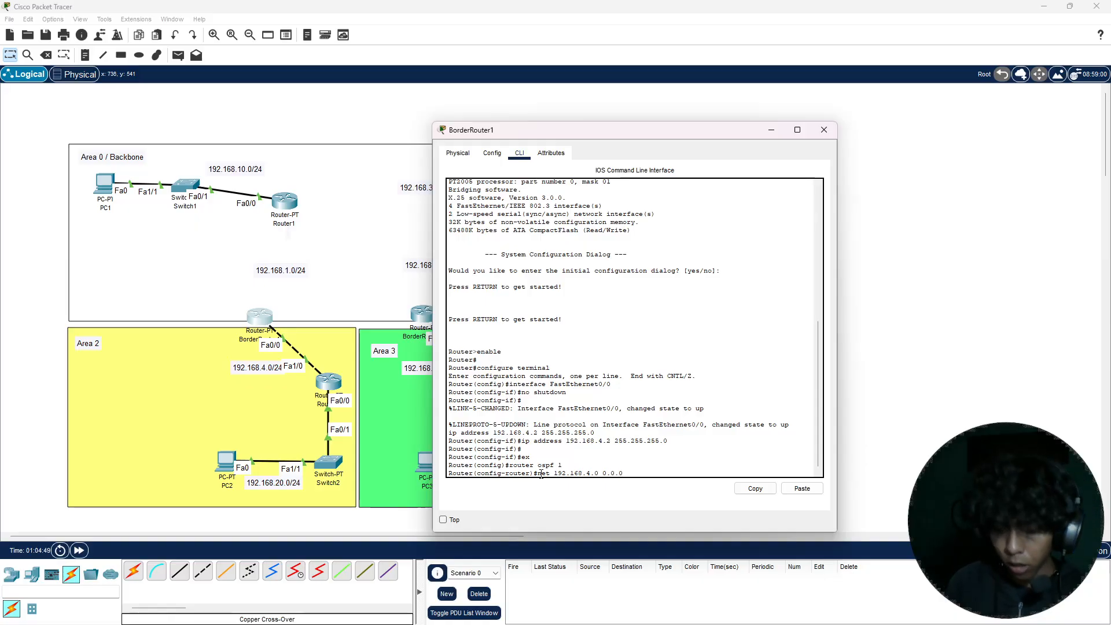
text(5 )
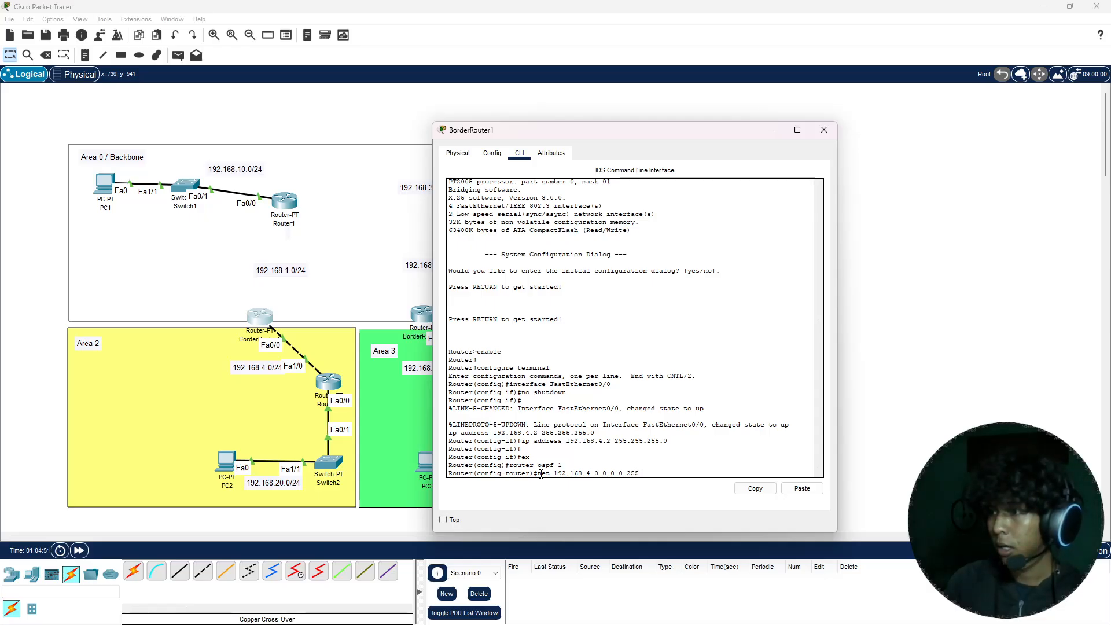
text(area 2)
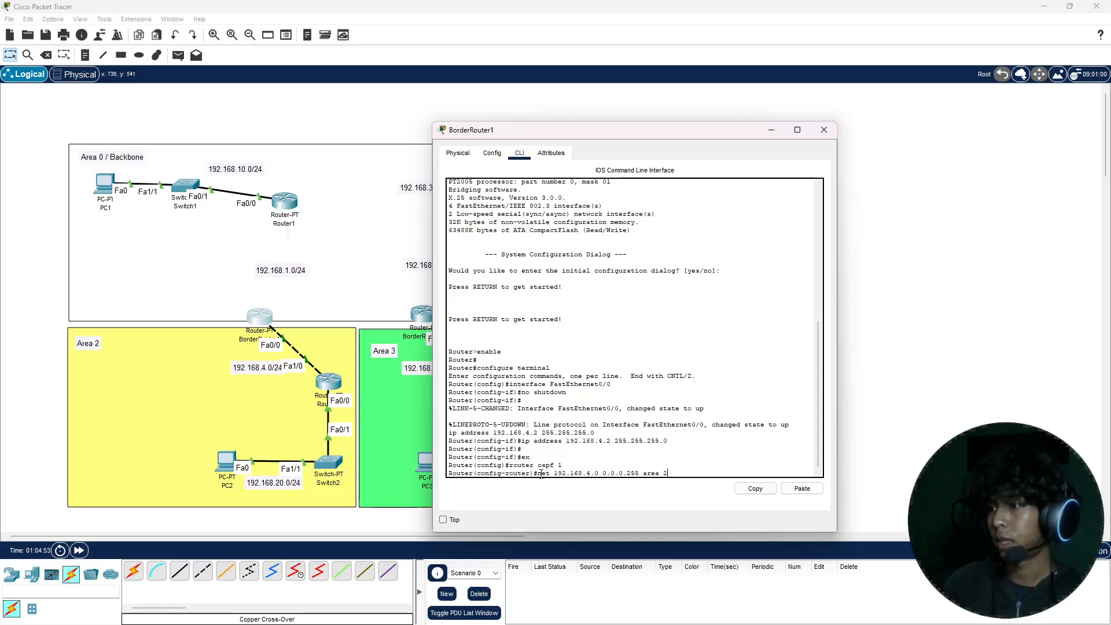
key(Return)
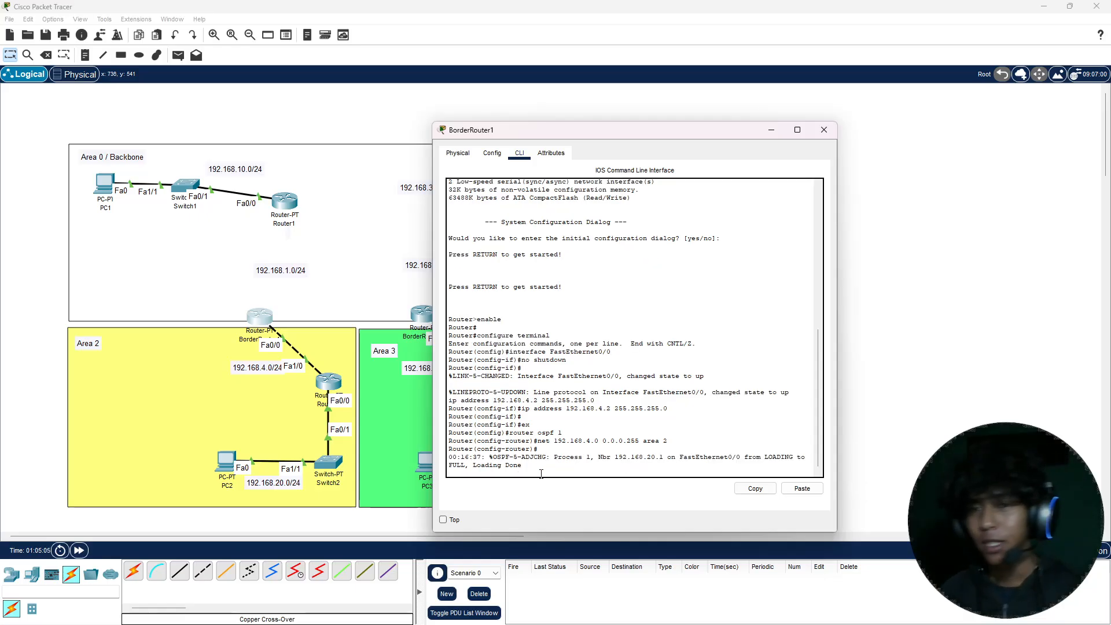
Step: Leave configuration mode on BorderRouter1, save its configuration with the write command, and close the router's window
key(ctrl+z)
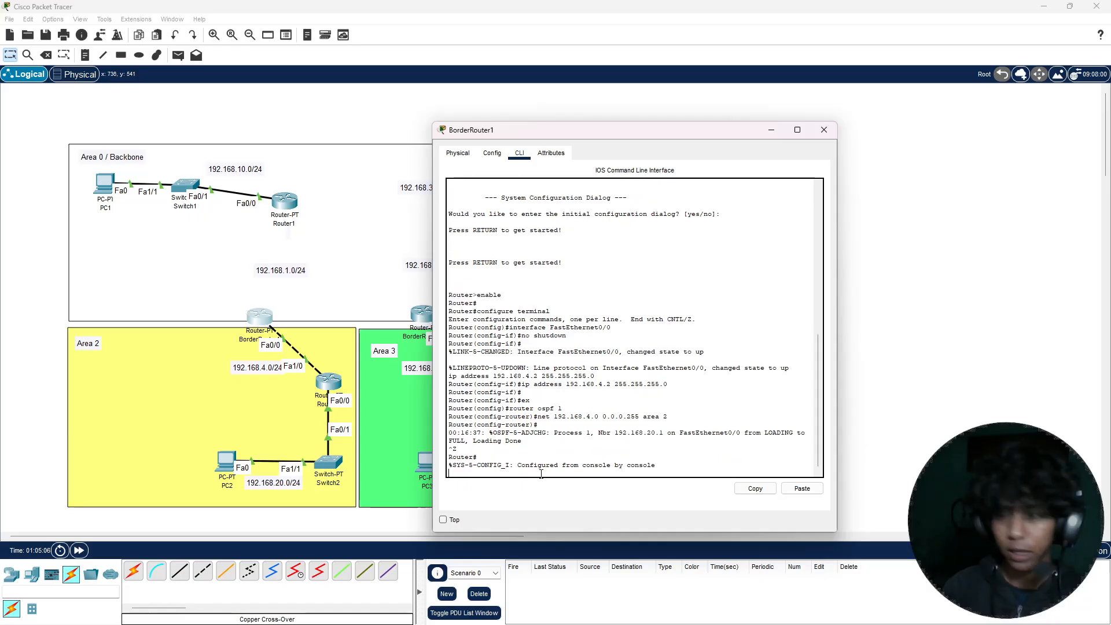
text(wri)
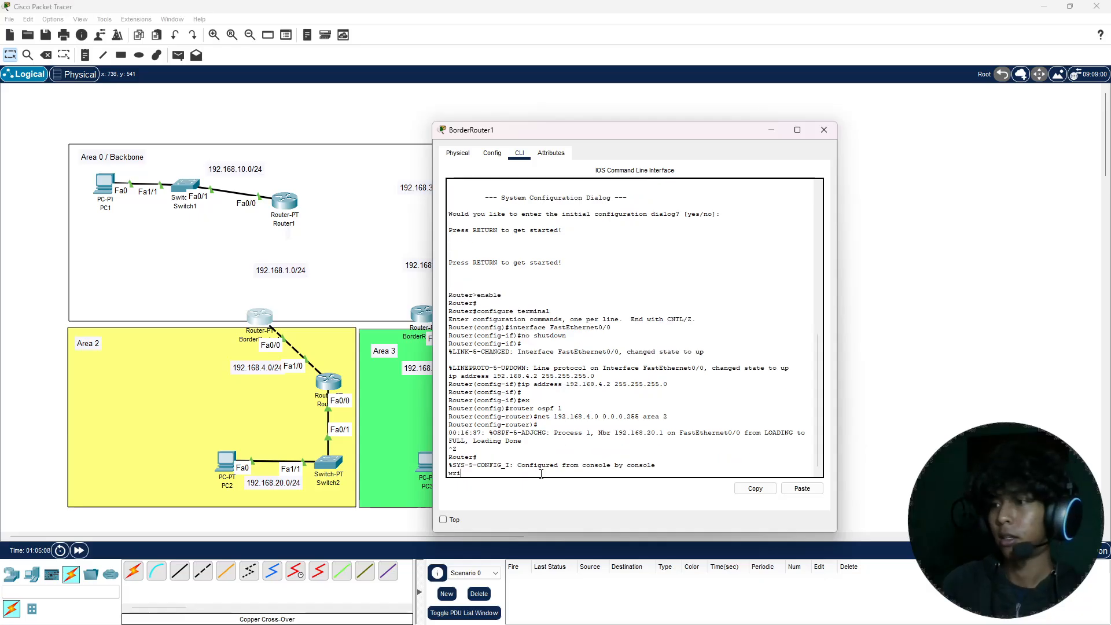
text(te)
key(Return)
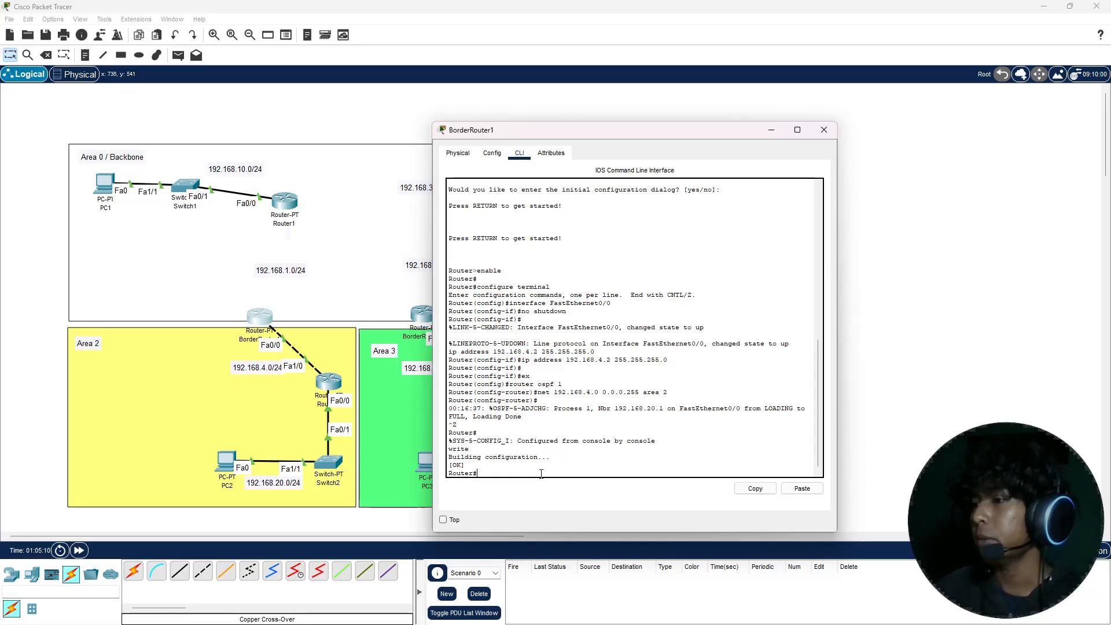
click(824, 130)
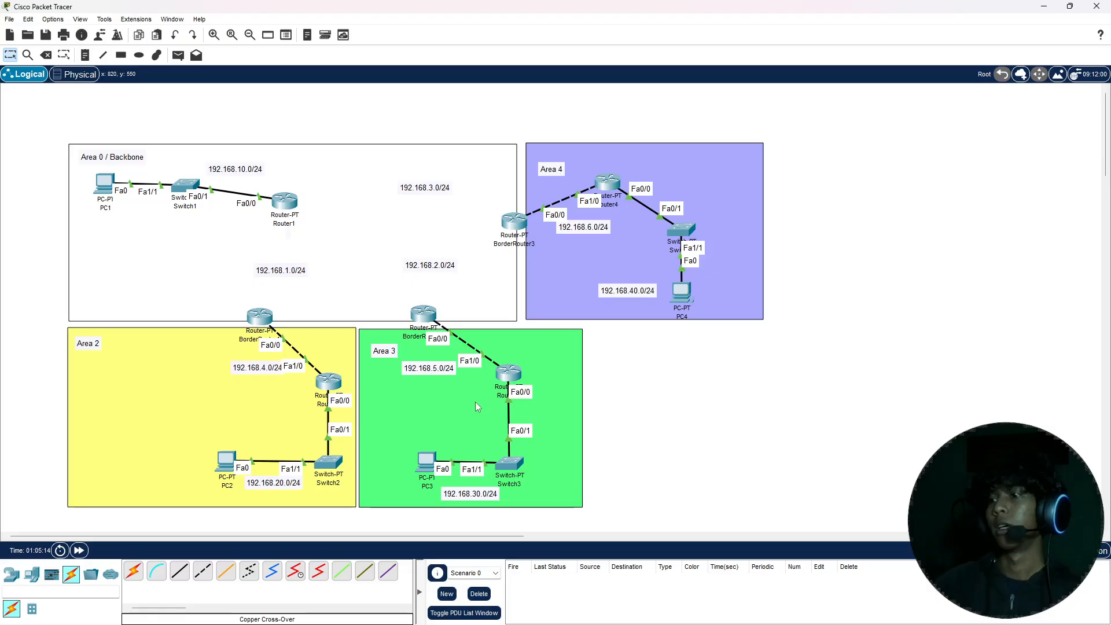
Step: In Router3's command line, exit interface configuration mode and start OSPF process 1
click(508, 375)
click(476, 168)
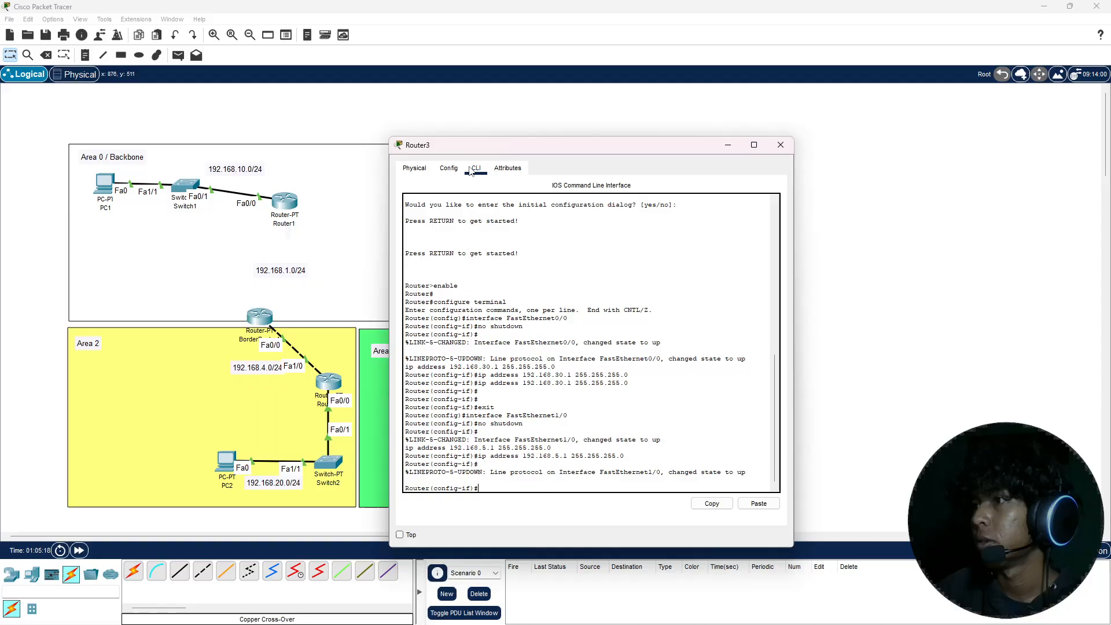
drag(528, 157, 710, 147)
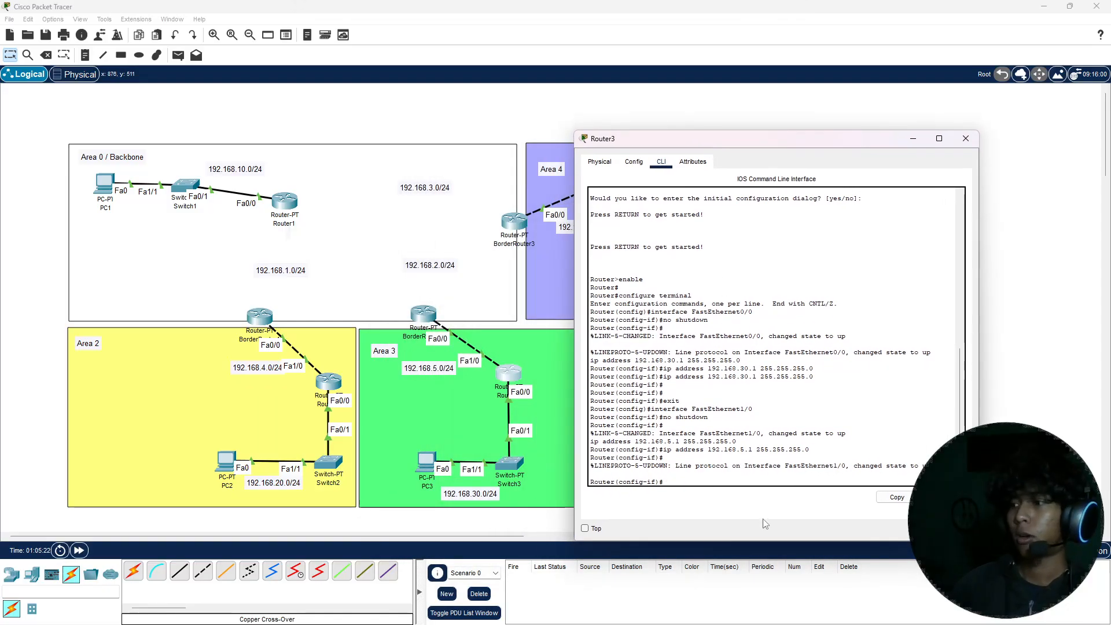
text(ex)
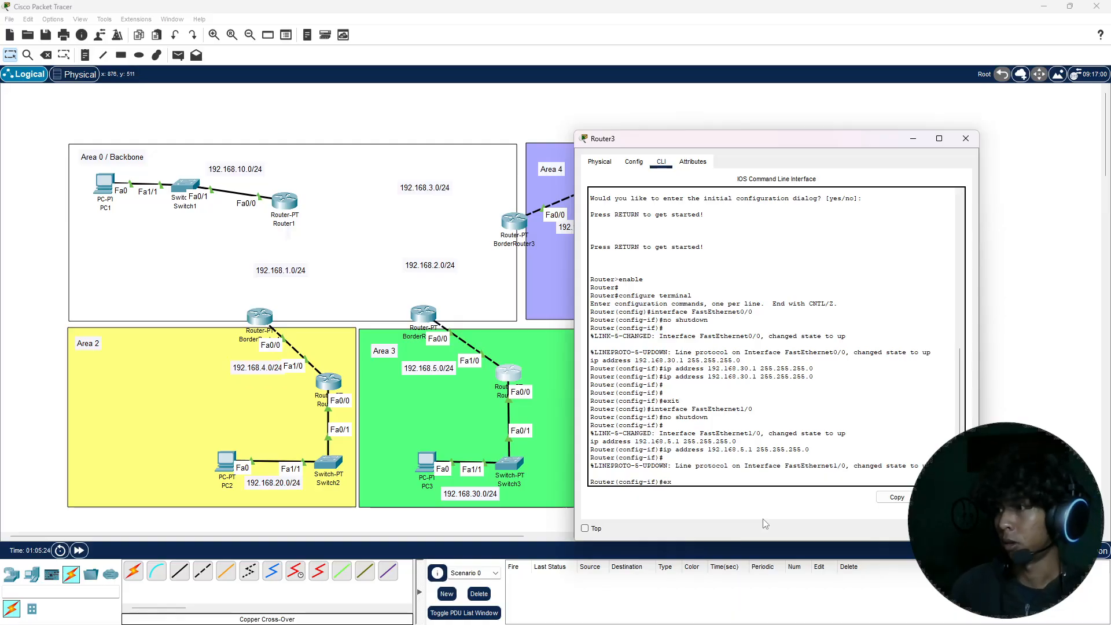
key(Return)
text(r(config)#r)
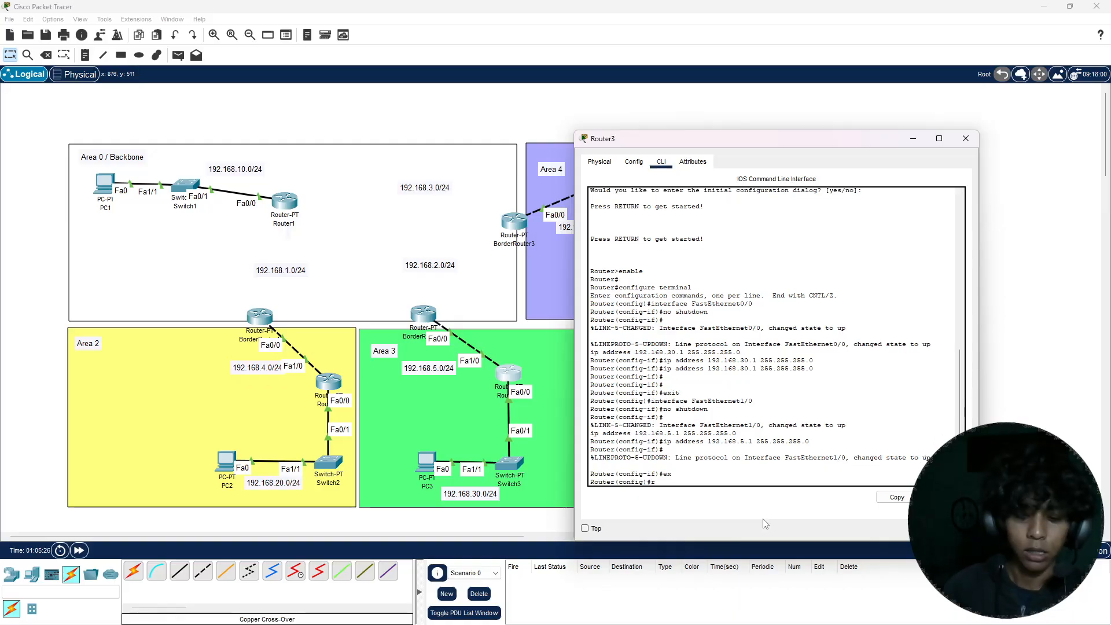
text(outer)
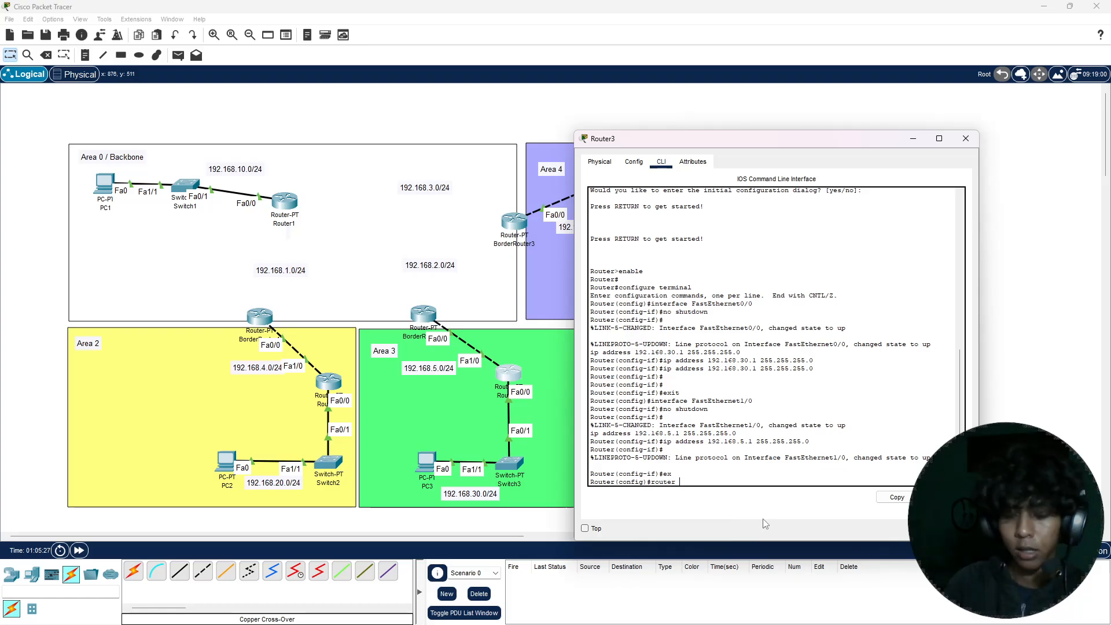
text( ospf )
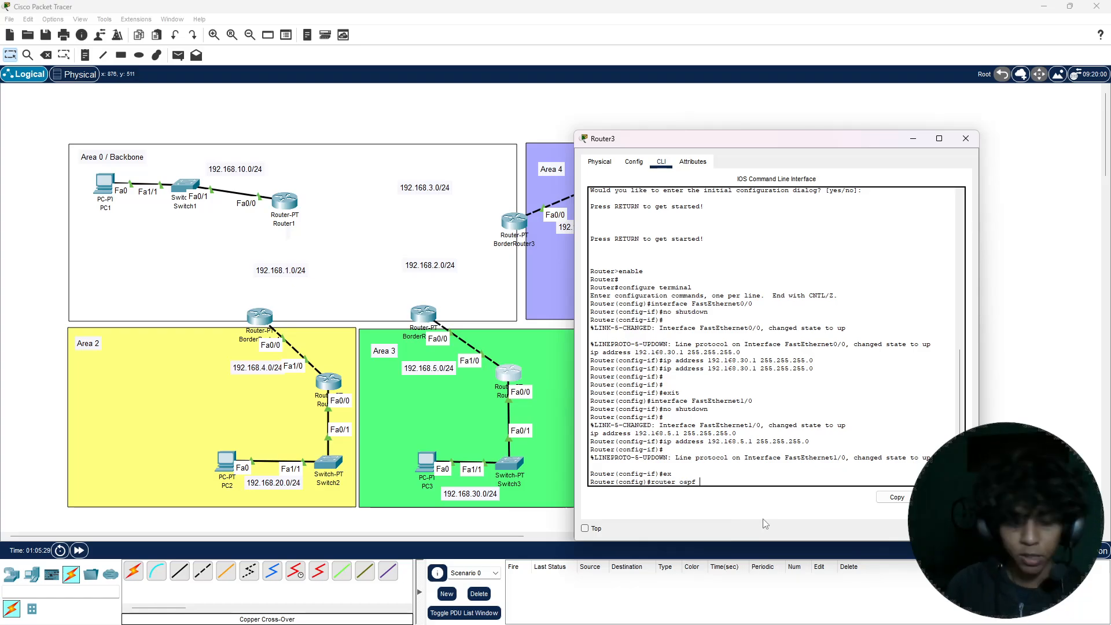
text(1)
key(Return)
Step: Add network 192.168.30.0 with wildcard mask 0.0.0.255 to area 3 in Router3's OSPF process
text(net)
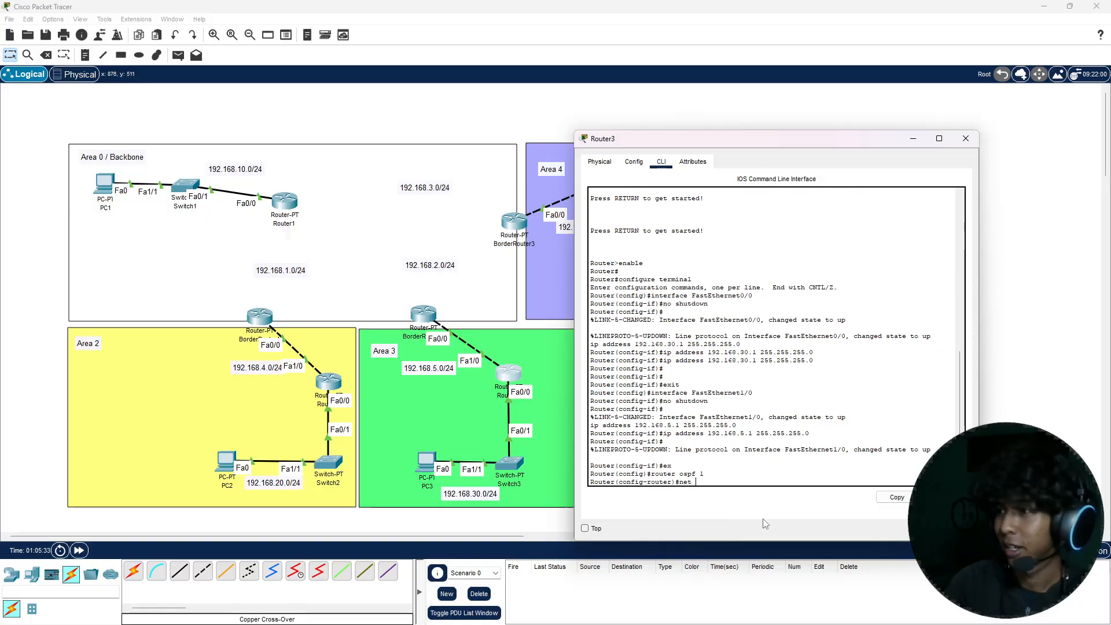
text( 192.1)
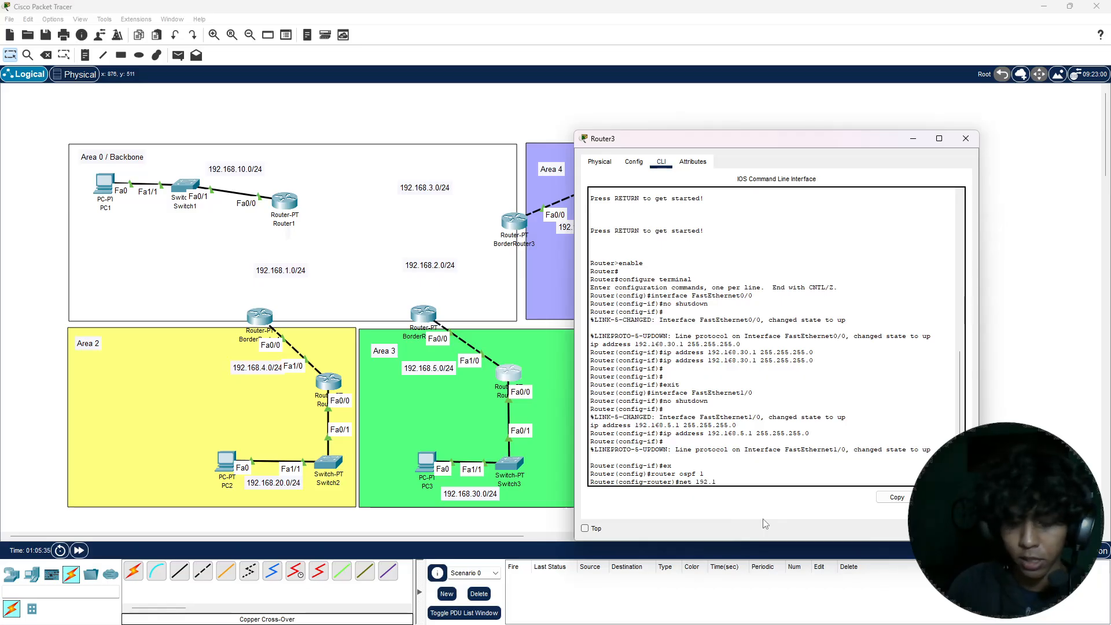
text(68.)
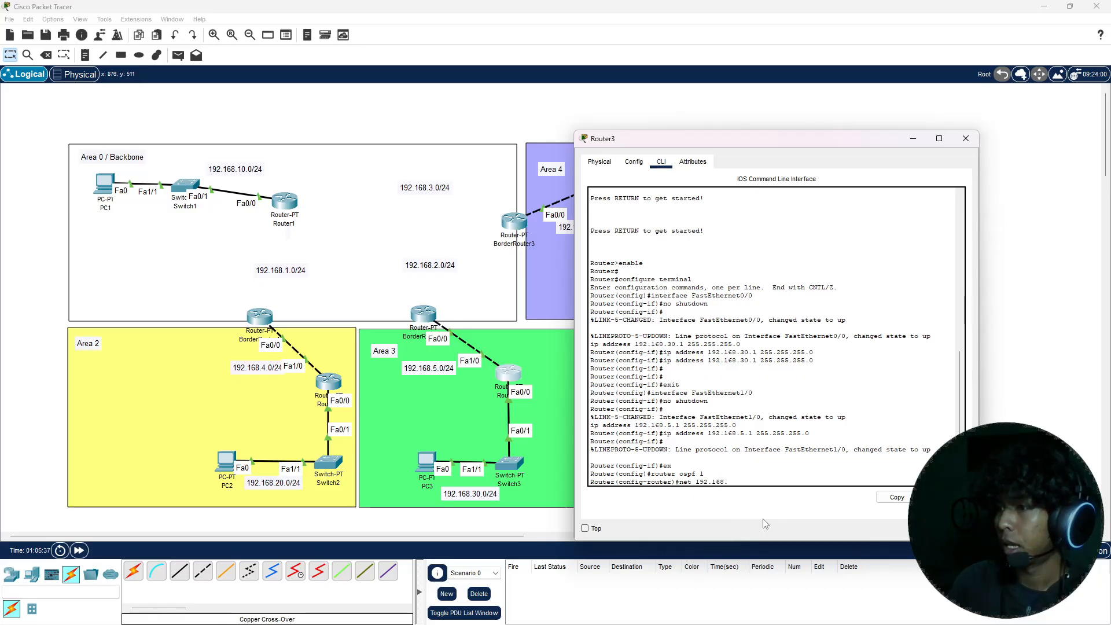
text(30.0)
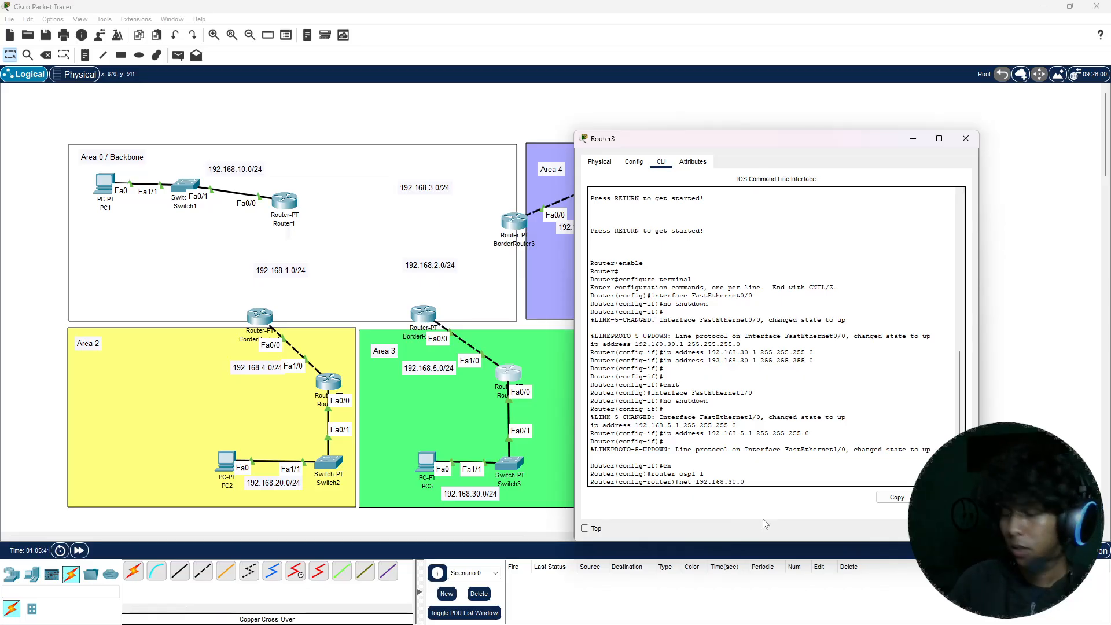
text( 0.0.0)
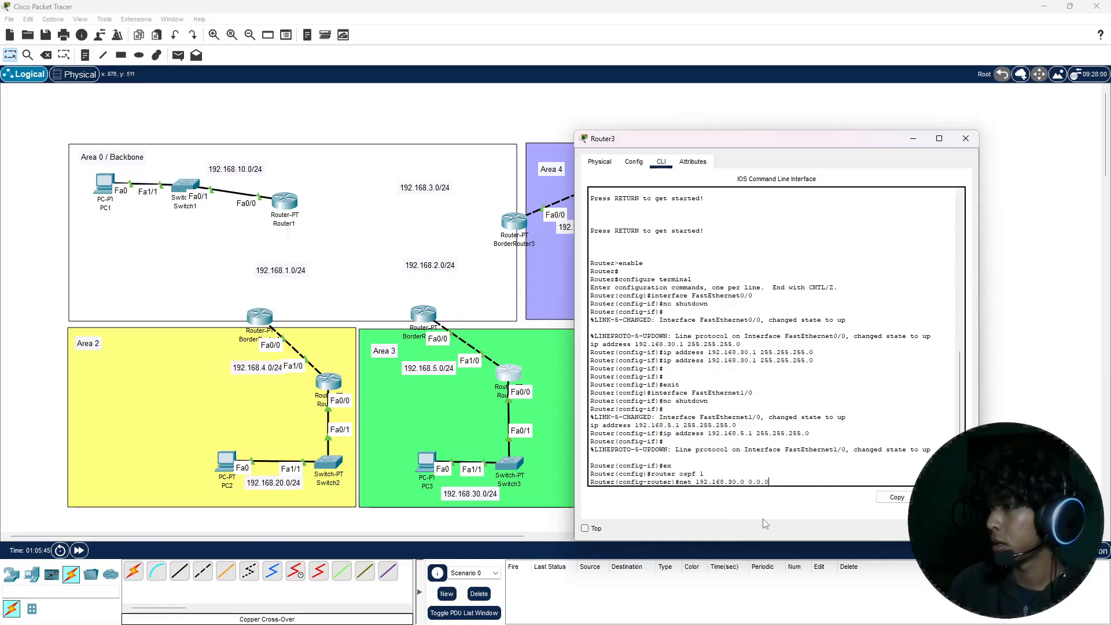
text(.255)
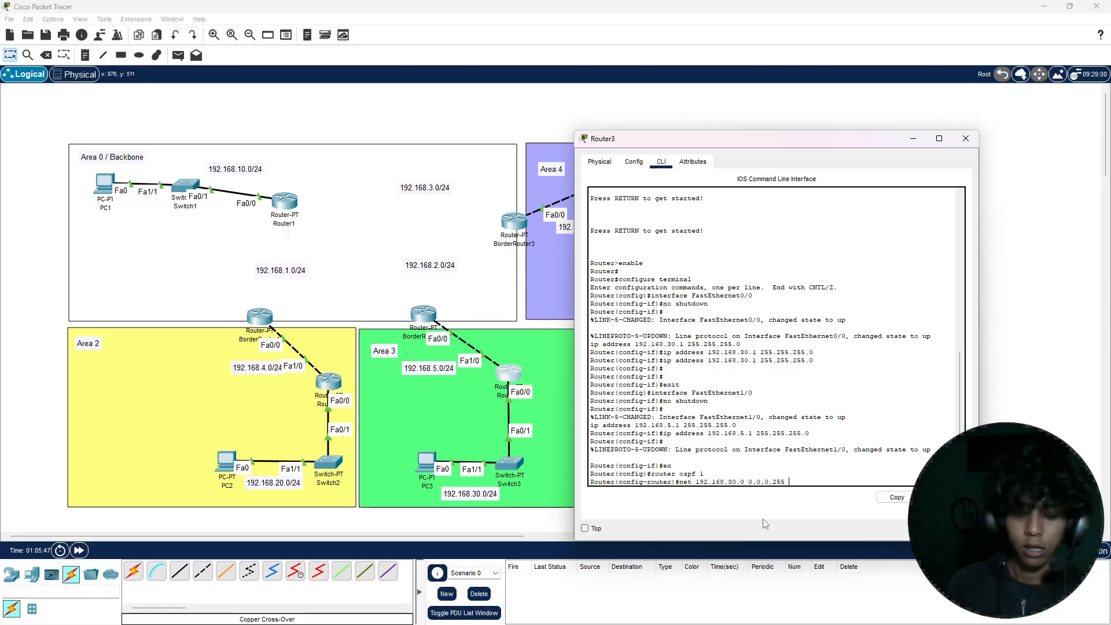
text( area)
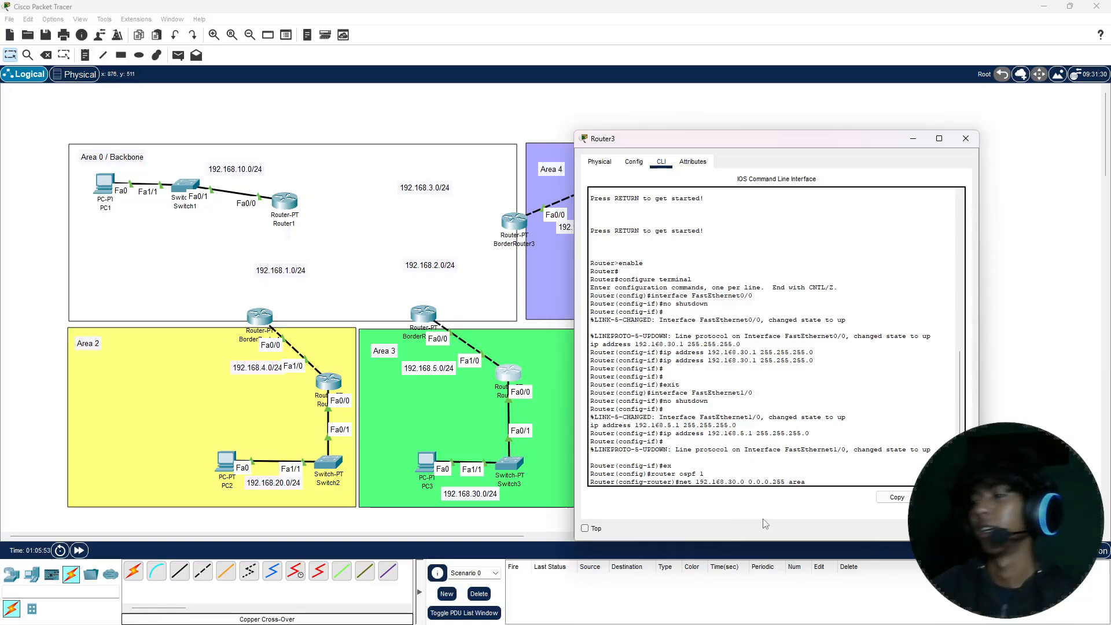
text(3)
key(Return)
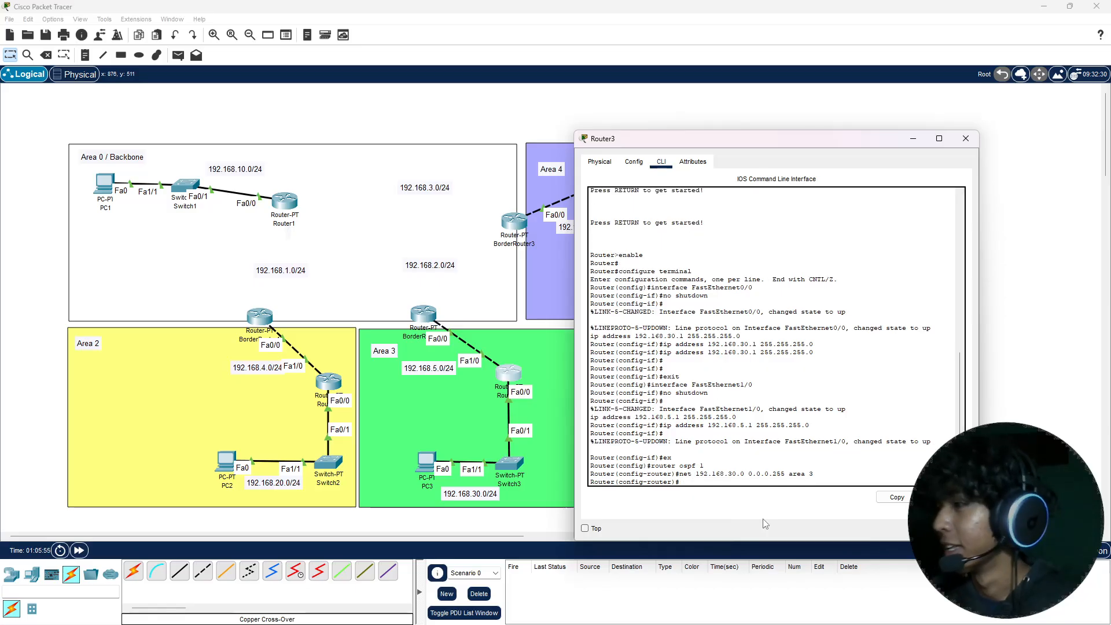
Step: Add network 192.168.5.0 with wildcard mask 0.0.0.255 to area 3 in Router3's OSPF process, reusing the previous network command
key(Up)
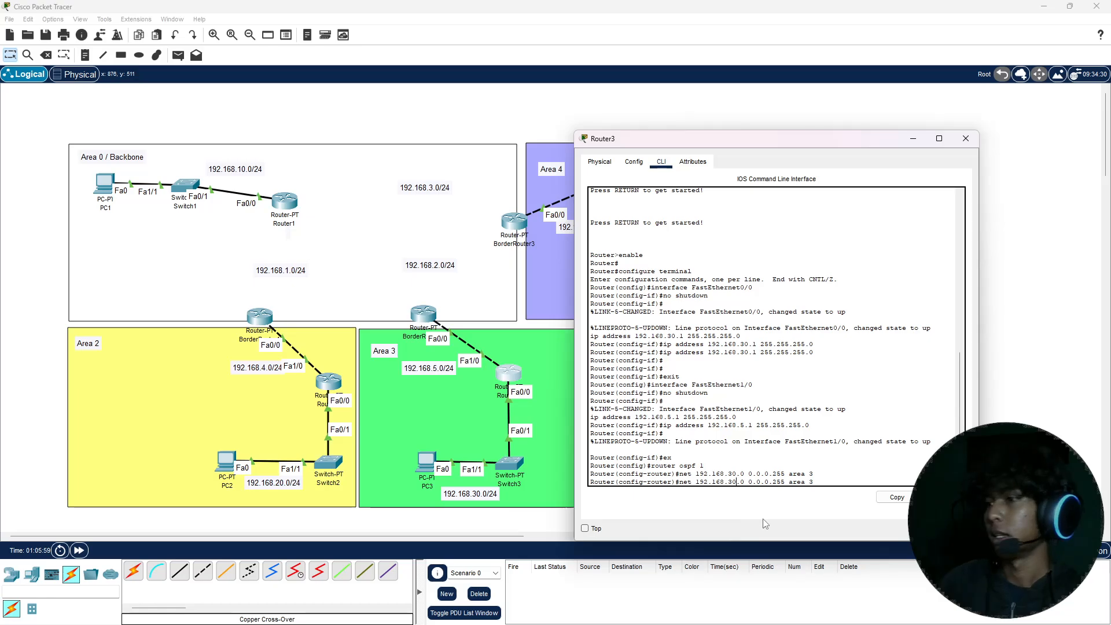
key(BackSpace)
key(BackSpace)
text(5)
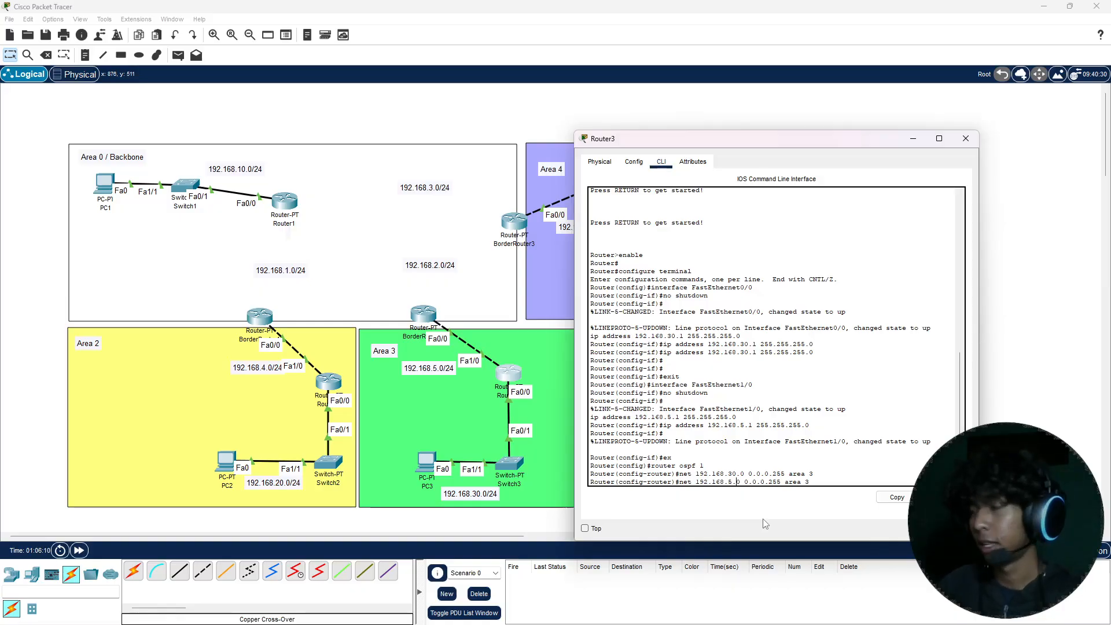
key(Right)
key(Right)
key(Right)
key(Right)
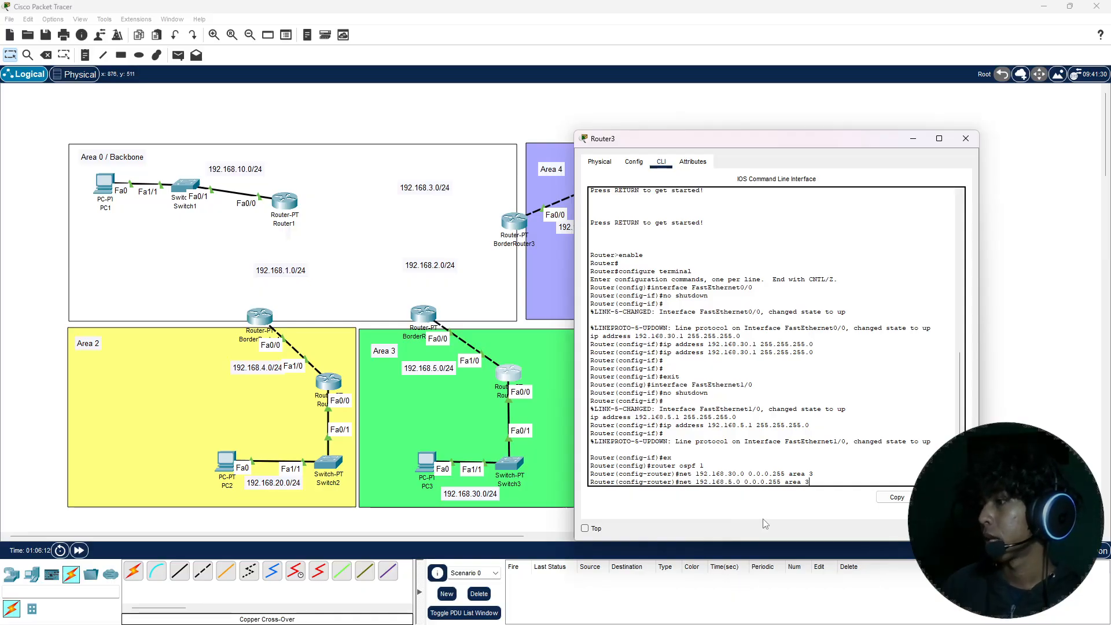
key(Return)
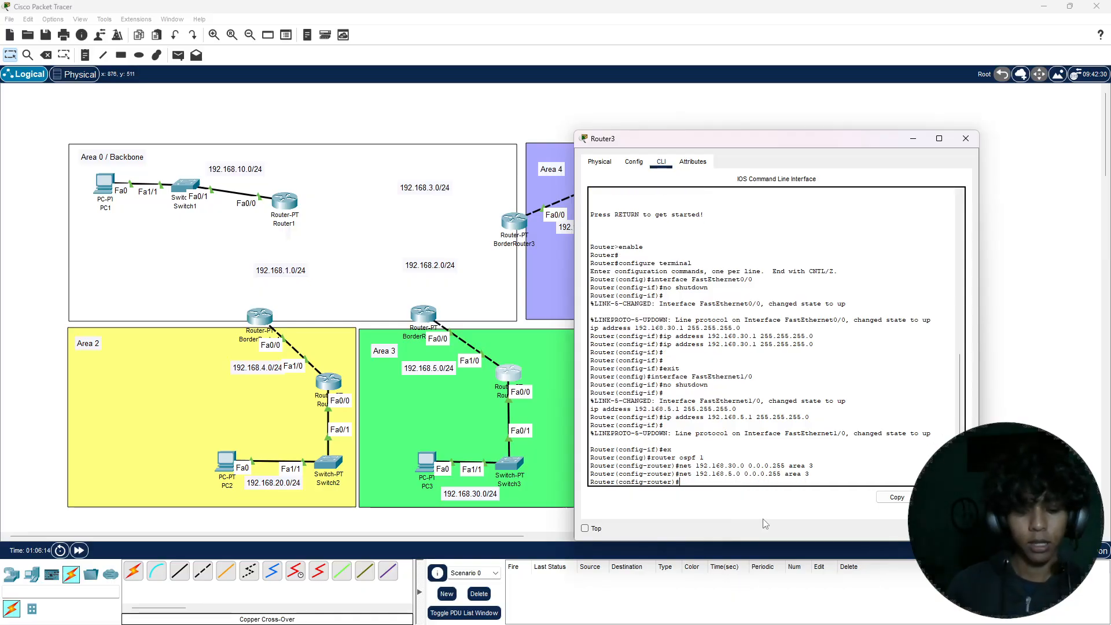
Step: Leave configuration mode on Router3, save its configuration with the write command, and close the router's window
key(ctrl+z)
text(w)
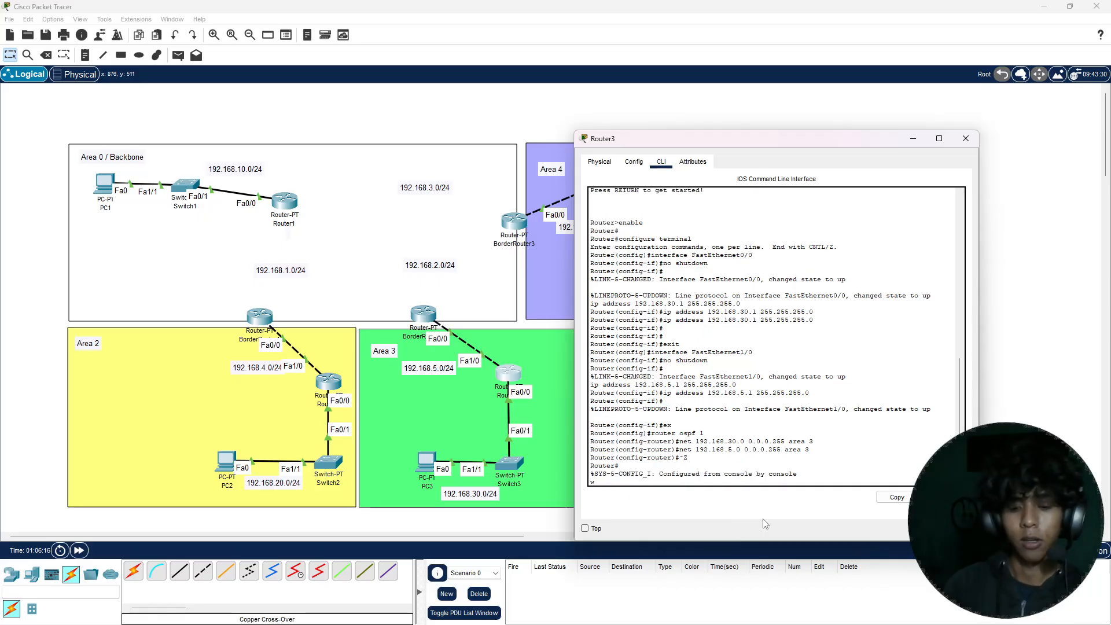
text(rite)
key(Return)
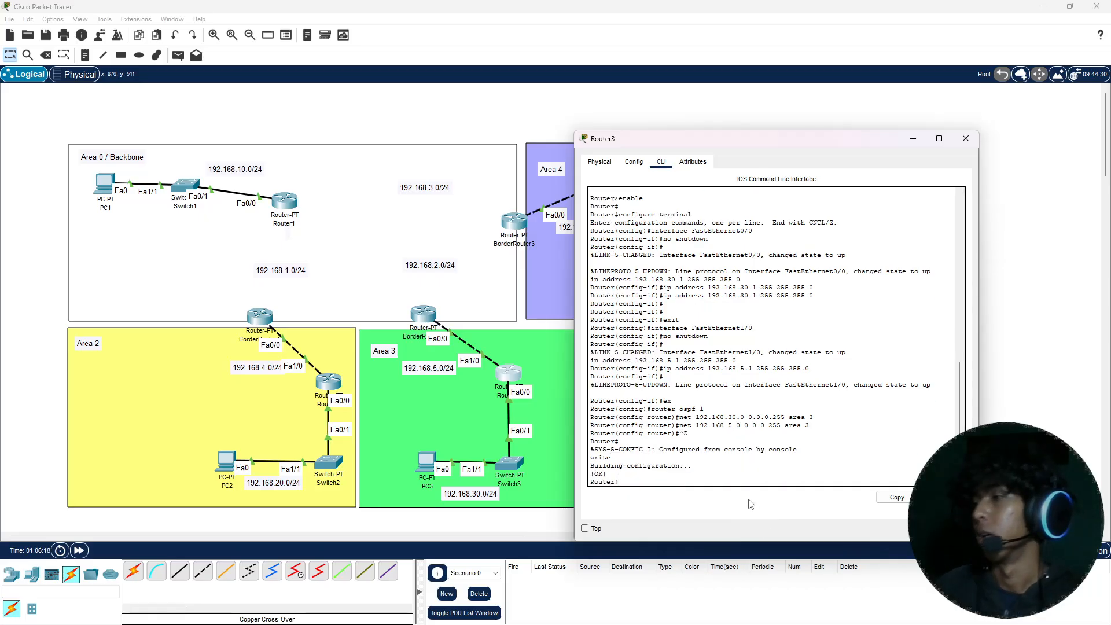
click(968, 140)
Step: In BorderRouter2's command line, exit interface configuration mode and start OSPF process 1
click(421, 317)
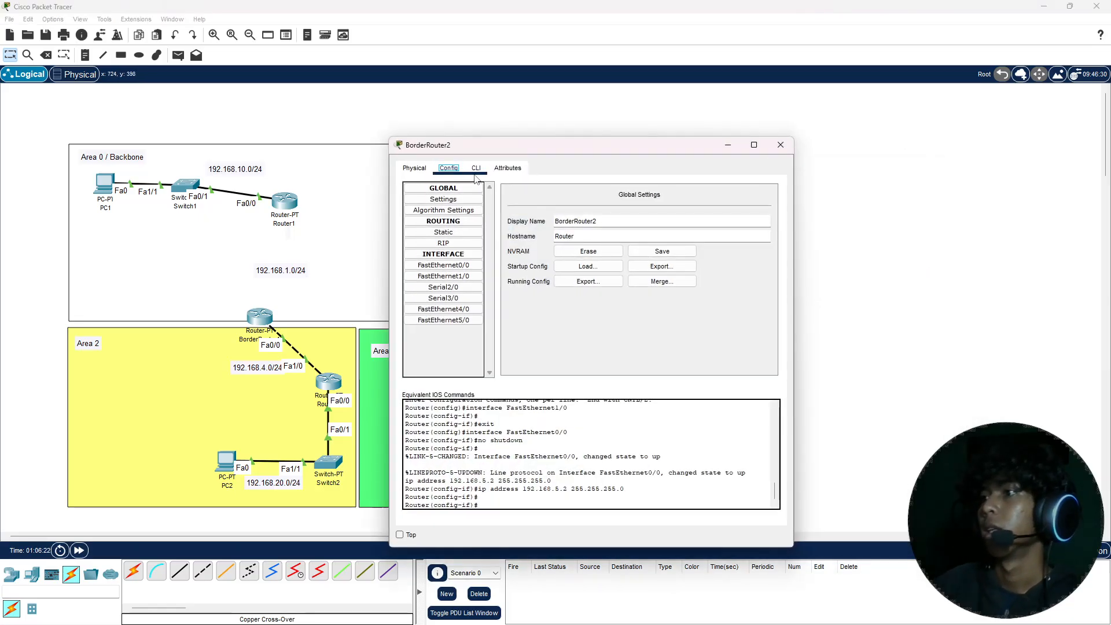
click(476, 168)
text(er(config-if)#e)
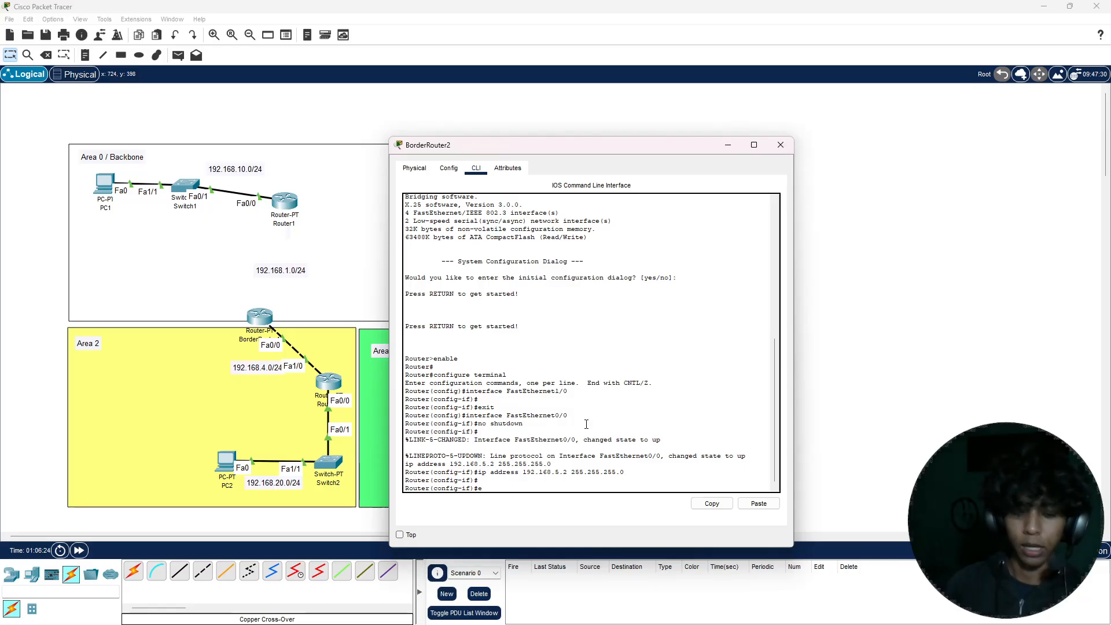
text(x)
key(Return)
text(router)
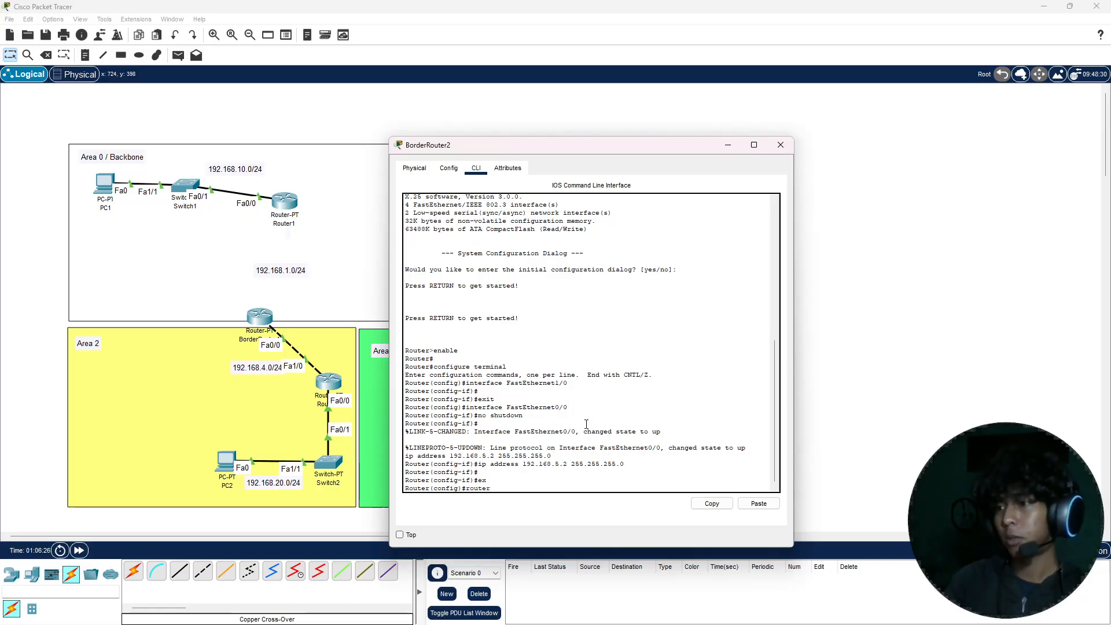
text( ospf )
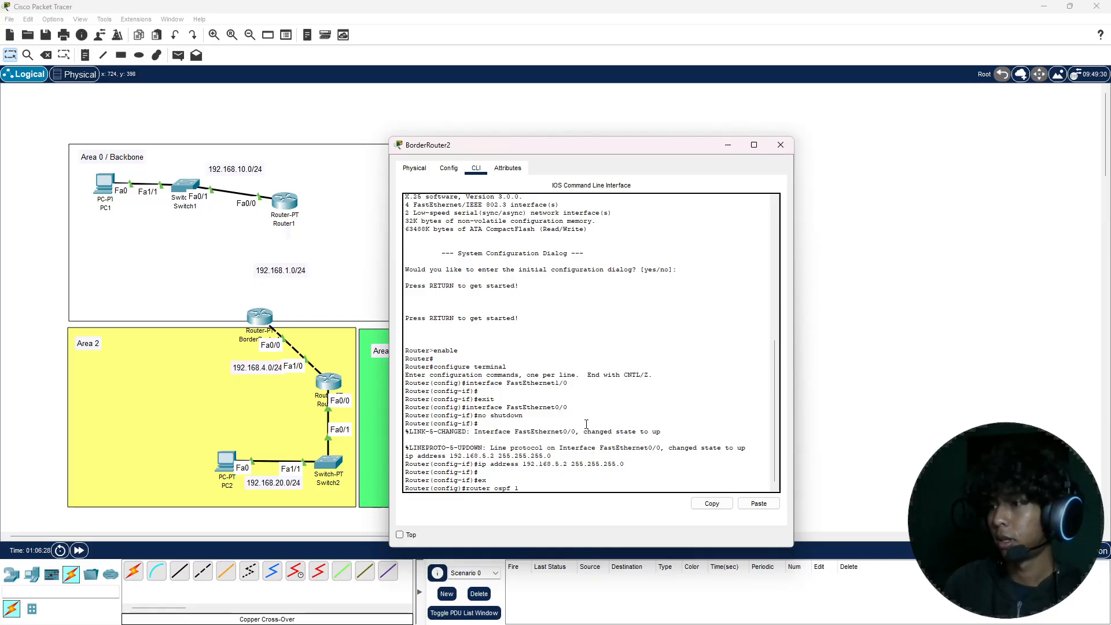
text(1)
key(Return)
Step: Add network 192.168.5.0 with wildcard mask 0.0.0.255 to area 3 in BorderRouter2's OSPF process
text(net)
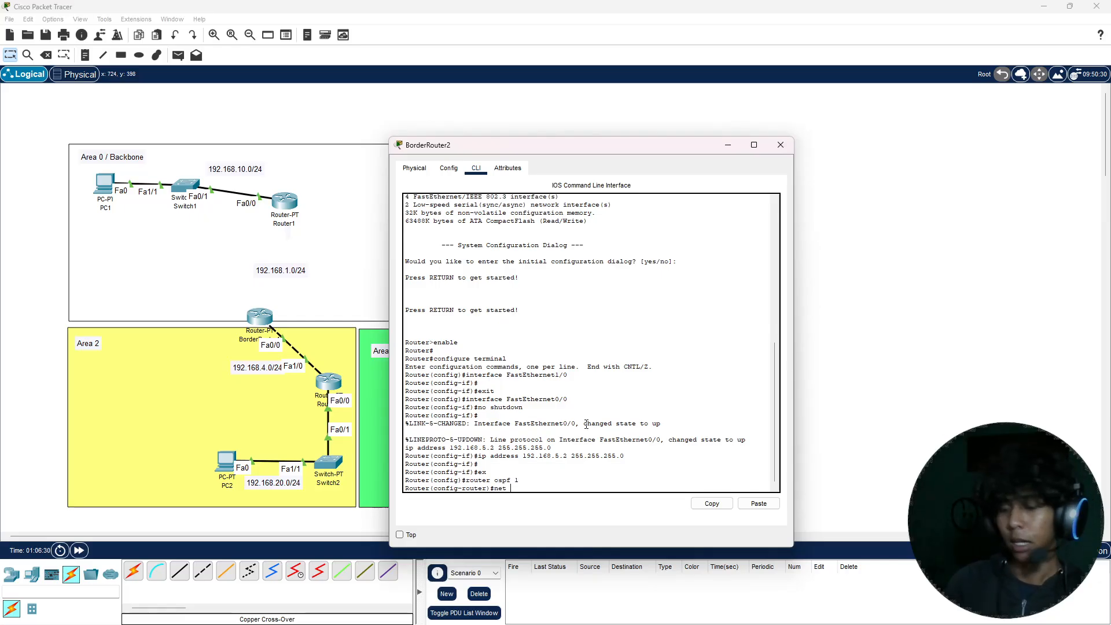
text( 192.)
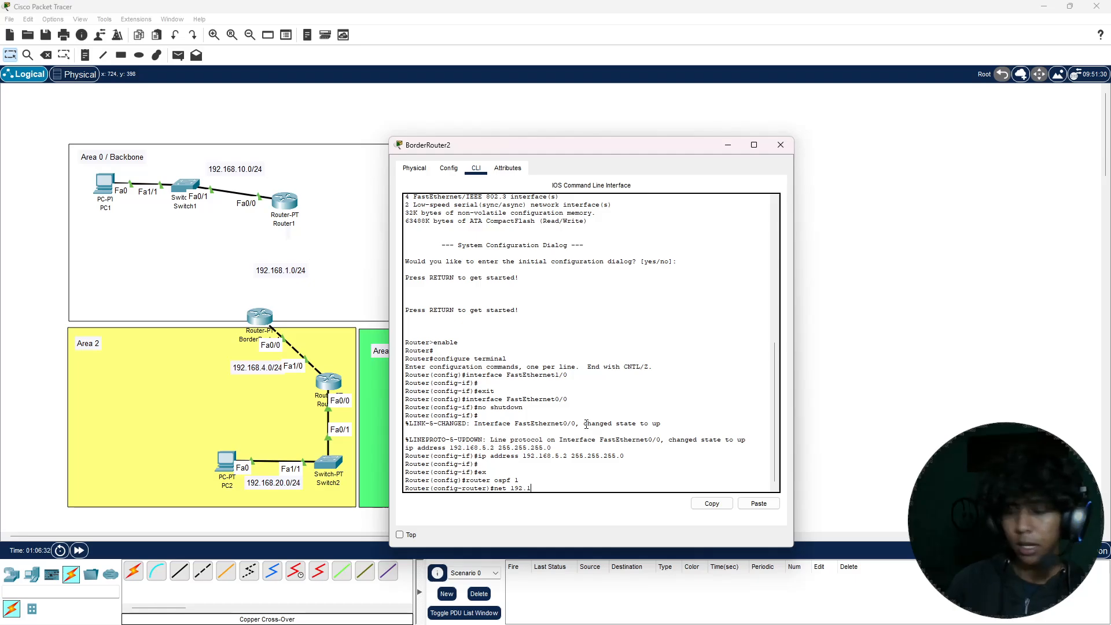
text(168.5)
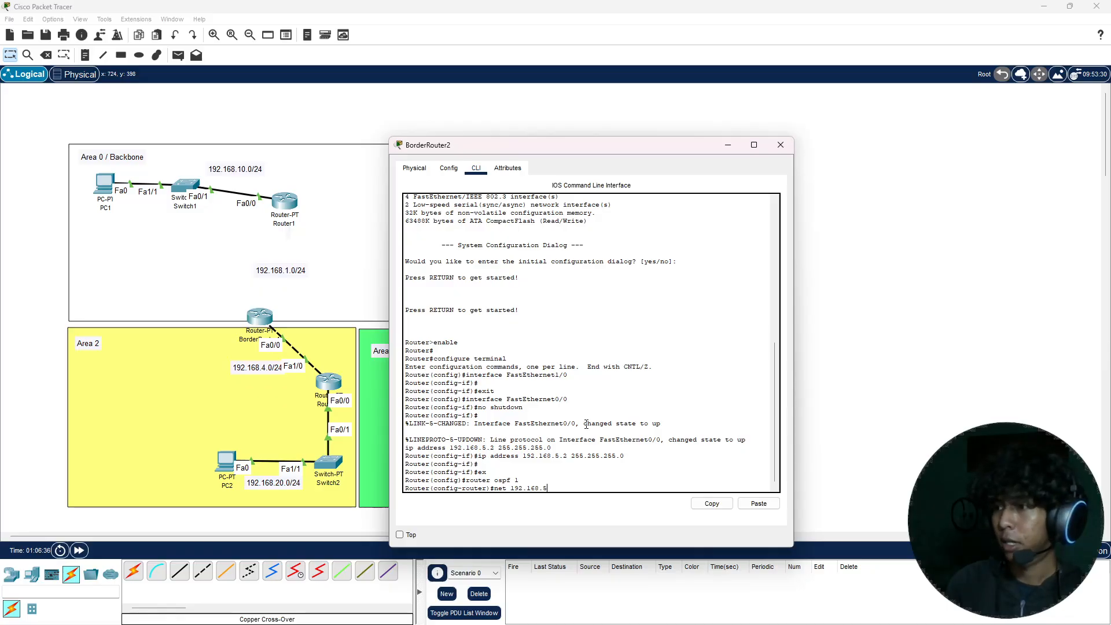
text(.0 0)
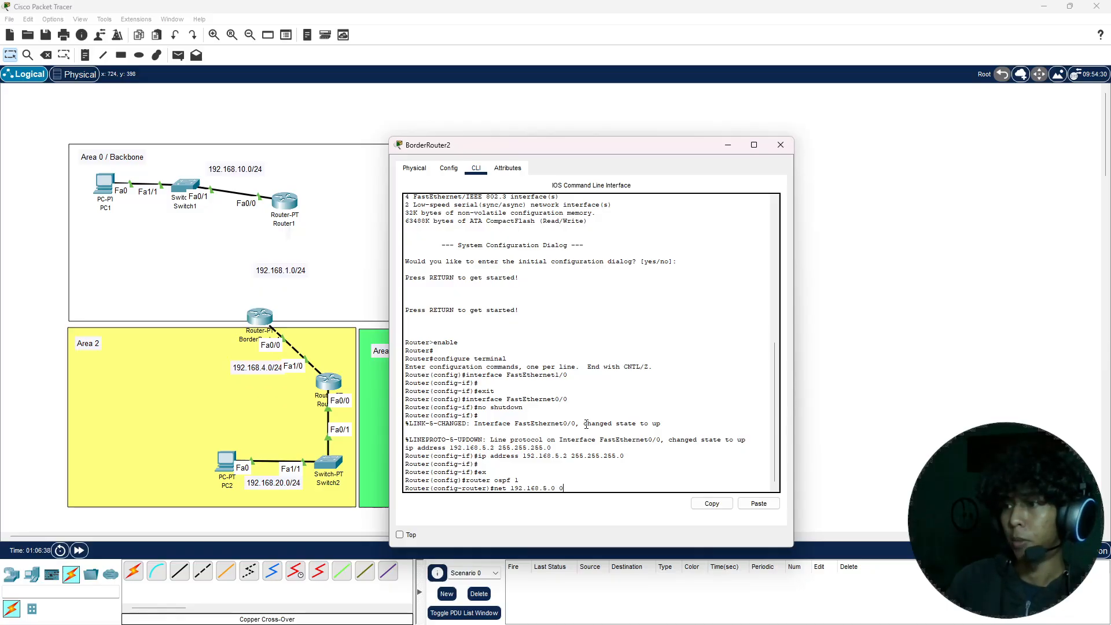
text(.0.0)
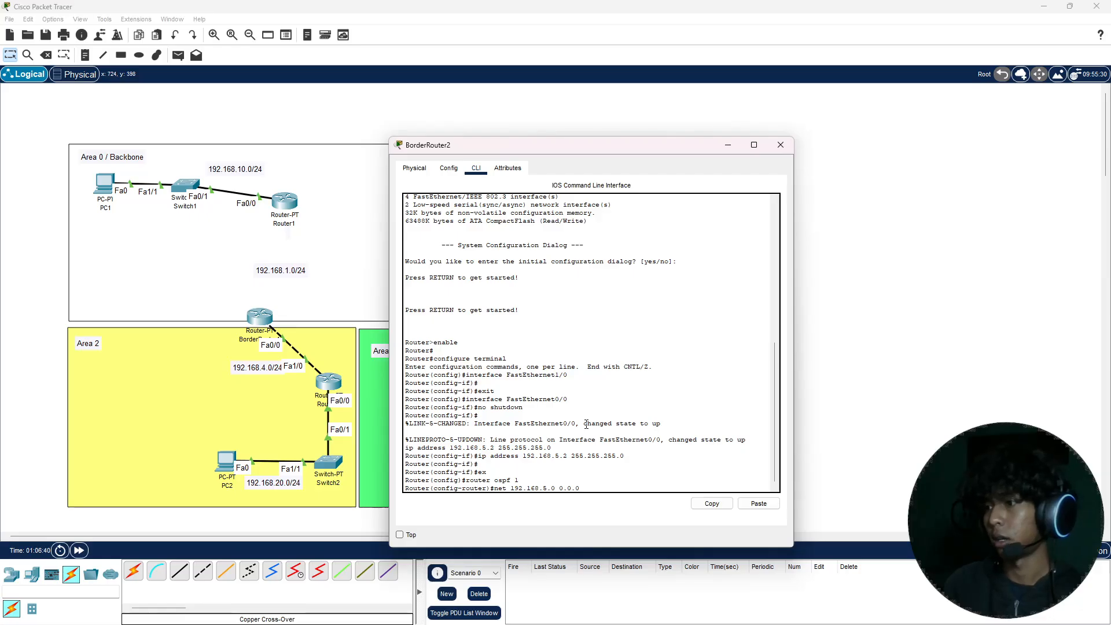
text(.25)
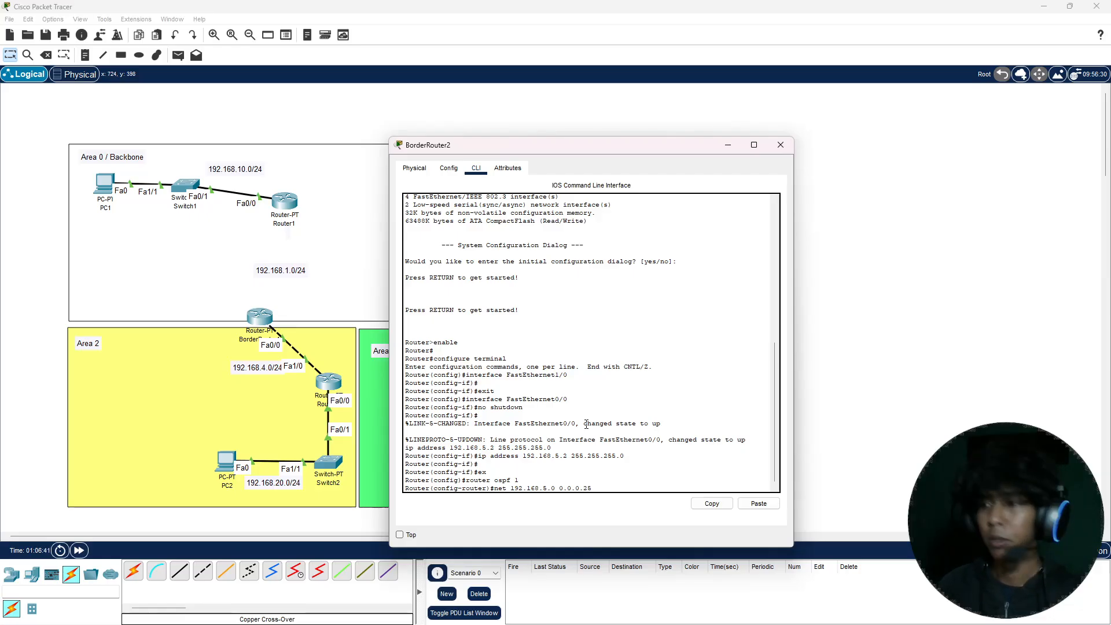
text(5)
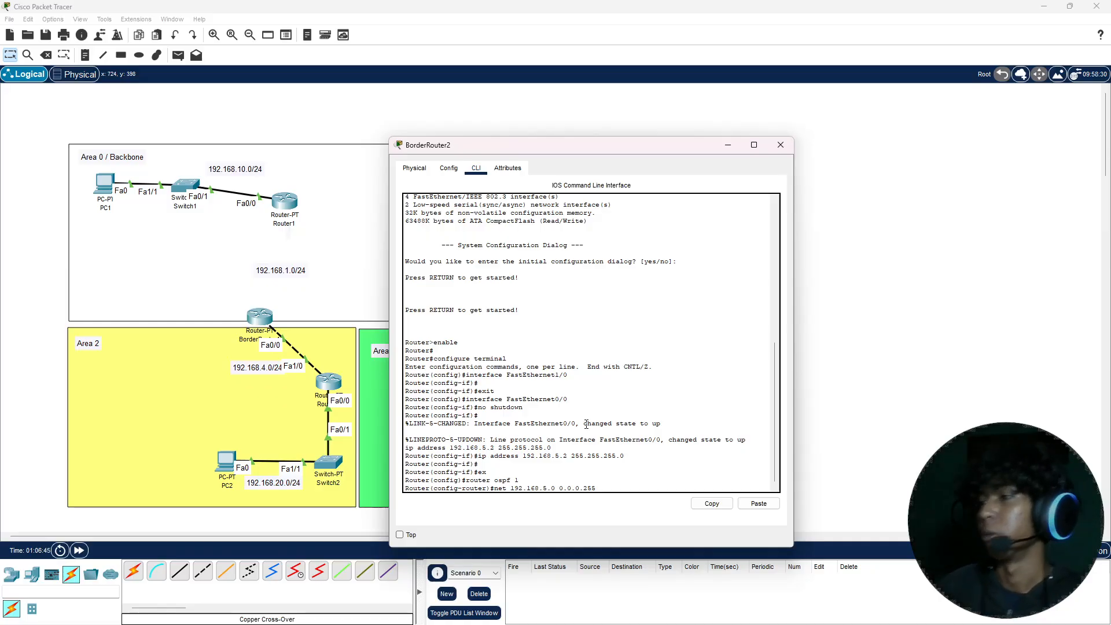
text(area )
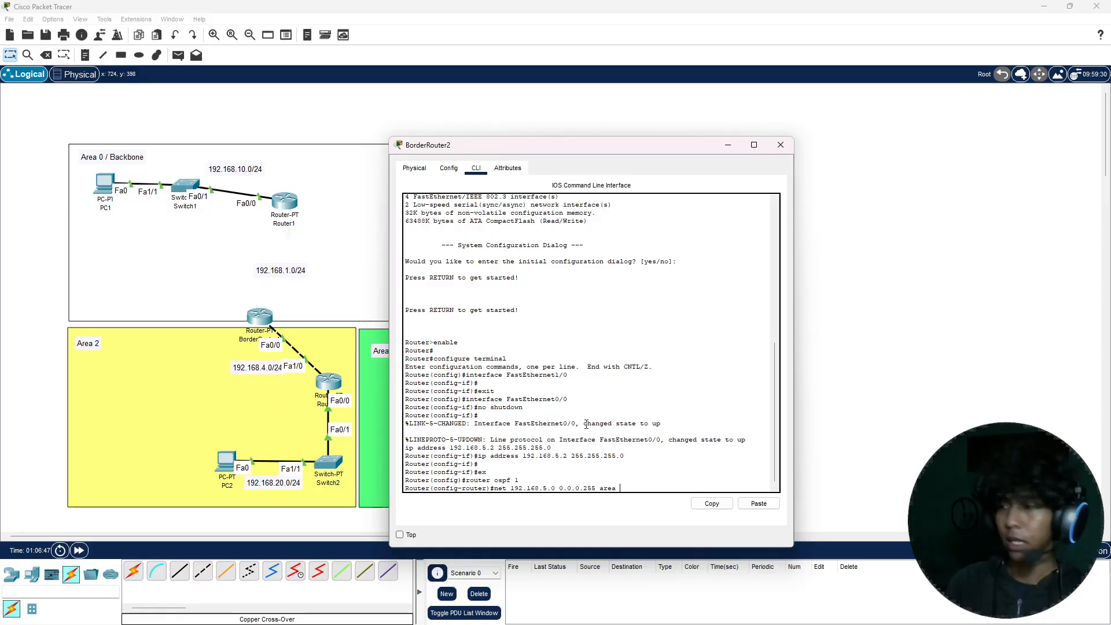
text(3)
key(Return)
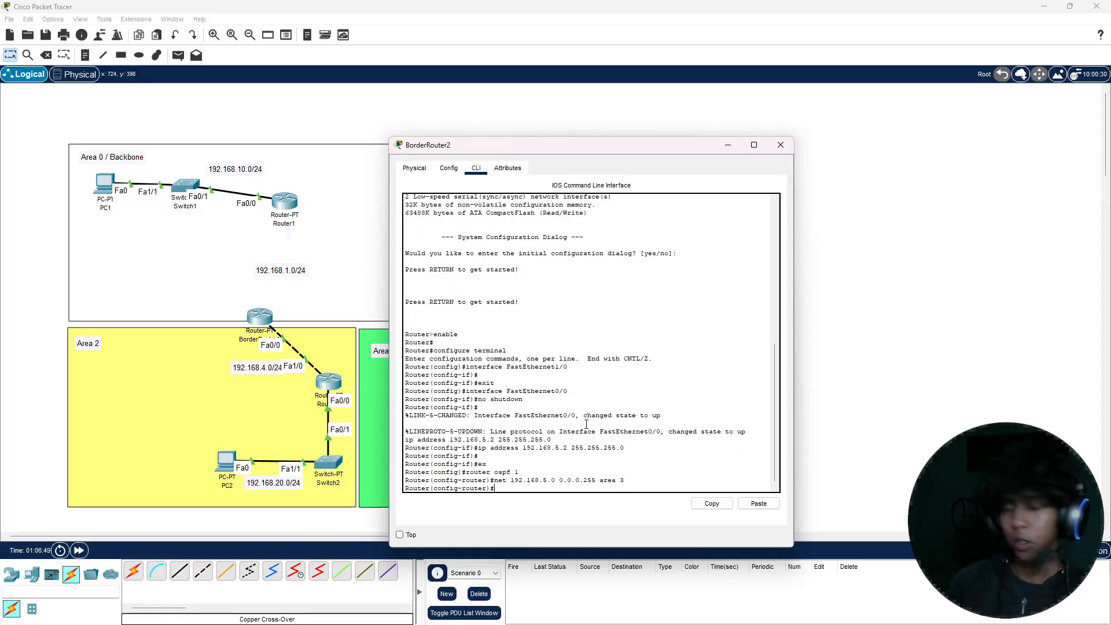
Step: Leave configuration mode on BorderRouter2, save its configuration with the write command, and close the router's window
key(ctrl+z)
text(wa)
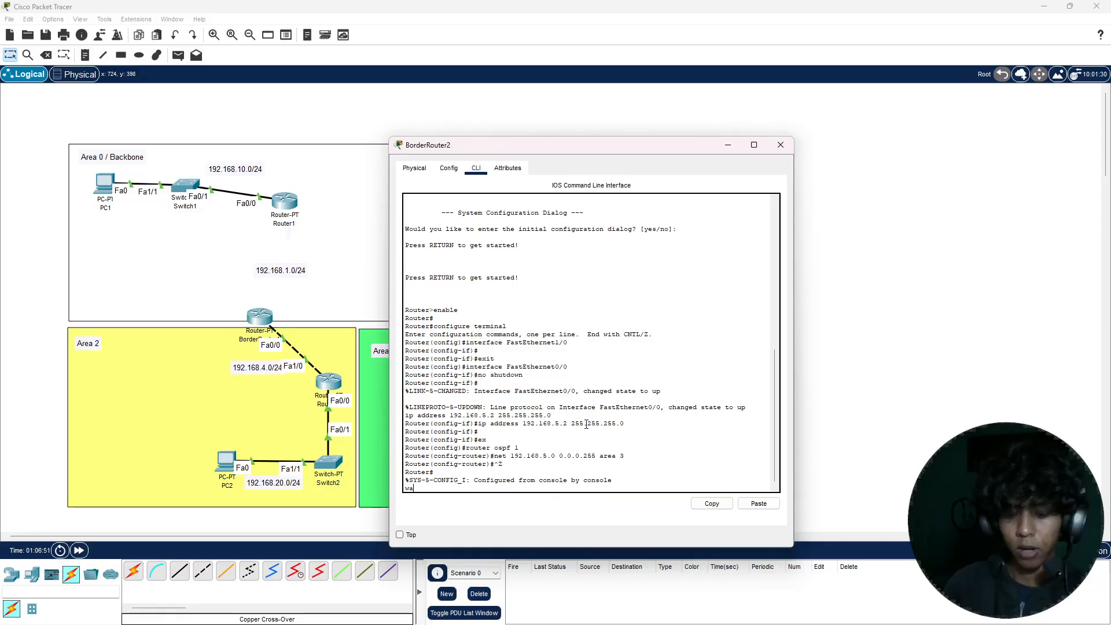
text(ite)
key(Return)
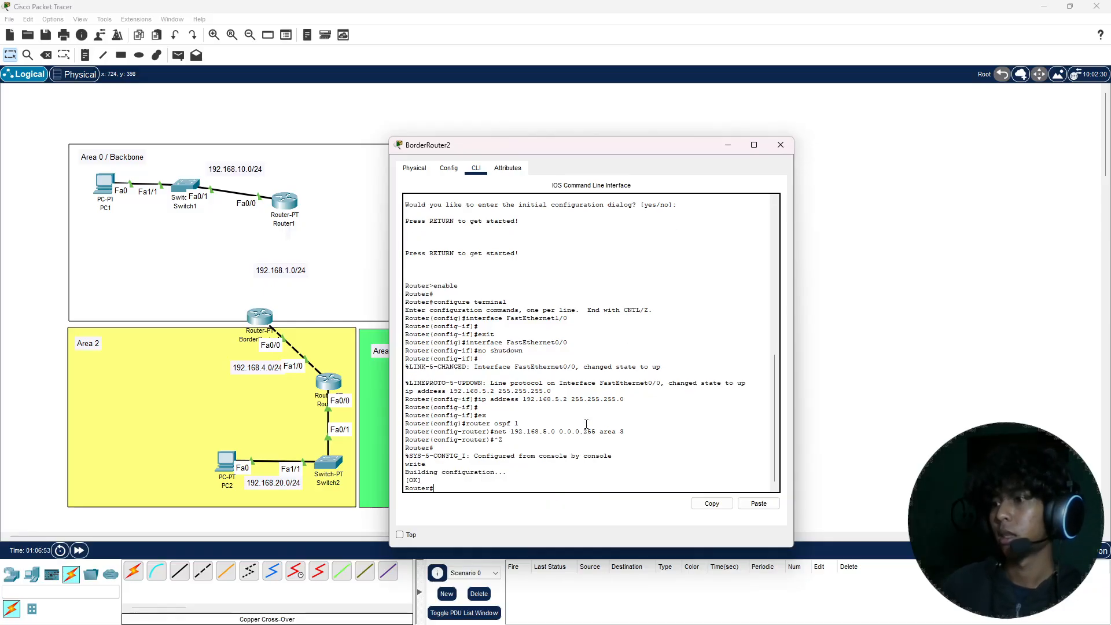
click(781, 144)
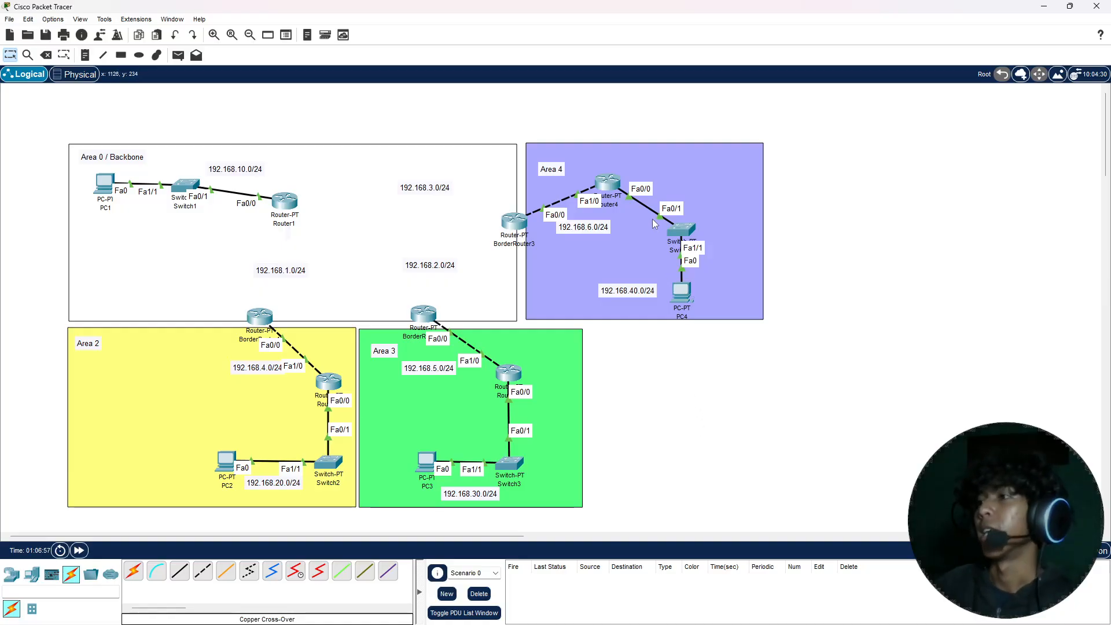
Step: In Router4's command line, exit interface configuration mode and start OSPF process 1
click(607, 184)
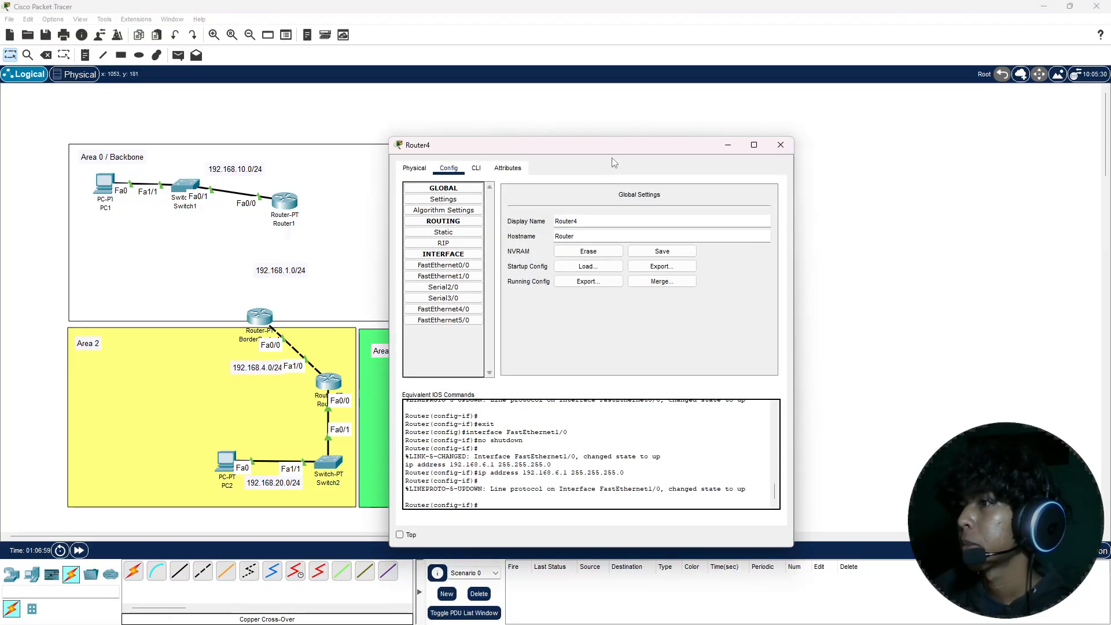
drag(608, 148, 316, 133)
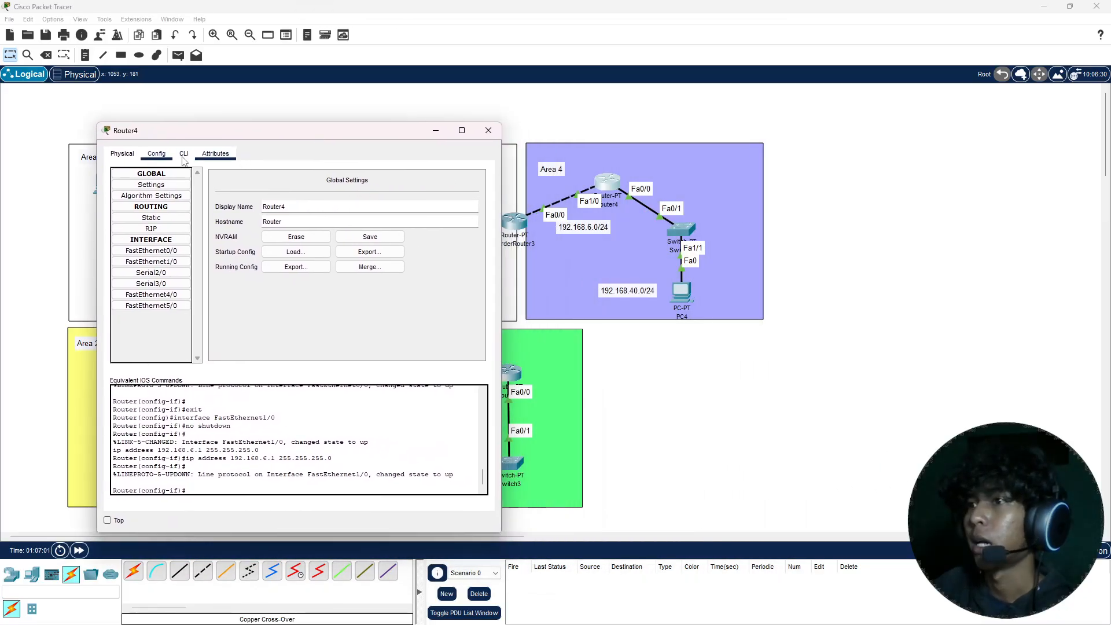
click(184, 154)
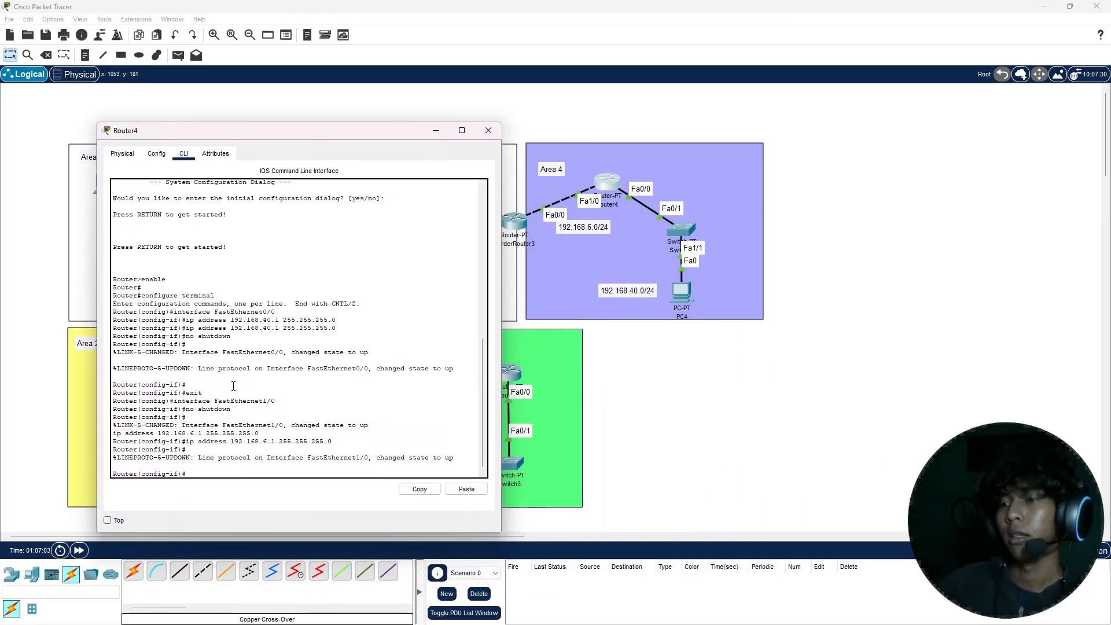
text(ex)
key(Return)
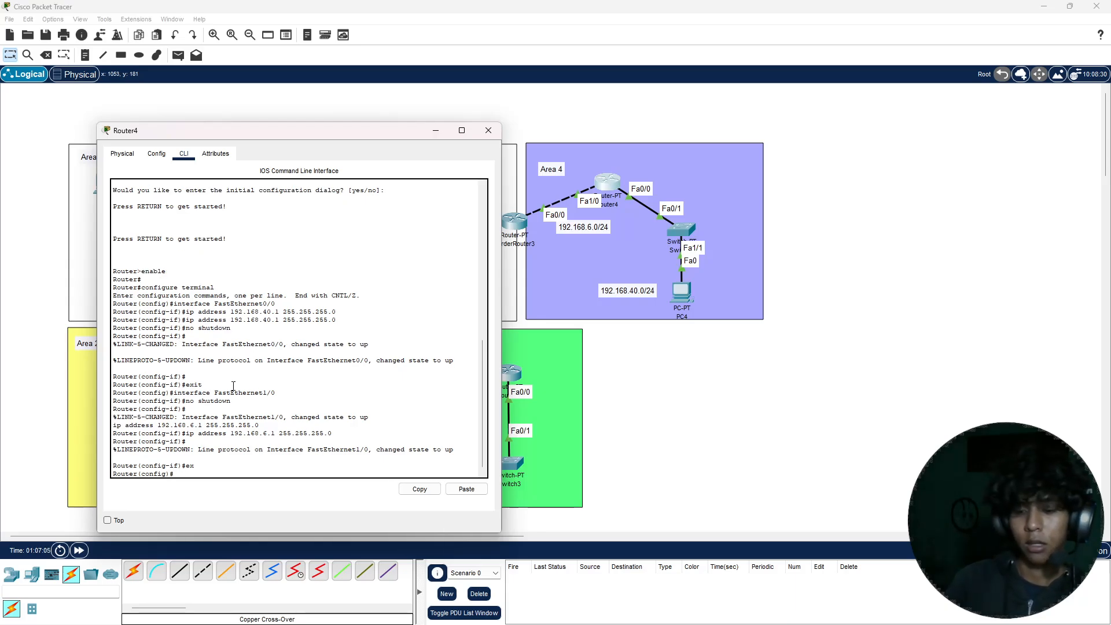
text(router osp)
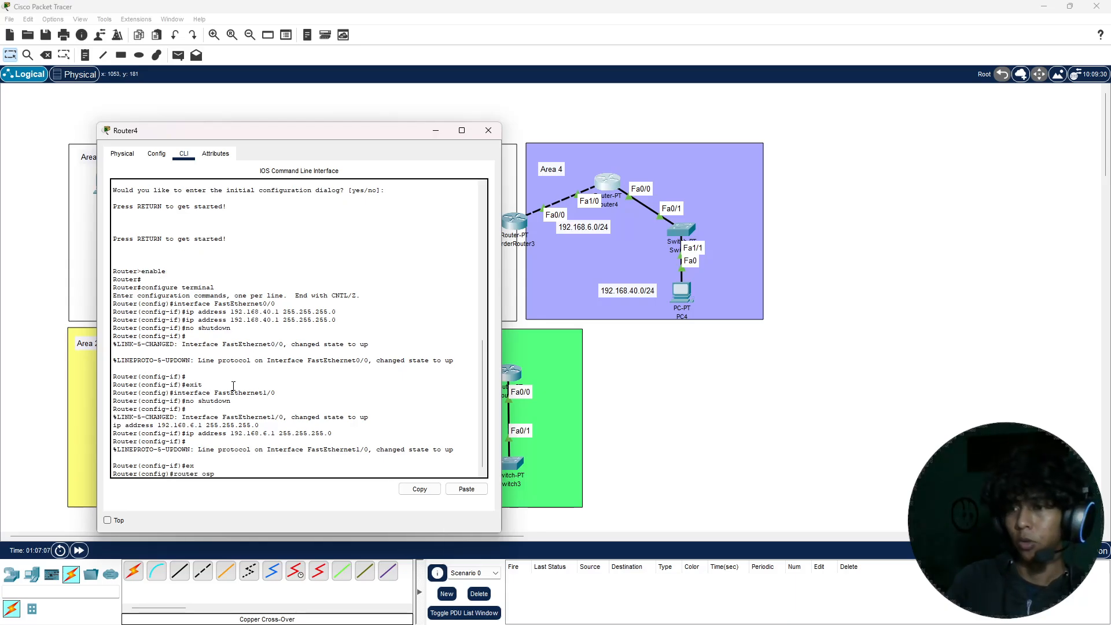
text(f 1)
key(Return)
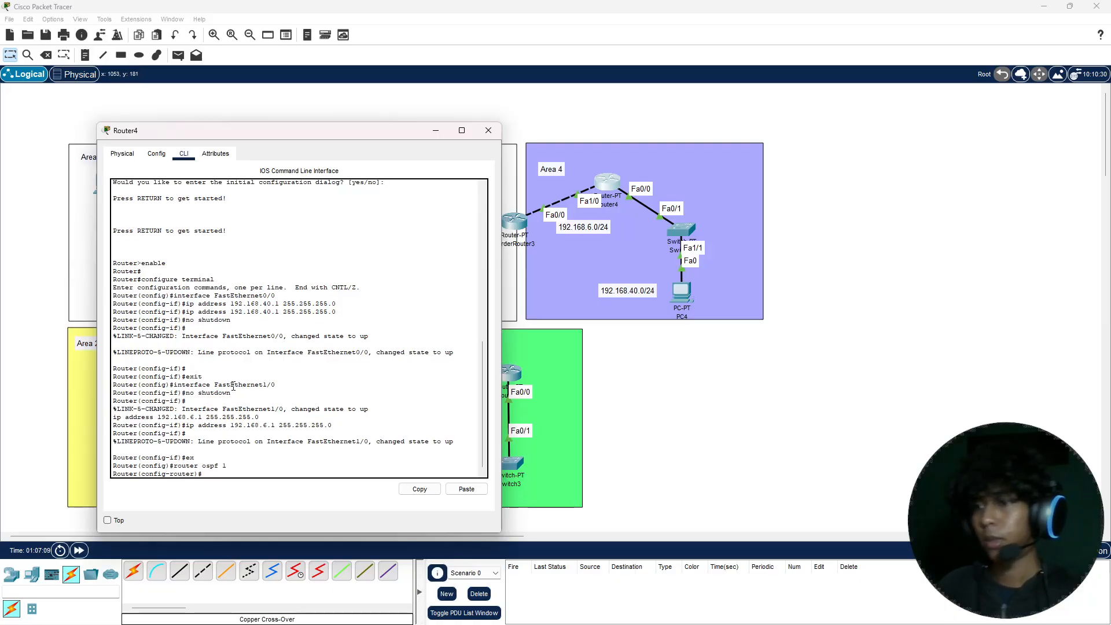
Step: Add network 192.168.40.0 with wildcard mask 0.0.0.255 to area 4 in Router4's OSPF process
text(net)
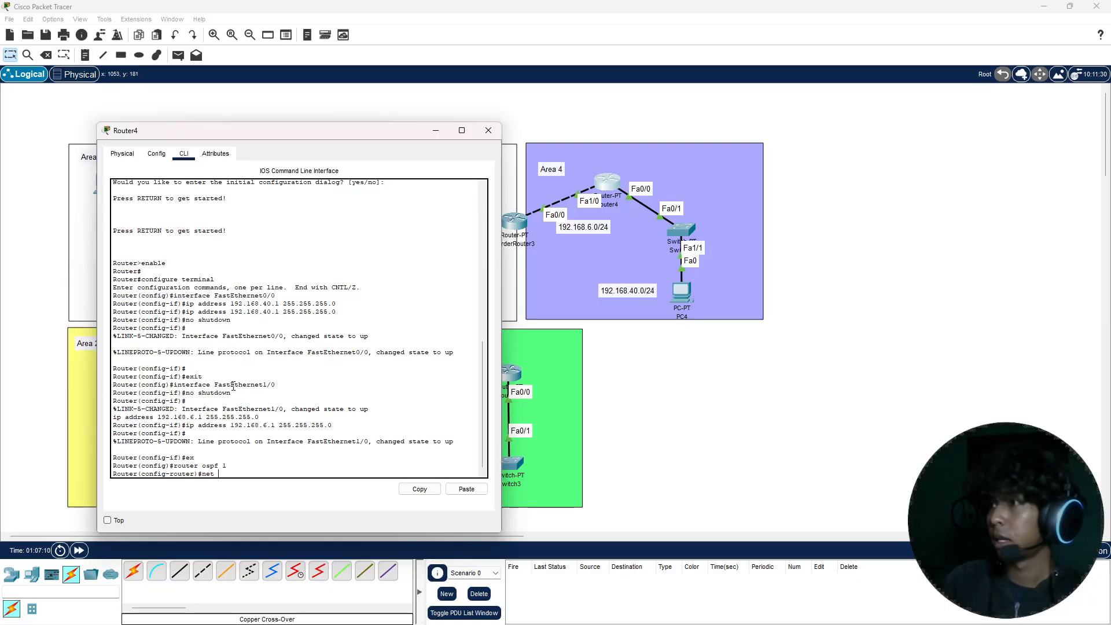
text( 1)
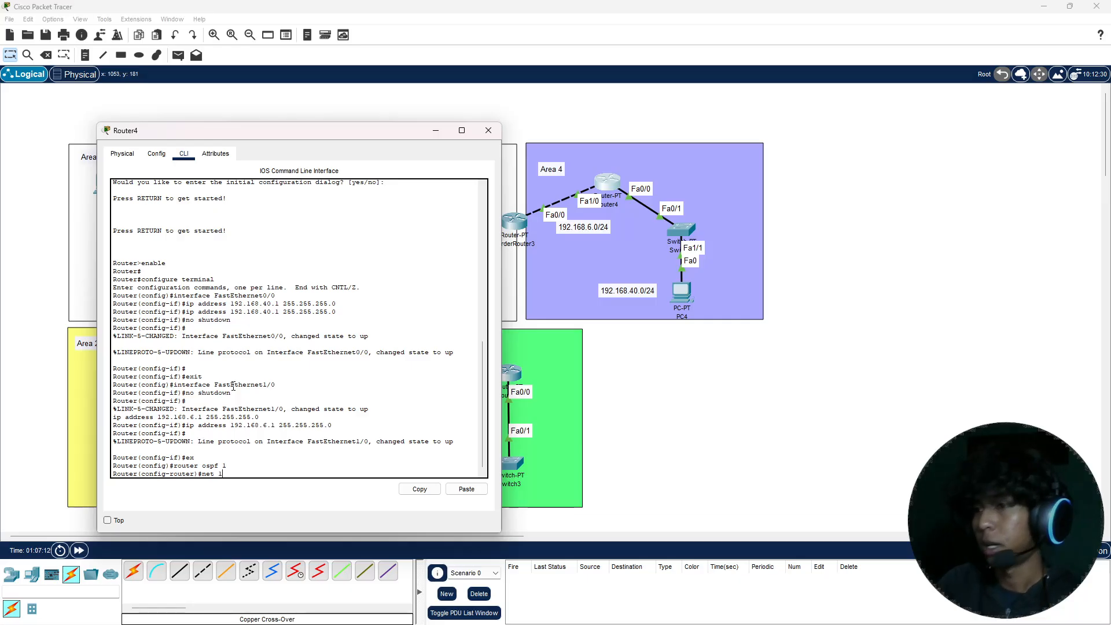
text(92.168.40.0 0.)
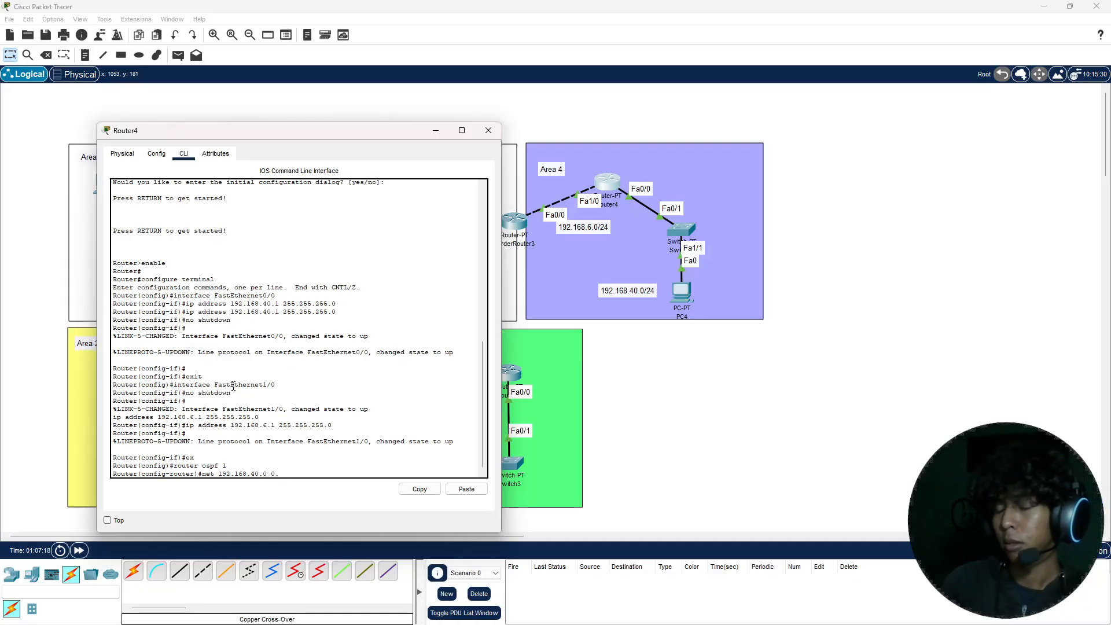
text(0)
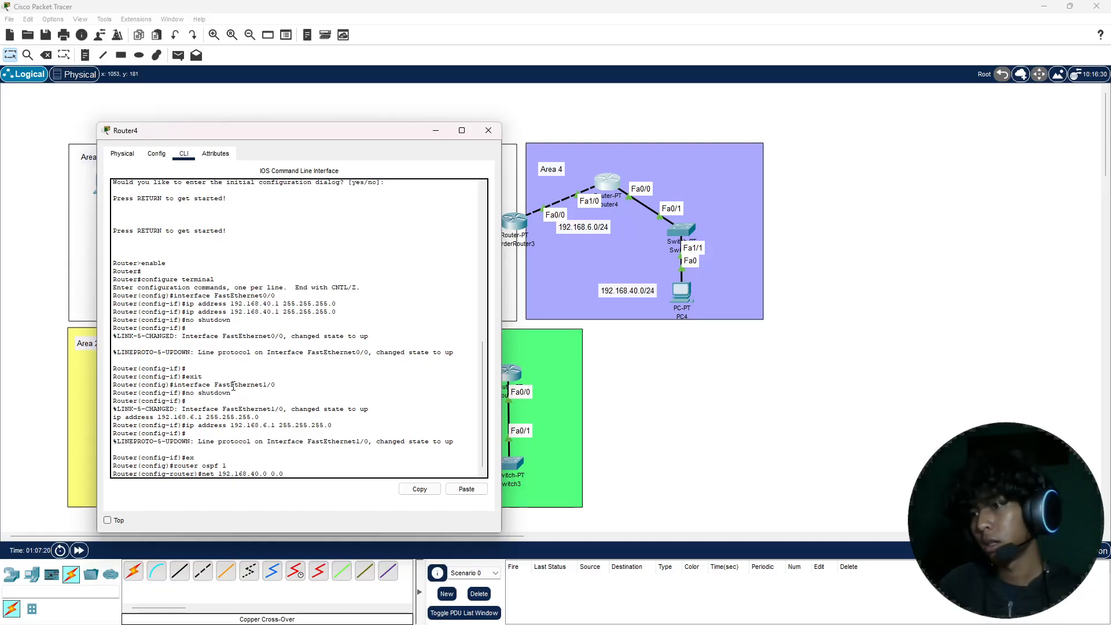
text(.0.25)
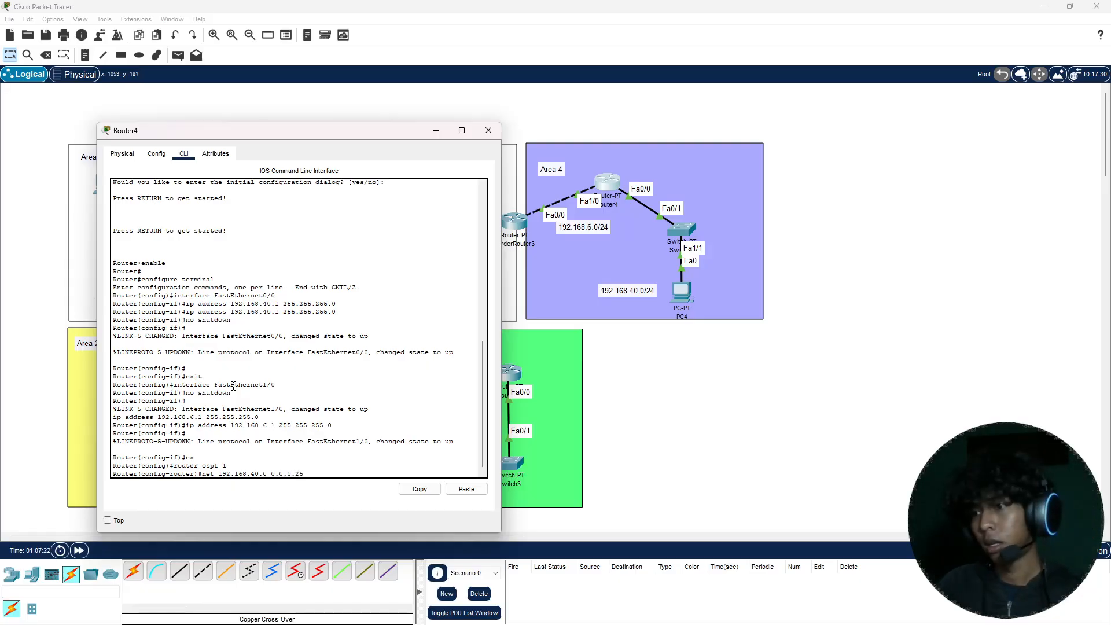
text(5 area)
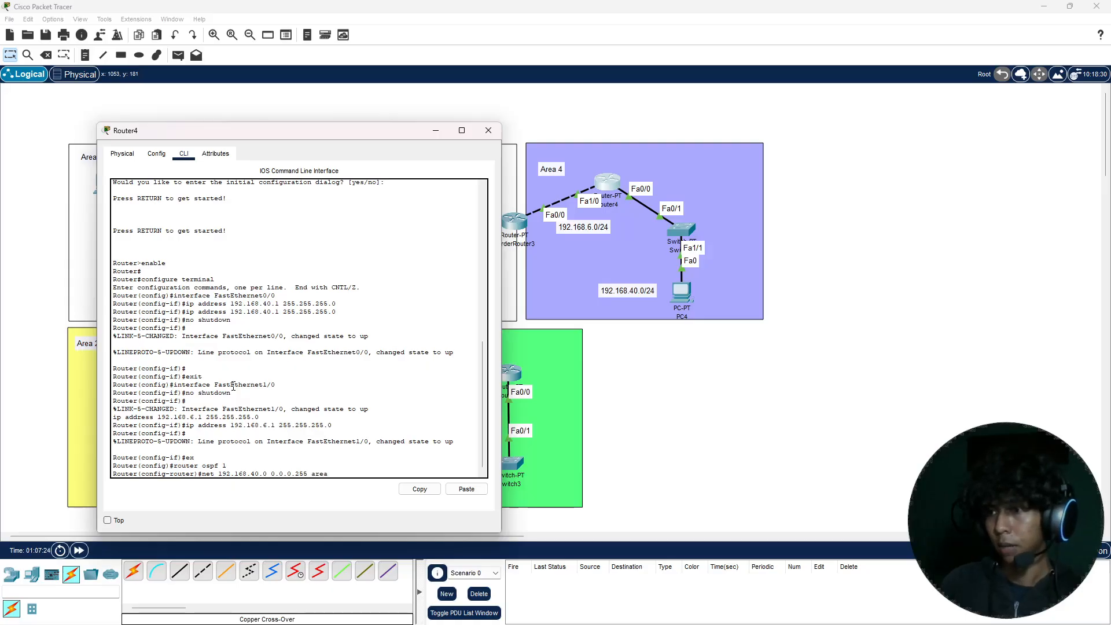
text( 4)
key(Return)
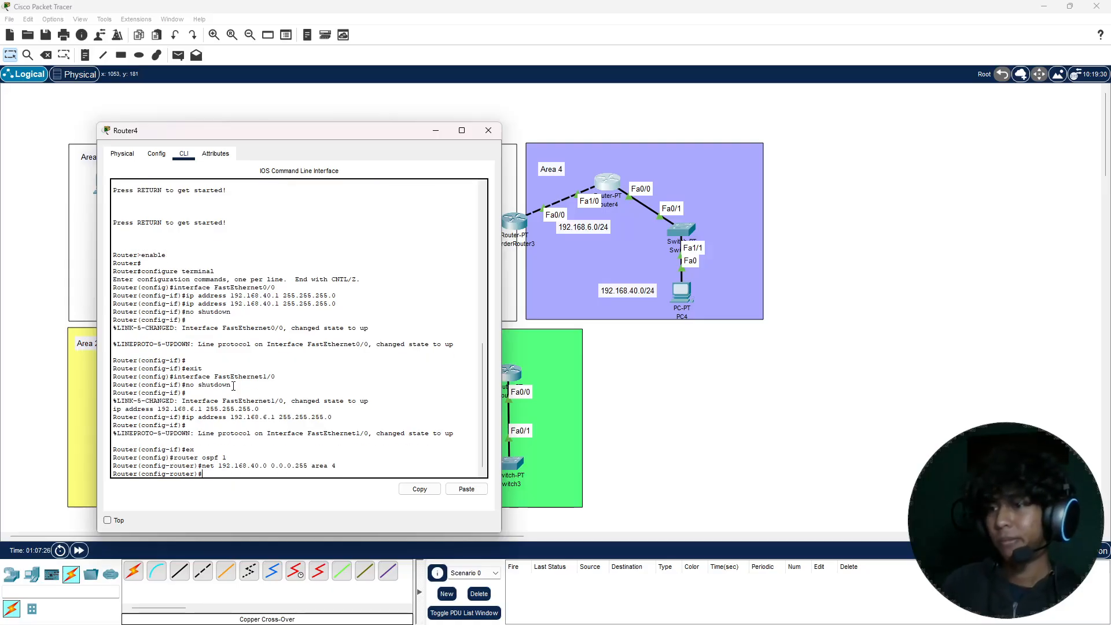
Step: Add network 192.168.6.0 with wildcard mask 0.0.0.255 to area 4 in Router4's OSPF process
key(Up)
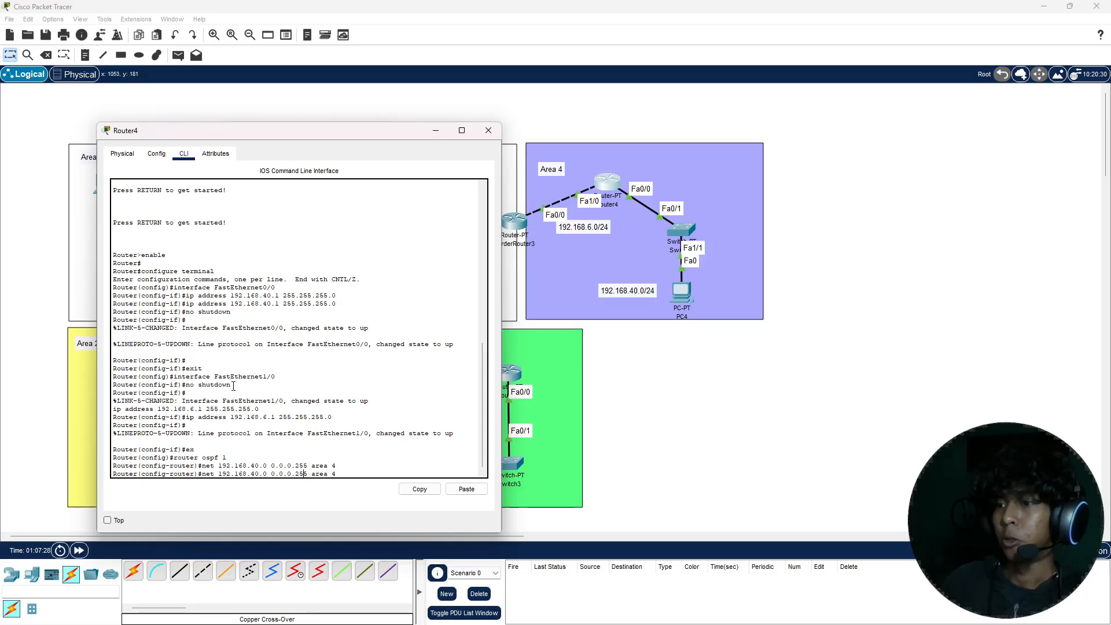
key(BackSpace)
key(BackSpace)
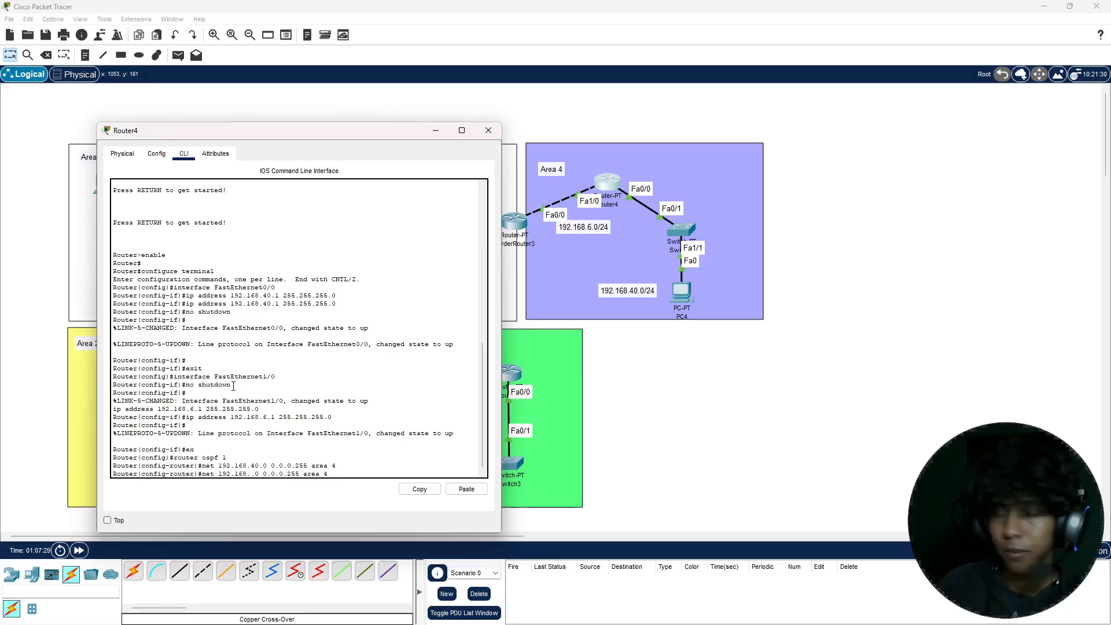
text(6)
key(Return)
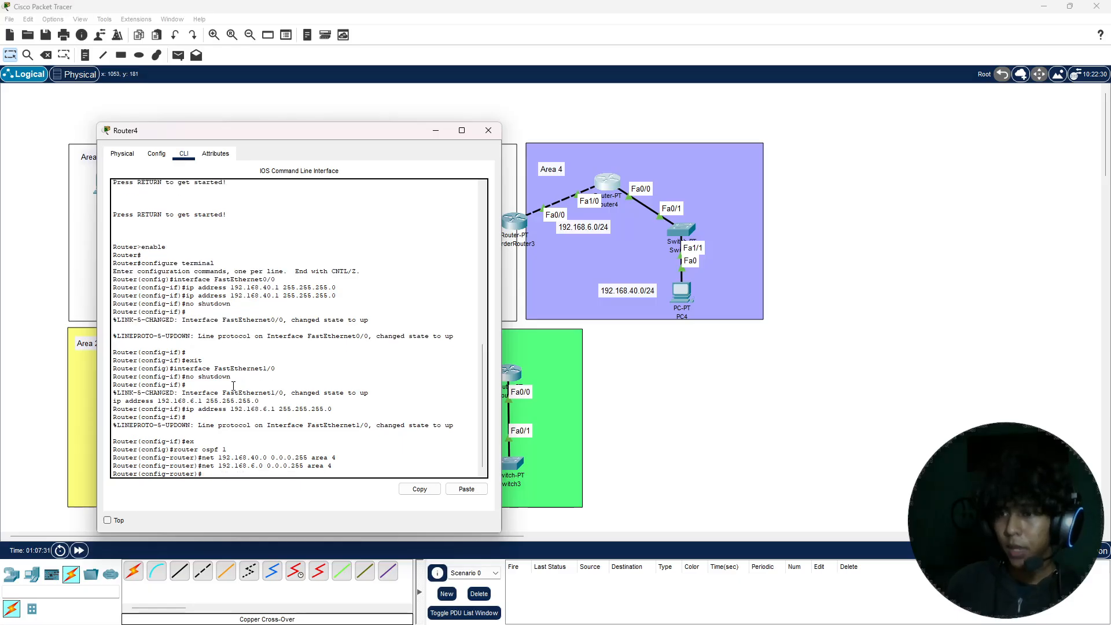
Step: Leave configuration mode on Router4, save its configuration with the write command, and close the router's window
key(ctrl+z)
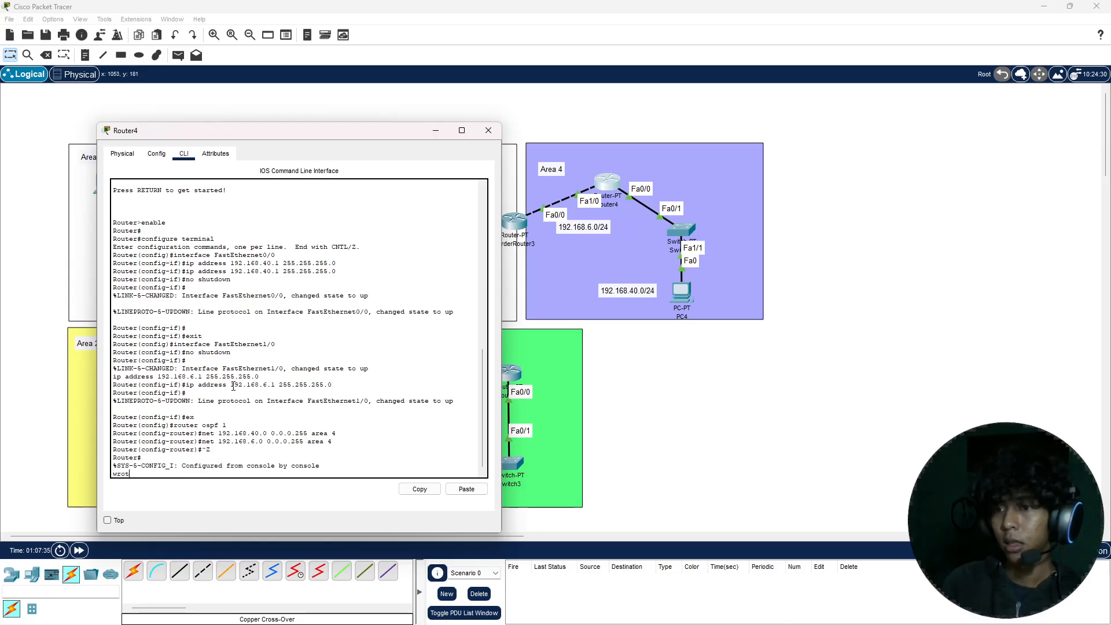
text(write)
key(Return)
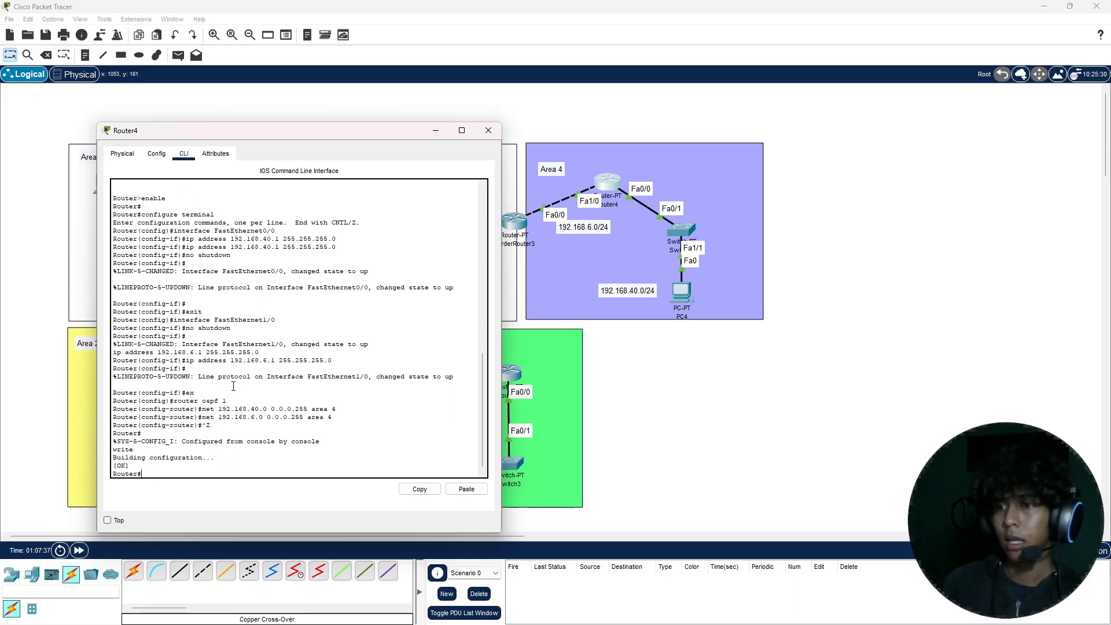
click(489, 131)
Step: In BorderRouter3's command line, exit interface configuration mode and start OSPF process 1
double_click(510, 223)
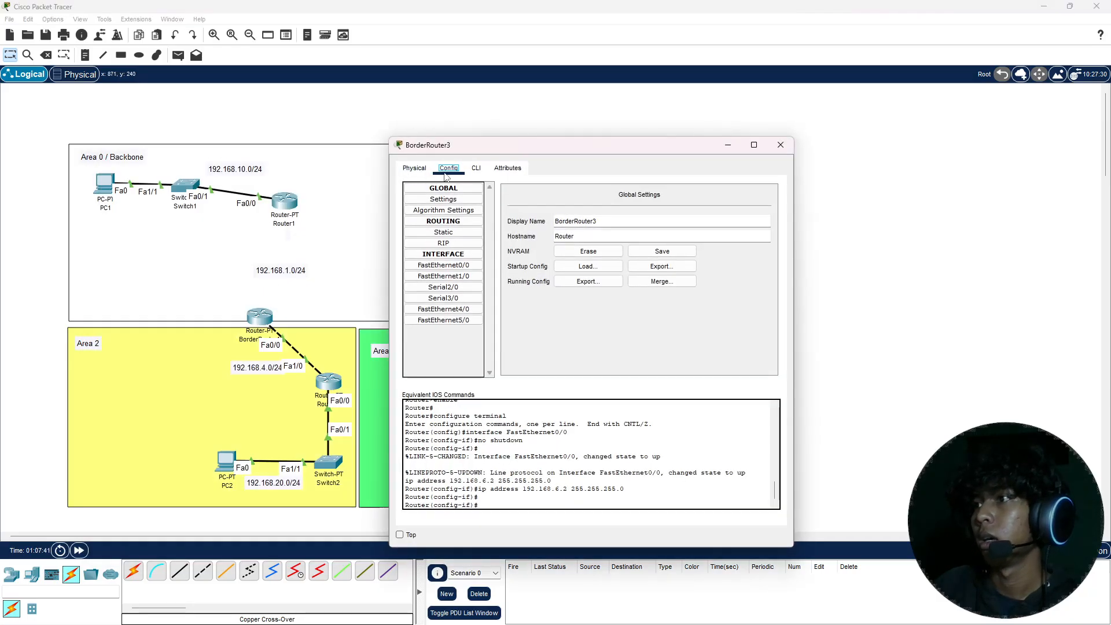
click(475, 167)
drag(488, 151, 166, 108)
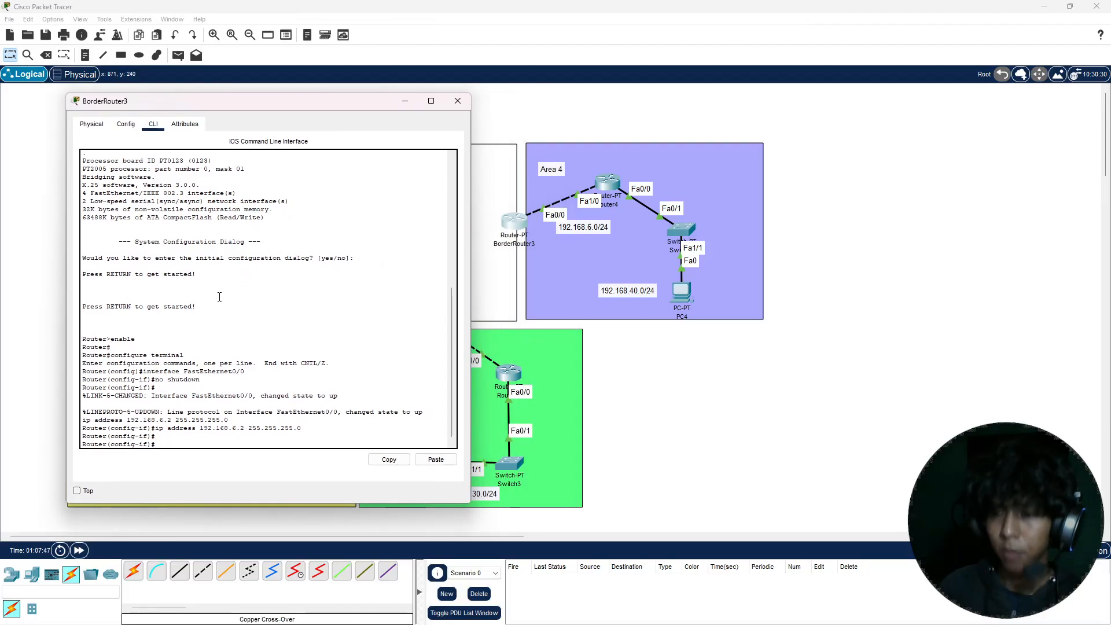
key(Return)
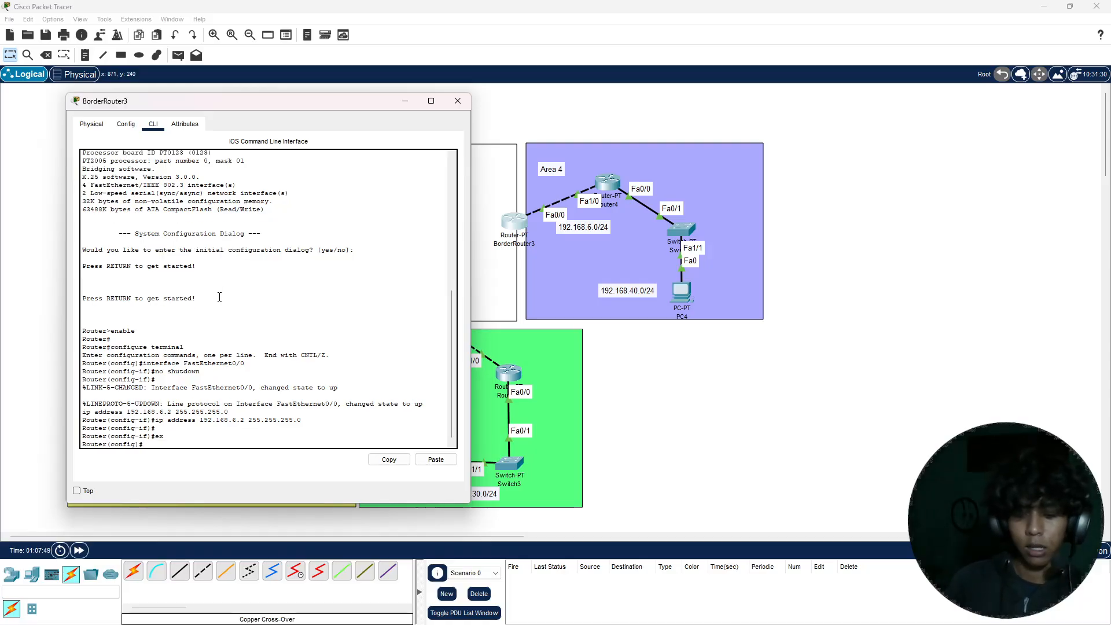
text(router)
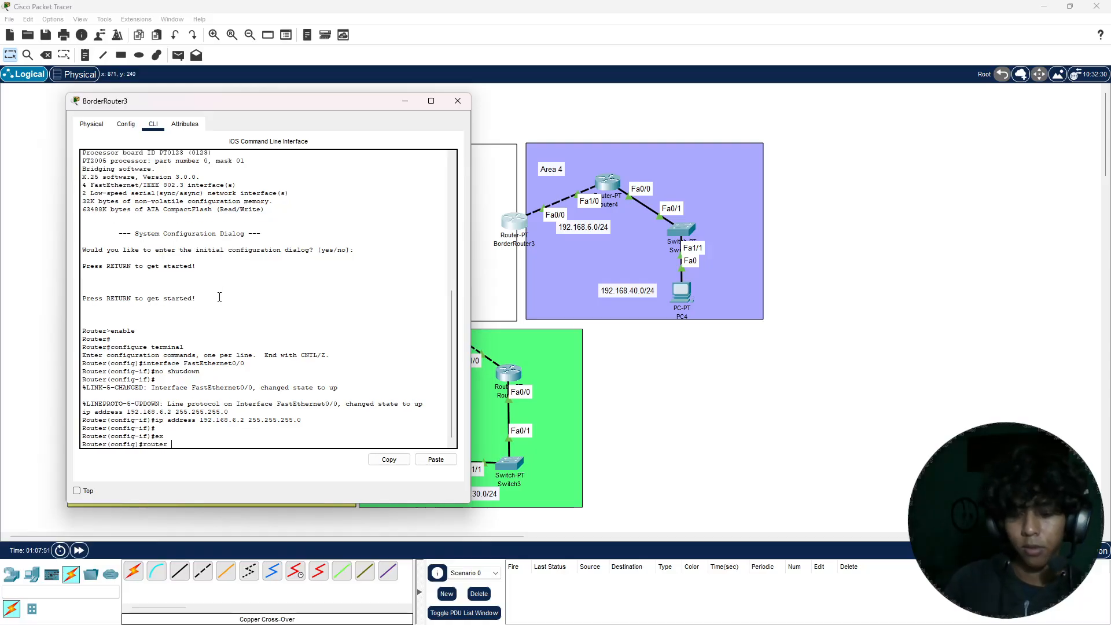
text( ospf 1)
key(Return)
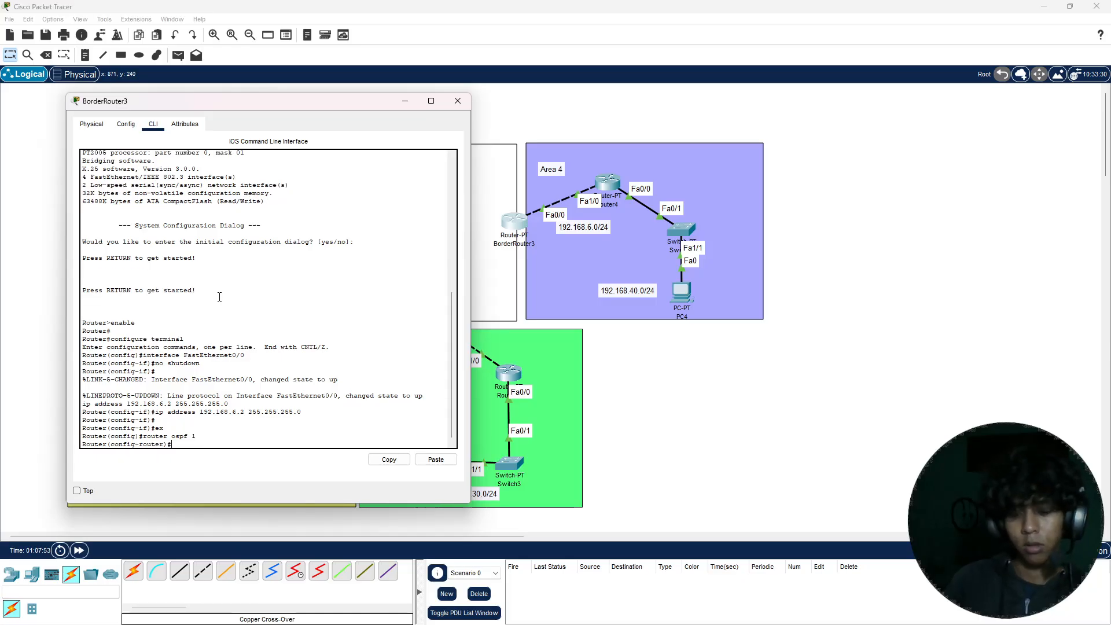
Step: Add network 192.168.6.0 with wildcard mask 0.0.0.255 to area 4 in BorderRouter3's OSPF process
text(net 192.168.6.0 0)
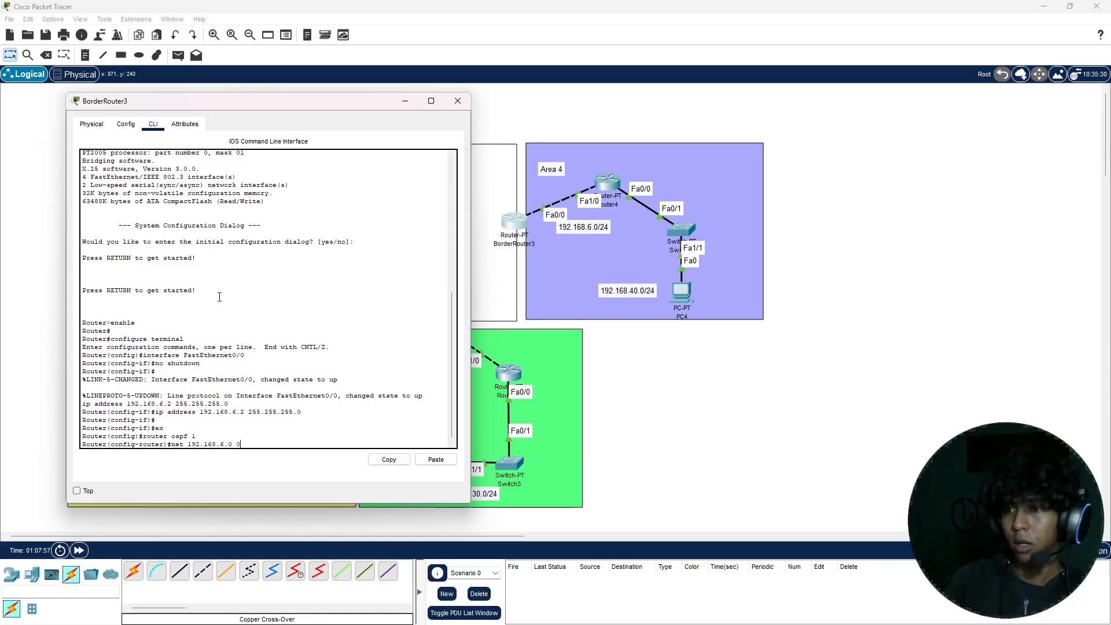
text(.0.0.)
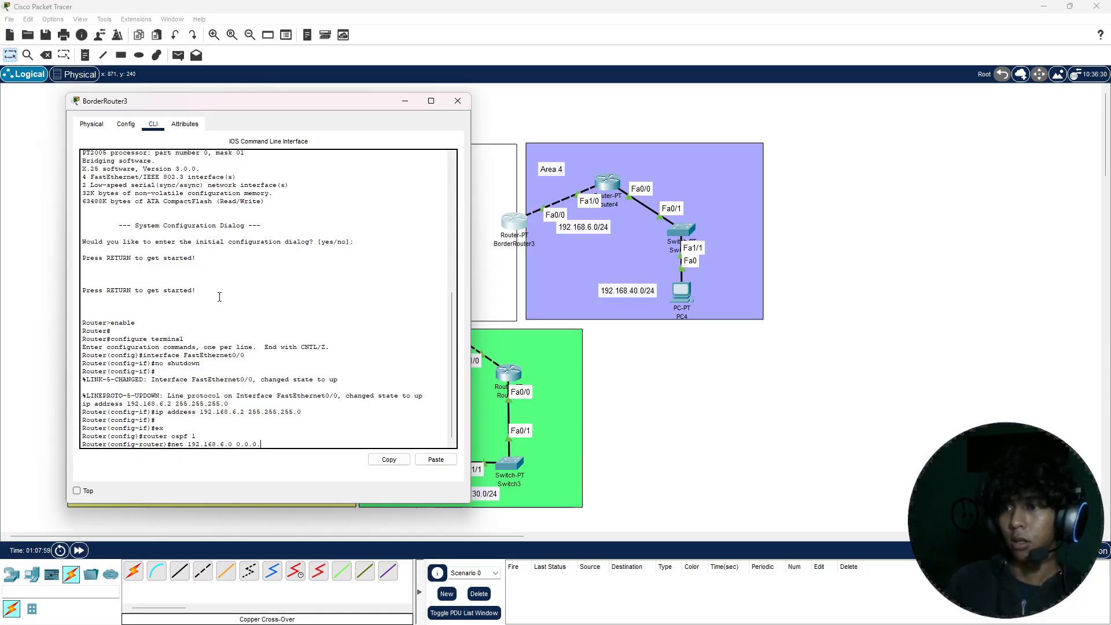
text(255 are)
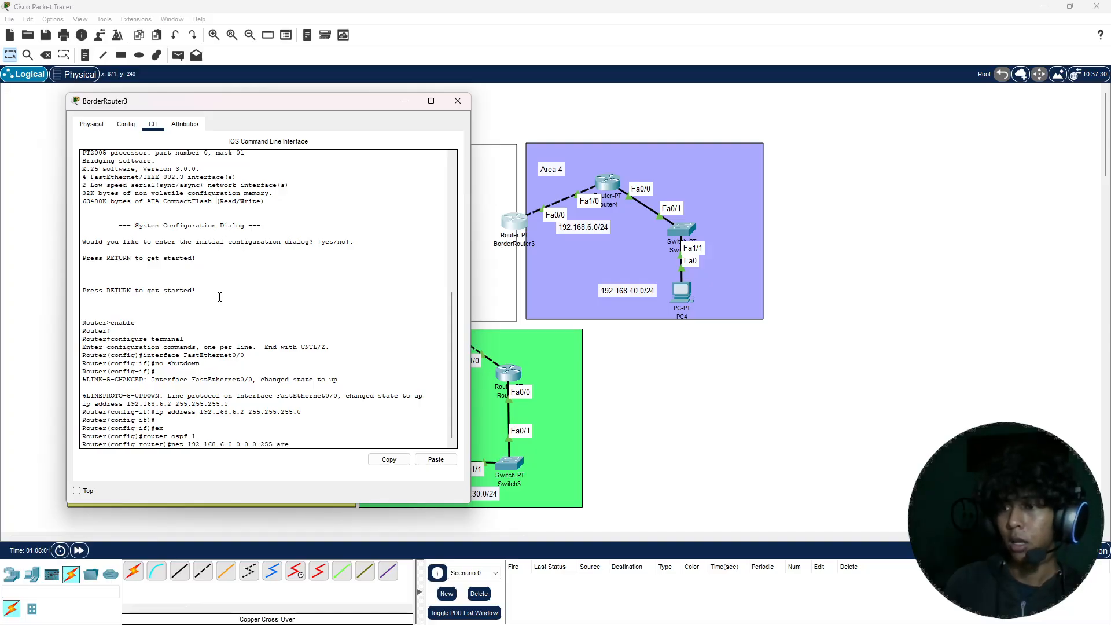
text(a 4)
key(Return)
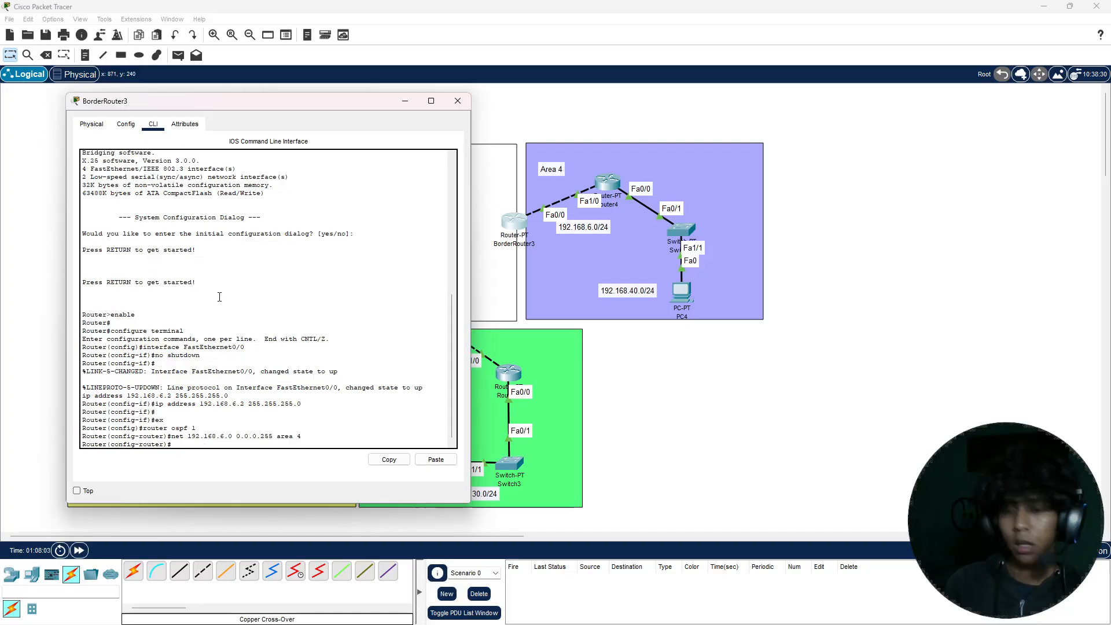
Step: Leave configuration mode on BorderRouter3, save its configuration with the write command, and close the router's window
key(ctrl+z)
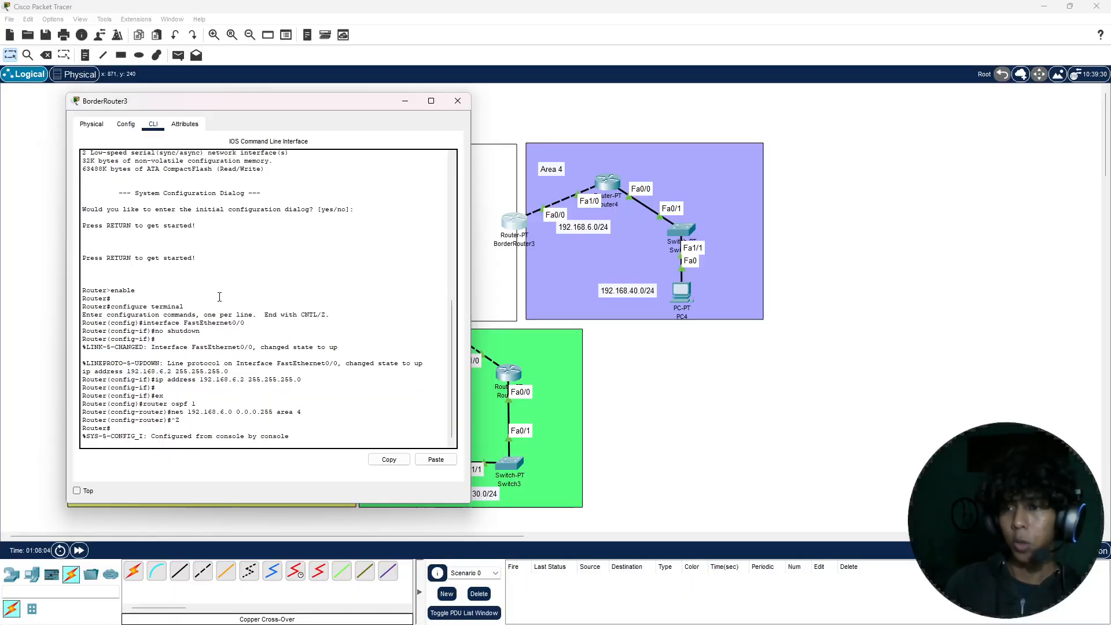
text(write)
key(Return)
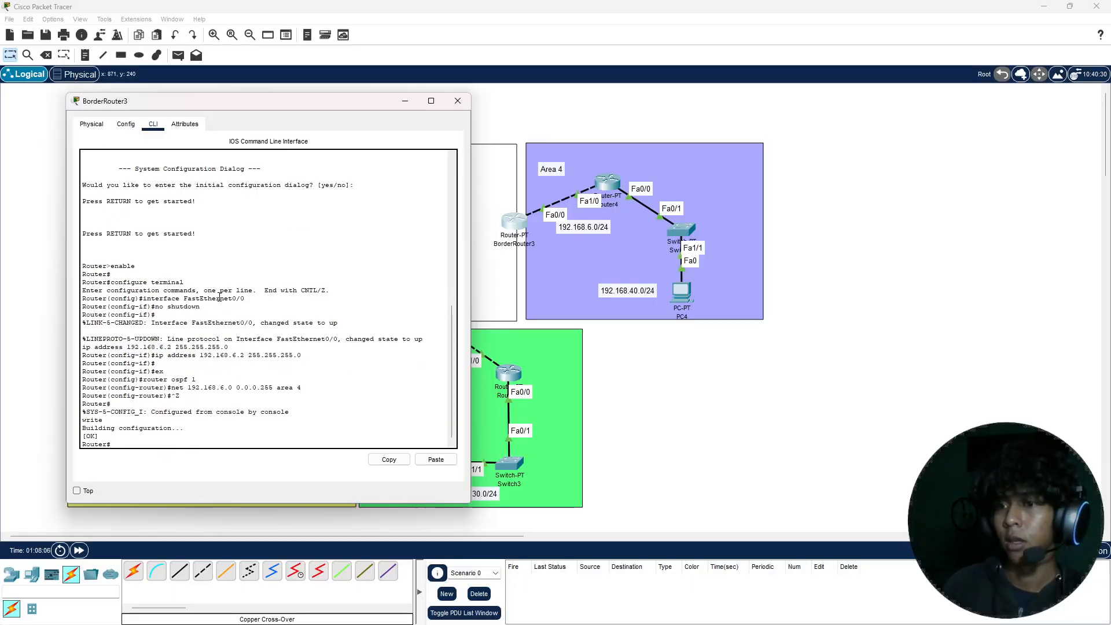
click(457, 101)
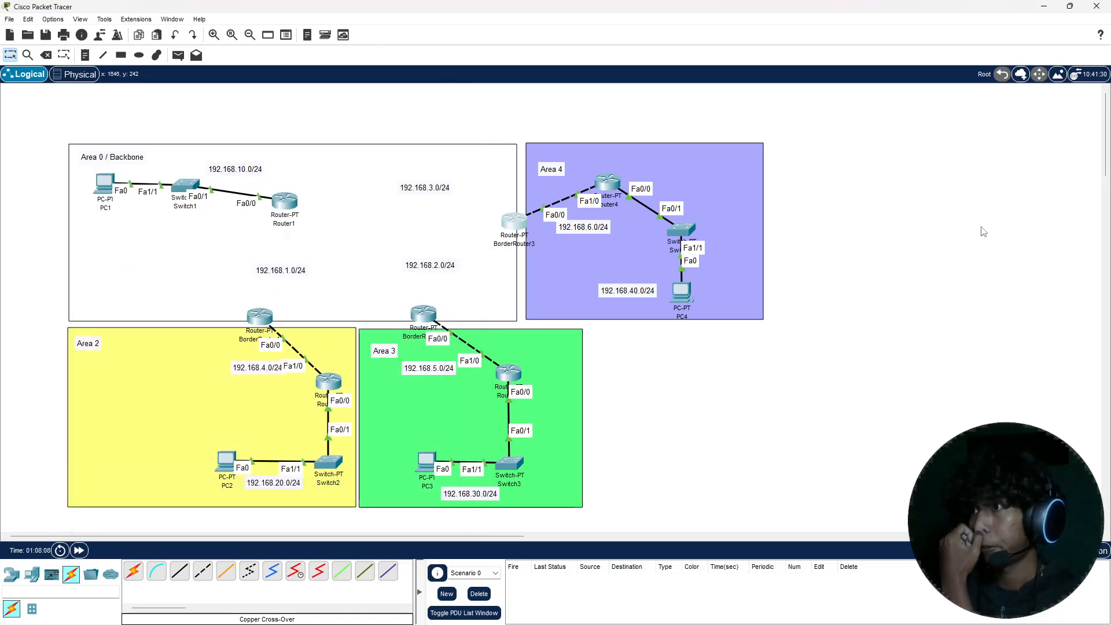
Step: Fast-forward the simulation time and send a simple PDU from PC2 to BorderRouter1 to test connectivity within Area 2
click(79, 549)
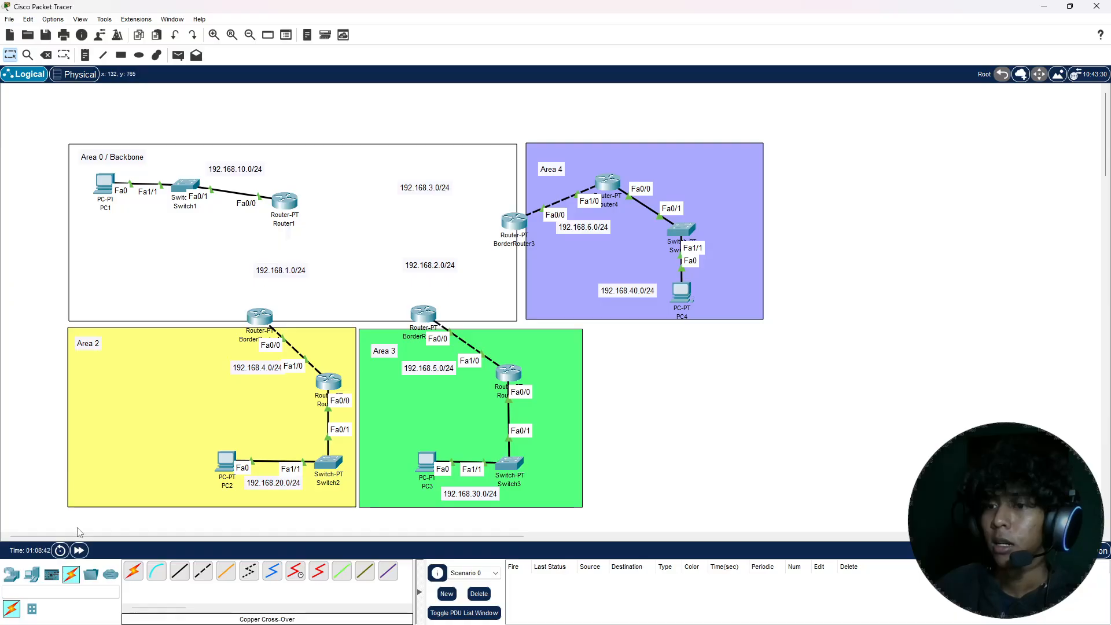
click(79, 549)
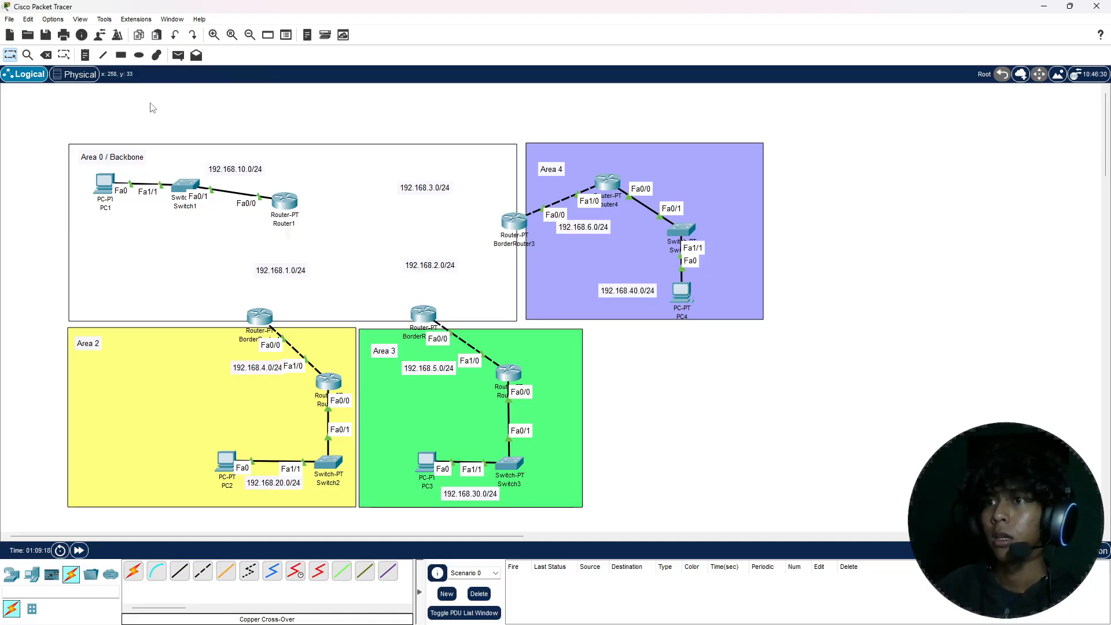
key(p)
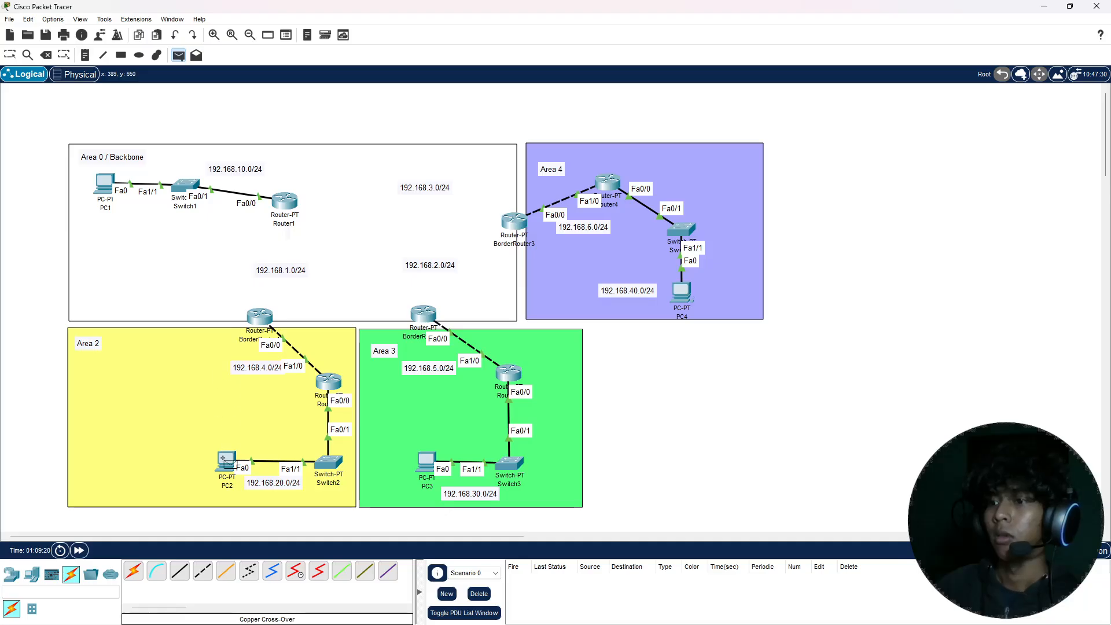
click(225, 461)
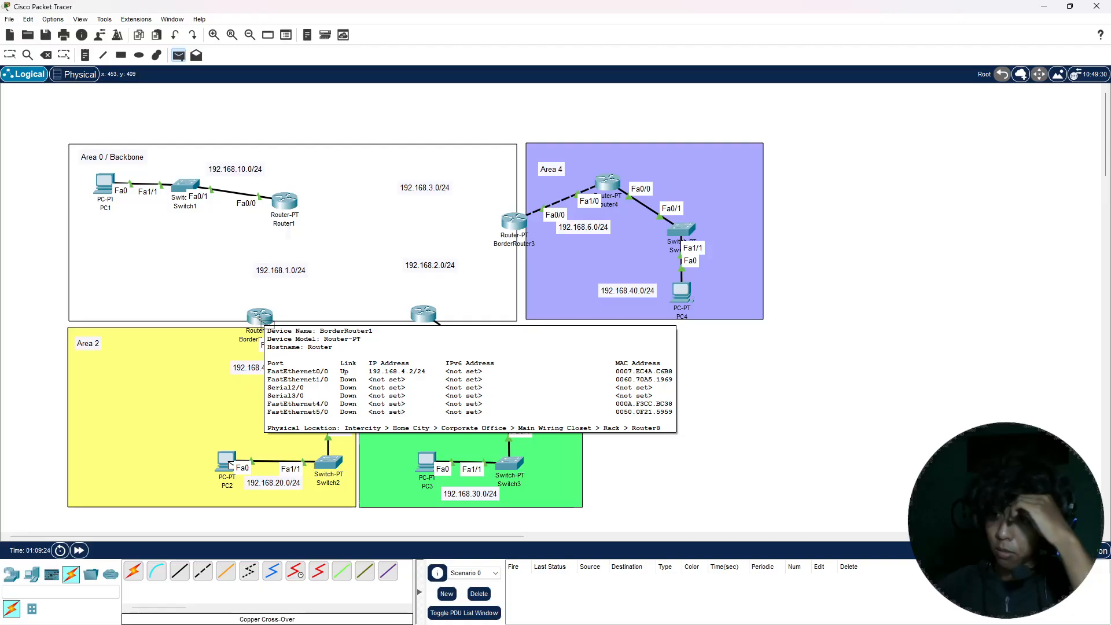
click(260, 317)
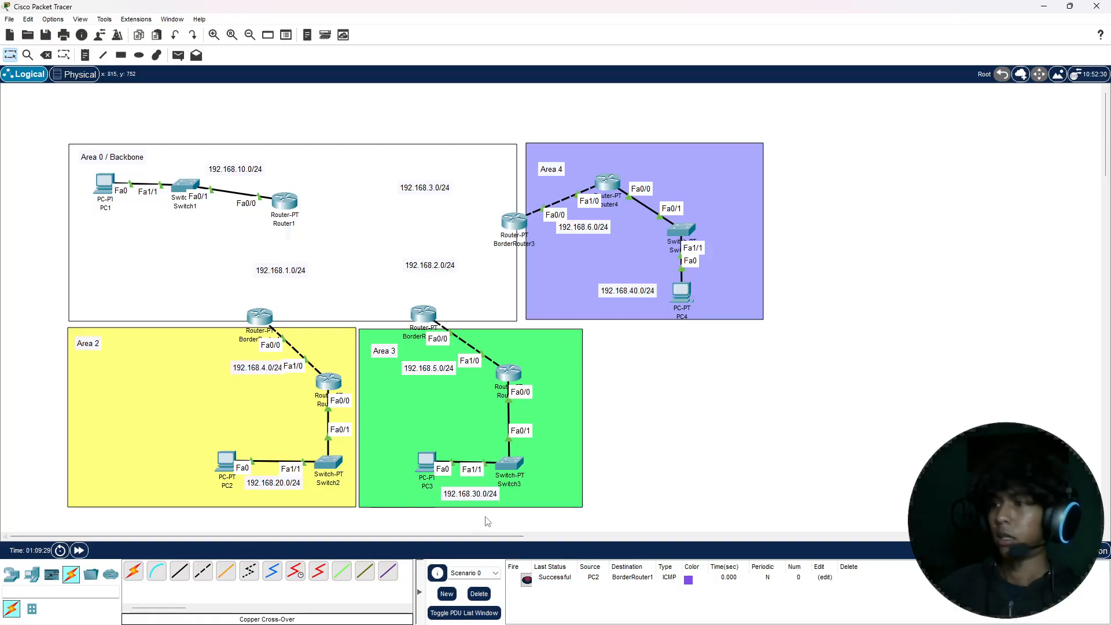
Step: Send simple PDUs from PC3 to BorderRouter2 and from PC4 to BorderRouter3 to test connectivity within Areas 3 and 4
key(p)
click(427, 462)
click(431, 317)
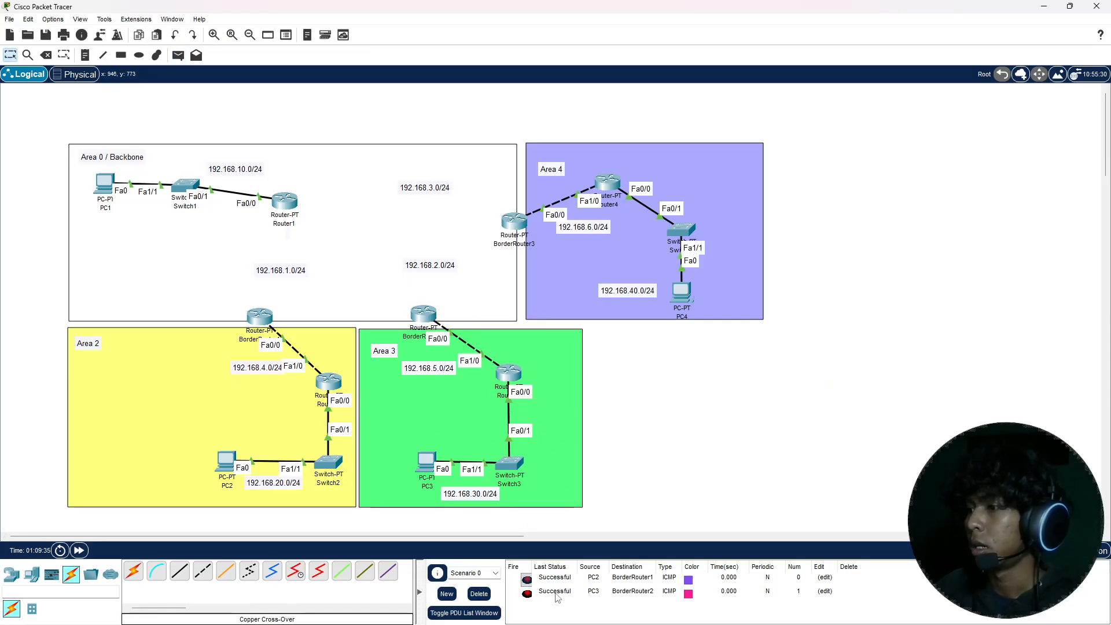
key(p)
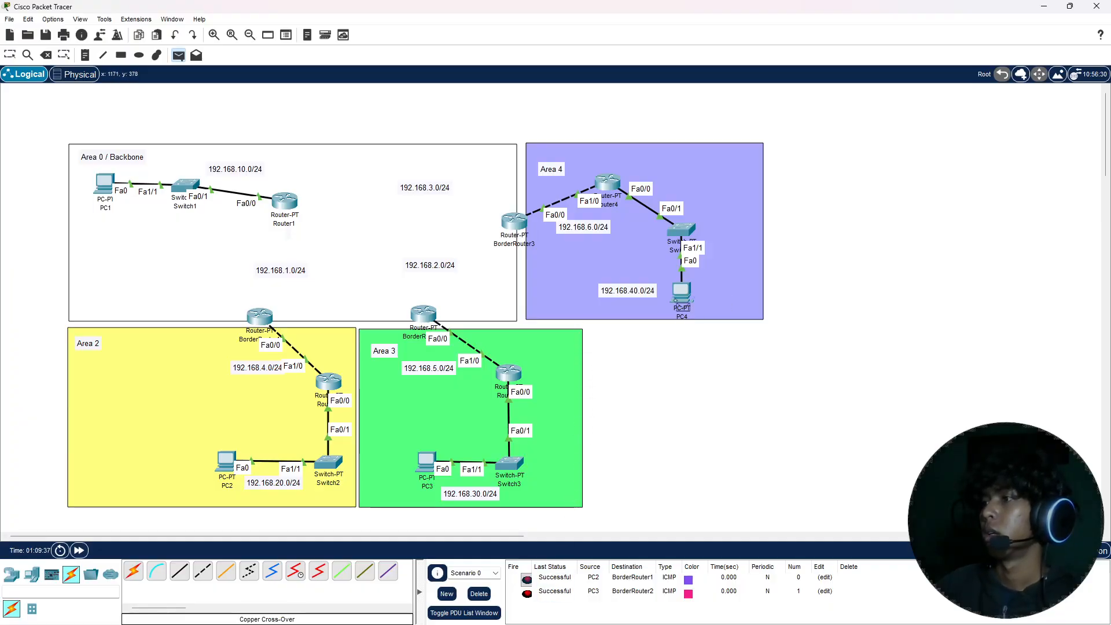
click(679, 292)
click(514, 221)
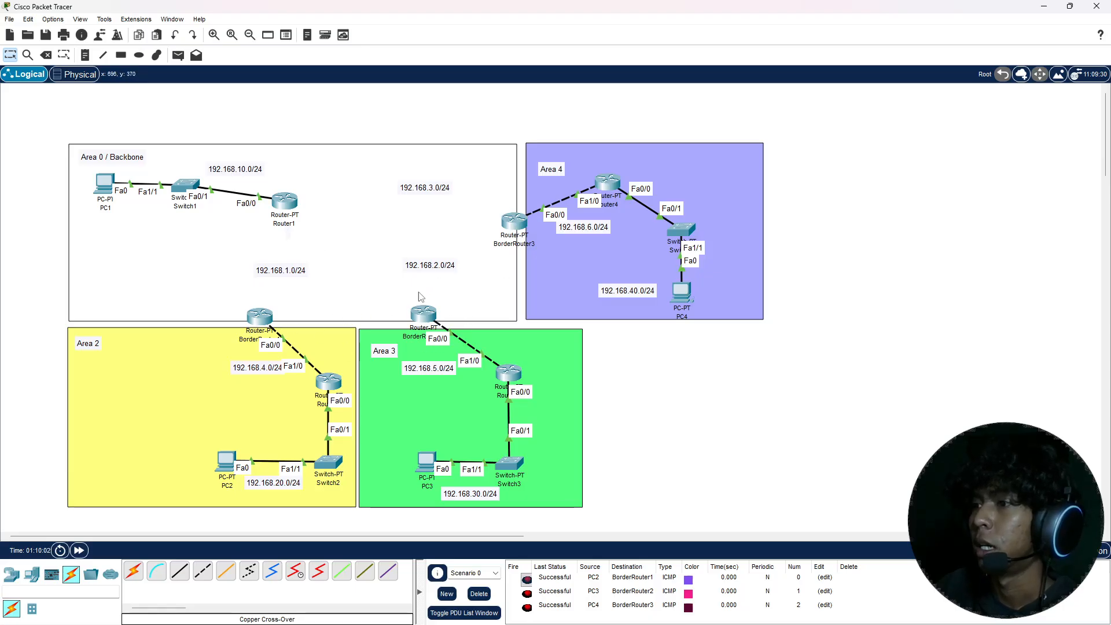
Step: Power off Router1, install two PT-ROUTER-NM-1CFE modules in its empty slots, power it back on and close its window
click(292, 206)
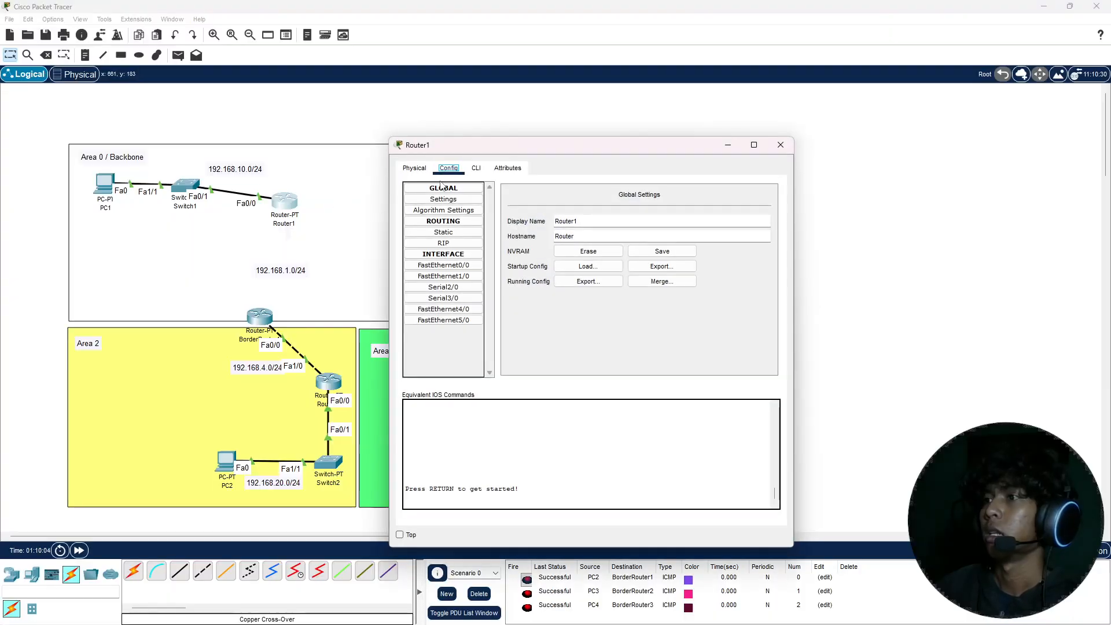
click(414, 168)
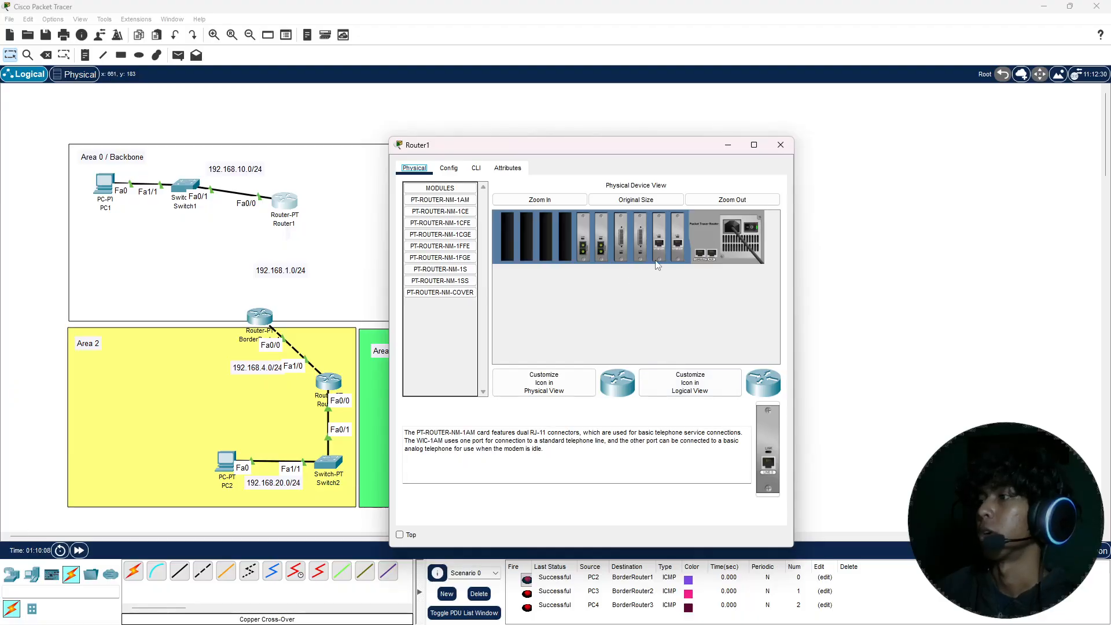
click(752, 227)
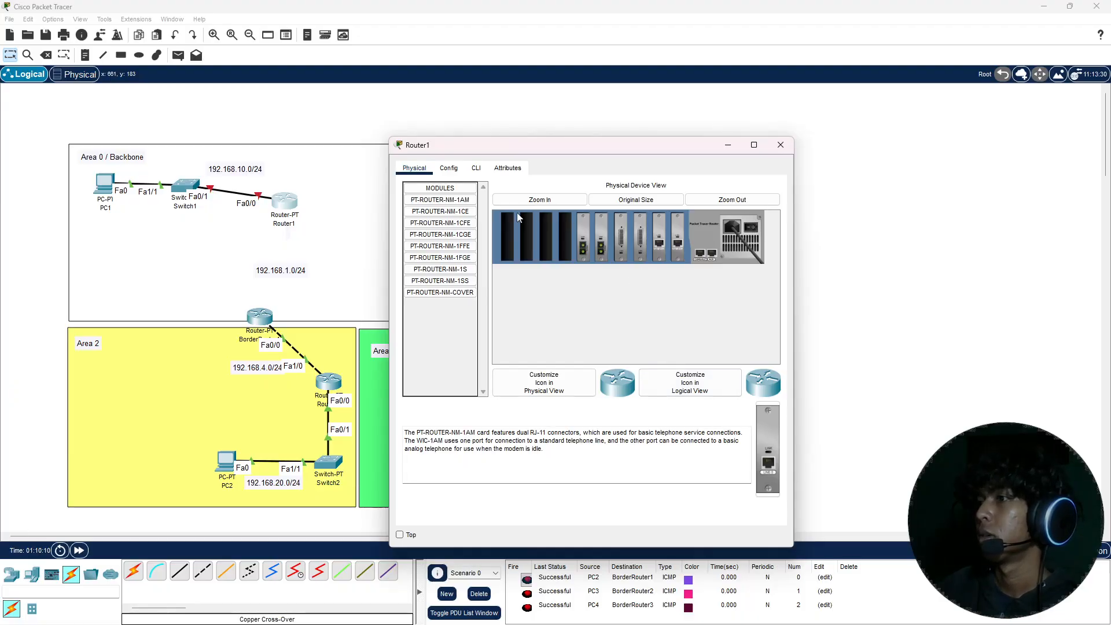
drag(440, 223, 565, 231)
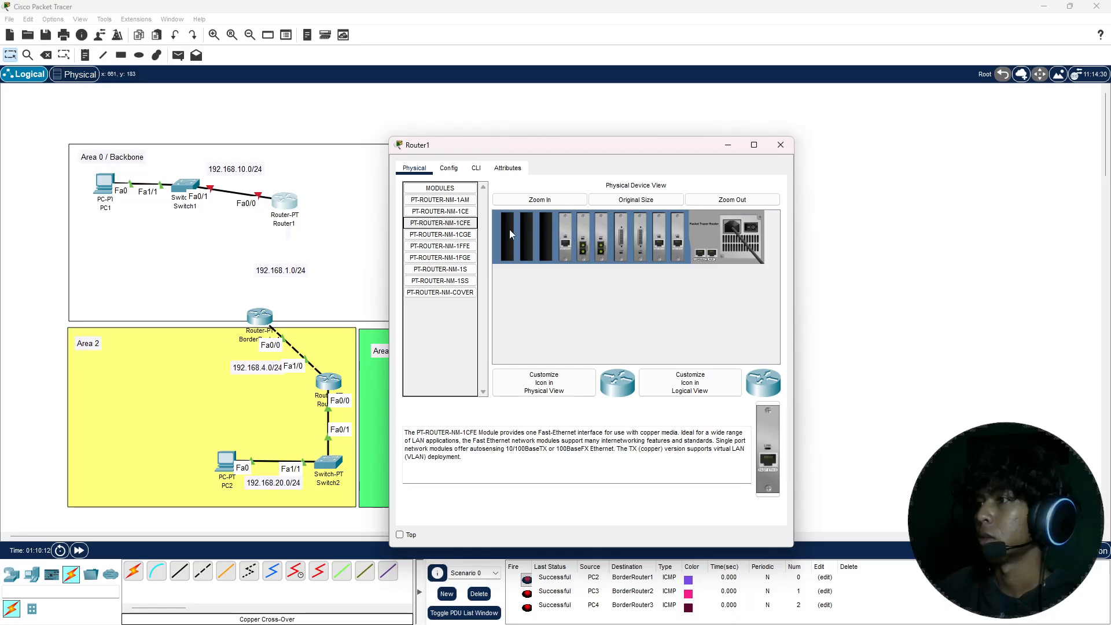
drag(459, 225, 546, 231)
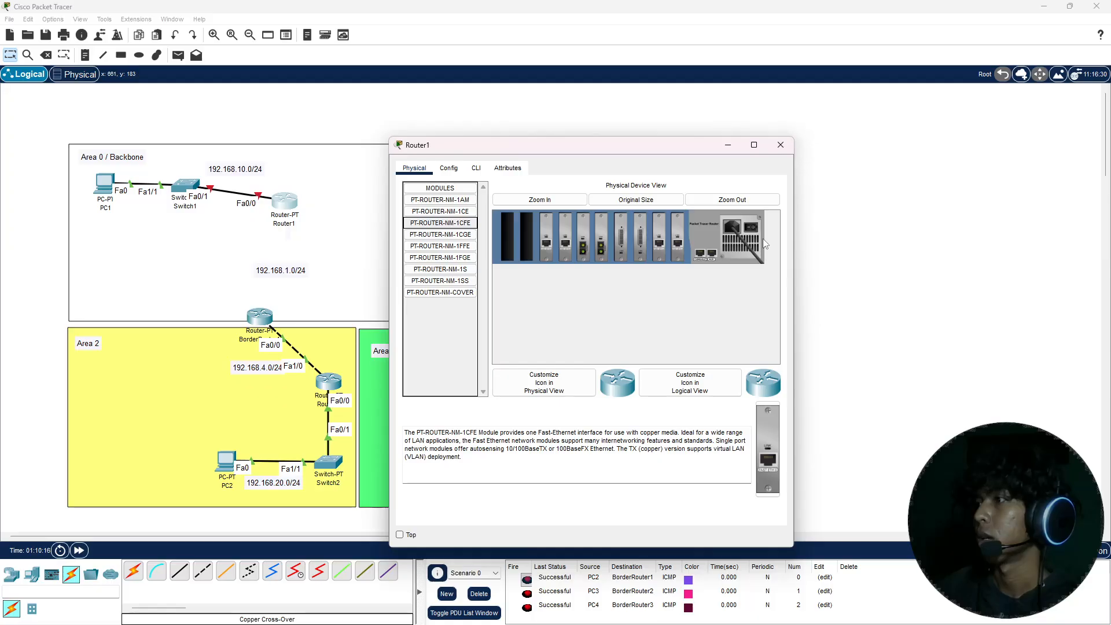
click(781, 144)
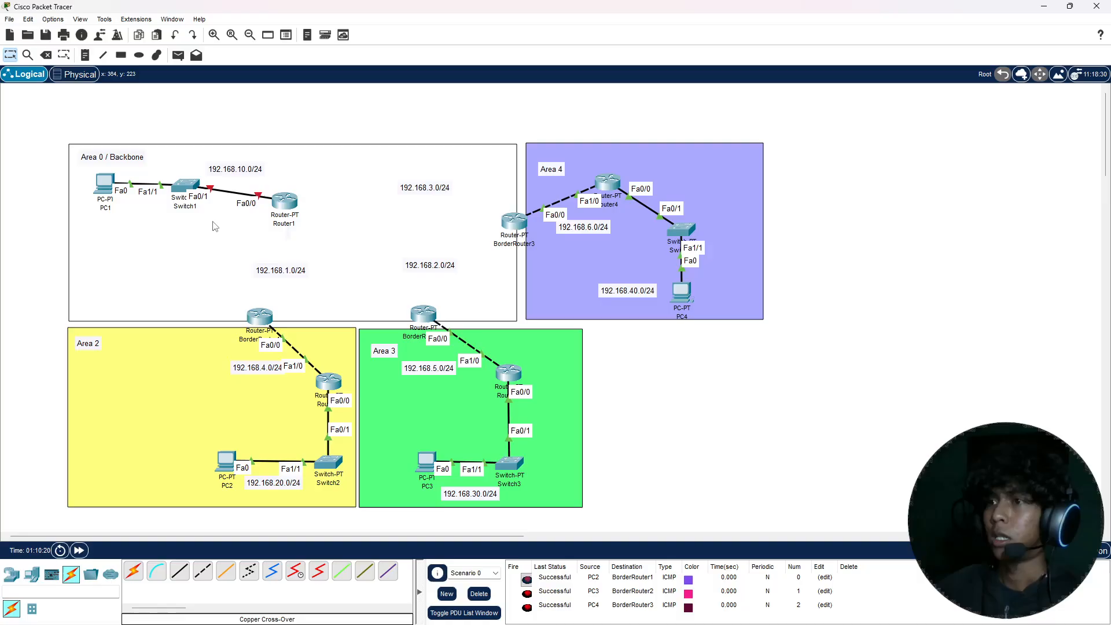
Step: Reopen Router1's configuration and turn on the port of its FastEthernet0/0 interface
click(284, 204)
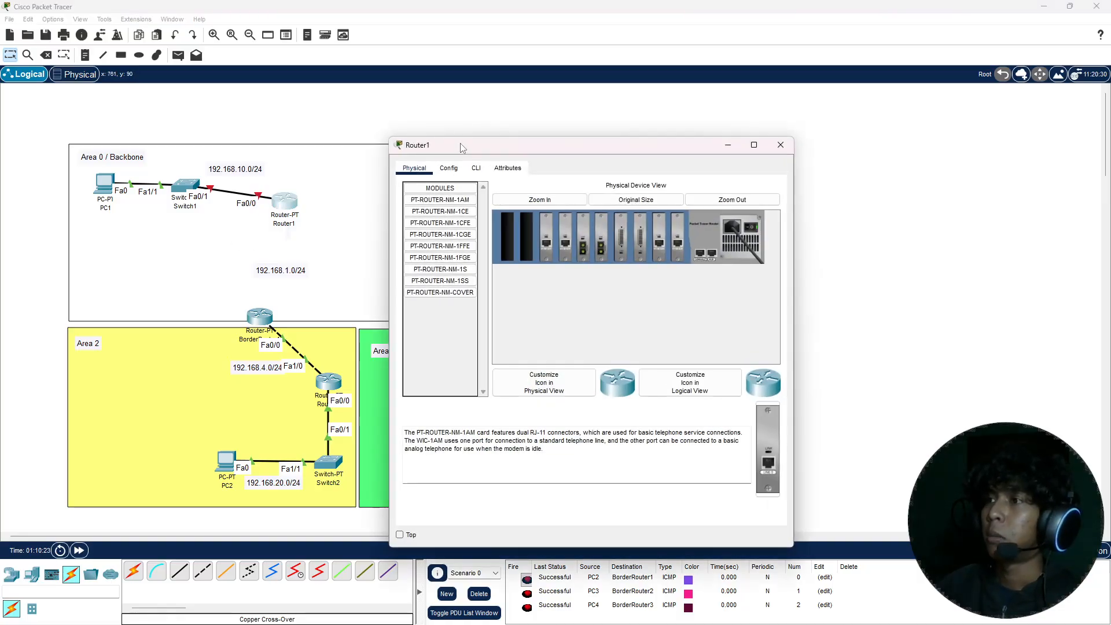
drag(461, 146, 492, 107)
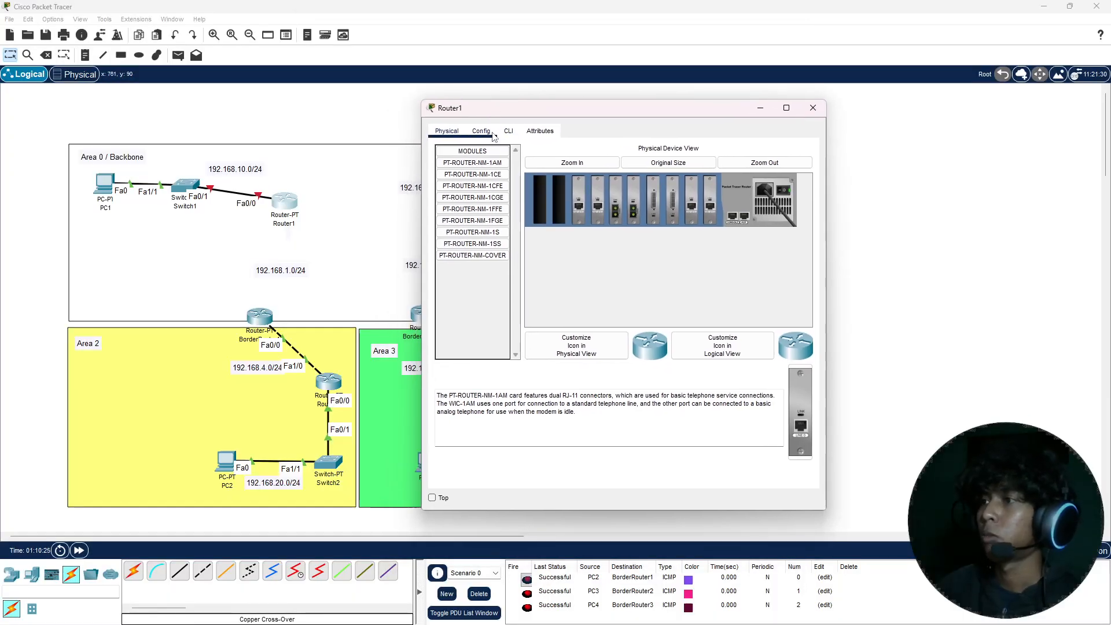
click(491, 133)
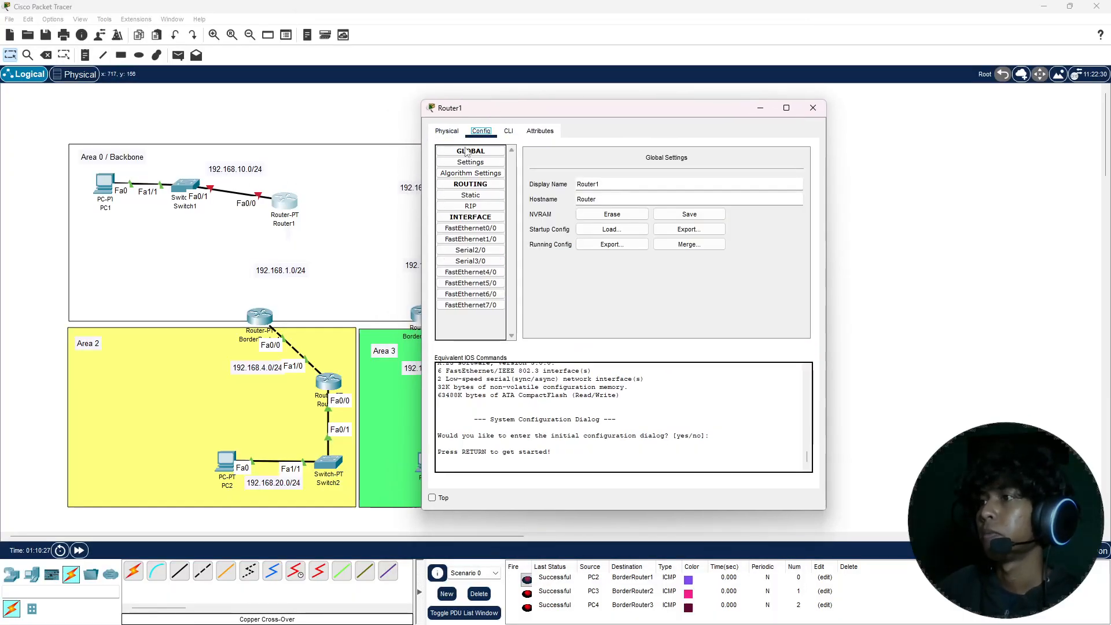
click(470, 228)
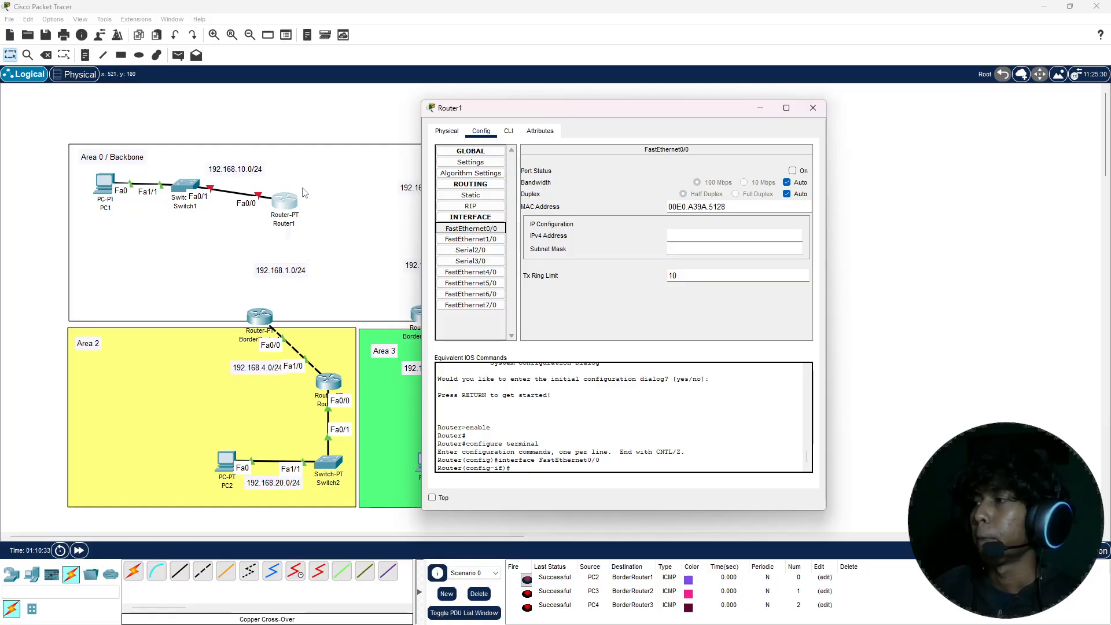
click(791, 171)
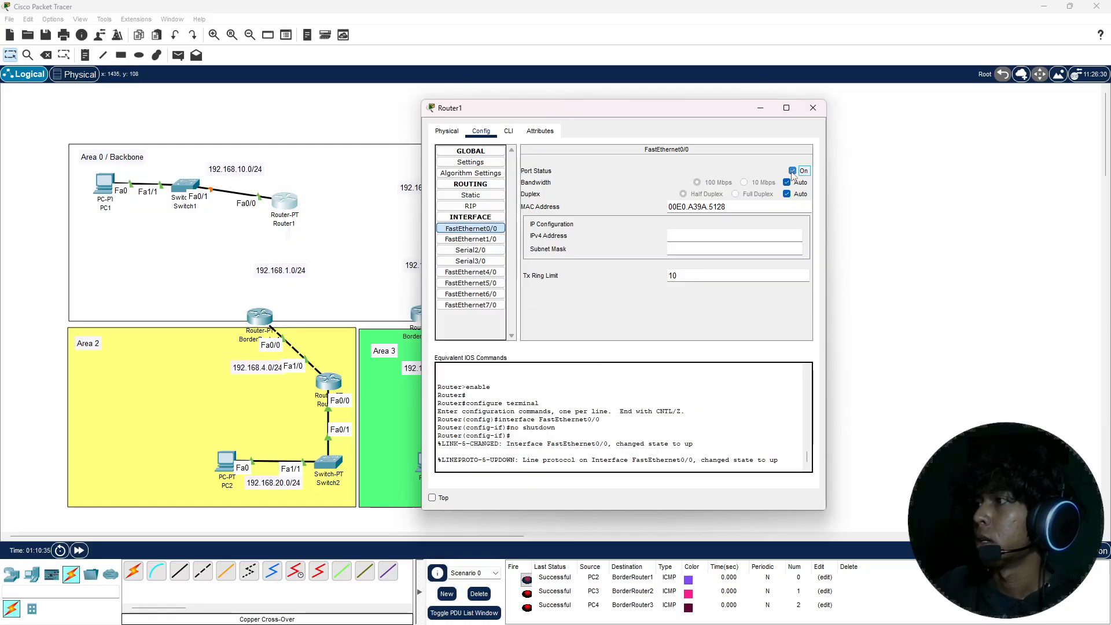
Step: Assign IPv4 address 192.168.10.1 with subnet mask 255.255.255.0 to Router1's FastEthernet0/0 interface and close the router's window
click(688, 240)
text(192)
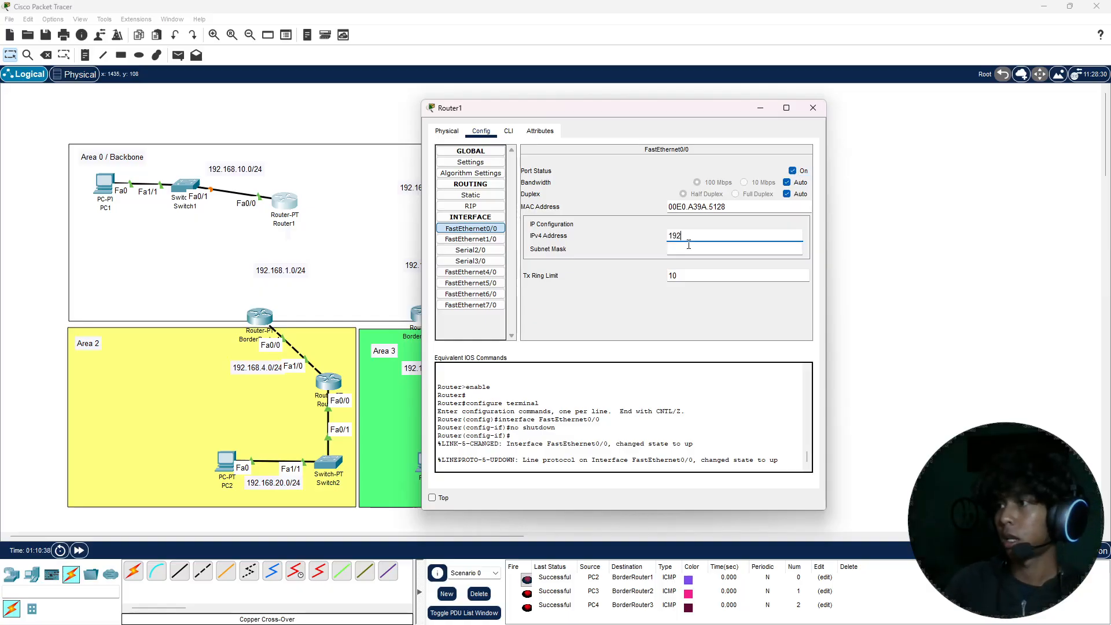
text(.168)
key(BackSpace)
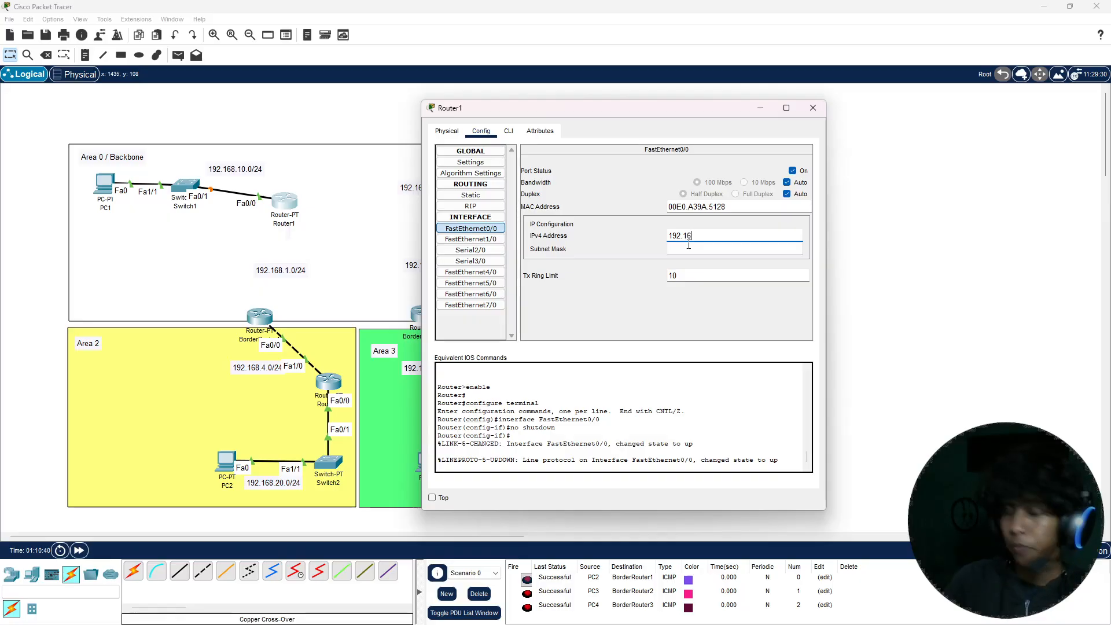
text(9)
key(BackSpace)
text(8.)
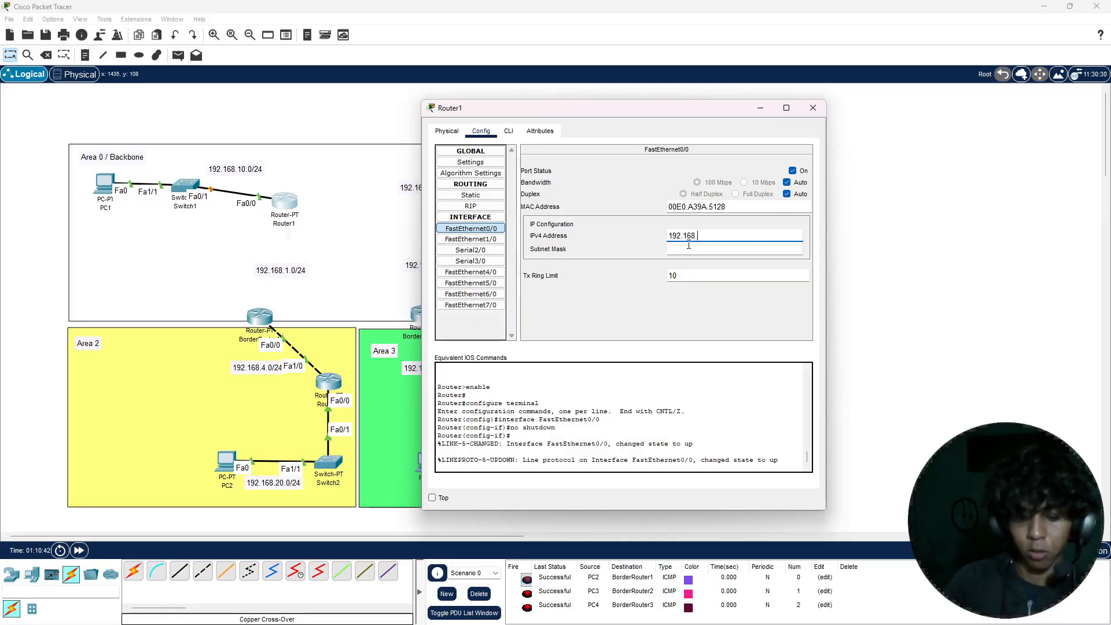
text(10.1)
key(Return)
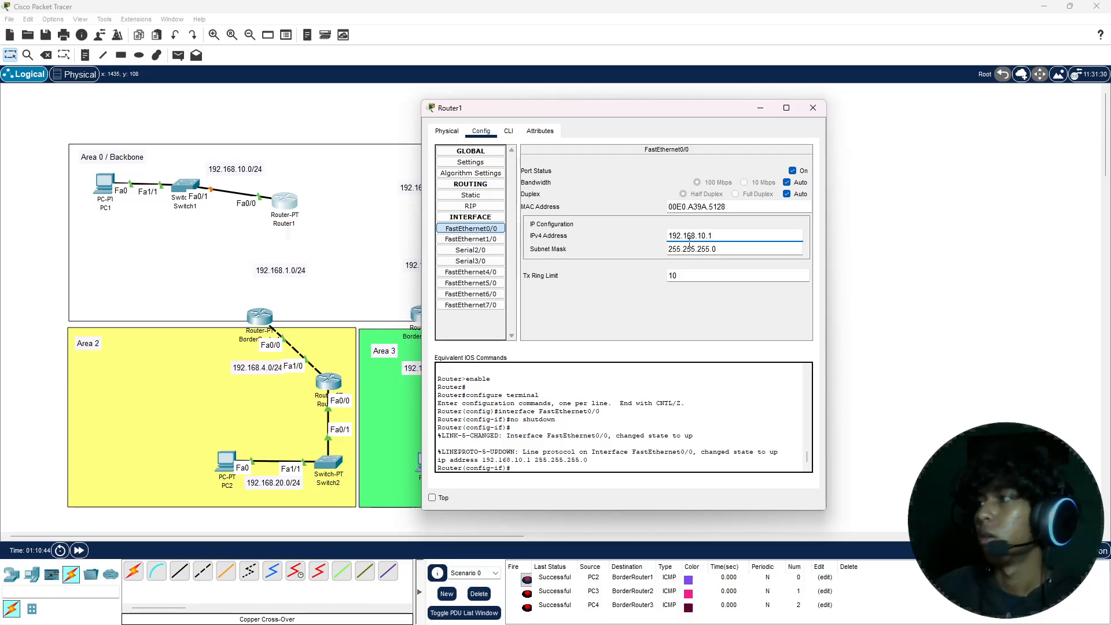
click(813, 108)
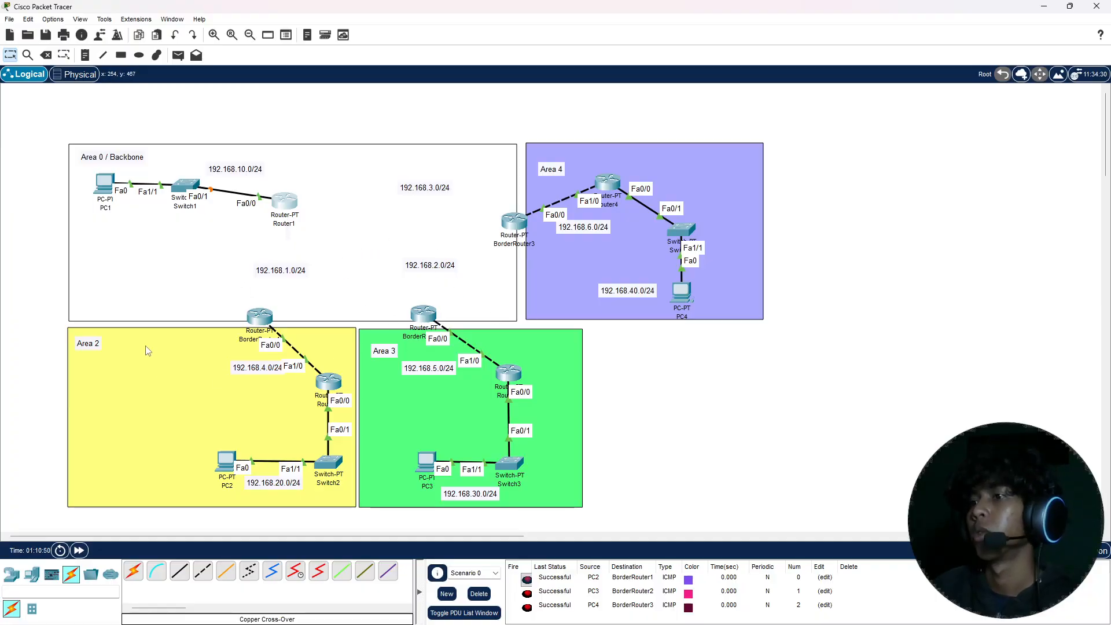
Step: Connect BorderRouter1's FastEthernet1/0 to Router1's FastEthernet1/0 with a copper cross-over cable
click(204, 572)
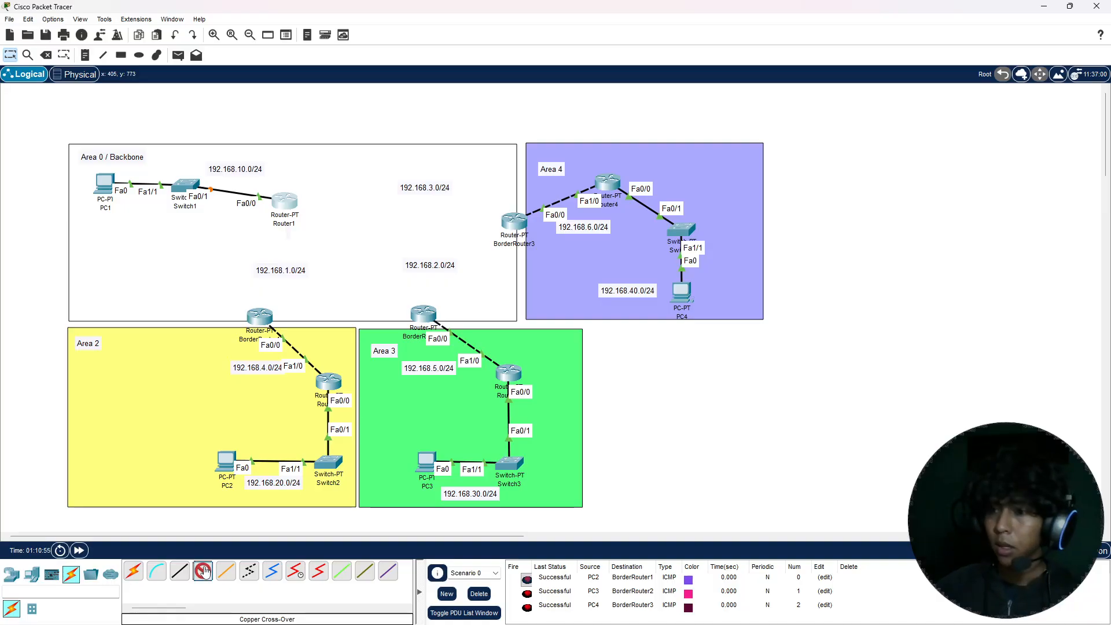
click(260, 316)
click(285, 357)
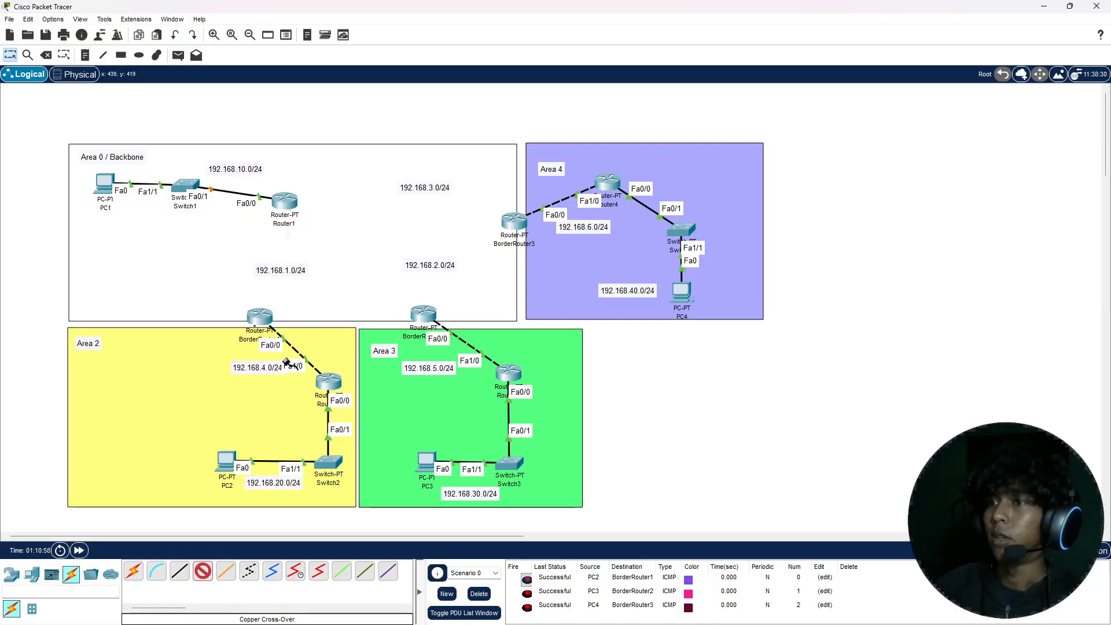
click(285, 201)
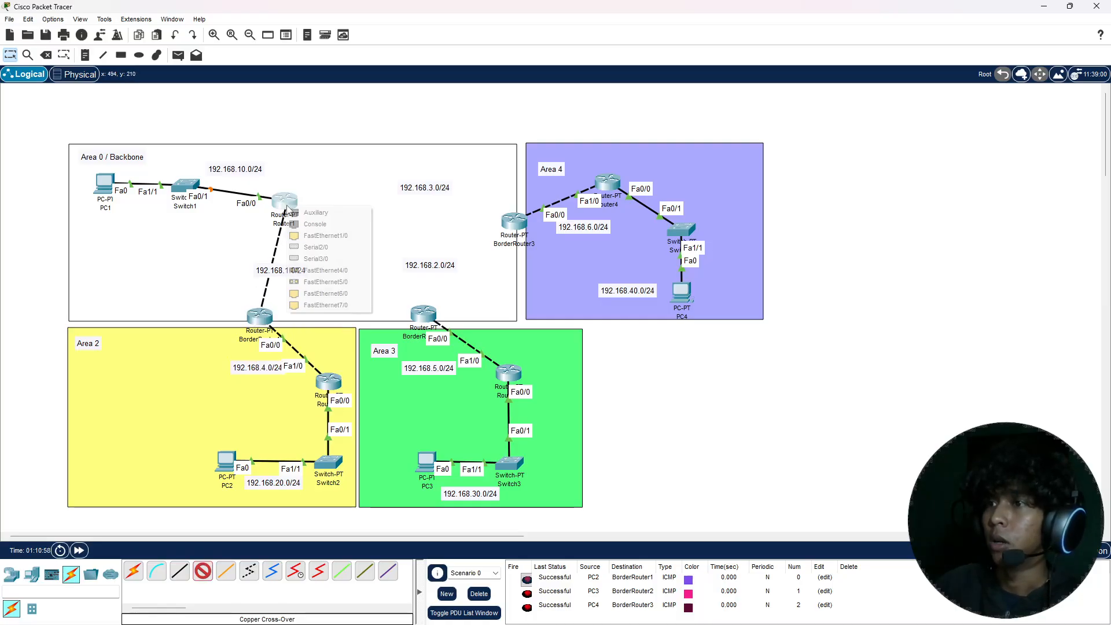
click(320, 235)
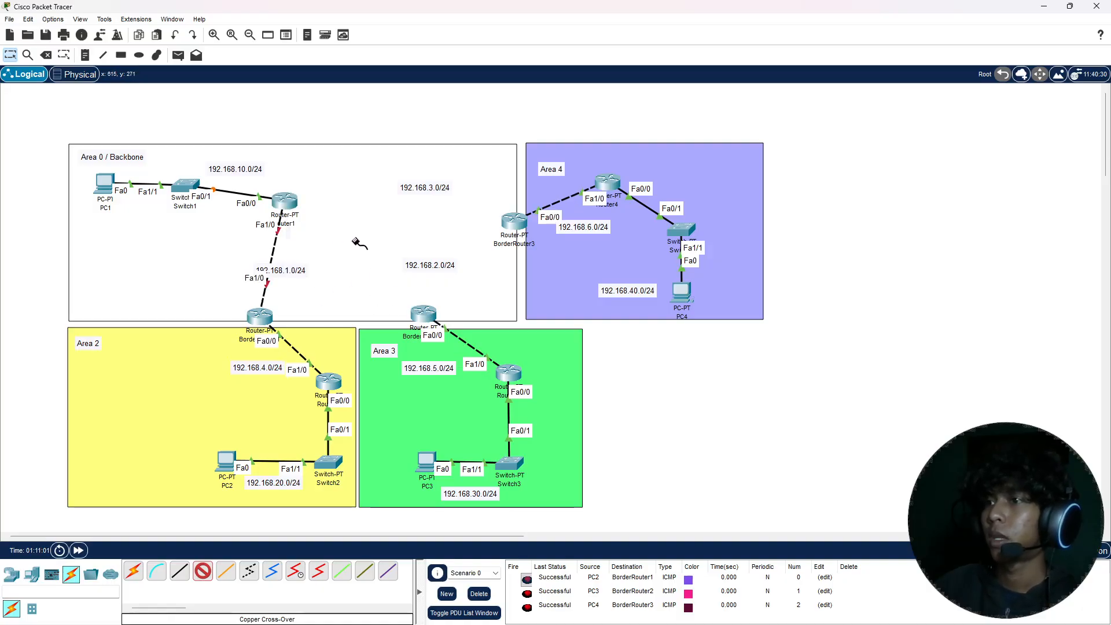
Step: Connect Router1's FastEthernet6/0 to BorderRouter2's FastEthernet1/0 with a copper cross-over cable
click(294, 203)
click(342, 277)
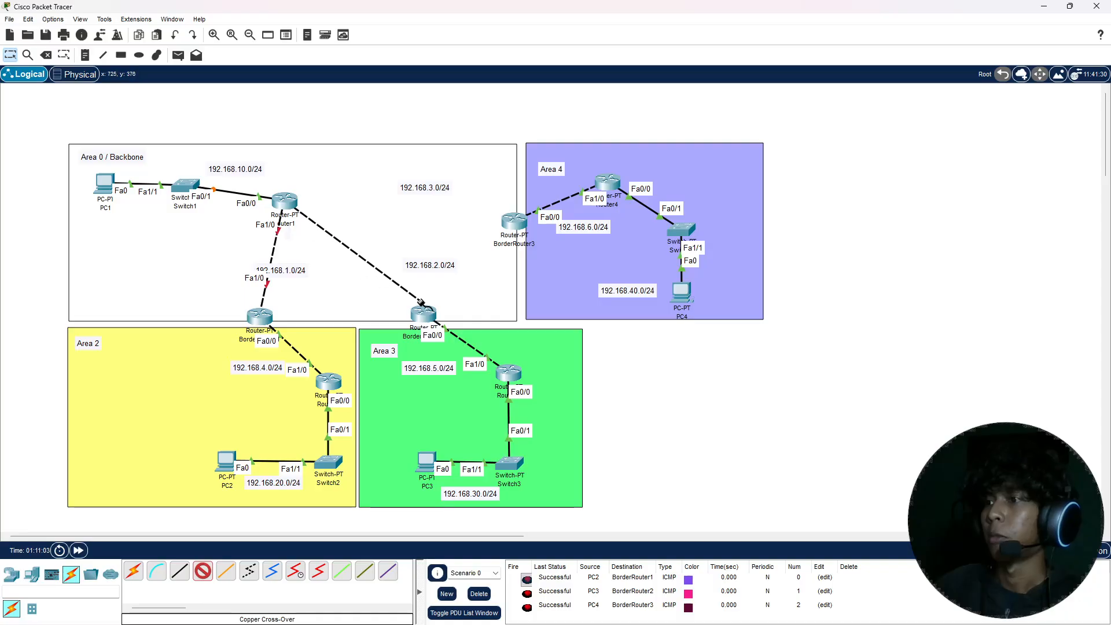
click(424, 313)
click(452, 346)
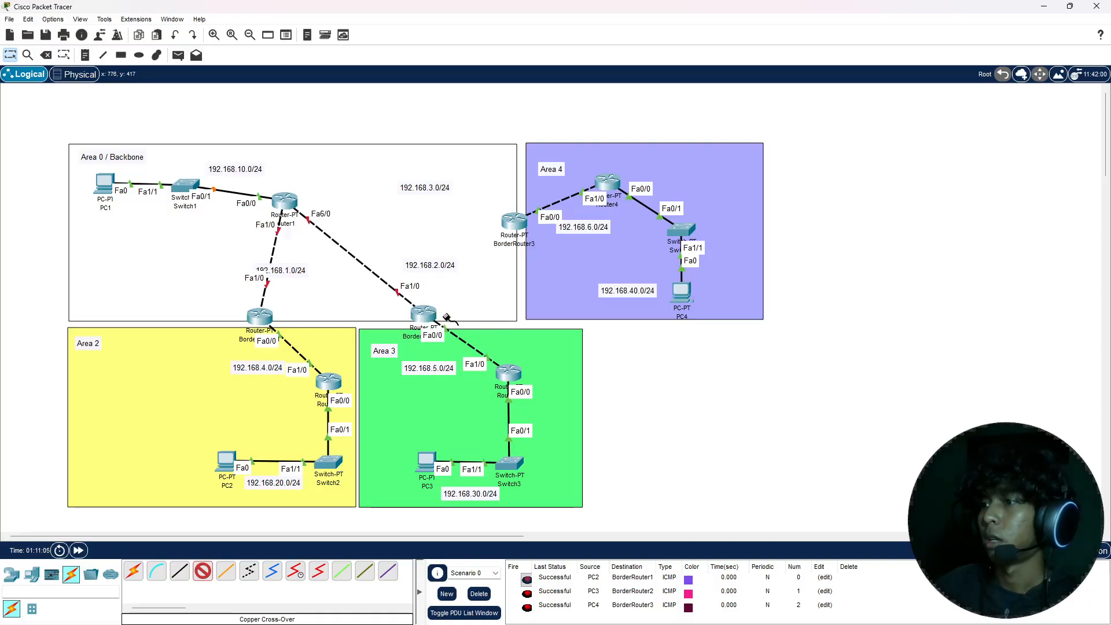
Step: Connect Router1's FastEthernet7/0 to BorderRouter3's FastEthernet1/0 with a copper cross-over cable
click(294, 204)
click(333, 276)
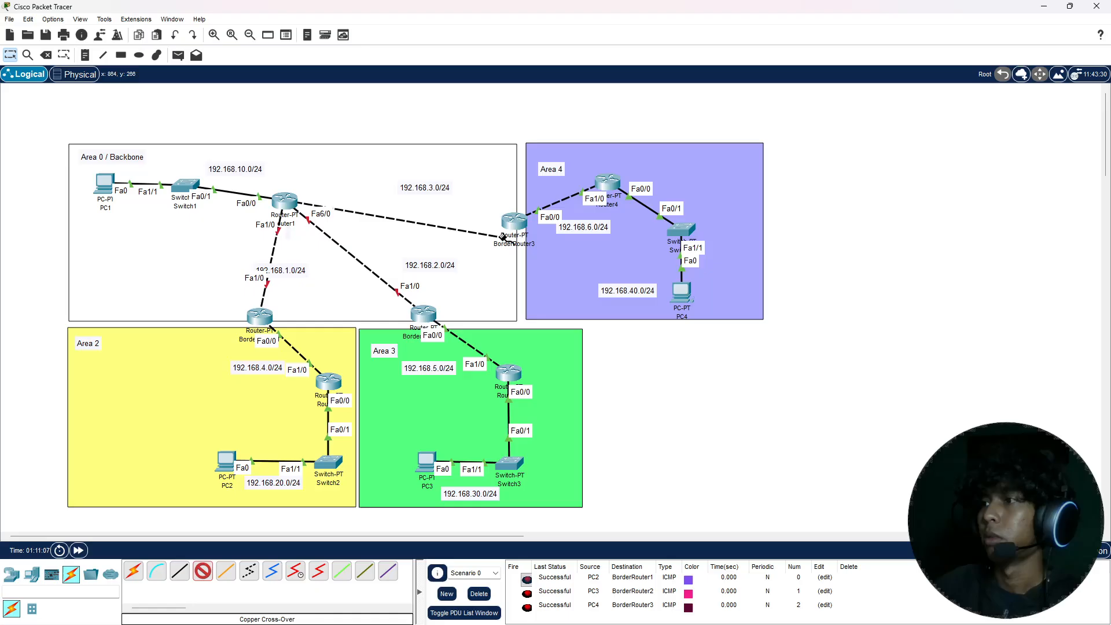
click(514, 221)
click(544, 265)
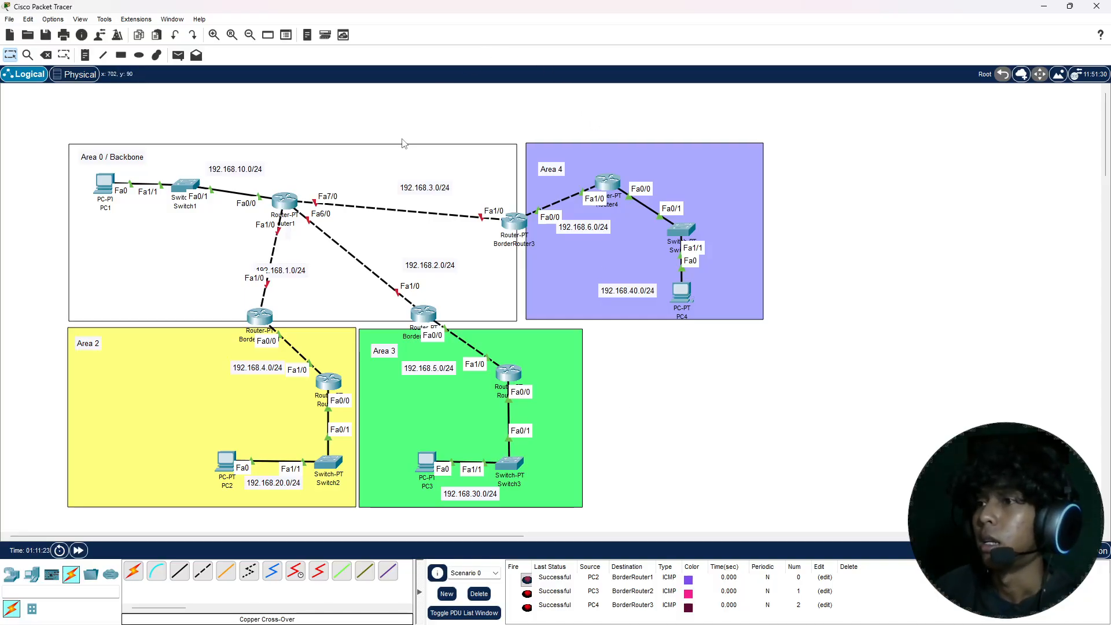
Step: In Router1's command line, exit interface configuration mode and start OSPF process 1
click(290, 199)
drag(455, 152, 446, 125)
click(461, 160)
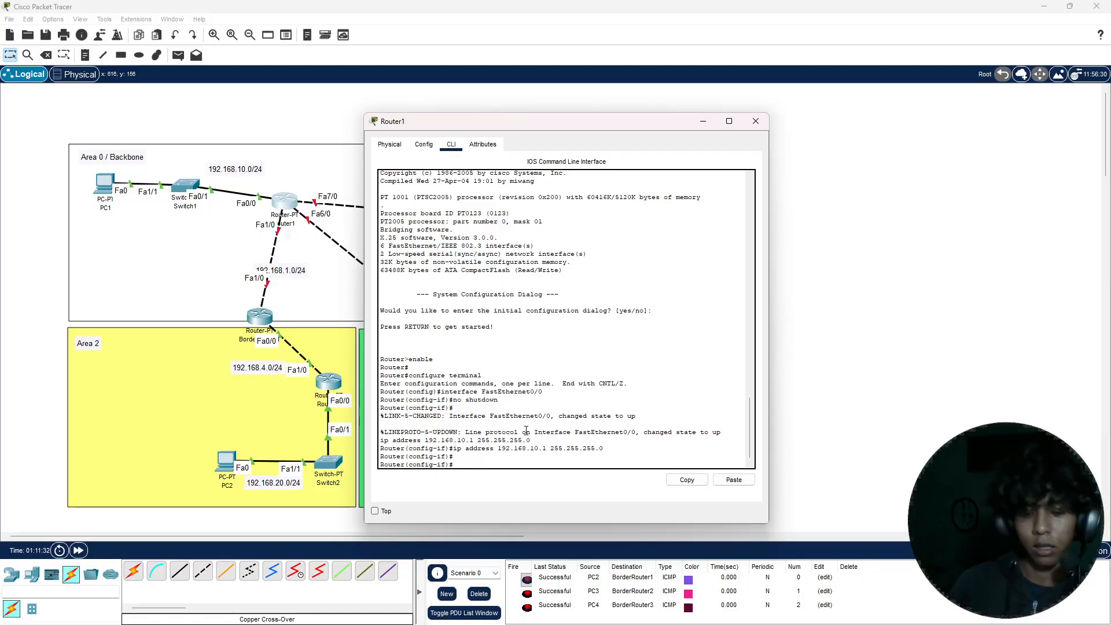
text(x)
key(Return)
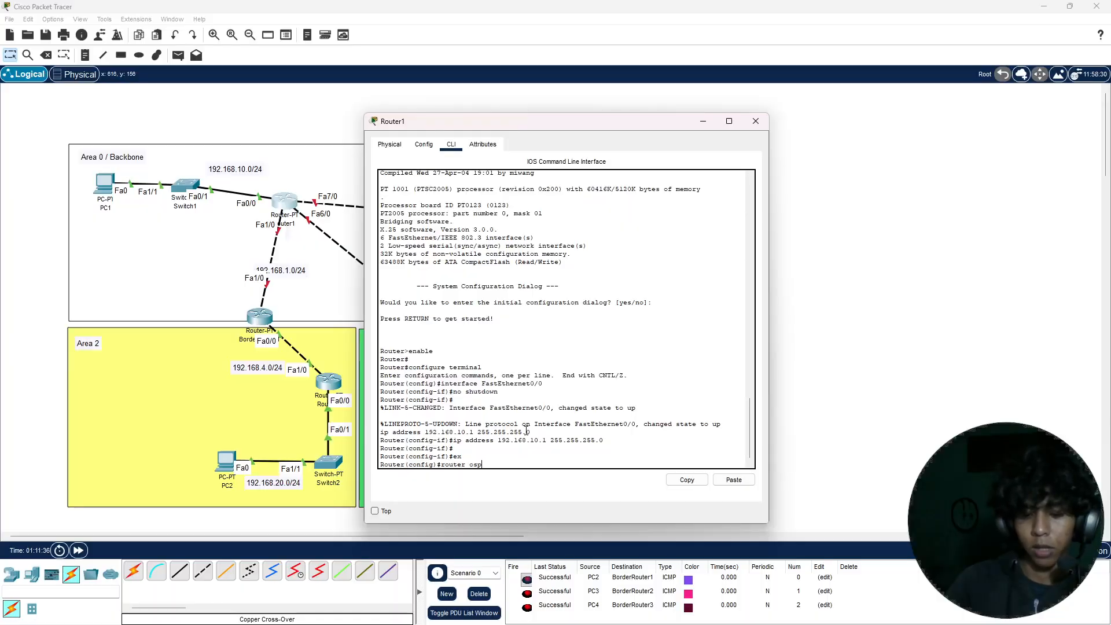
key(Return)
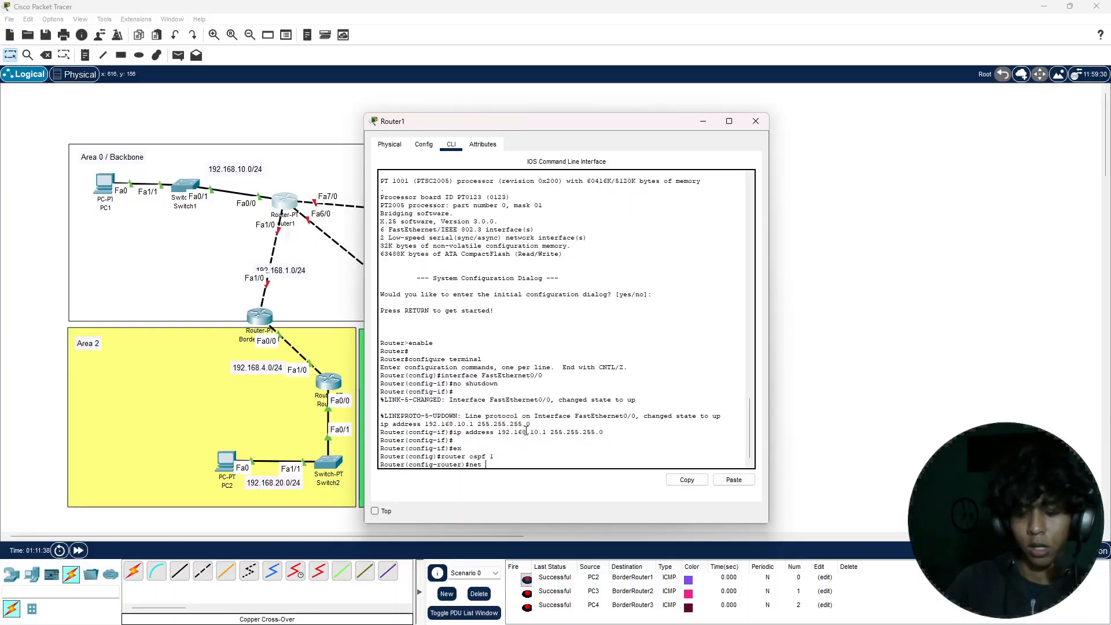
Step: Add network 192.168.10.0 with wildcard mask 0.0.0.255 to area 0 in Router1's OSPF process
text(net 192.168.10.0)
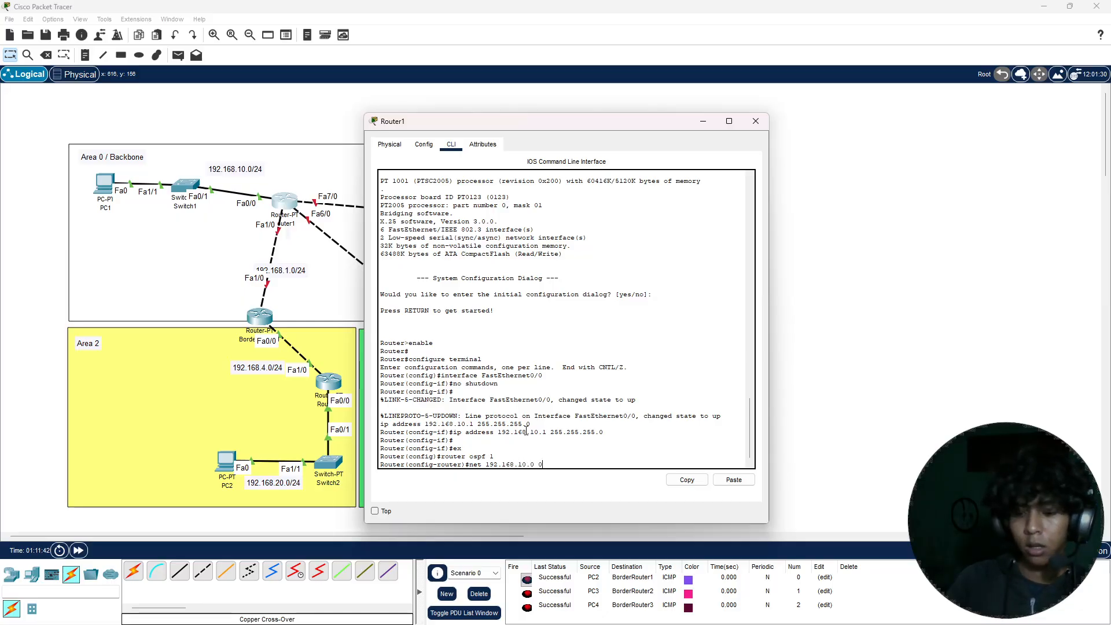
text(0.0.255 area 0)
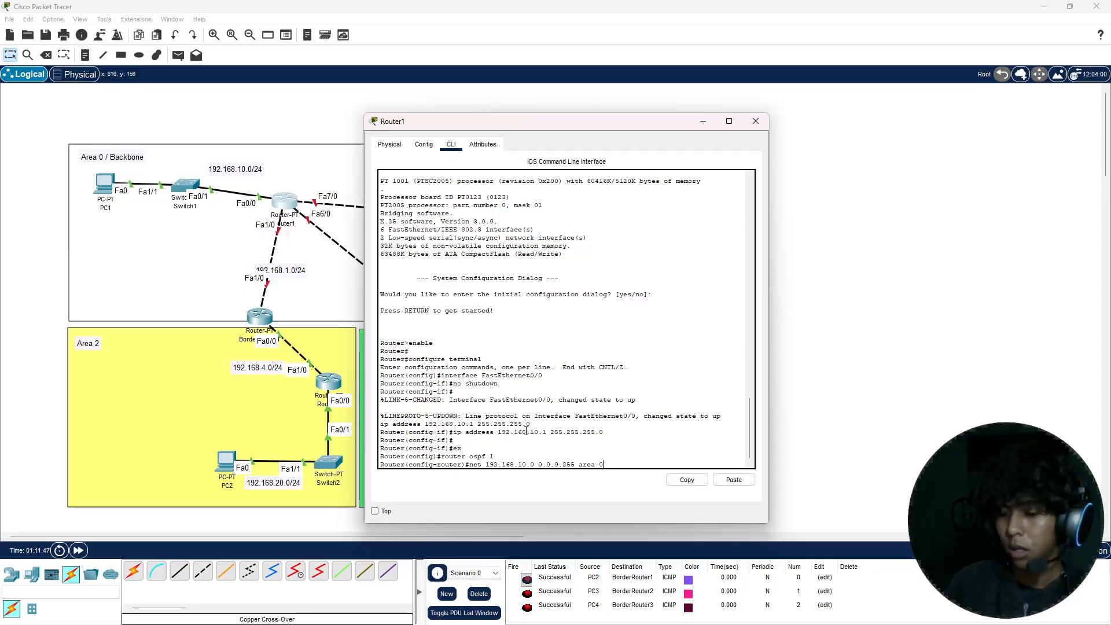
key(Return)
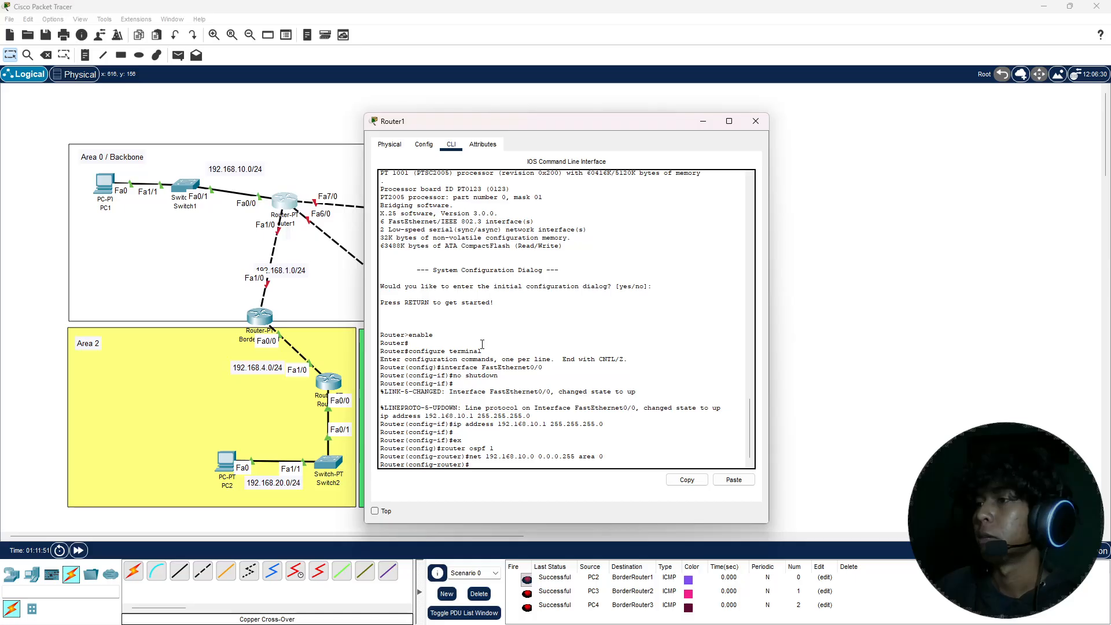
Step: Leave configuration mode on Router1 and save its configuration with the write command
key(ctrl+z)
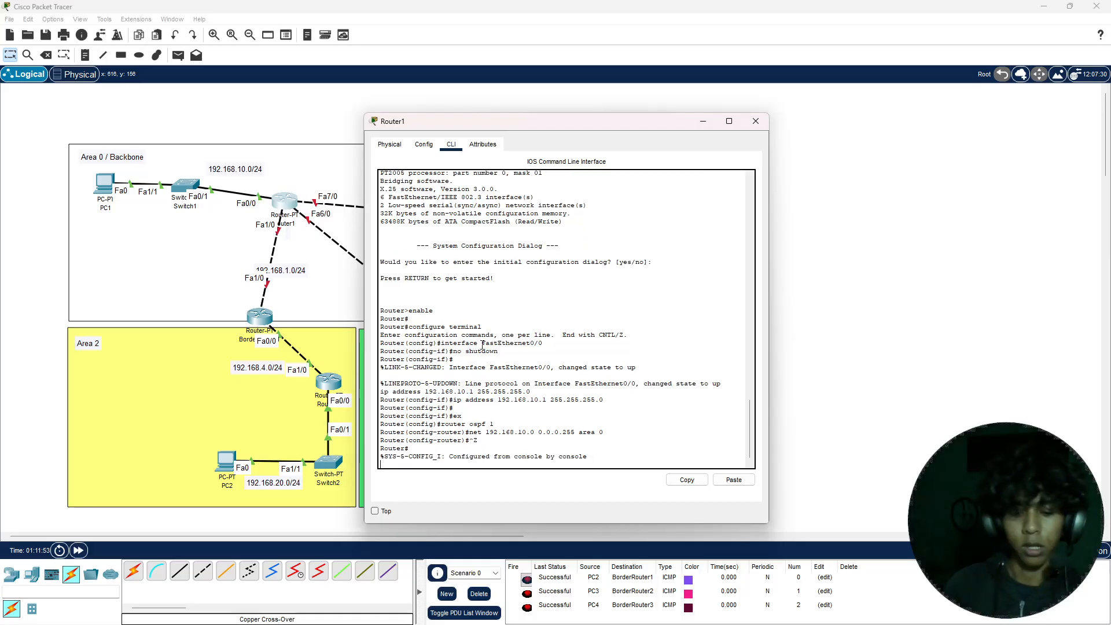
text(write)
key(Return)
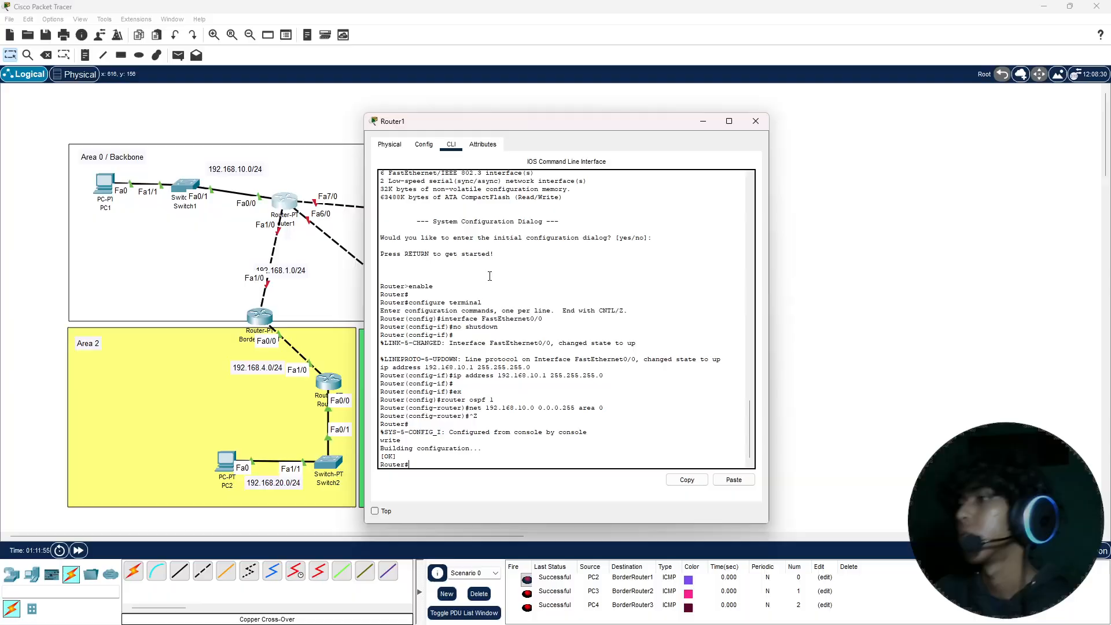
Step: Close Router1's window and move the 192.168.1.0/24 label onto the link between Router1 and BorderRouter1
click(755, 121)
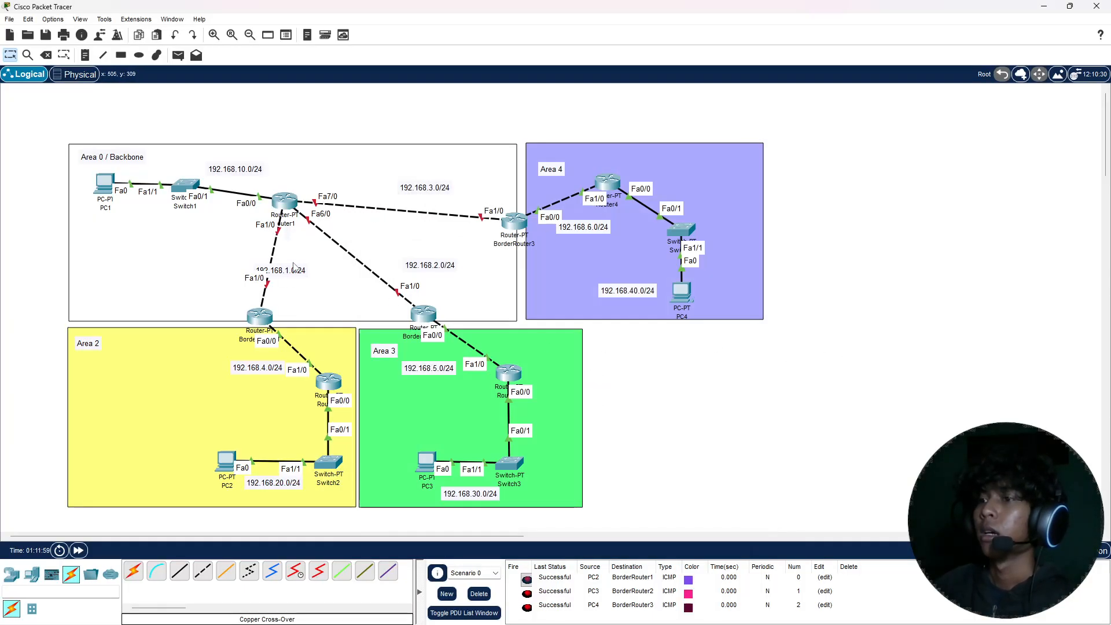
mouse_move(301, 272)
mouse_down()
mouse_move(262, 267)
mouse_move(297, 255)
mouse_move(241, 266)
mouse_move(292, 258)
mouse_up()
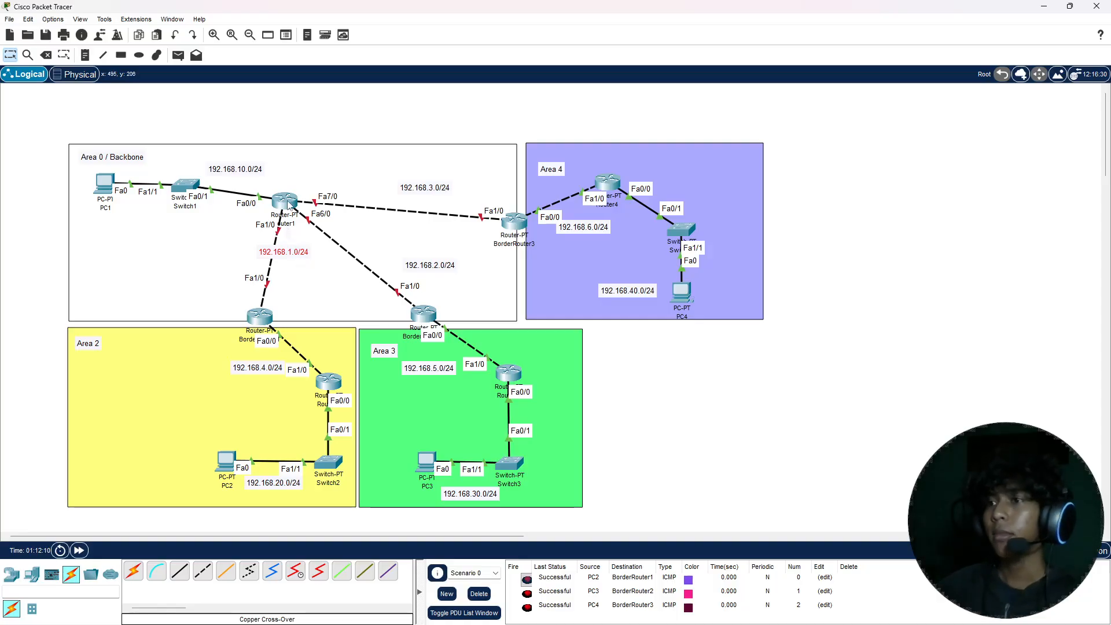
mouse_move(287, 250)
mouse_down()
mouse_move(269, 257)
mouse_move(290, 253)
mouse_up()
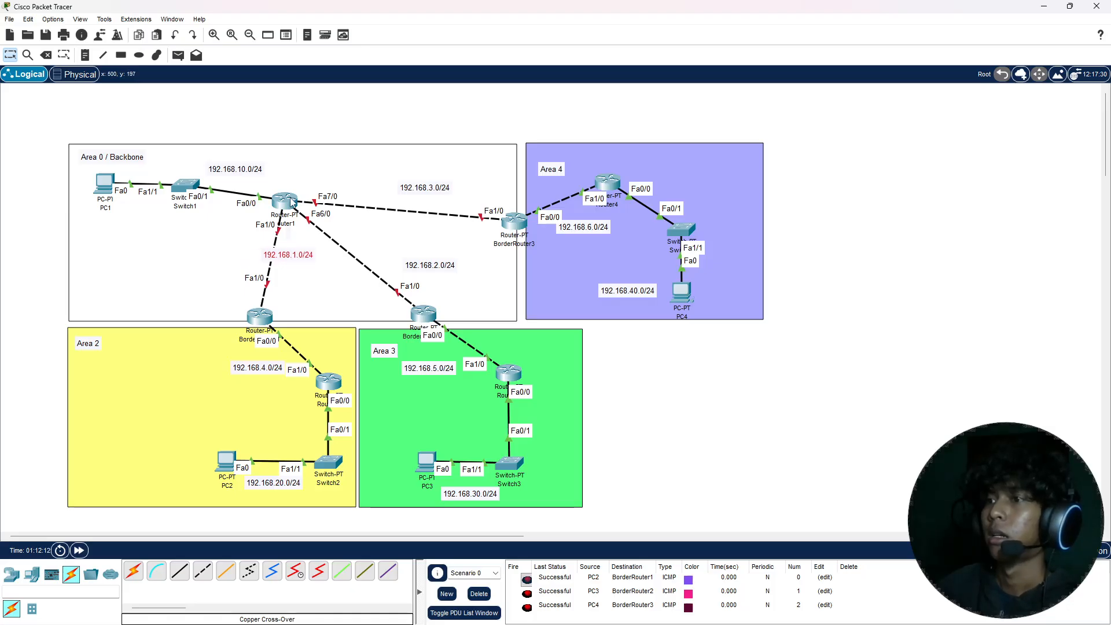
Step: Turn on Router1's FastEthernet1/0 port and assign it IPv4 address 192.168.1.1 with subnet mask 255.255.255.0
click(291, 199)
click(453, 173)
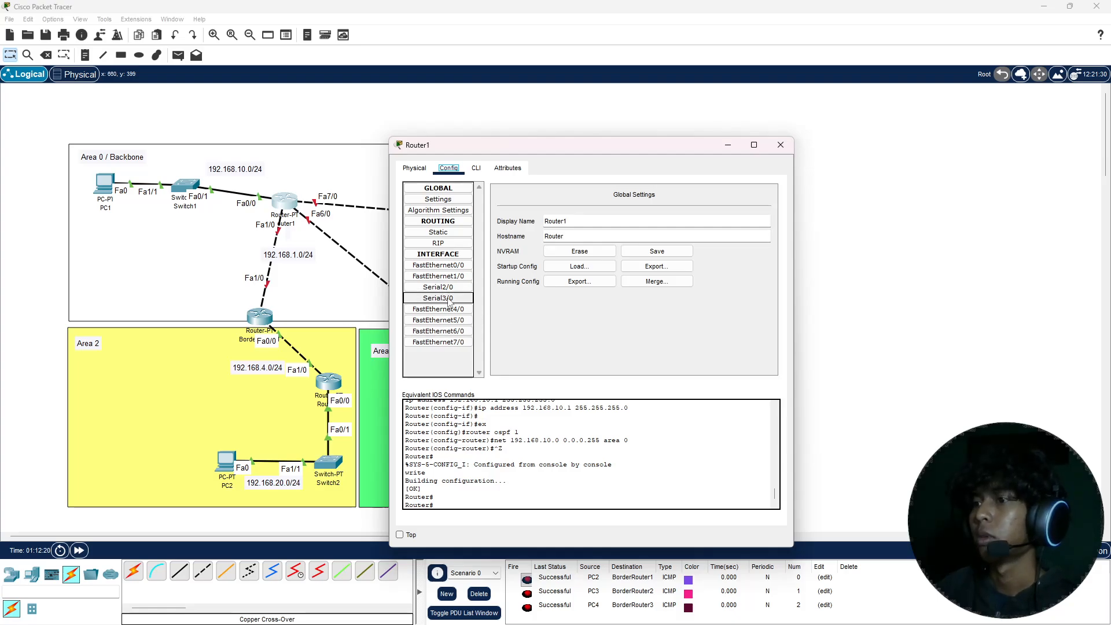
click(438, 276)
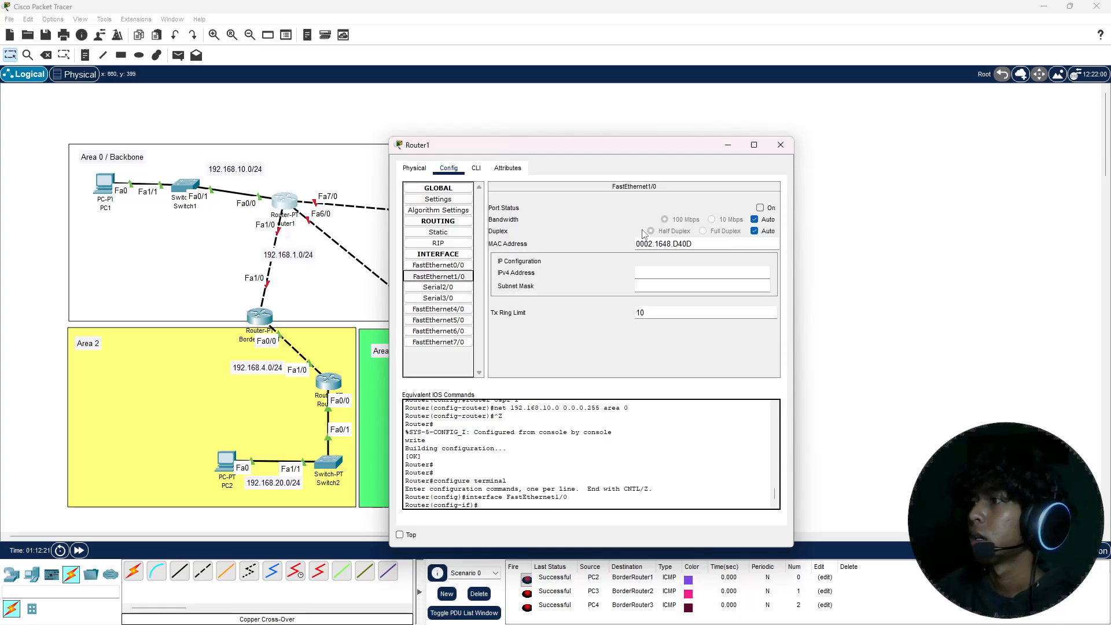
click(765, 208)
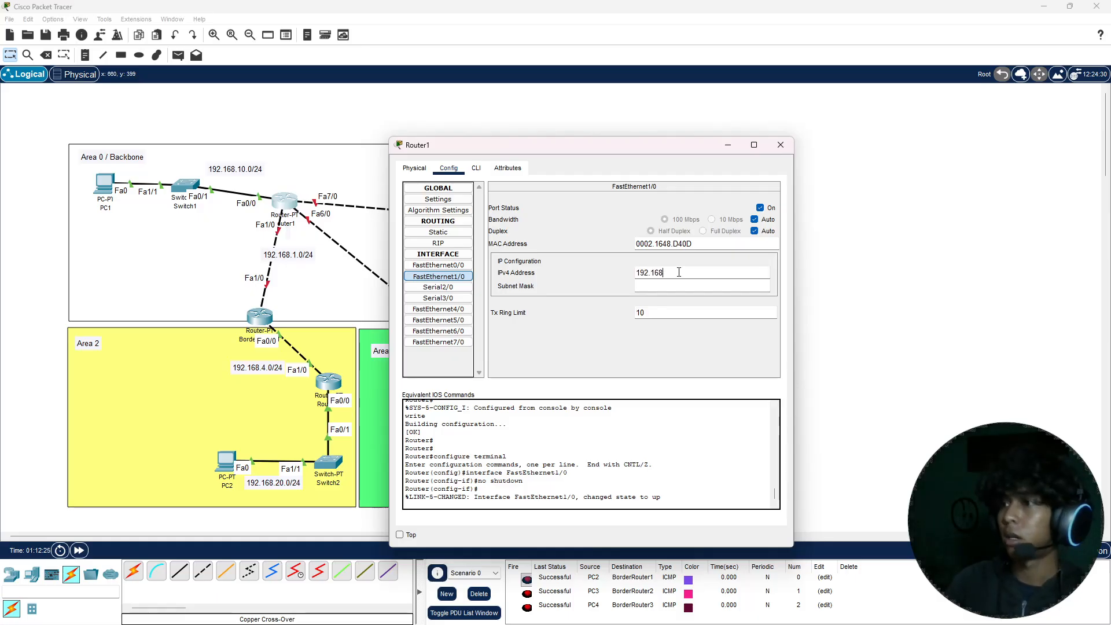
key(Return)
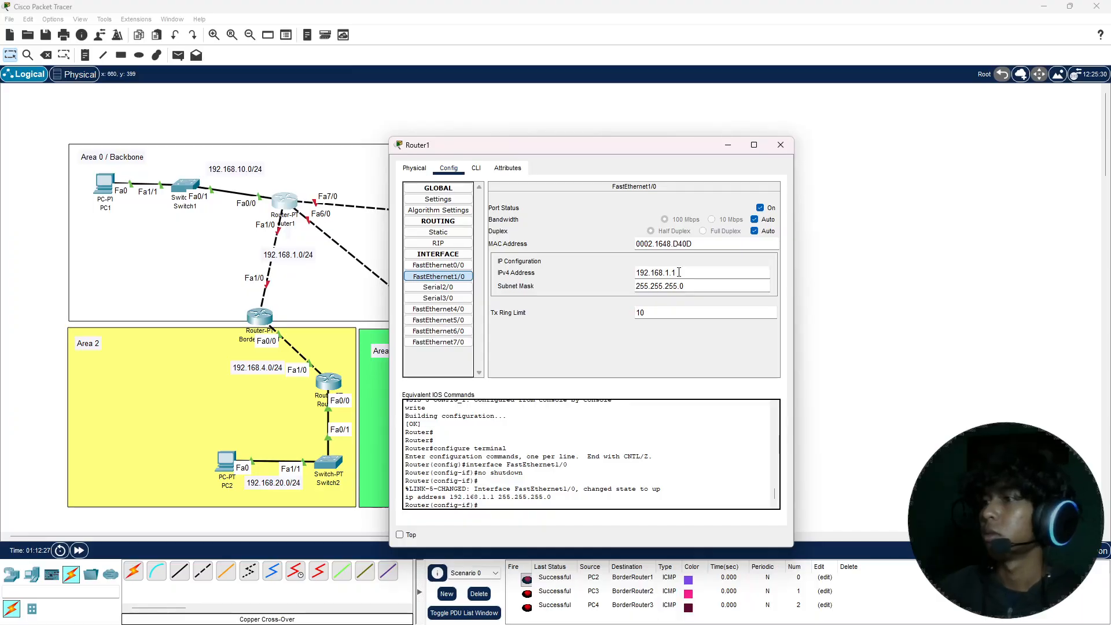
key(ctrl+a)
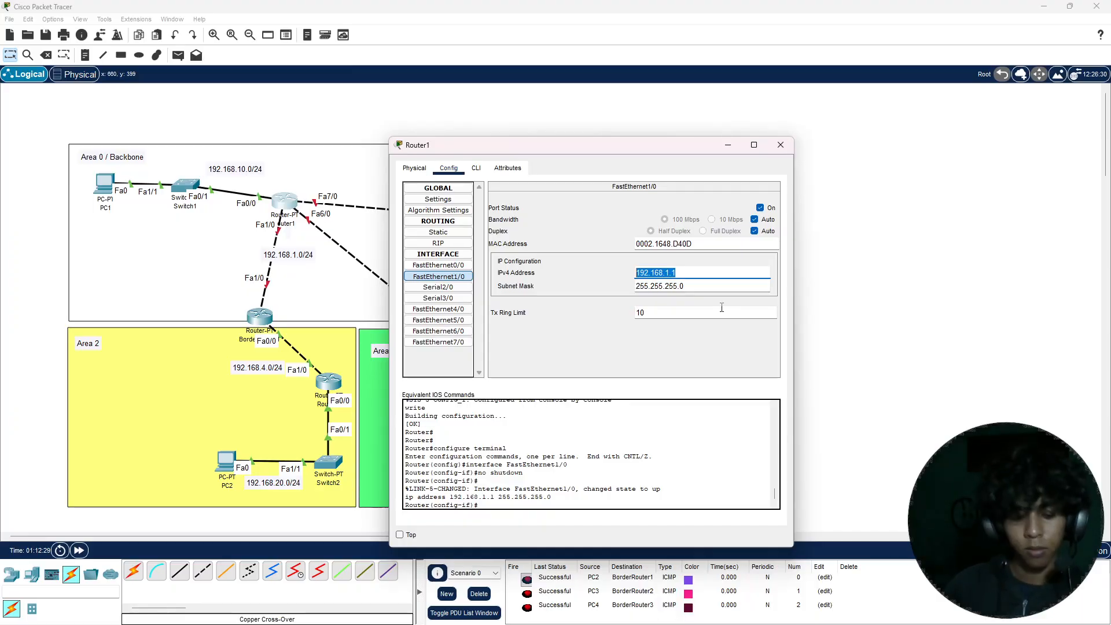
click(780, 145)
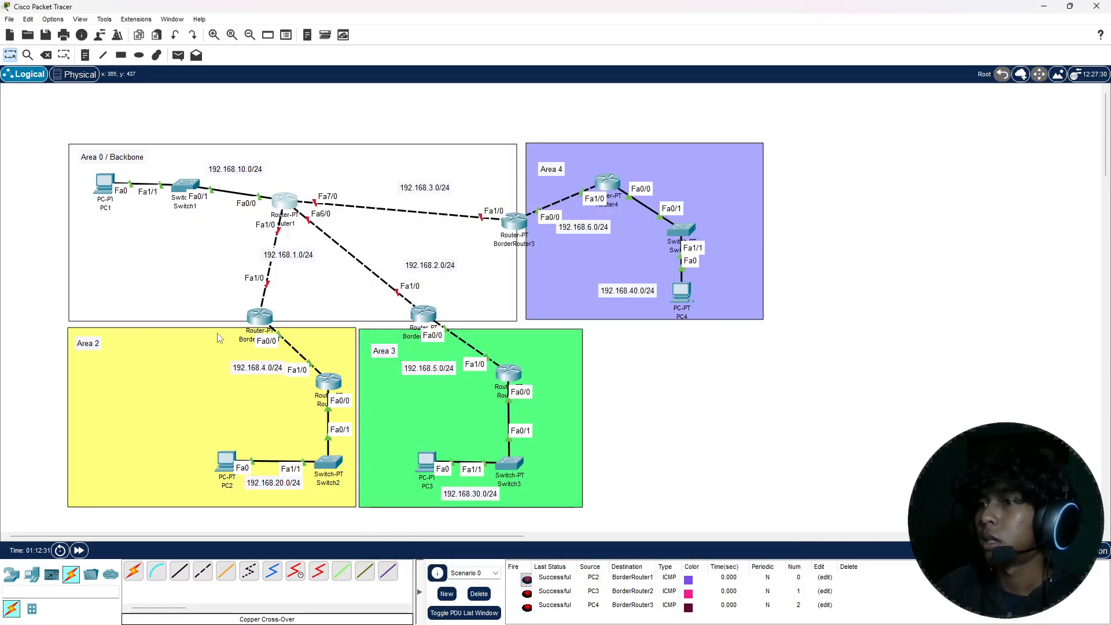
Step: Turn on BorderRouter1's FastEthernet1/0 port and assign it IPv4 address 192.168.1.2 with subnet mask 255.255.255.0
click(252, 317)
click(448, 167)
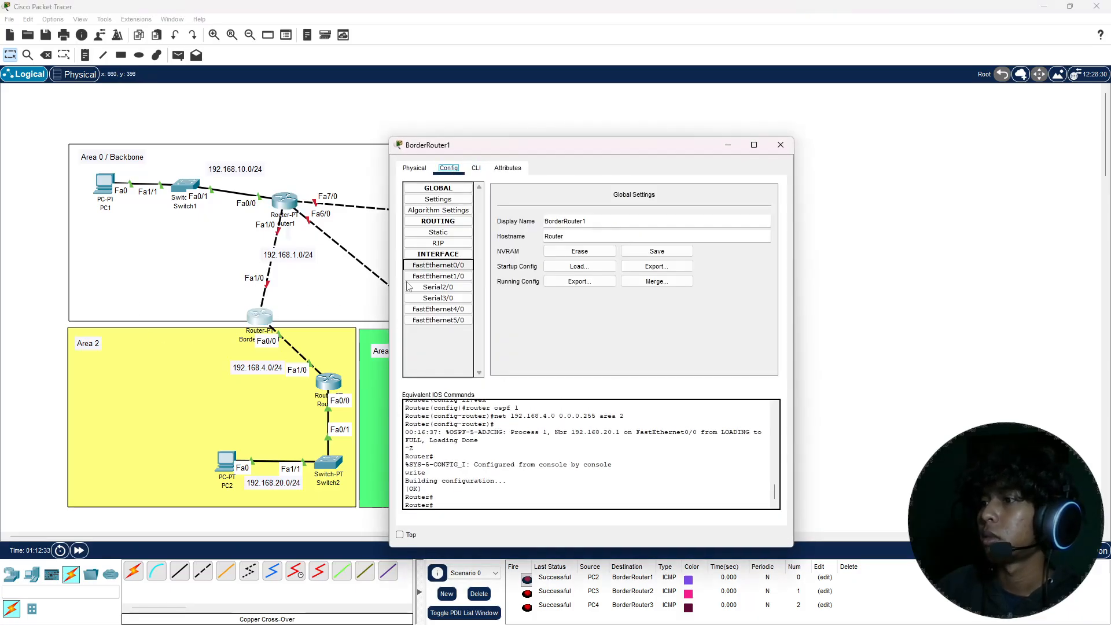
click(438, 276)
click(760, 207)
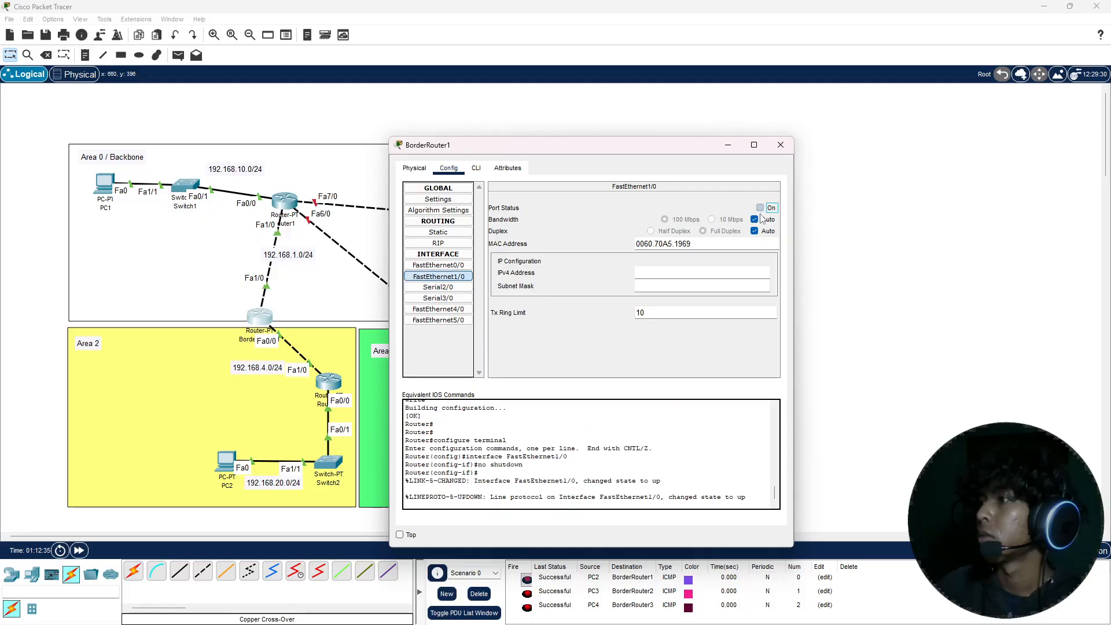
click(725, 274)
text(192.168.1.1)
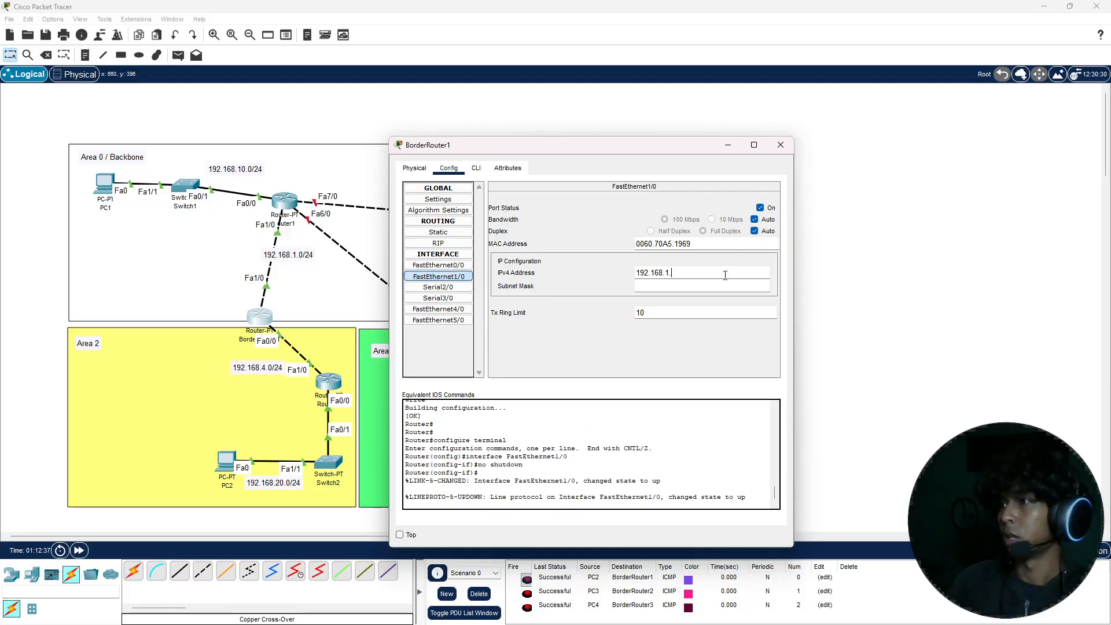
key(Return)
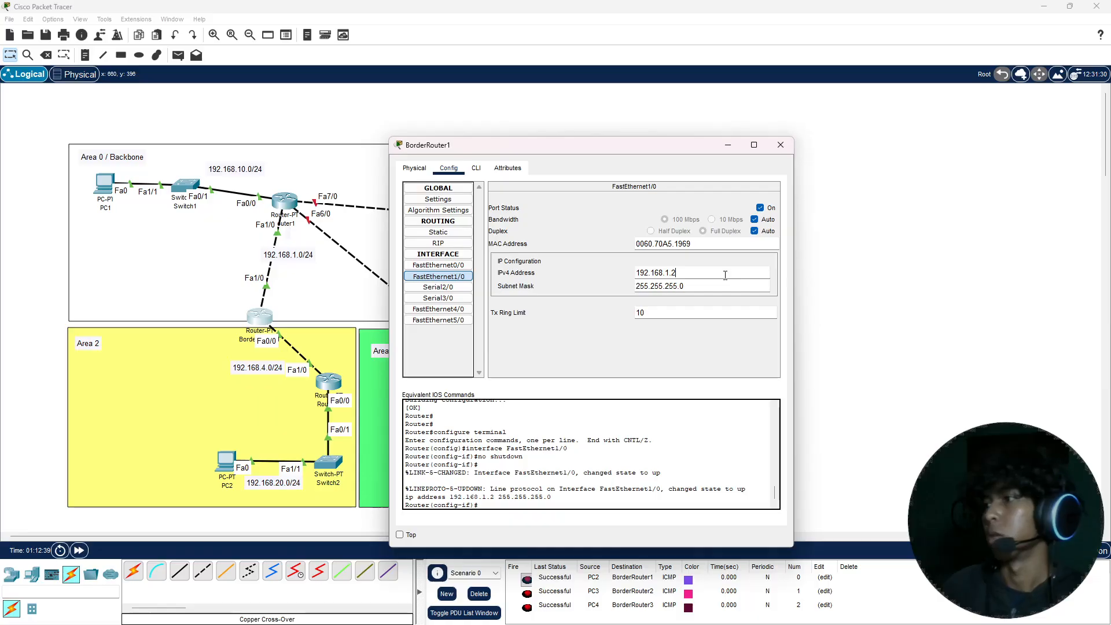
click(781, 144)
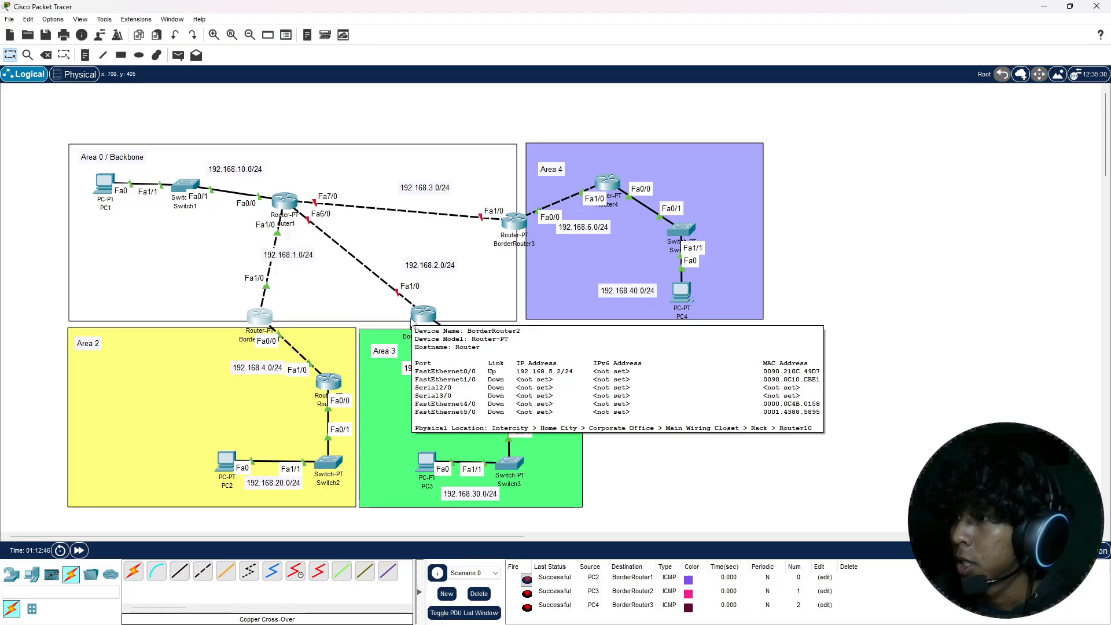
Step: Open Router1's FastEthernet6/0 settings and move the 192.168.2.0/24 label onto the link between Router1 and BorderRouter2
click(284, 200)
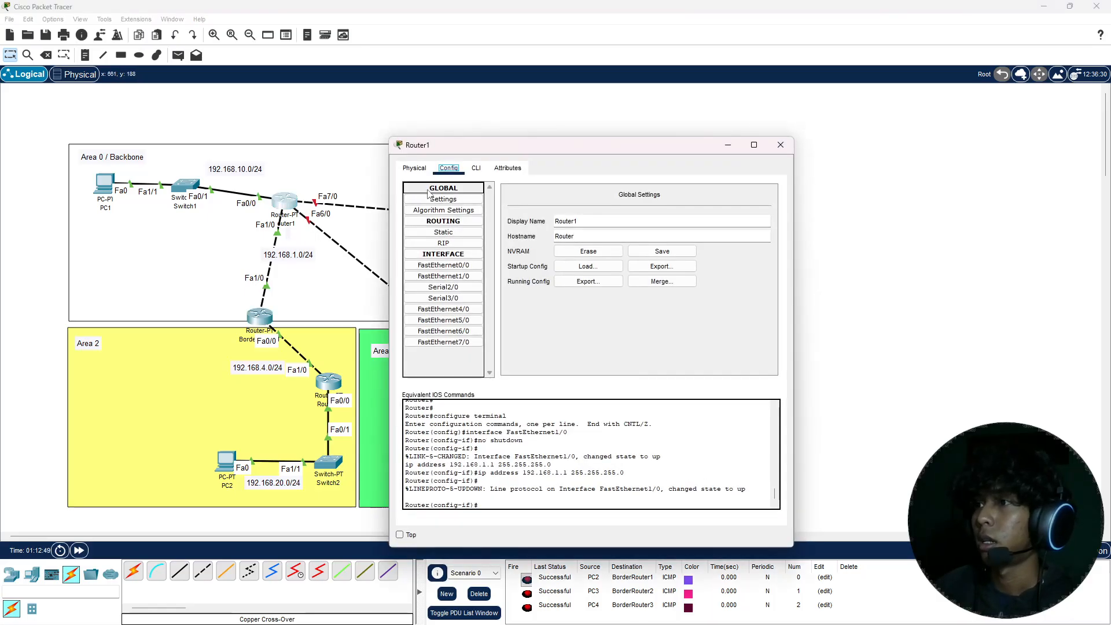
click(443, 331)
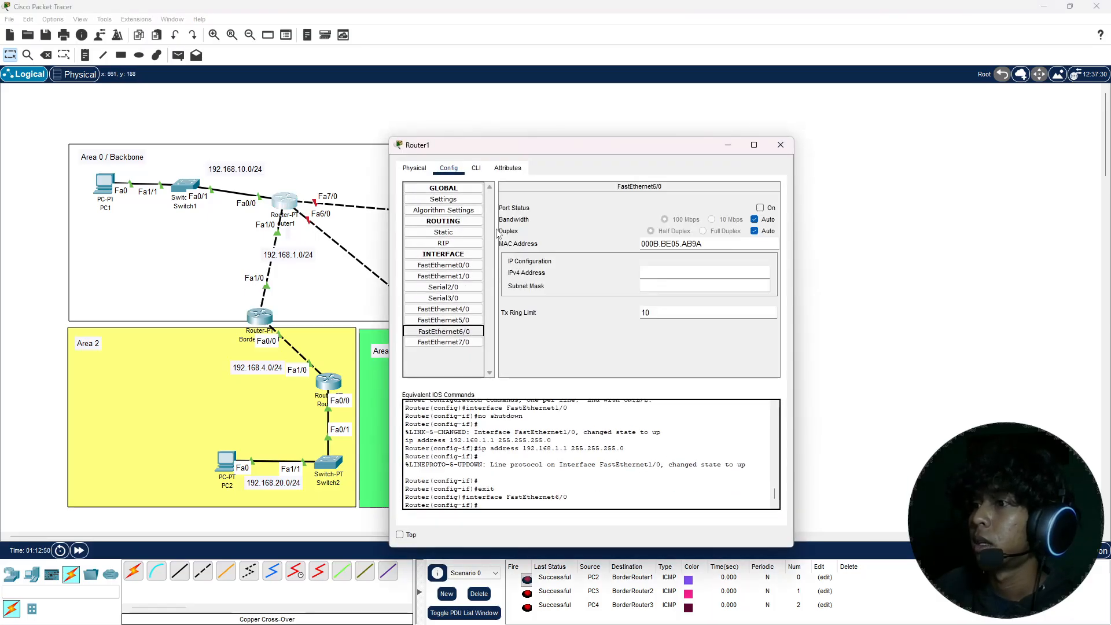
drag(536, 151, 630, 140)
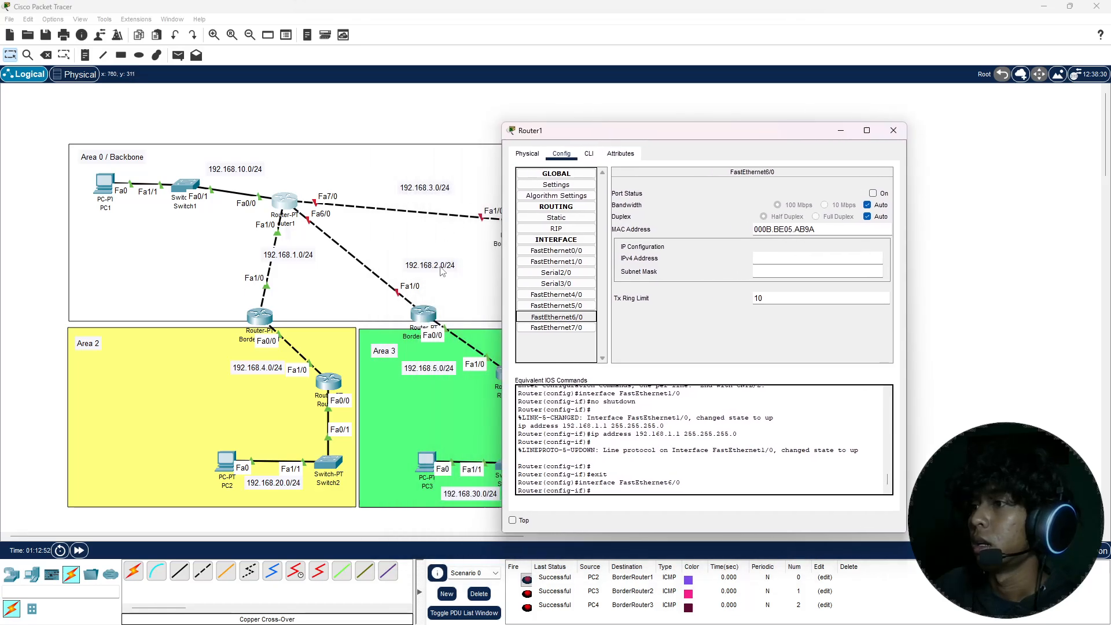
drag(441, 267, 361, 278)
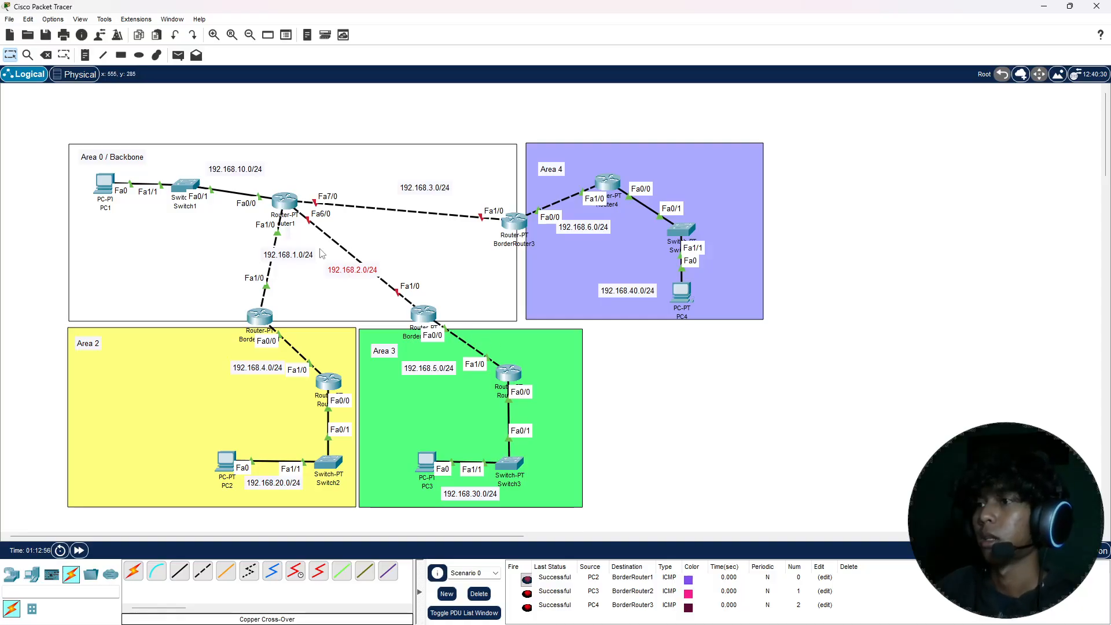
Step: Turn on Router1's FastEthernet6/0 port and assign it IPv4 address 192.168.2.1 with subnet mask 255.255.255.0
click(287, 206)
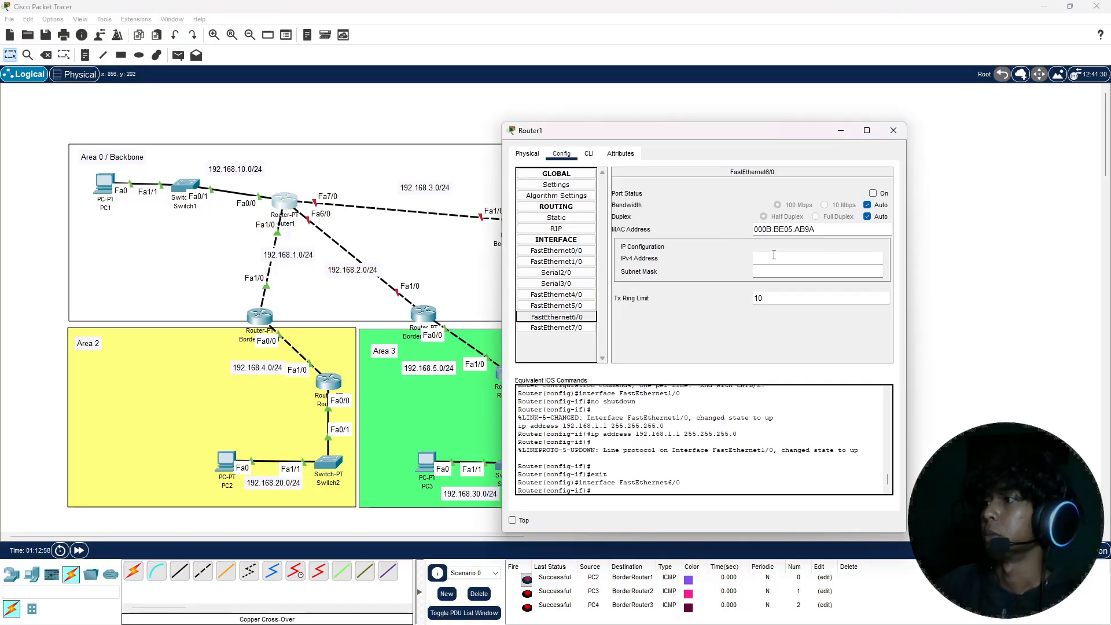
click(873, 193)
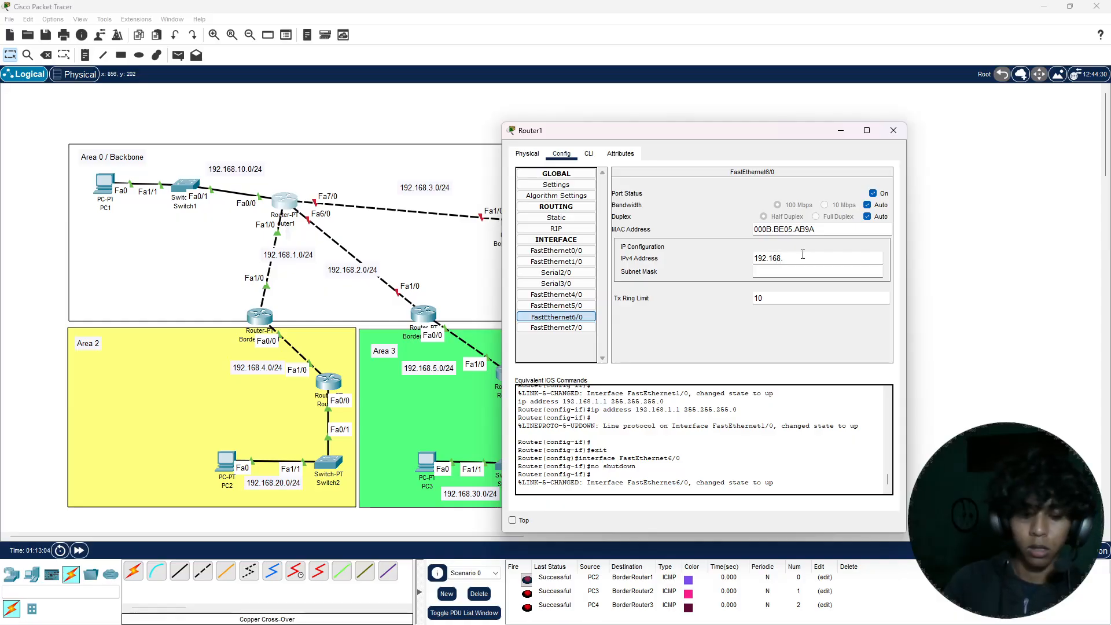
key(Return)
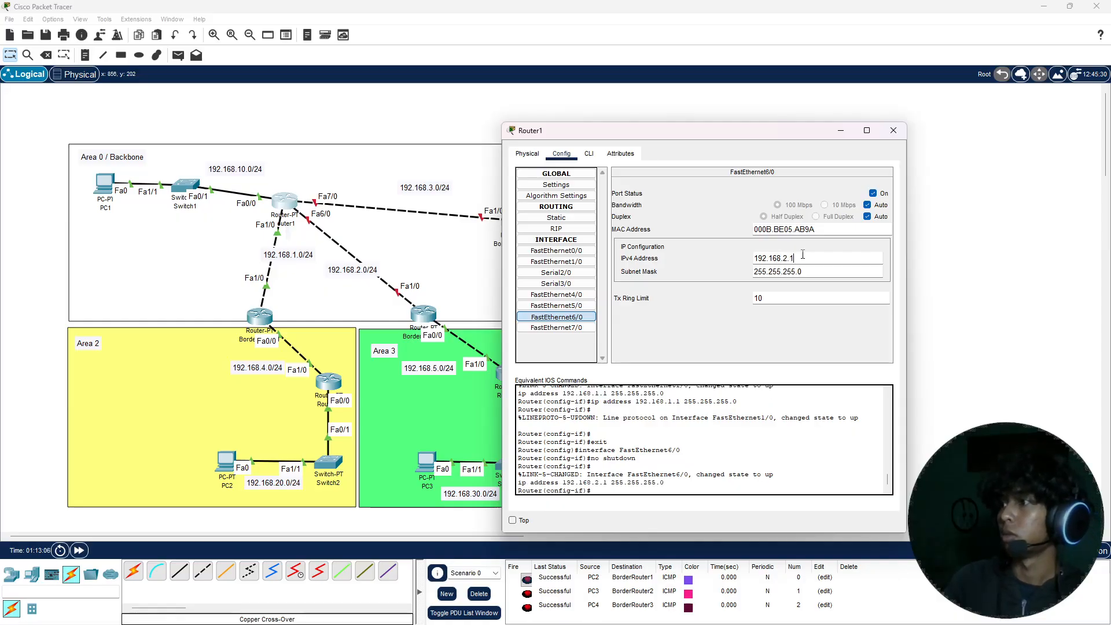
triple_click(802, 255)
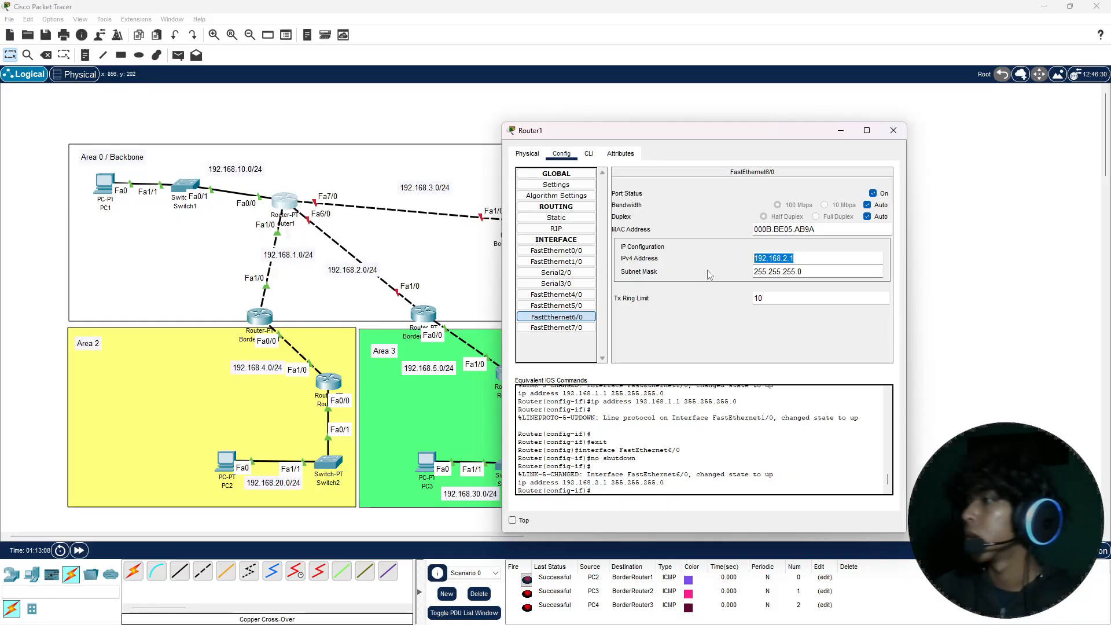
click(893, 130)
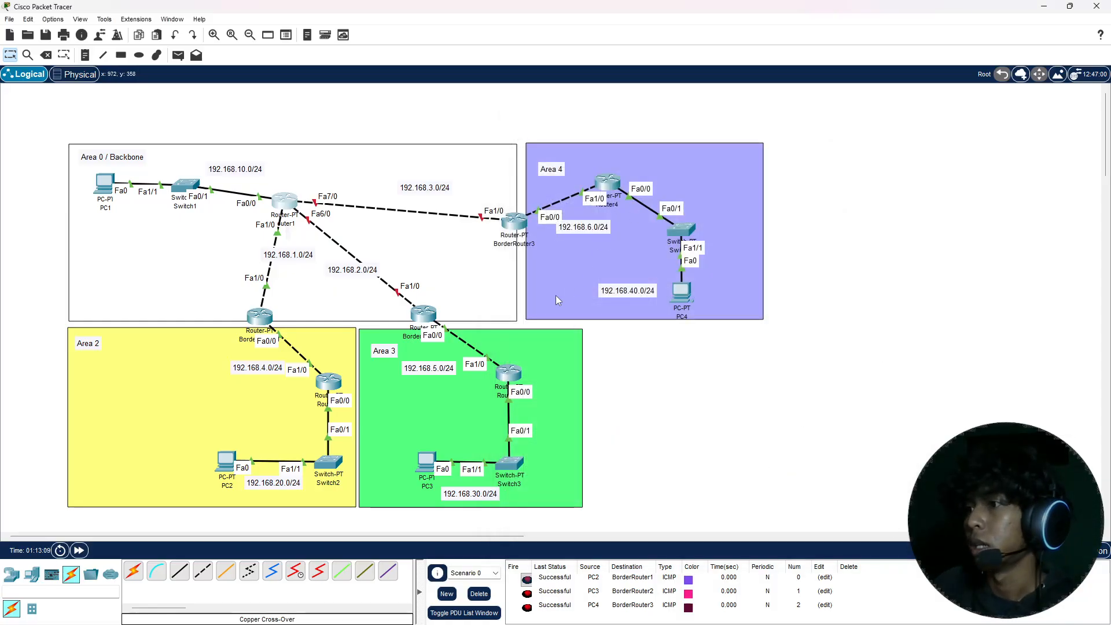
Step: Turn on BorderRouter2's FastEthernet1/0 port and assign it IPv4 address 192.168.2.2 with subnet mask 255.255.255.0
click(426, 315)
click(448, 168)
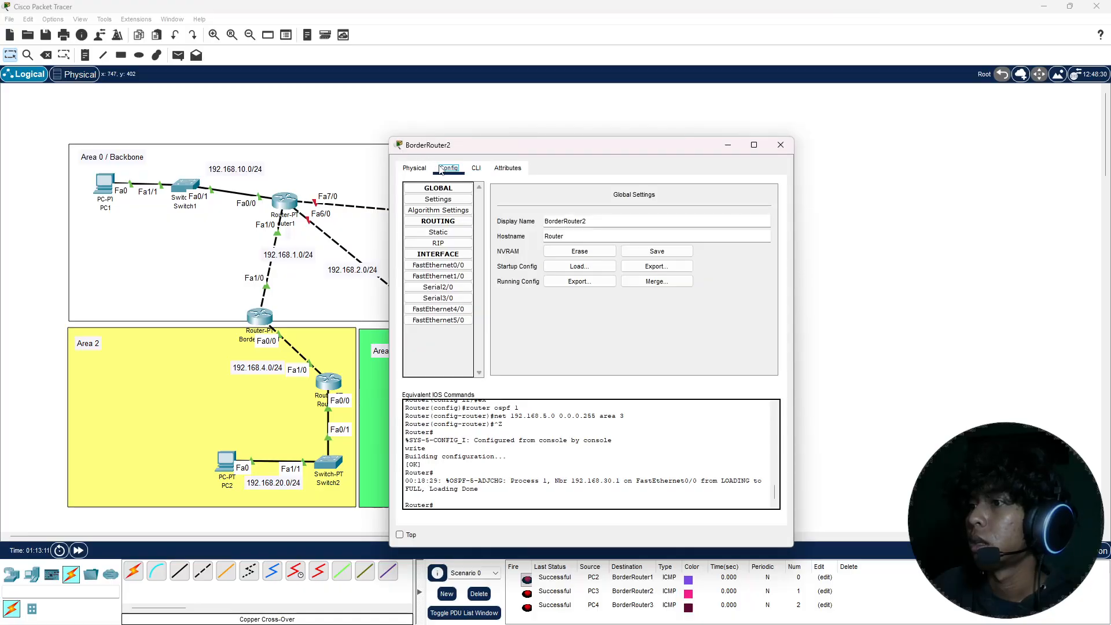
click(438, 276)
click(761, 208)
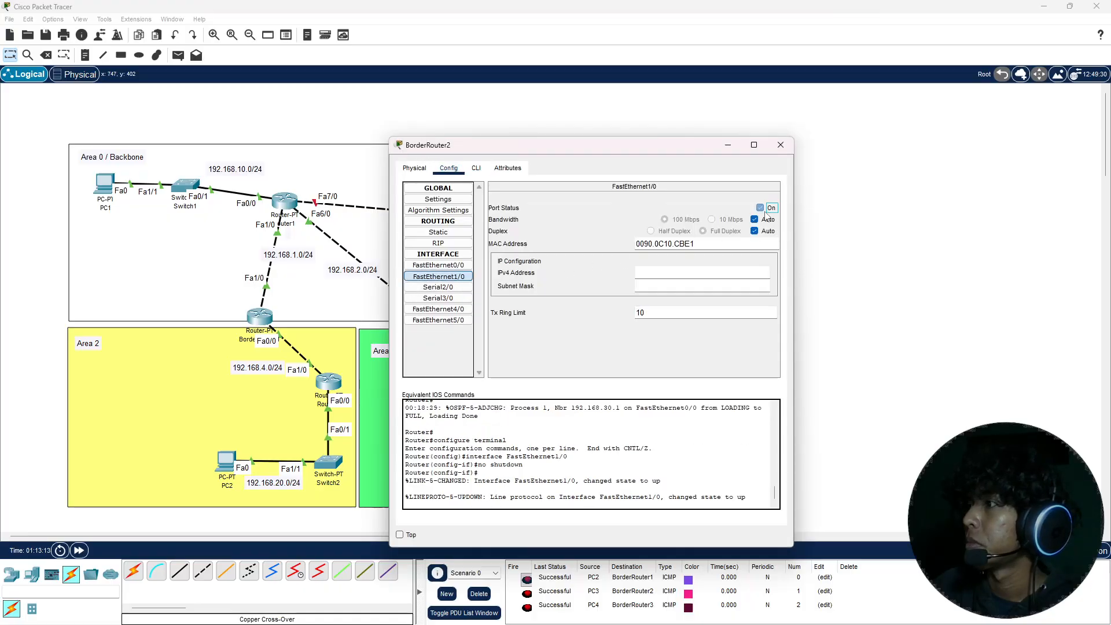
text(192.168.2.1)
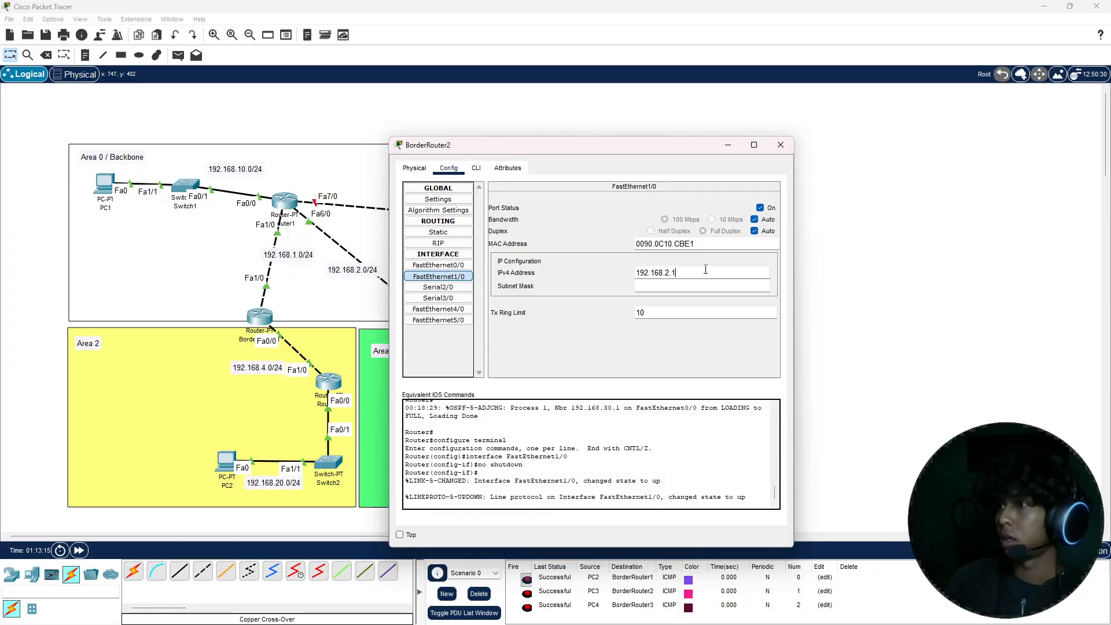
key(Return)
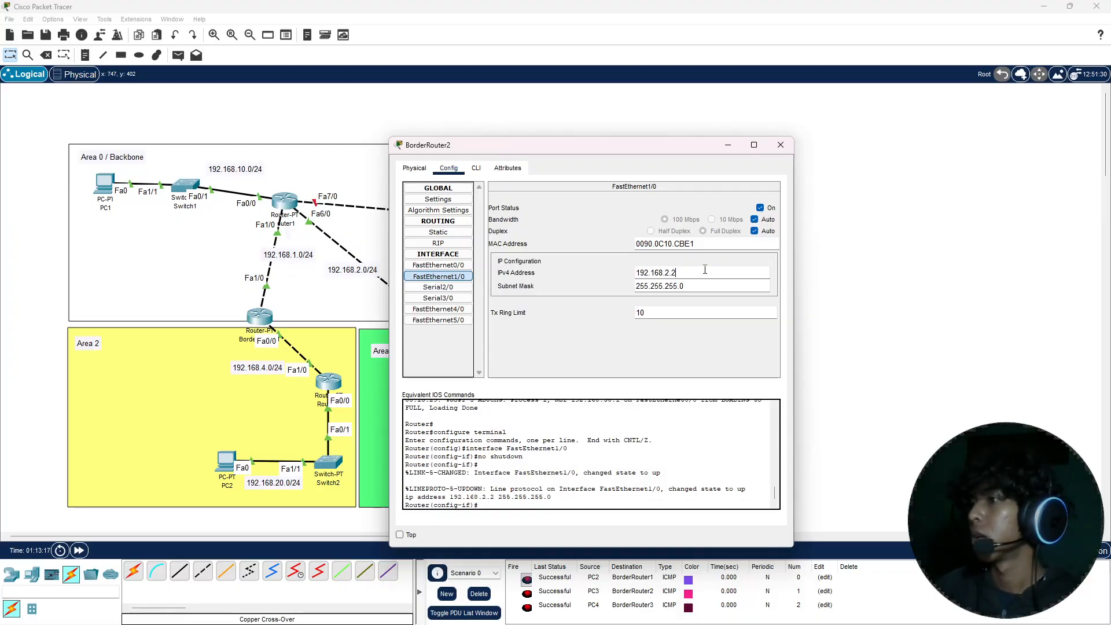
click(780, 145)
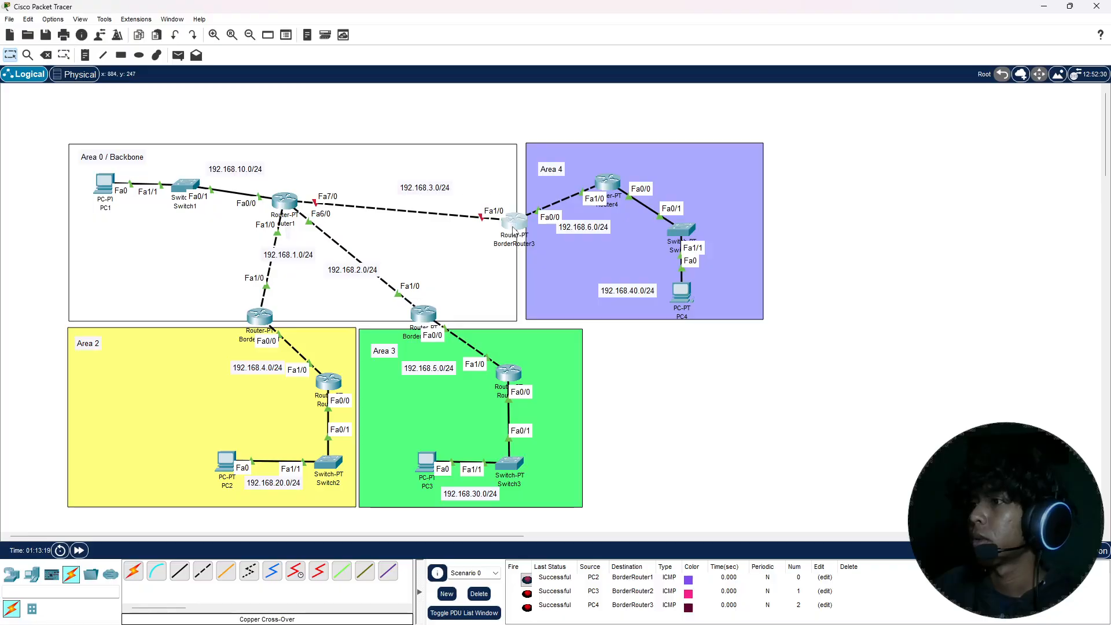
click(512, 228)
drag(556, 140, 748, 150)
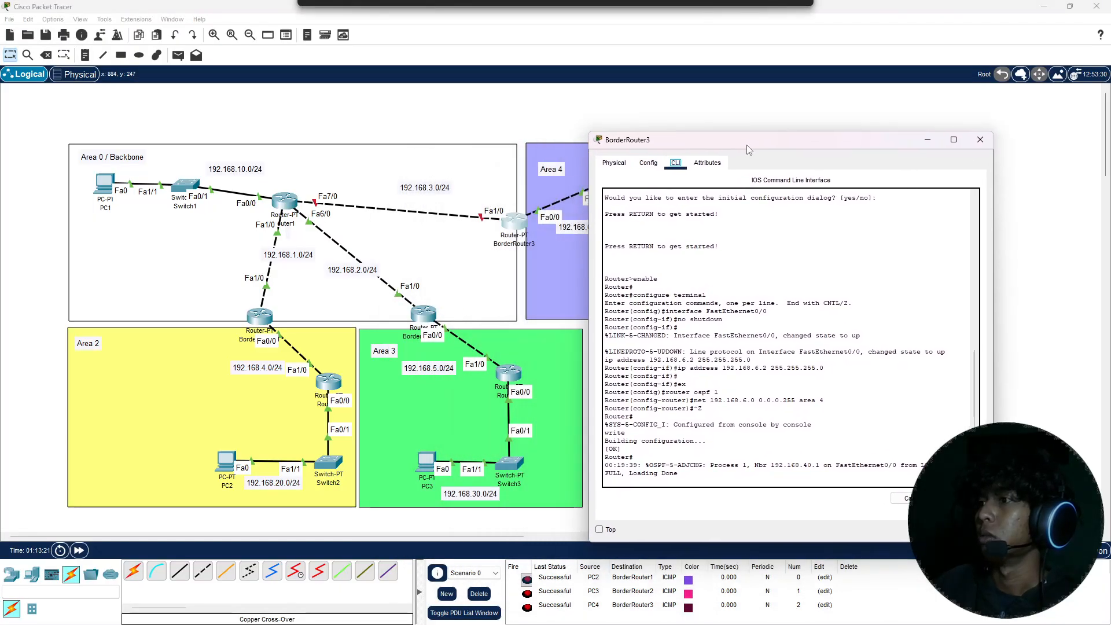
click(648, 163)
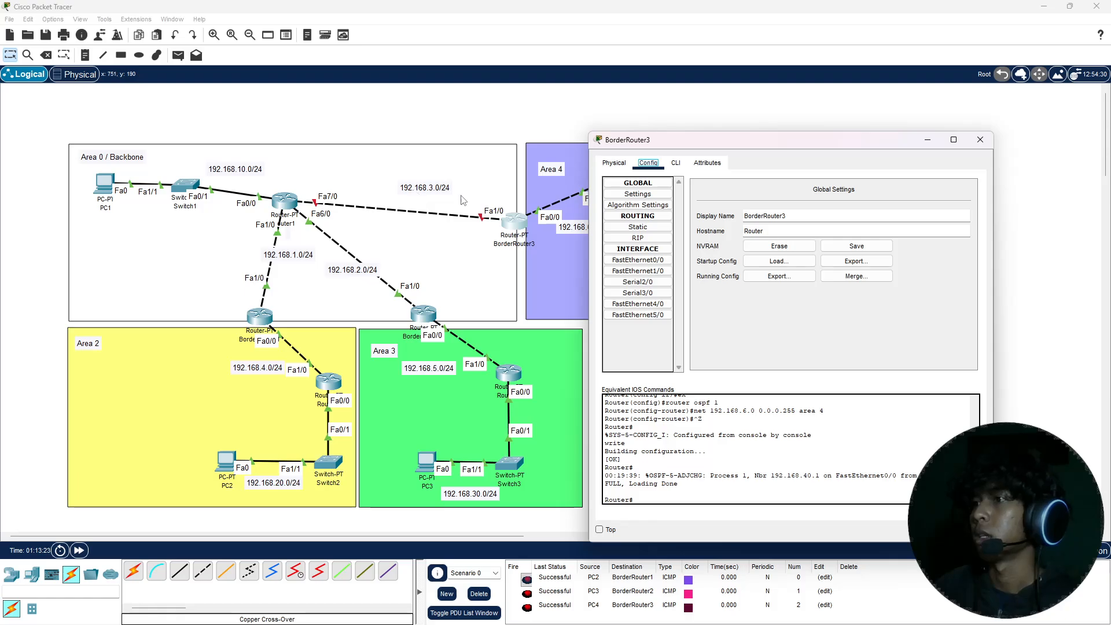
click(631, 271)
drag(717, 149, 697, 144)
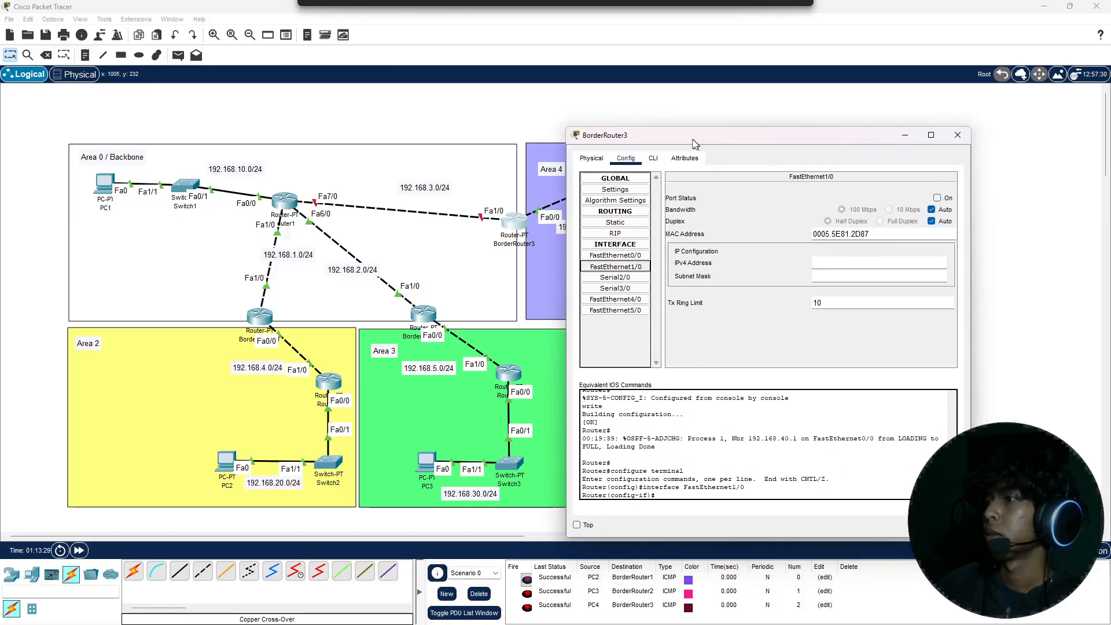
click(961, 128)
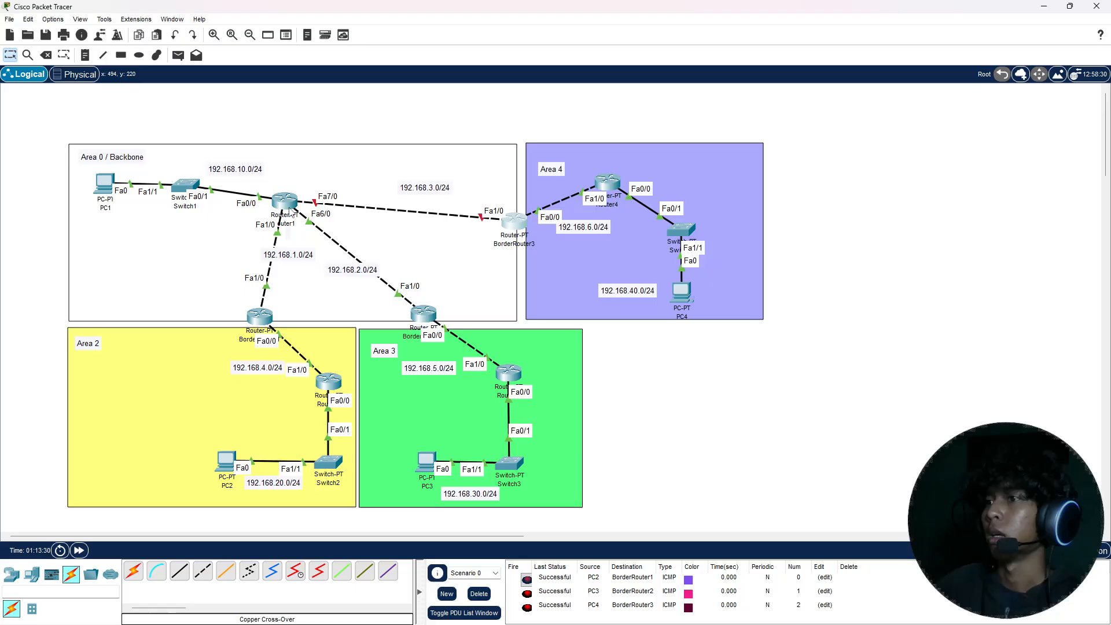
Step: Turn on Router1's FastEthernet7/0 port and assign it IPv4 address 192.168.3.1 with subnet mask 255.255.255.0
click(286, 199)
drag(488, 152, 787, 136)
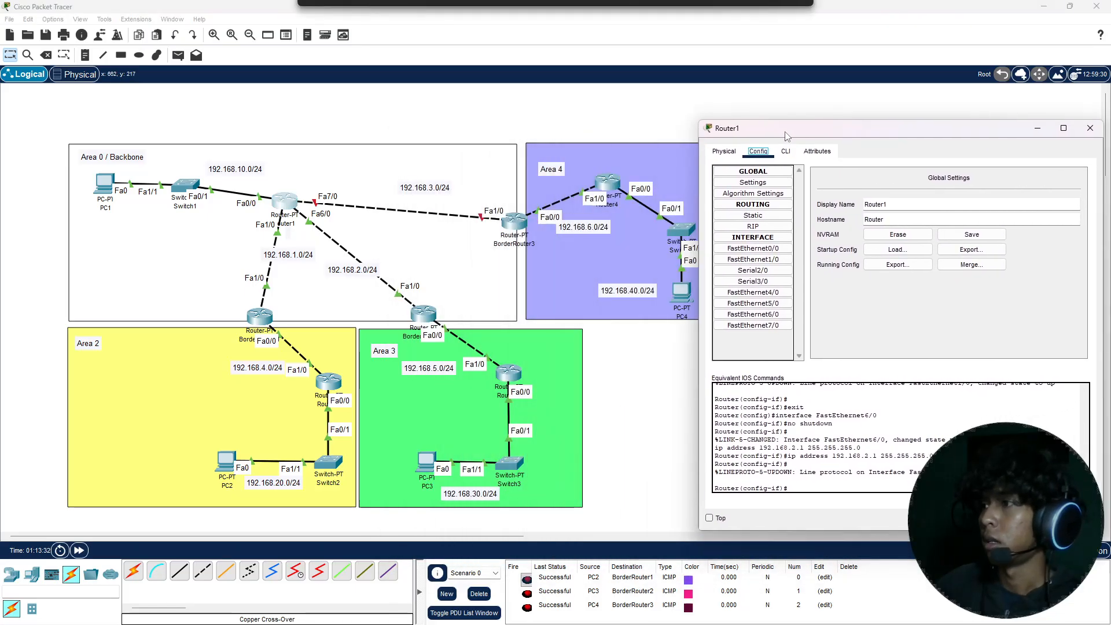
click(753, 325)
click(1070, 191)
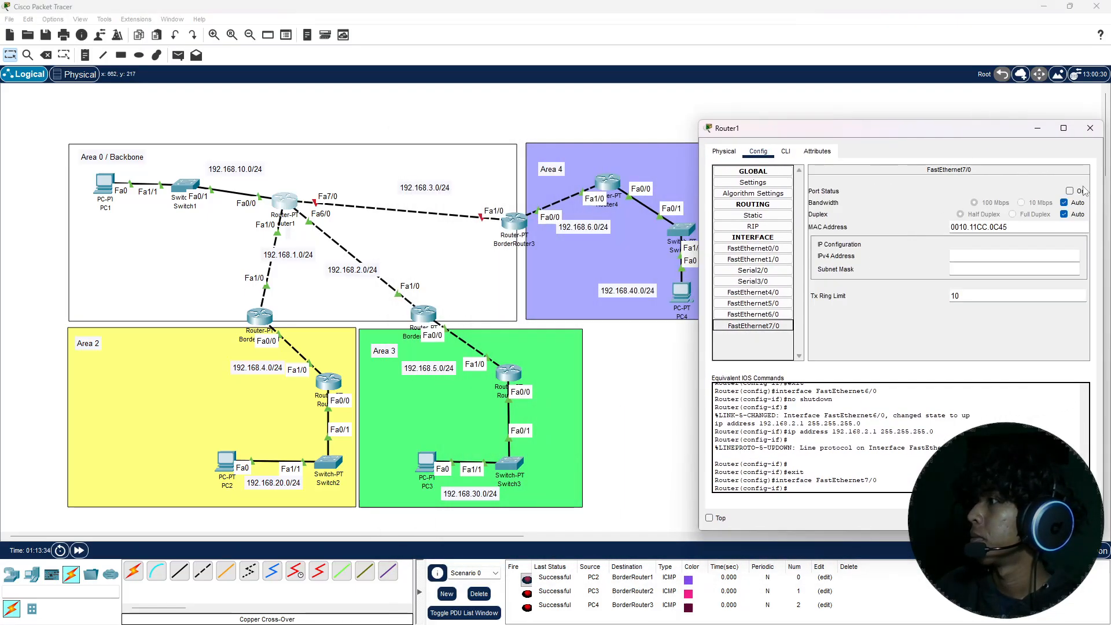
click(1020, 258)
text(192.168.)
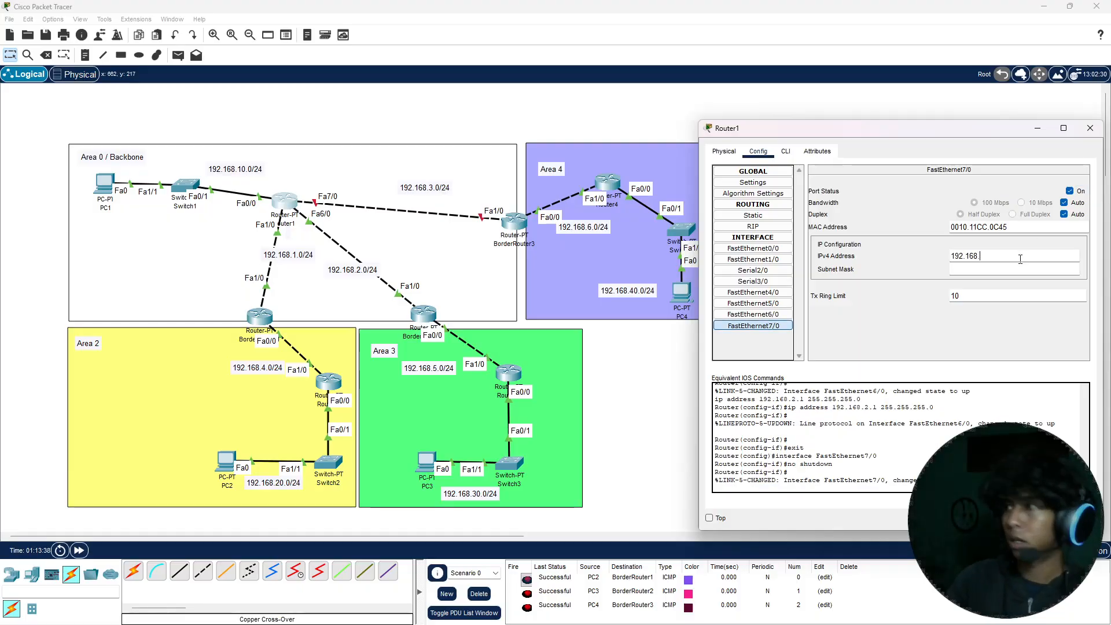
text(3)
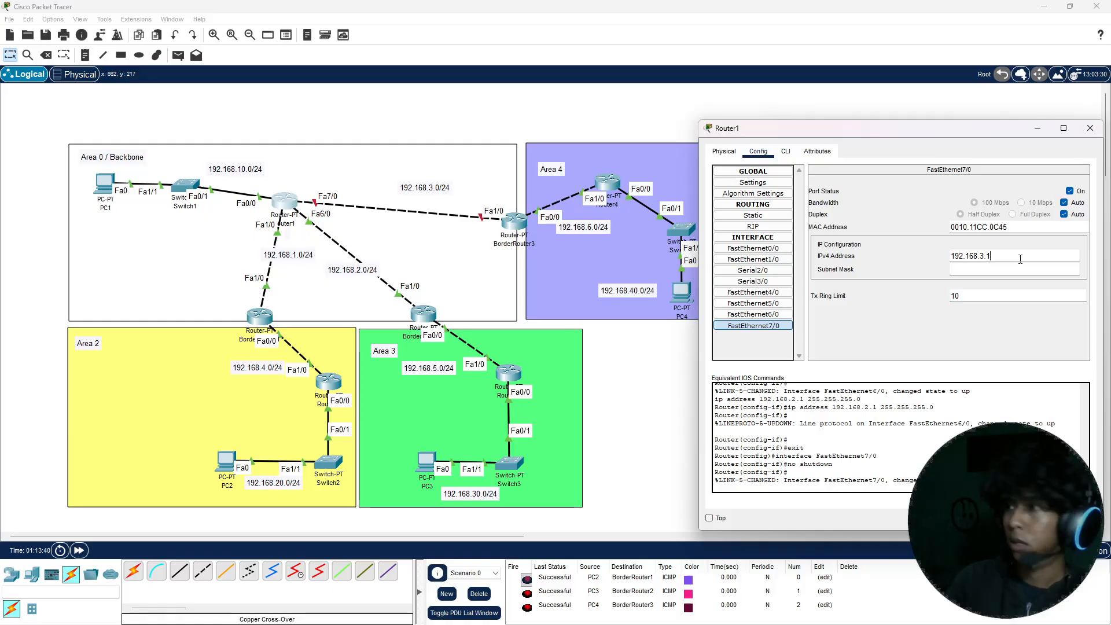
text(.1)
key(Return)
key(ctrl+a)
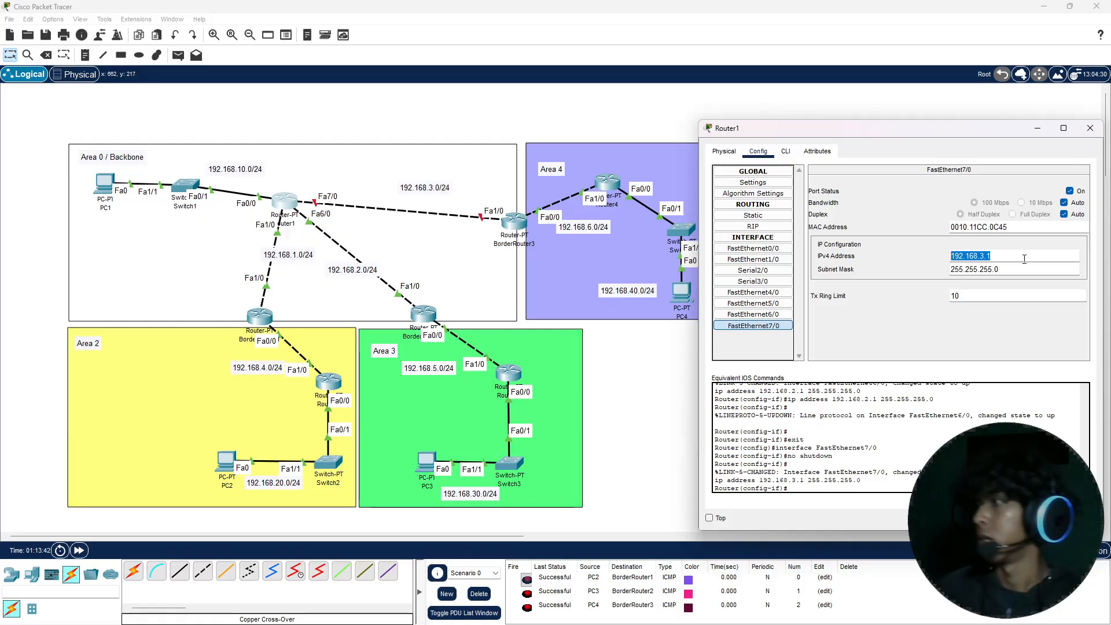
click(1088, 129)
Step: Turn on BorderRouter3's FastEthernet1/0 port with automatic bandwidth and assign it IPv4 address 192.168.3.2 with subnet mask 255.255.255.0
click(514, 221)
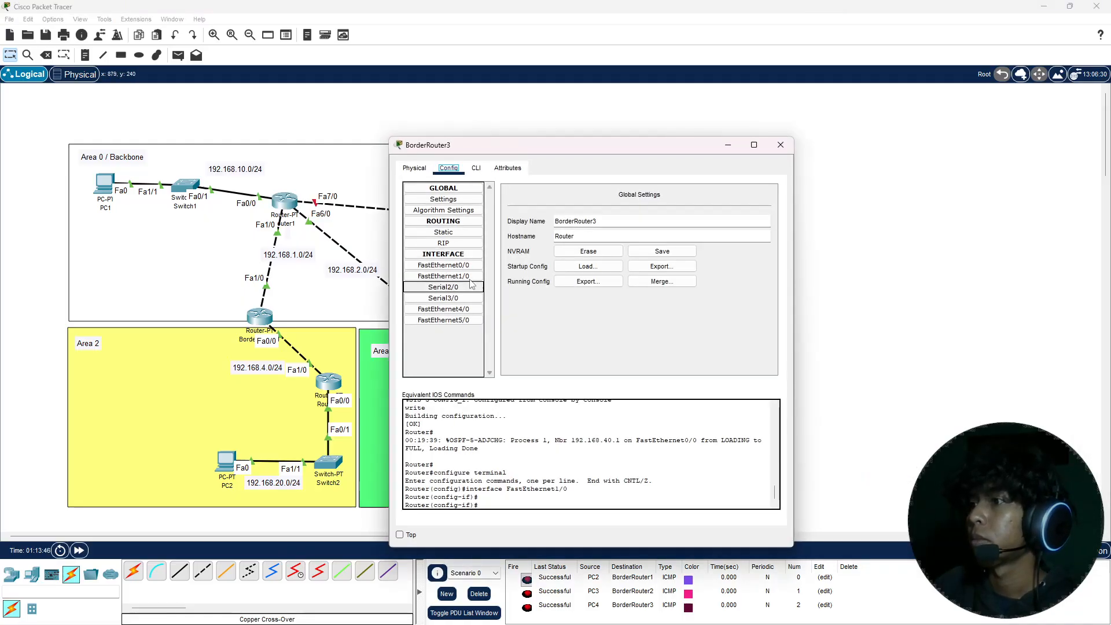
click(443, 276)
click(757, 220)
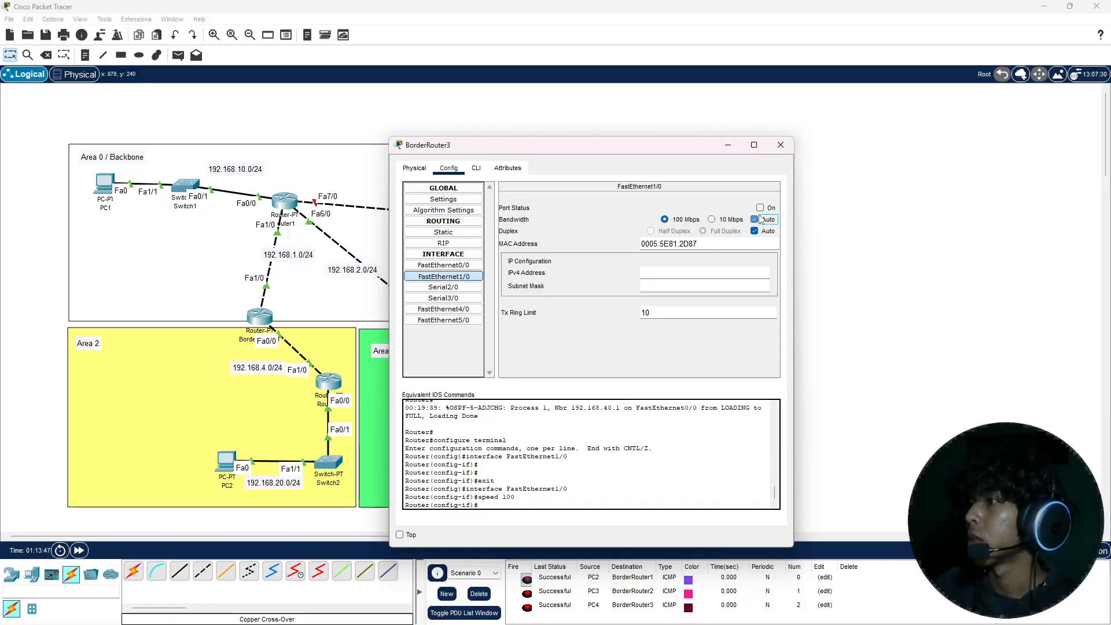
click(759, 207)
click(754, 220)
click(700, 270)
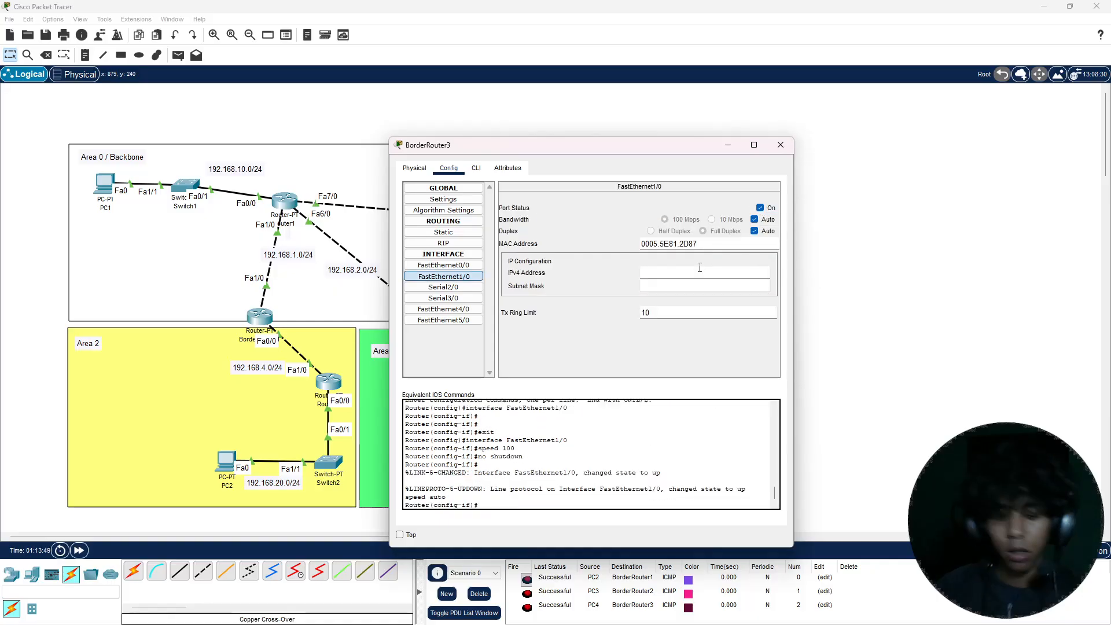
text(v)
key(BackSpace)
text(192.168.3.2)
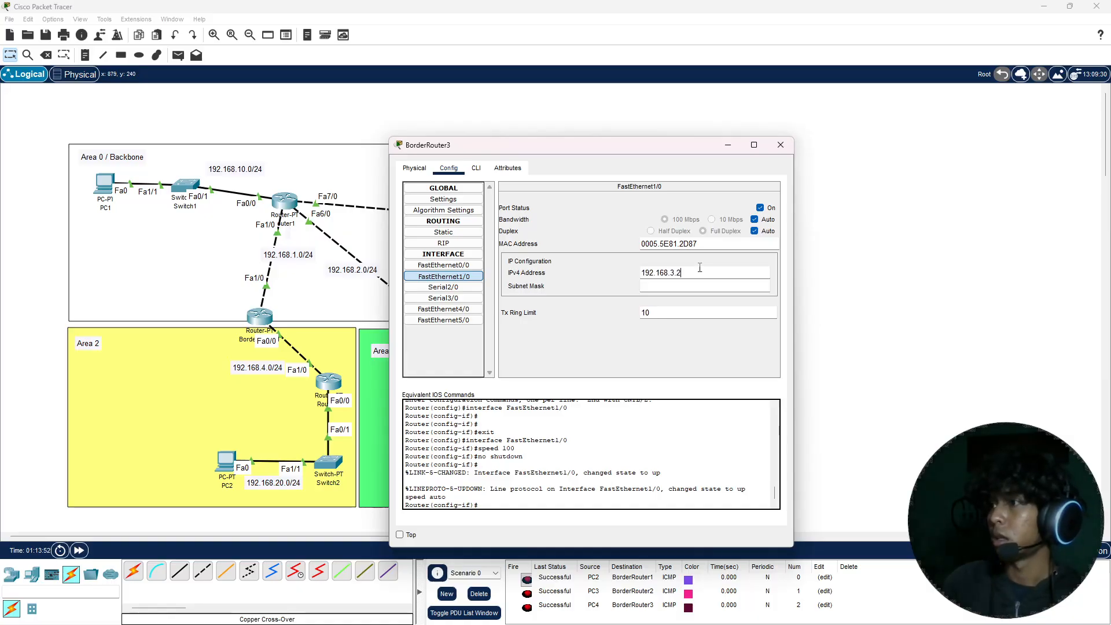
key(Return)
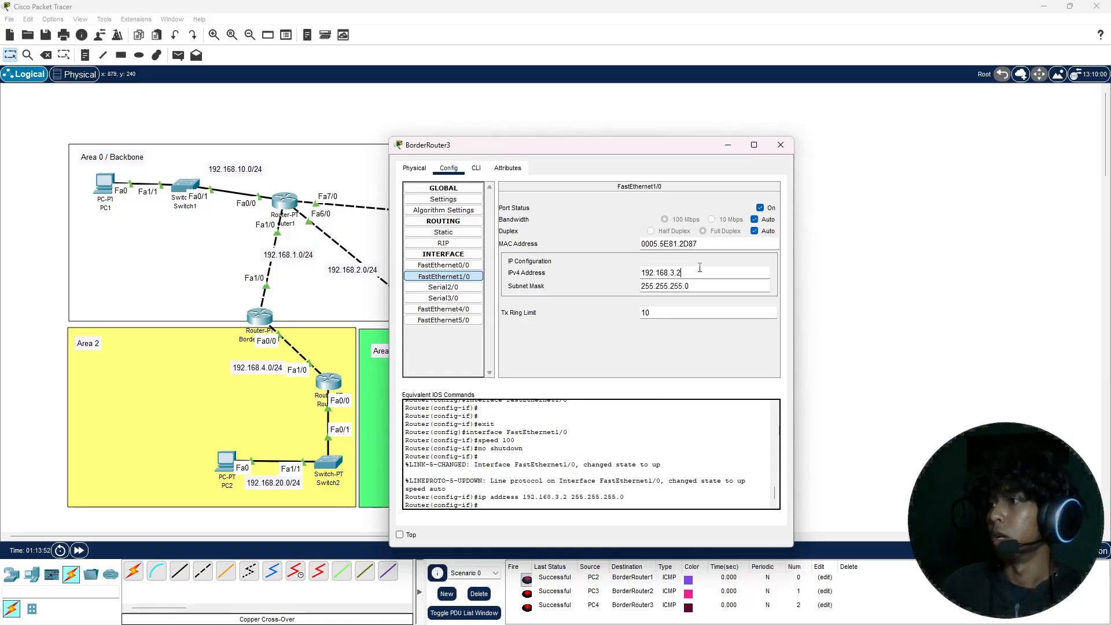
click(779, 145)
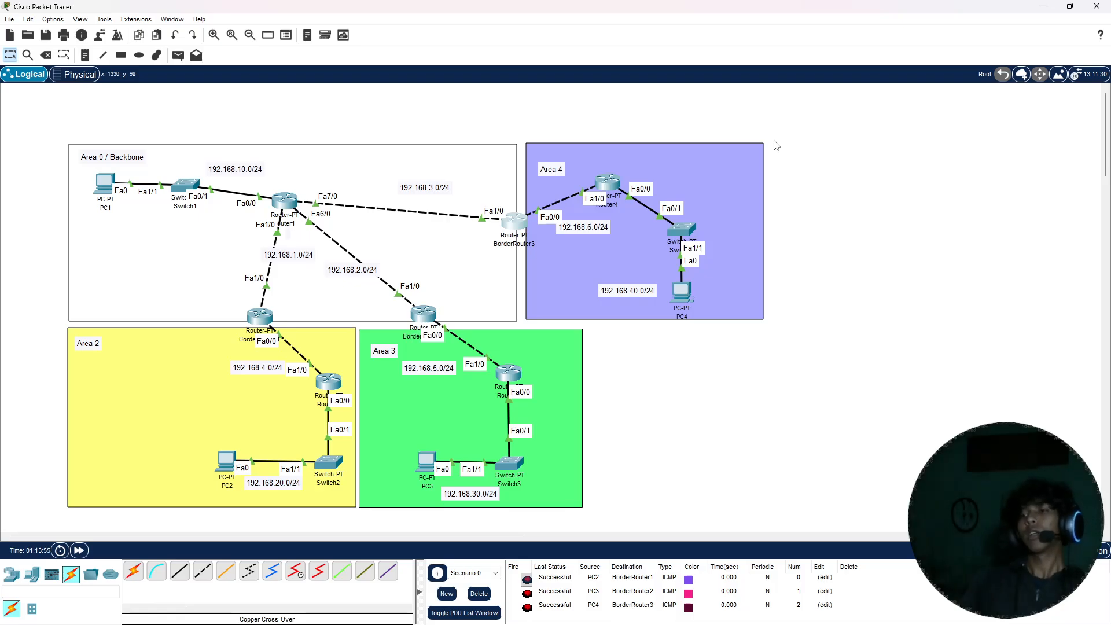
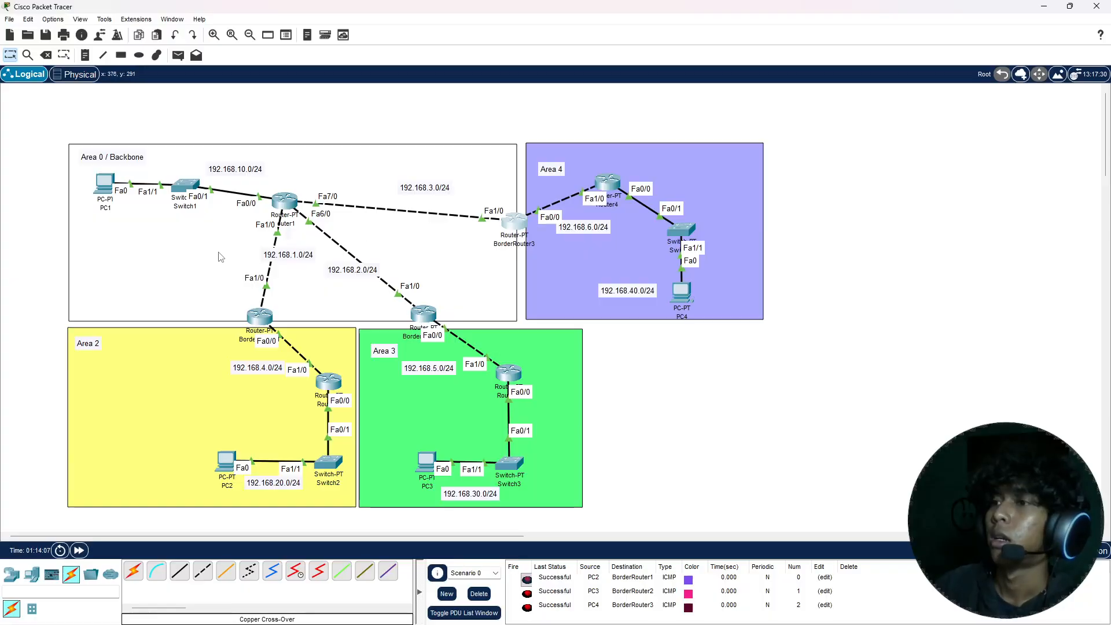
Step: Leave interface configuration on Router1's command line and start OSPF routing process 1
click(286, 201)
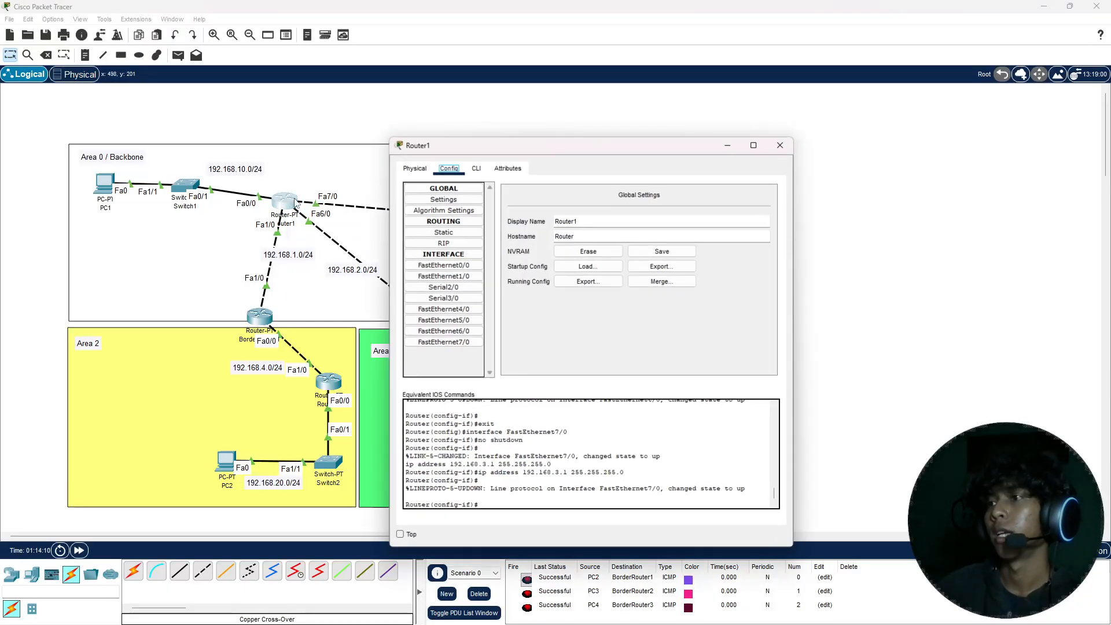
click(476, 168)
drag(487, 151, 484, 120)
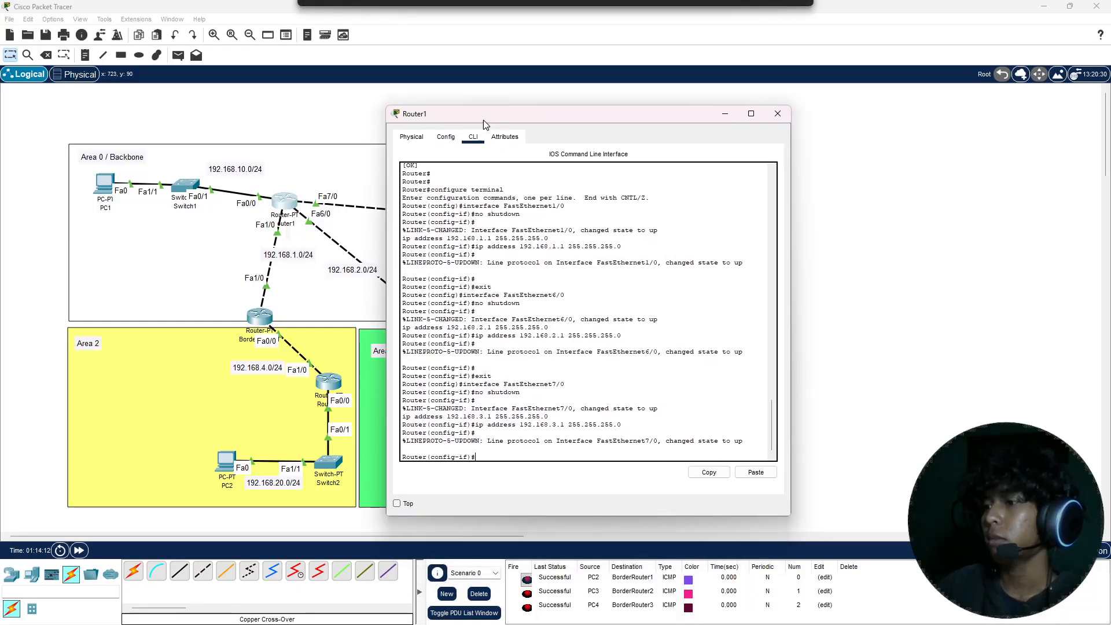
text(ex)
key(Return)
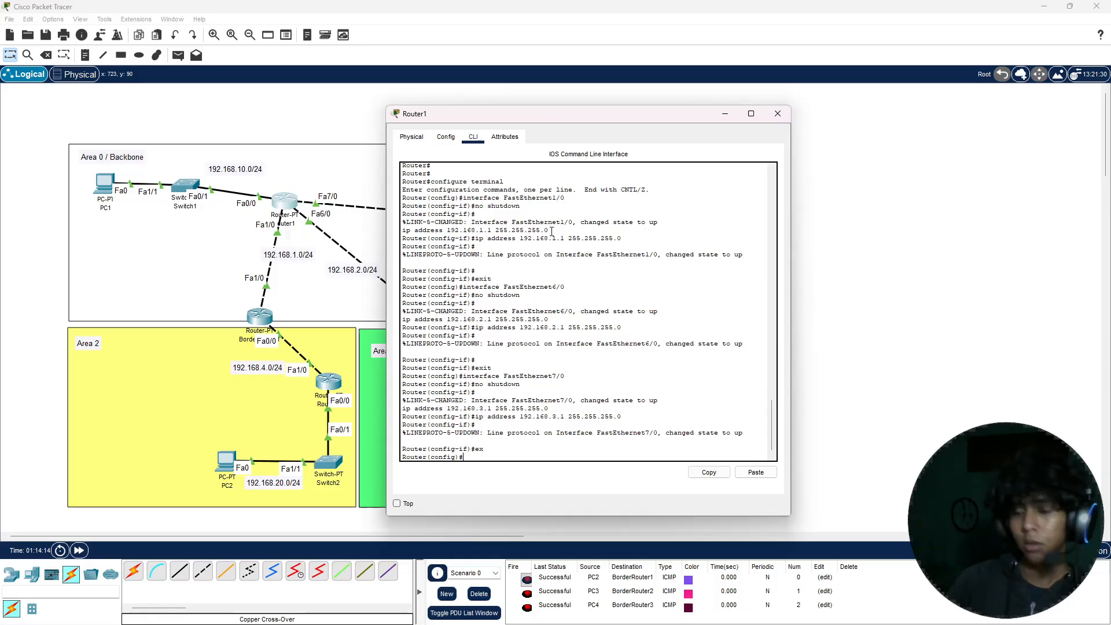
text(router)
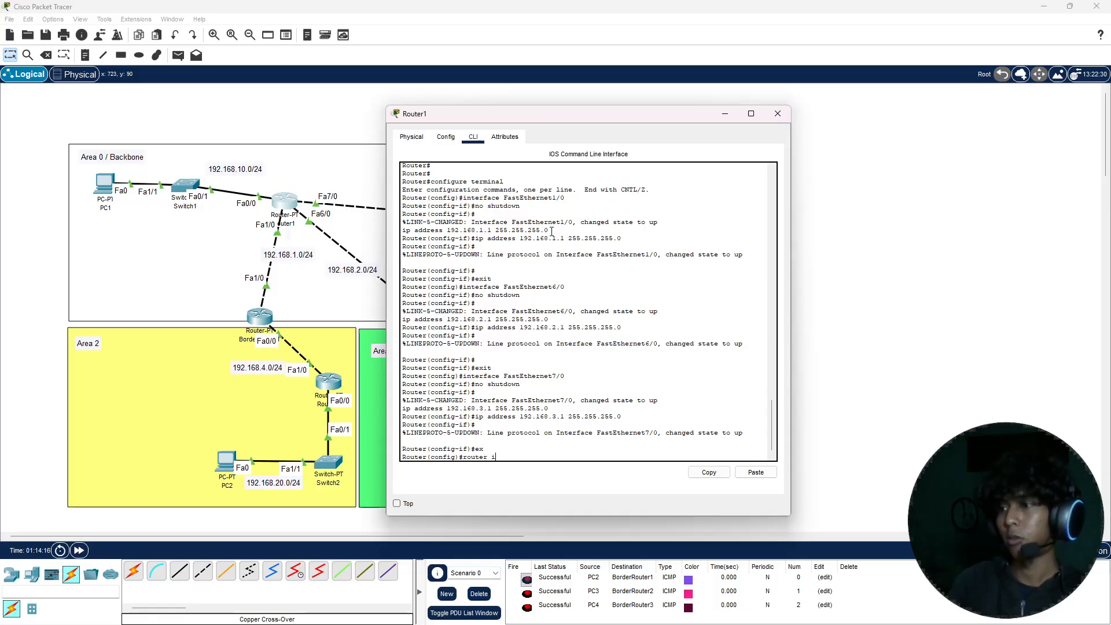
text( ospf 1)
key(Return)
Step: Advertise network 192.168.1.0 with wildcard mask 0.0.0.255 in area 0 in Router1's OSPF process
text(ne)
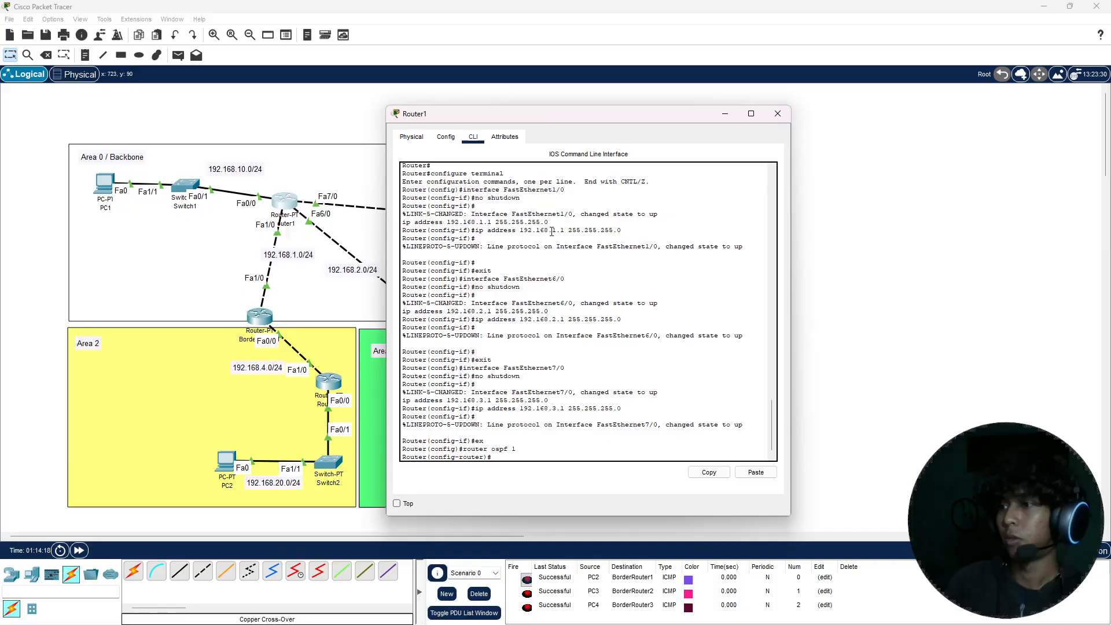
text(t )
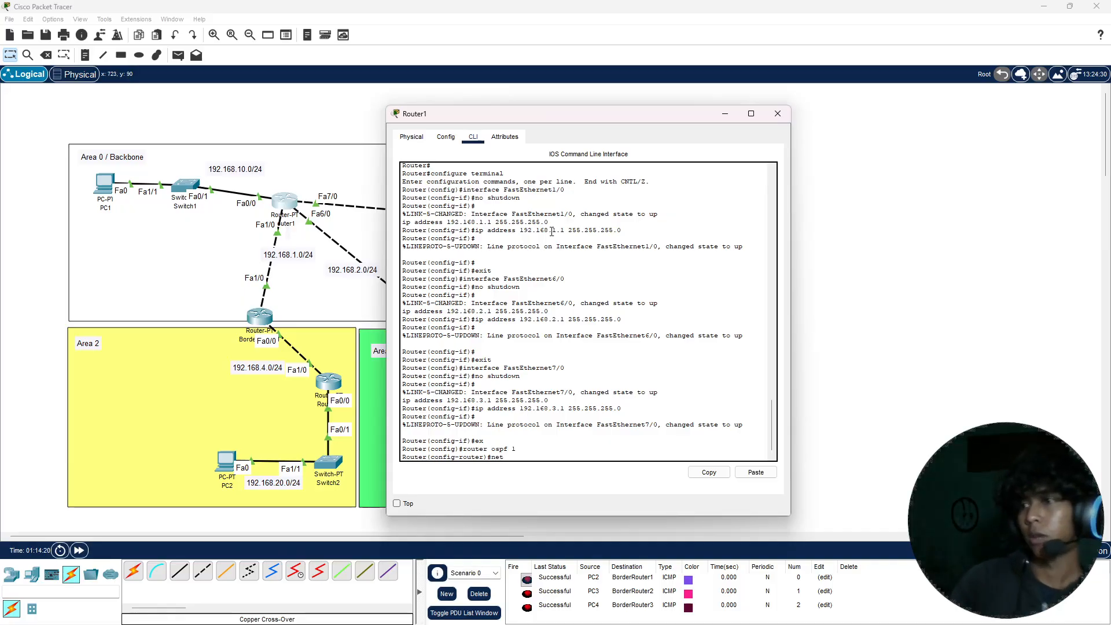
text(192.168)
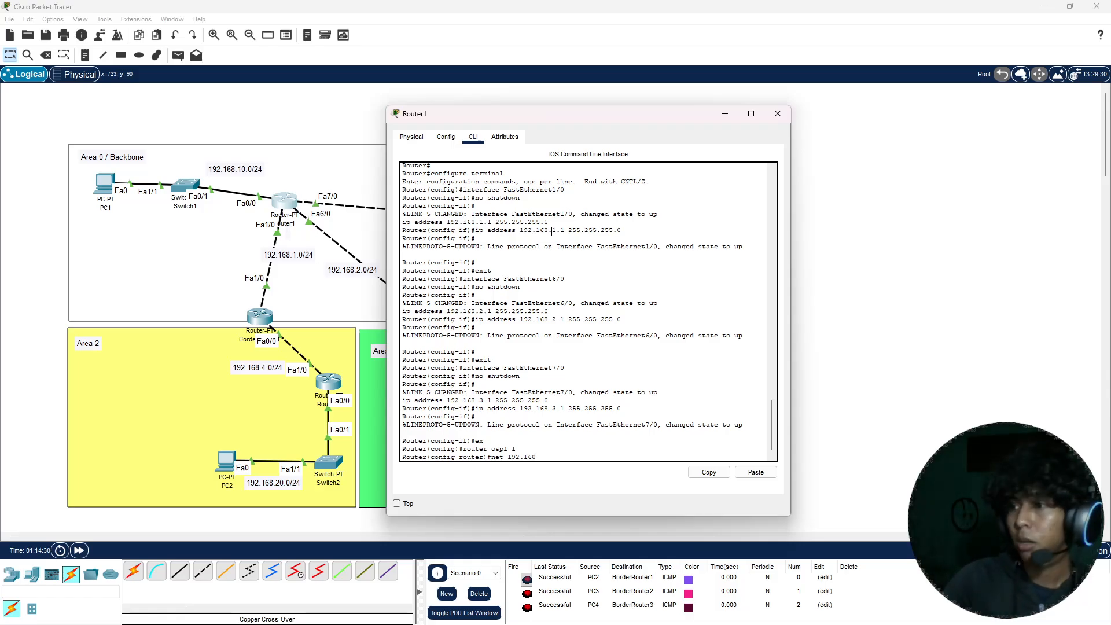
text(.1.)
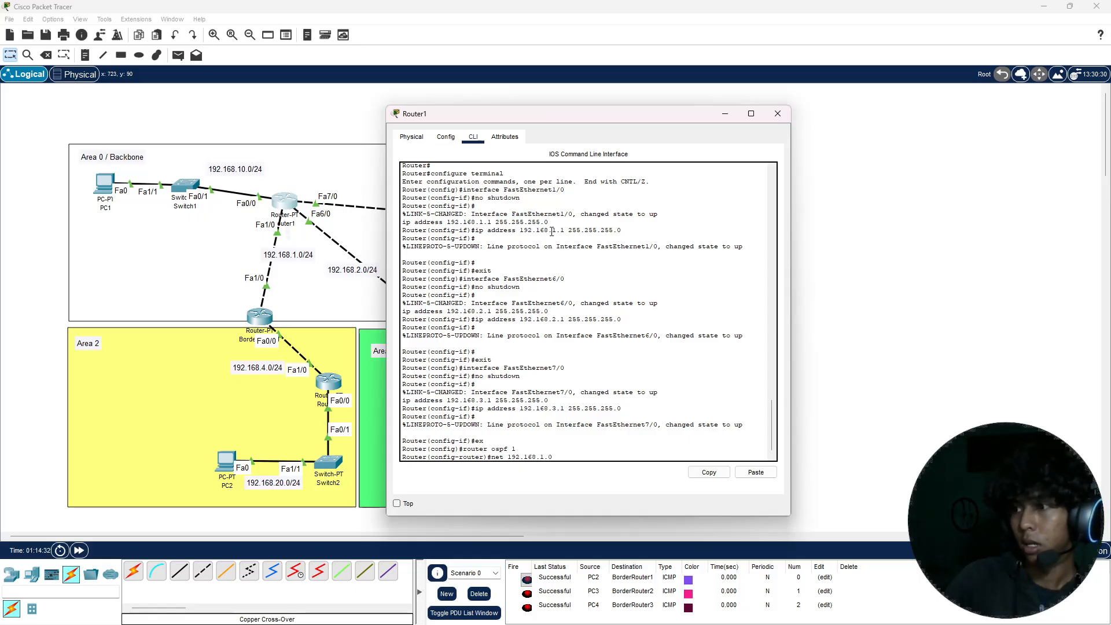
text(0 0.0.)
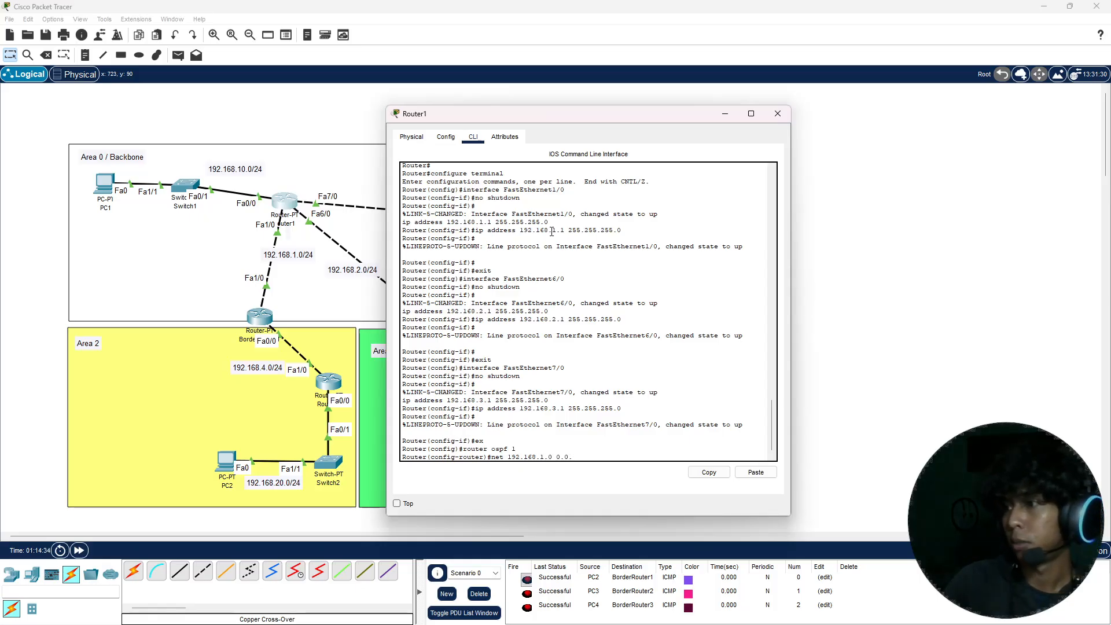
text(0.)
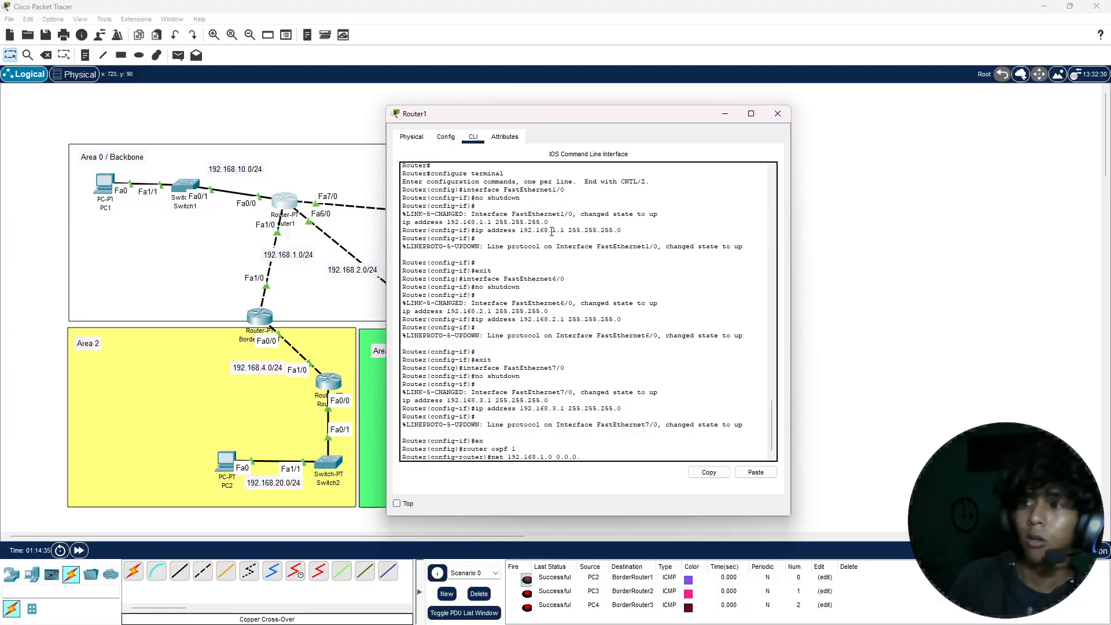
text(255)
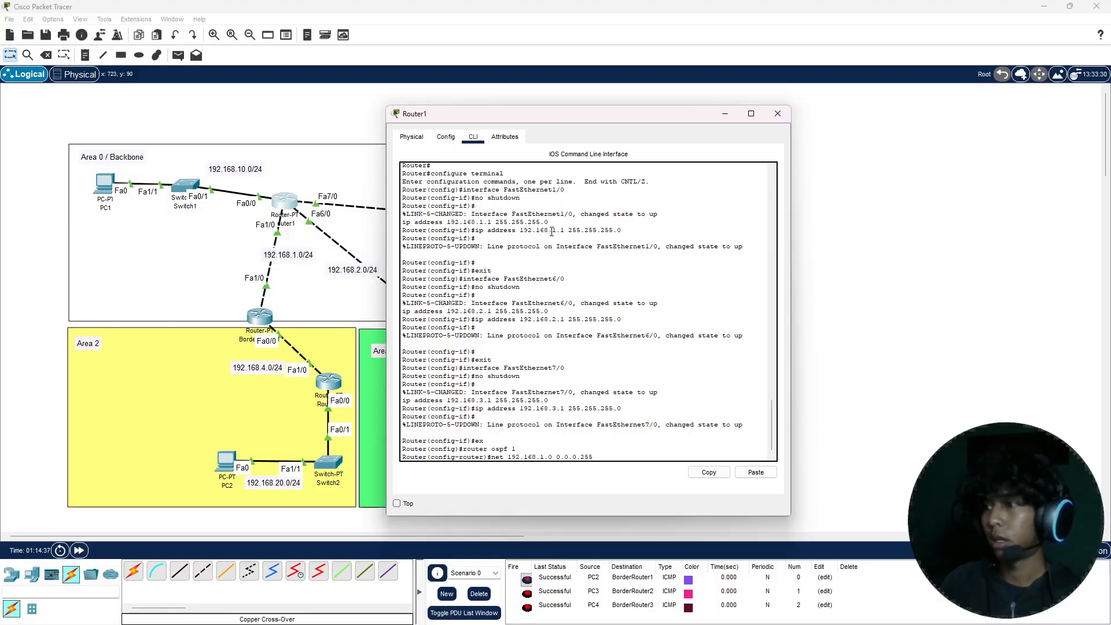
text( area 0)
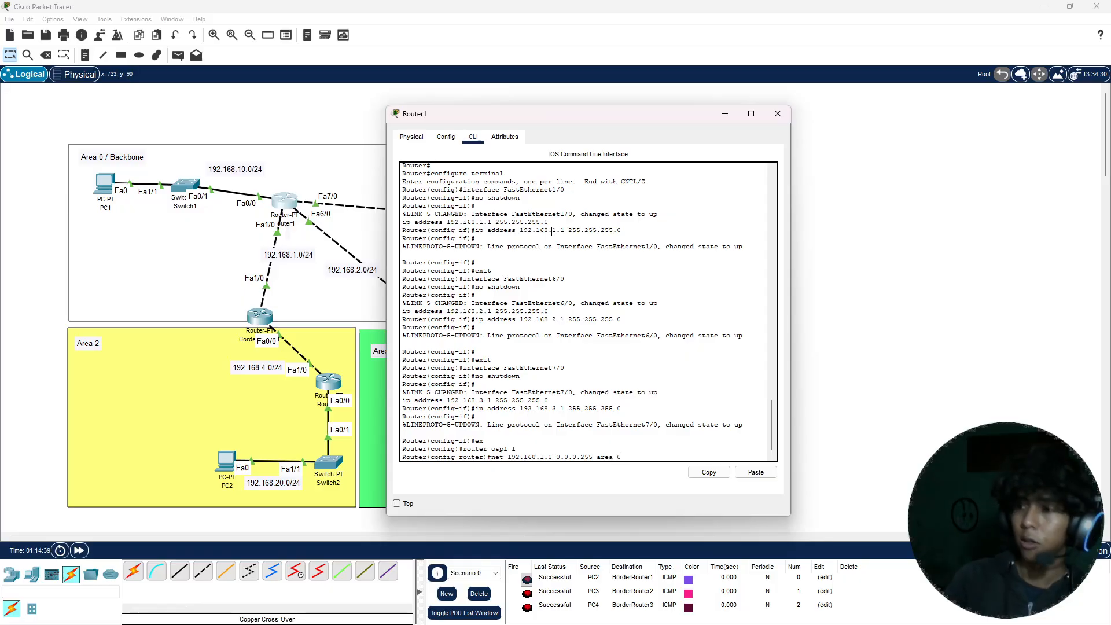
key(Return)
Step: Advertise network 192.168.2.0 with wildcard mask 0.0.0.255 in area 0 in Router1's OSPF process
key(Up)
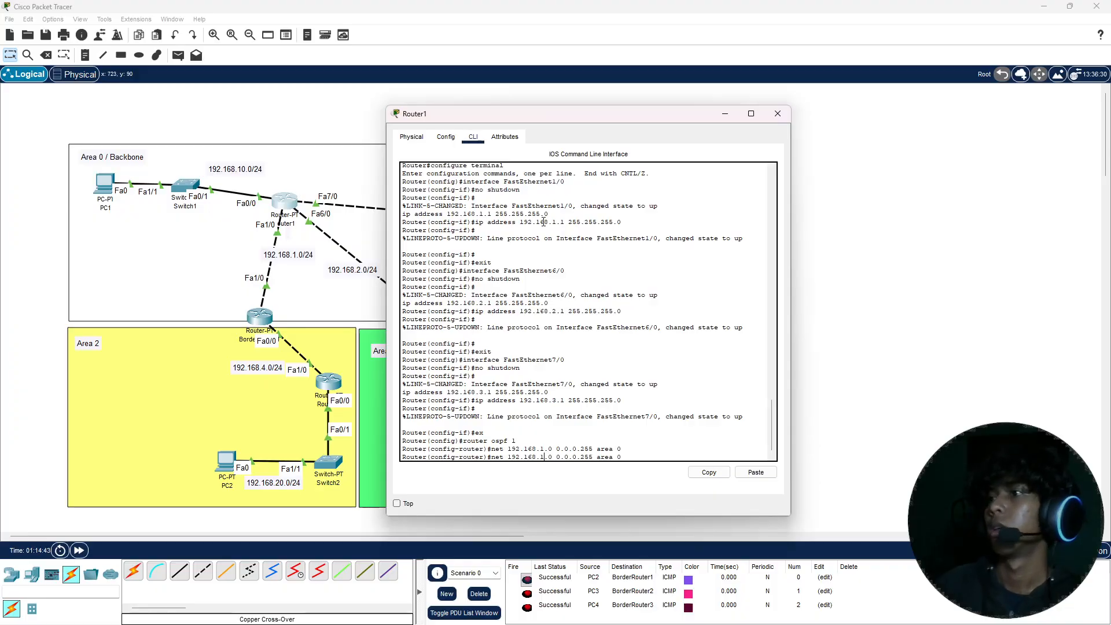
drag(516, 113, 760, 117)
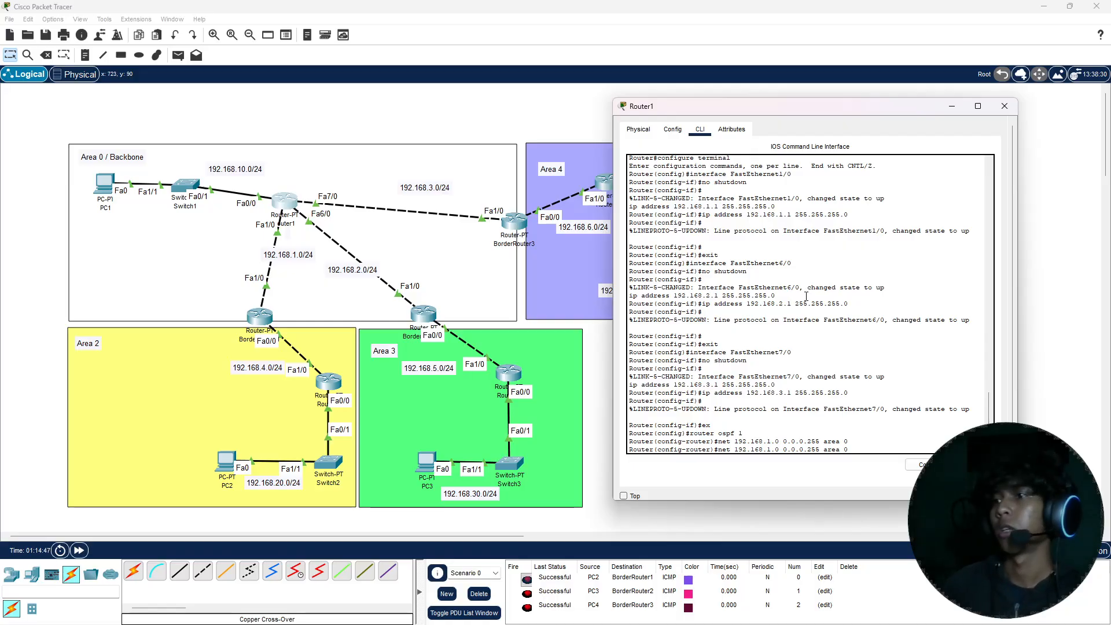
key(BackSpace)
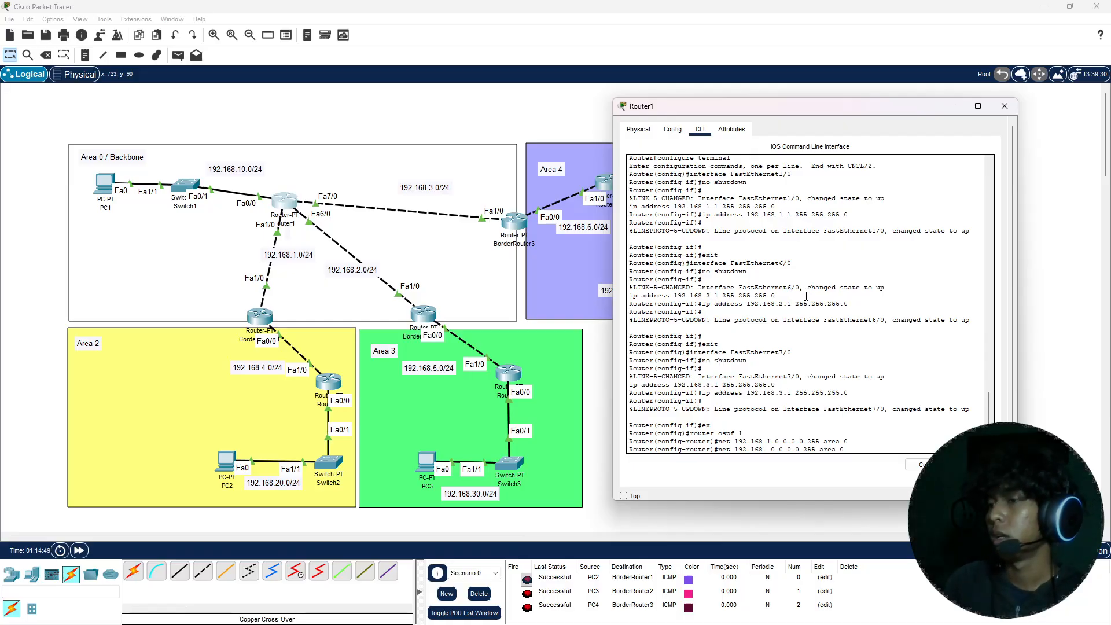
text(3)
key(BackSpace)
text(2)
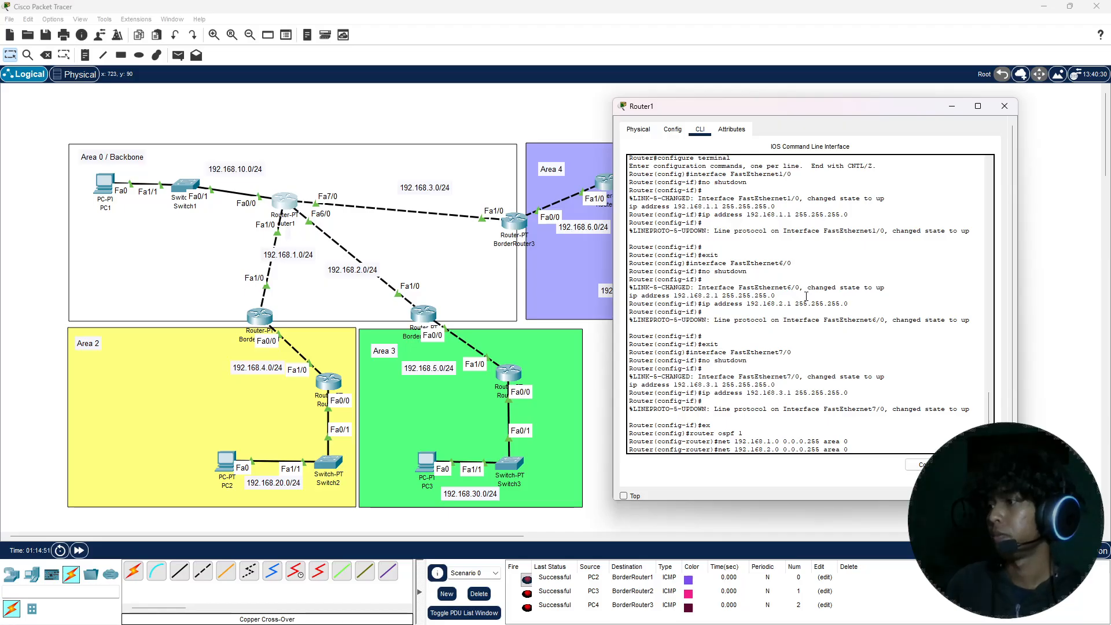
key(Return)
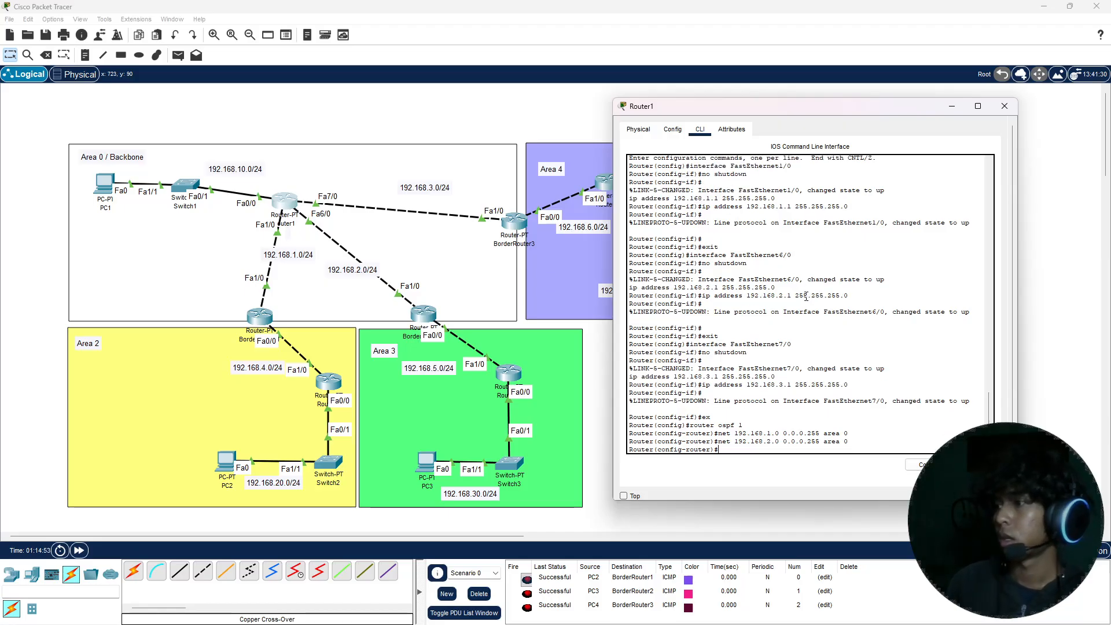
Step: Advertise network 192.168.3.0 with wildcard mask 0.0.0.255 in area 0 in Router1's OSPF process
key(Up)
key(Left)
key(Left)
key(Left)
key(Left)
key(Left)
key(Left)
key(Left)
key(Left)
key(Left)
key(Left)
key(Left)
key(Left)
key(Left)
key(Left)
key(Left)
key(Left)
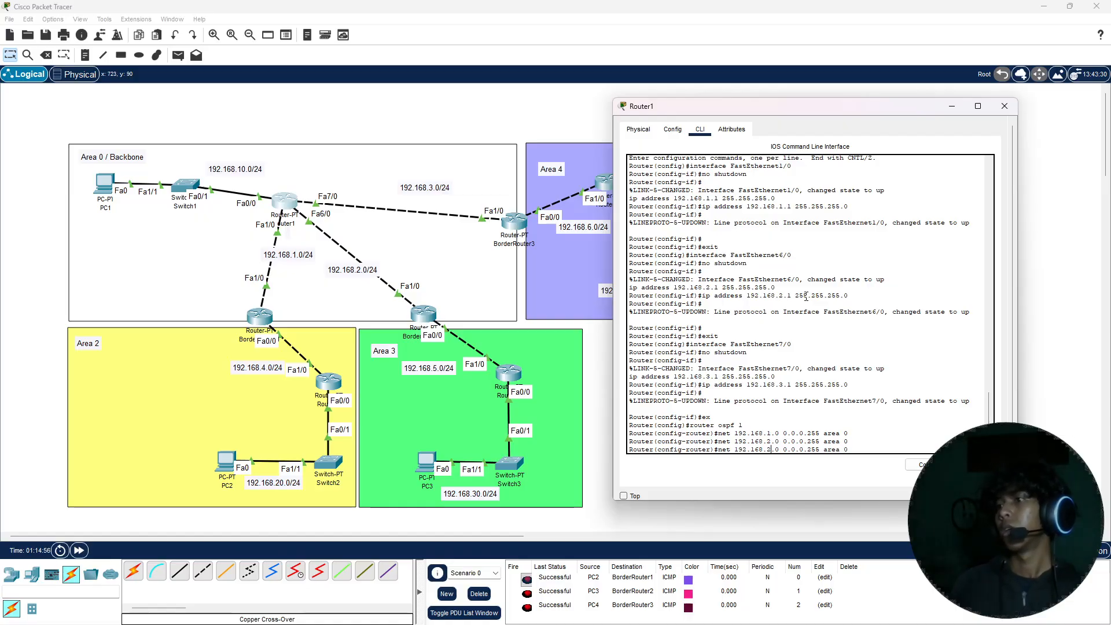
key(Left)
key(Left)
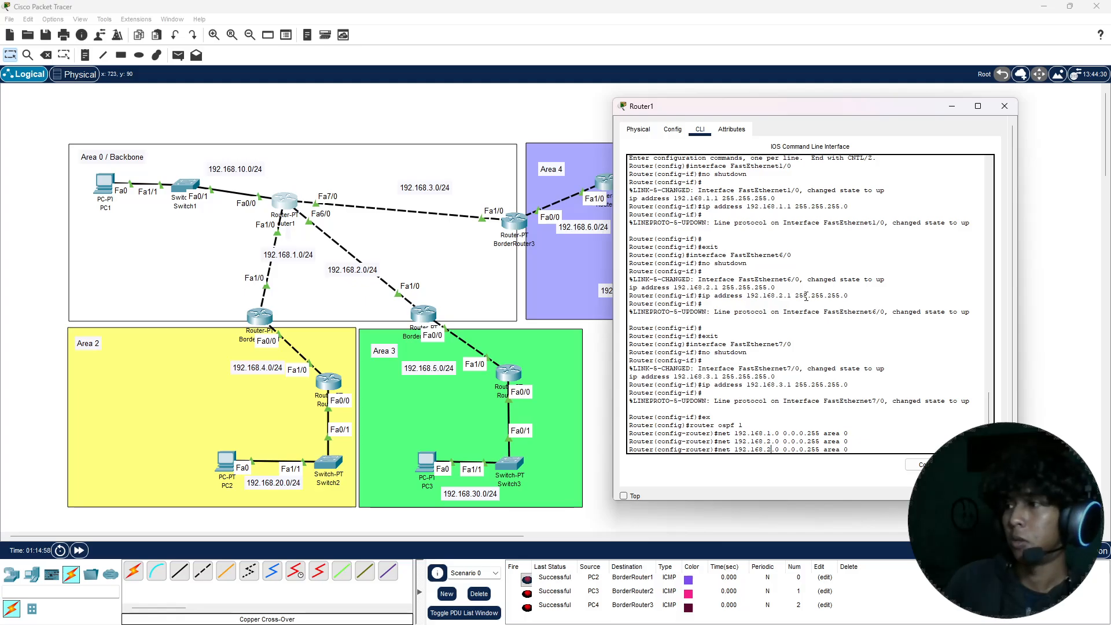
key(BackSpace)
text(3)
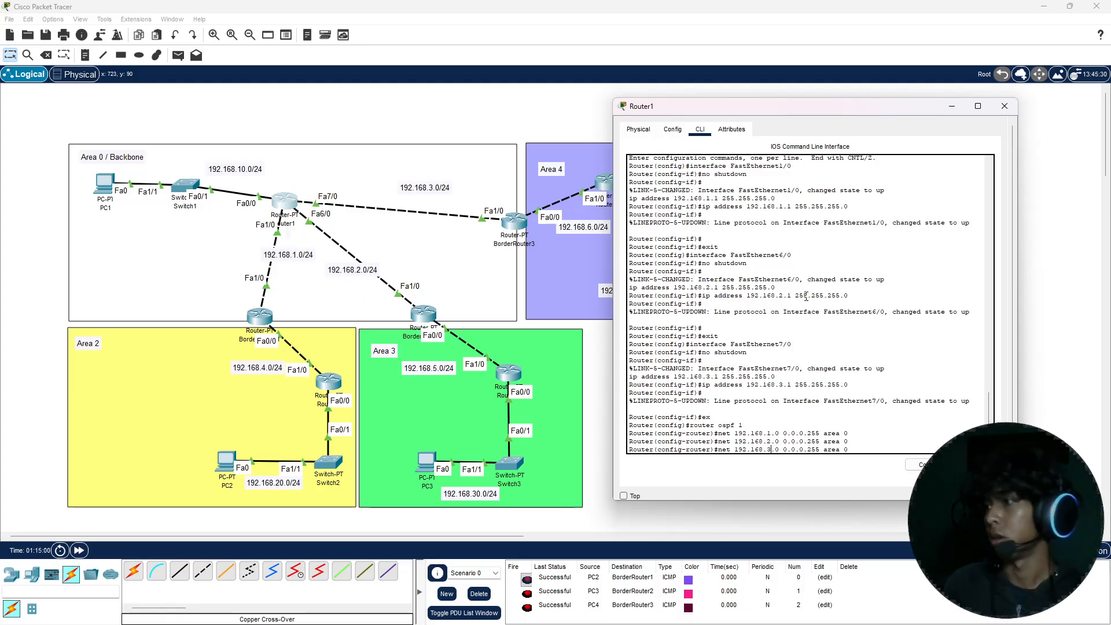
key(Return)
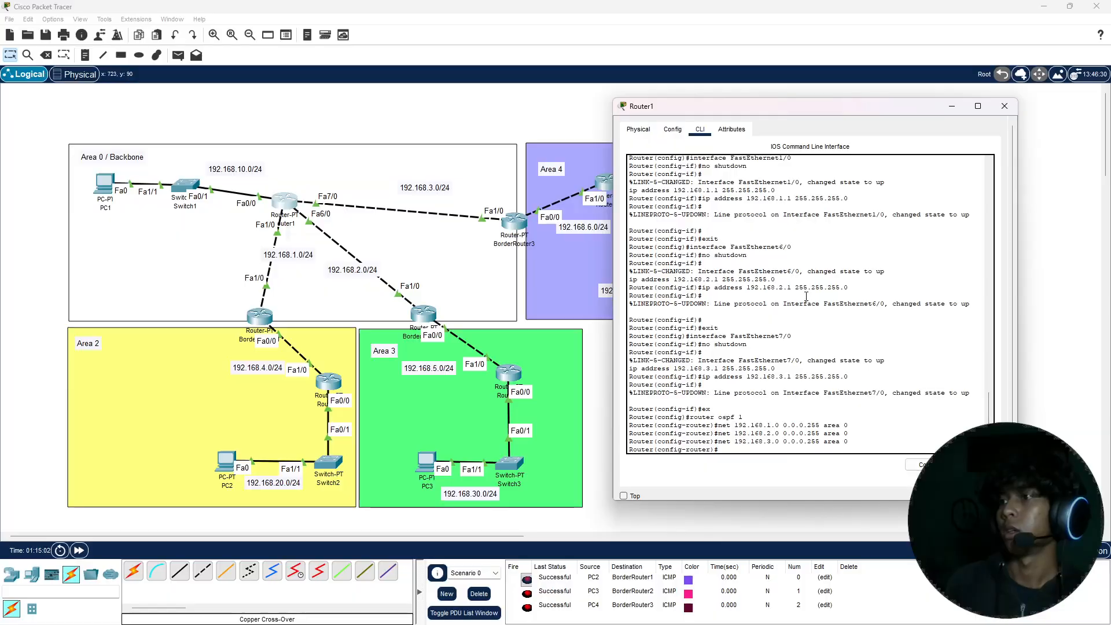
Step: Exit Router1's configuration mode, save its running configuration with the write command, and close the router's window
key(ctrl+z)
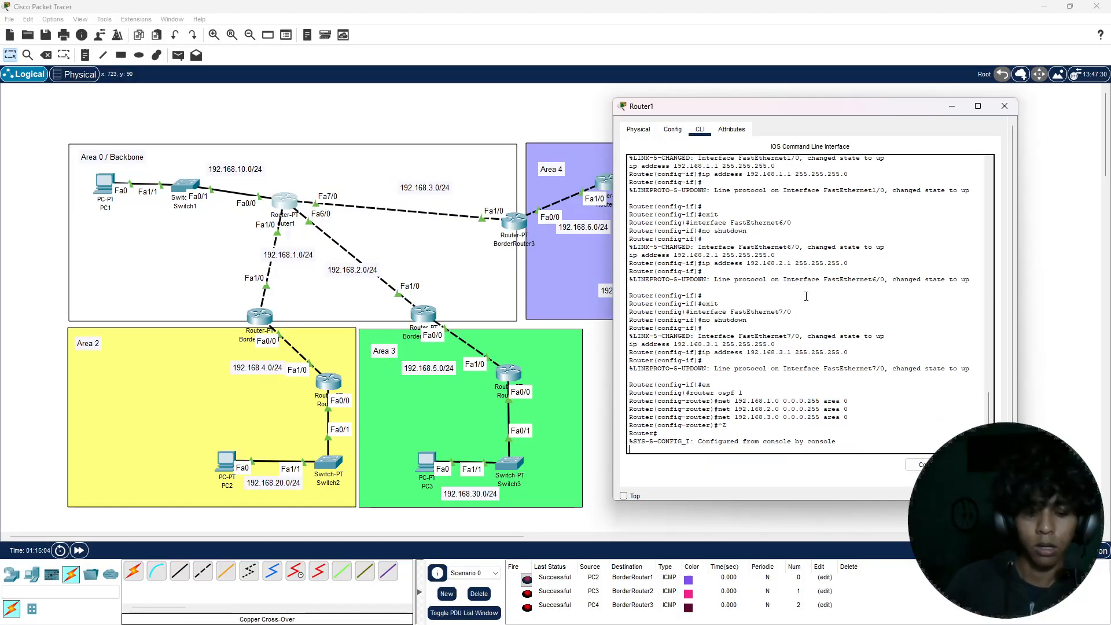
text(write)
key(Return)
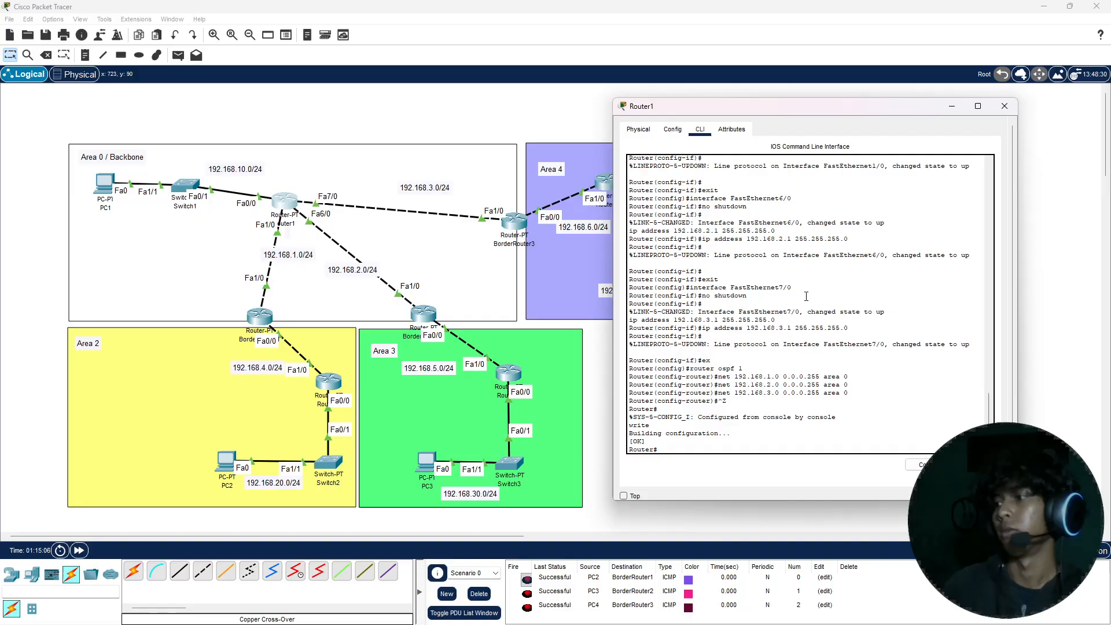
click(1005, 106)
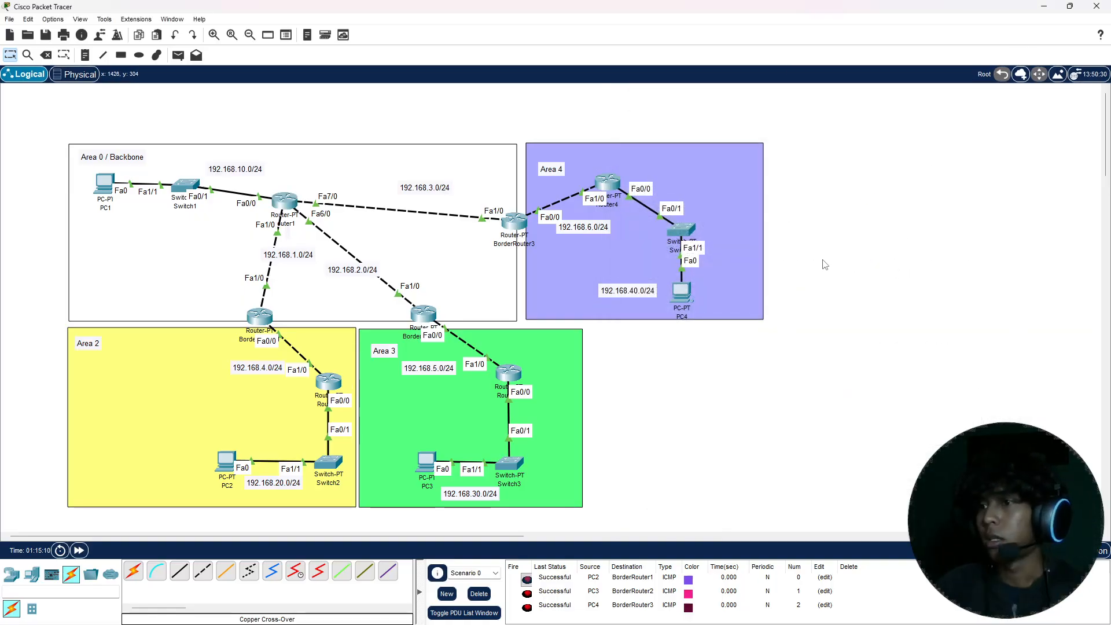
Step: Leave interface configuration on BorderRouter1's command line and enter OSPF routing process 1
click(266, 323)
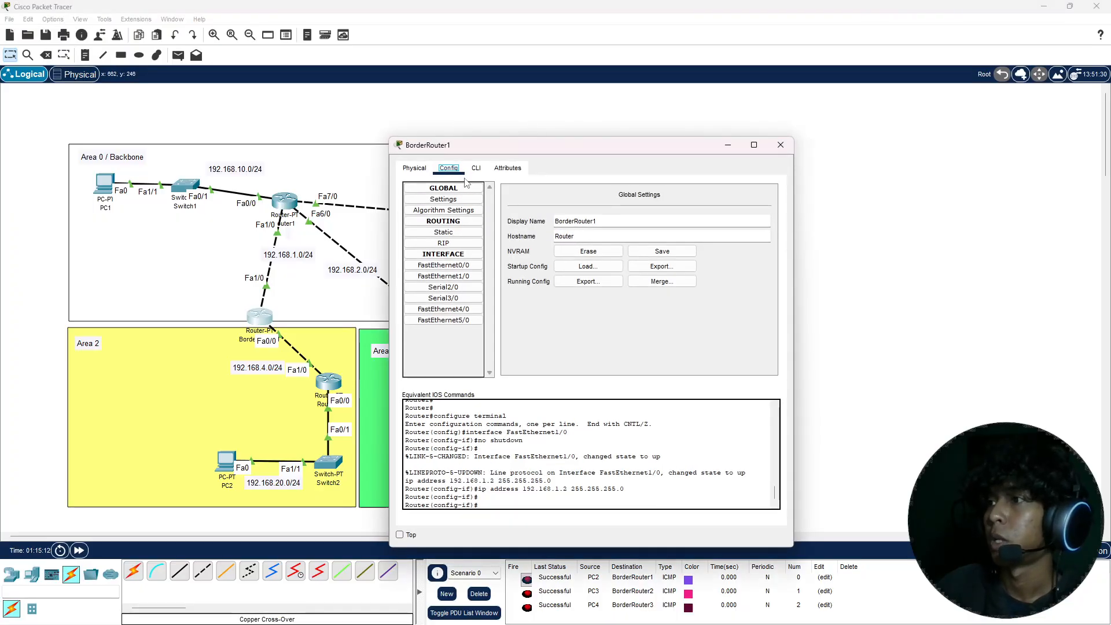
drag(499, 143, 620, 143)
click(565, 160)
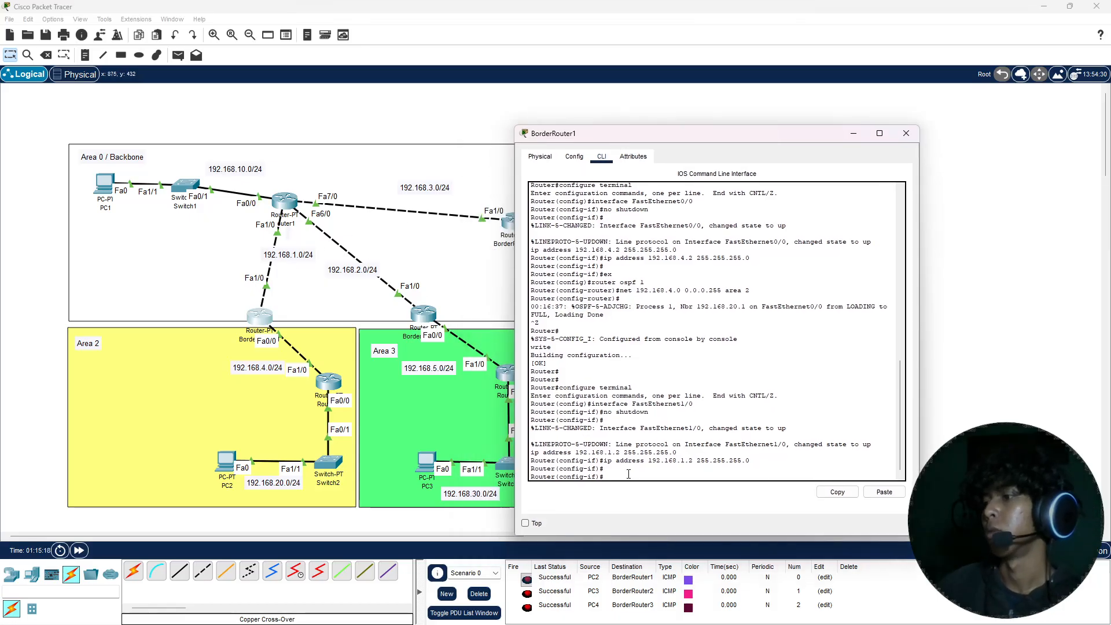
text(ex)
key(Return)
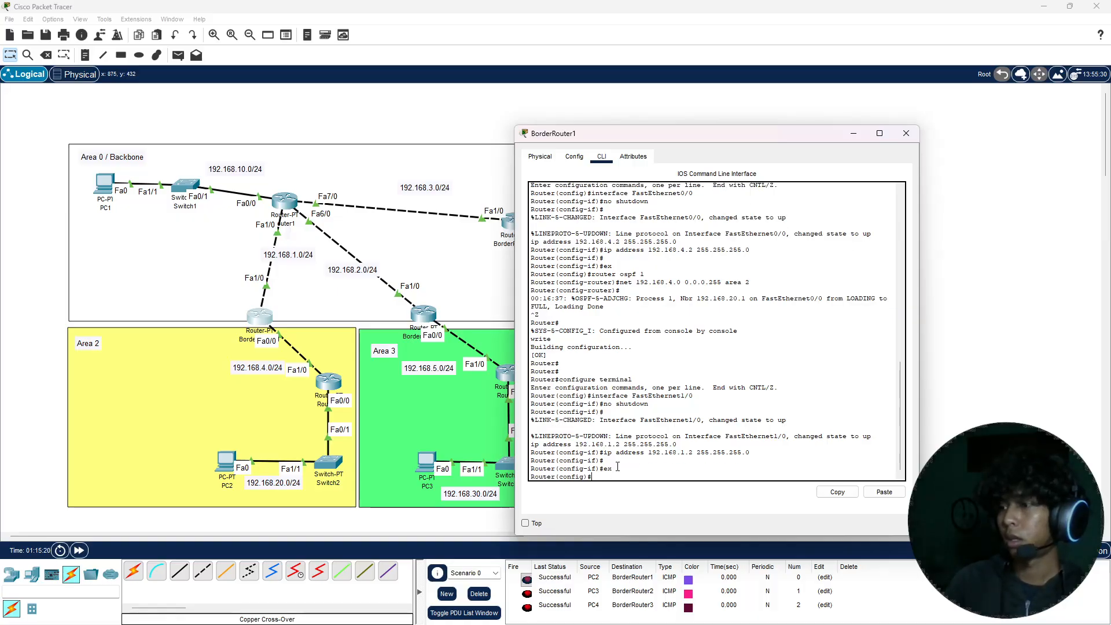
text(router o)
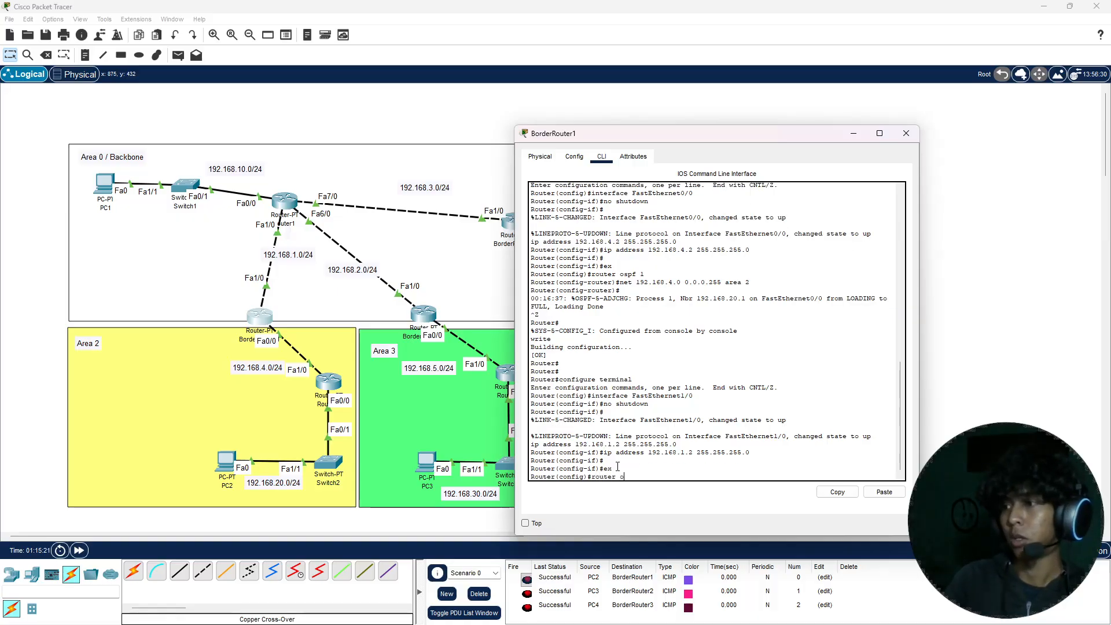
text(spf 1)
key(Return)
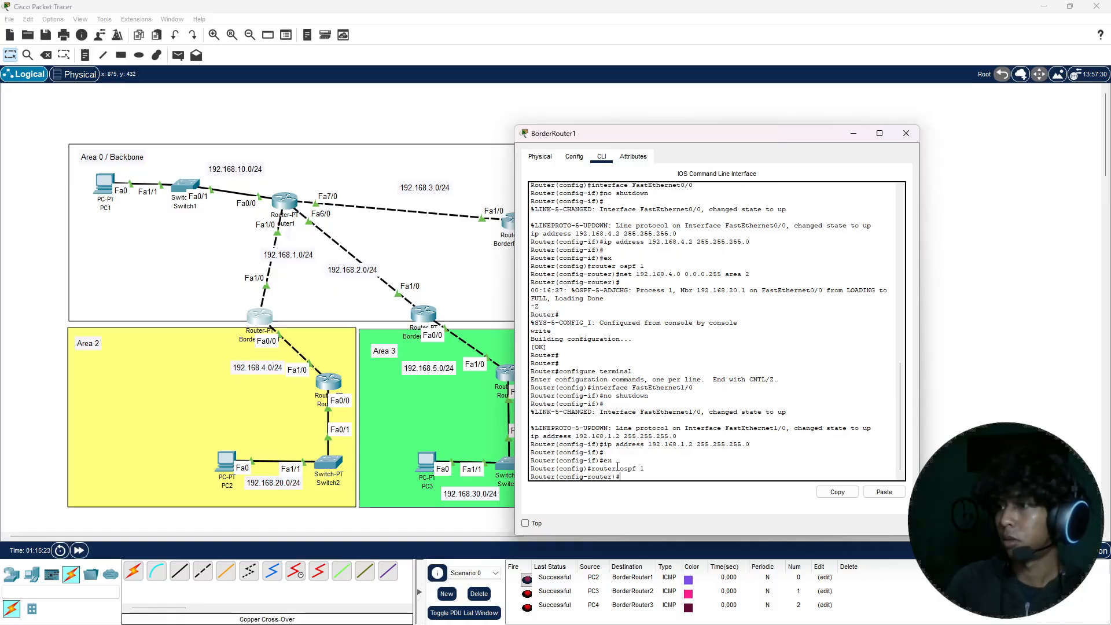
Step: Advertise network 192.168.1.0 with wildcard mask 0.0.0.255 in area 0 in BorderRouter1's OSPF process
text(net 192)
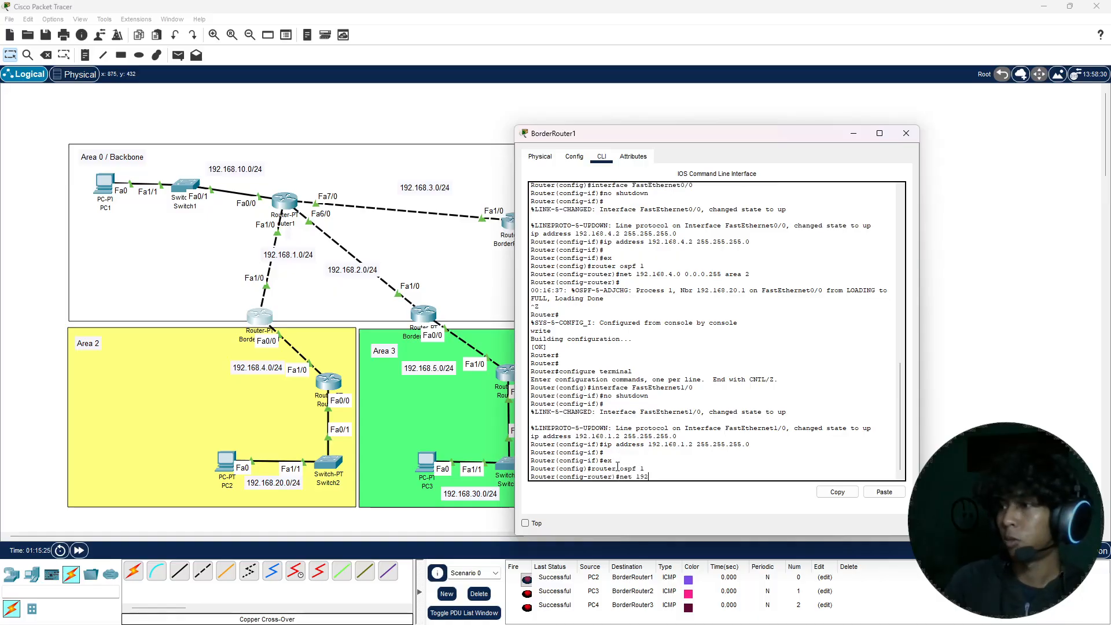
text(.168.1.)
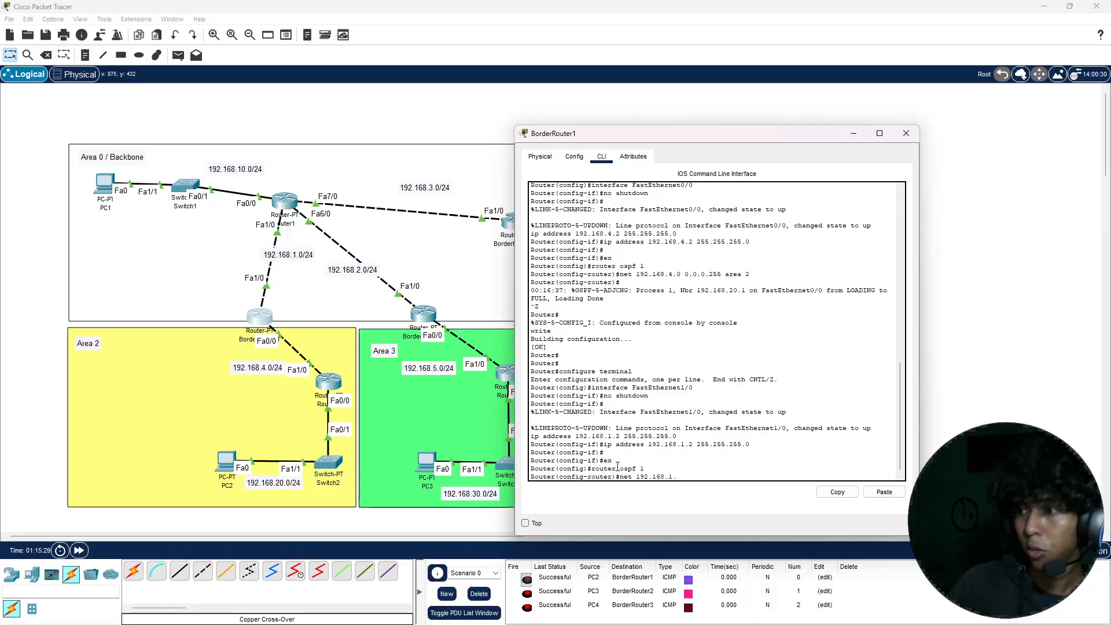
text(0 a)
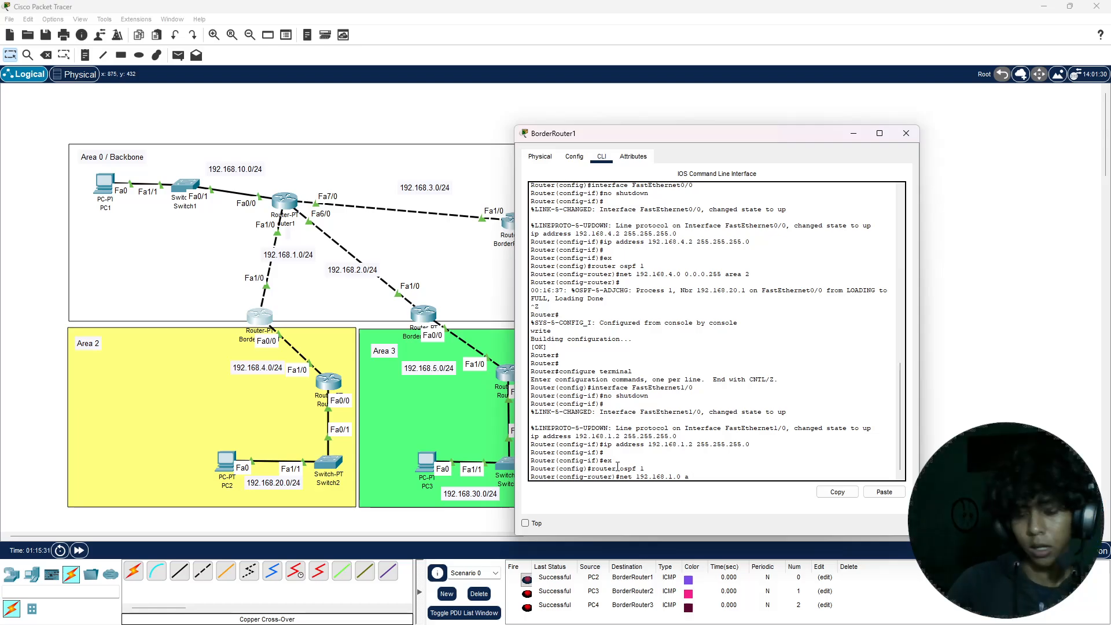
text(rea)
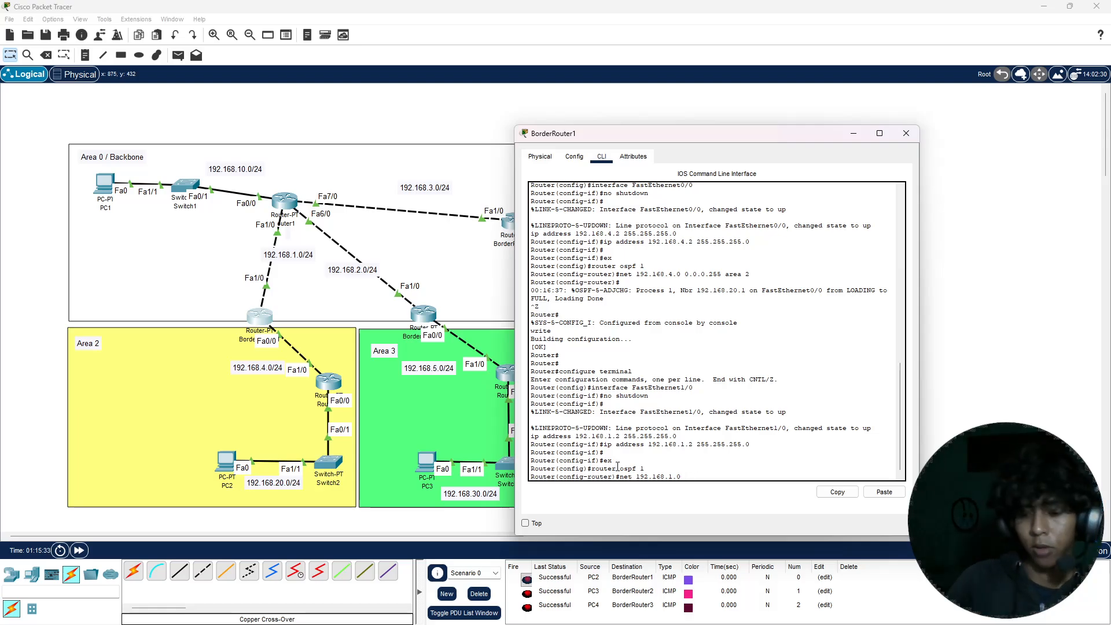
text(0.)
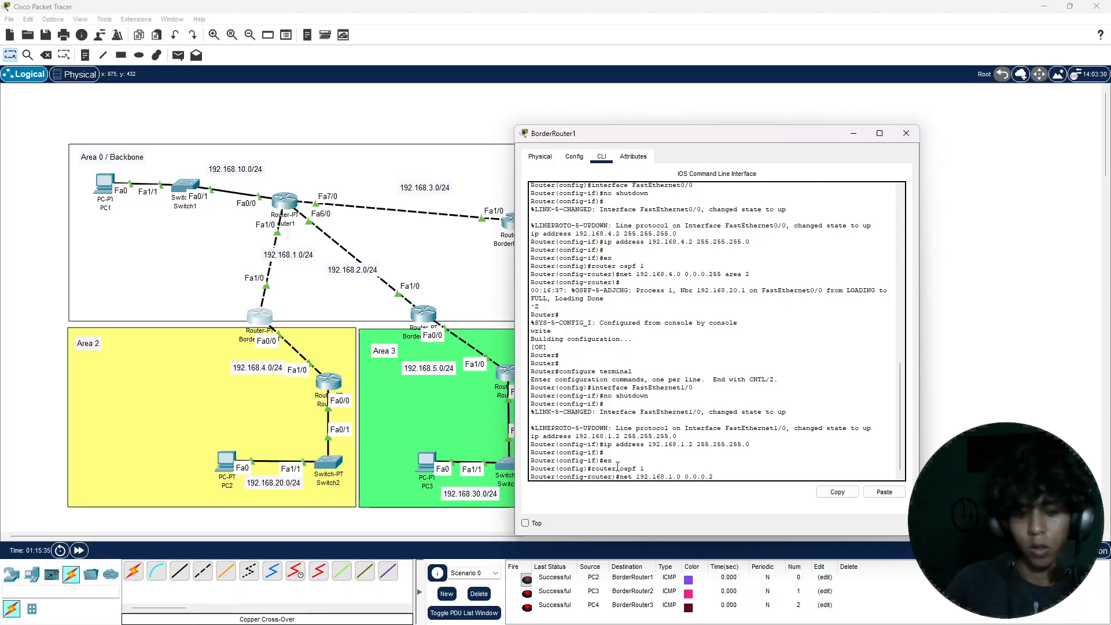
text(0.255 area)
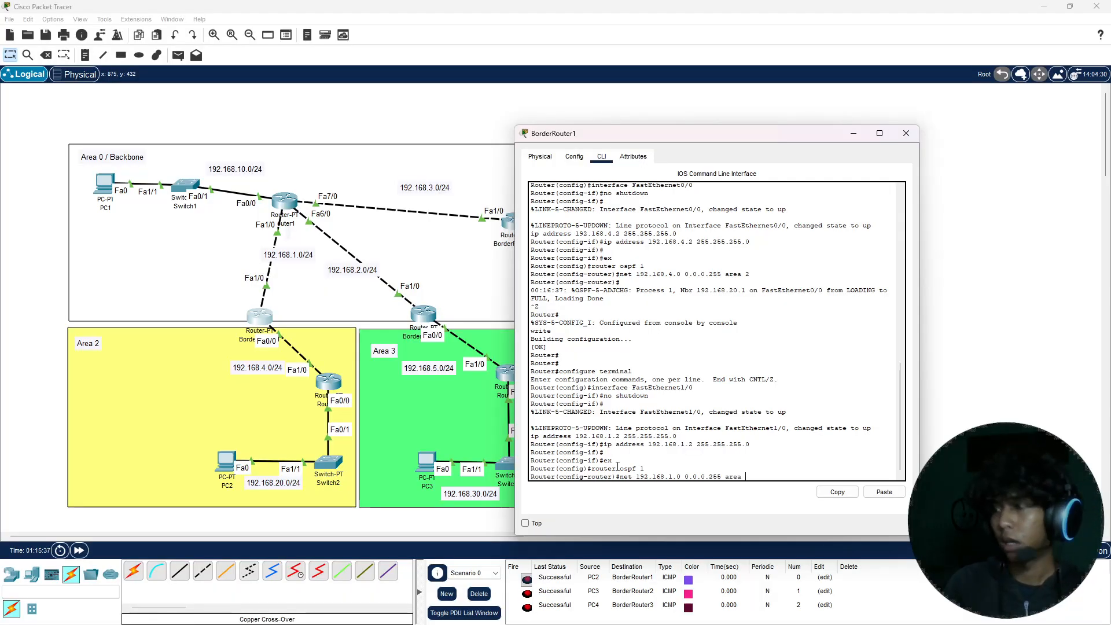
text( 0)
key(Return)
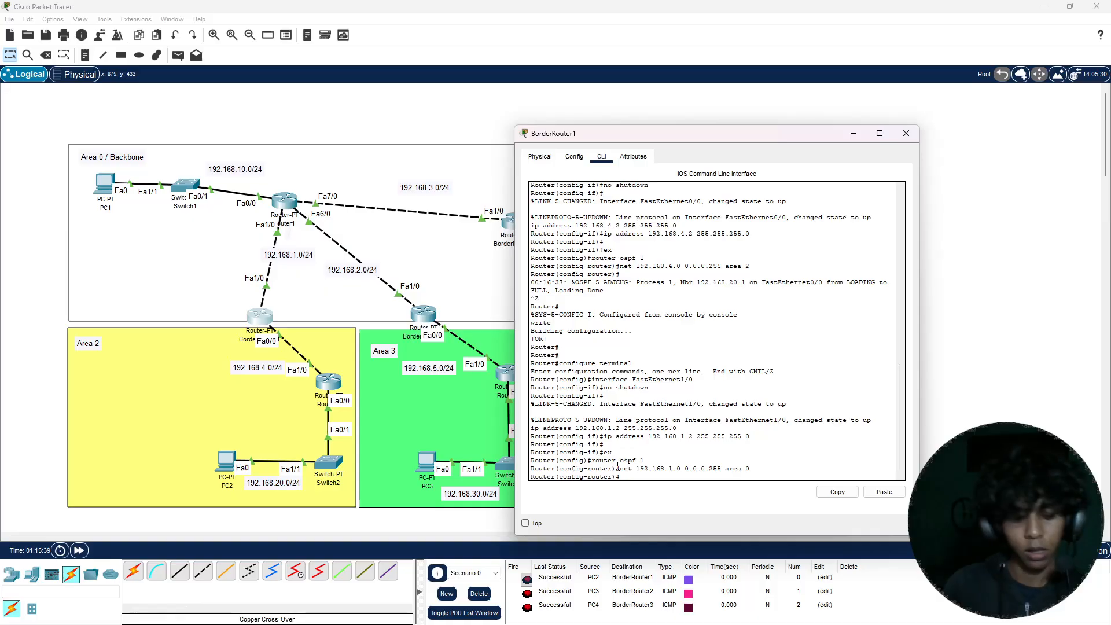
Step: Exit BorderRouter1's configuration mode, save its running configuration with the write command, and close the router's window
key(ctrl+z)
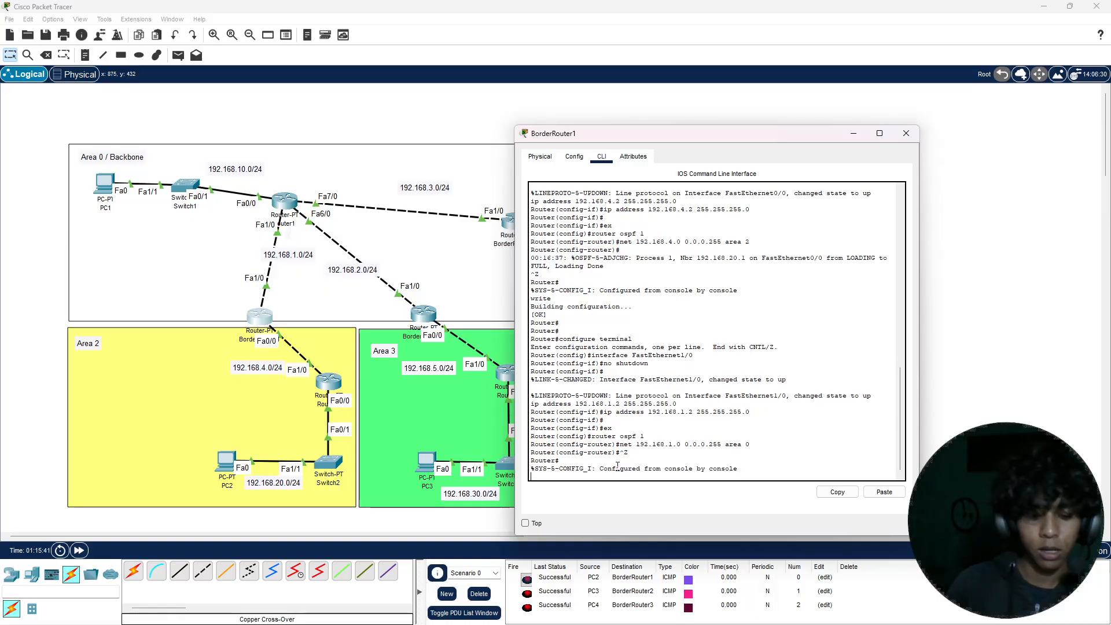
text(write)
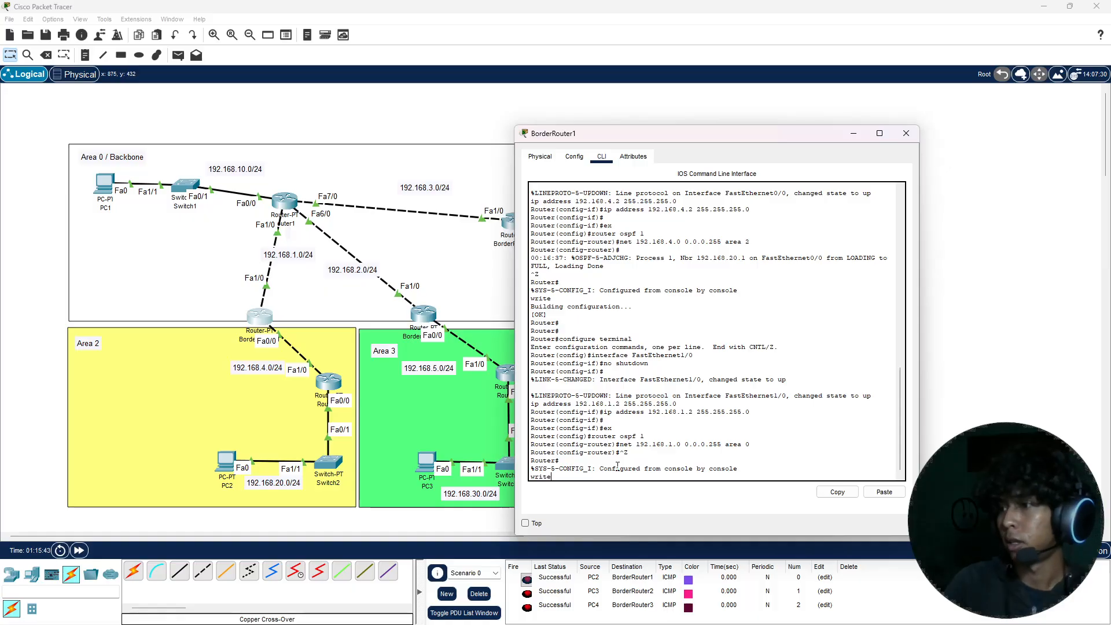
key(Return)
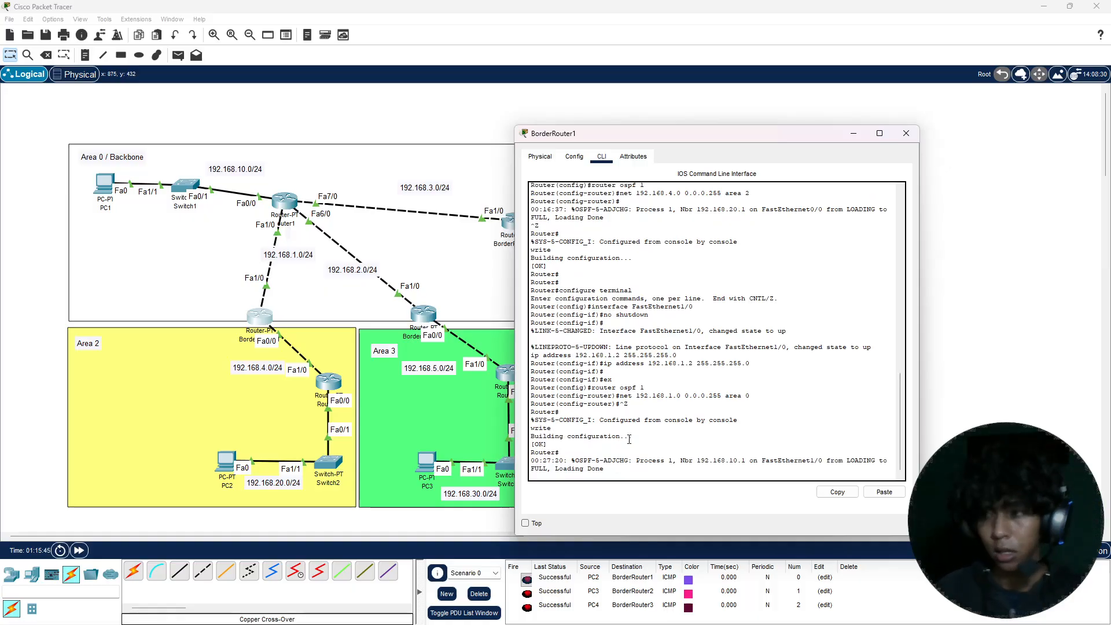
click(906, 133)
Step: Leave interface configuration on BorderRouter2's command line and enter OSPF routing process 1
click(431, 324)
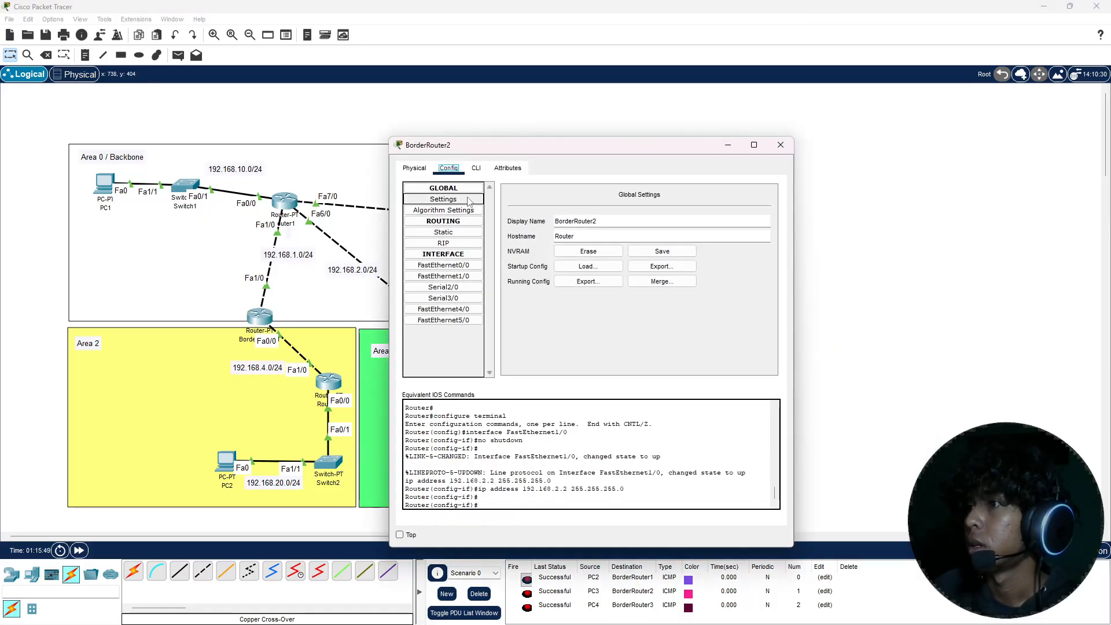
click(476, 168)
drag(519, 153, 681, 154)
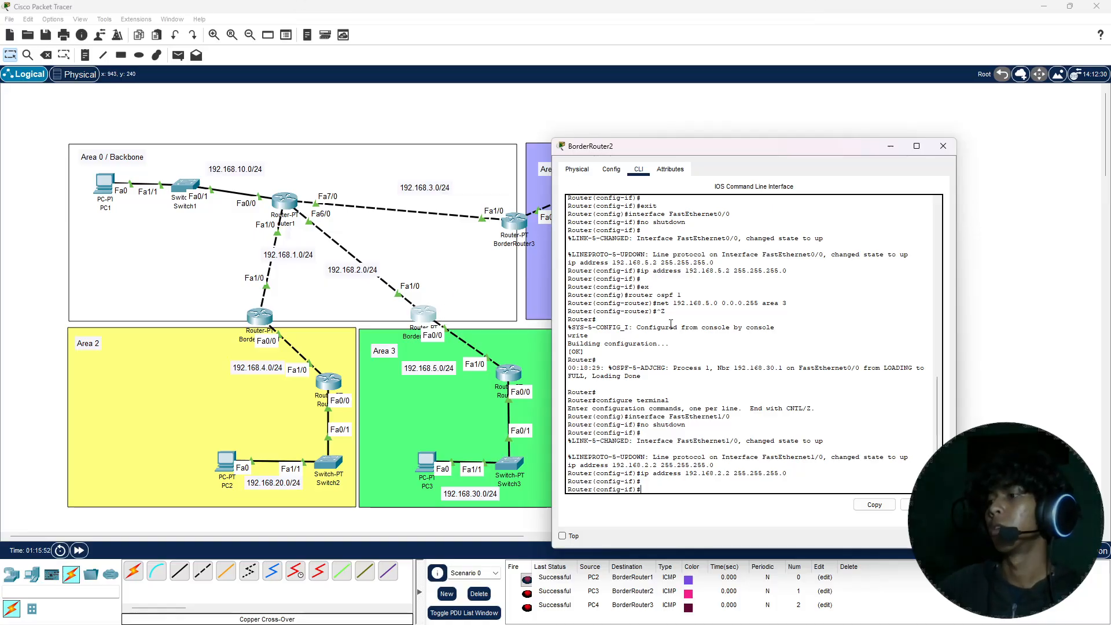
text(ex)
key(Return)
text(route)
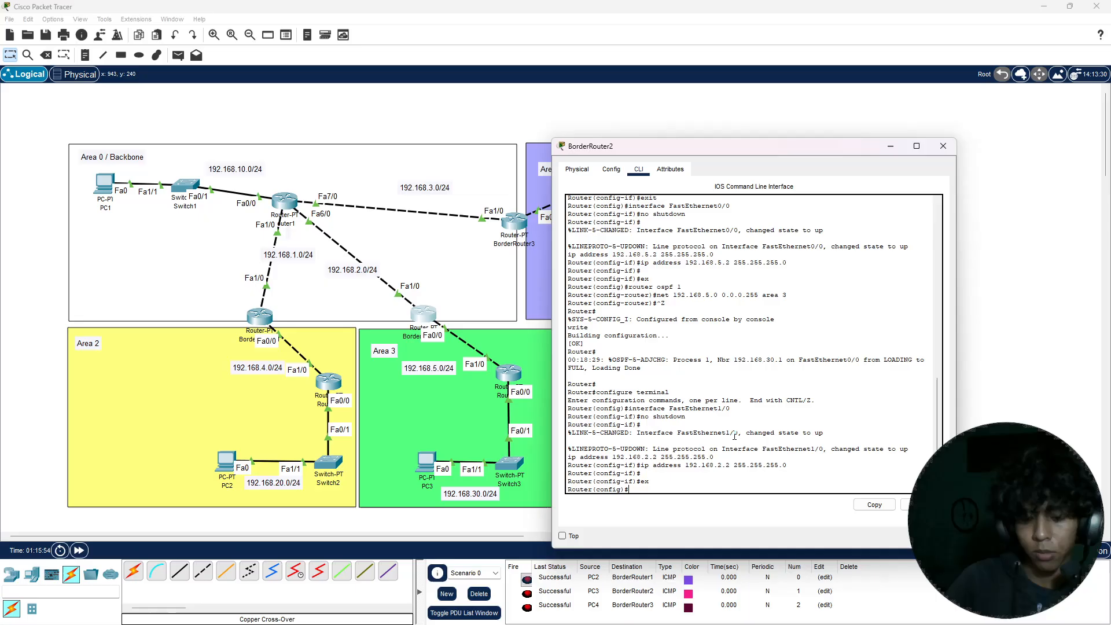
text(r os)
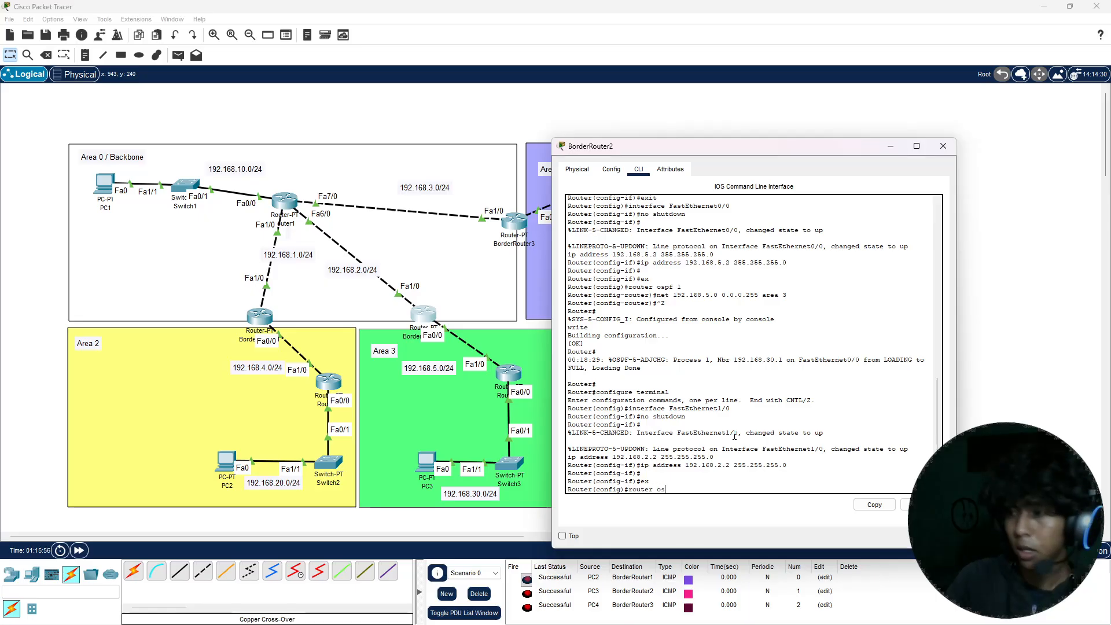
text(pf 1)
key(Return)
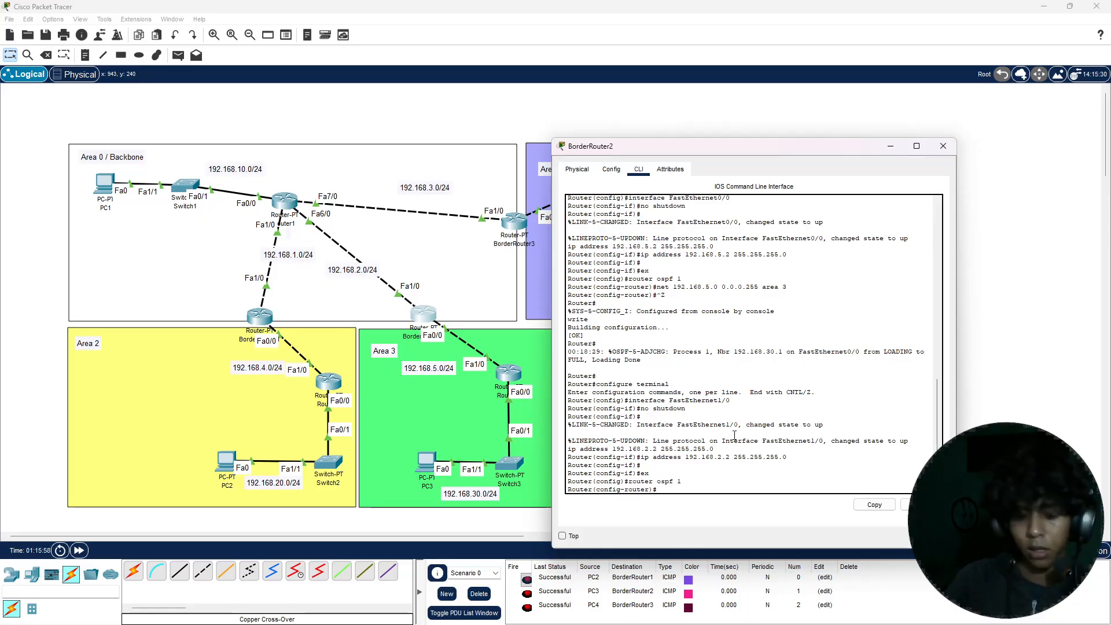
Step: Advertise network 192.168.2.0 with wildcard mask 0.0.0.255 in area 0 in BorderRouter2's OSPF process
text(net)
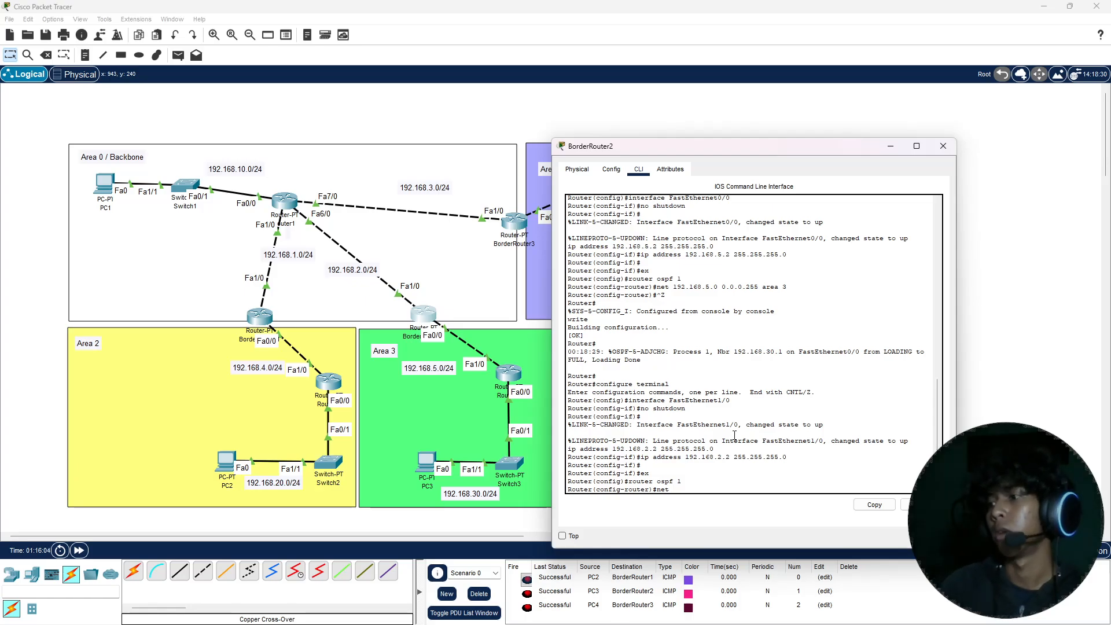
text(192.168.2.0 0.0.)
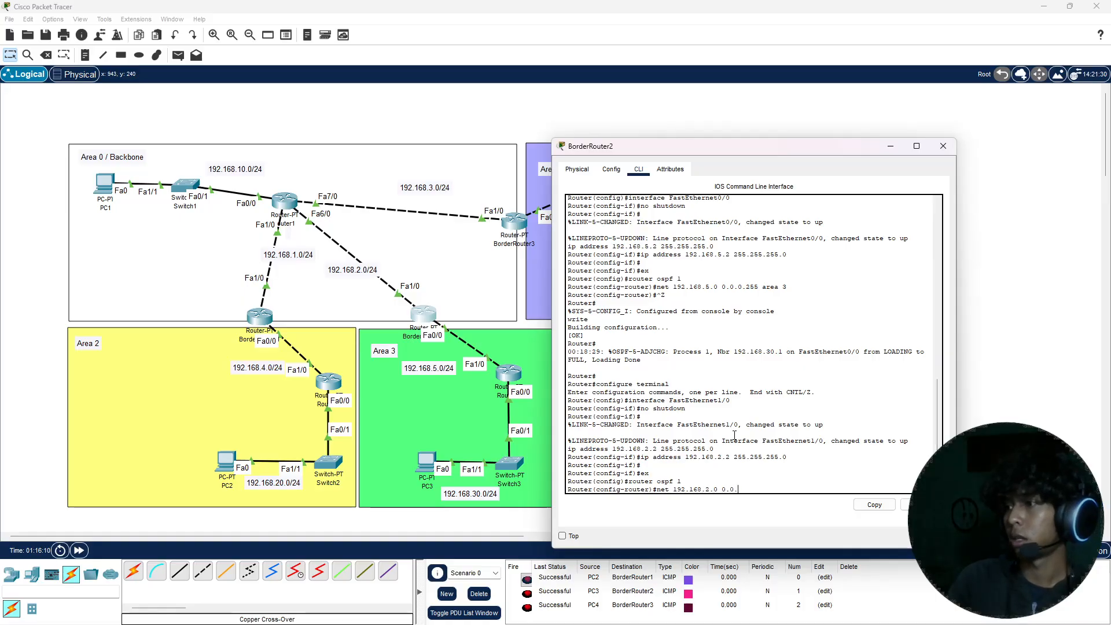
text(0.255)
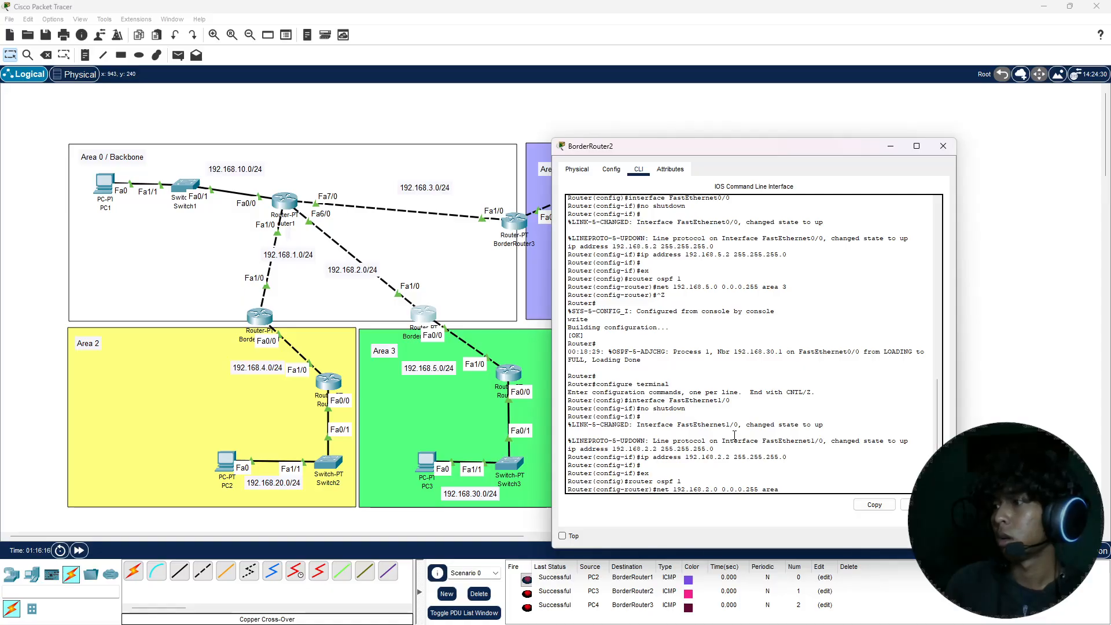
text(area2)
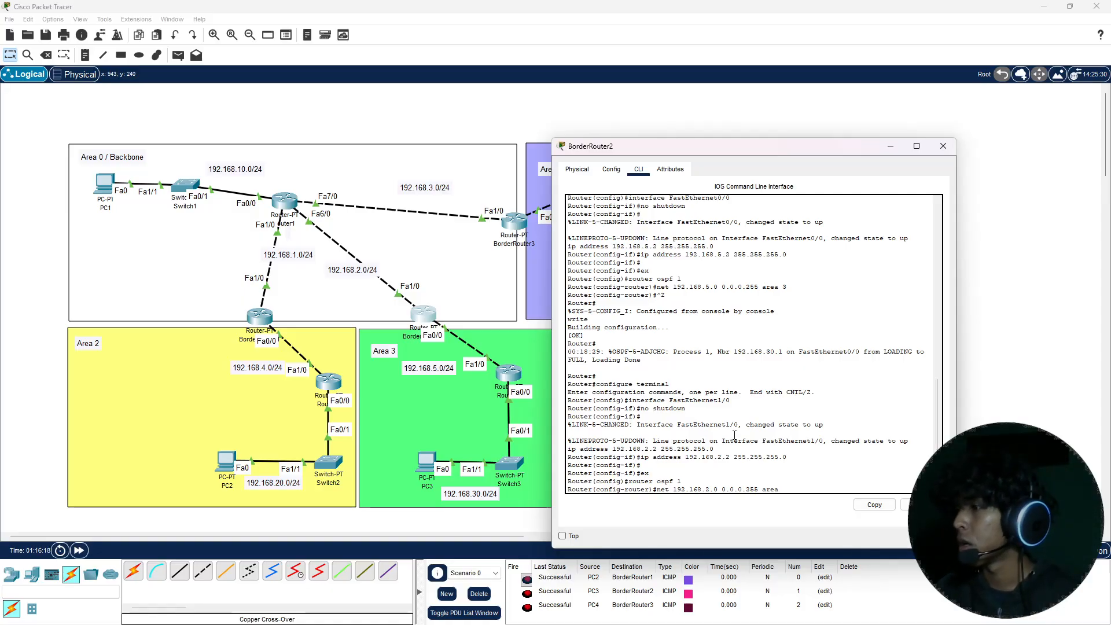
text(0)
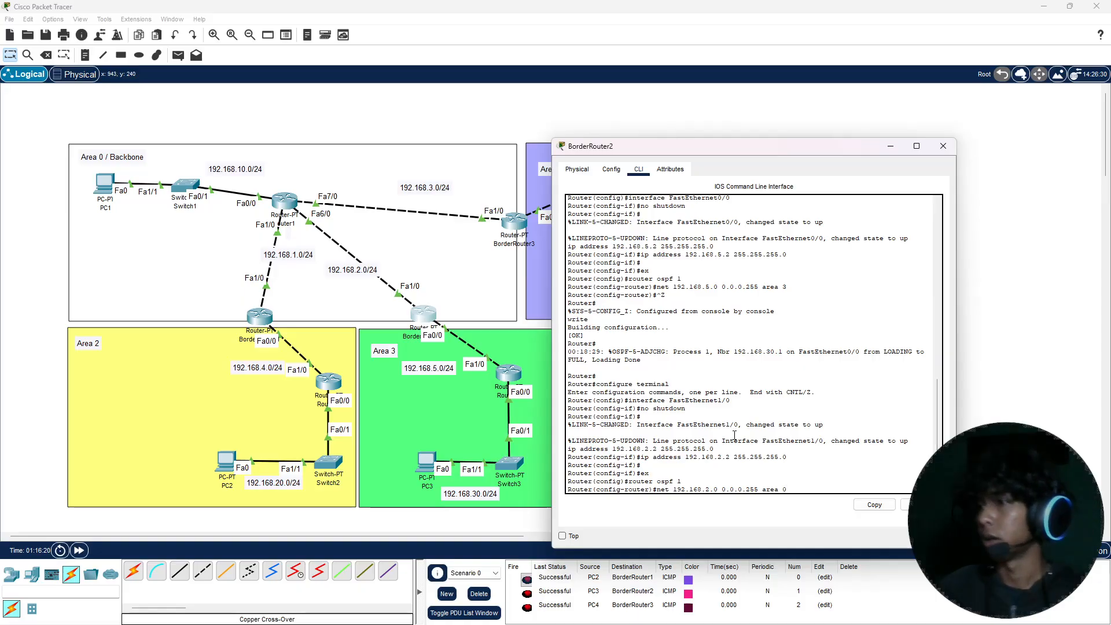
key(Return)
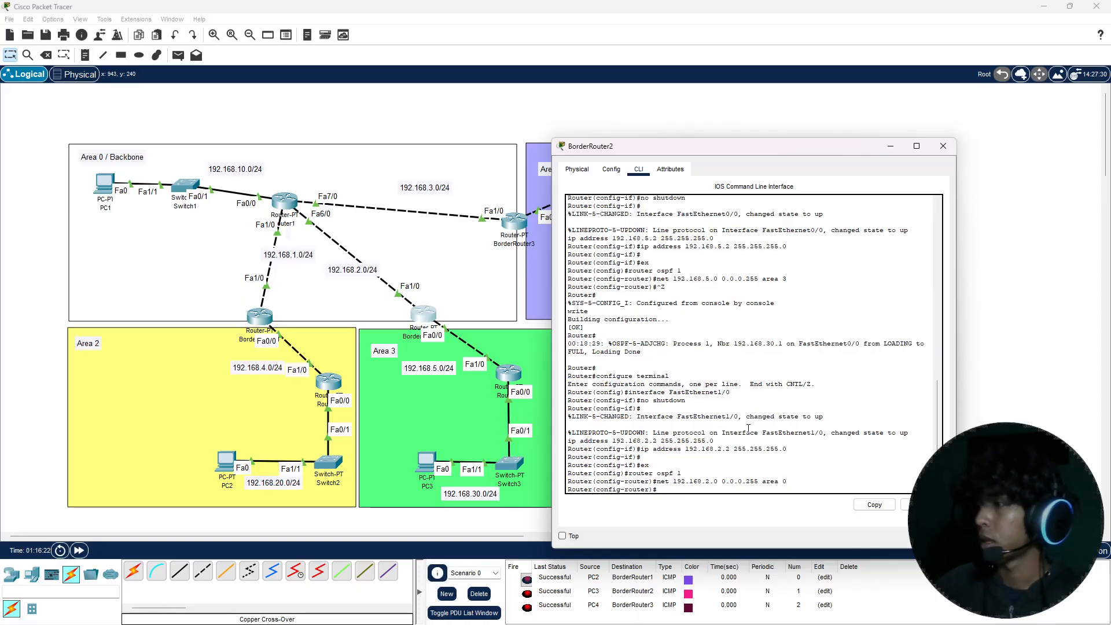
Step: Exit BorderRouter2's configuration mode, save its running configuration with the write command, and close the router's window
key(ctrl+z)
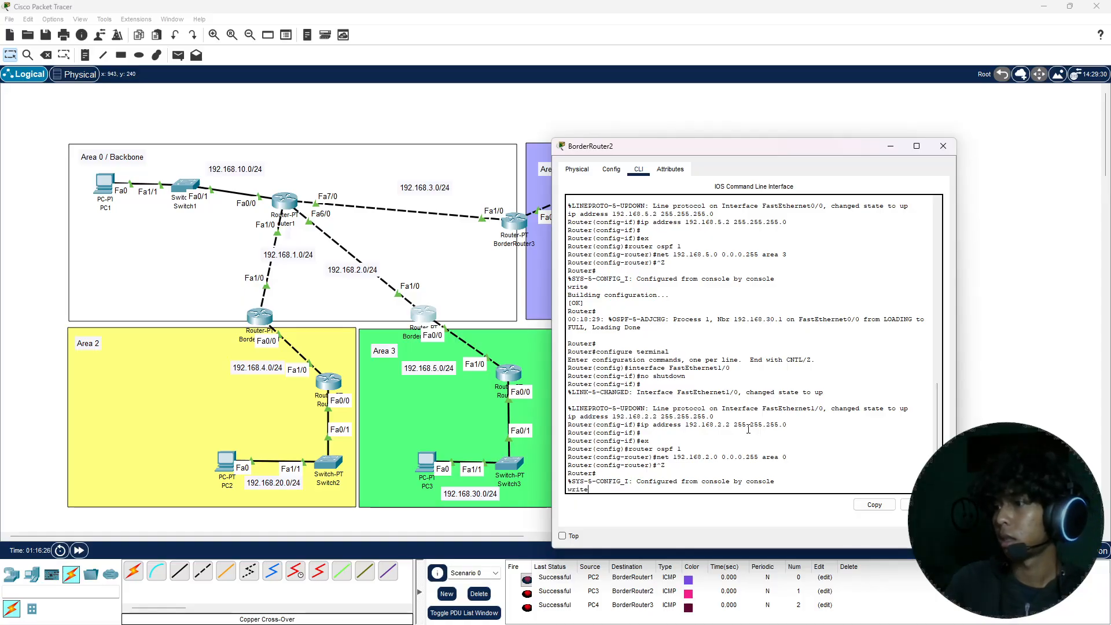
text(write)
key(Return)
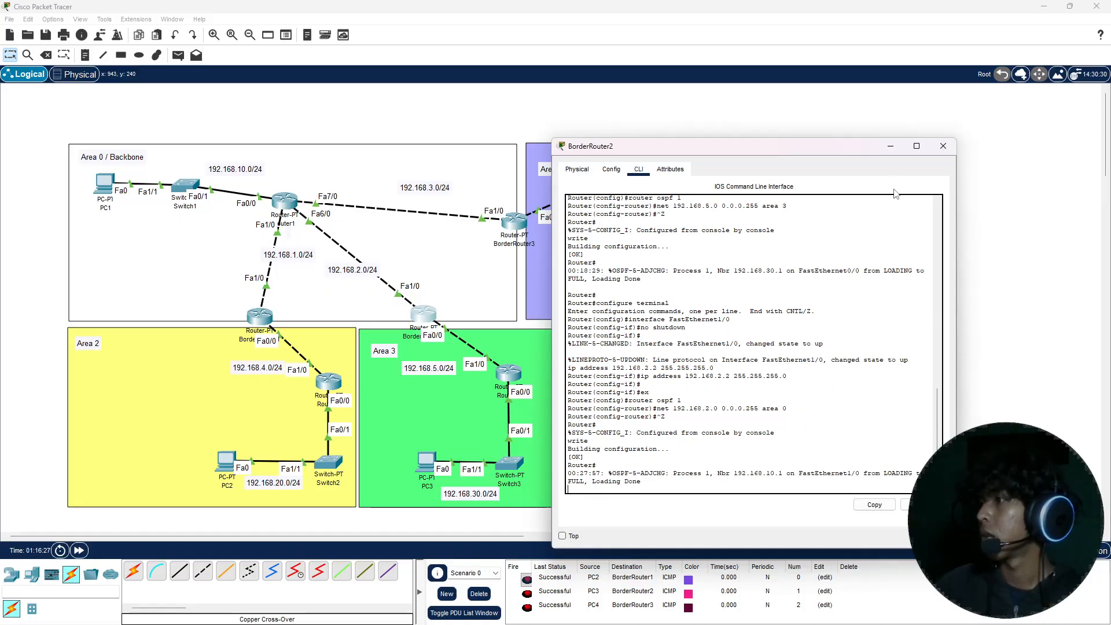
click(944, 152)
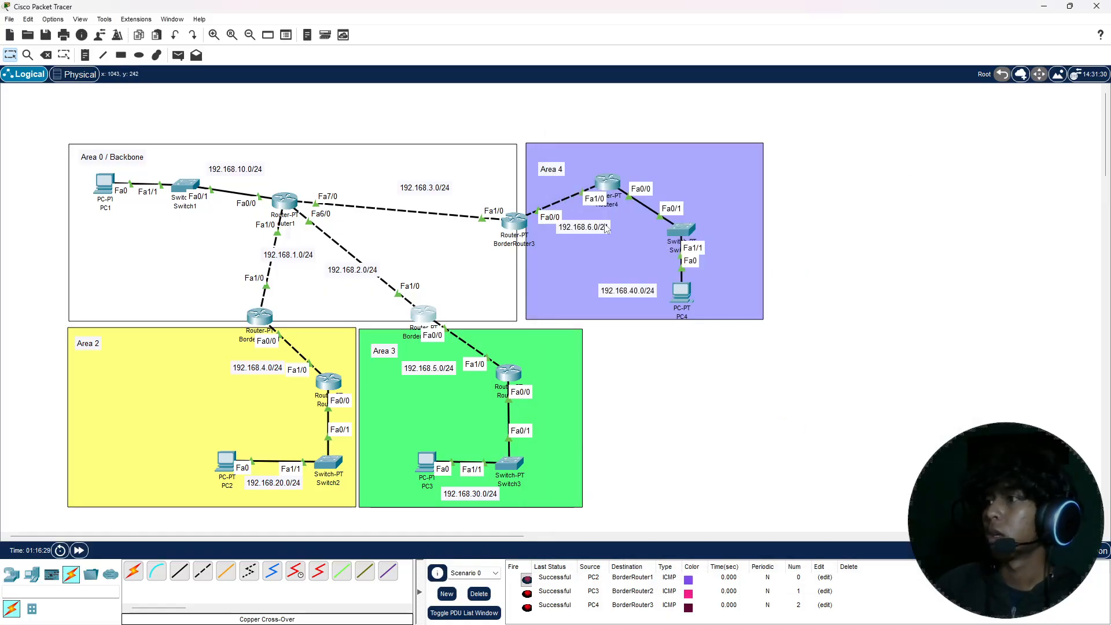
Step: Leave interface configuration on BorderRouter3's command line and enter OSPF routing process 1
click(512, 230)
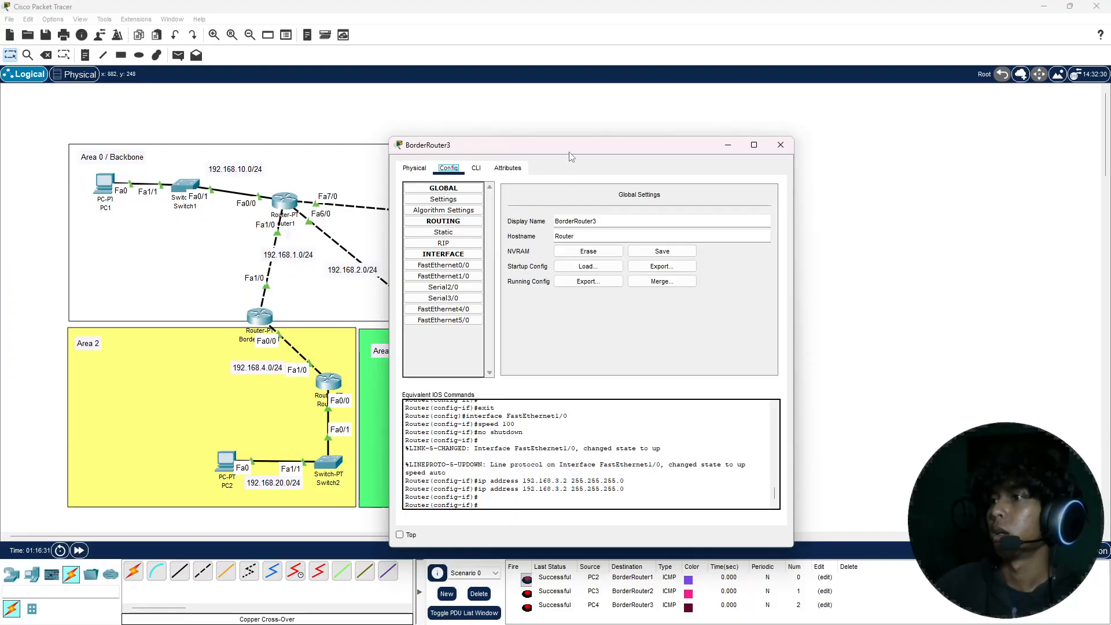
drag(567, 157, 647, 145)
click(627, 177)
text(ex)
key(Return)
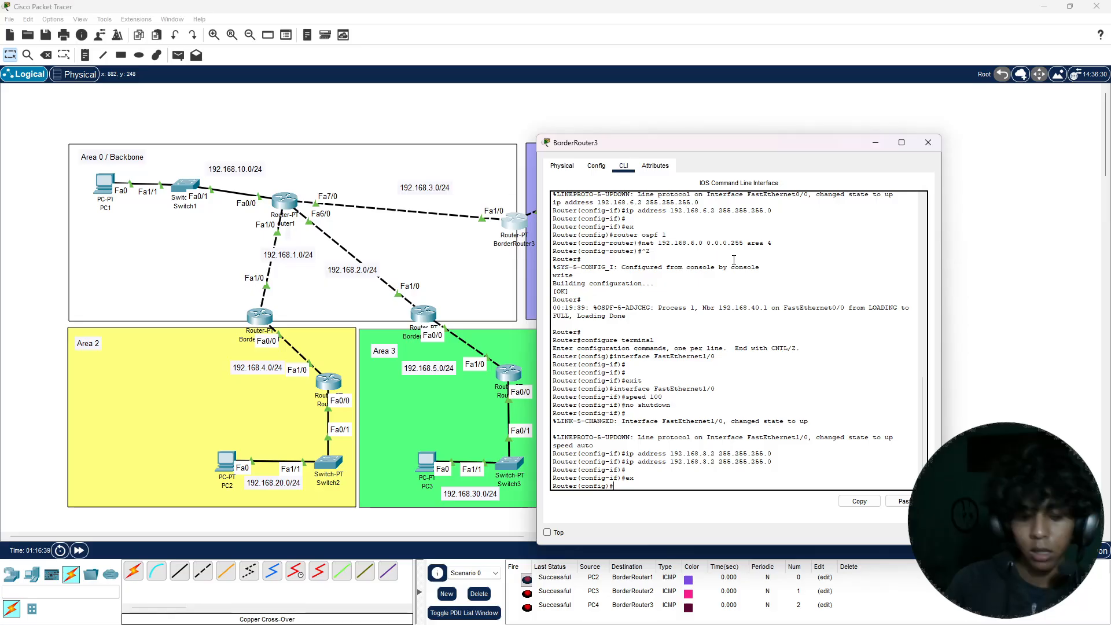
text(route)
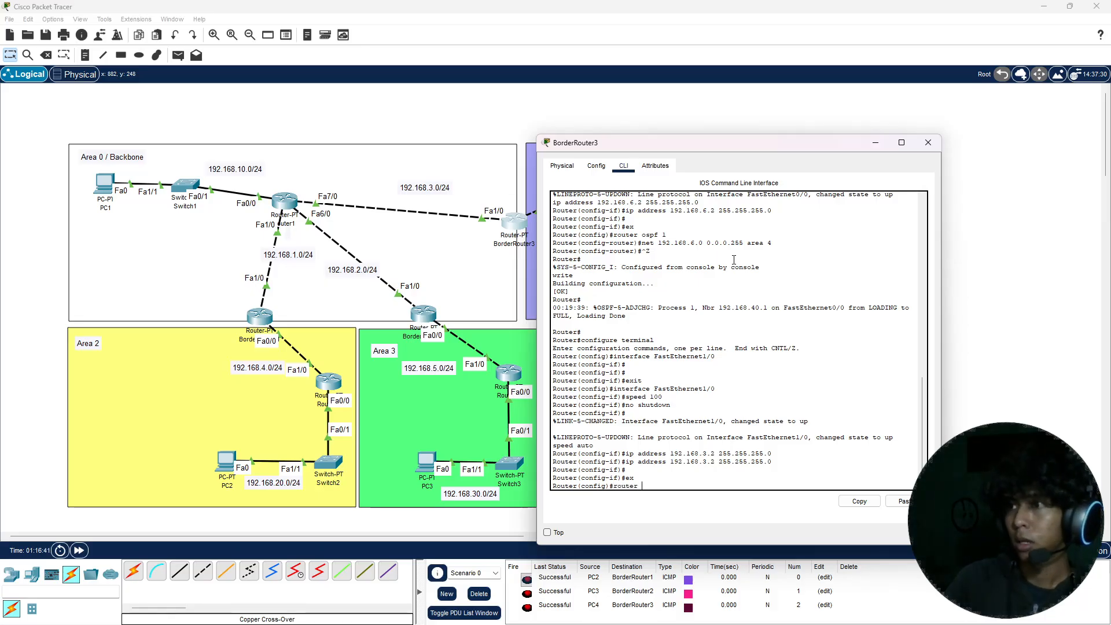
text(r)
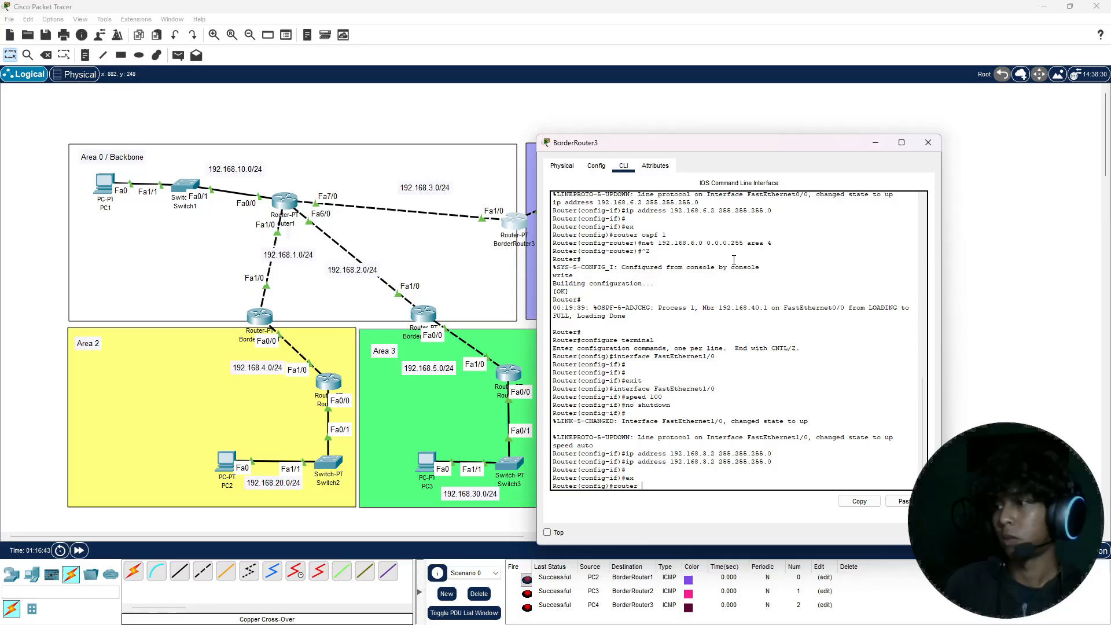
text( ospf)
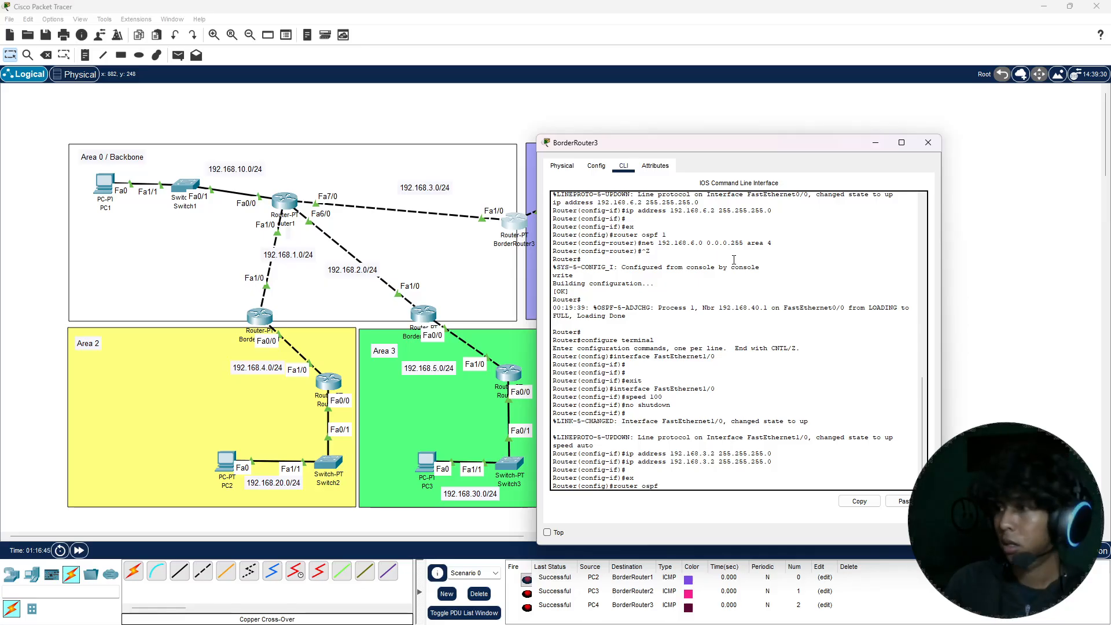
text( 1)
key(Return)
Step: Advertise network 192.168.3.0 with wildcard mask 0.0.0.255 in area 0 in BorderRouter3's OSPF process
text(net 1)
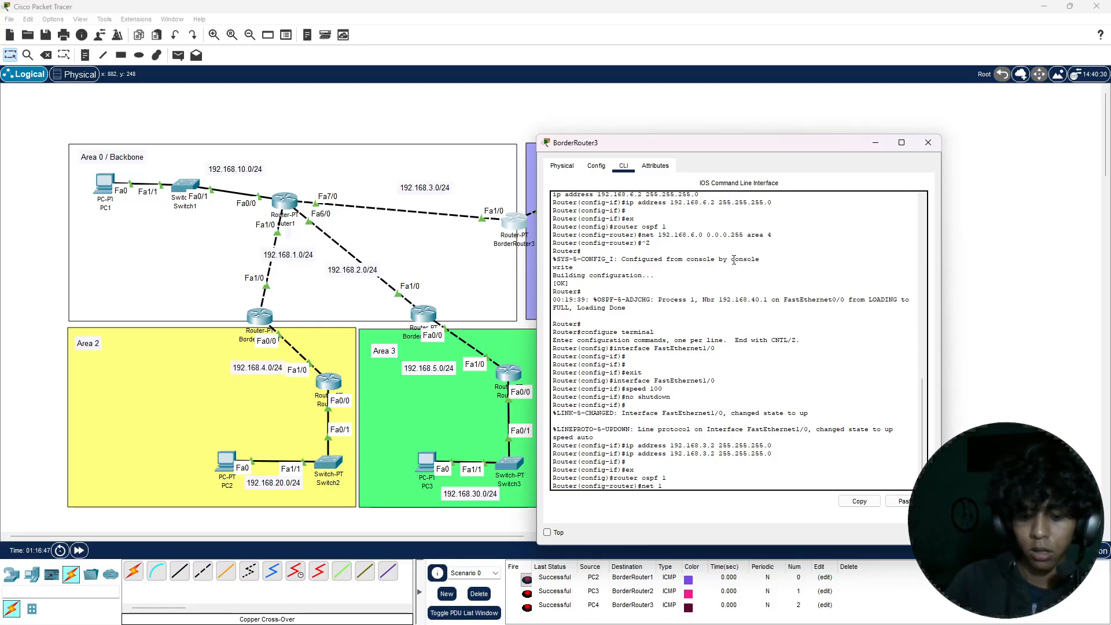
text(92.168.)
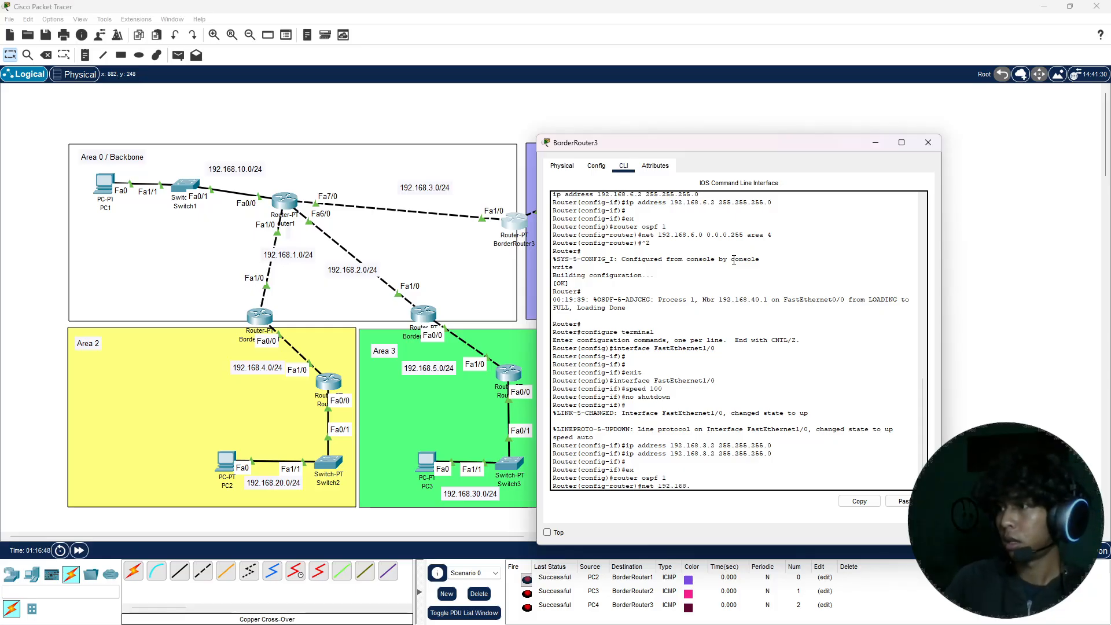
text(3.0 0)
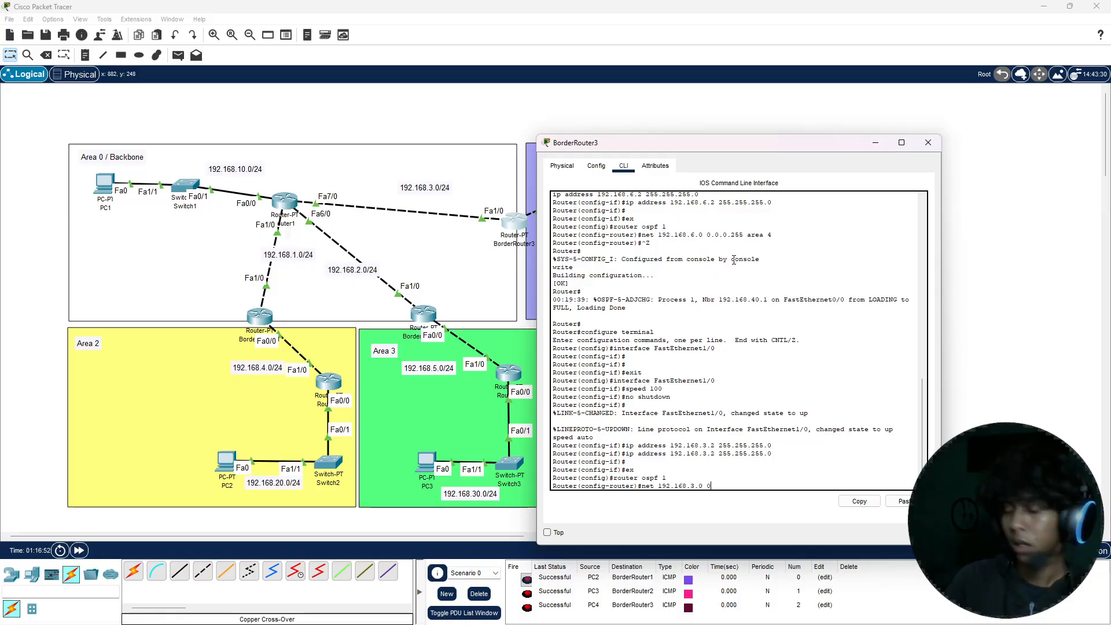
text(.0.0)
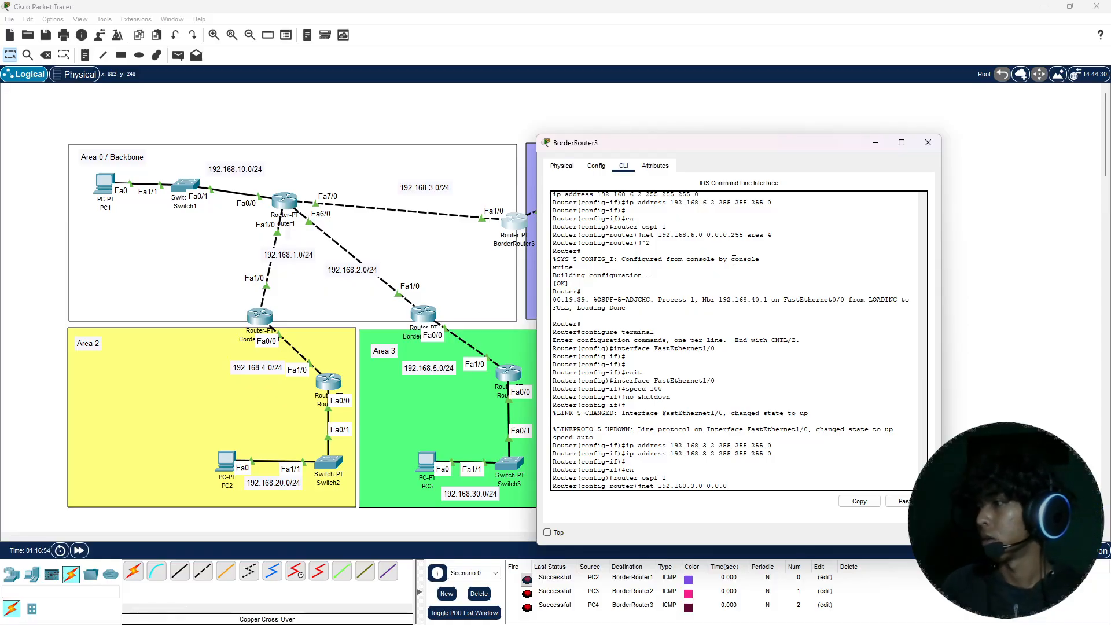
text(.255)
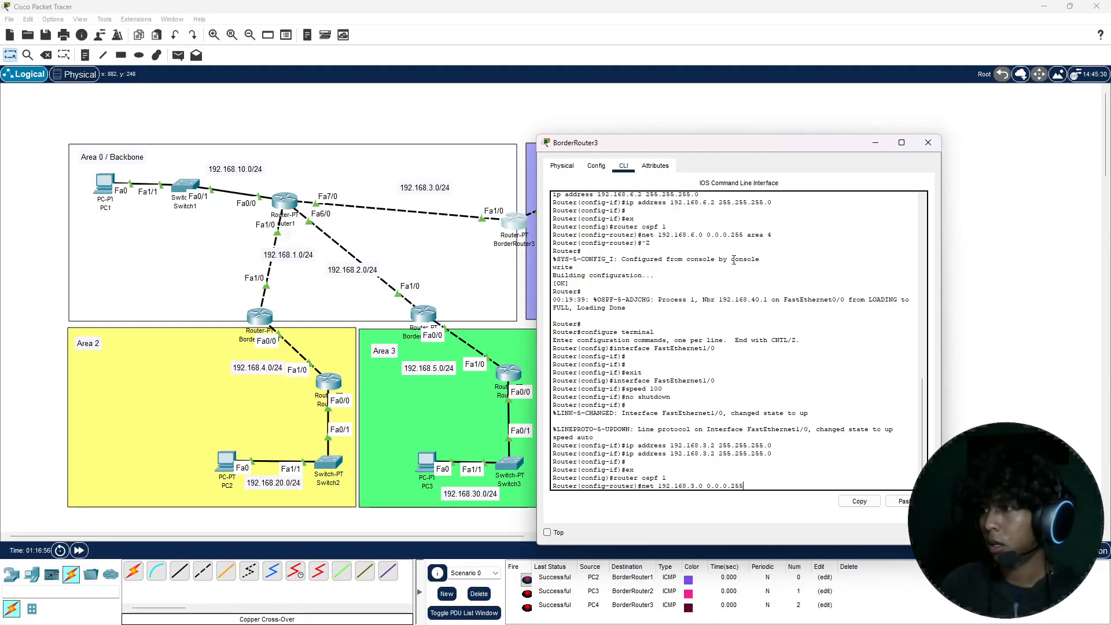
text( ar)
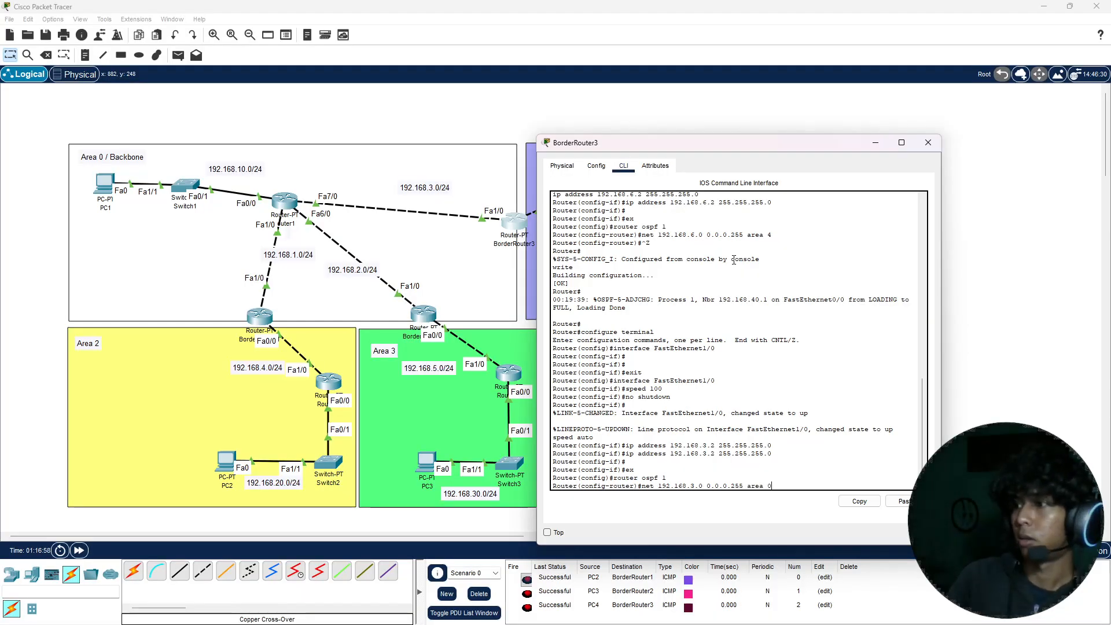
text(ea 0)
key(Return)
Step: Exit BorderRouter3's configuration mode, save its running configuration with the write command, and close the router's window
key(ctrl+z)
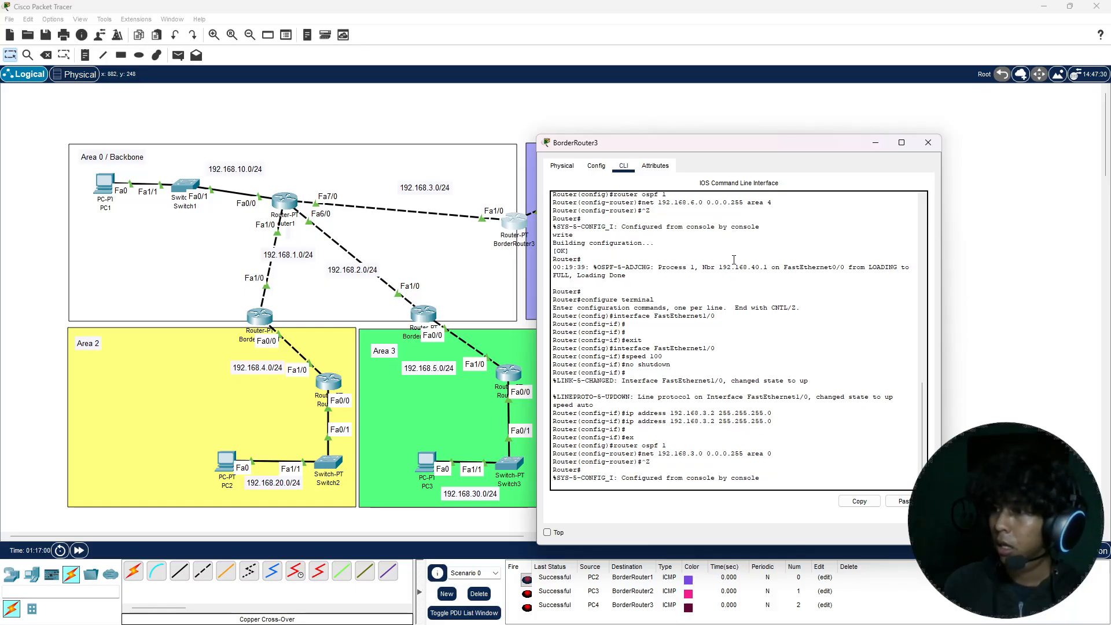
text(write)
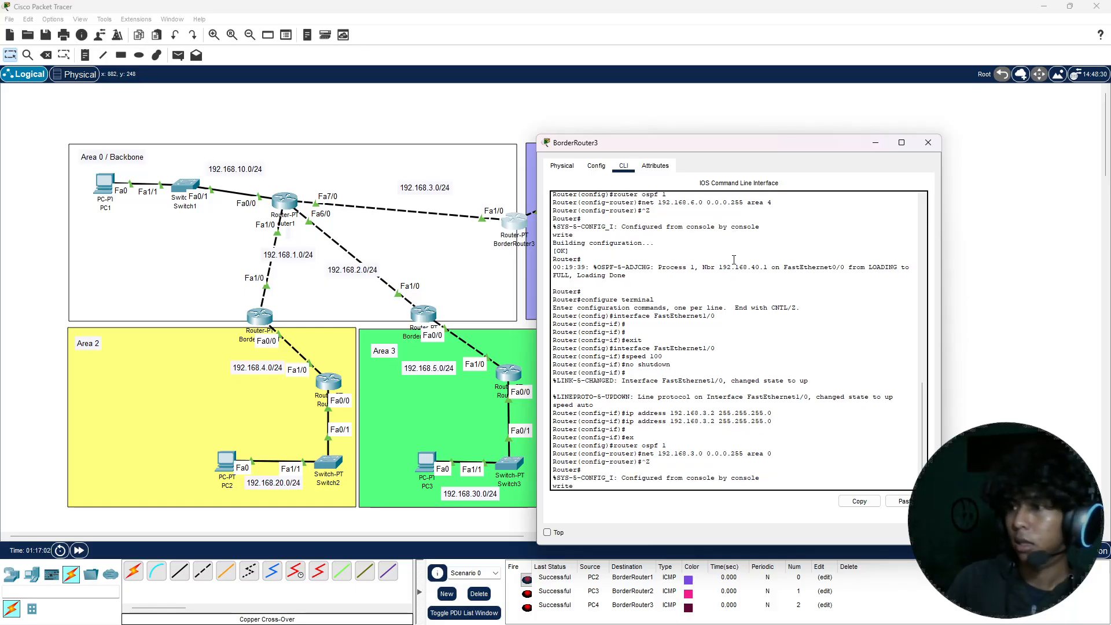
key(Return)
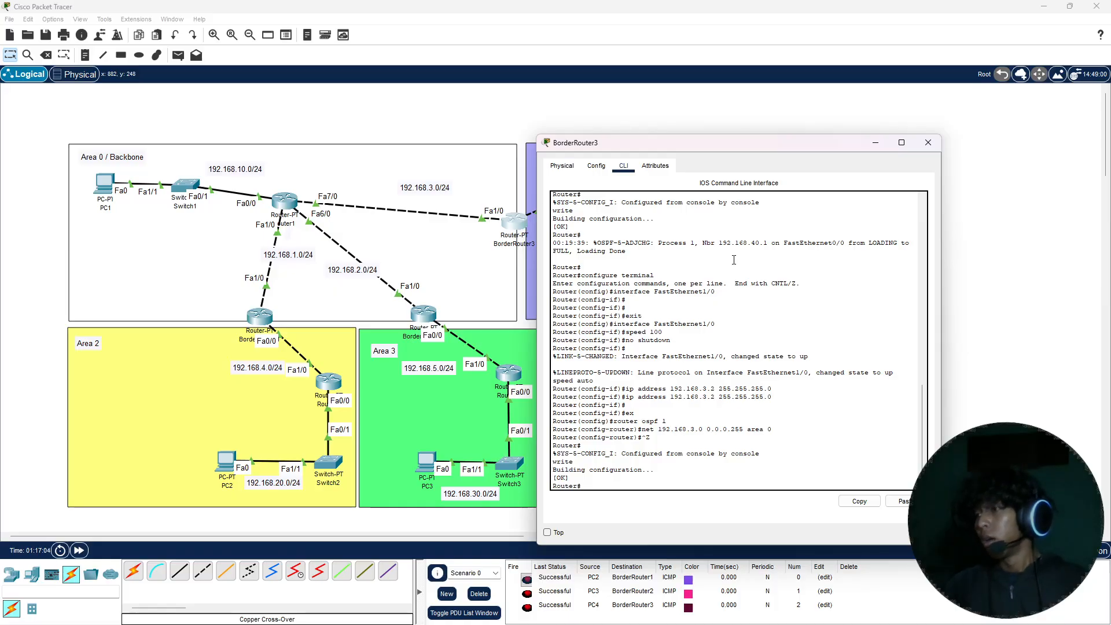
click(928, 142)
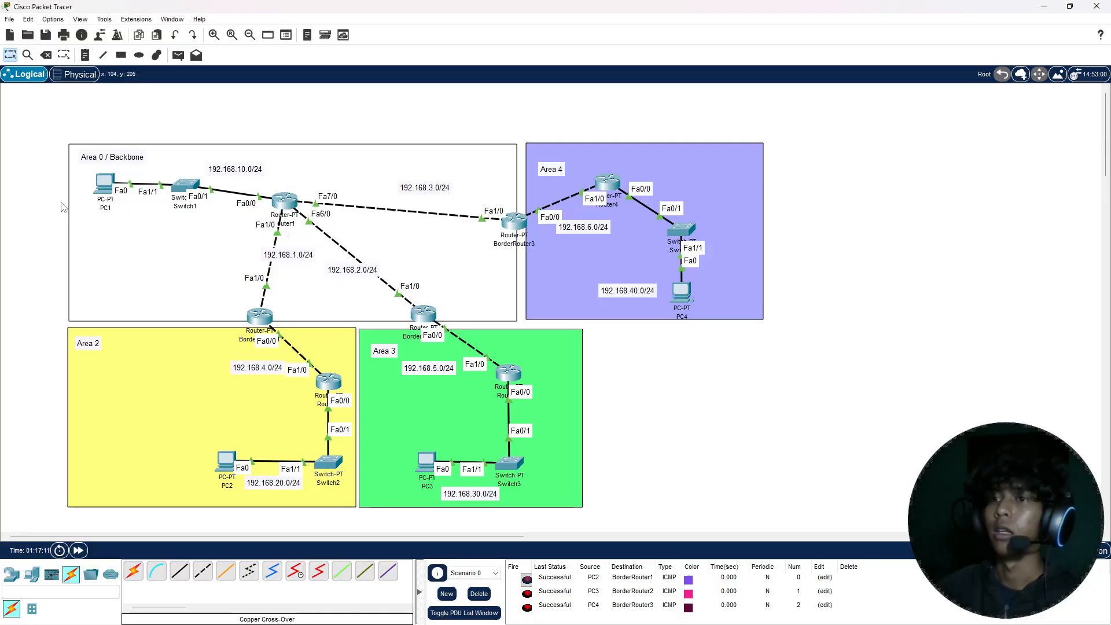
Step: Fast-forward the simulation time and delete the old test PDUs of Scenario 0
key(p)
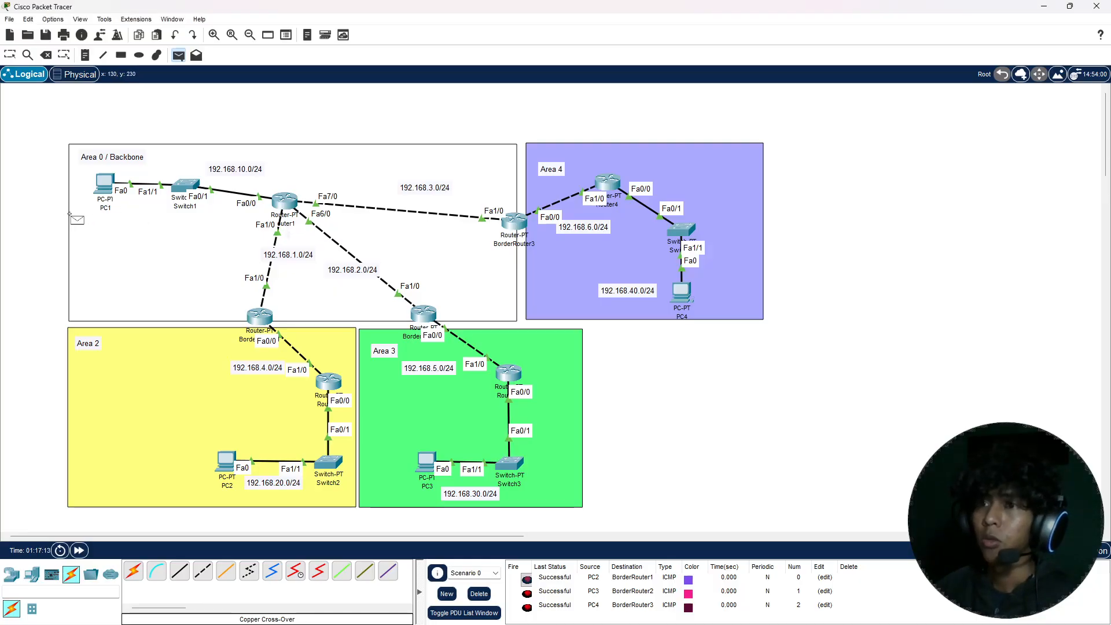
key(Escape)
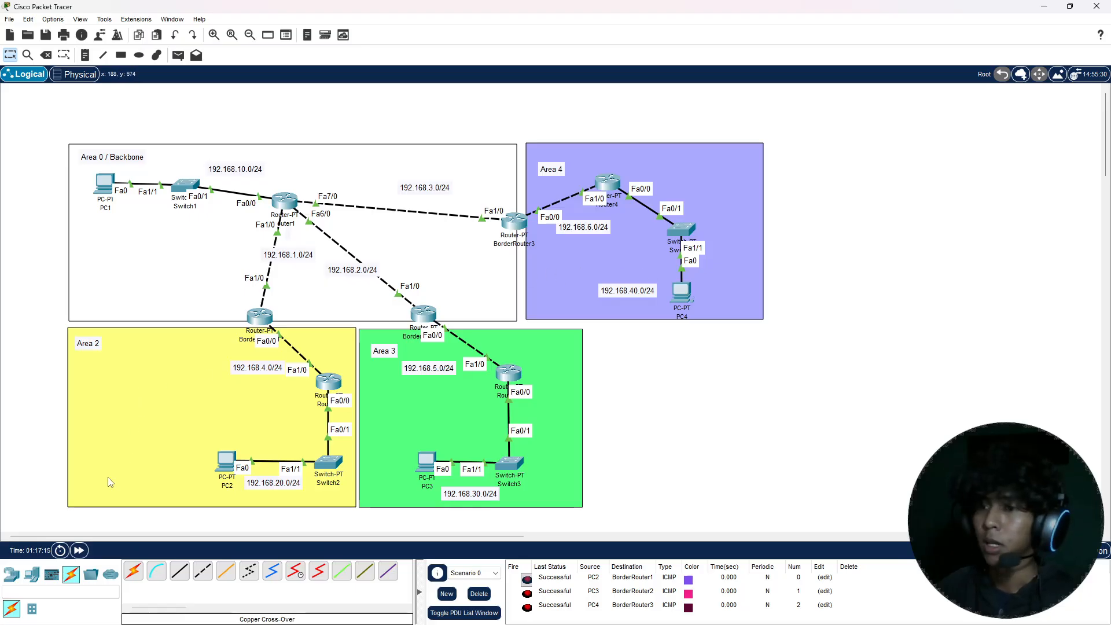
click(80, 551)
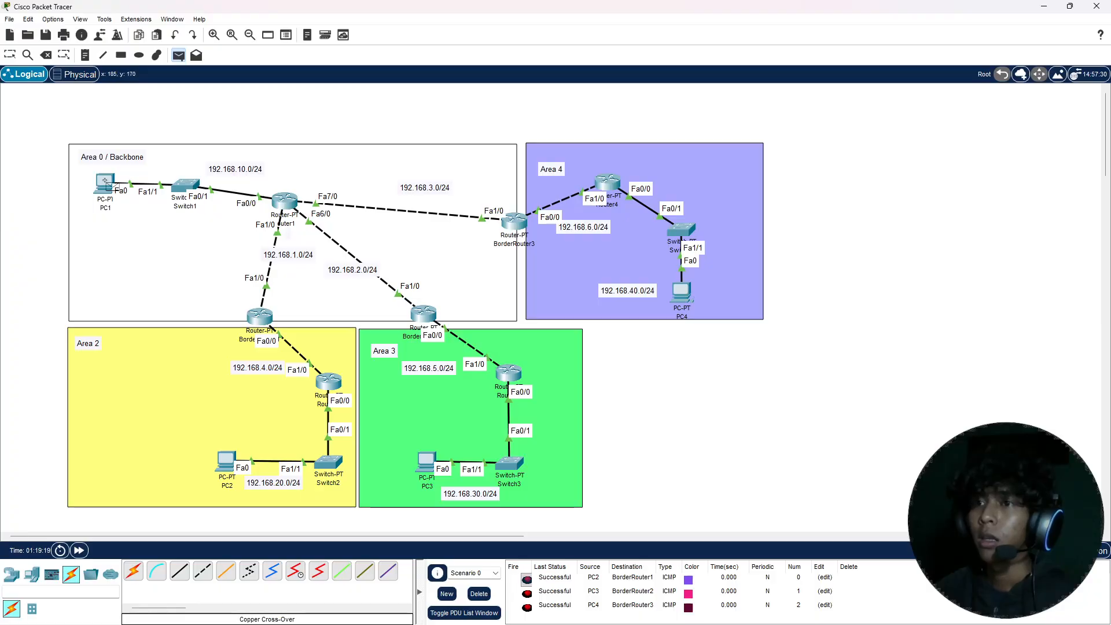
click(104, 180)
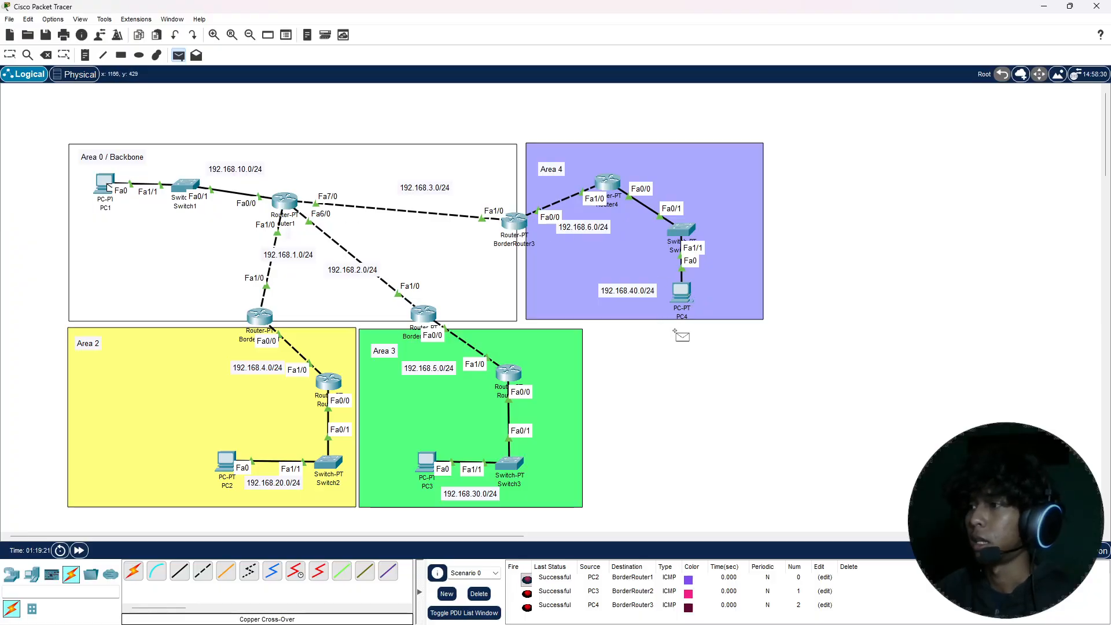
key(Escape)
click(478, 593)
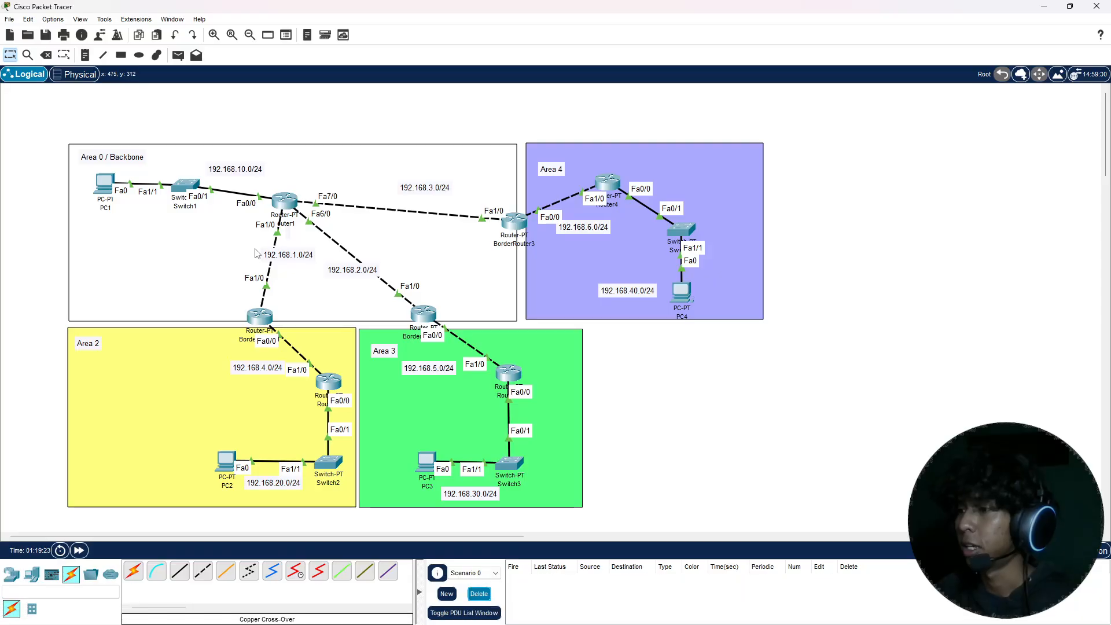
Step: Test connectivity between area 0 and area 4 by sending simple PDUs from PC1 to PC4 and from PC4 to PC1
key(p)
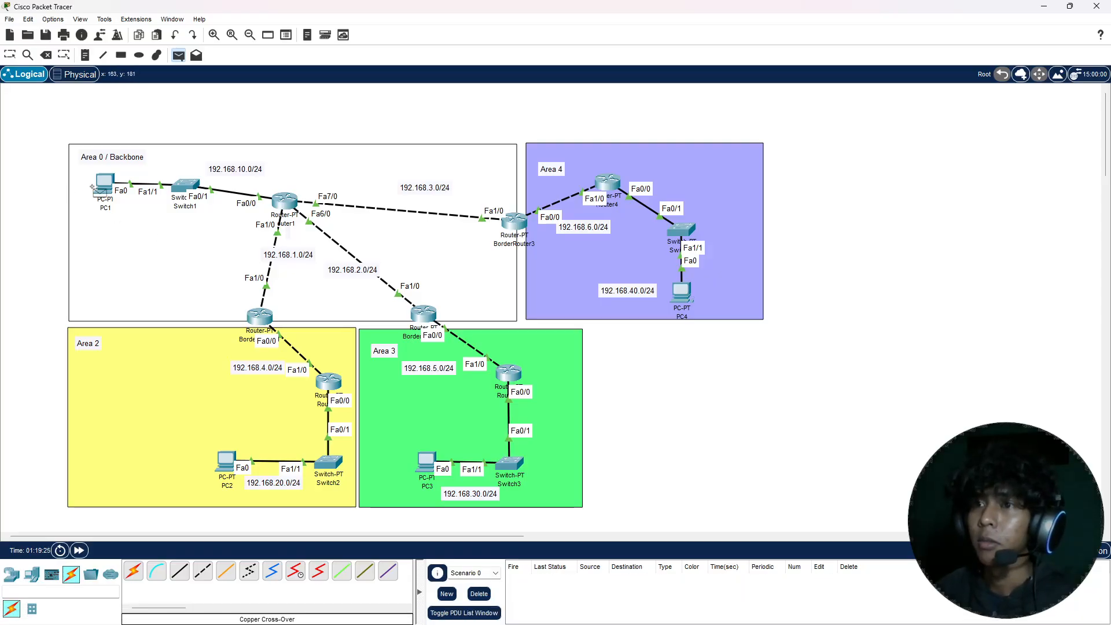
click(104, 183)
click(683, 292)
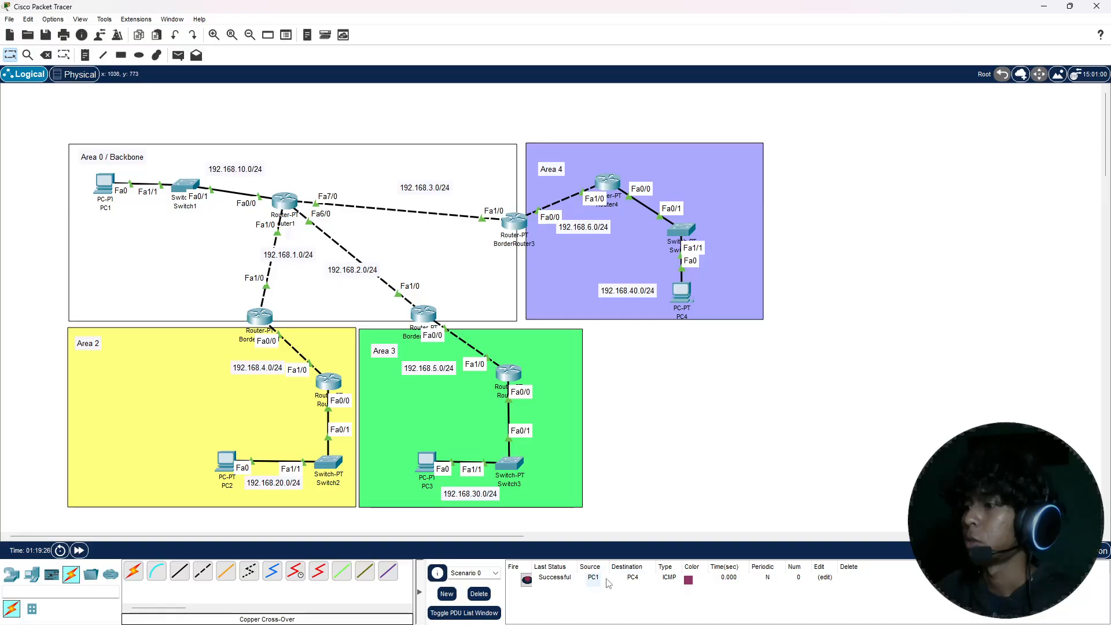
key(p)
click(687, 286)
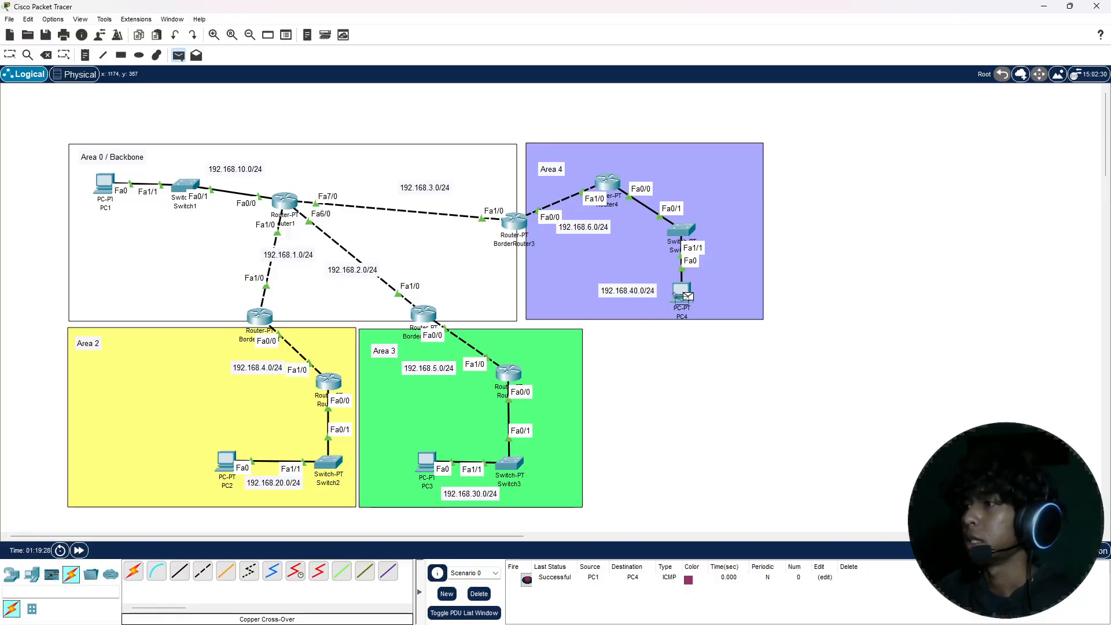
click(105, 183)
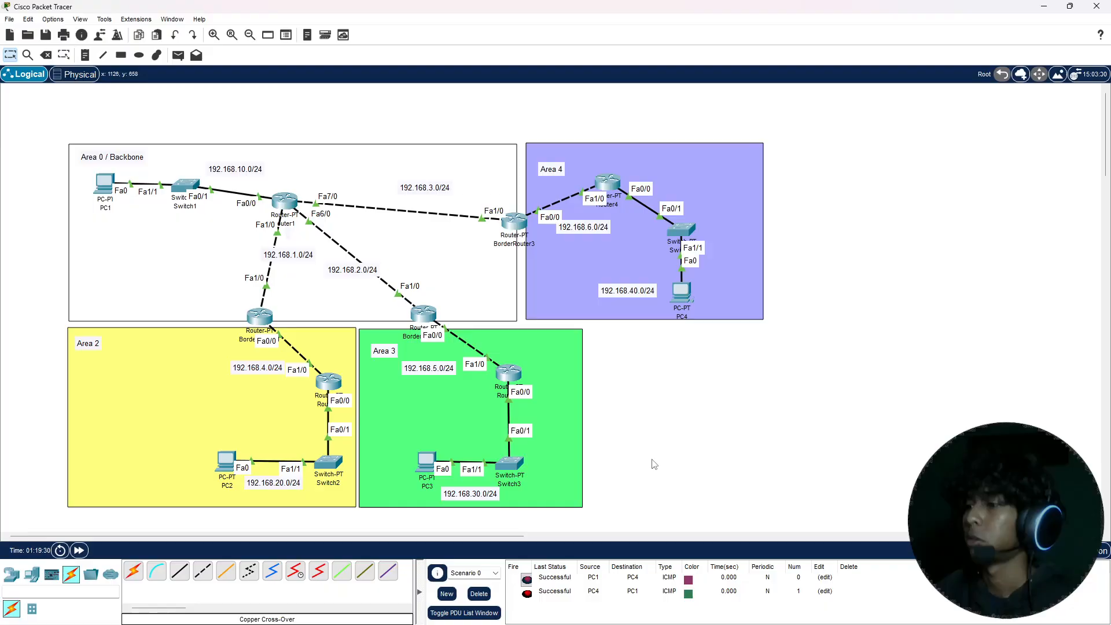
Step: Test connectivity from the backbone to areas 2 and 3 by sending simple PDUs from PC1 to PC2 and to PC3
key(p)
click(109, 184)
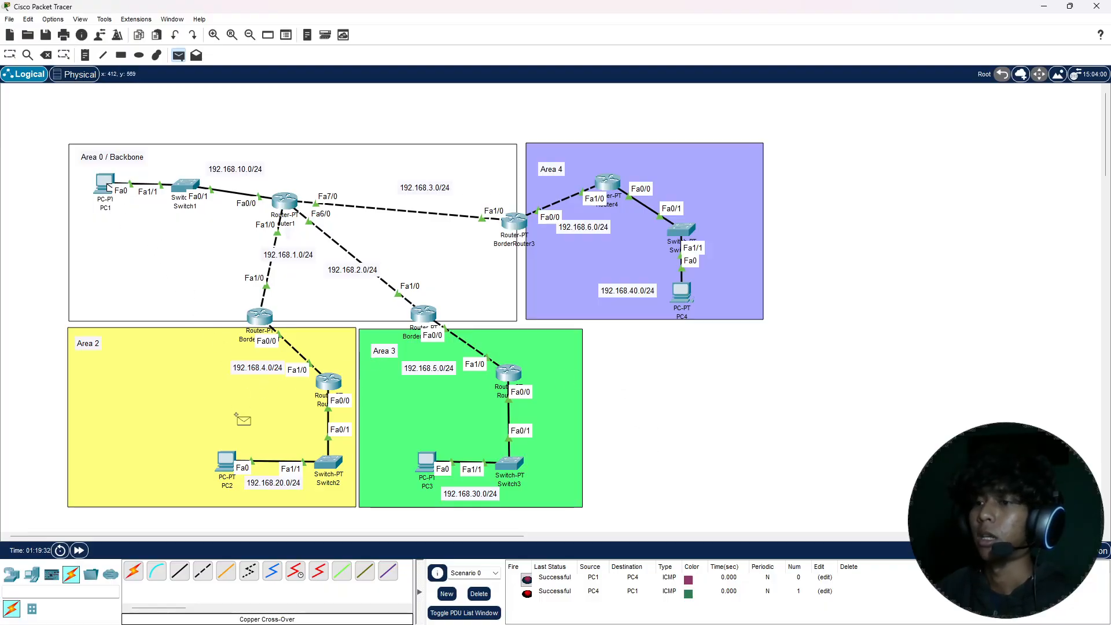
click(236, 461)
key(p)
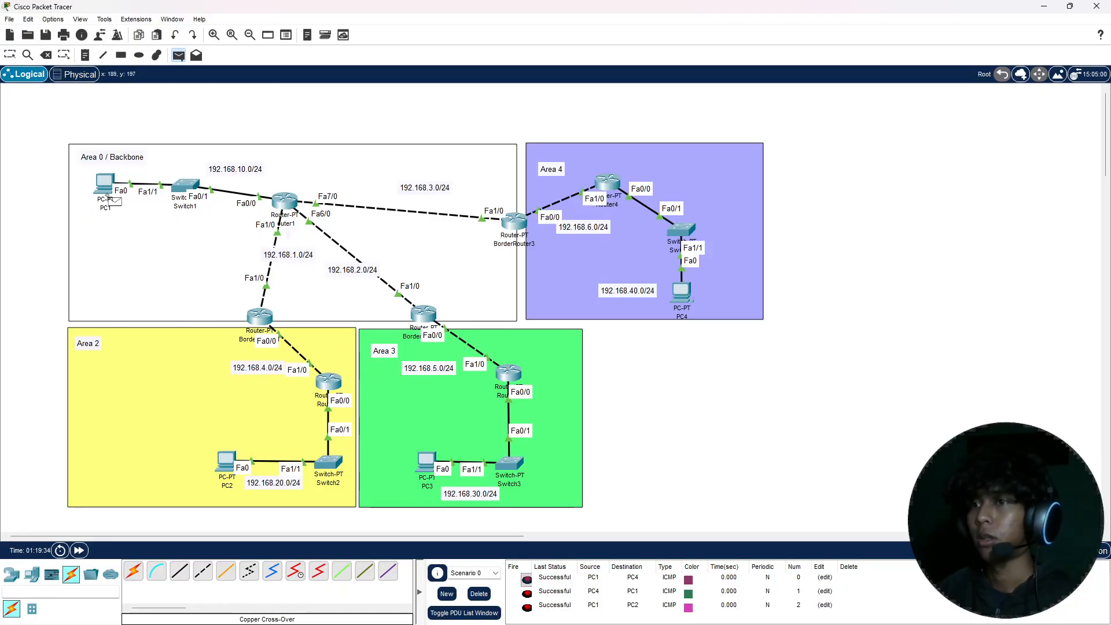
click(109, 187)
click(429, 462)
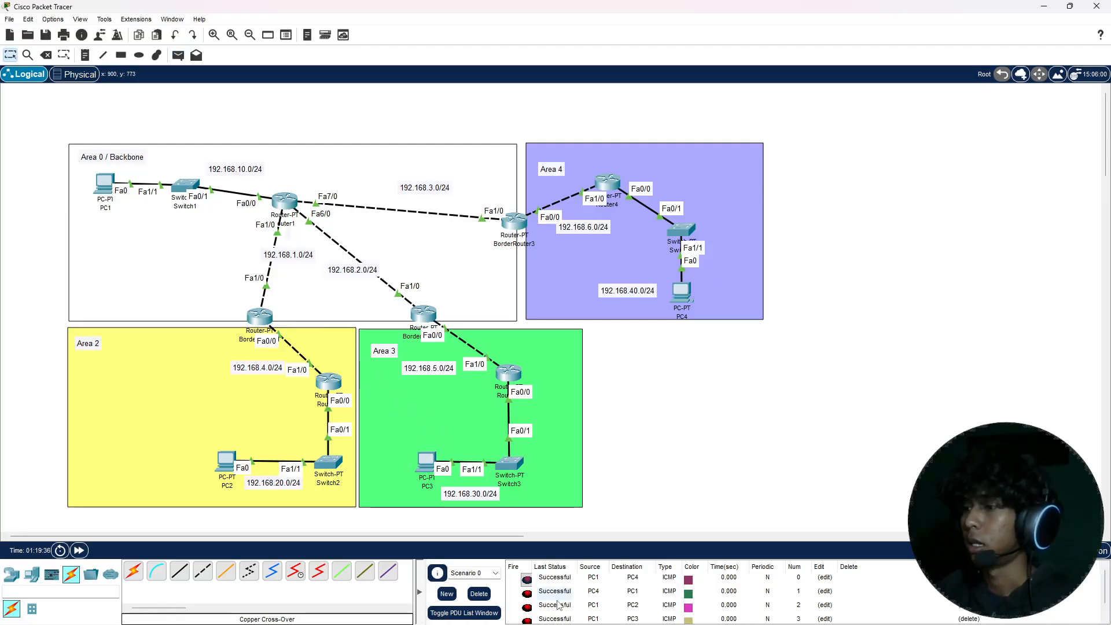
Step: Clear Scenario 0's PDU list and send simple PDUs from PC4 to PC3 and to PC2
click(480, 594)
key(p)
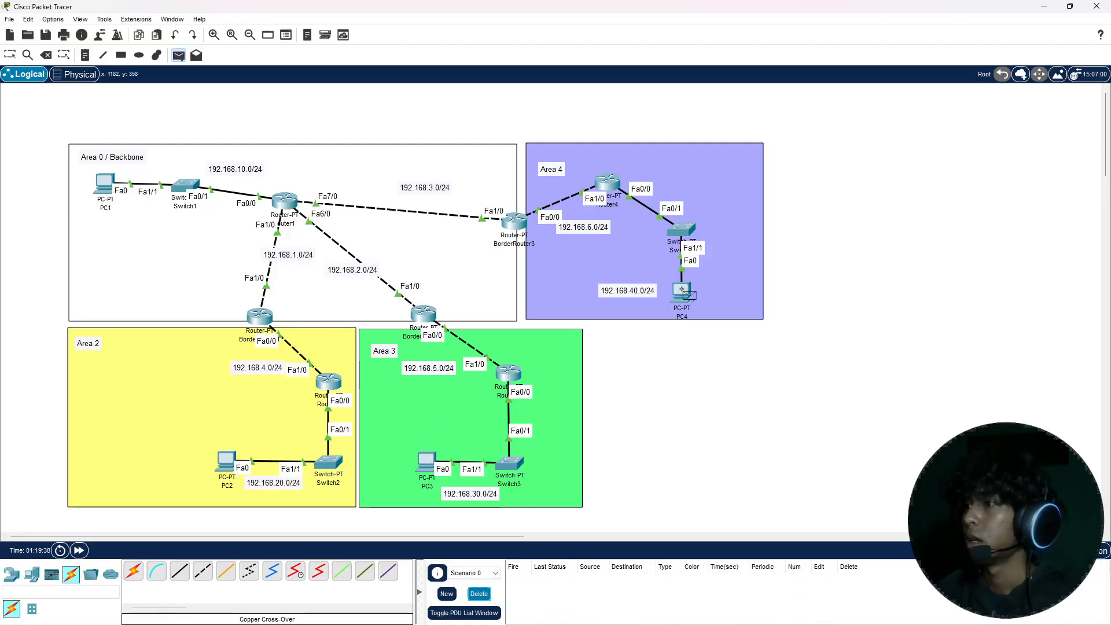
click(683, 292)
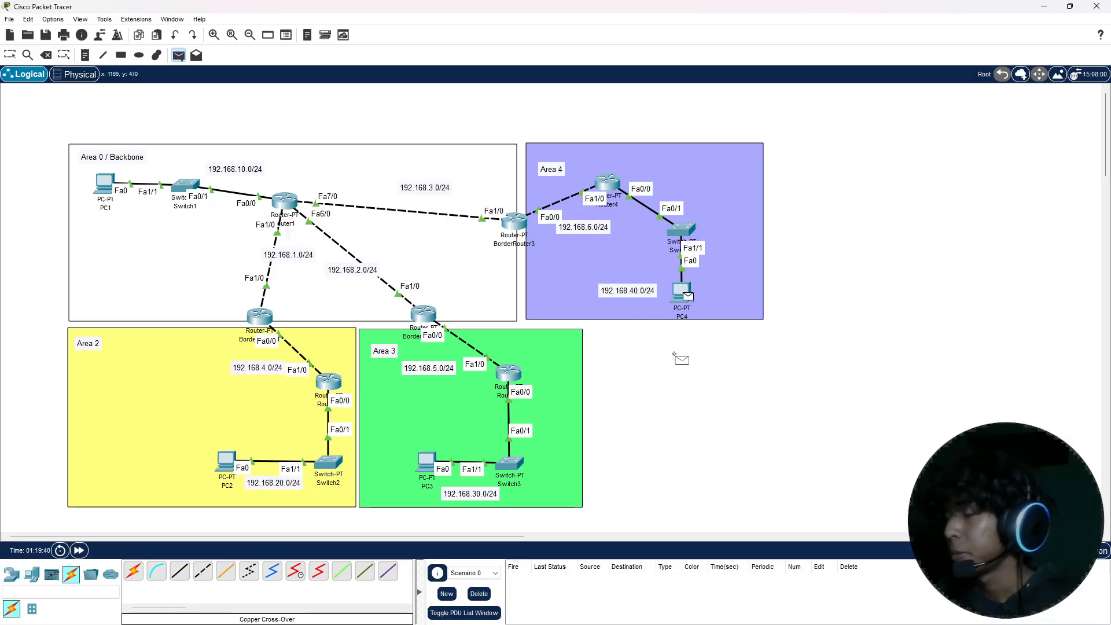
click(422, 463)
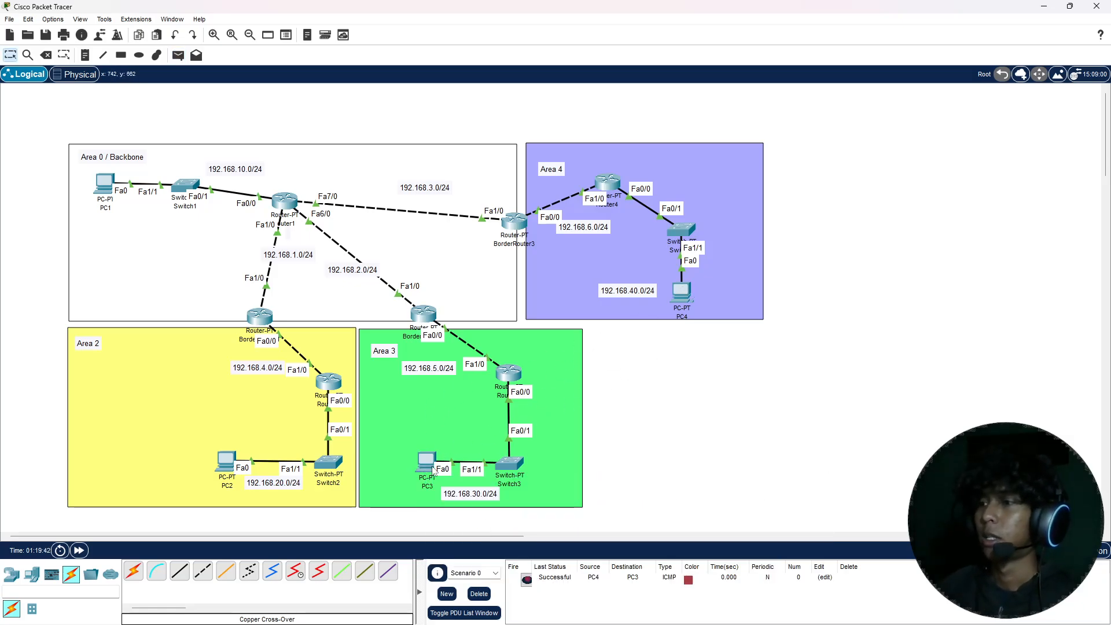
click(683, 293)
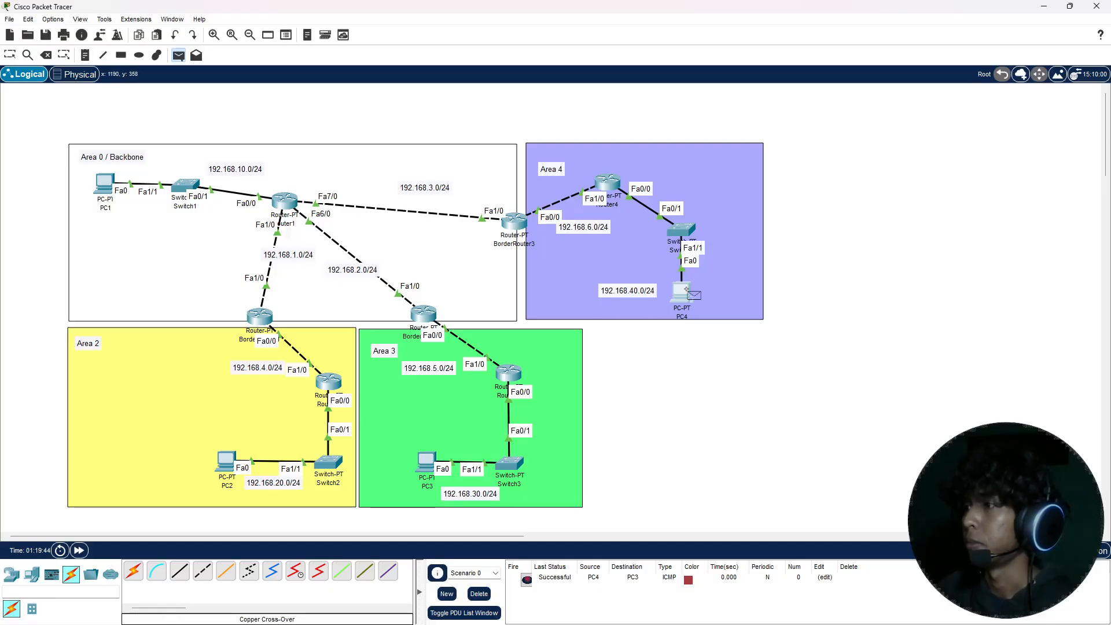
click(228, 463)
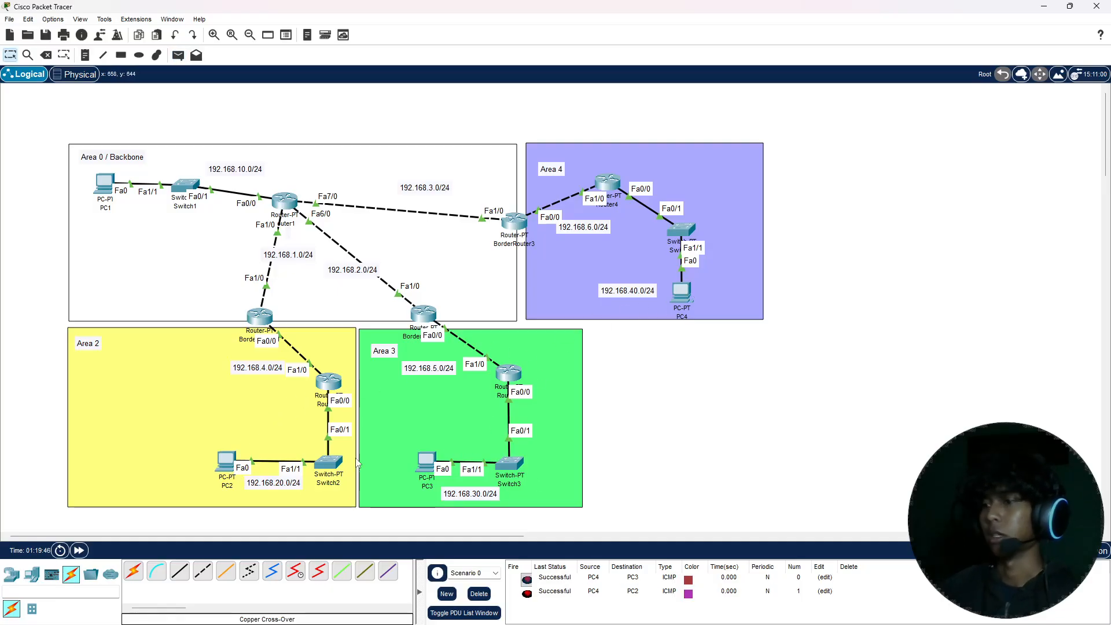
Step: Send a simple PDU from PC1 to BorderRouter3, and clear Scenario 0's PDU list
key(p)
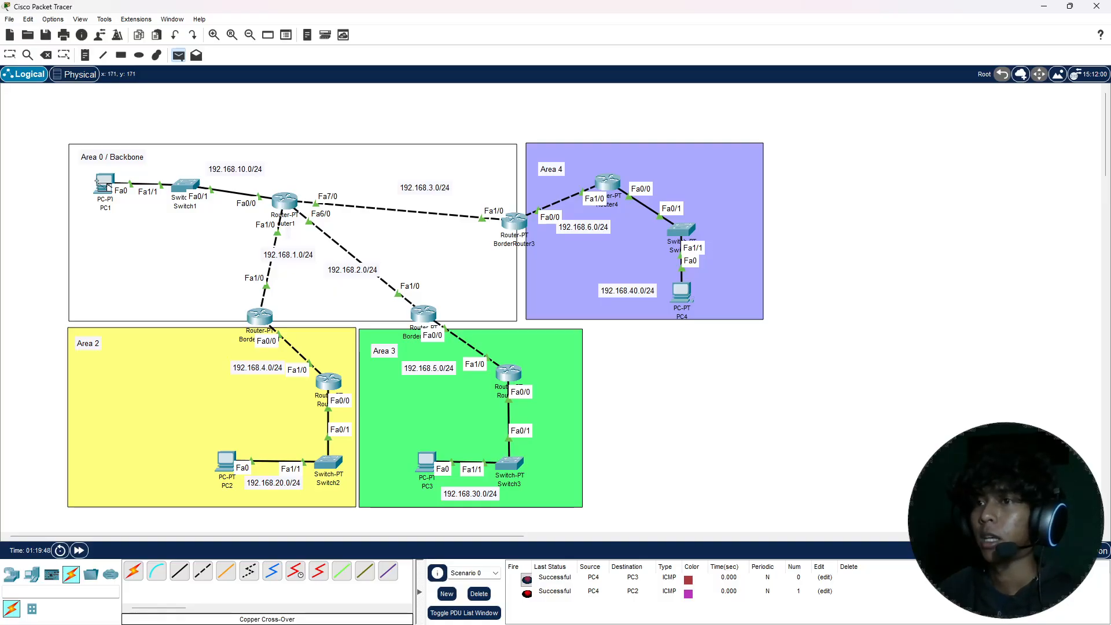
click(106, 185)
click(514, 222)
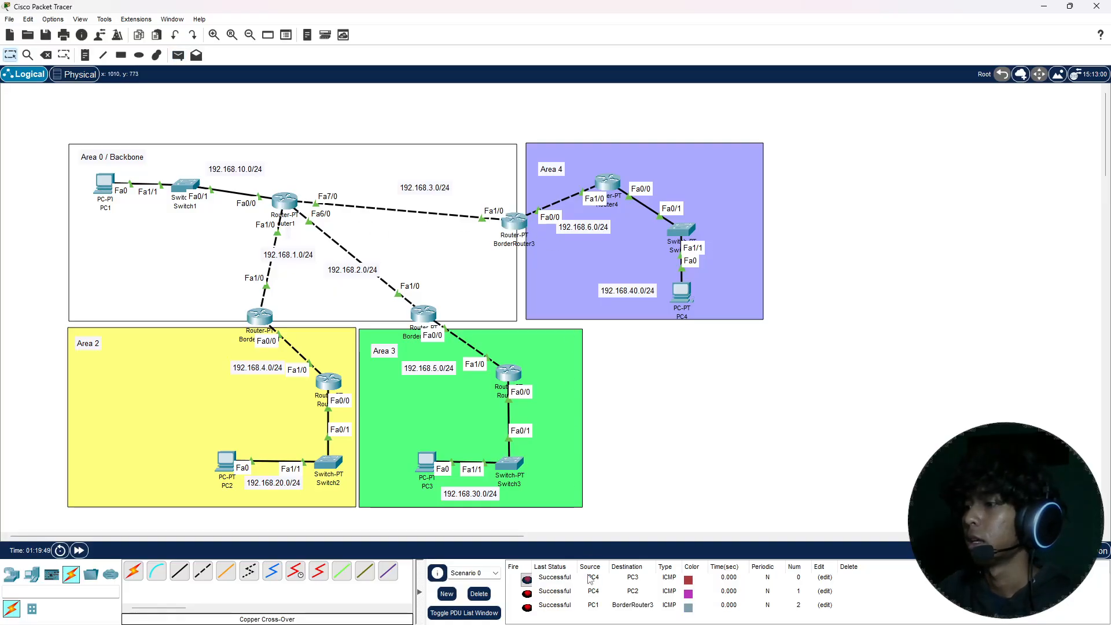
click(479, 593)
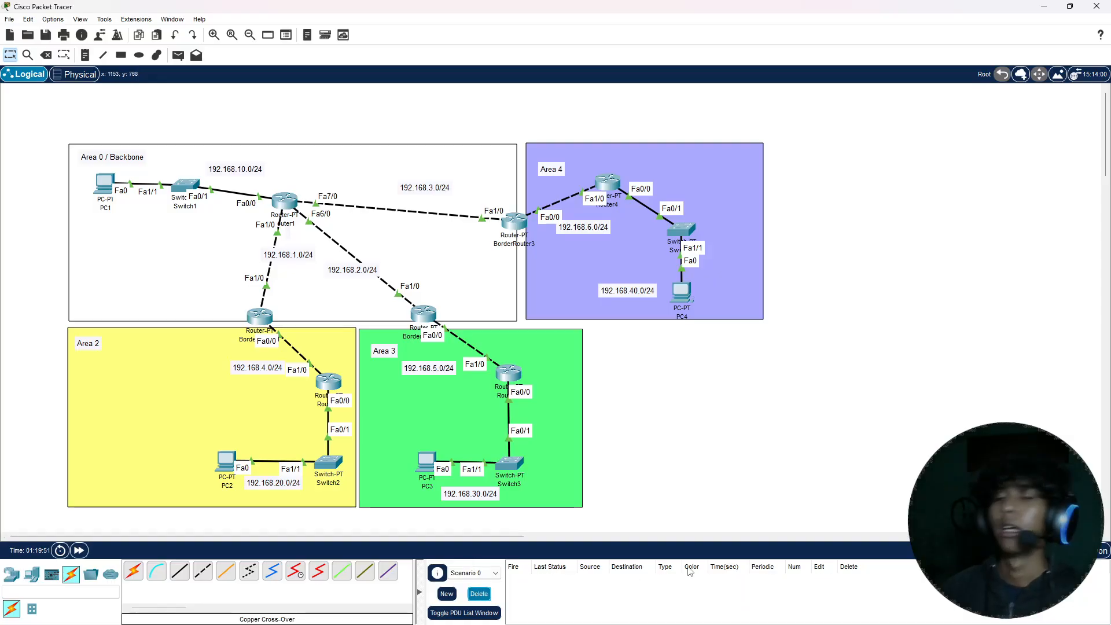